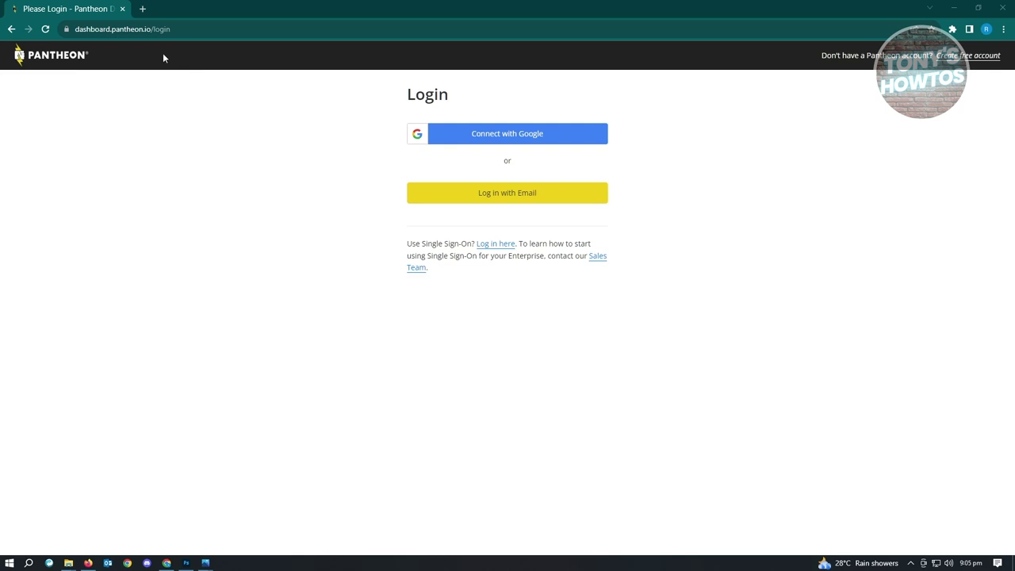
- Load WordPress.com in a new tab, then switch back to the Pantheon login tab
click(146, 9)
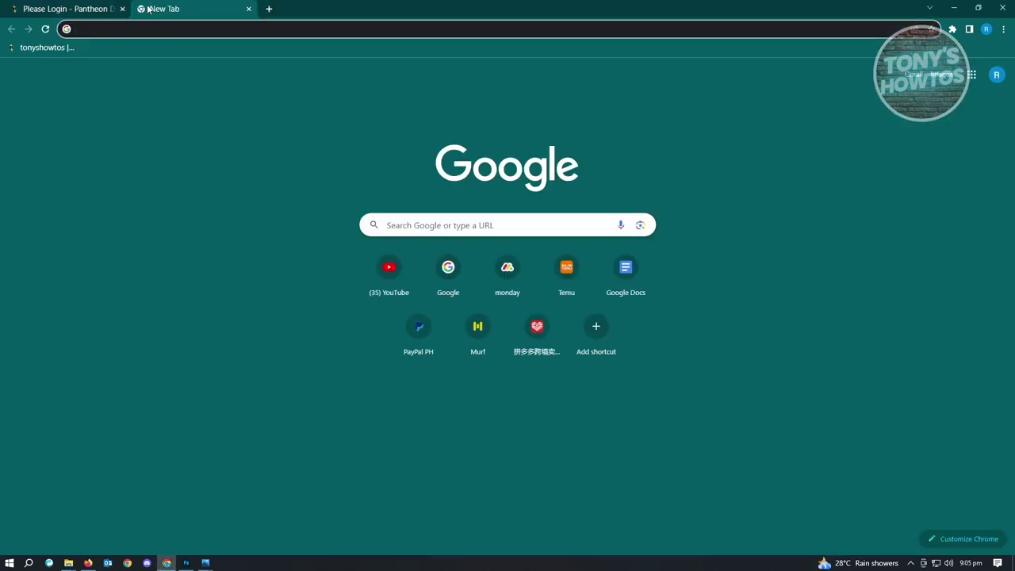
text(wordpress)
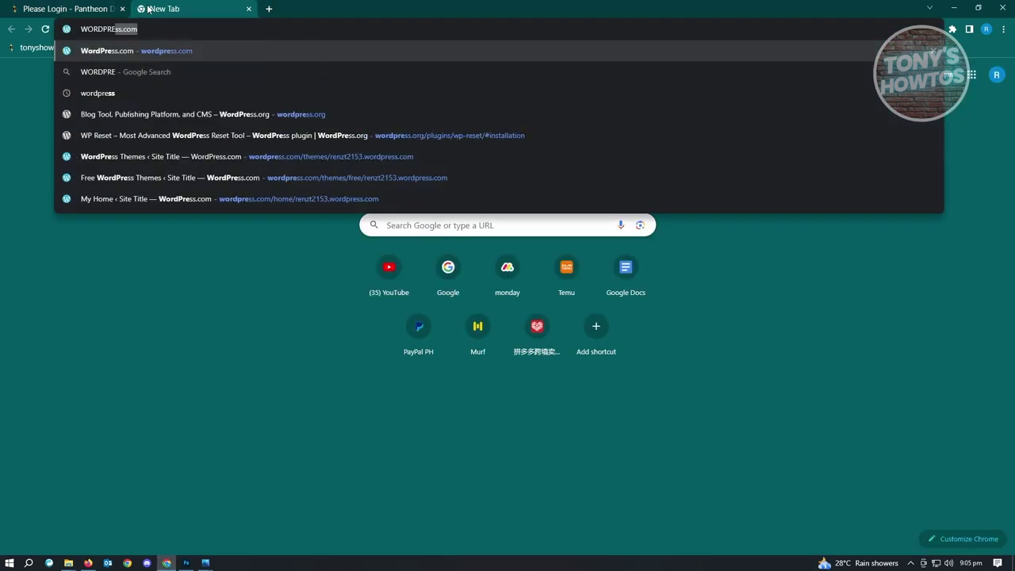
key(Return)
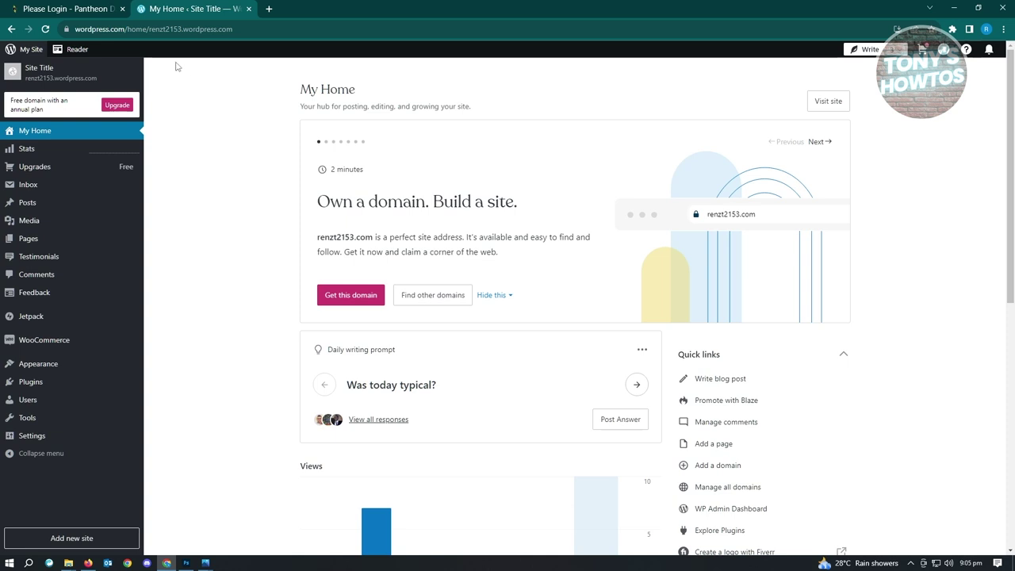
click(87, 8)
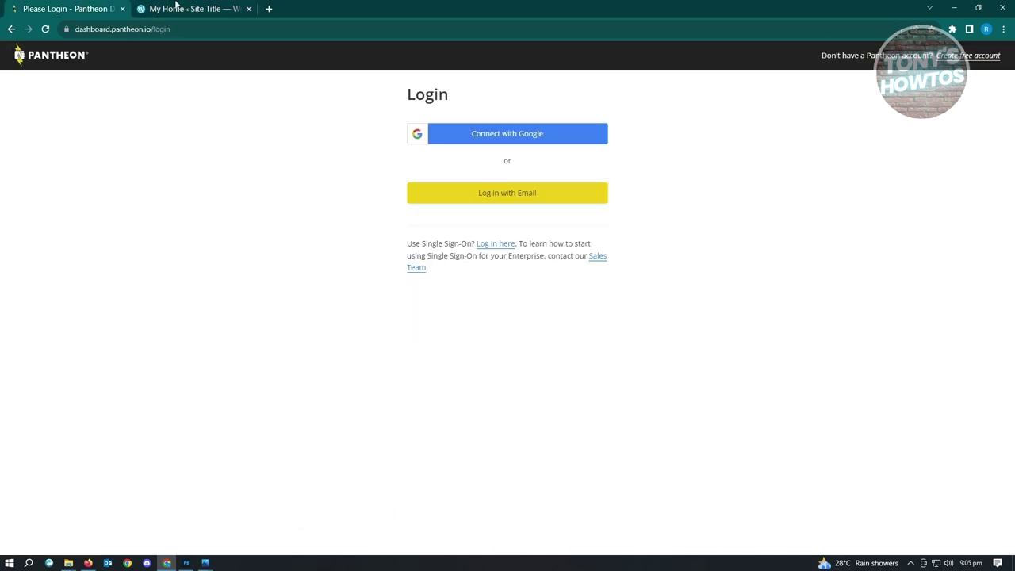
- Close the WordPress.com tab and sign in to Pantheon with Google
click(250, 9)
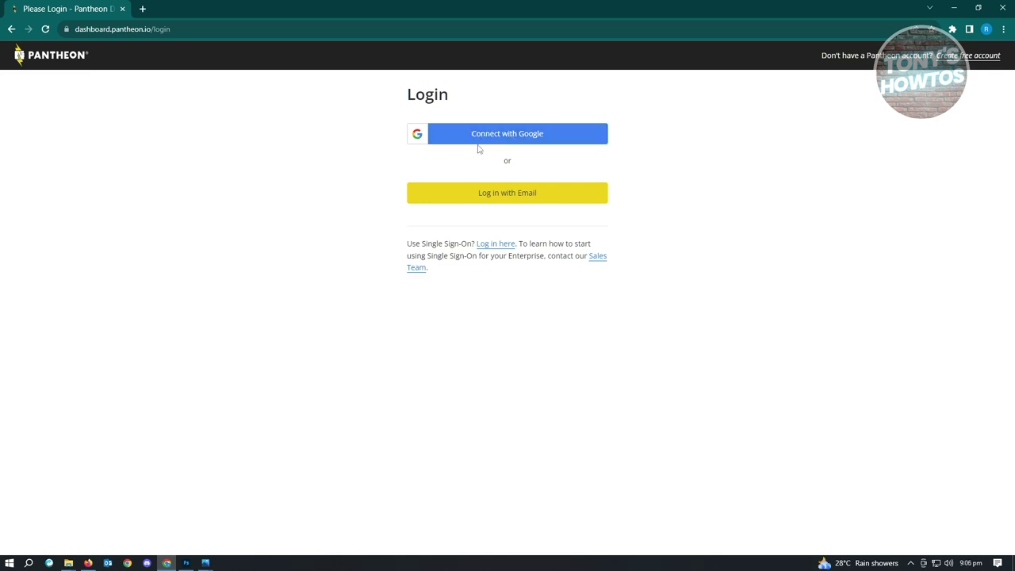
click(478, 142)
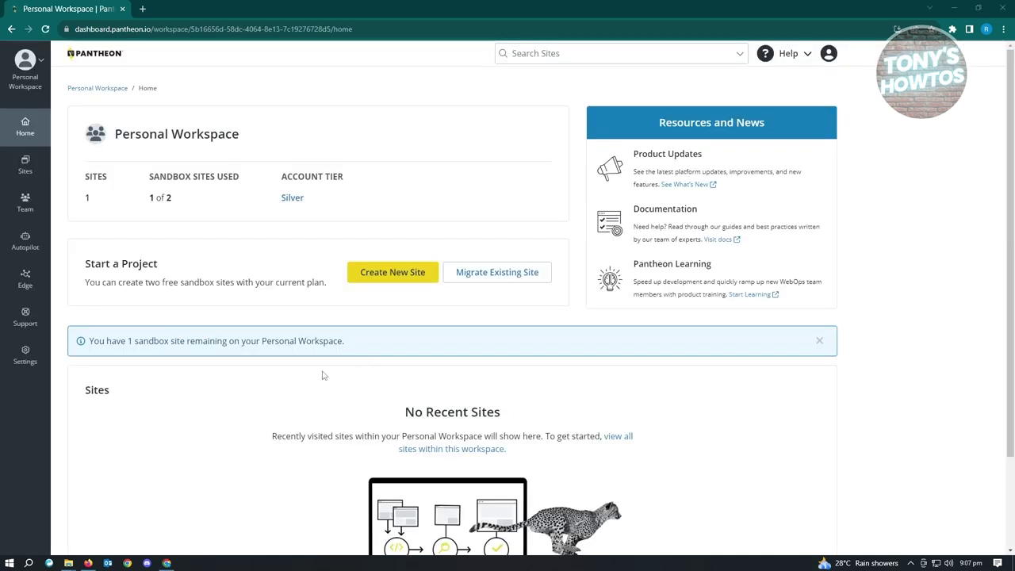
- From Sites, create a new site and choose WordPress as its CMS
click(35, 173)
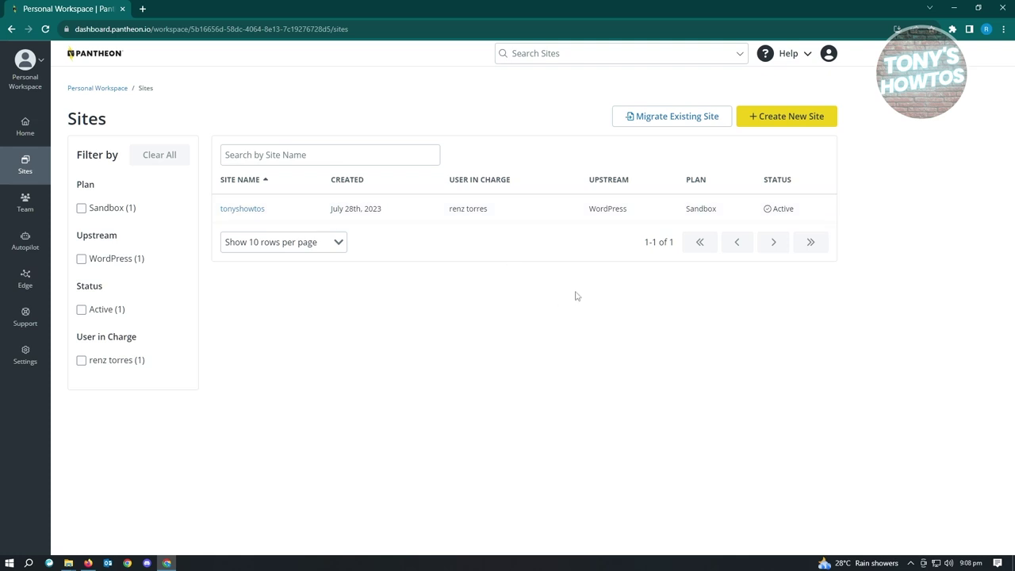
click(810, 127)
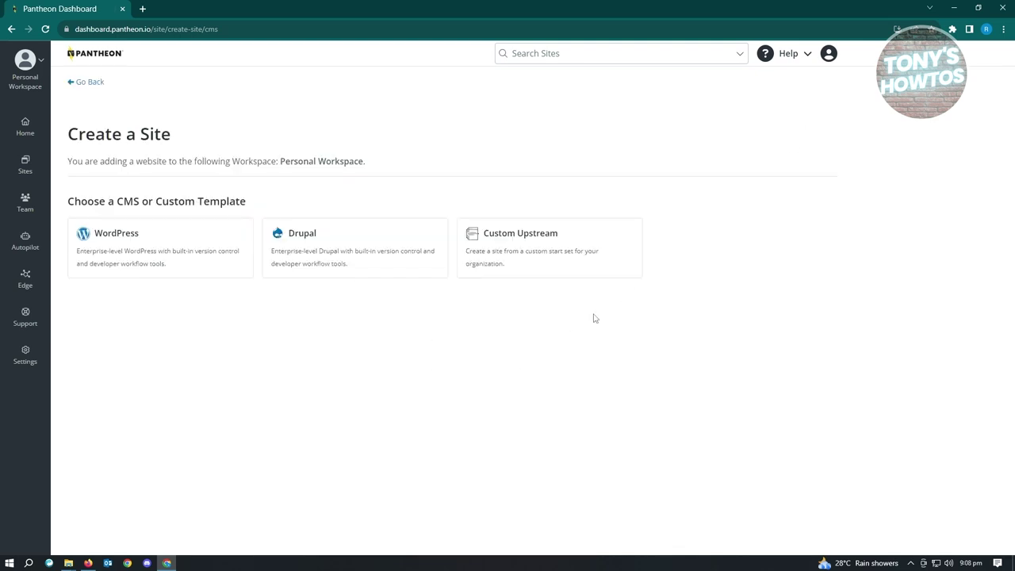
click(170, 259)
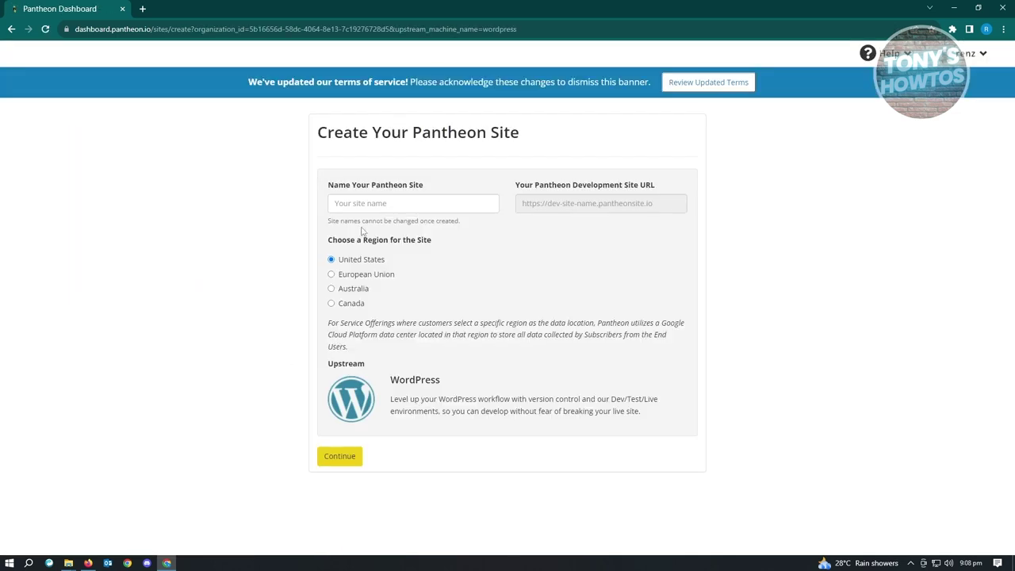
- Name the site tonyshowtos123, set the region to Australia, and submit it for deployment
click(445, 206)
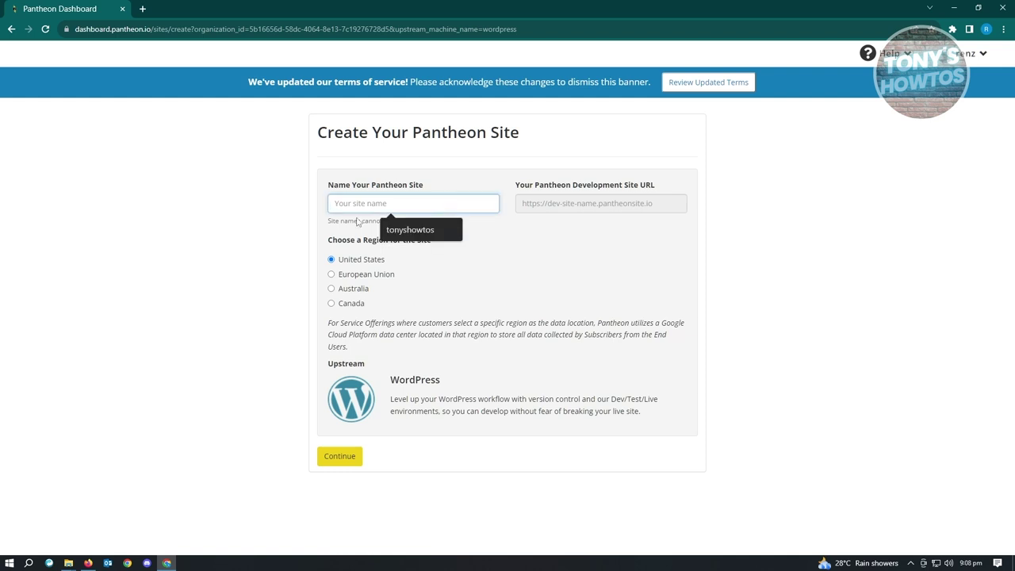
click(428, 238)
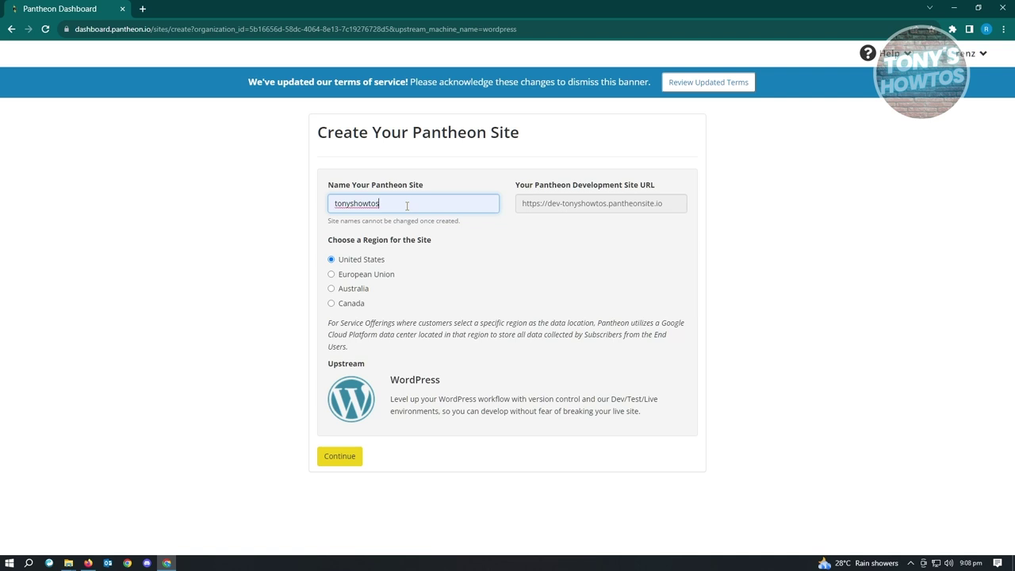
text(123)
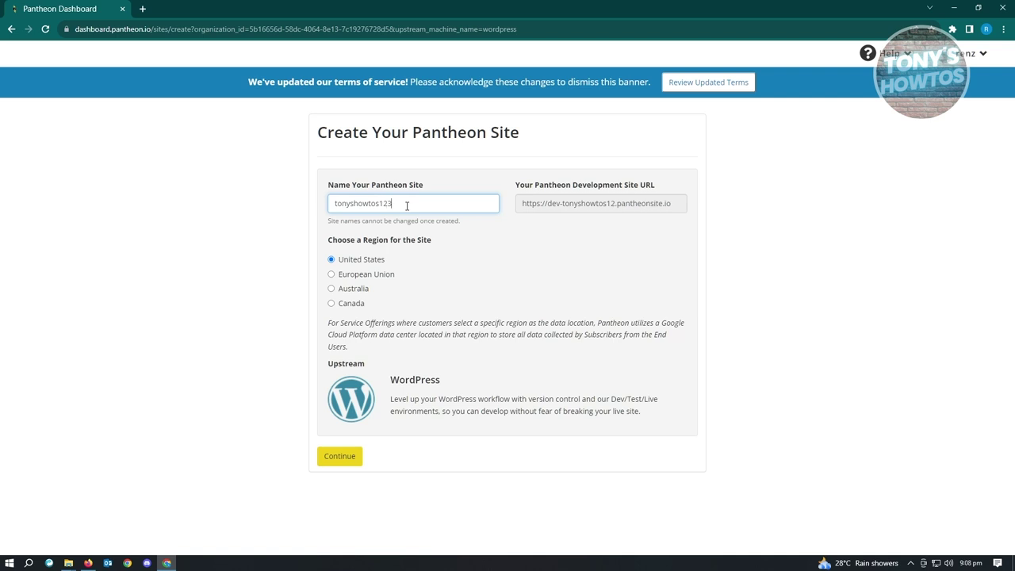
click(257, 264)
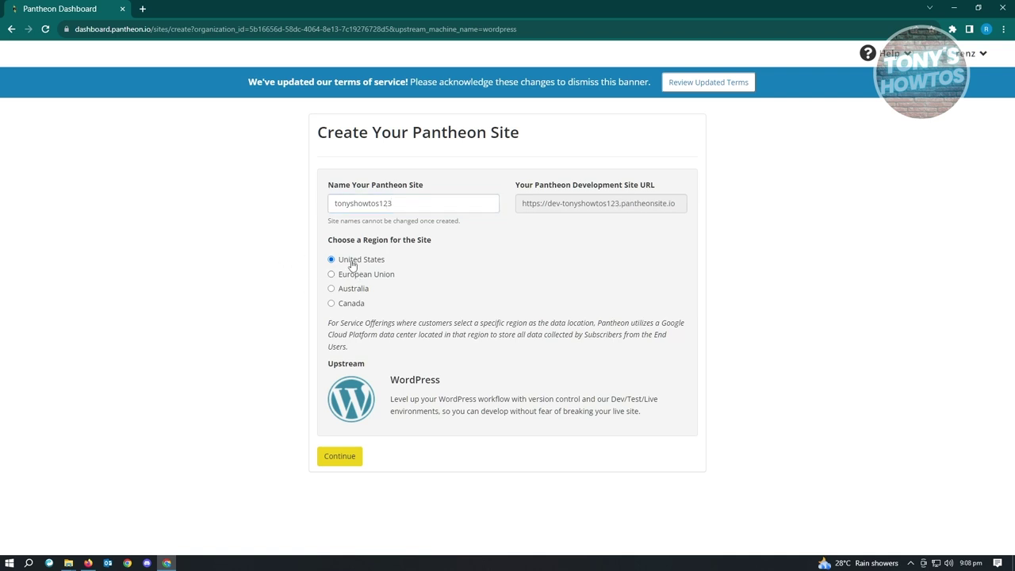
click(331, 289)
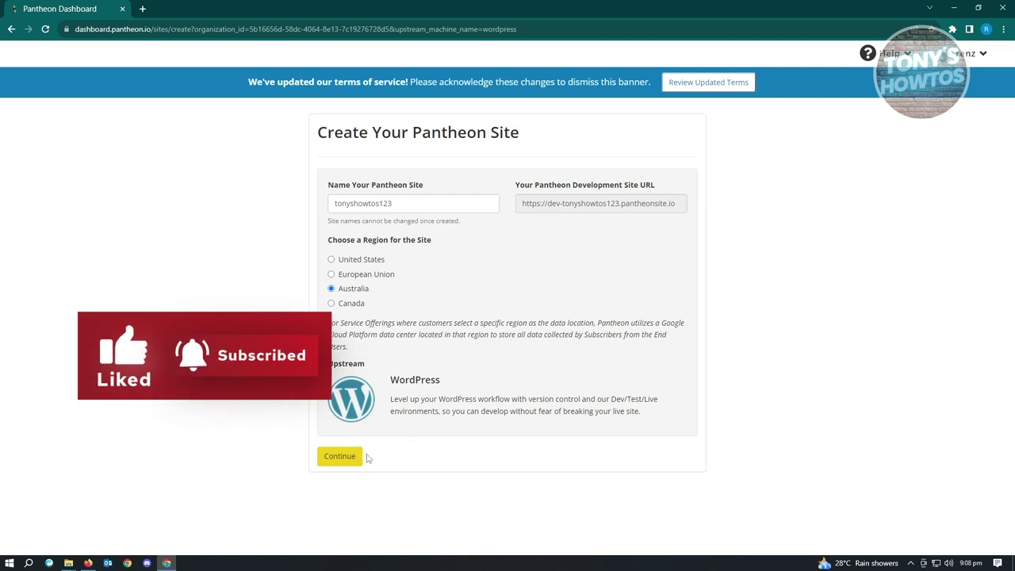
click(340, 457)
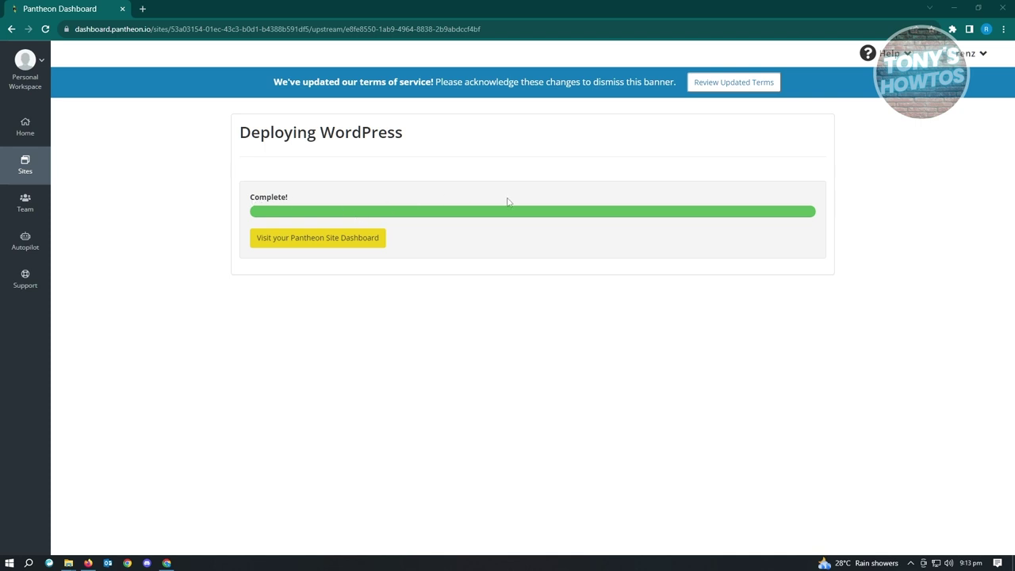
- Open the tonyshowtos123 dashboard, check the Test and Live environments, then open the Dev site
click(303, 244)
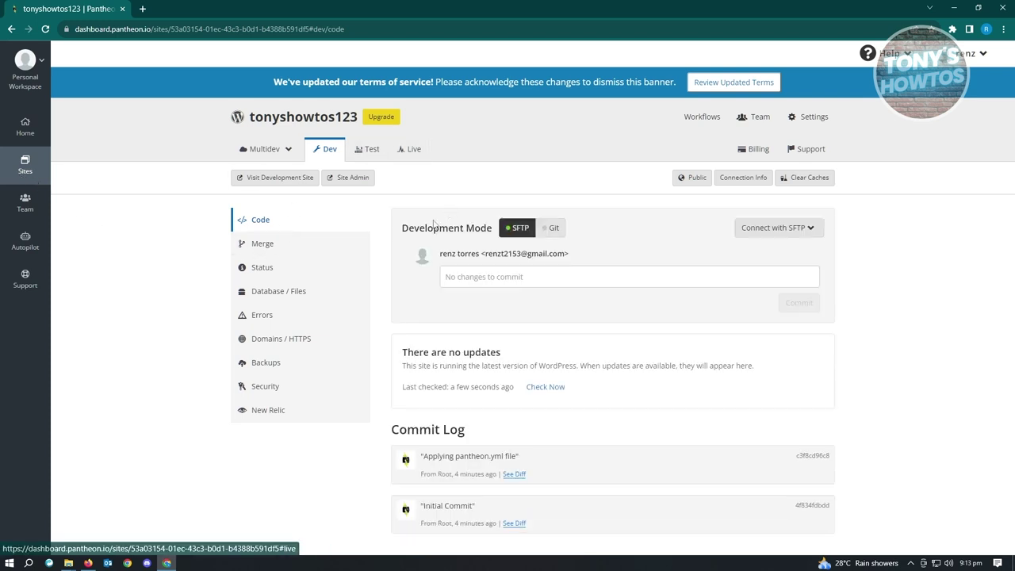
click(371, 159)
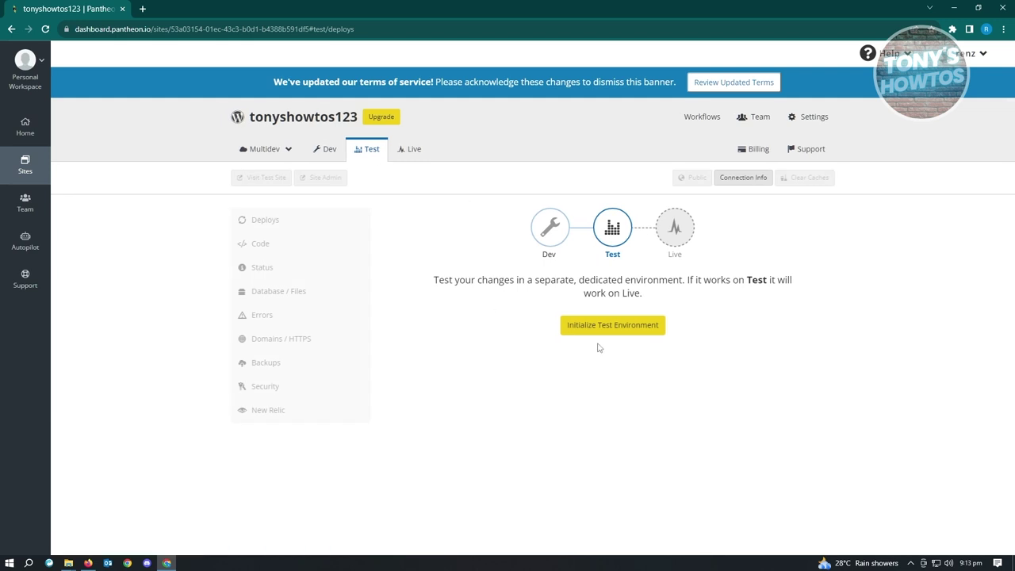
click(401, 154)
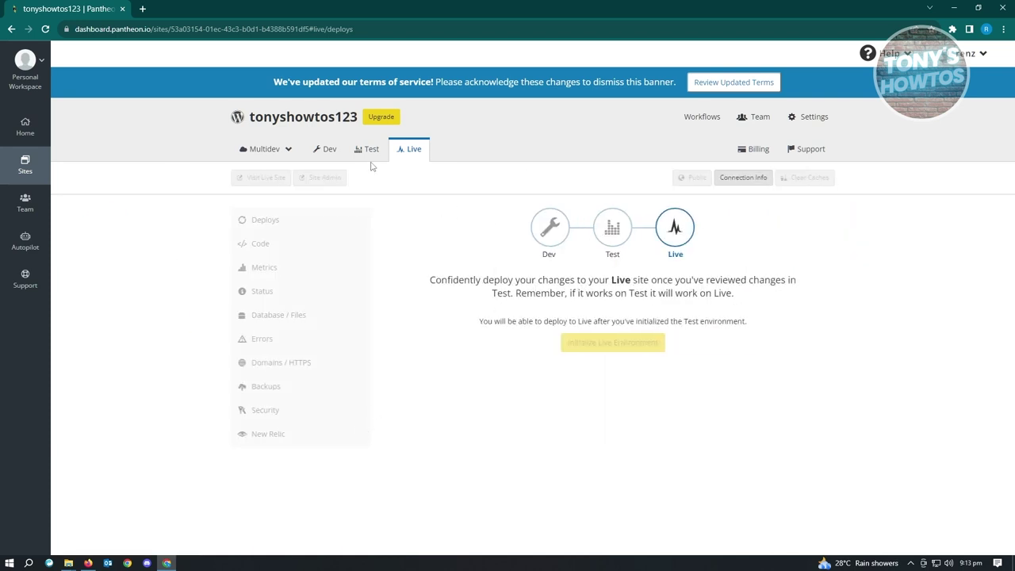
click(327, 149)
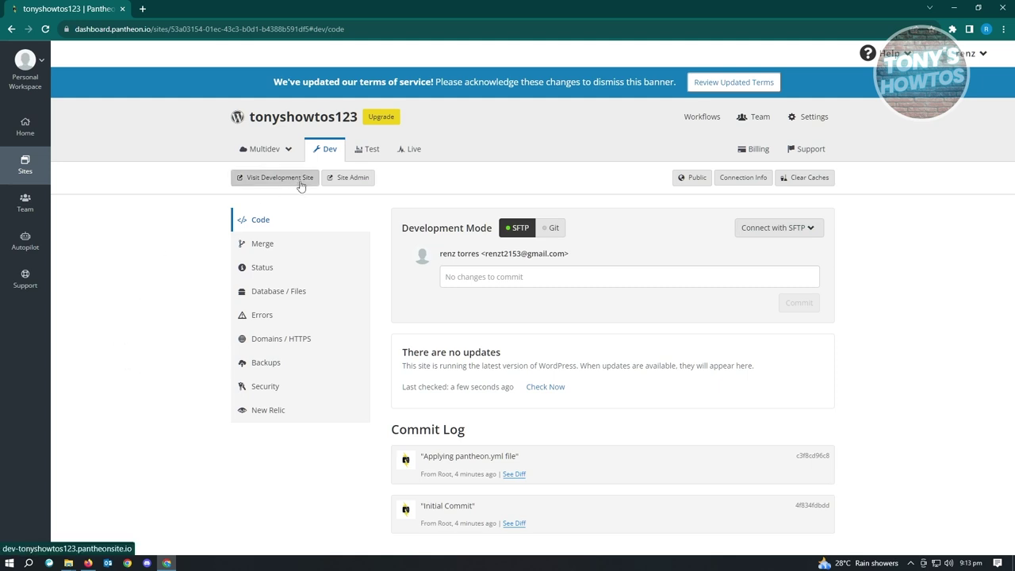
click(300, 178)
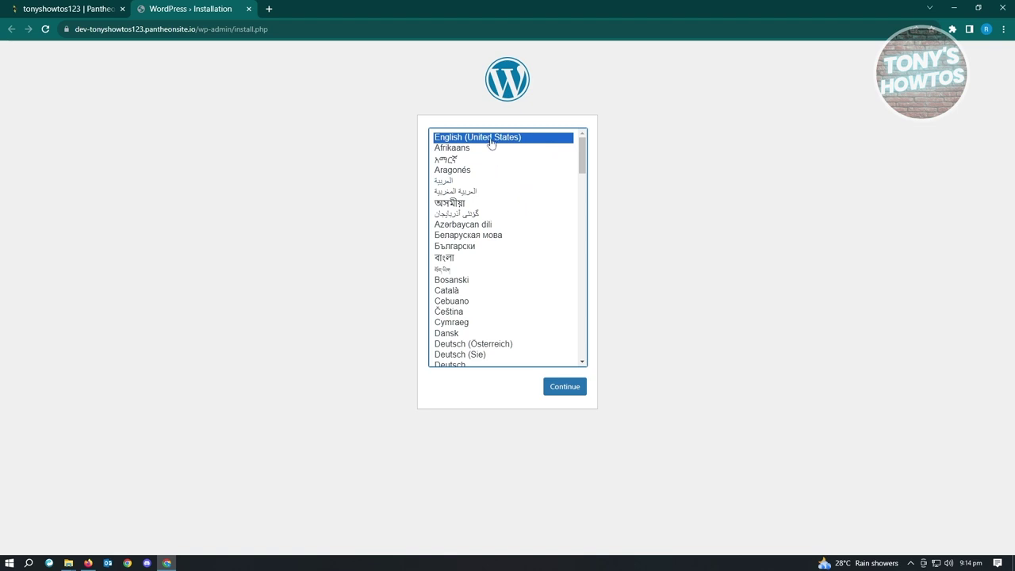
- Install WordPress in English (United States) with the saved site title and username, then go to login
click(551, 389)
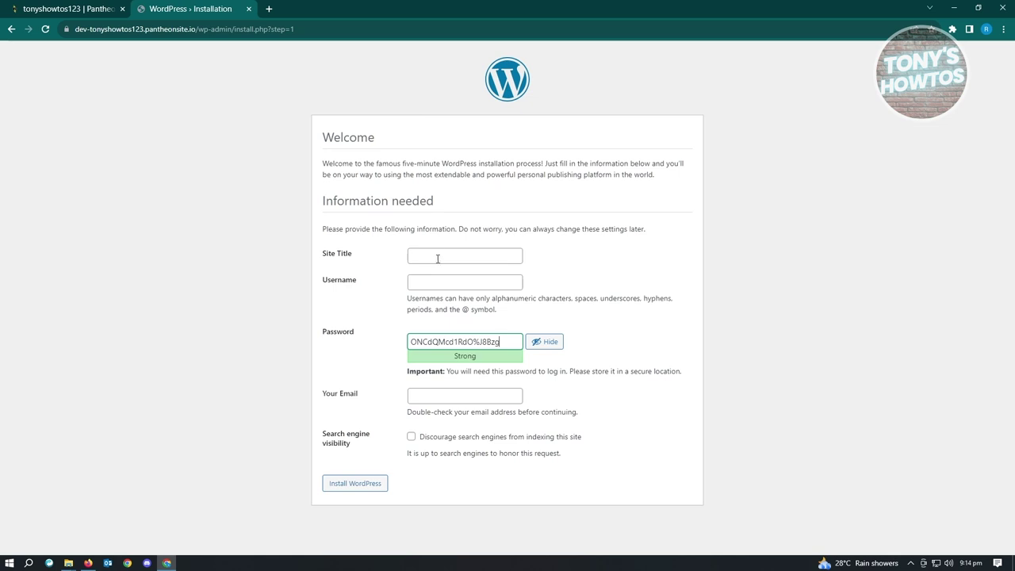
click(440, 253)
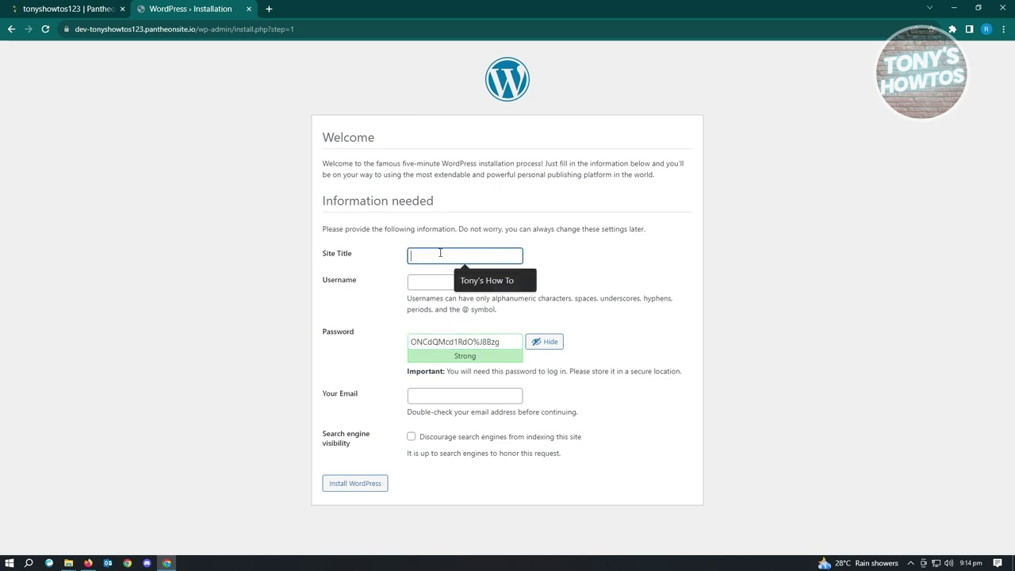
click(474, 280)
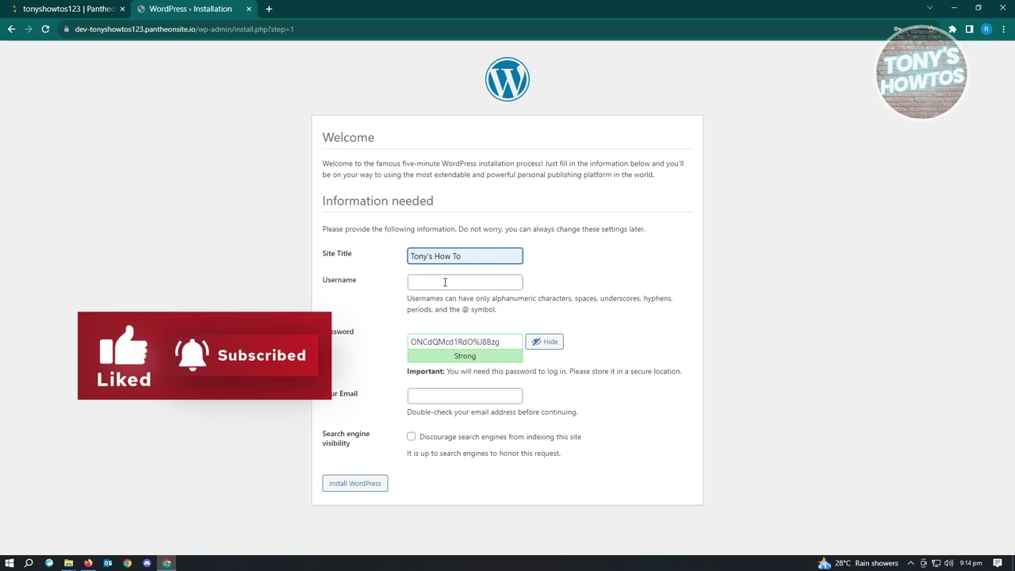
click(445, 282)
click(464, 304)
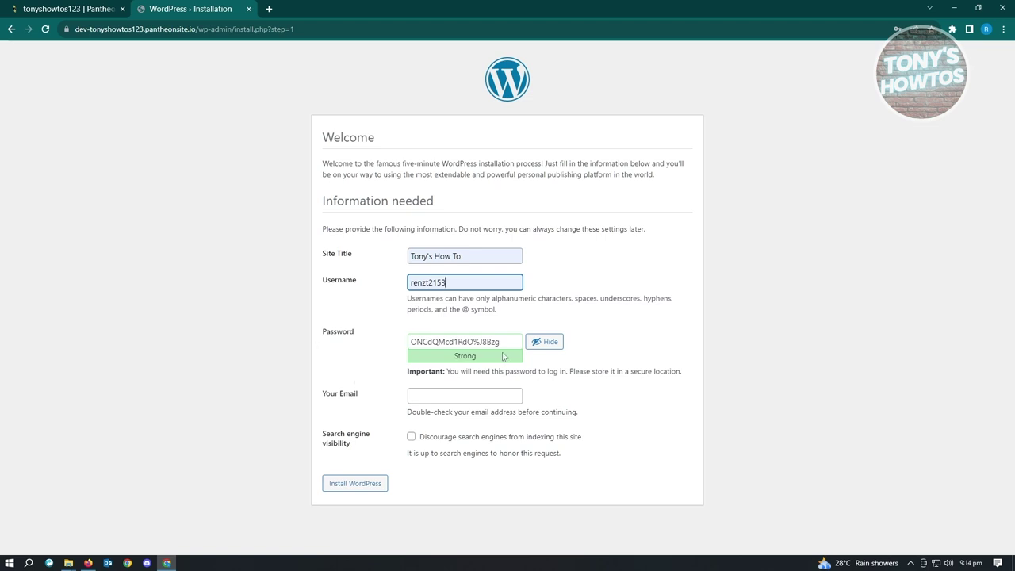
key(Return)
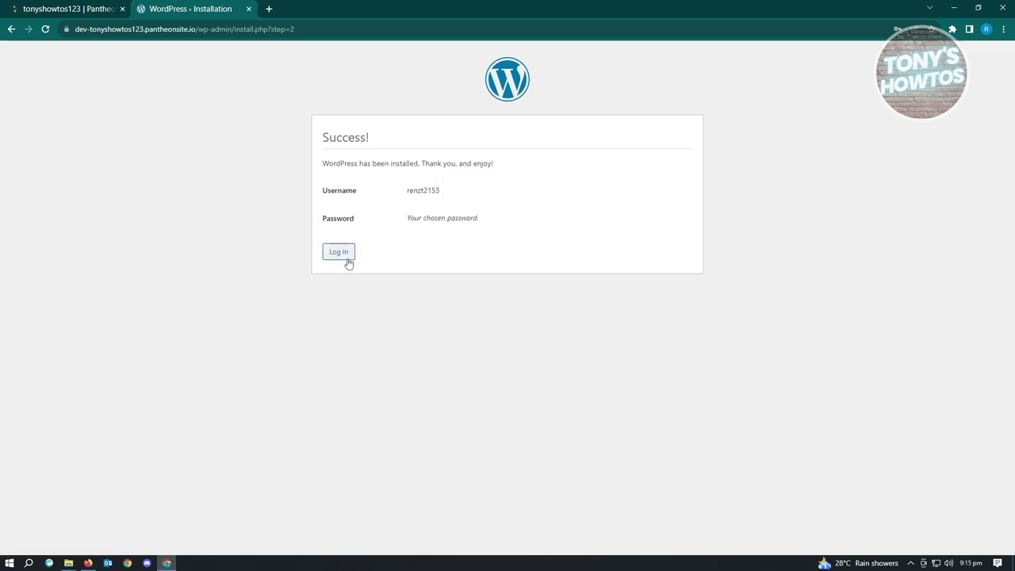
click(344, 254)
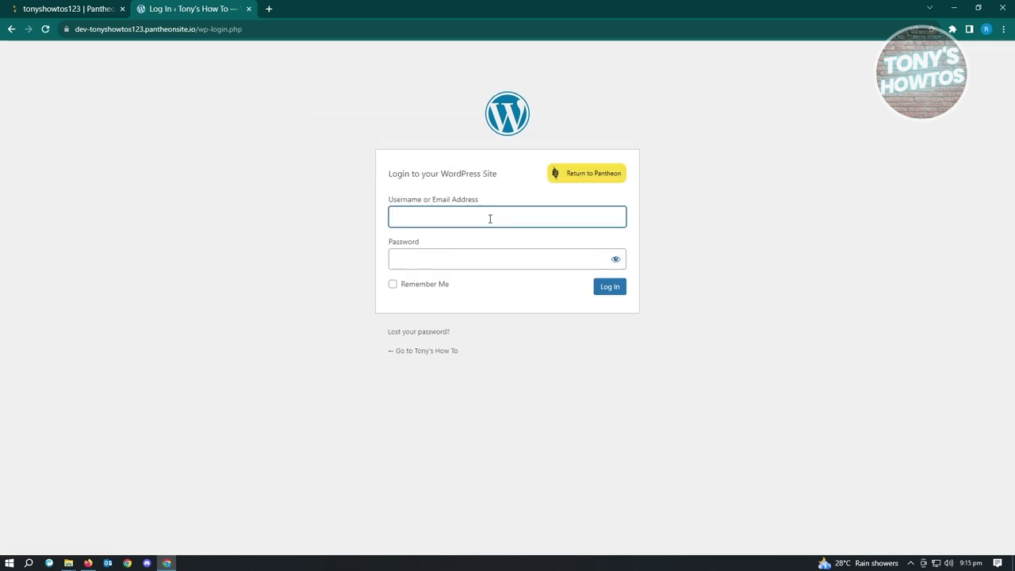
- Log in to WordPress with the saved username and password
click(490, 218)
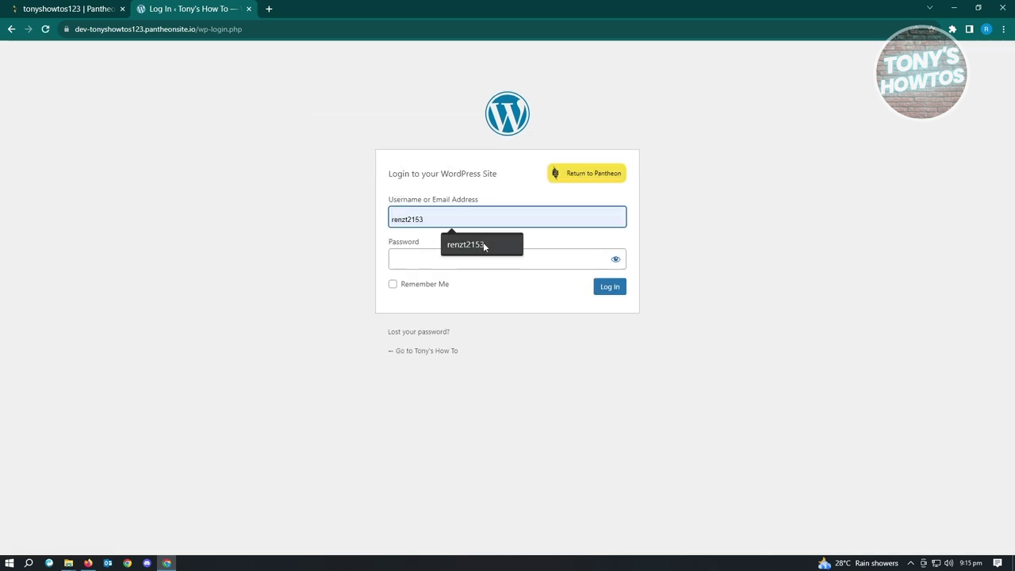
click(476, 244)
click(494, 261)
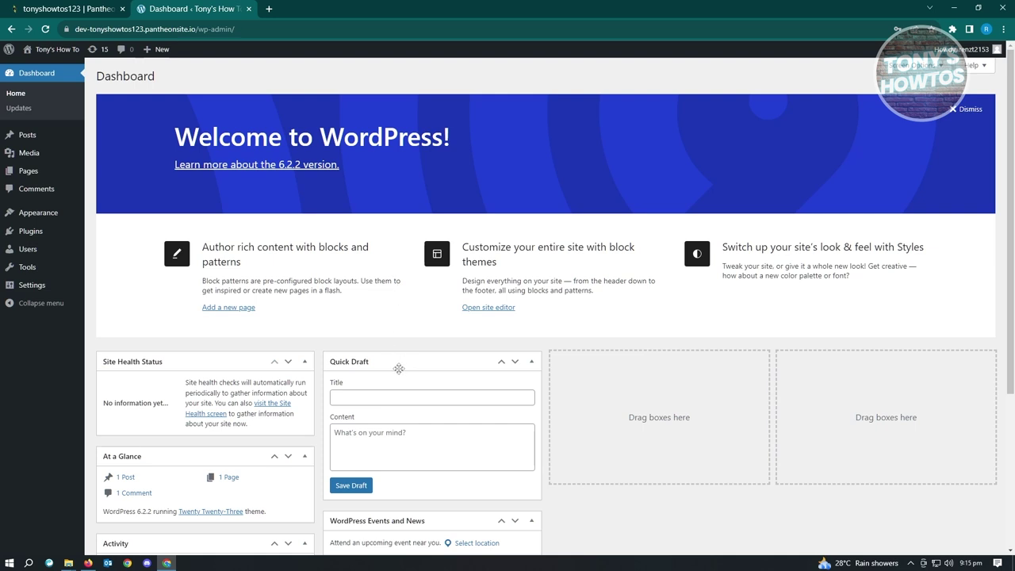
- Activate the Twenty Twenty theme from Appearance > Themes
mouse_move(41, 217)
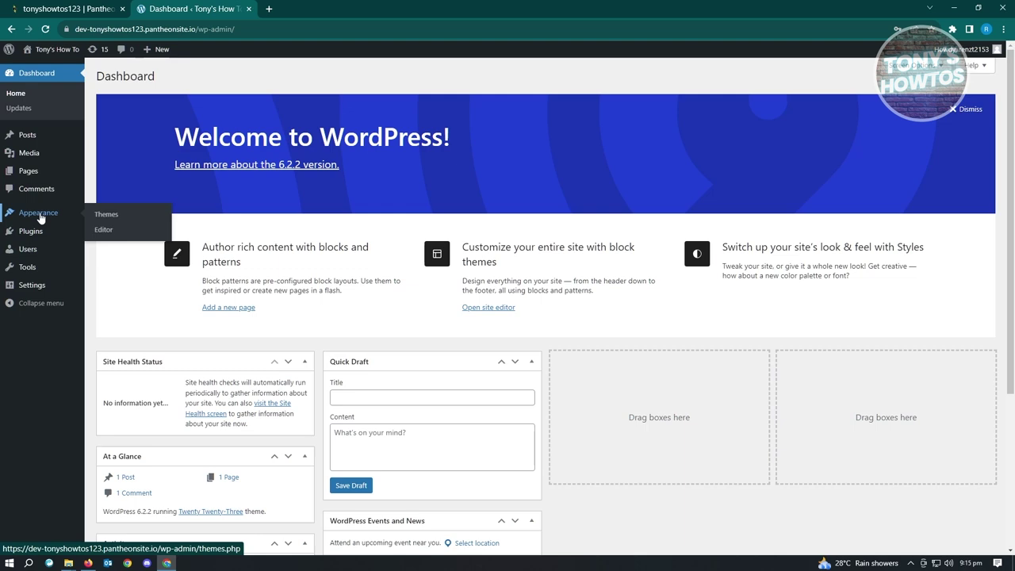
click(123, 217)
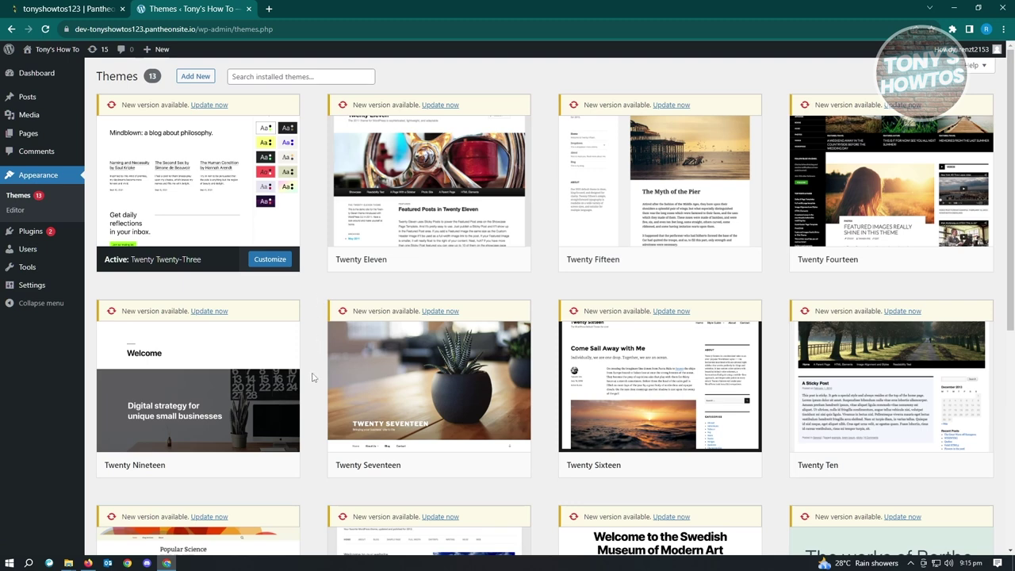
scroll(317, 396, down, 4)
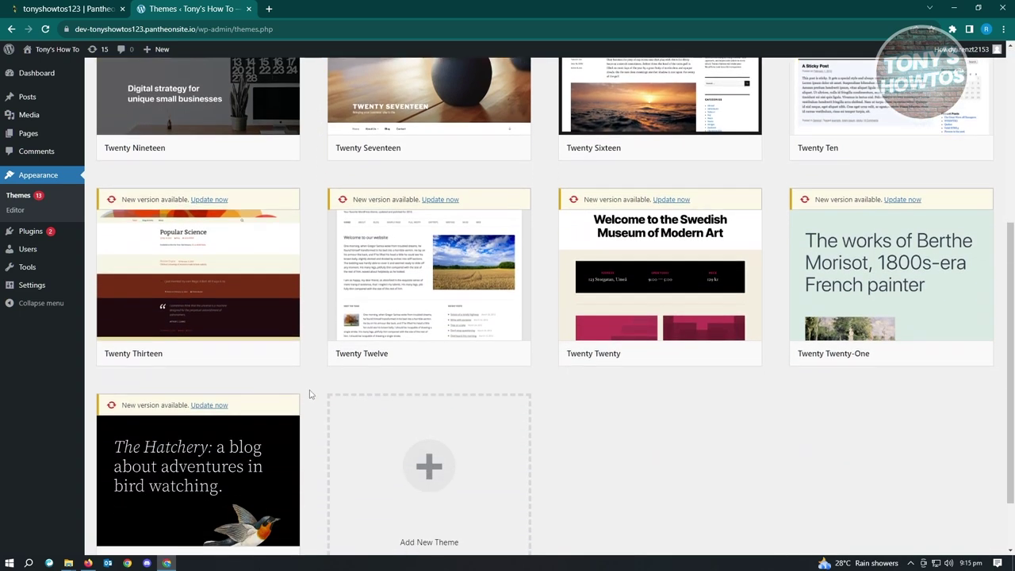
mouse_move(655, 356)
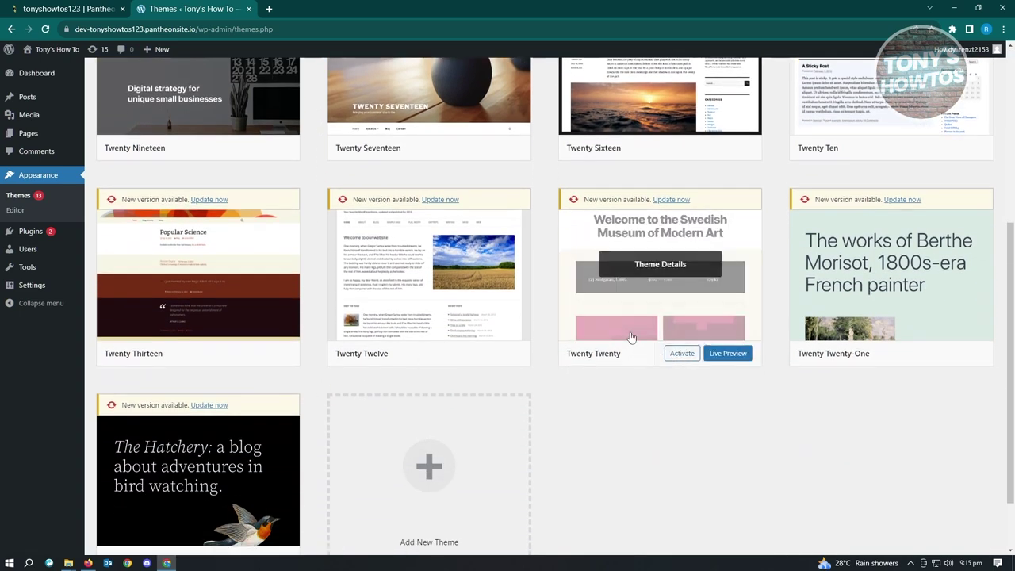
click(678, 357)
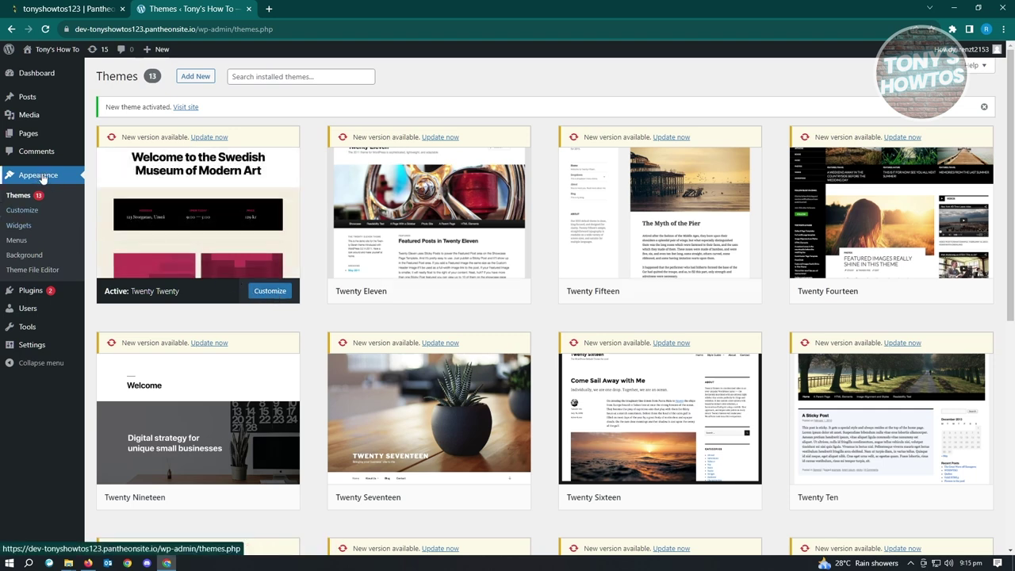
click(23, 211)
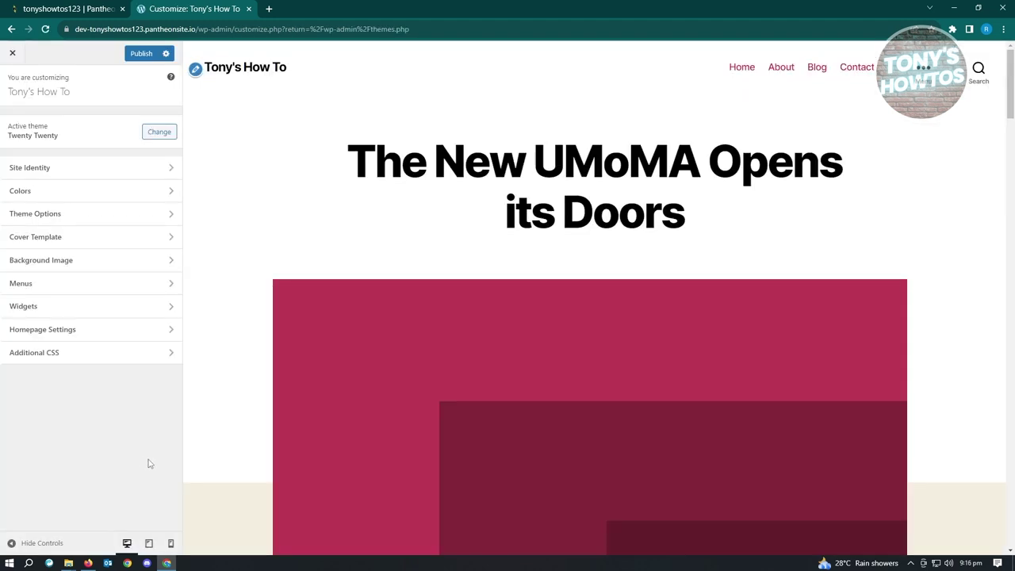
- Browse the Site Identity, Theme Options and Cover Template sections of the Customizer
click(78, 169)
click(73, 216)
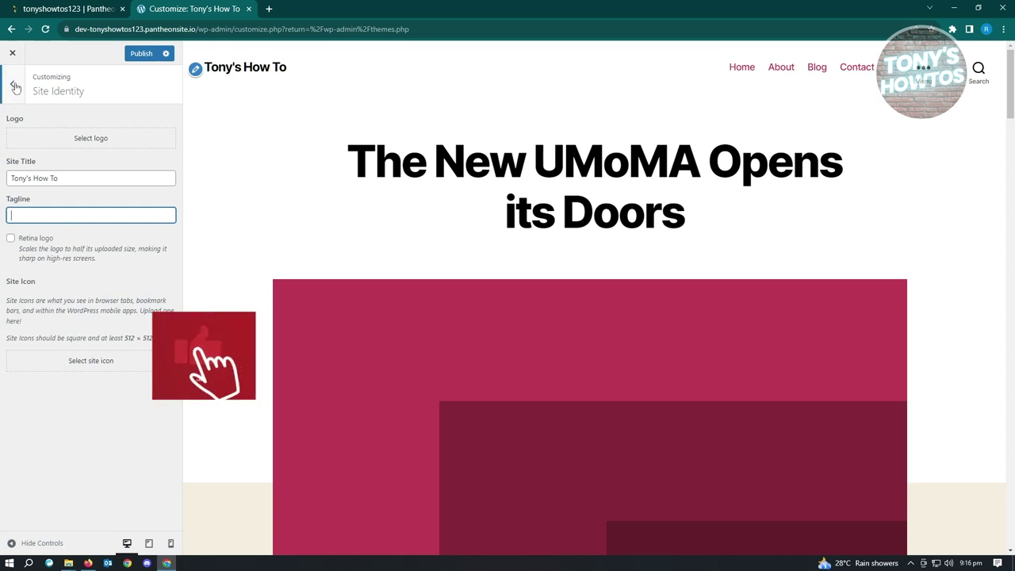
click(15, 86)
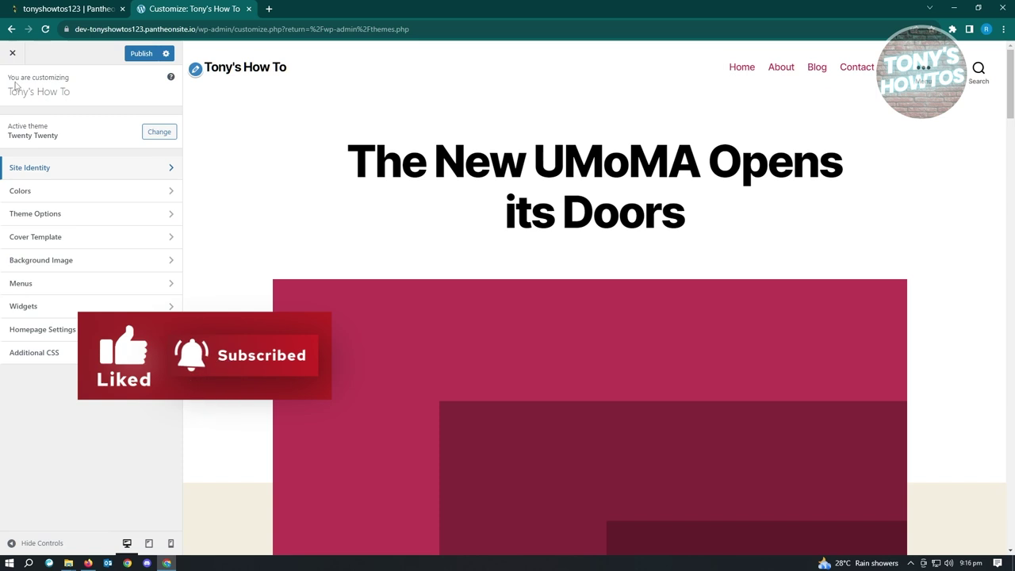
click(63, 219)
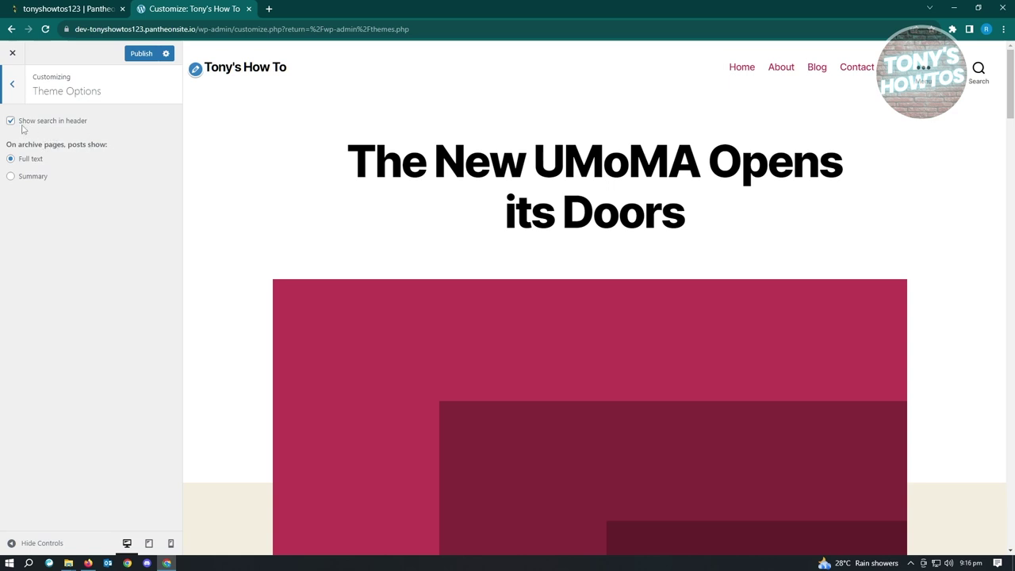
click(12, 88)
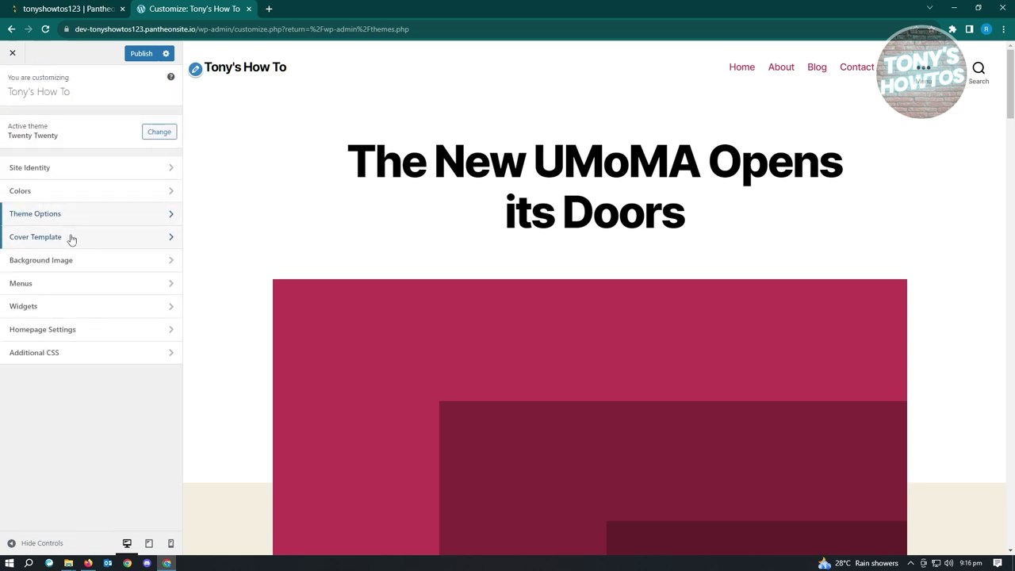
click(85, 243)
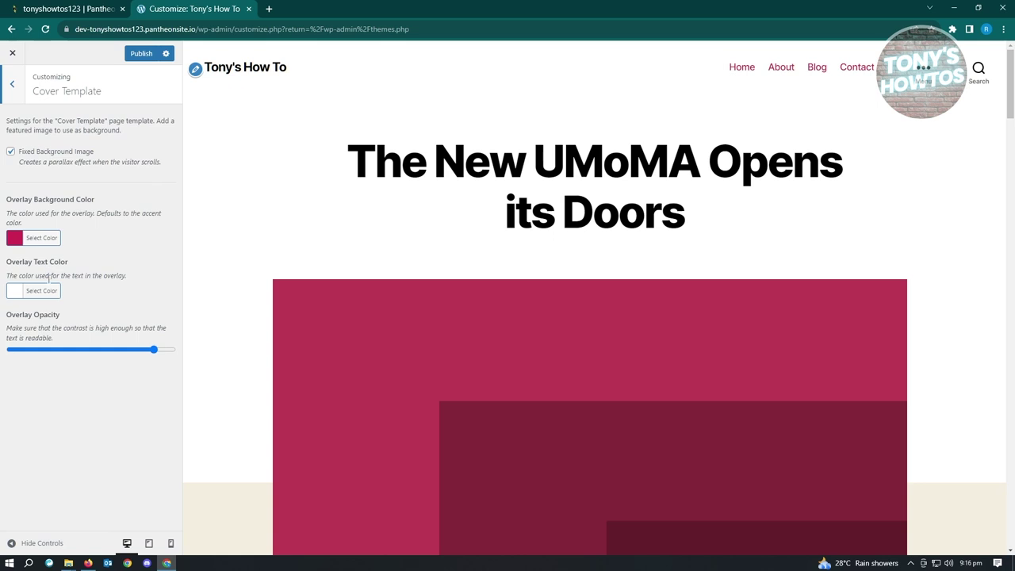
click(15, 87)
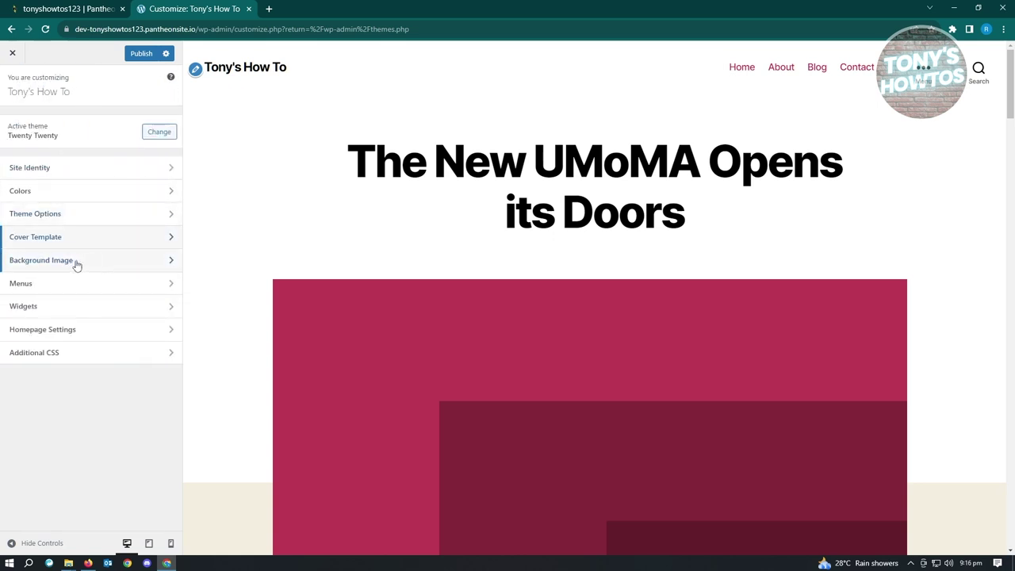
- Look through the Footer #1 and Footer #2 widget areas
click(73, 308)
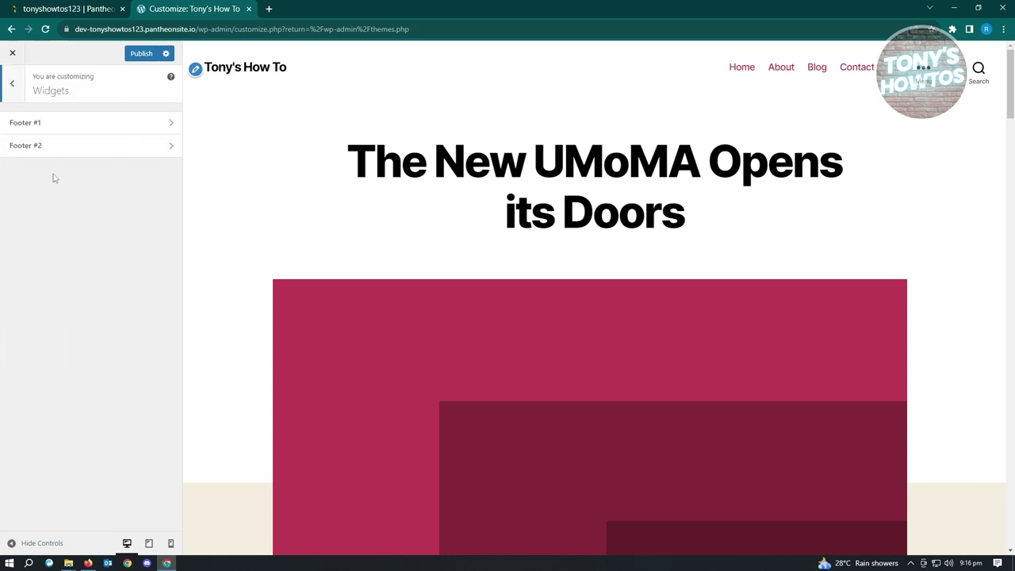
click(84, 129)
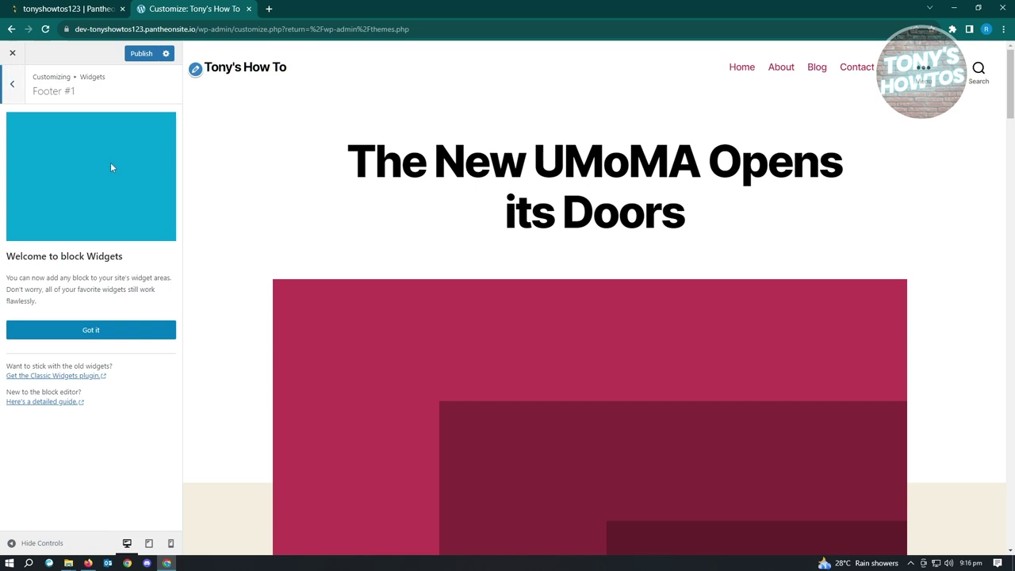
click(12, 83)
click(68, 148)
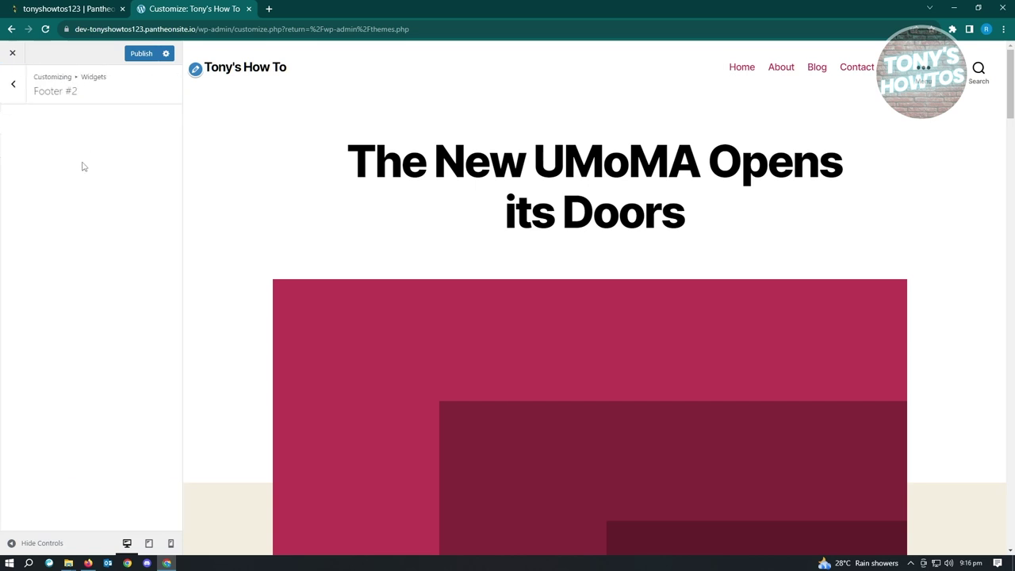
click(15, 84)
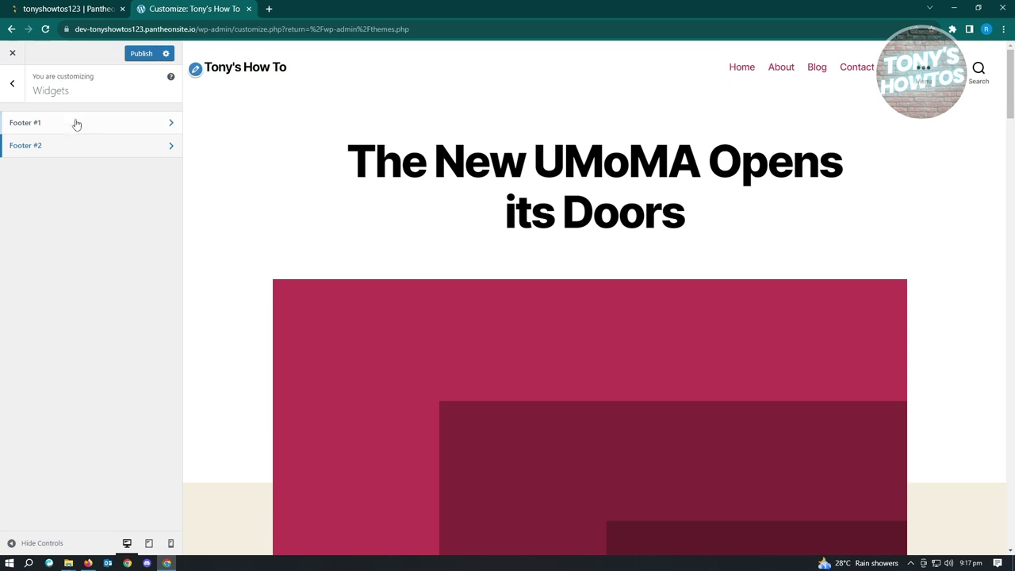
click(12, 84)
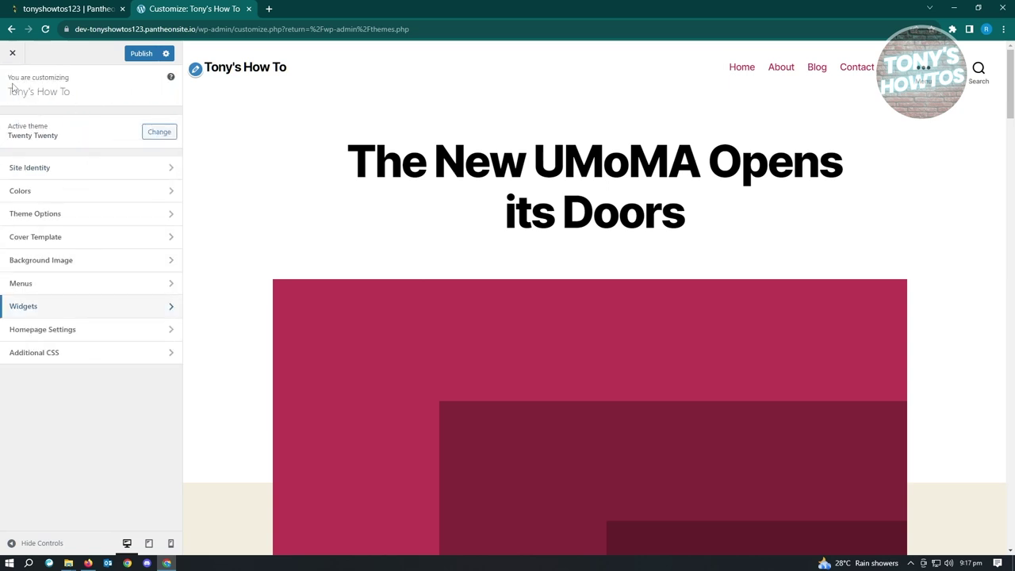
- Keep 'The New UMoMA Opens its Doors' as the static homepage in Homepage Settings
click(58, 331)
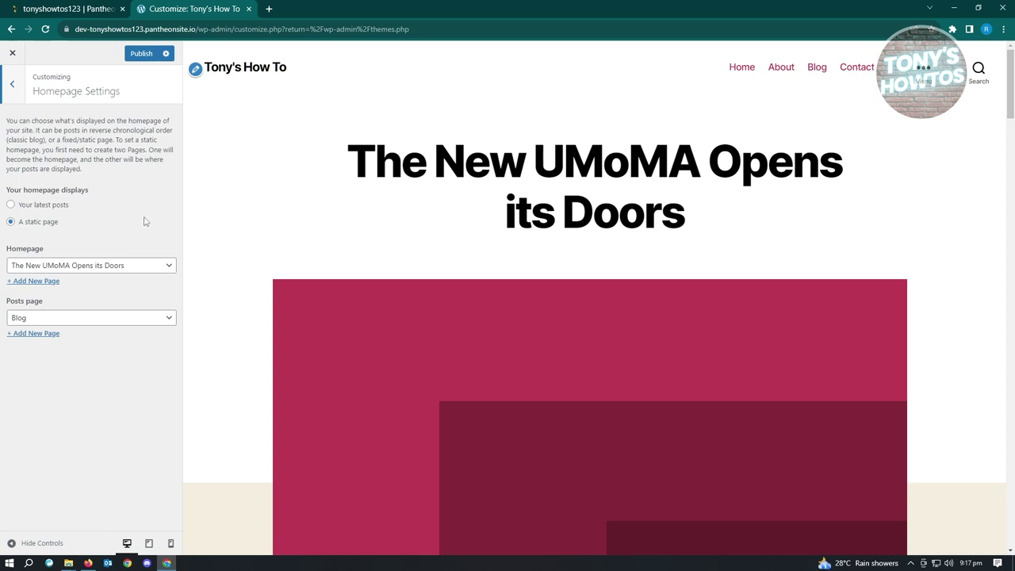
mouse_move(19, 222)
mouse_down()
mouse_move(80, 230)
mouse_move(36, 209)
mouse_move(18, 214)
mouse_up()
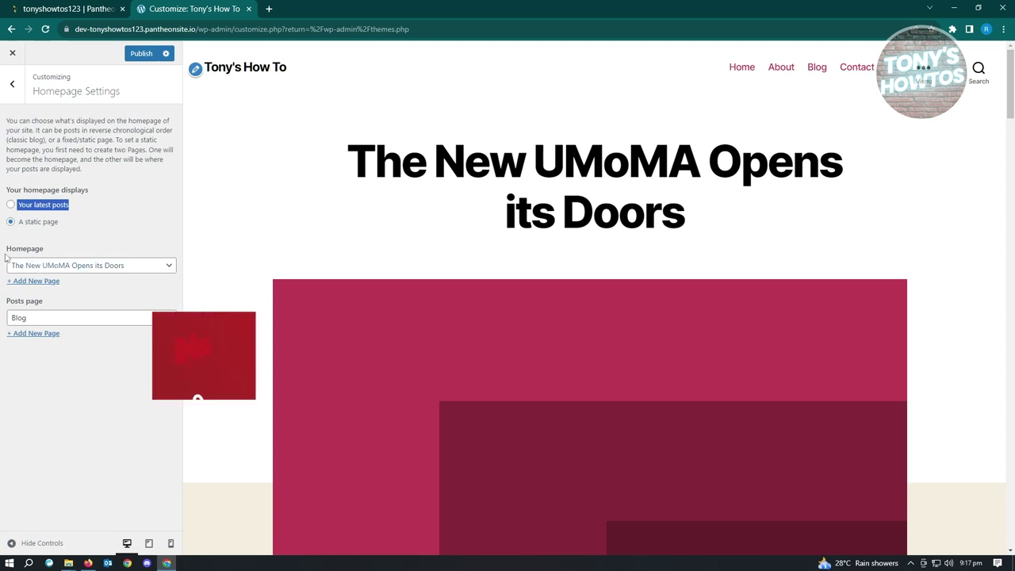
click(143, 267)
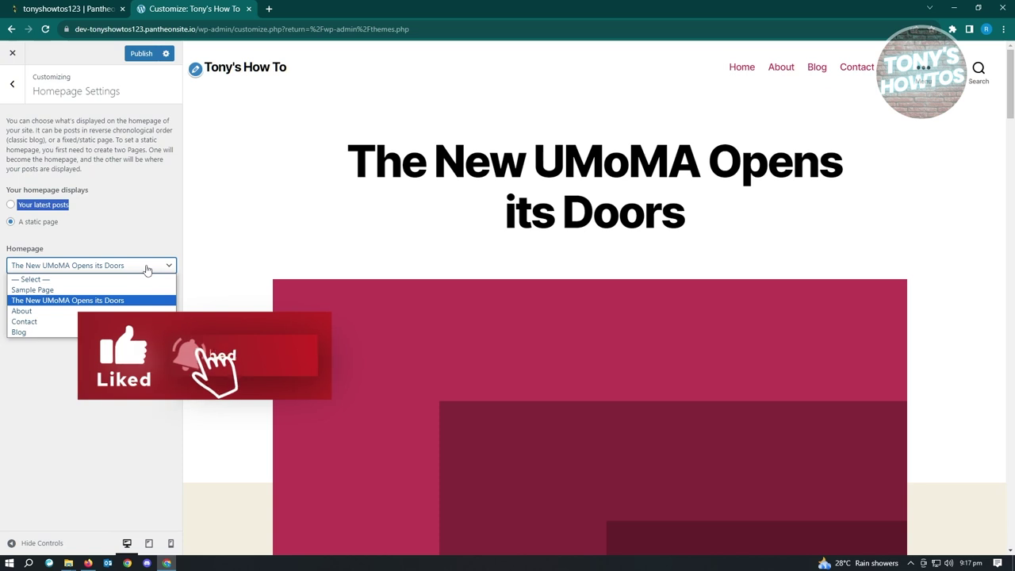
click(68, 300)
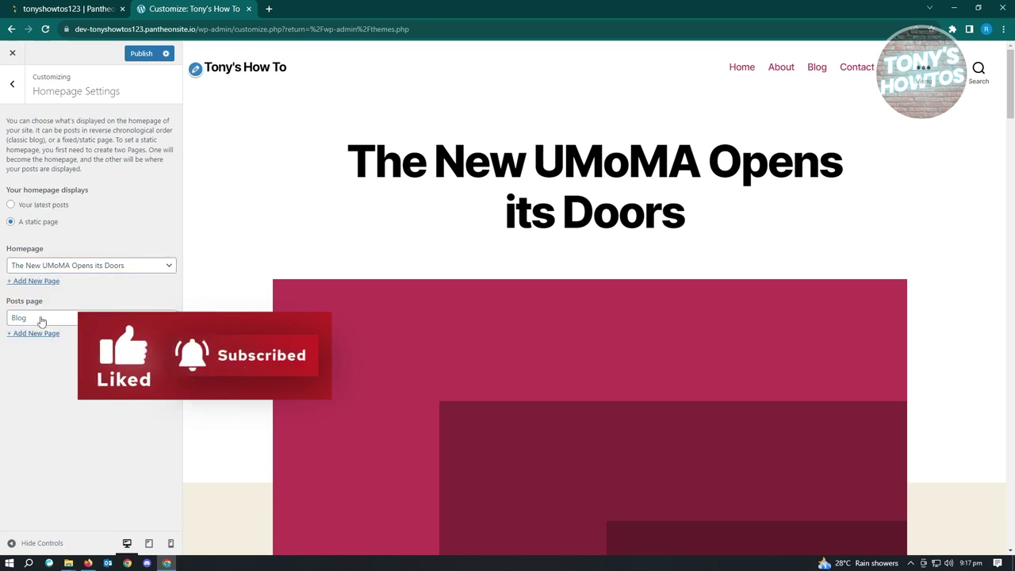
click(12, 84)
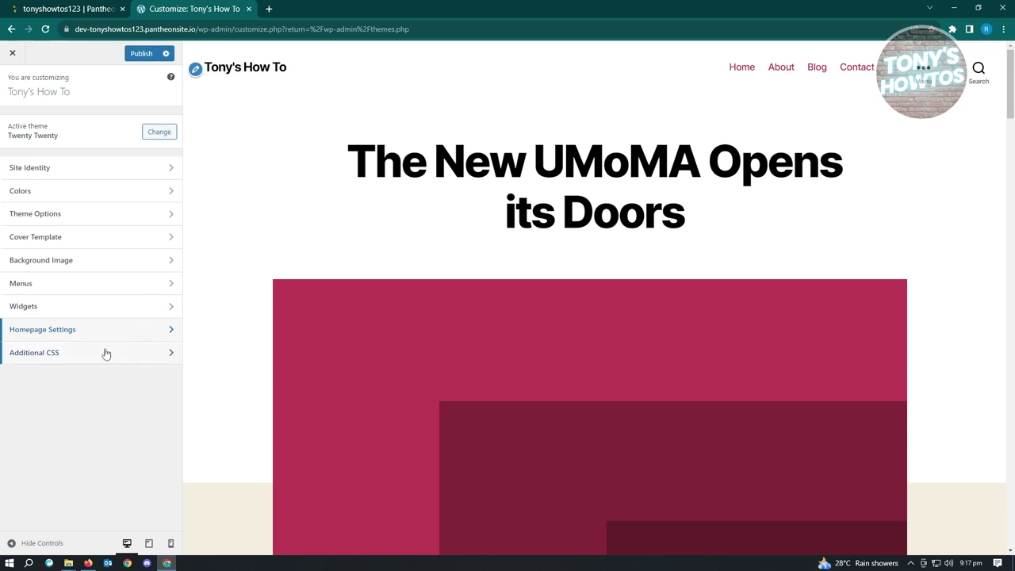
- Open the Additional CSS editor and inspect the preview heading without adding any CSS
click(71, 354)
click(111, 319)
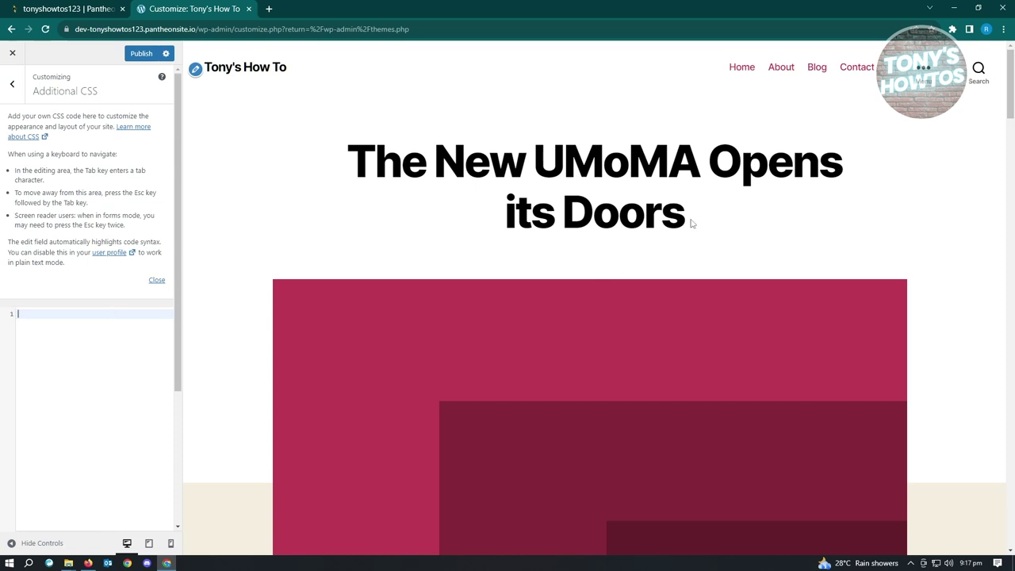
drag(686, 227, 347, 163)
click(351, 221)
scroll(415, 329, down, 4)
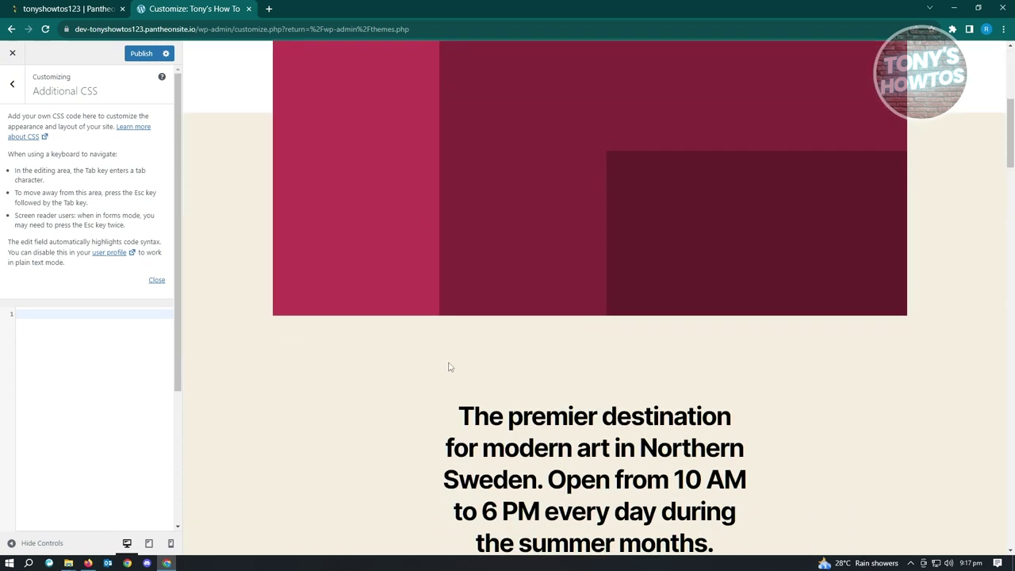
scroll(449, 367, down, 3)
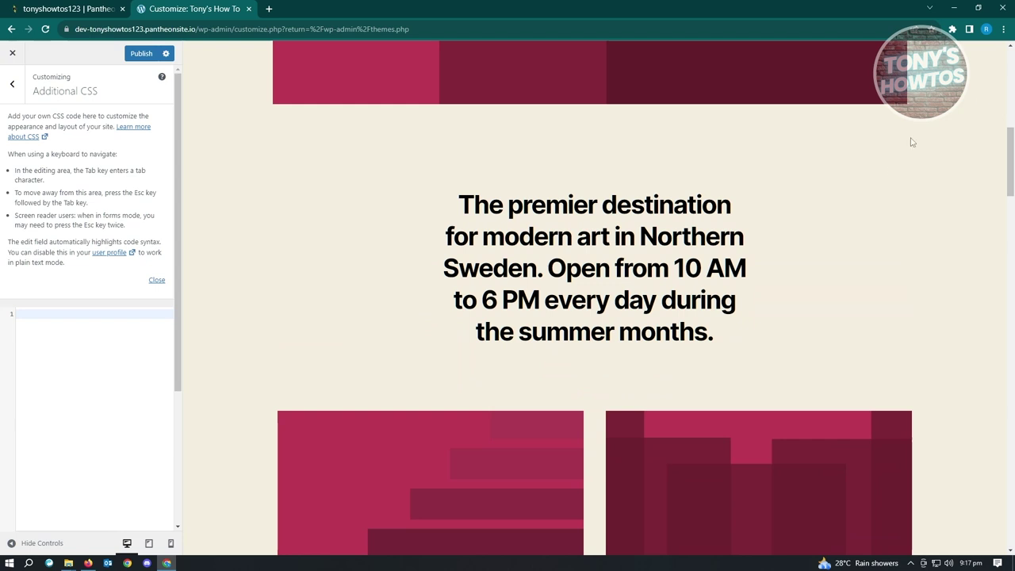
scroll(980, 262, up, 3)
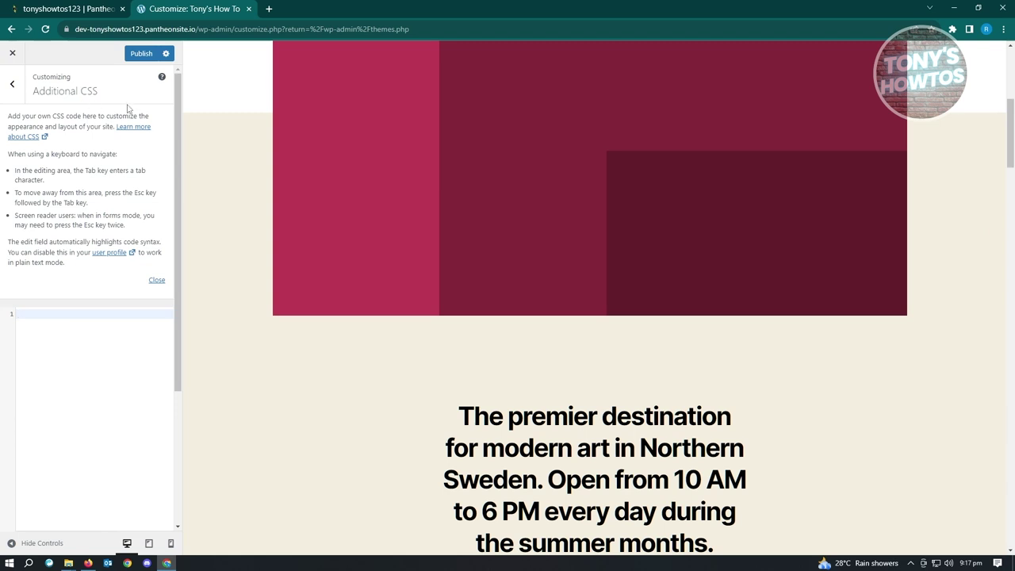
click(14, 87)
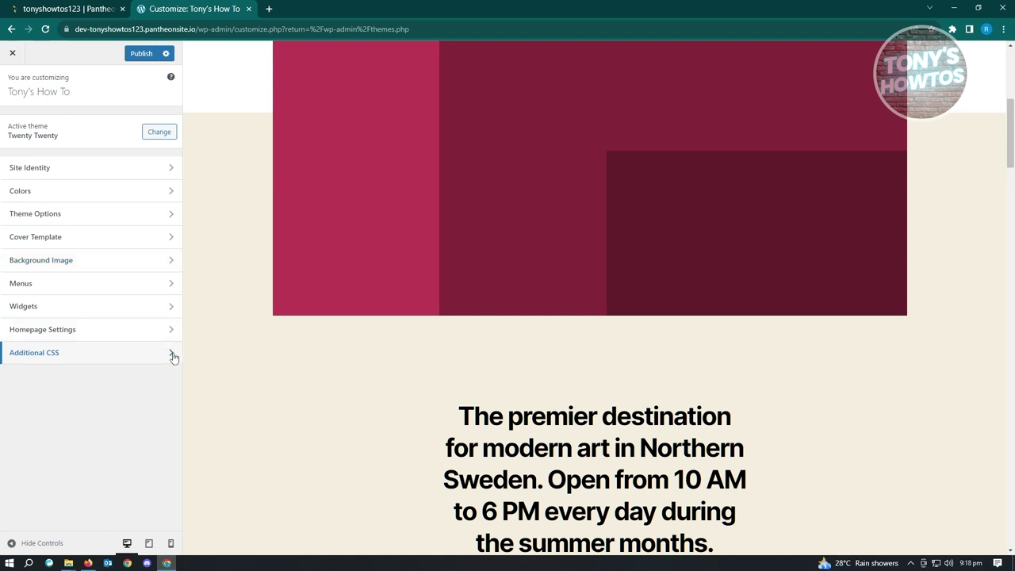
- Close the Customizer without publishing, confirming the leave-page prompt
scroll(501, 399, up, 1)
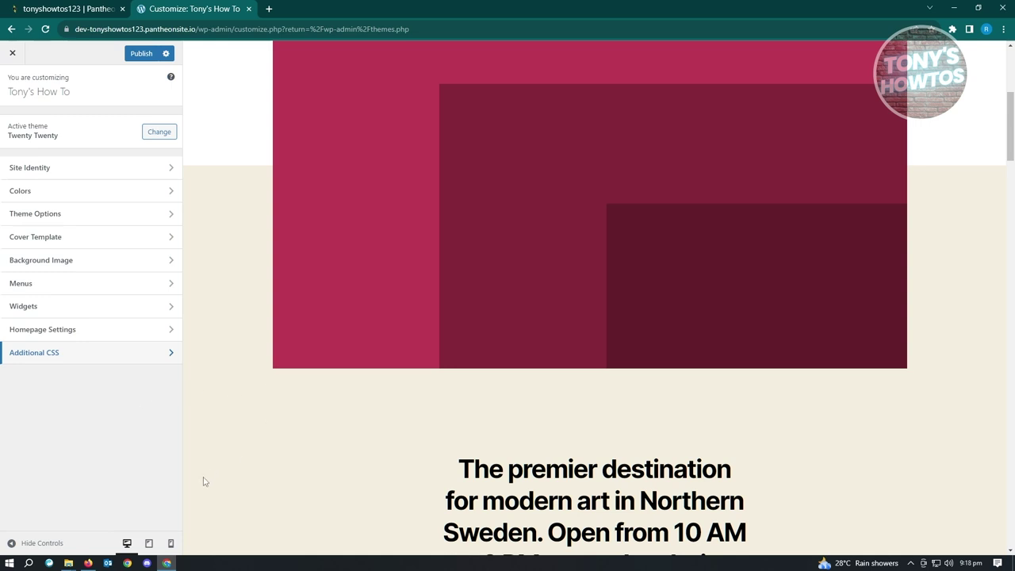
click(12, 53)
click(559, 109)
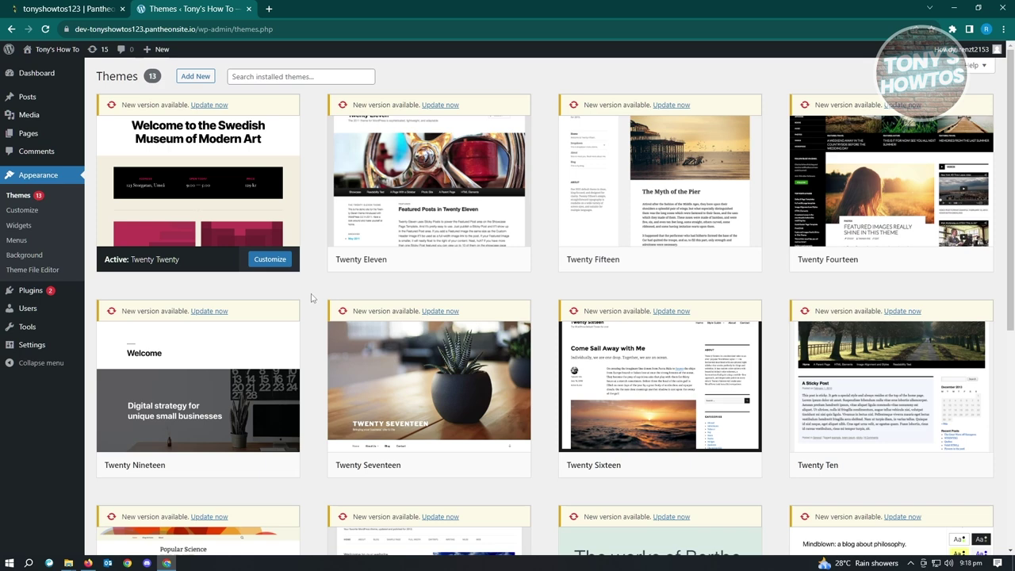
- From the Posts menu, view the single 'Hello world!' post and begin a new post
mouse_move(36, 101)
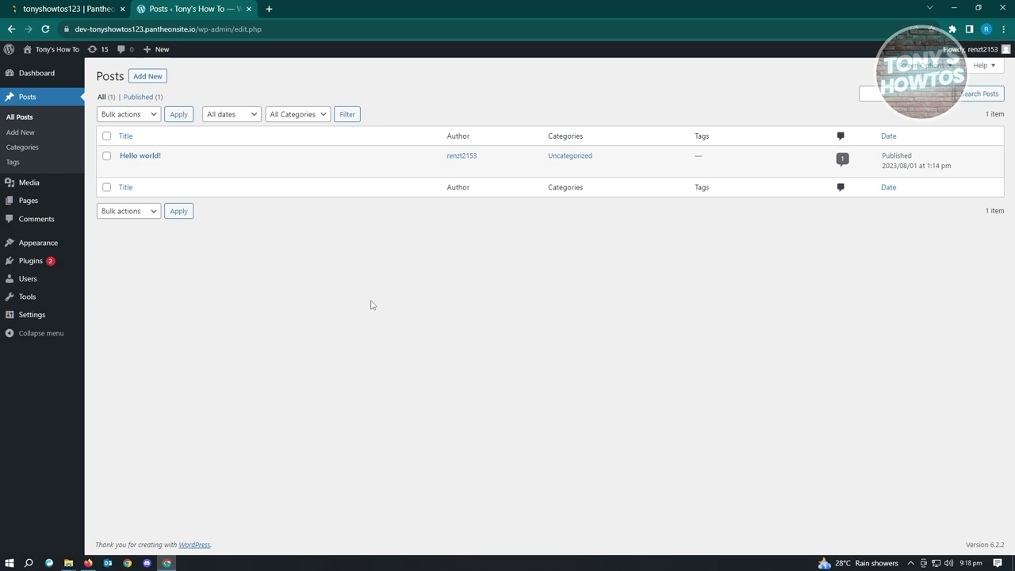
click(149, 77)
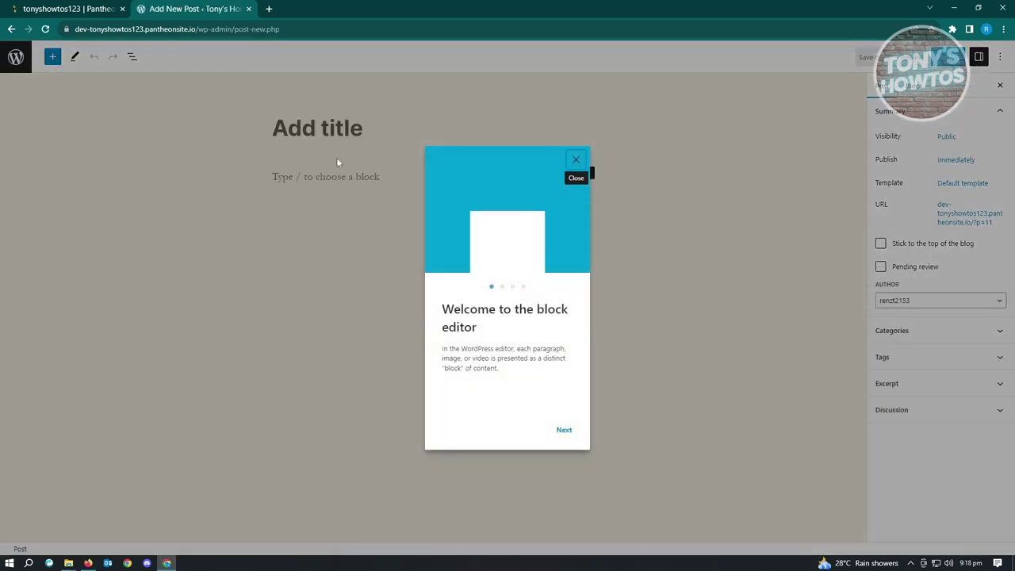
click(291, 129)
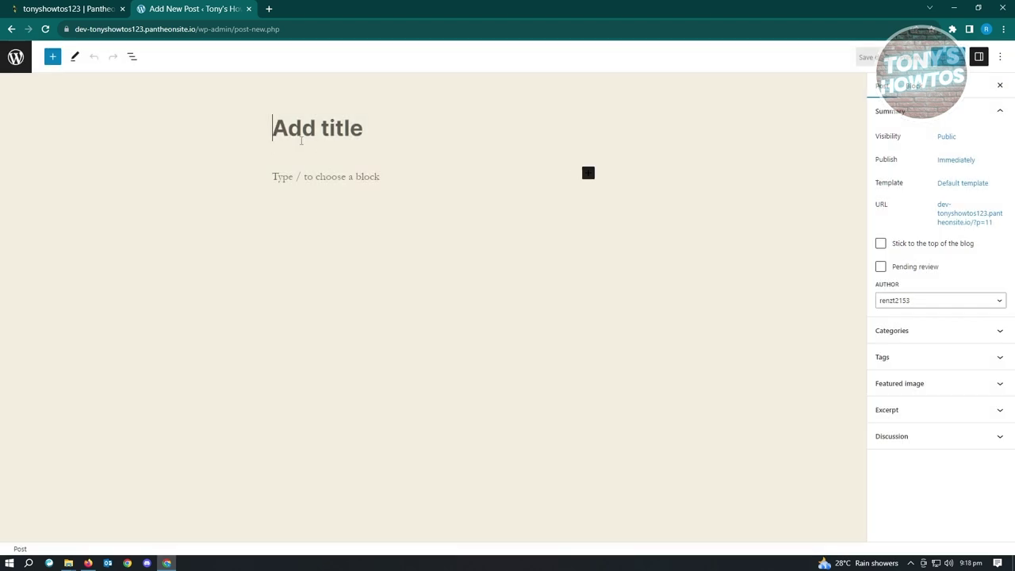
click(312, 174)
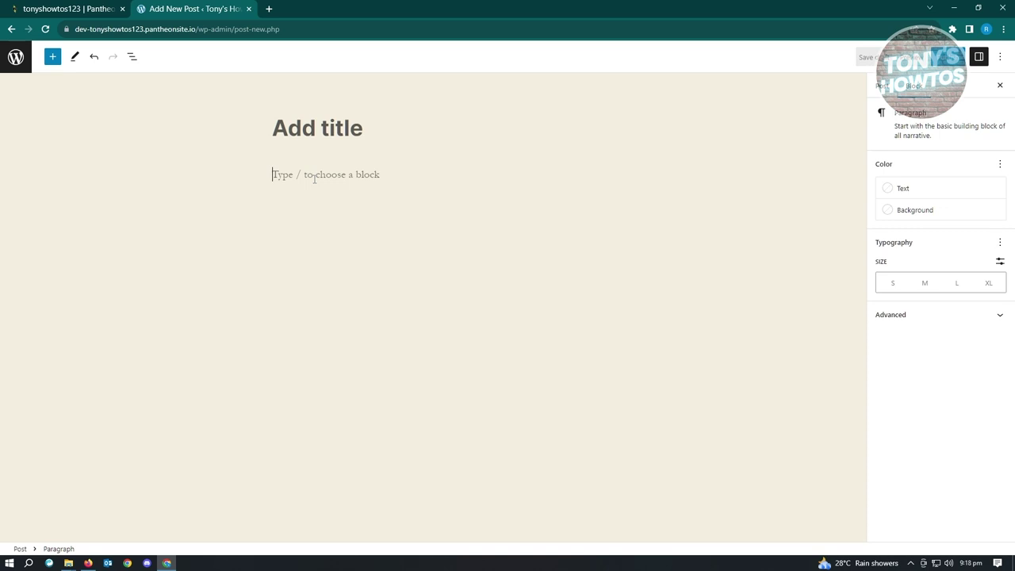
click(587, 173)
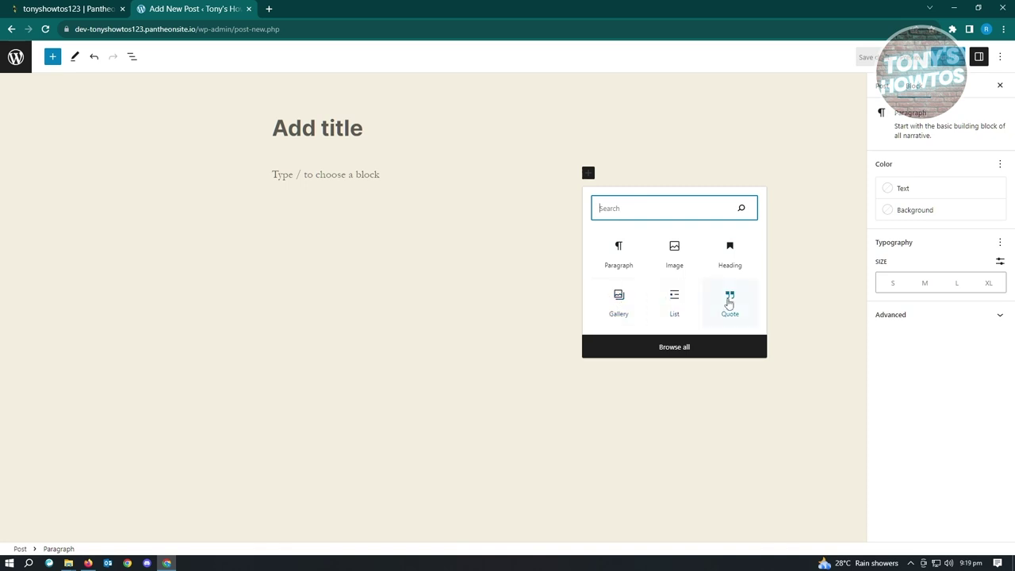
click(691, 351)
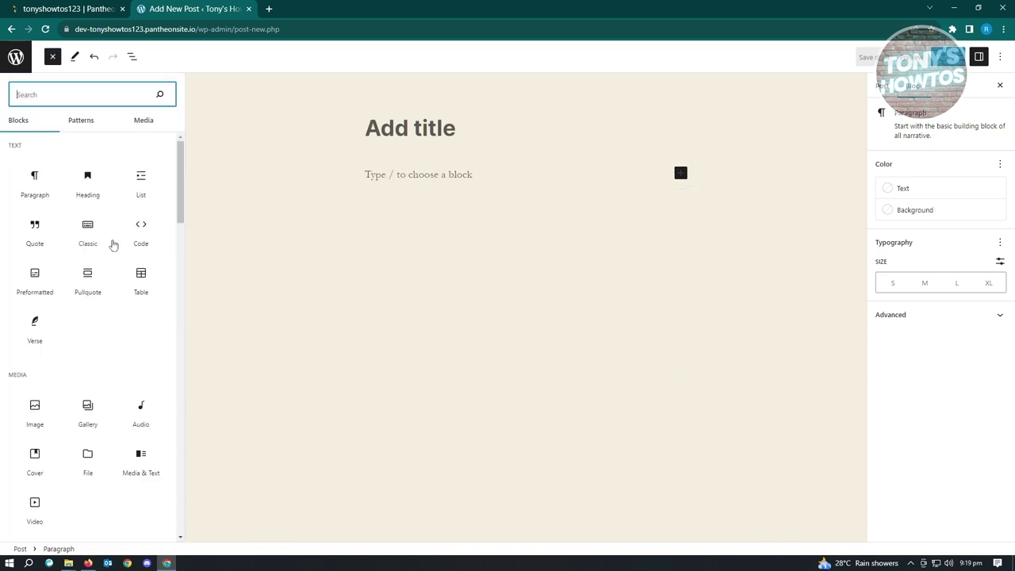
scroll(135, 340, down, 1)
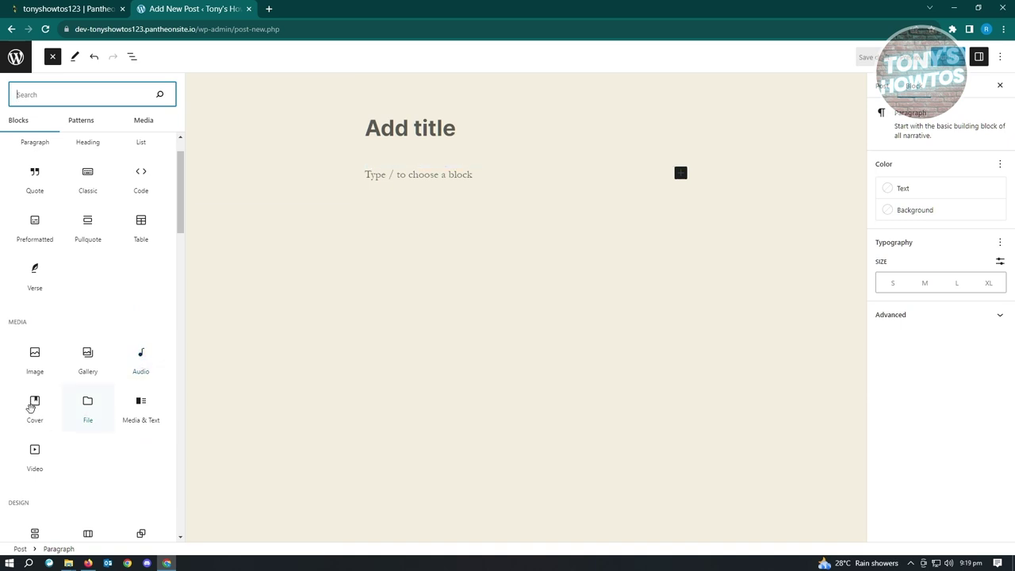
scroll(41, 439, down, 2)
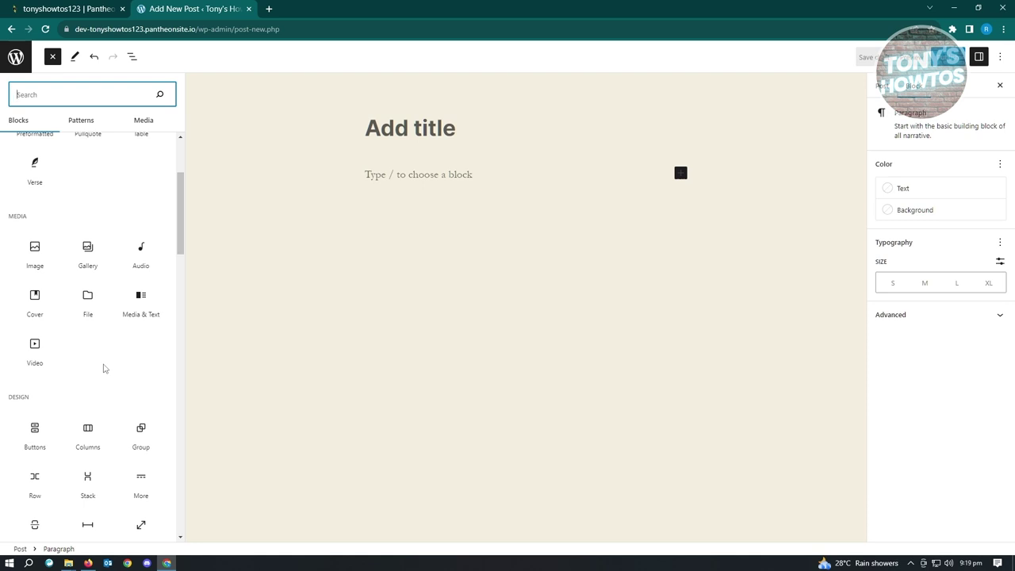
scroll(103, 367, down, 5)
scroll(86, 311, up, 1)
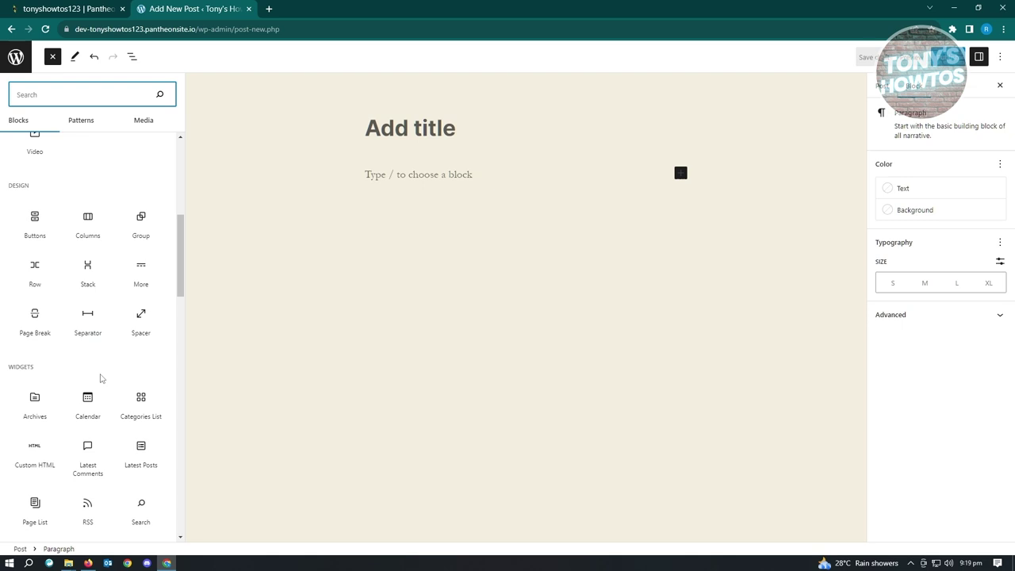
scroll(102, 381, up, 3)
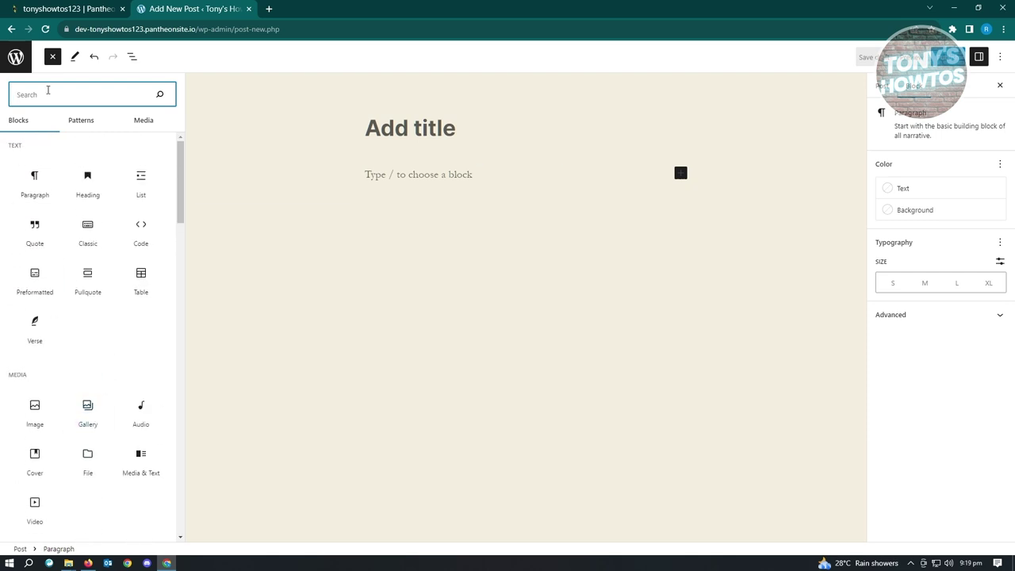
click(52, 56)
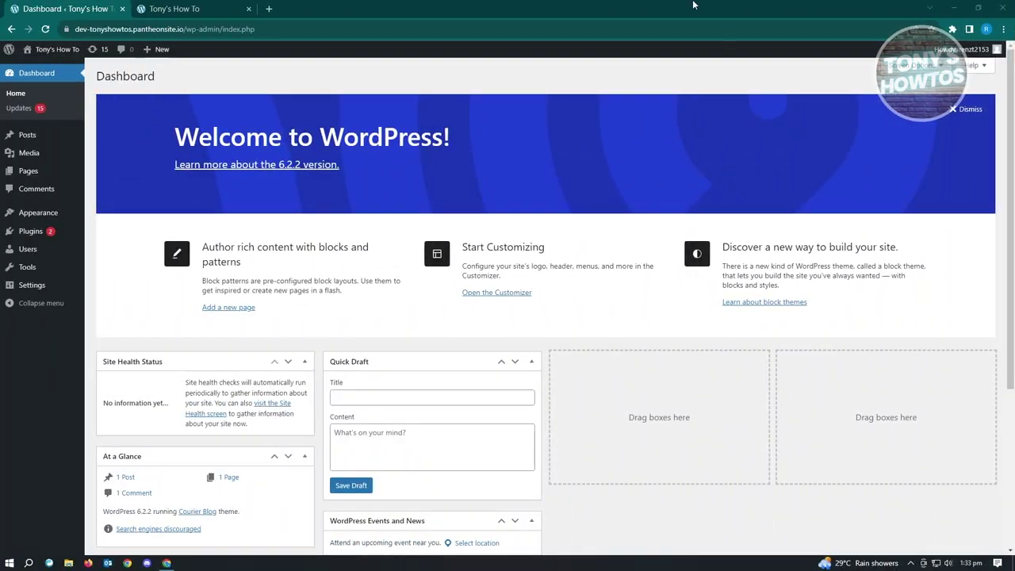
- Log out of WordPress from the Howdy account menu in the admin bar
click(182, 8)
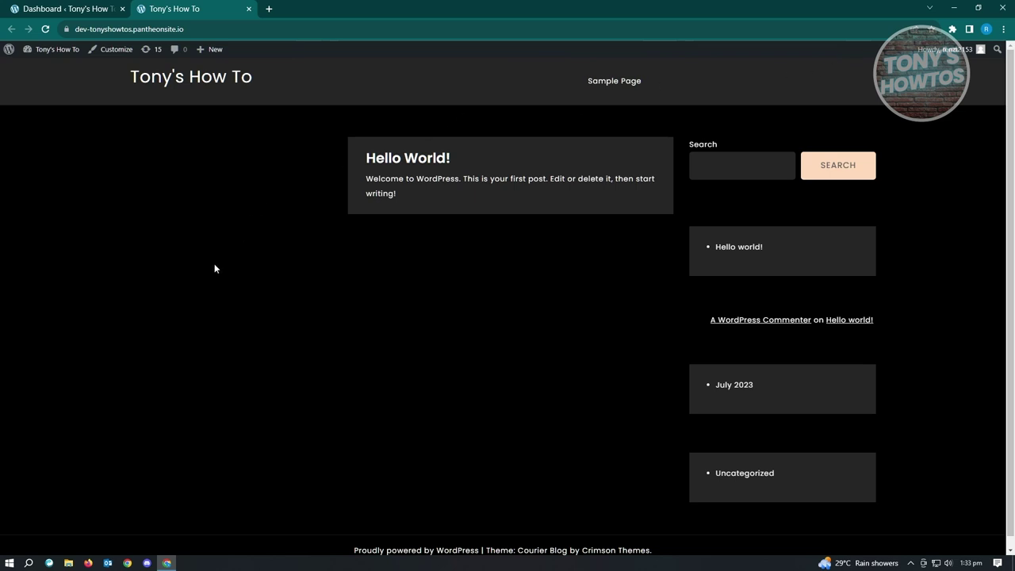
click(76, 8)
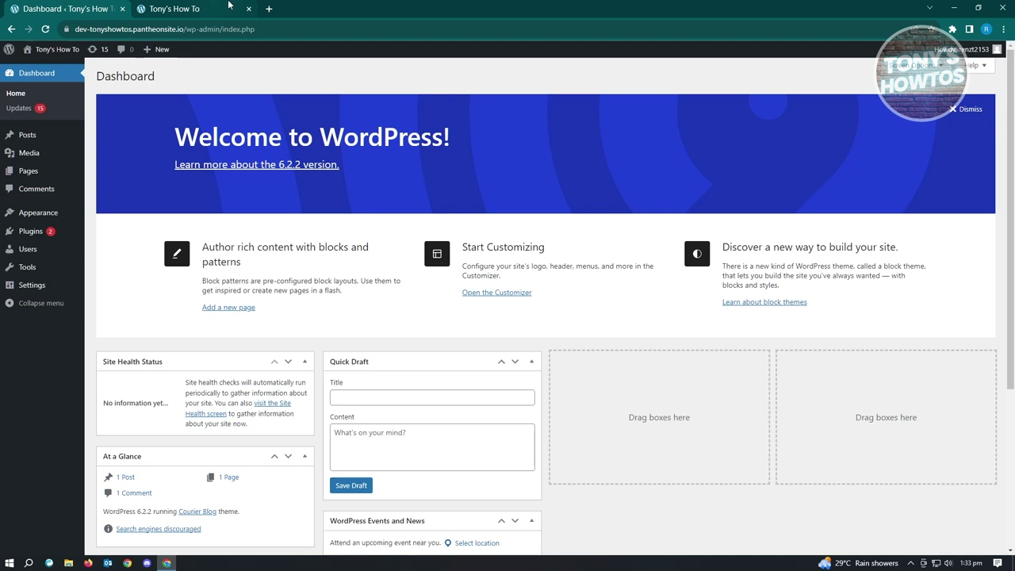
click(194, 9)
mouse_move(985, 57)
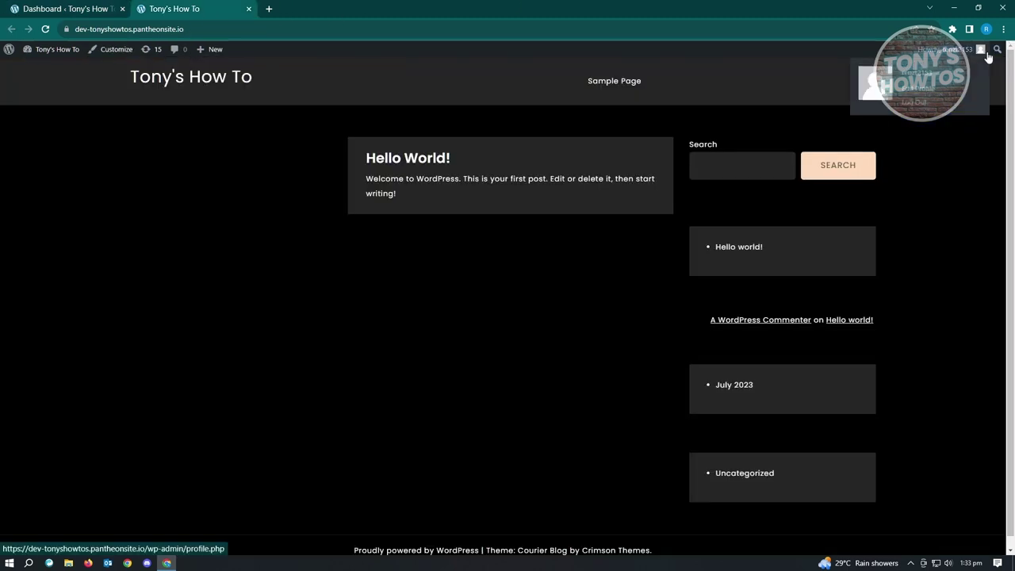
click(913, 108)
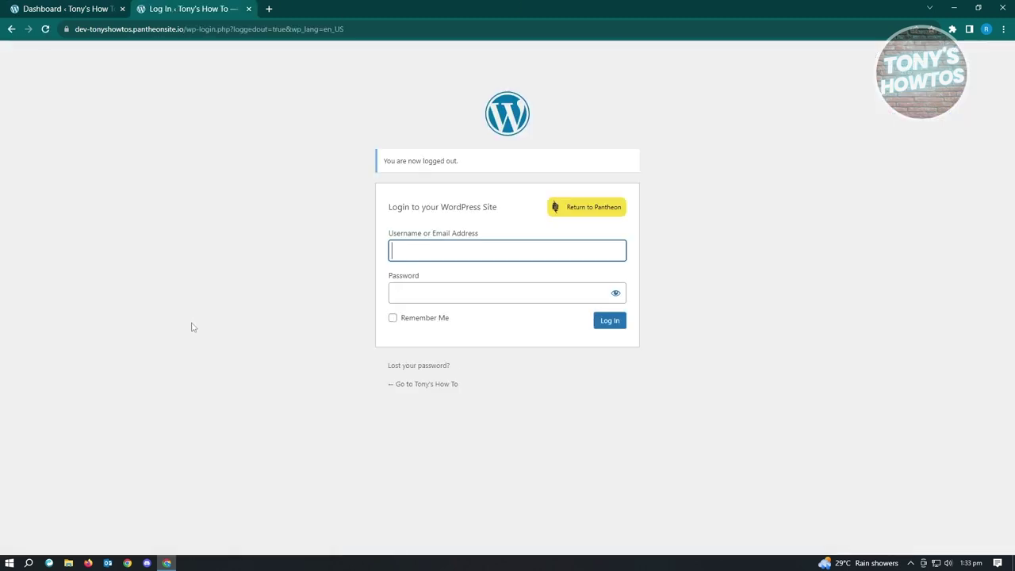
- Go back from the login screen to the site's front page, with the cursor at the URL's end
click(11, 29)
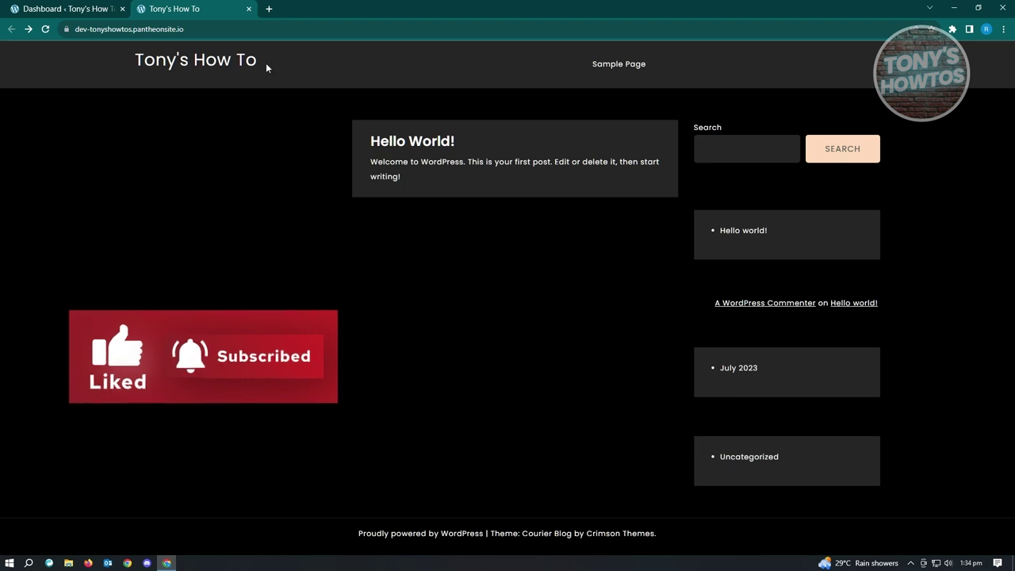
click(82, 28)
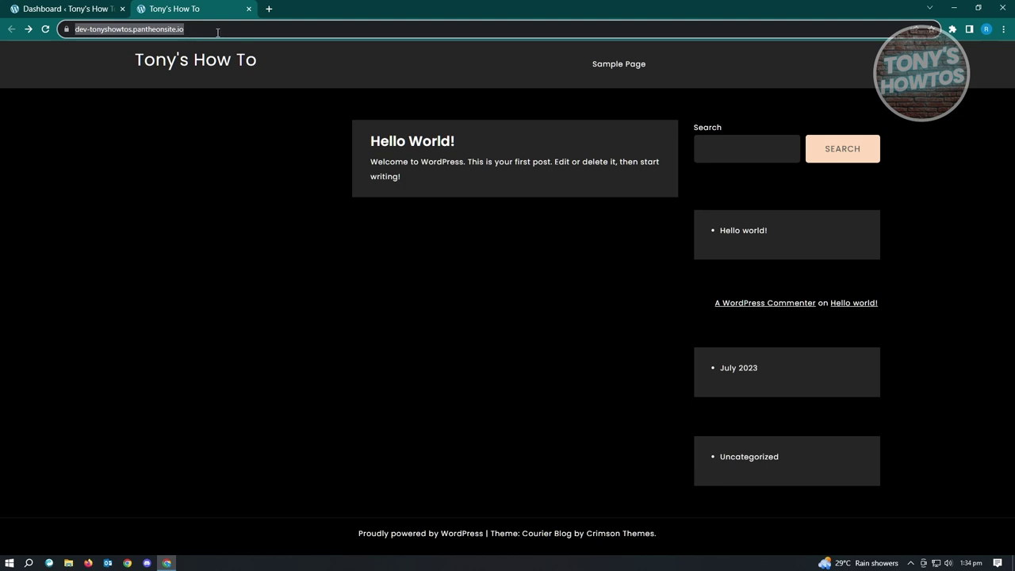
click(218, 32)
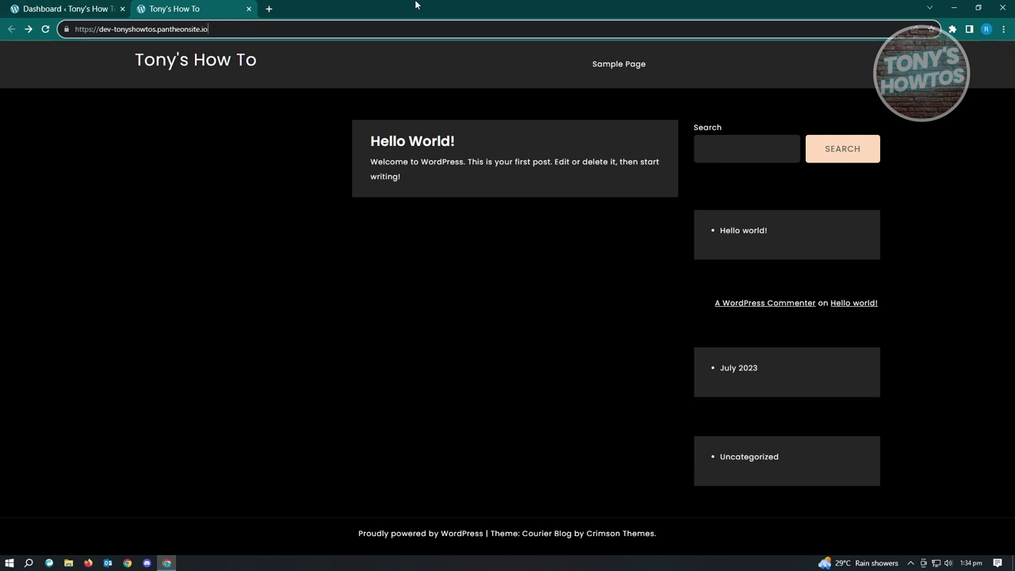
- Load the site's /admin address and sign in with Remember Me, declining to save the password
text(/admin)
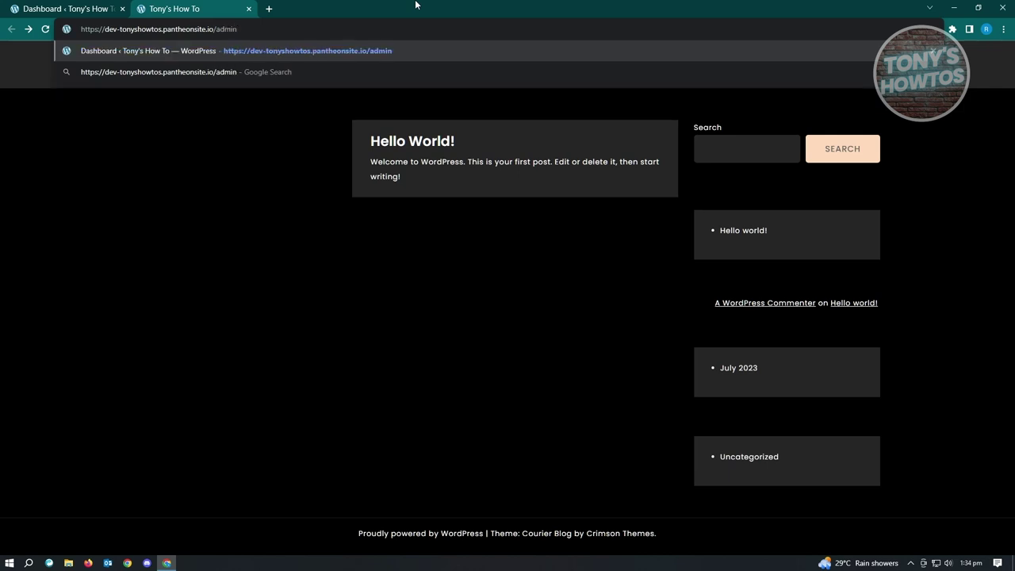
key(Return)
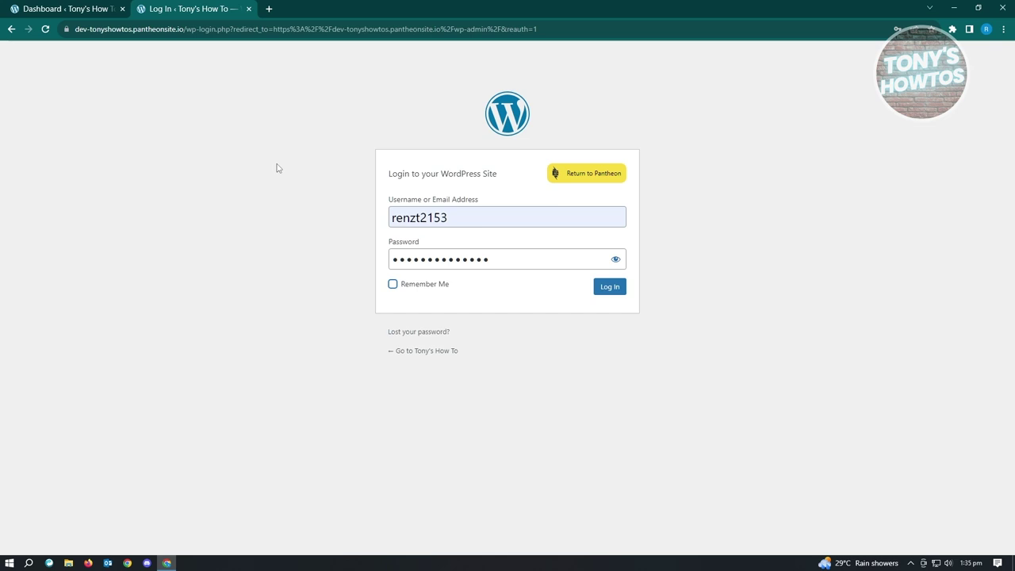
click(393, 284)
click(607, 297)
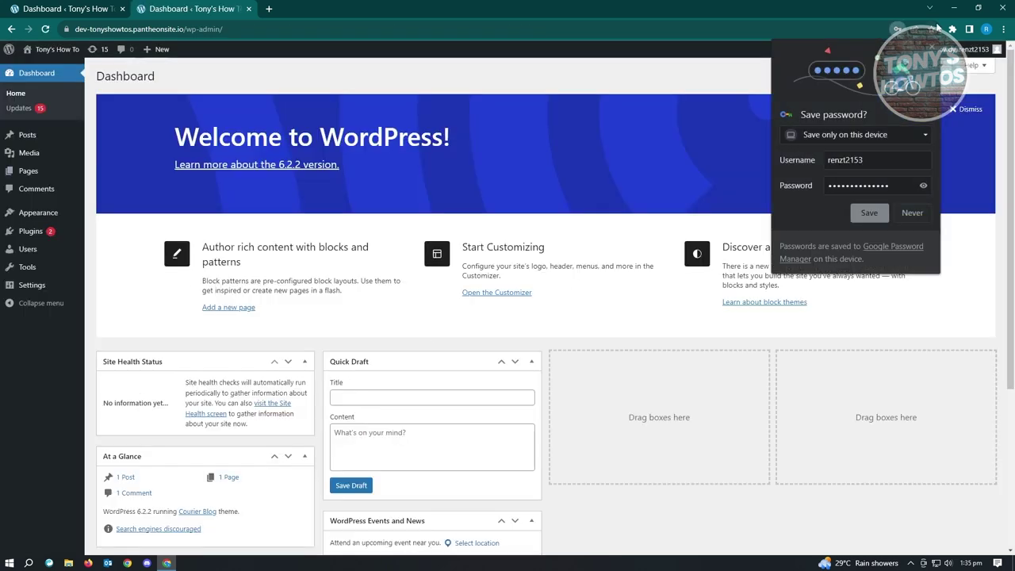
click(272, 106)
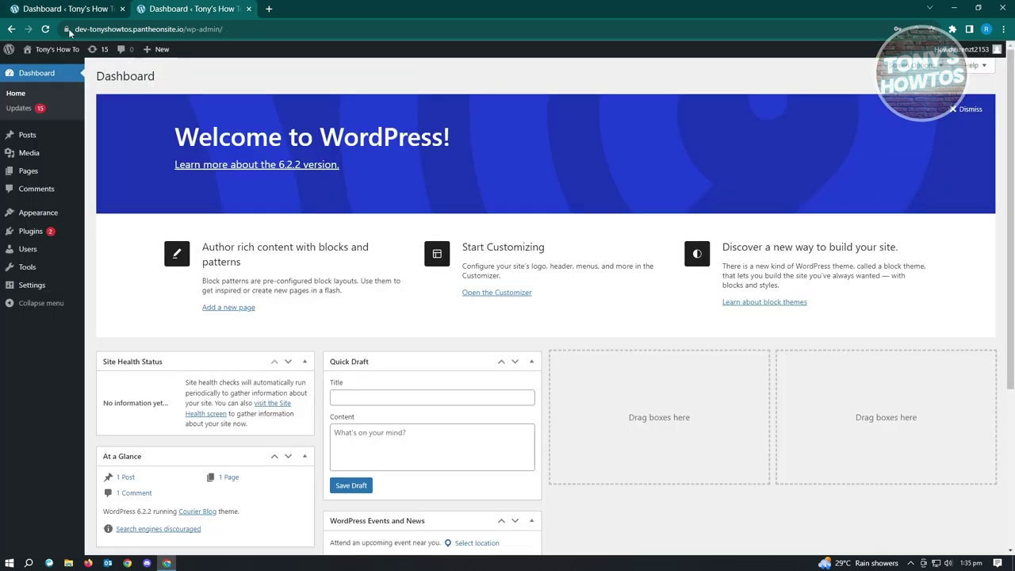
- Open the site's front page in a new tab and load its /wp-admin address
right_click(57, 48)
click(87, 57)
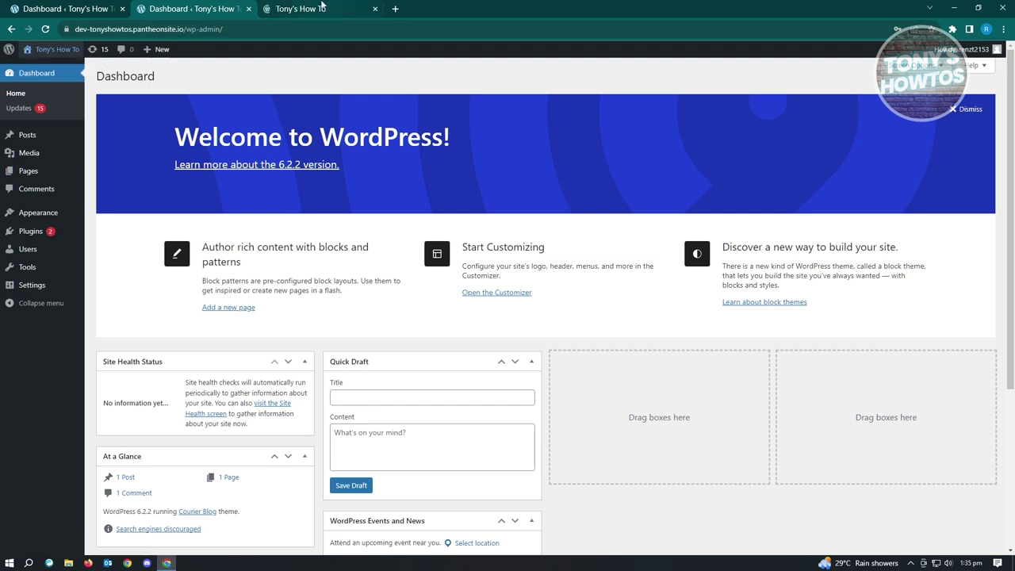
click(321, 8)
click(232, 29)
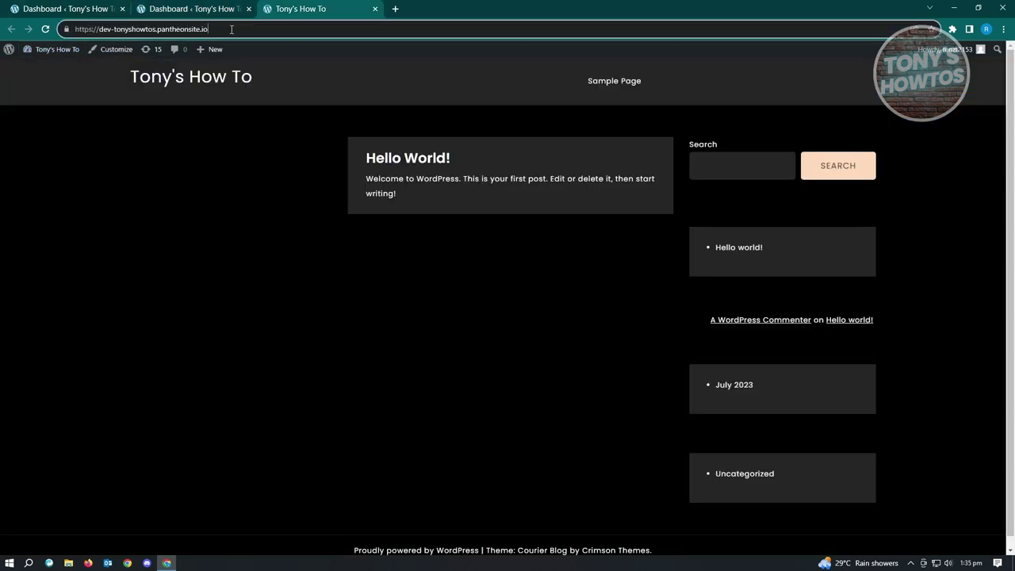
text(/adm)
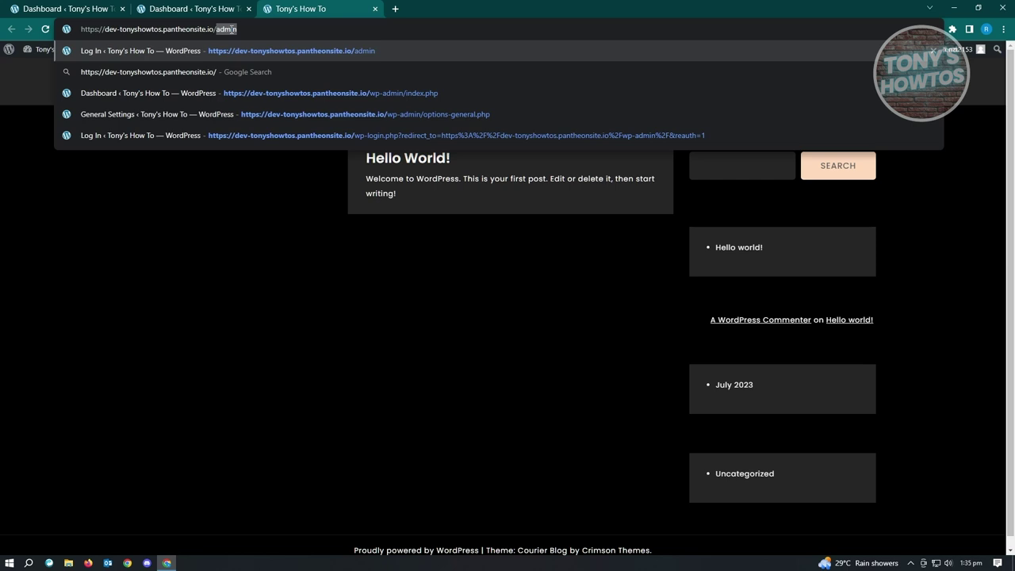
key(BackSpace)
key(BackSpace)
key(BackSpace)
key(BackSpace)
text(wp)
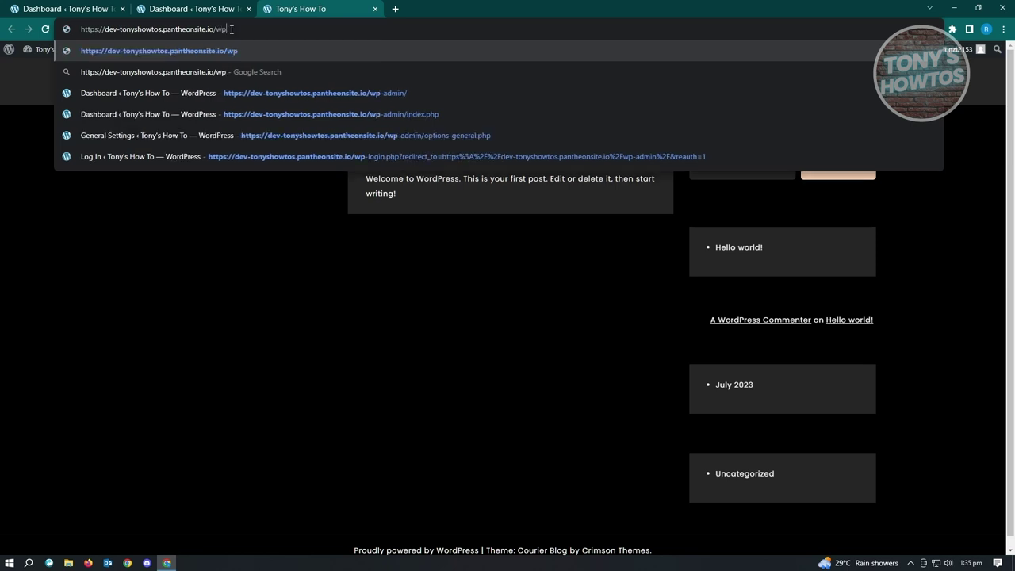
text(-admin)
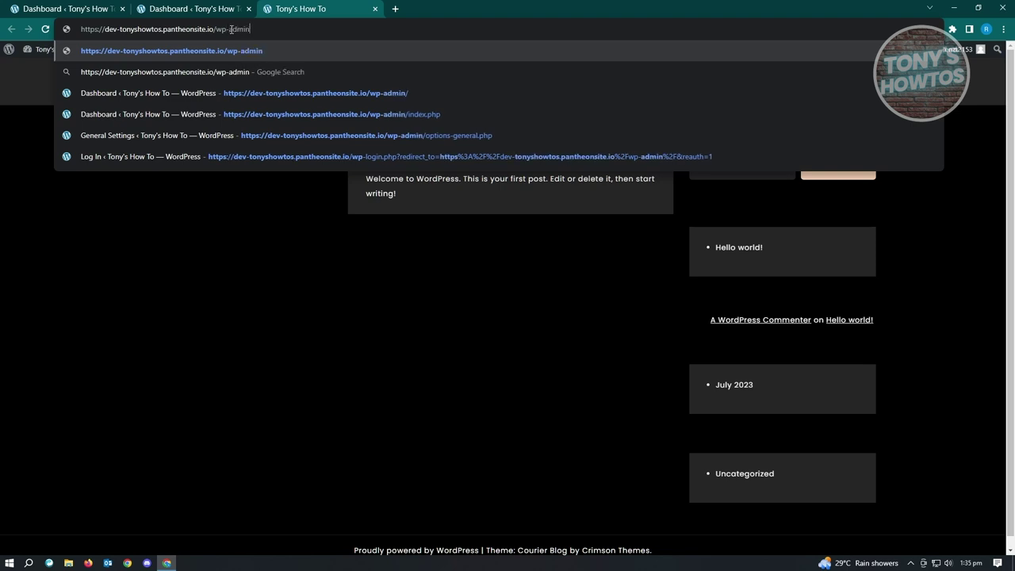
key(Return)
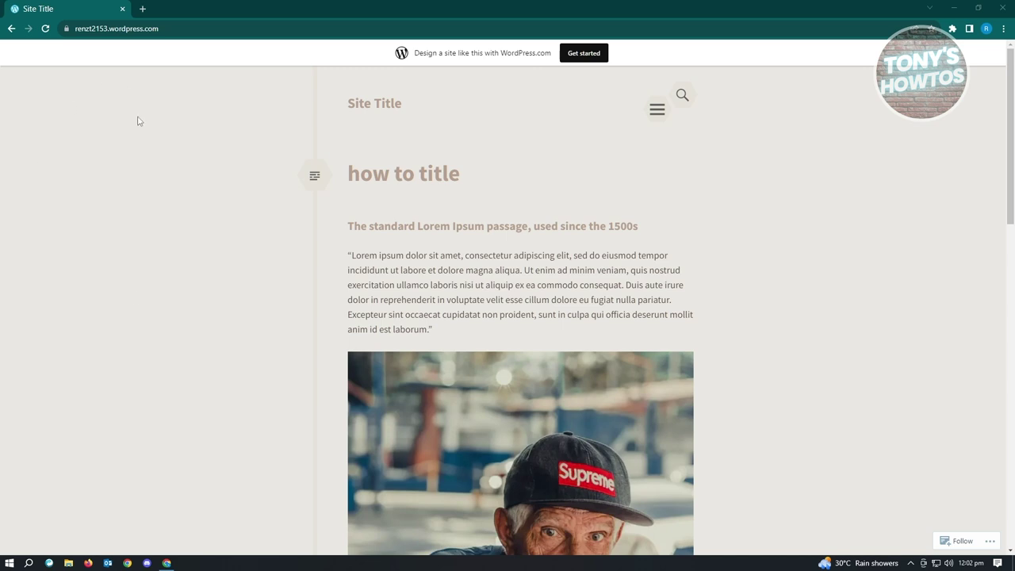
- Load the blog's /admin address and sign in to WordPress.com with a Google account
click(84, 31)
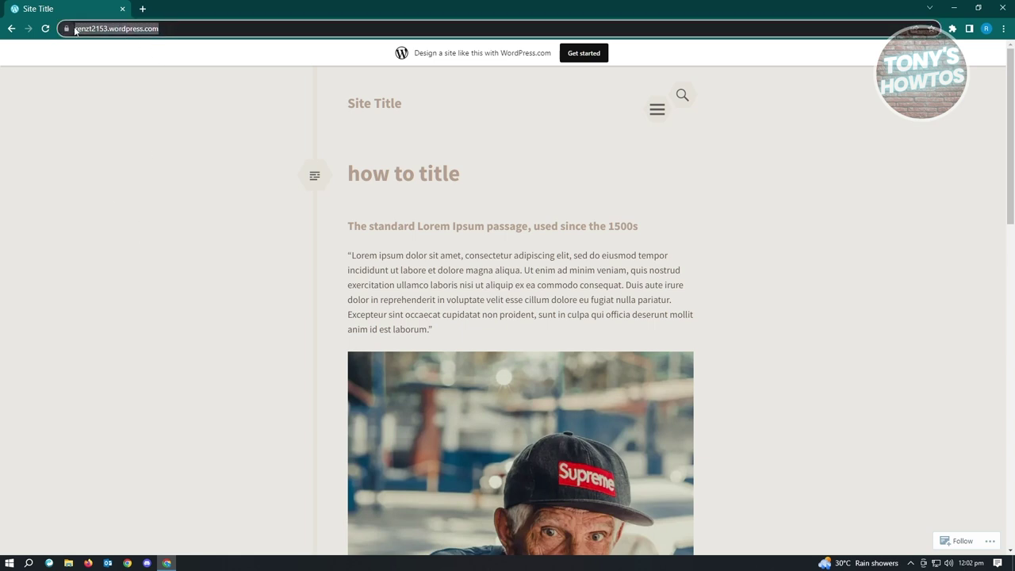
click(187, 28)
drag(211, 26, 41, 20)
key(ctrl+c)
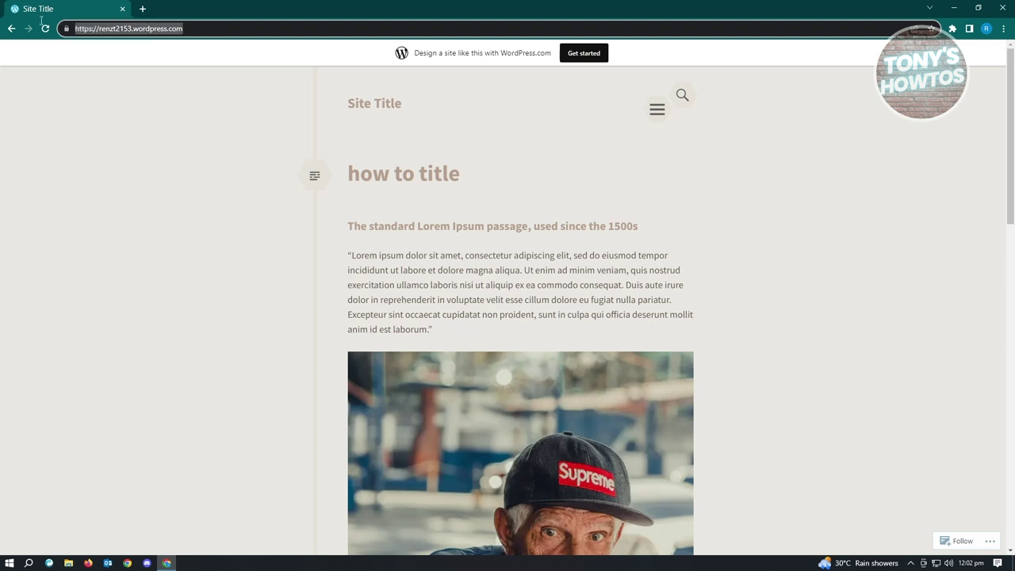
click(214, 26)
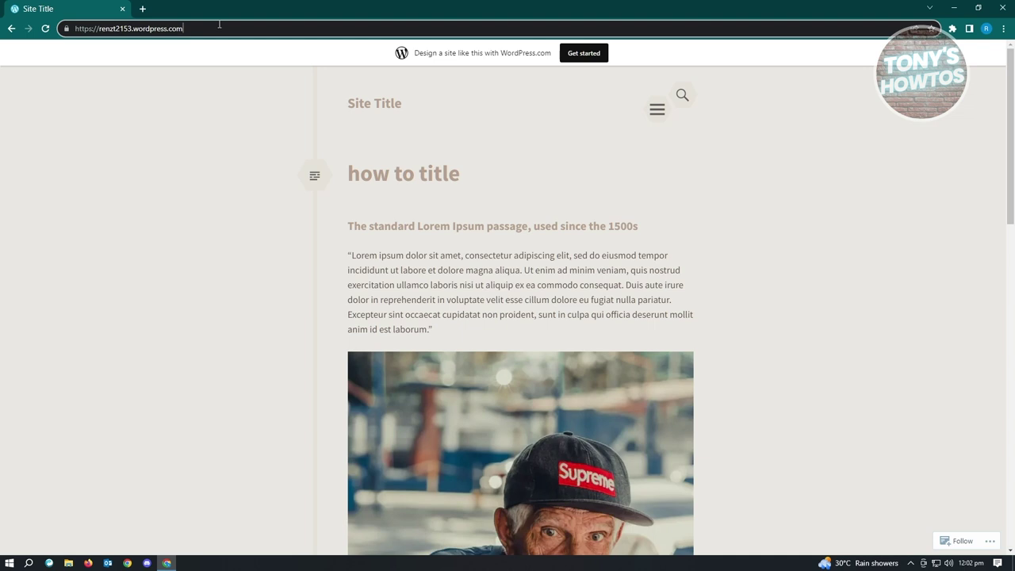
text(/)
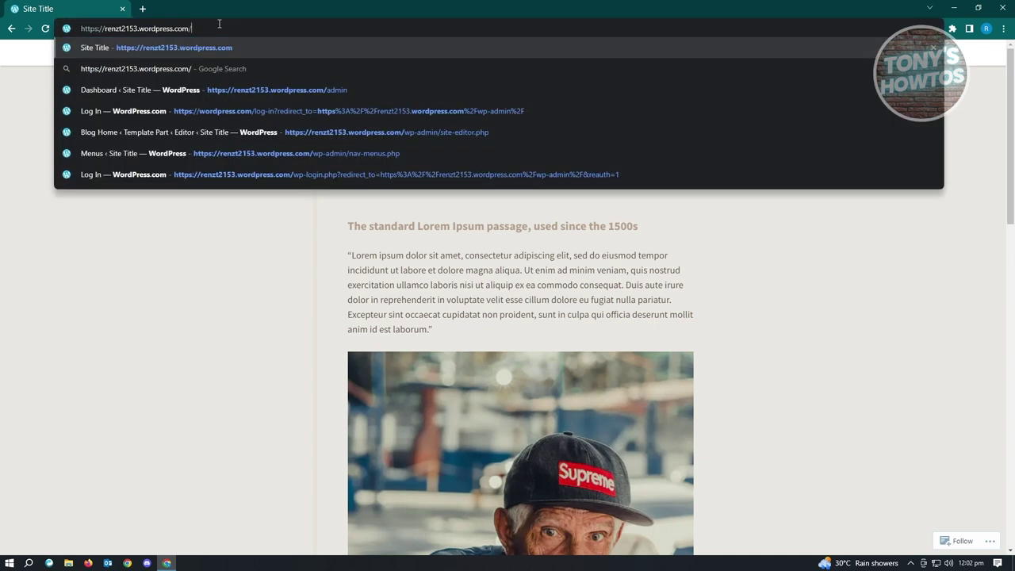
text(admin)
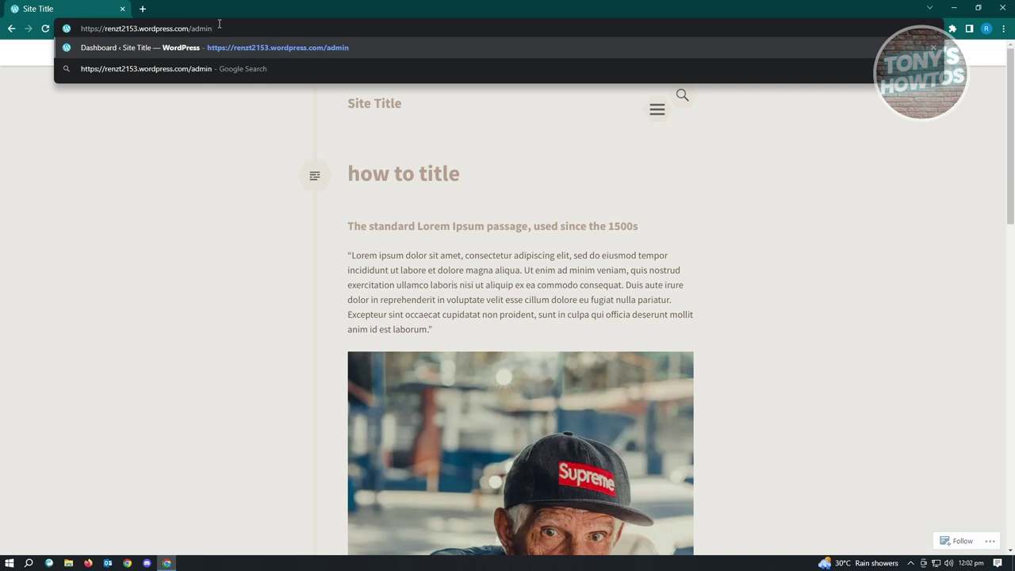
key(Return)
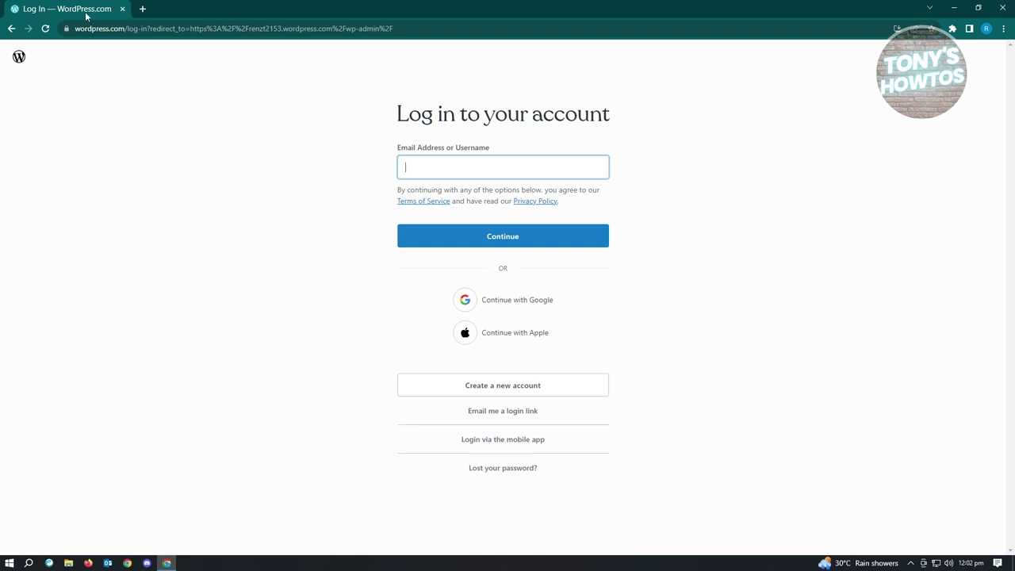
click(512, 310)
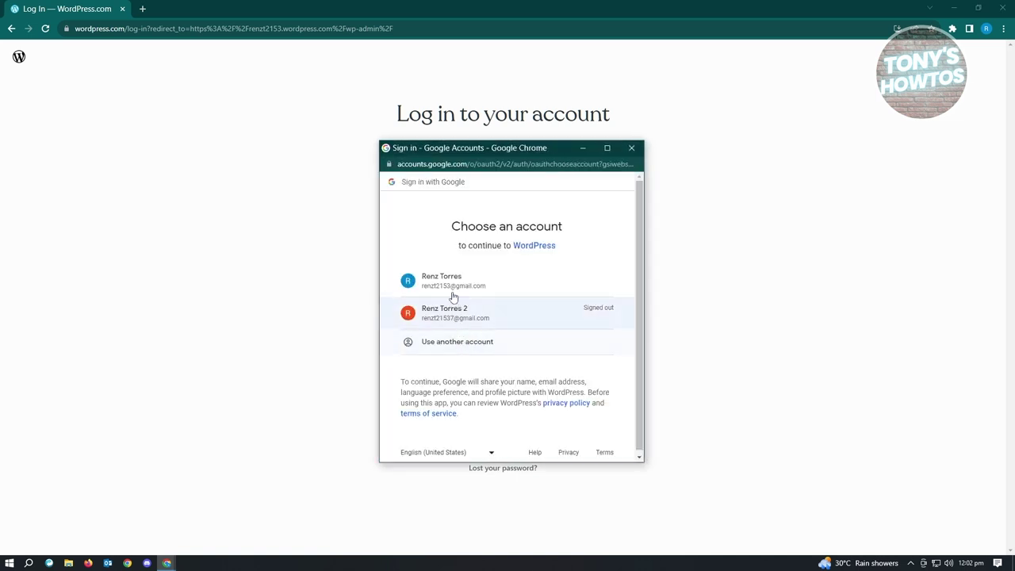
click(449, 284)
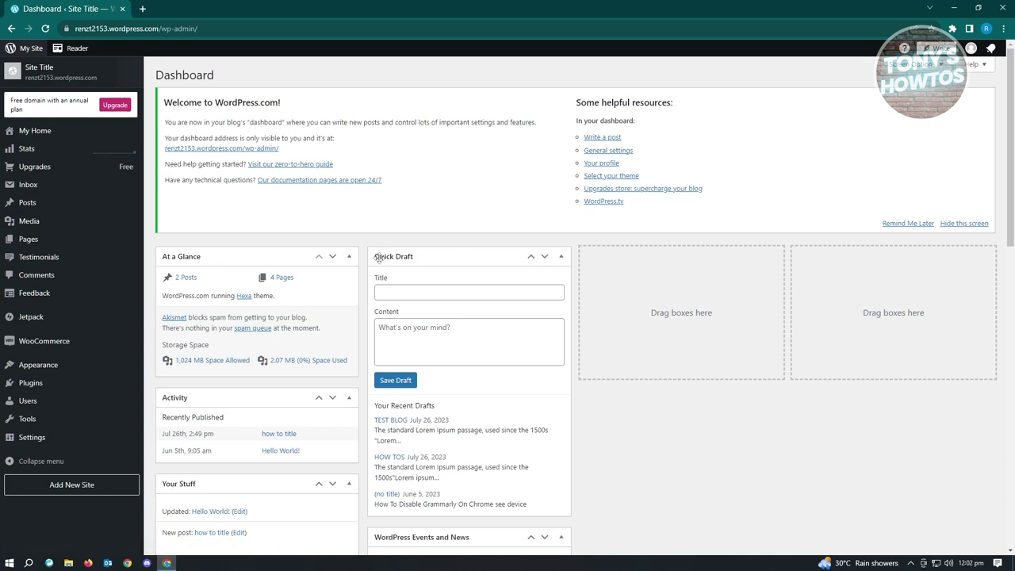
- In a new tab, paste and load the site address, then load its /wp-admin page
click(144, 8)
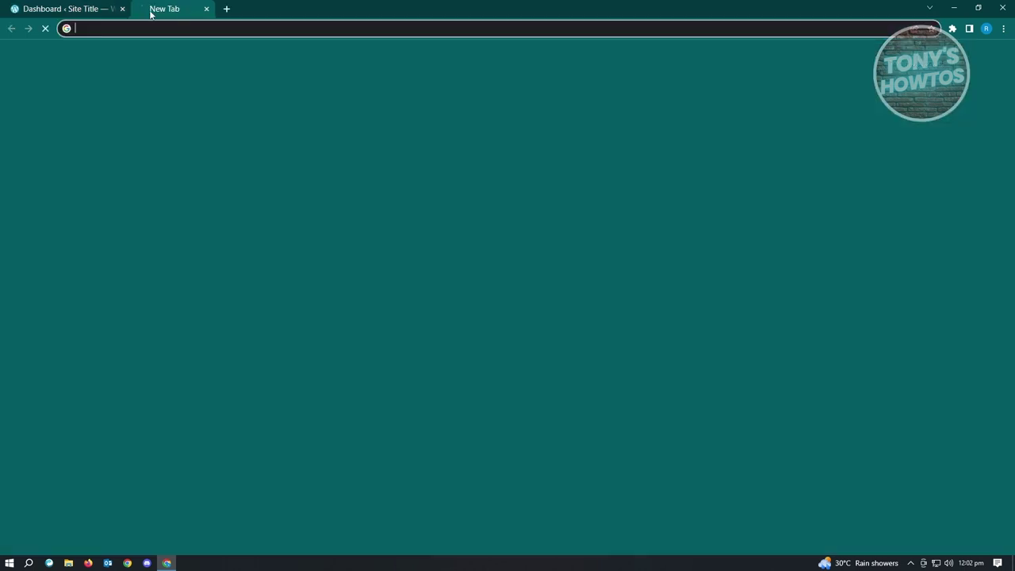
key(ctrl+v)
key(Return)
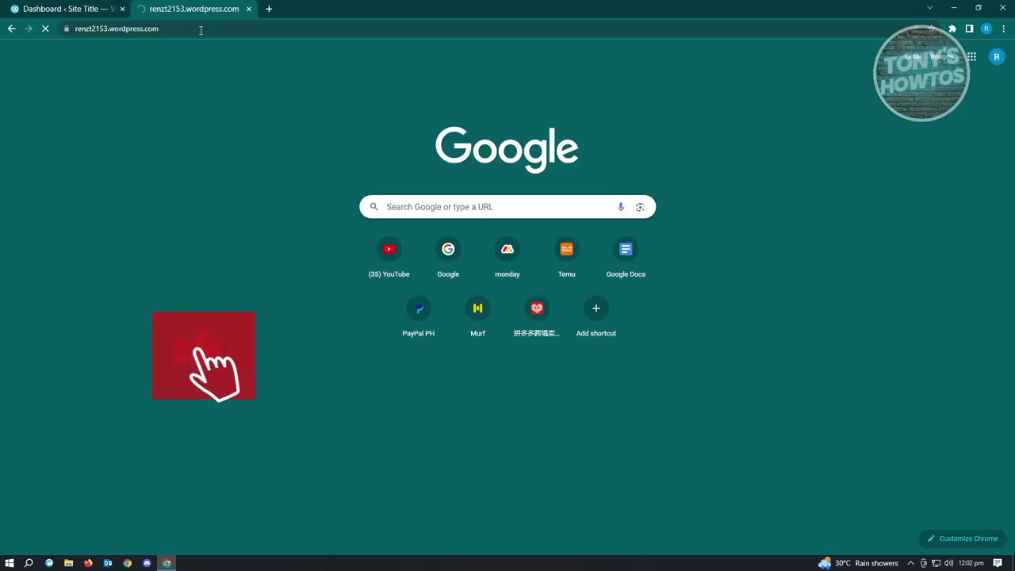
click(247, 29)
click(247, 29)
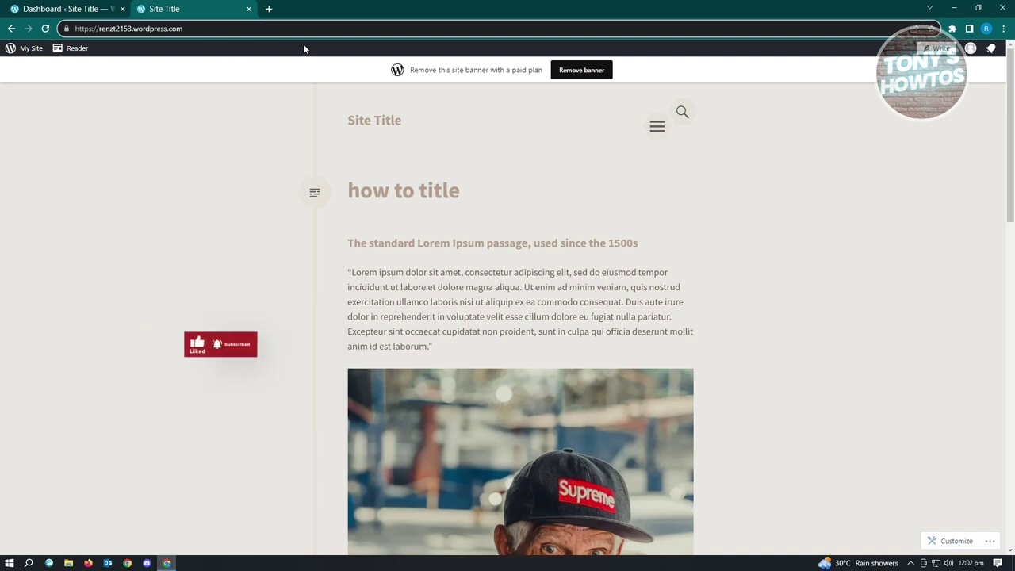
text(/wp-admin)
key(Return)
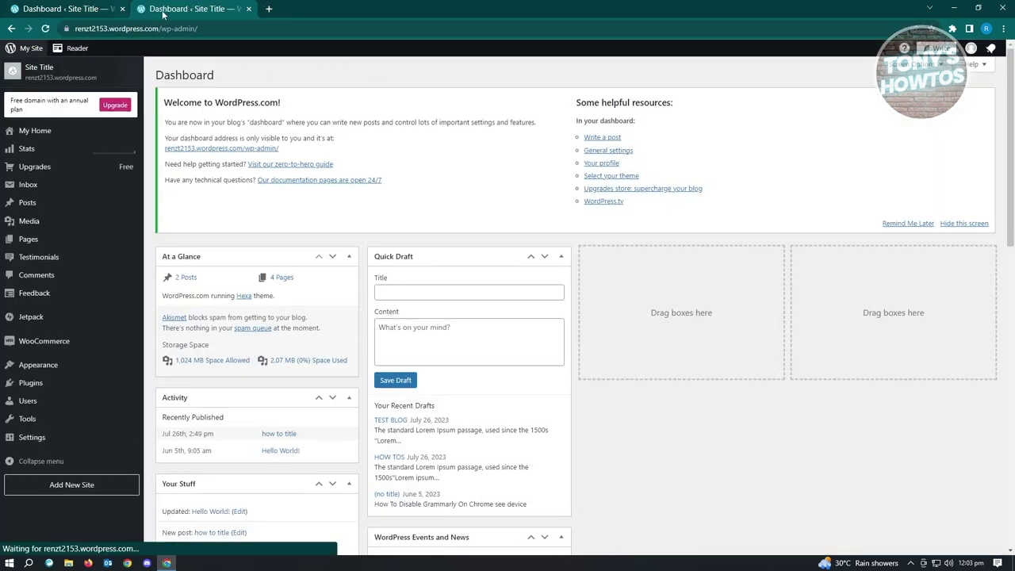
- Return the second tab to the public site's home page, then go back to the Dashboard tab
click(84, 8)
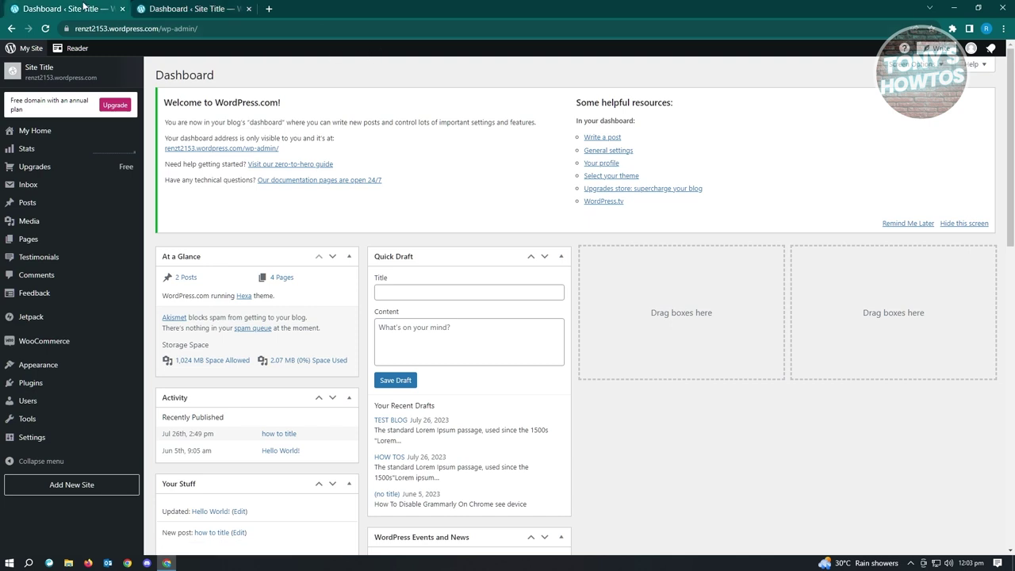
click(190, 8)
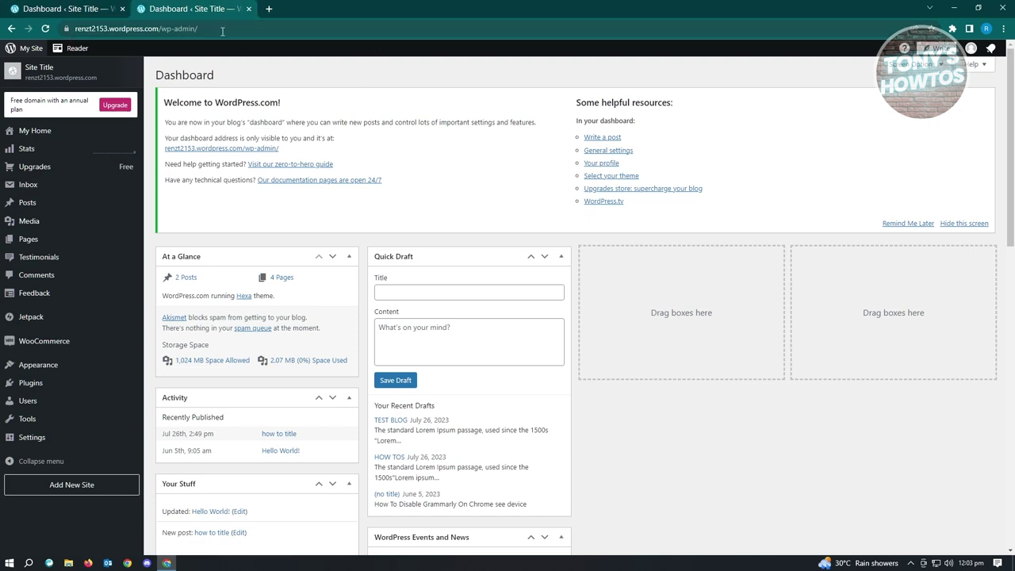
click(222, 29)
key(BackSpace)
key(BackSpace)
key(BackSpace)
key(BackSpace)
key(BackSpace)
key(BackSpace)
key(BackSpace)
key(BackSpace)
key(BackSpace)
key(Return)
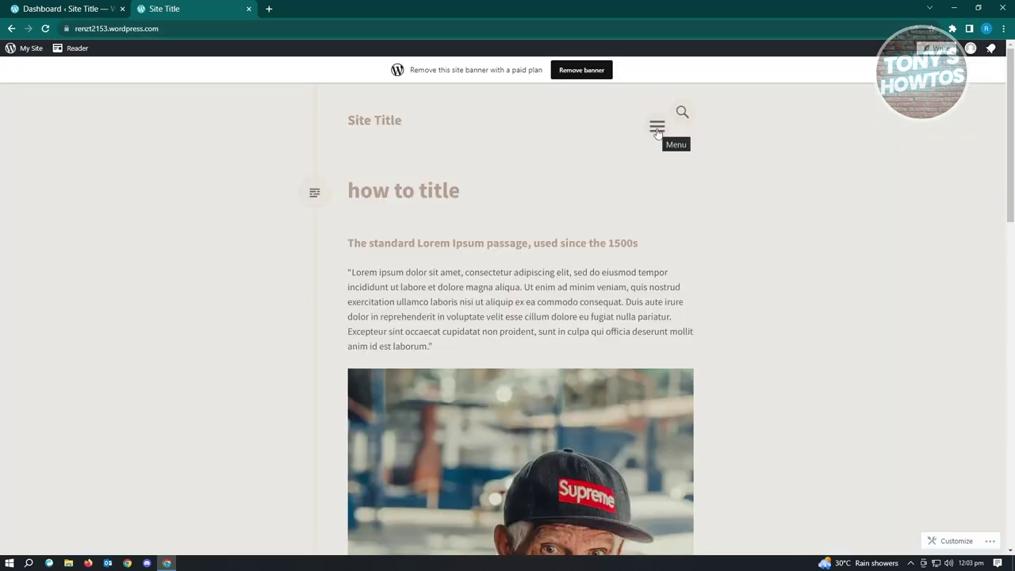
click(181, 29)
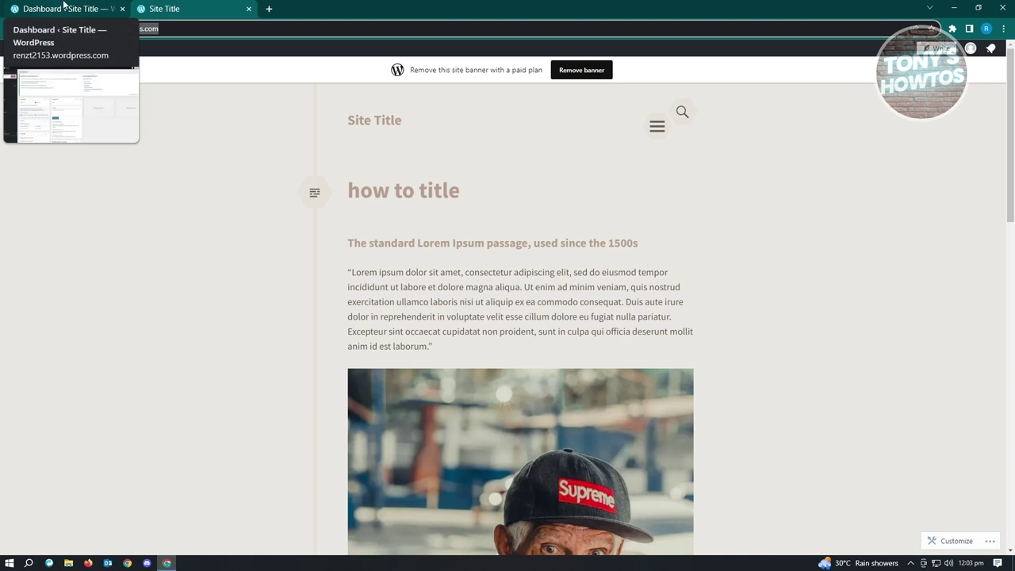
click(60, 9)
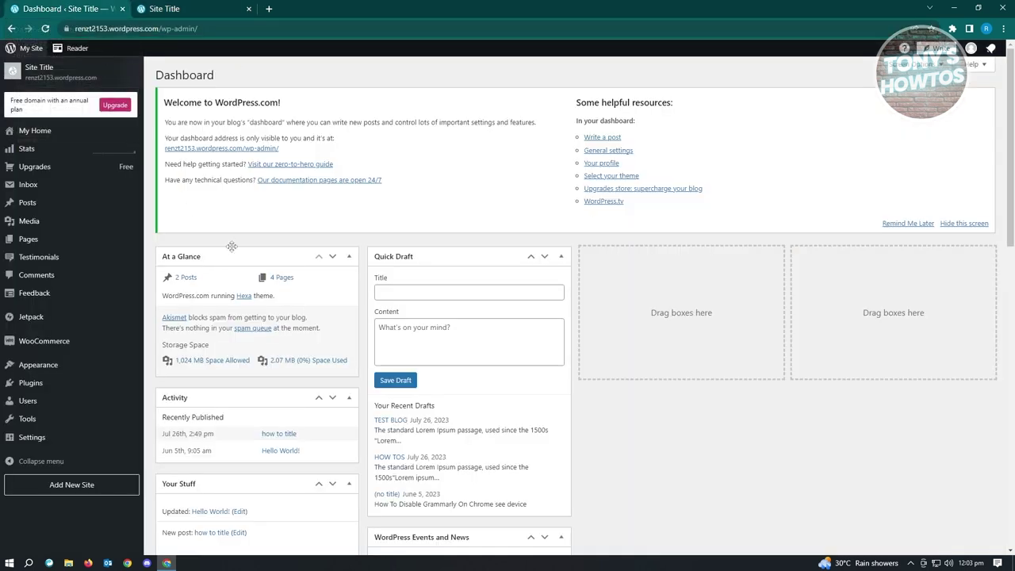
- Open Appearance > Menus and check the live site's navigation menu
click(49, 366)
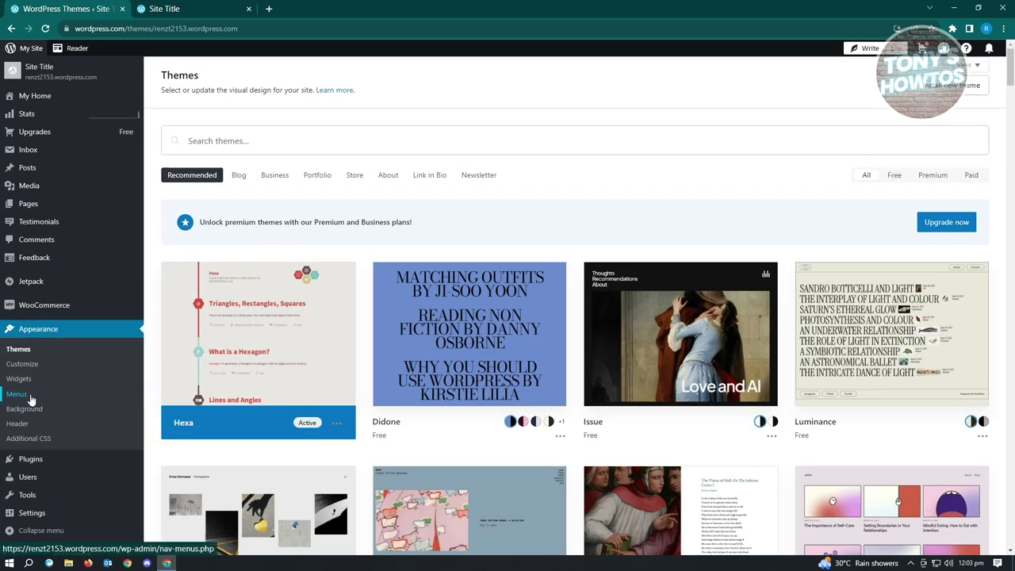
click(29, 428)
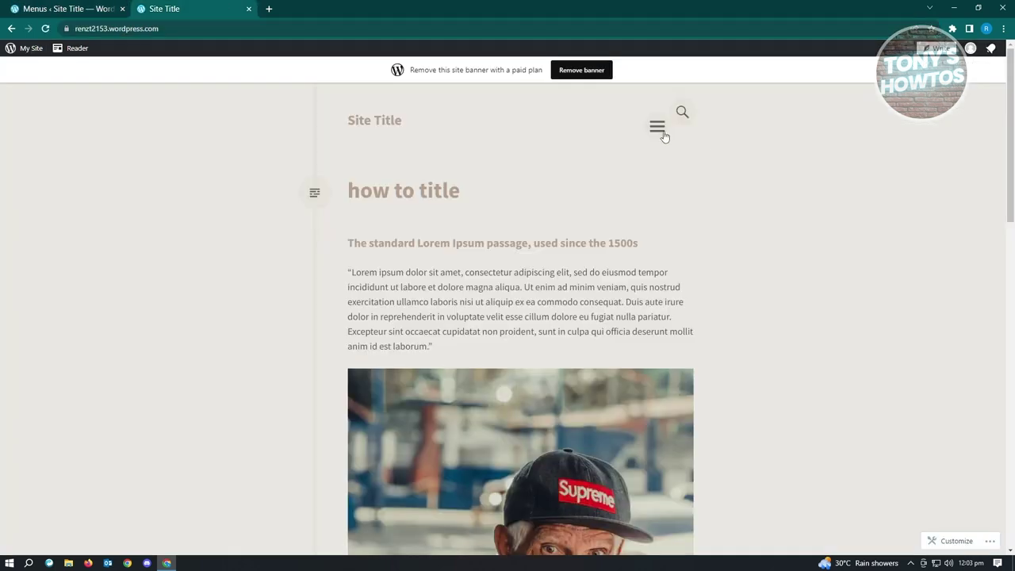
click(662, 133)
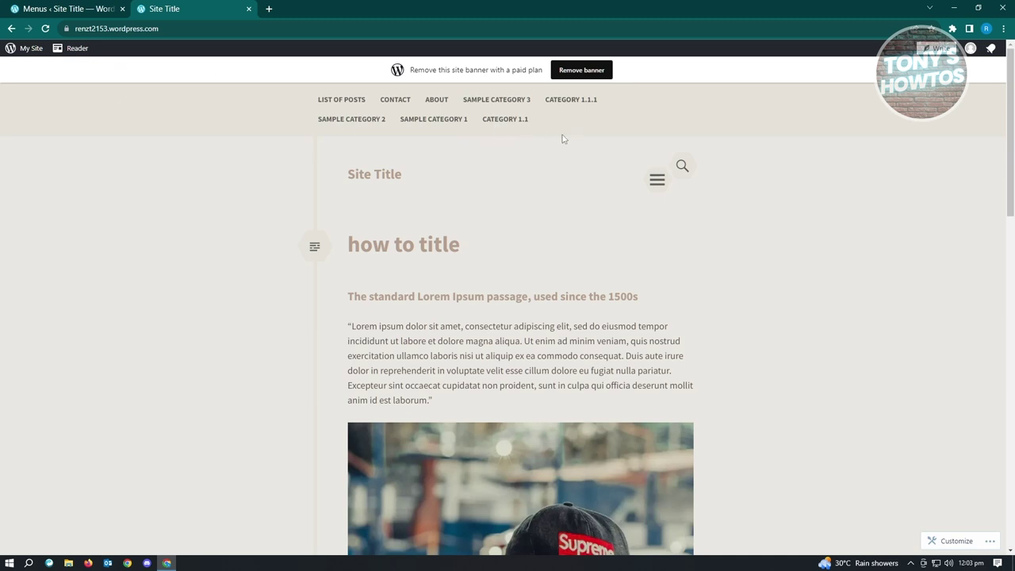
- Expand Custom Links in the menu editor and focus its URL field
click(51, 8)
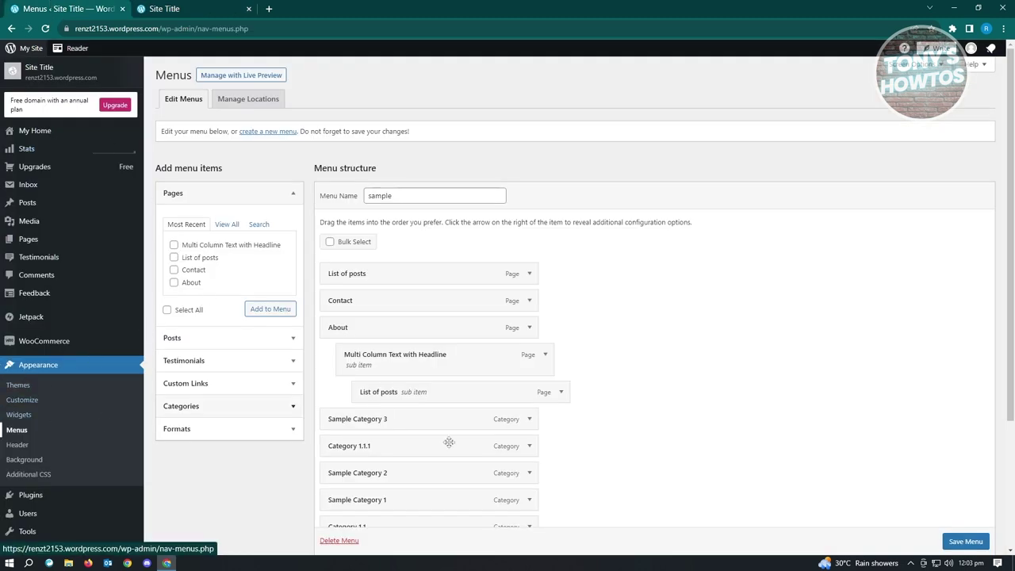
scroll(762, 448, down, 1)
scroll(762, 448, down, 3)
scroll(765, 440, up, 2)
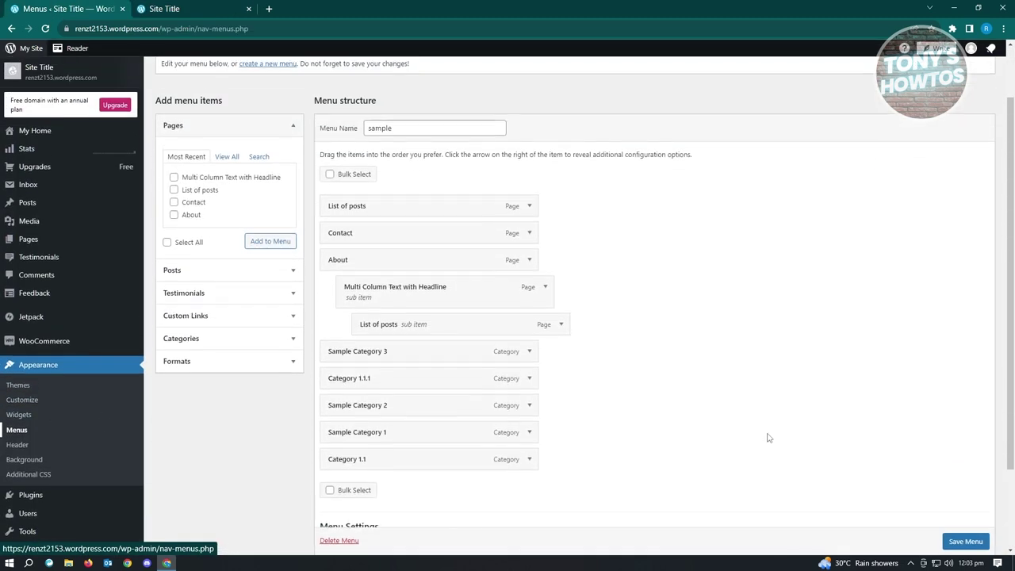
click(178, 318)
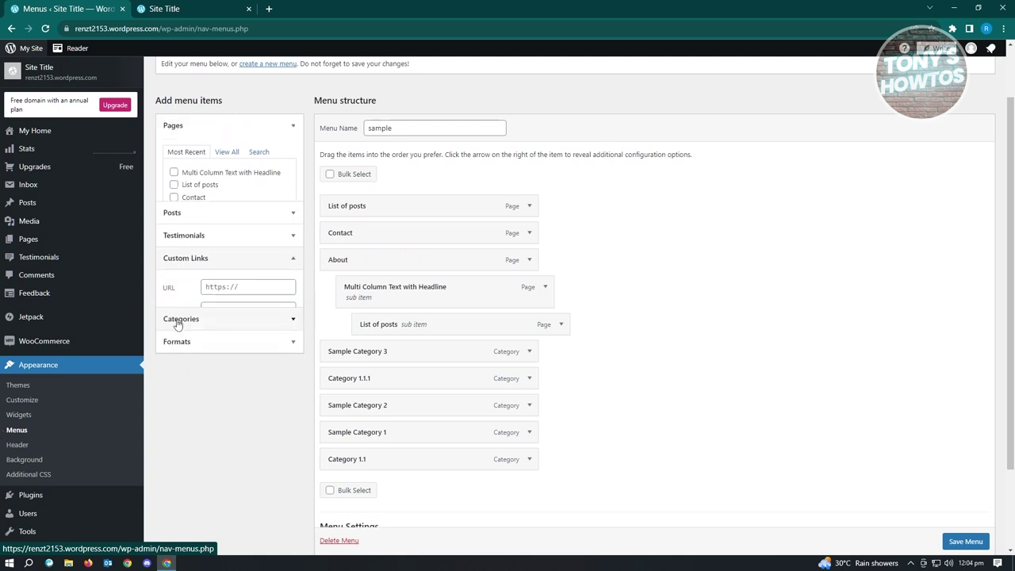
click(248, 227)
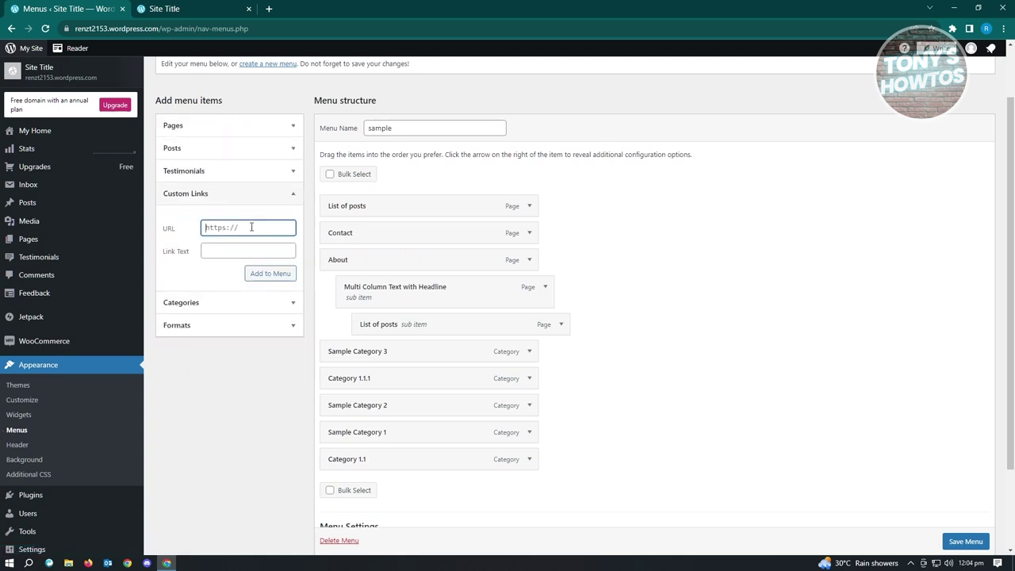
- Fill the Custom Links URL with the site address ending in /admin
key(ctrl+v)
click(164, 9)
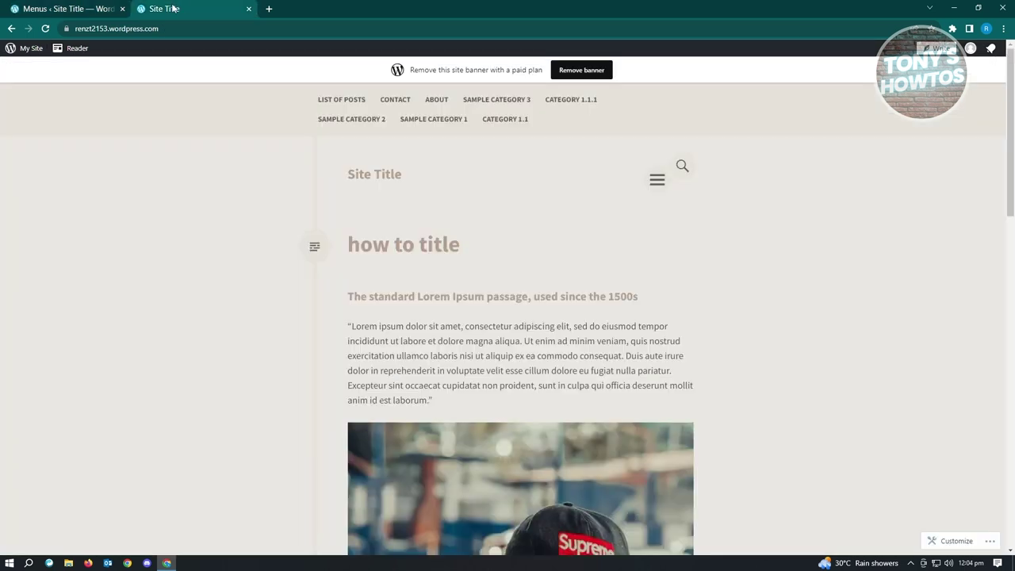
click(101, 28)
click(64, 9)
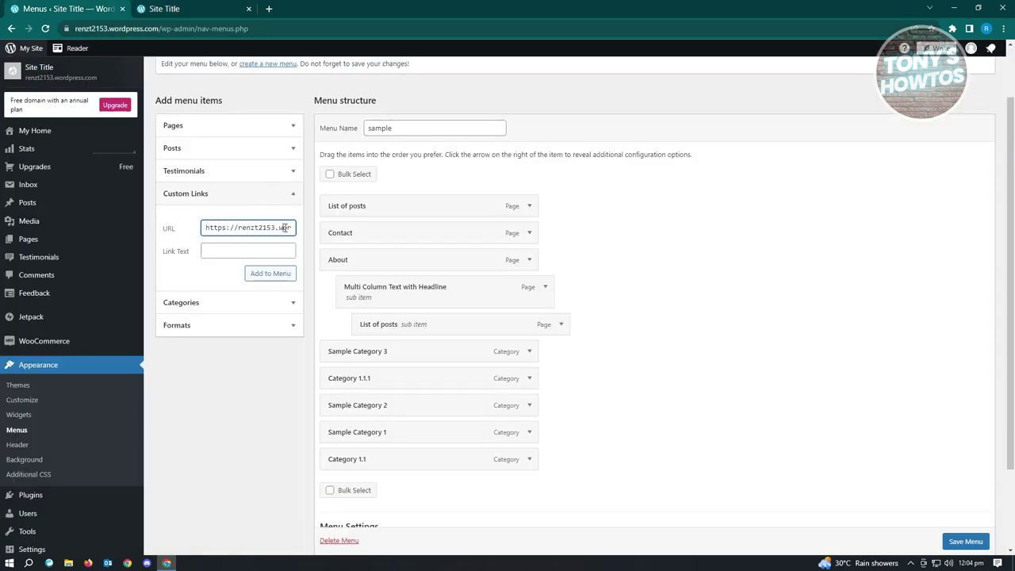
drag(286, 228, 336, 230)
text(admin)
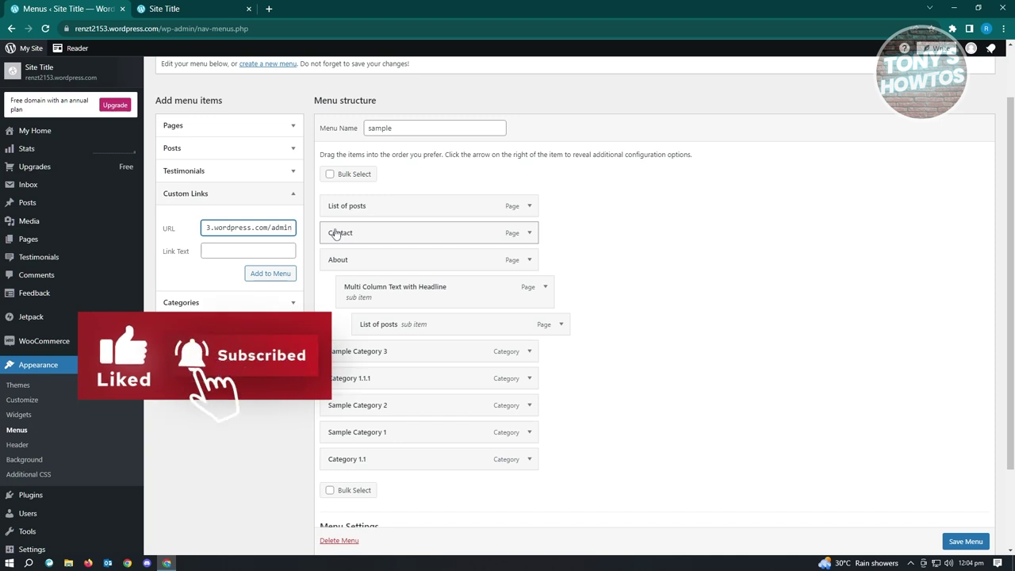
key(ctrl+a)
click(256, 249)
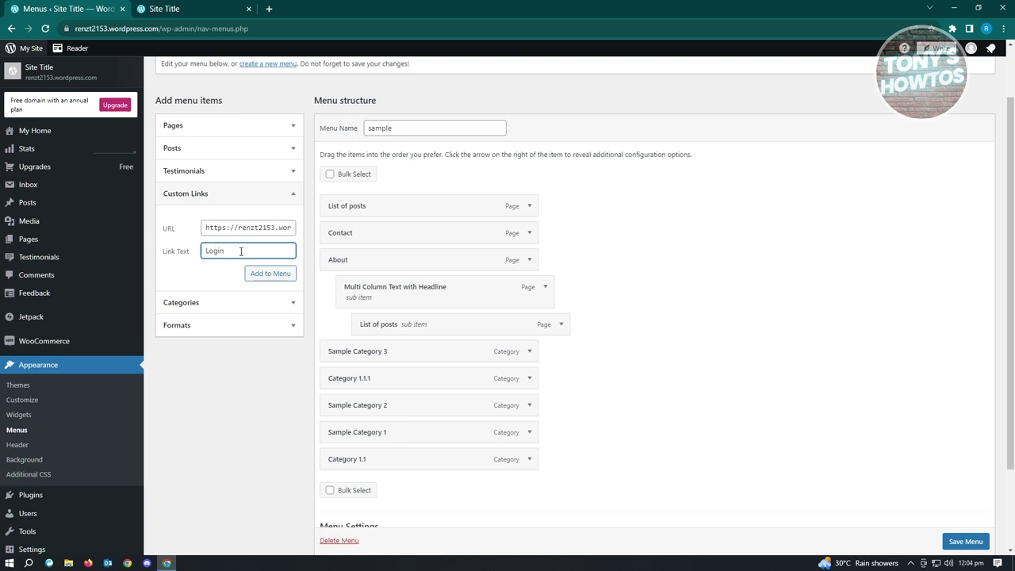
- Add the Login custom link to the sample menu and save the menu
click(275, 273)
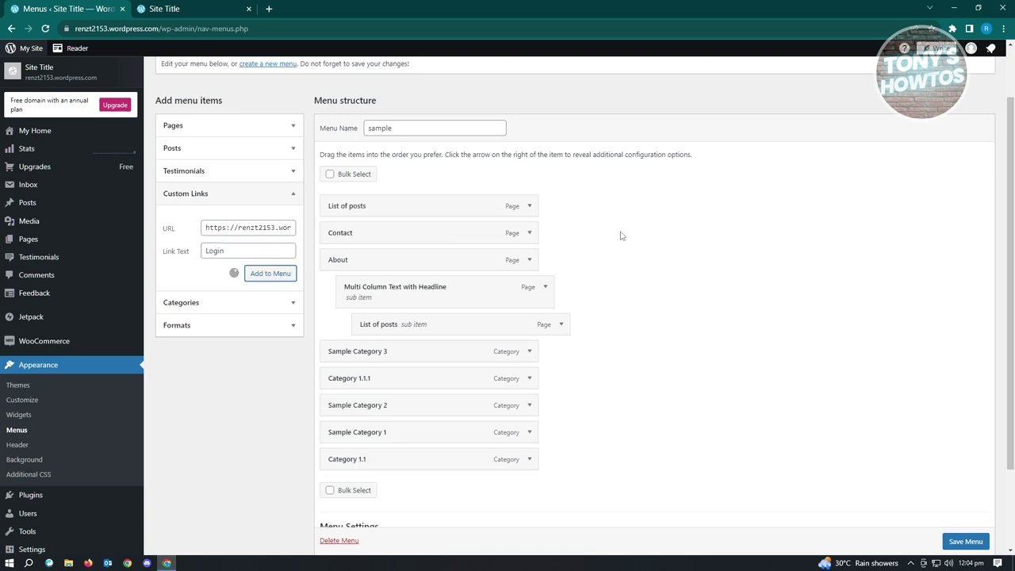
scroll(748, 344, down, 3)
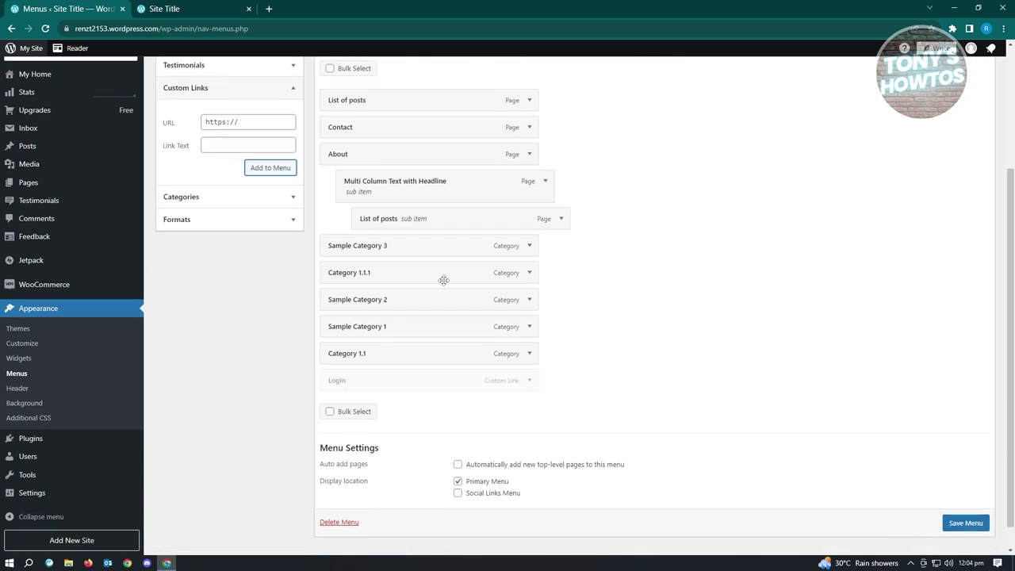
scroll(956, 529, down, 1)
click(962, 510)
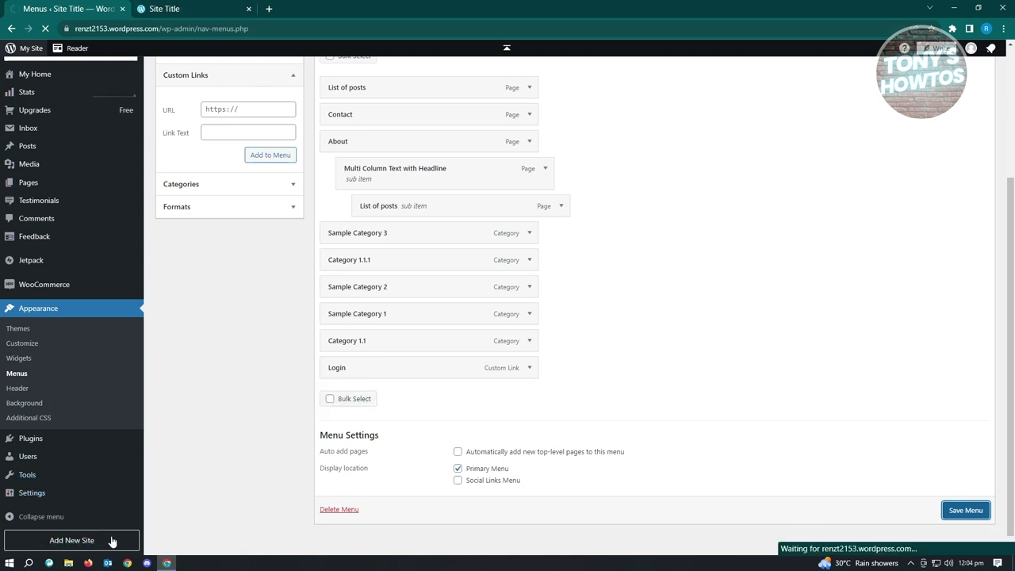
click(203, 8)
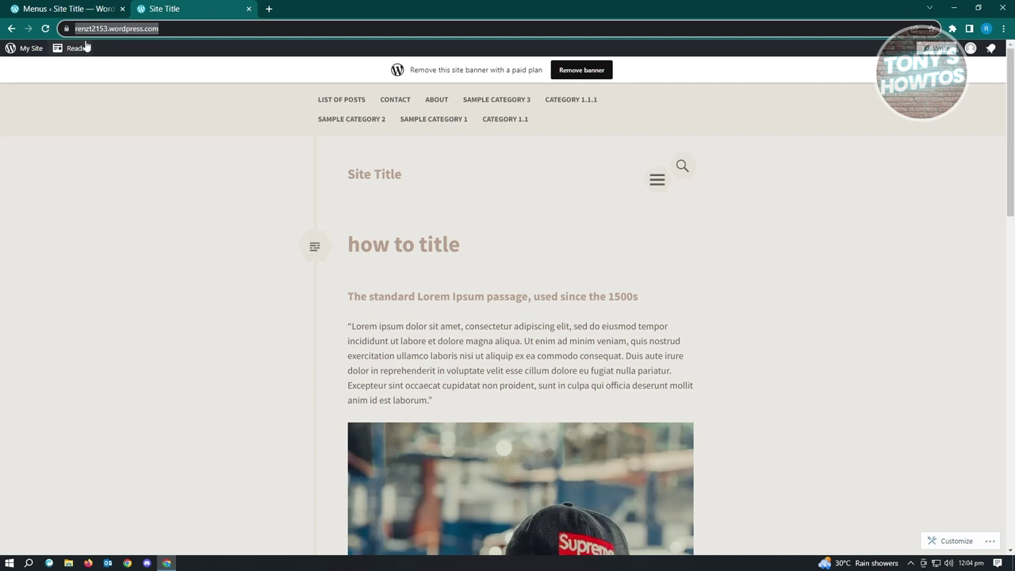
- Reload the live site, test the new Login link, then go back and scroll through the posts
click(45, 29)
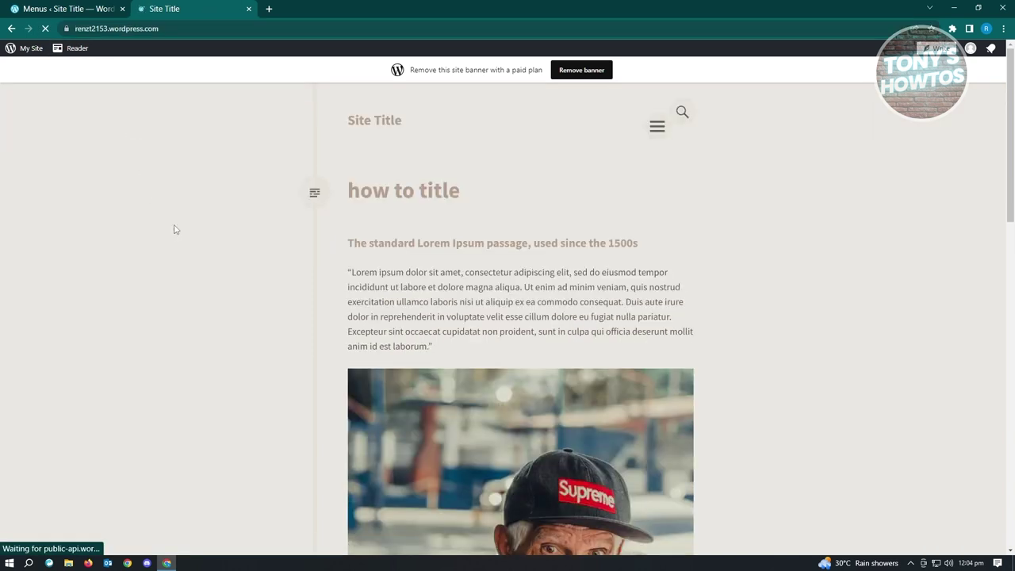
click(663, 138)
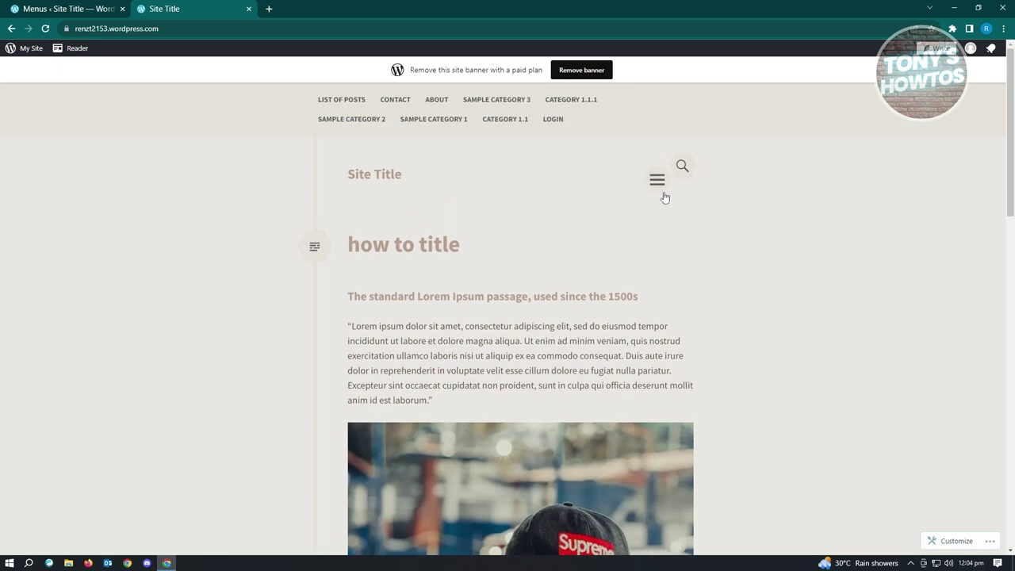
click(556, 120)
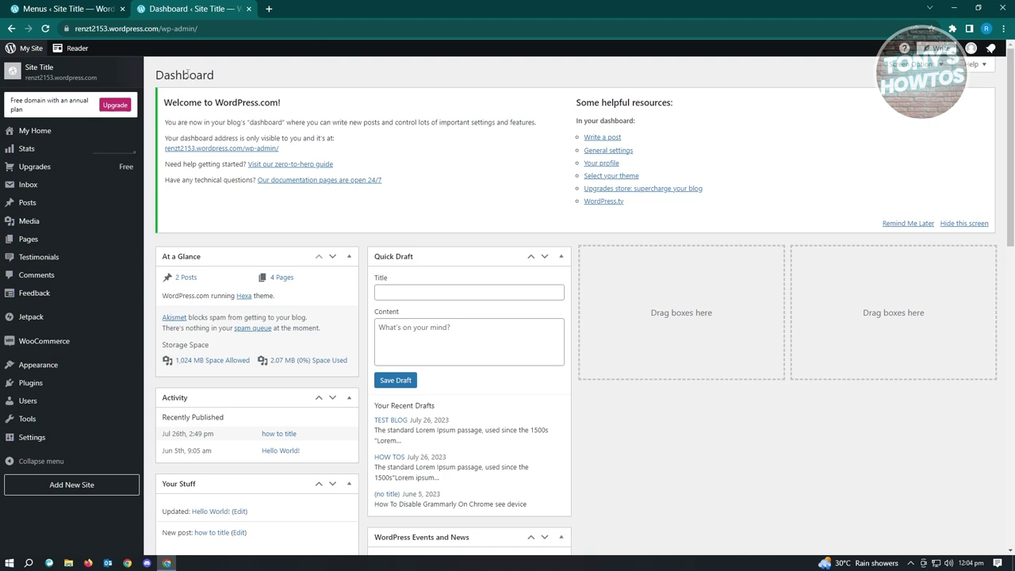
click(10, 29)
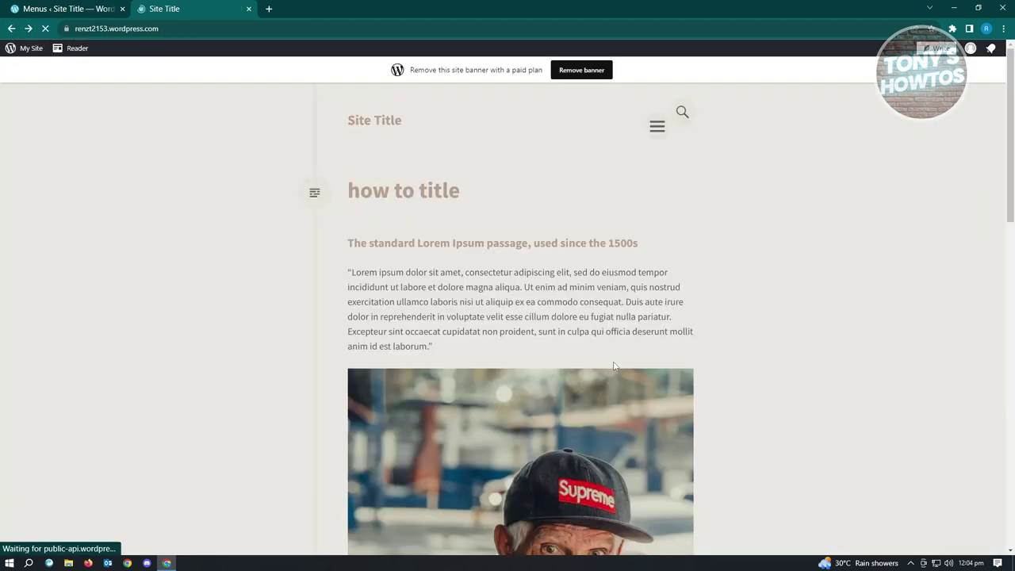
scroll(668, 386, down, 10)
scroll(668, 386, down, 3)
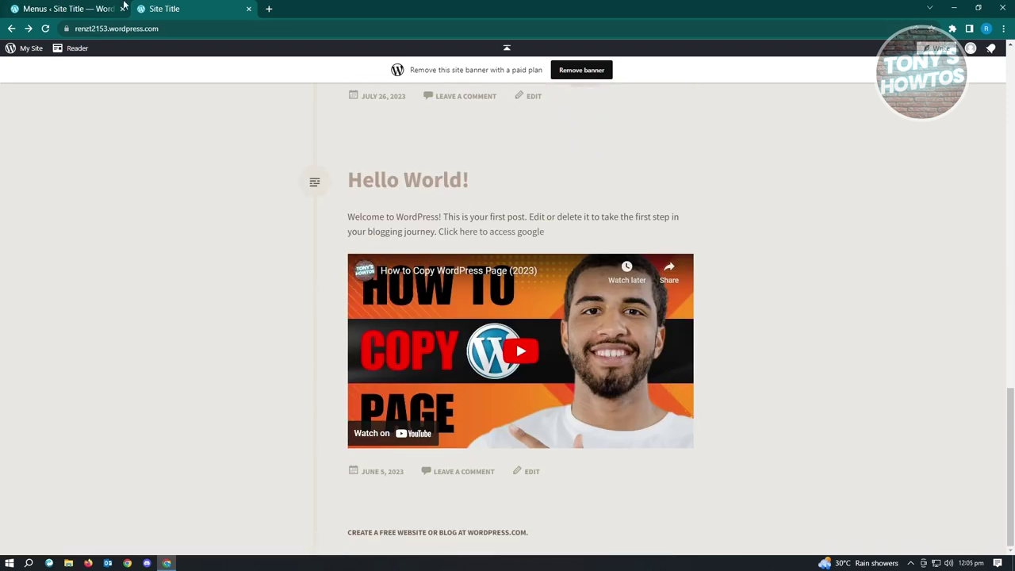
click(63, 8)
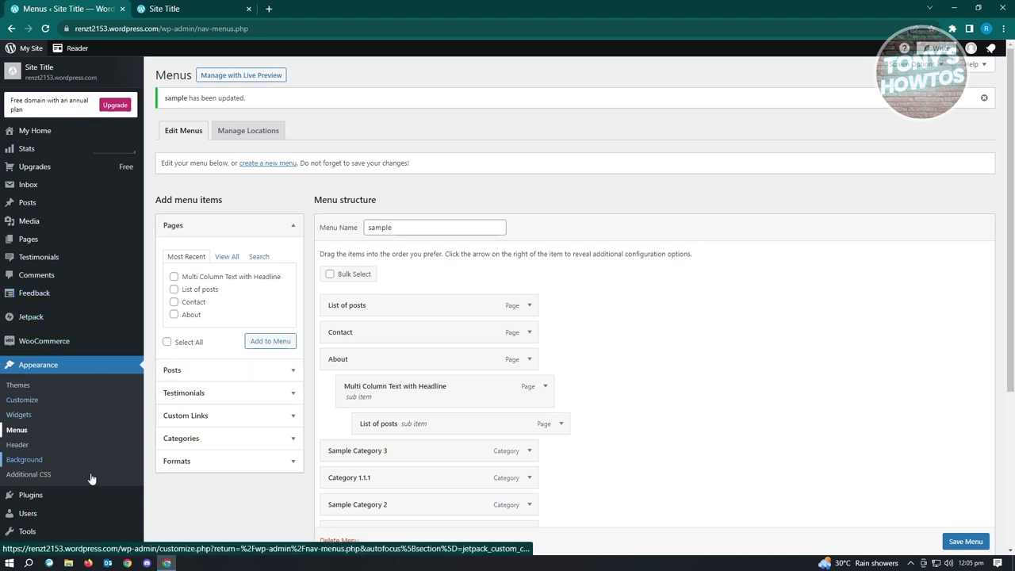
- Open the Widgets editor, dismiss the welcome tour, and start adding a block to Sidebar 1
scroll(684, 494, down, 3)
scroll(683, 493, down, 1)
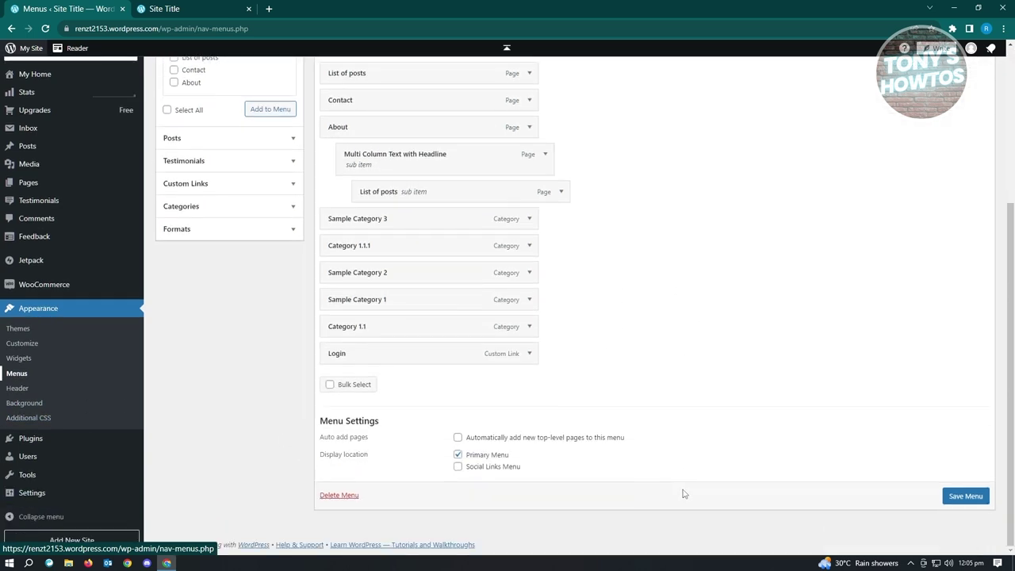
click(64, 377)
click(18, 358)
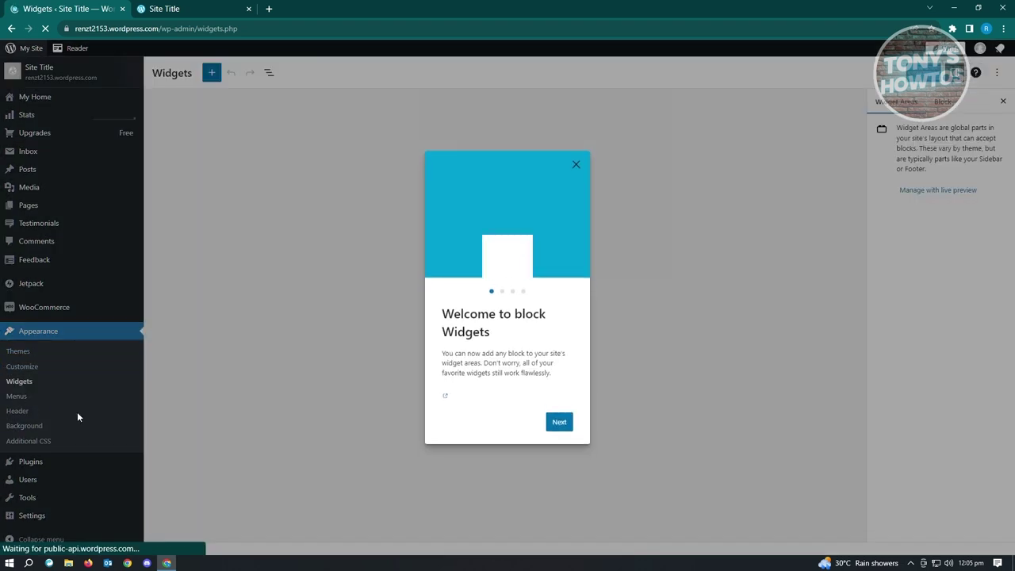
click(576, 165)
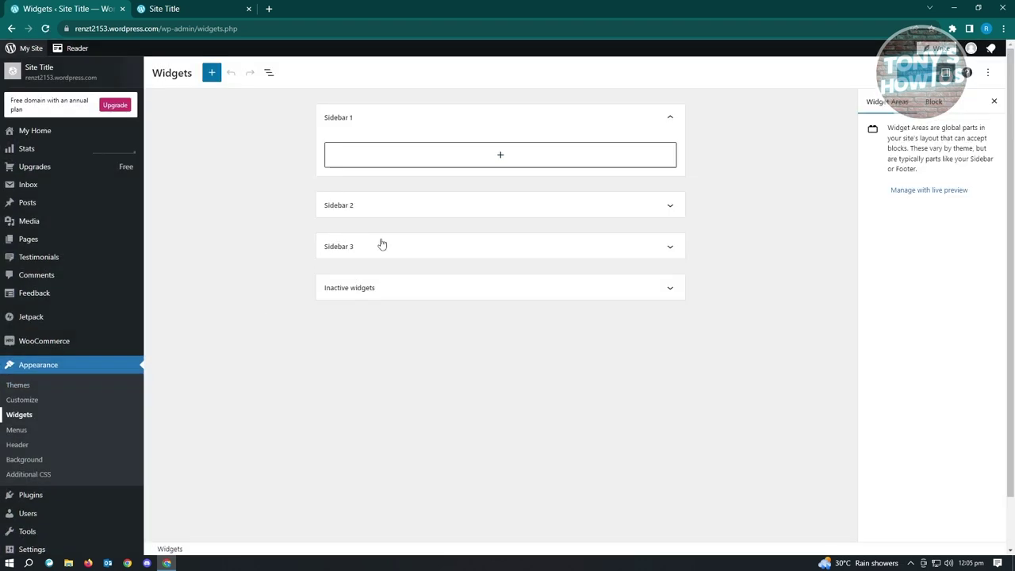
click(397, 208)
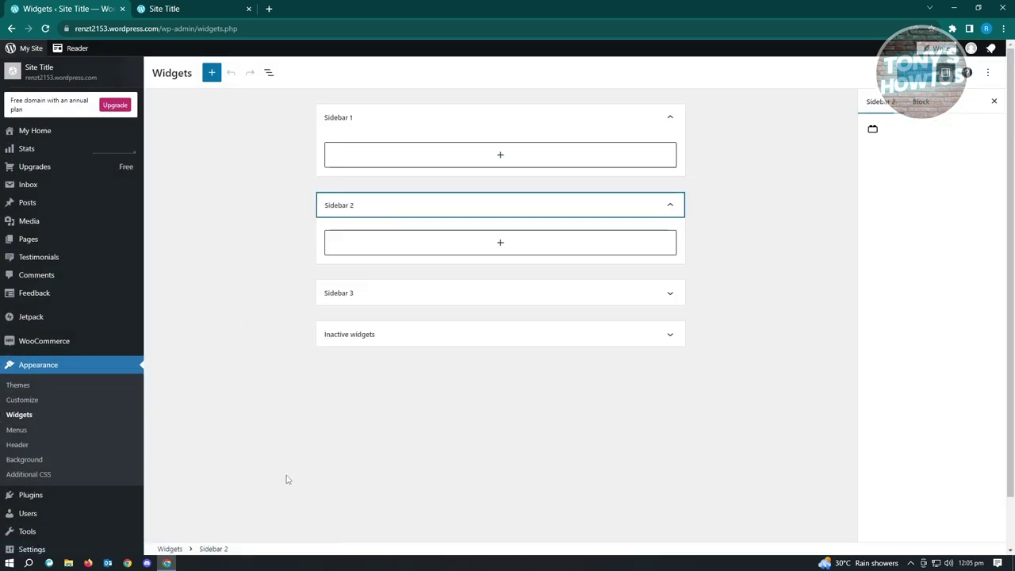
click(502, 157)
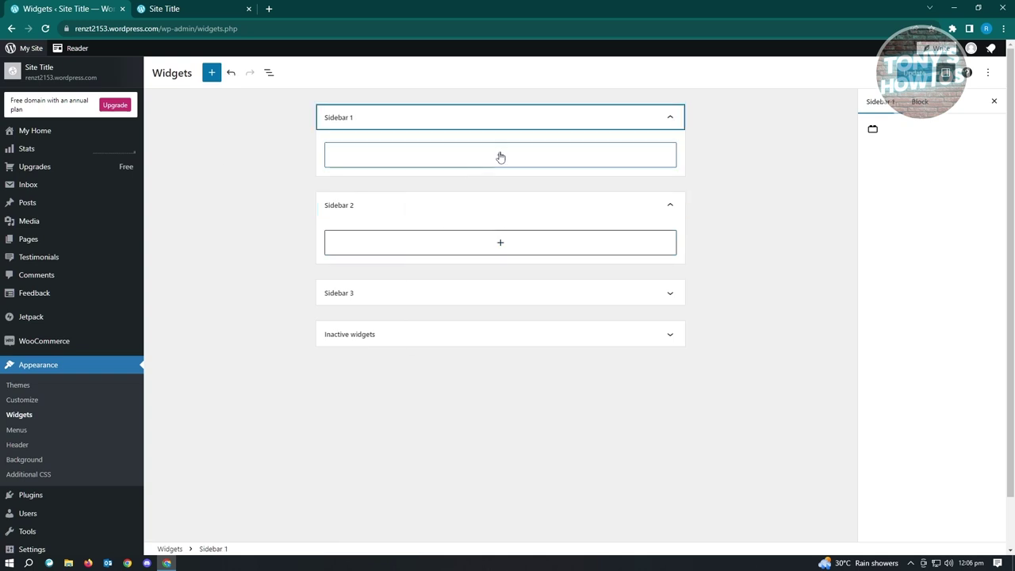
click(501, 156)
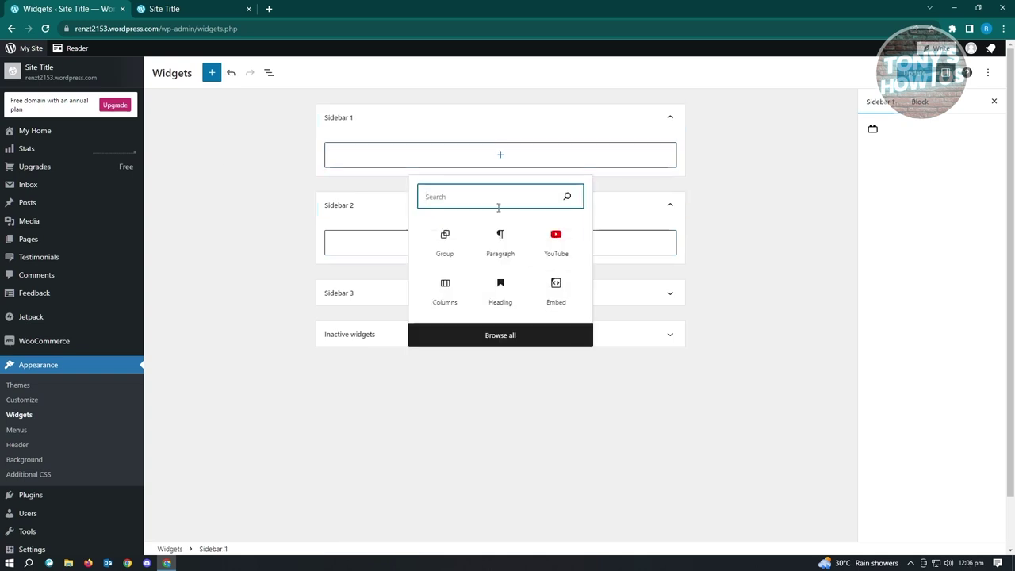
- Insert a Buttons block into Sidebar 1 with the label 'Login'
text(button)
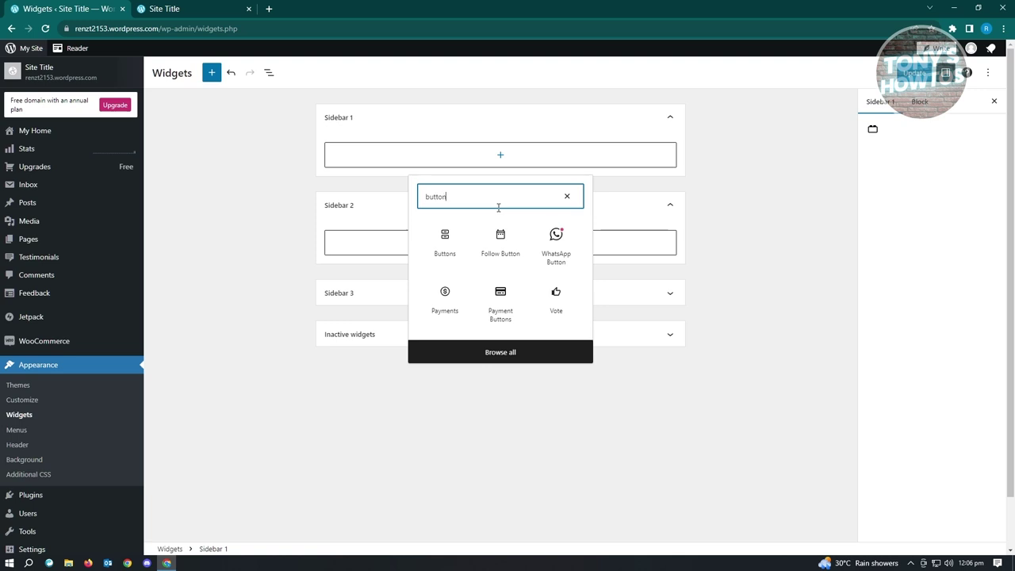
click(448, 246)
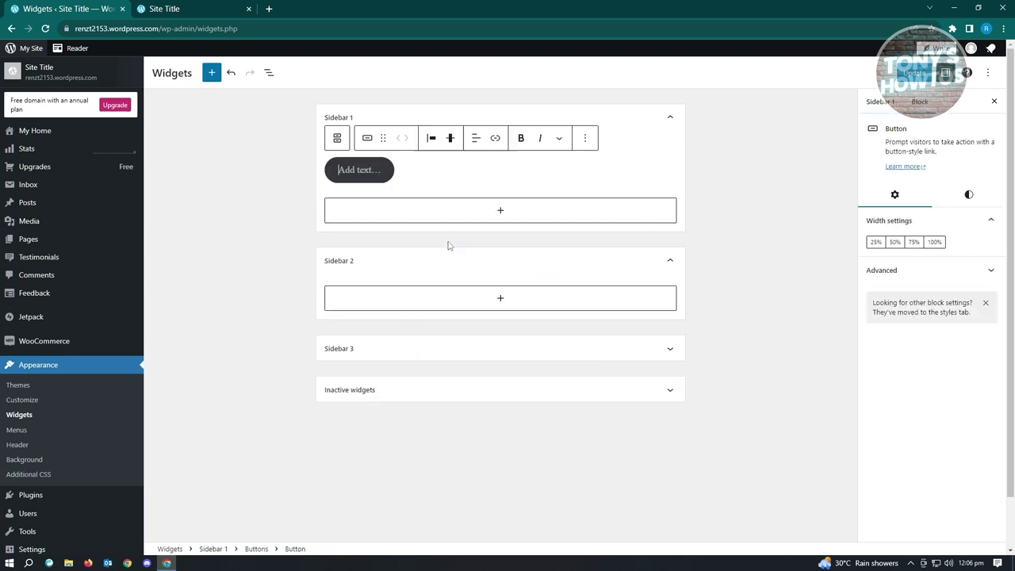
click(353, 172)
text(Login)
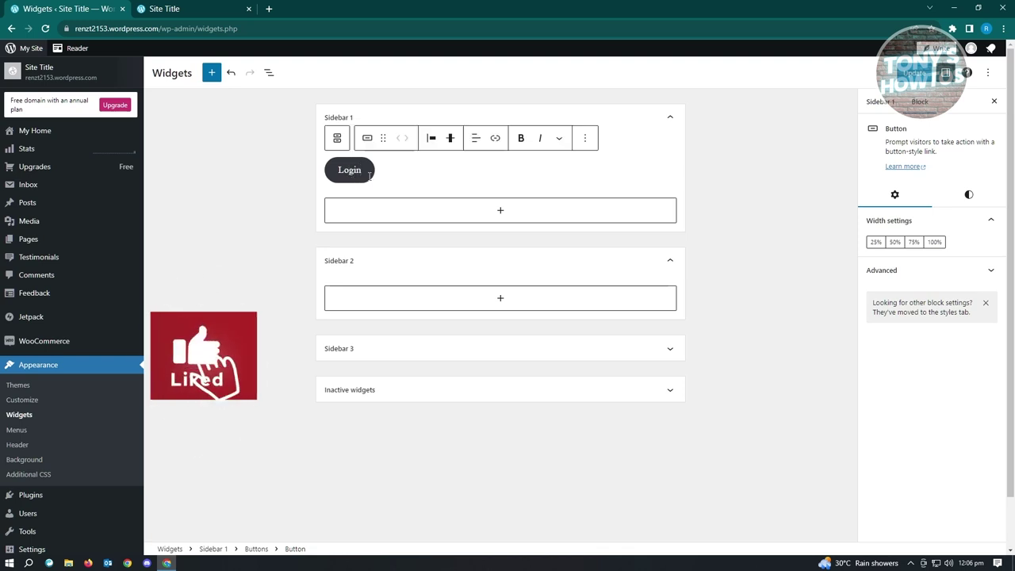
click(369, 175)
click(349, 169)
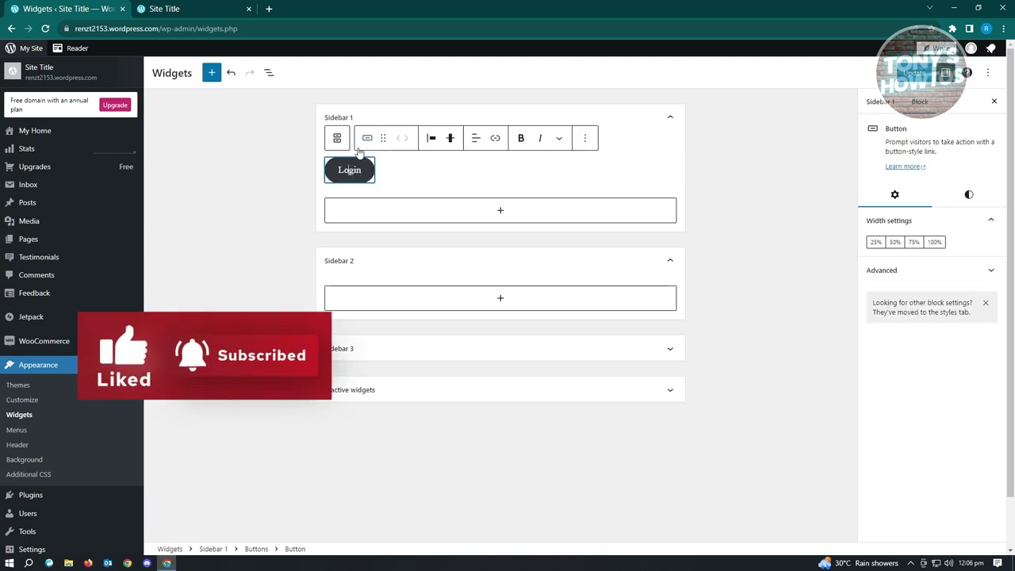
- Link the Login button to the site's admin address and save the widgets with Ctrl+S
click(495, 140)
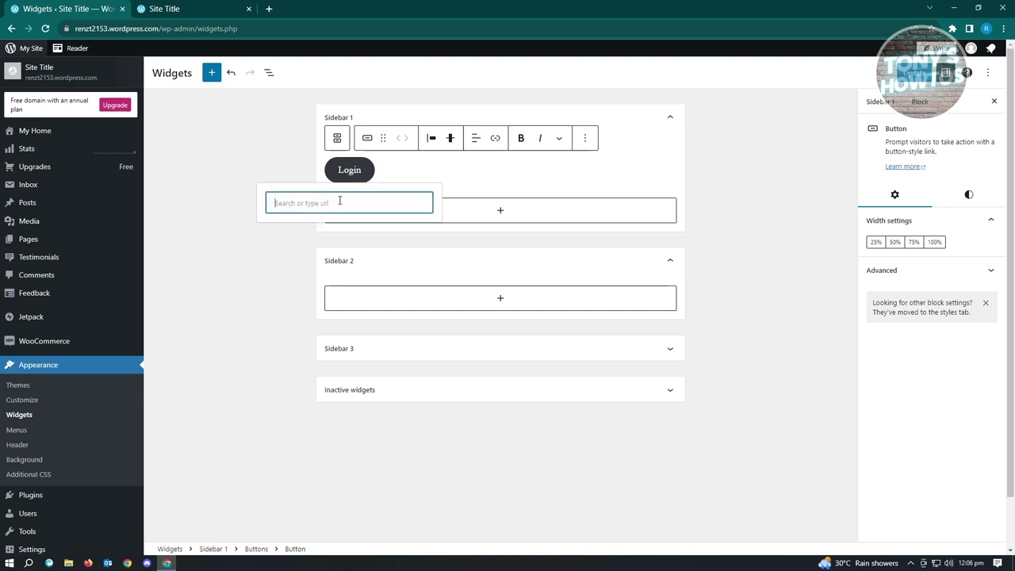
text(https://renzt2153.wordpress.com/admin)
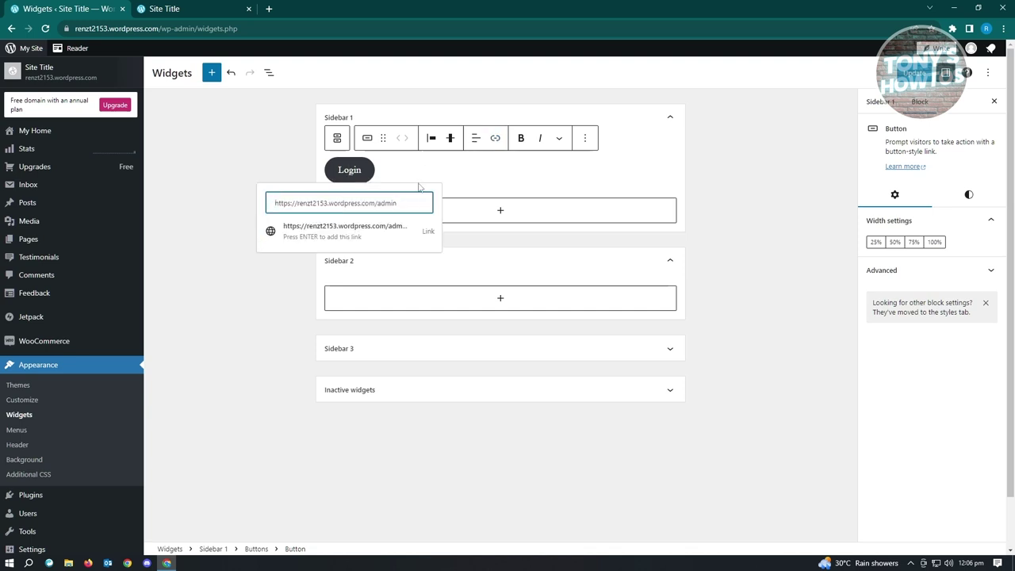
click(425, 175)
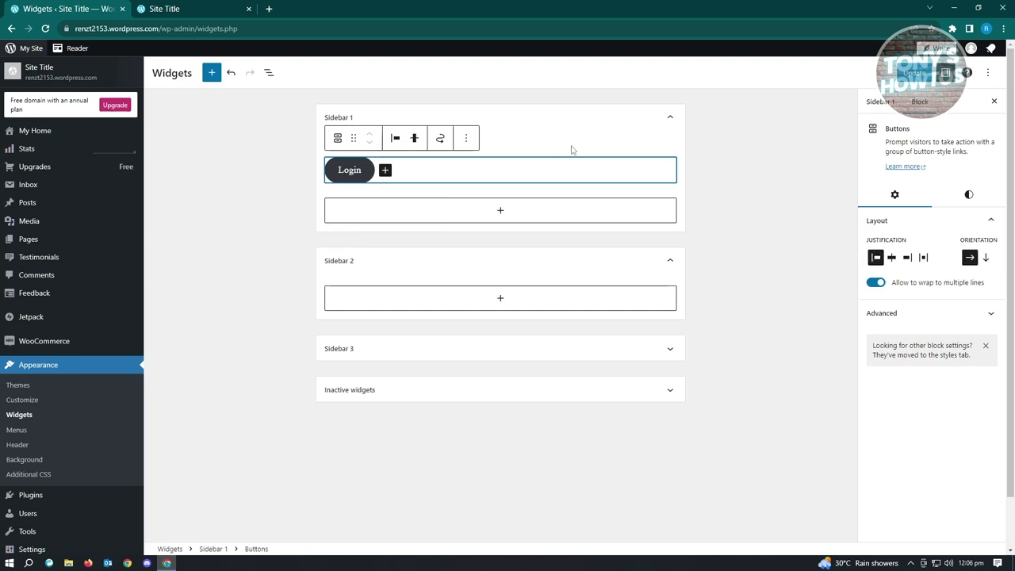
key(ctrl+s)
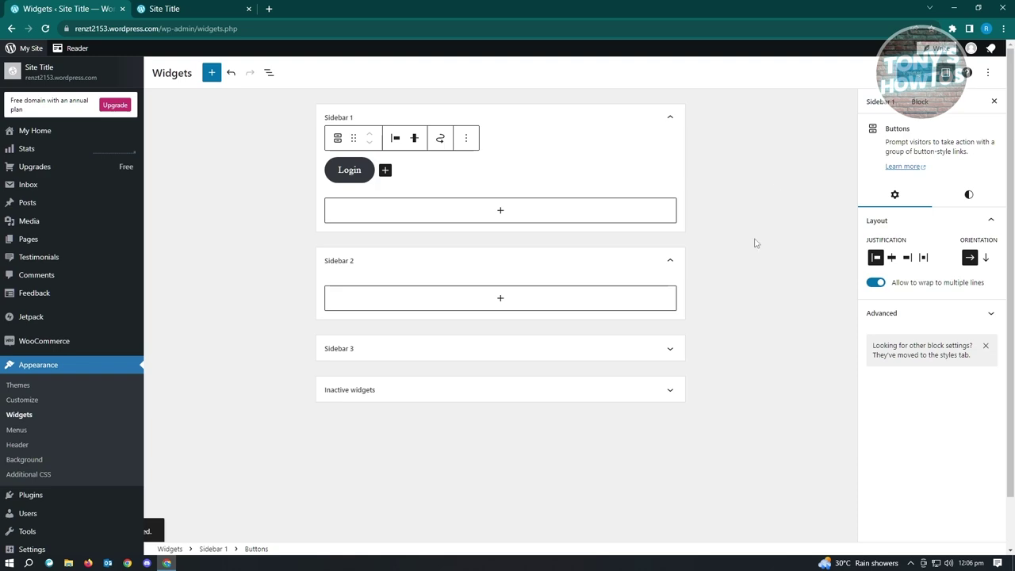
click(197, 8)
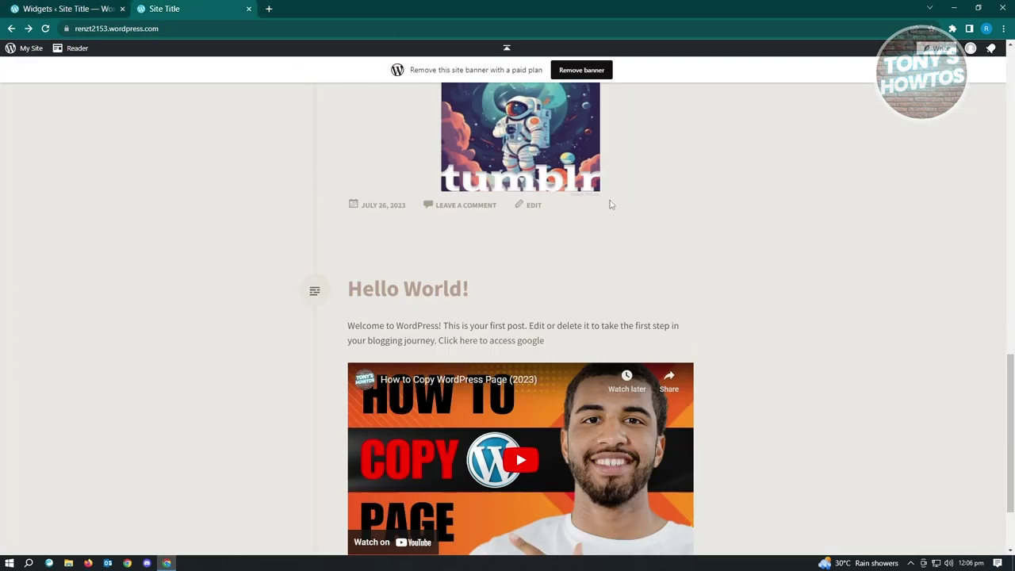
- Reload the live site and open its sidebar panel to confirm the Login button appears
scroll(611, 205, up, 15)
click(45, 29)
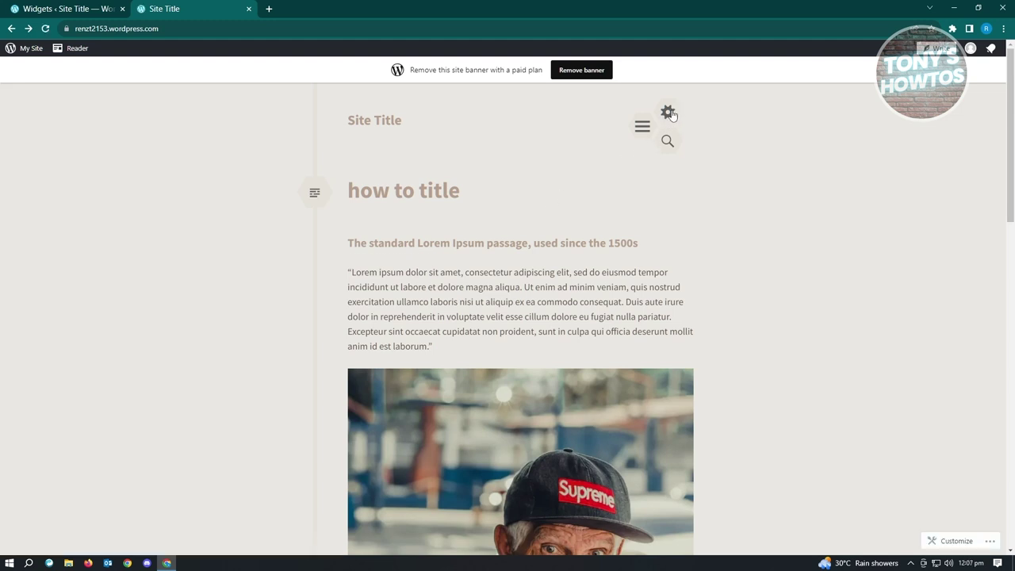
click(668, 113)
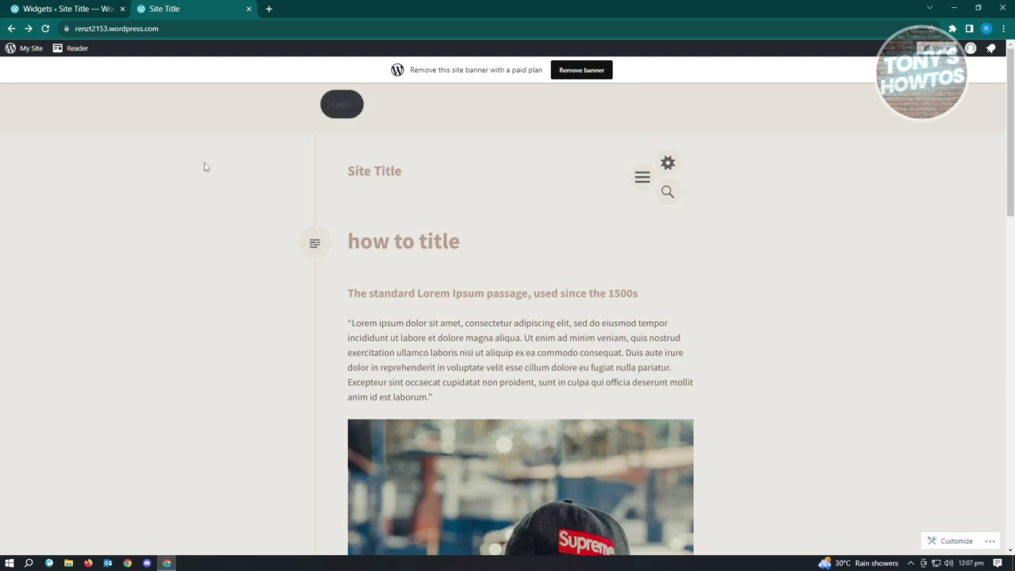
click(91, 9)
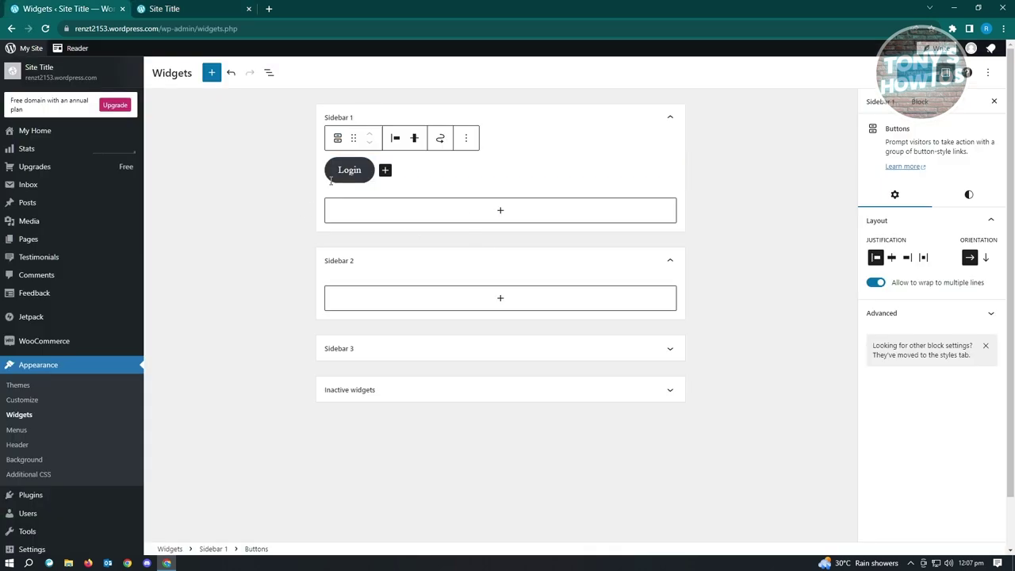
- On the live site, try the Login button to see whether it opens the admin dashboard
click(466, 138)
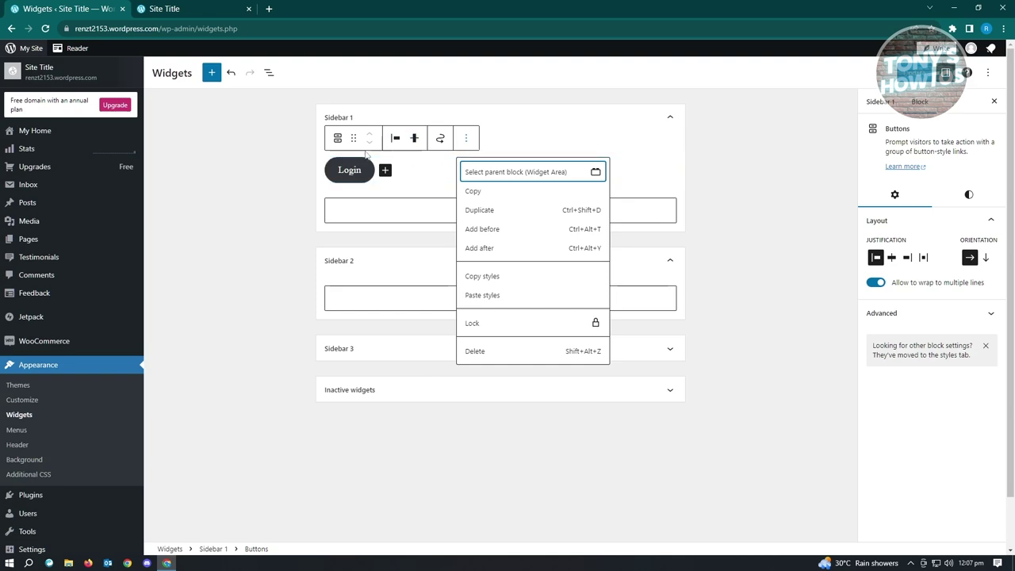
key(ctrl+Tab)
click(347, 104)
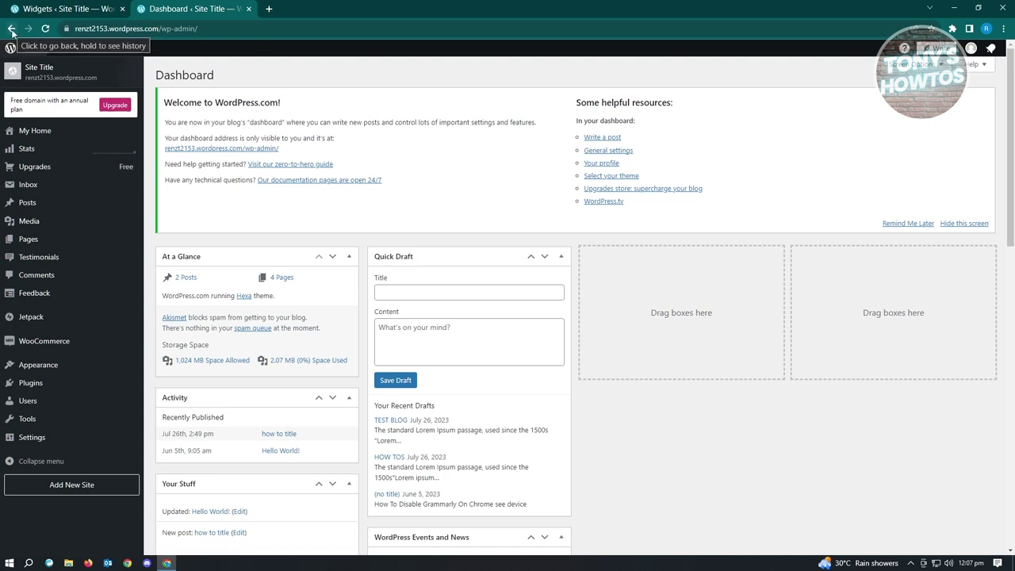
- Check the wp-admin Dashboard's address, then switch between the Widgets editor and Dashboard tabs
click(226, 31)
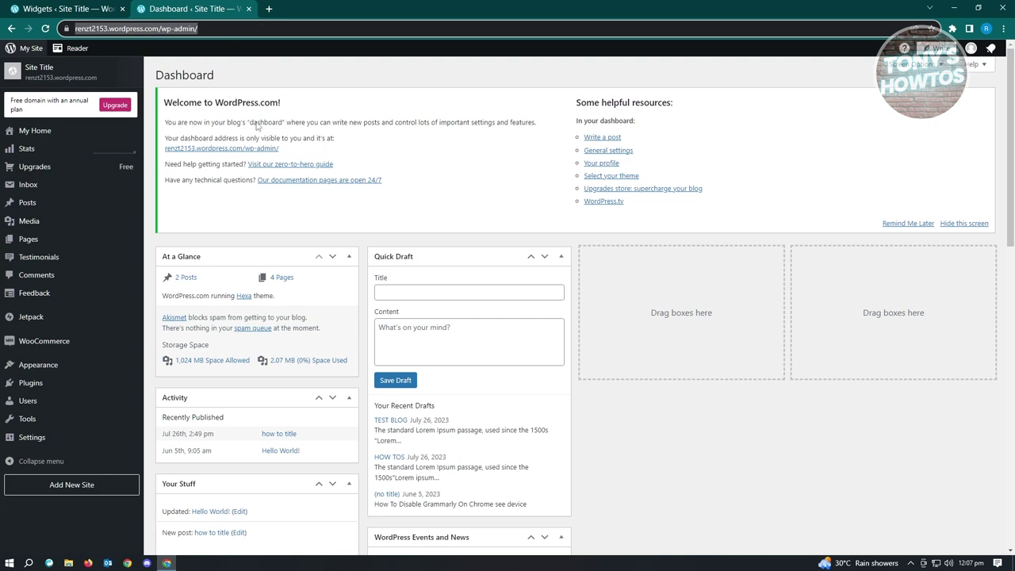
click(80, 8)
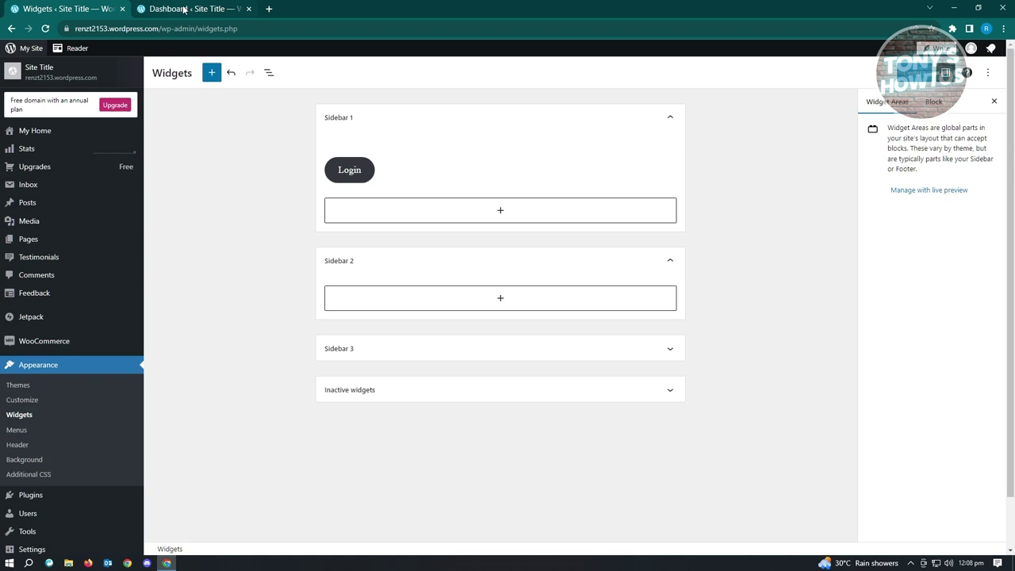
click(183, 9)
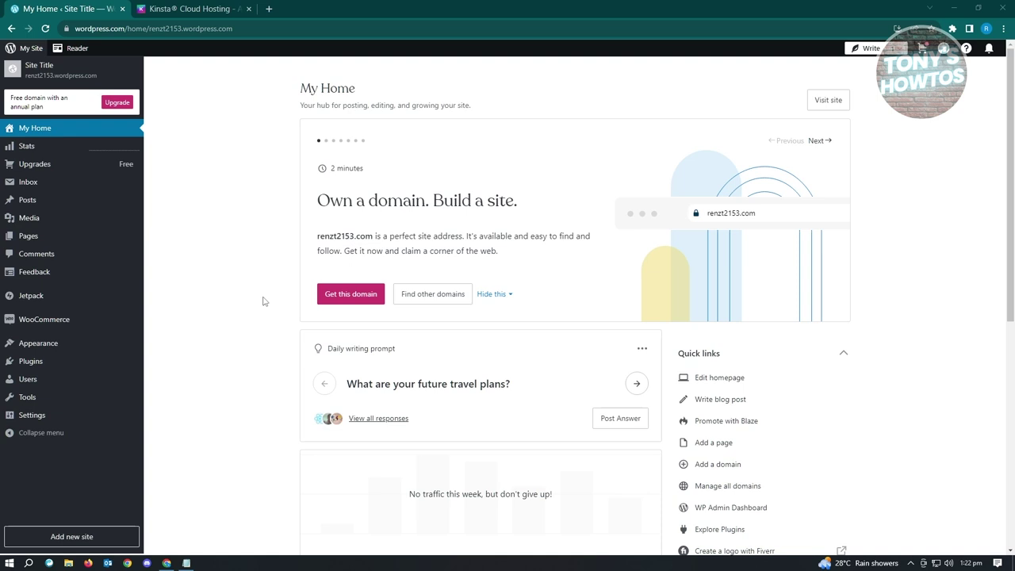
- Glance at the Kinsta hosting homepage tab, then return to the site's My Home page
click(204, 9)
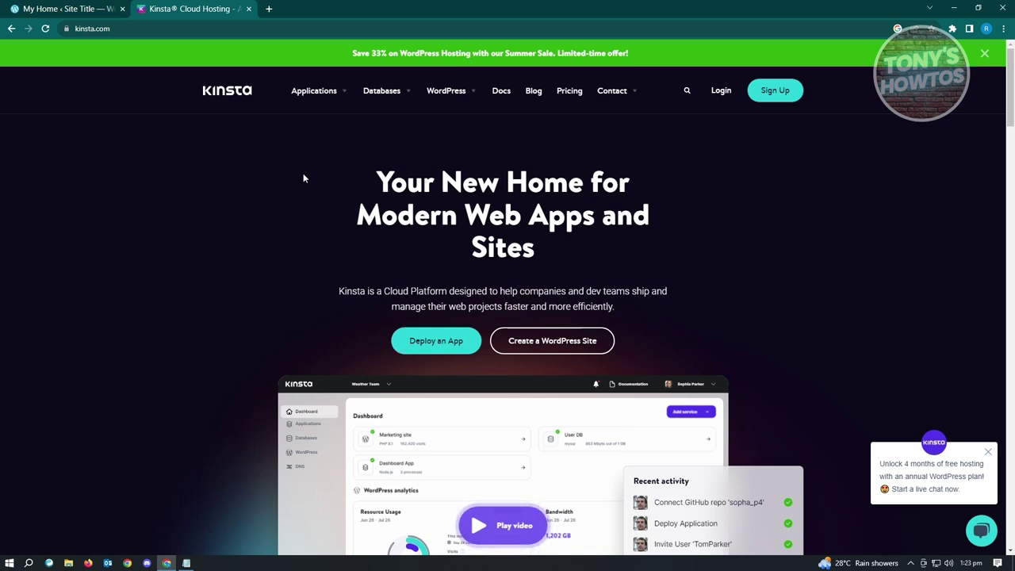
click(96, 8)
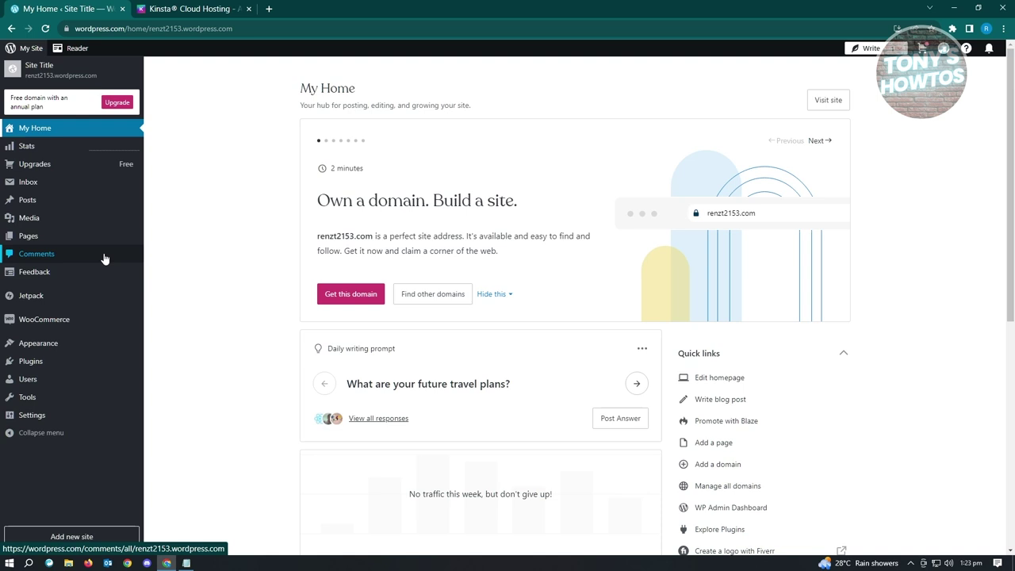
mouse_move(114, 271)
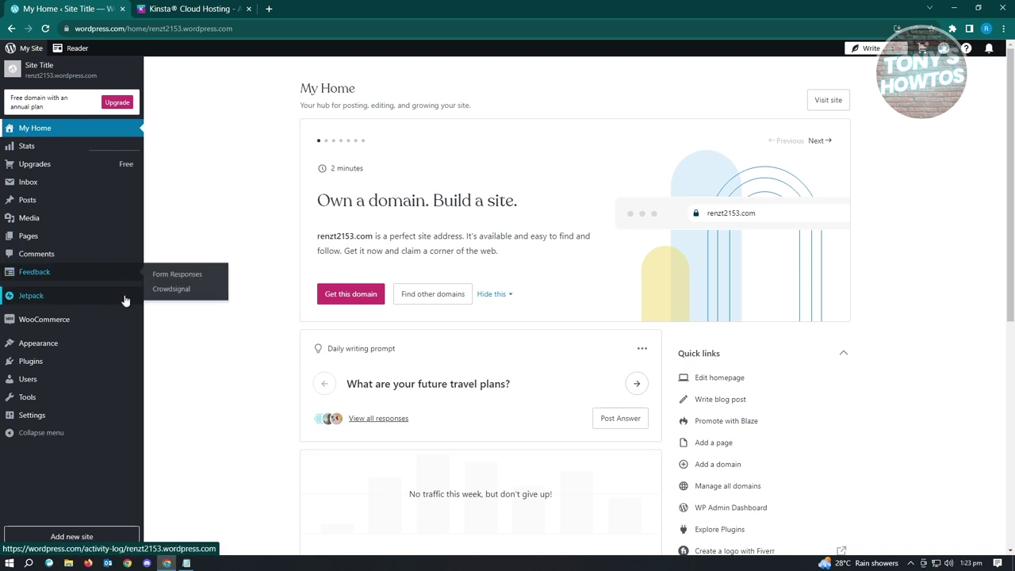
- Go to Appearance > Themes and scroll through the theme grid to the bottom
mouse_move(60, 349)
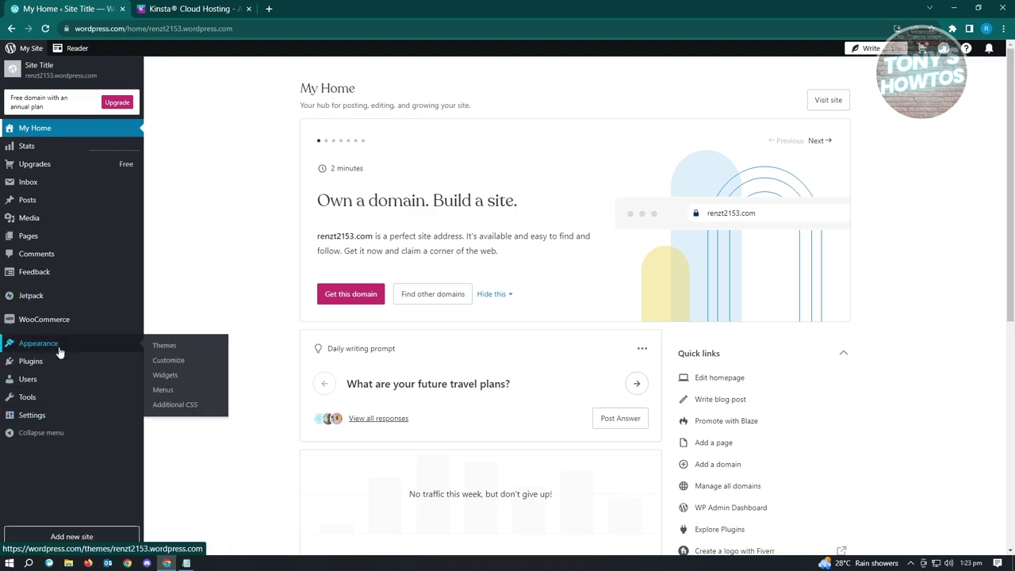
click(168, 349)
scroll(451, 227, down, 10)
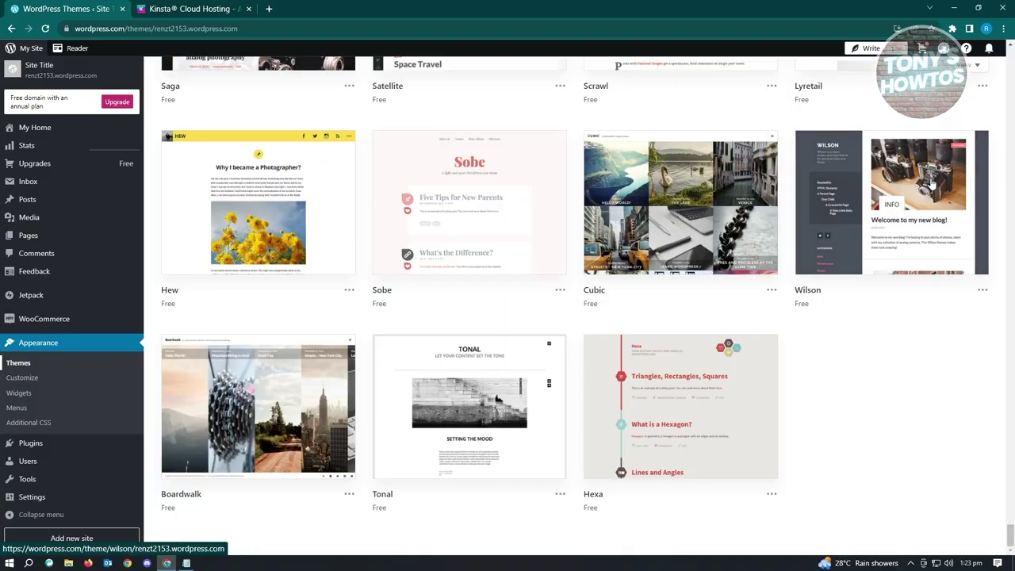
scroll(884, 334, up, 5)
scroll(864, 387, down, 5)
drag(1007, 535, 1005, 62)
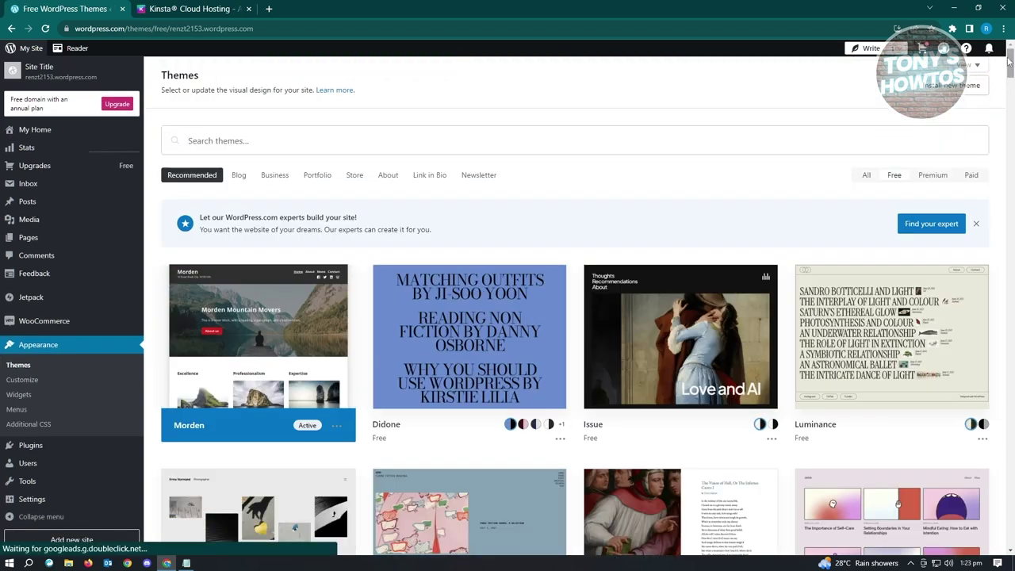
drag(1012, 66, 1010, 535)
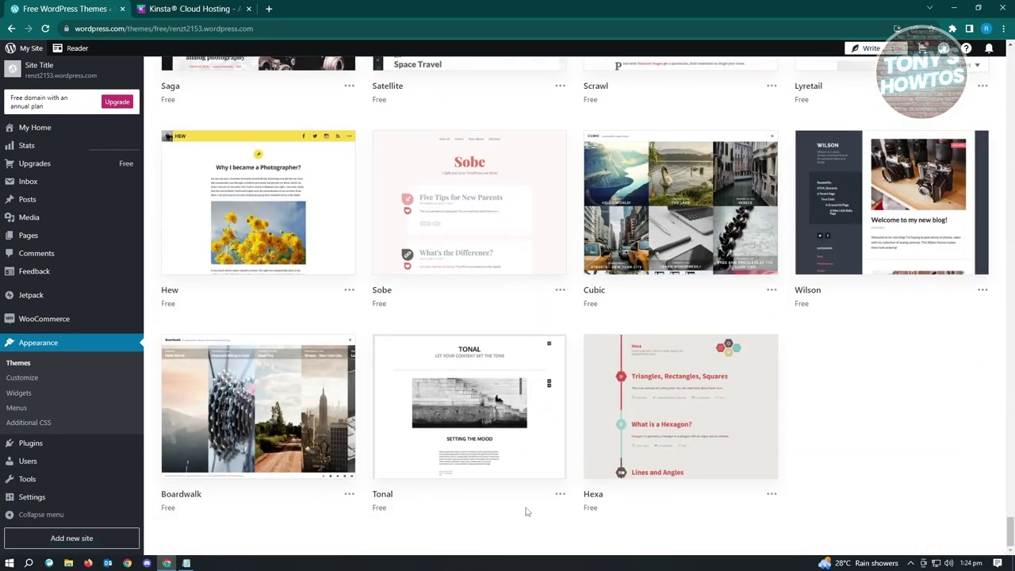
- Open the free Hexa theme's options and choose Try & Customize to preview it
mouse_move(438, 458)
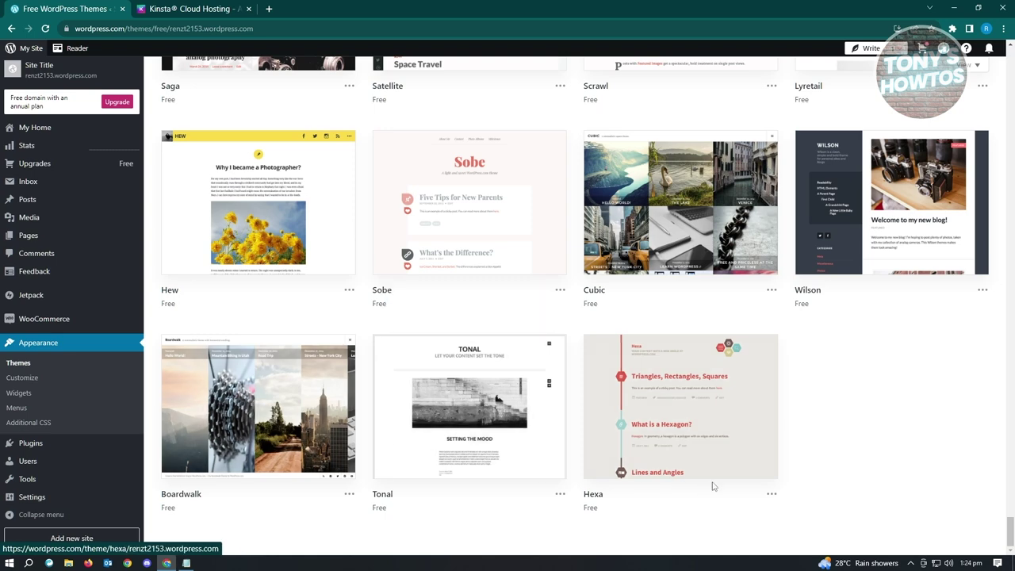
click(771, 498)
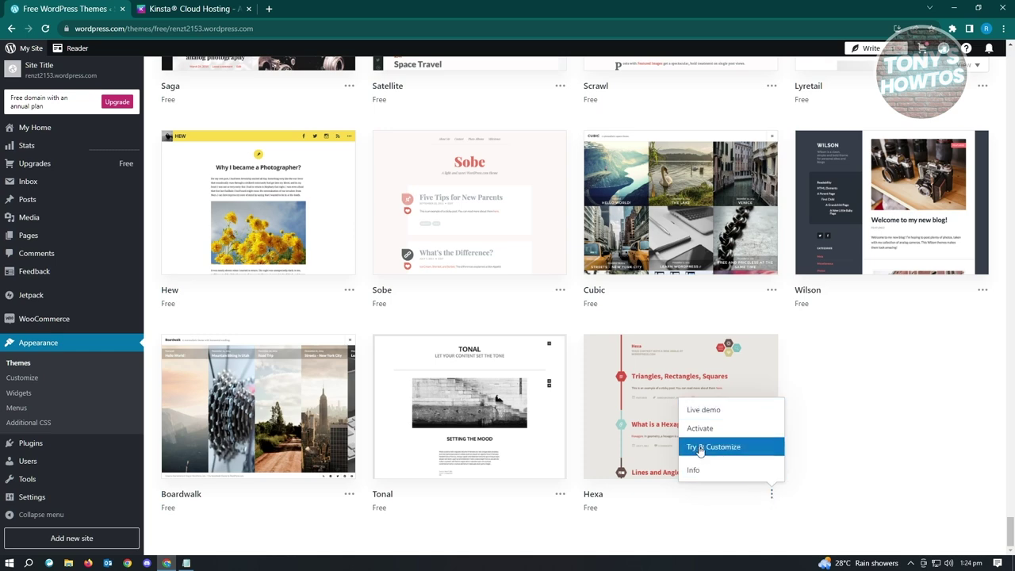
click(712, 448)
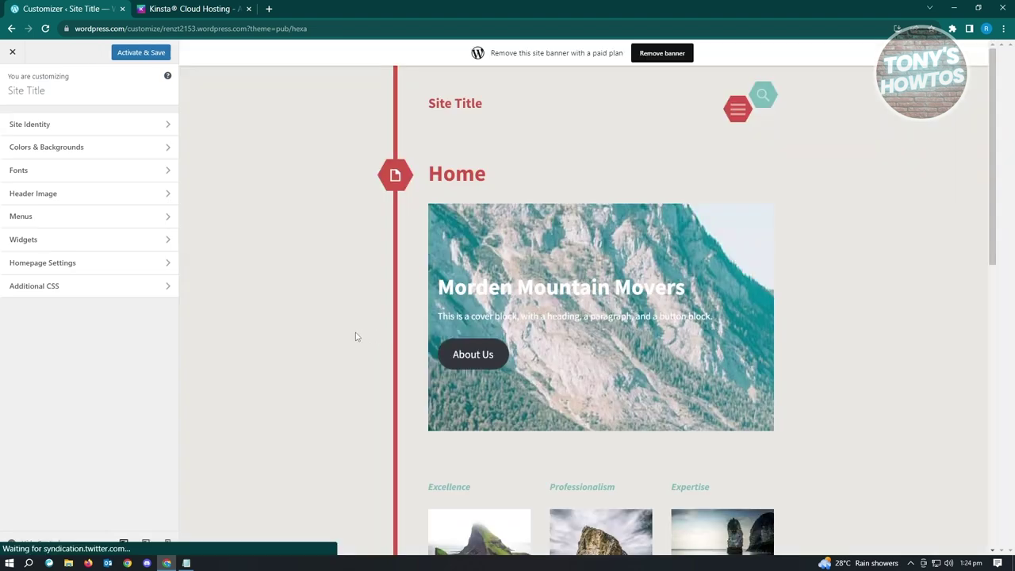
- In the Hexa preview, expand the hamburger menu and go to the About page
click(743, 113)
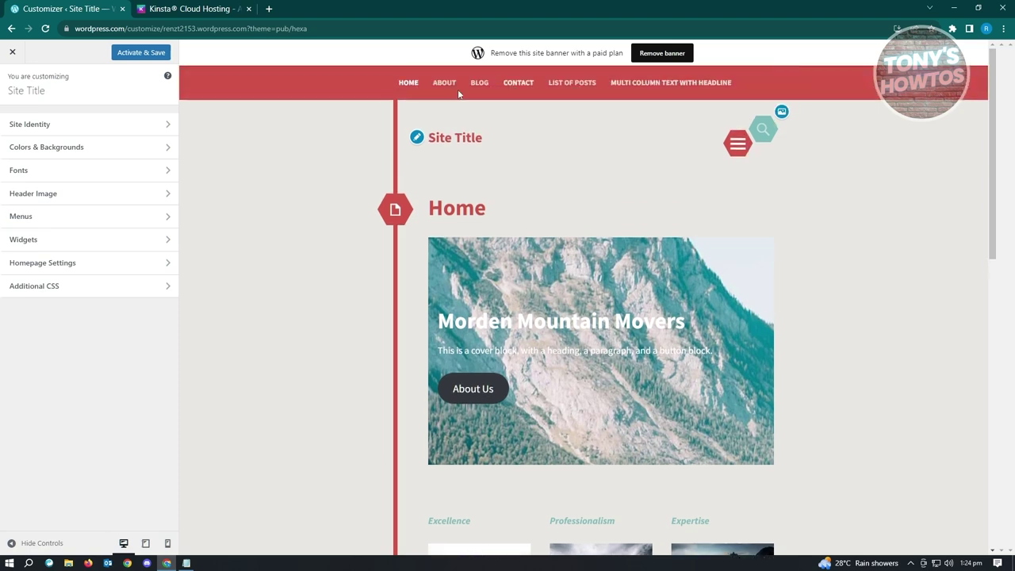
scroll(617, 196, down, 3)
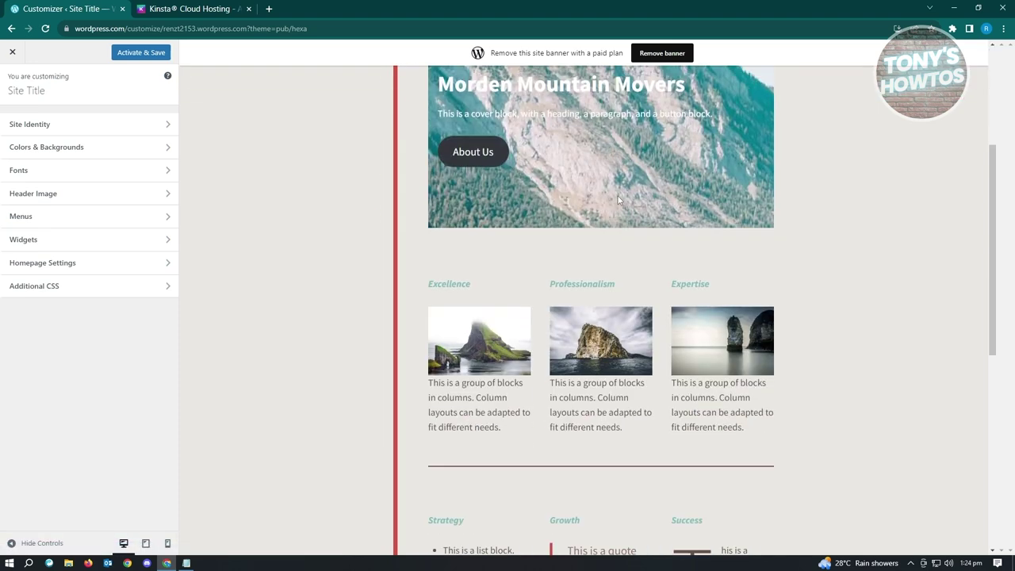
scroll(892, 254, down, 2)
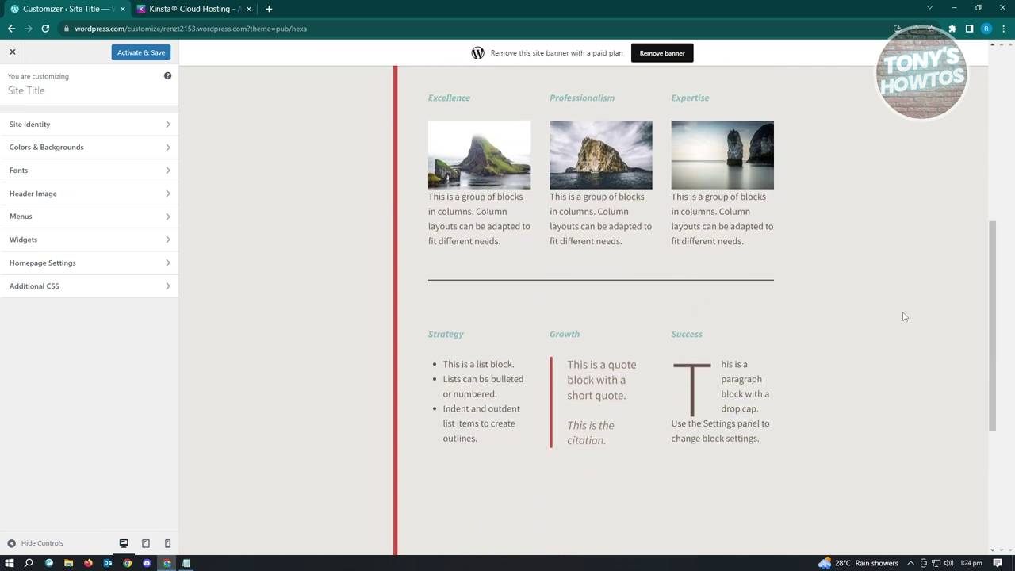
scroll(901, 314, up, 5)
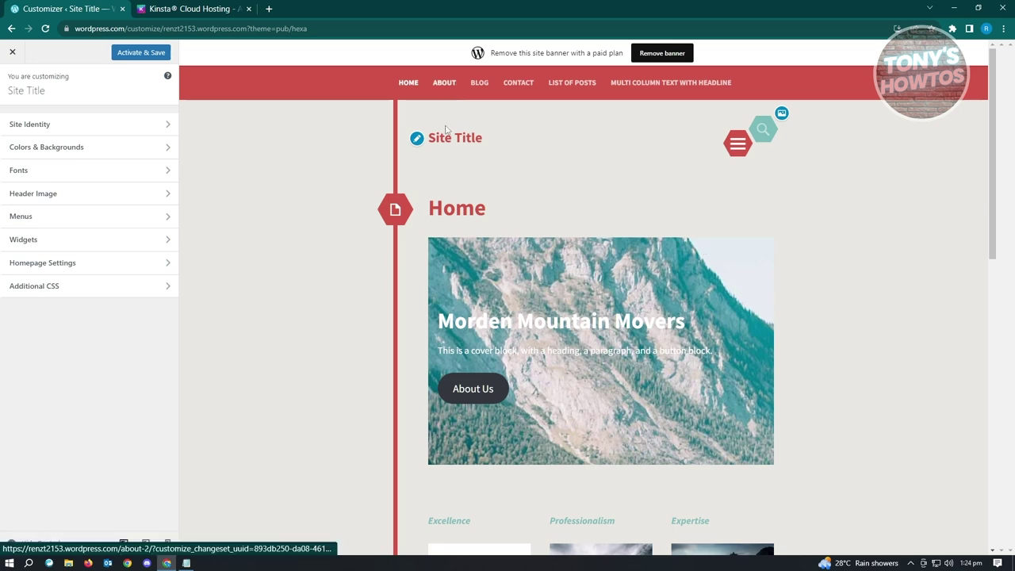
click(446, 83)
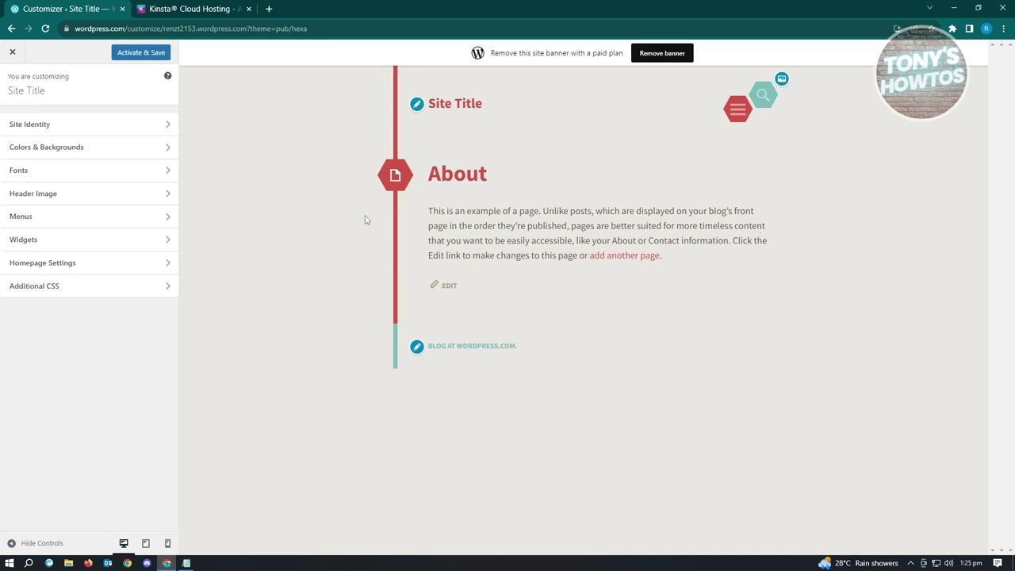
- Visit the preview's Contact page, try its message box, then open Header Image settings
click(737, 109)
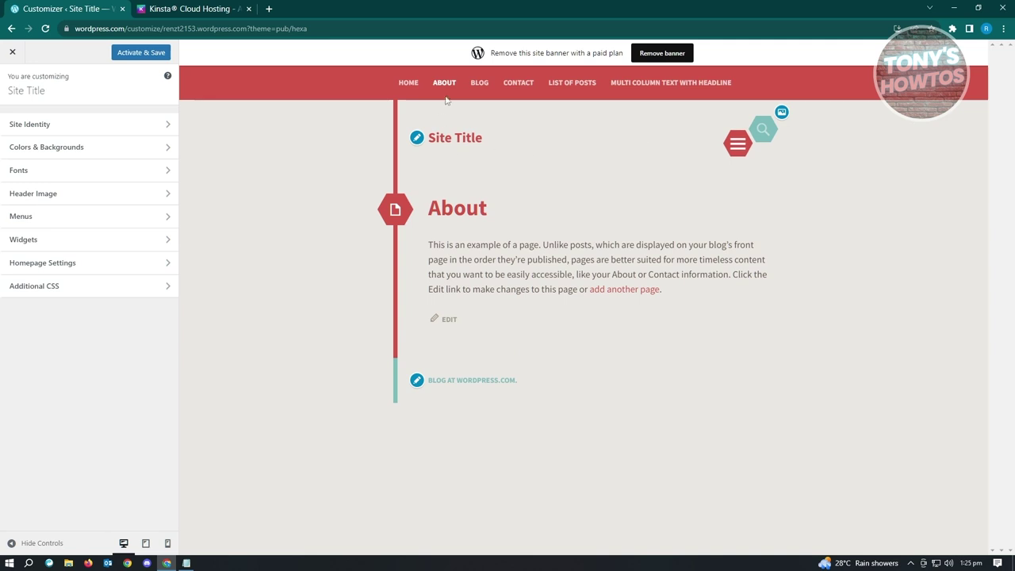
click(522, 85)
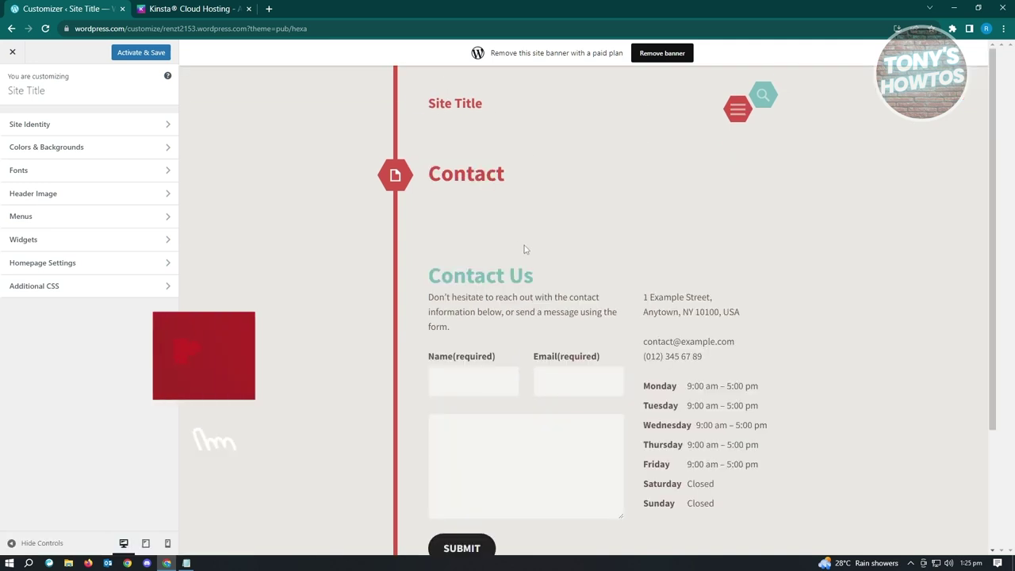
scroll(416, 240, down, 2)
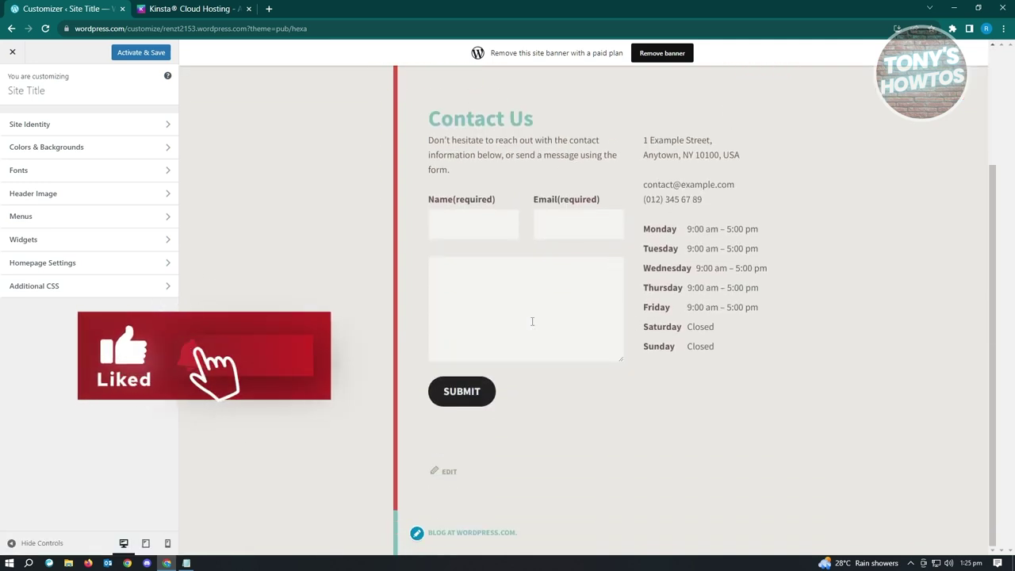
click(510, 317)
click(718, 404)
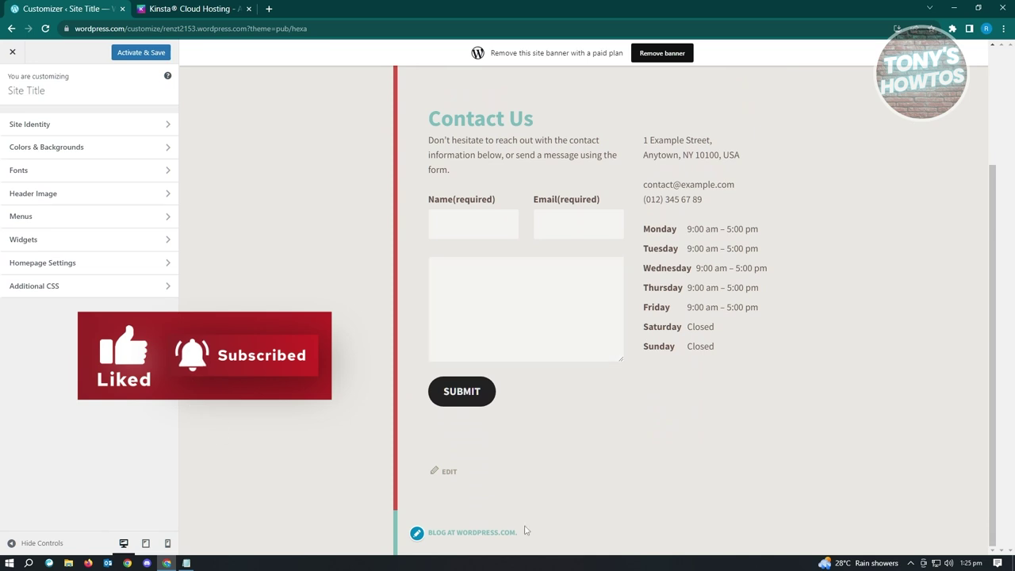
scroll(503, 514, up, 2)
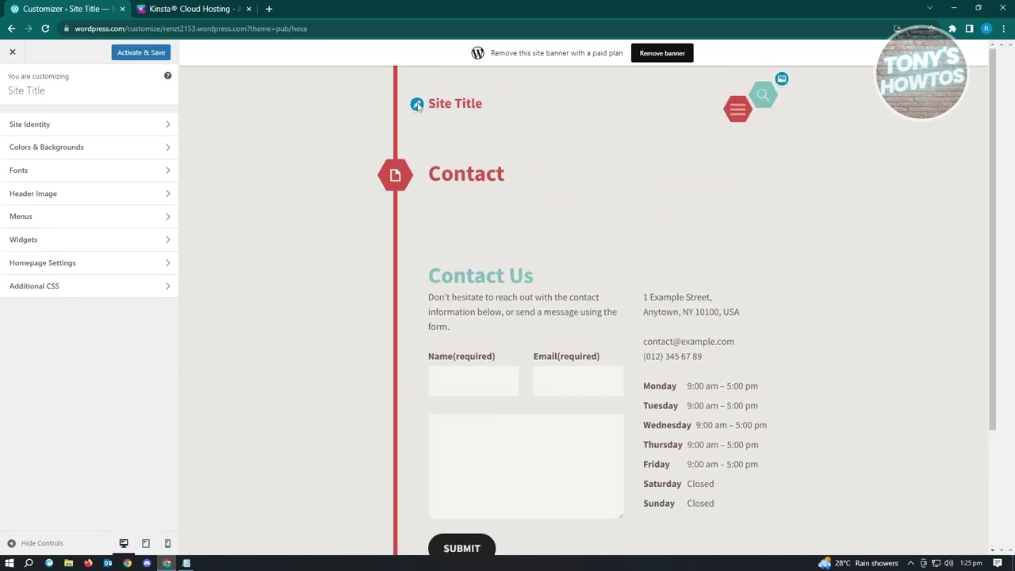
click(781, 78)
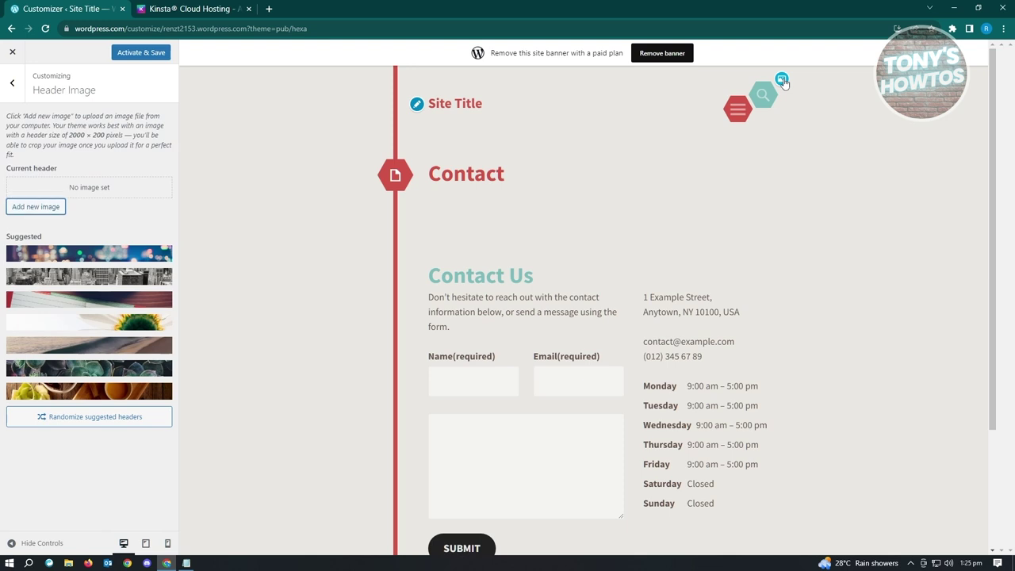
- Return to the Customizer's section list and choose Activate & Save for Hexa
click(11, 83)
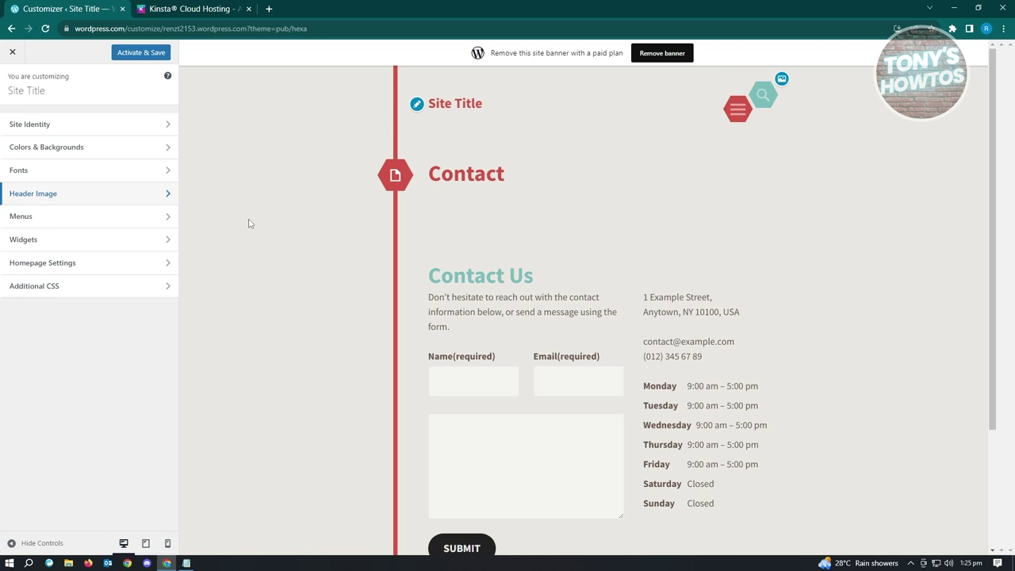
click(143, 53)
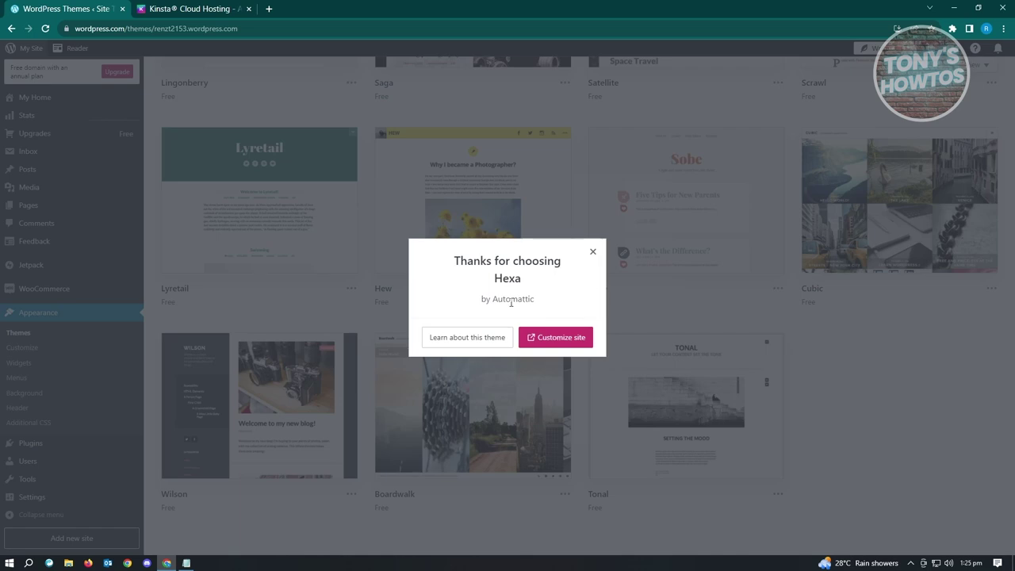
- Close the 'Thanks for choosing Hexa' dialog and open Appearance > Customize for Hexa
click(592, 254)
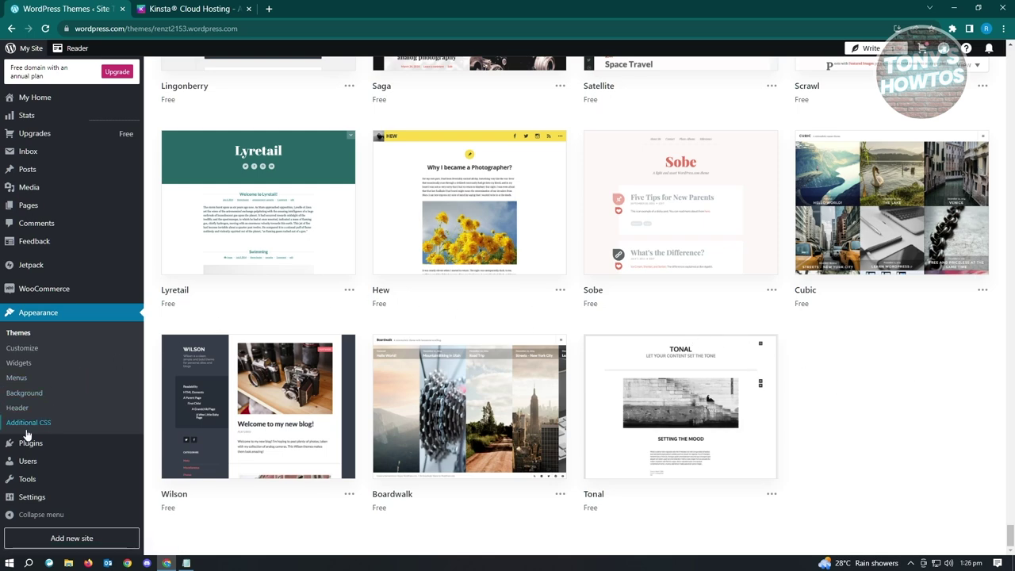
scroll(37, 424, up, 2)
click(24, 382)
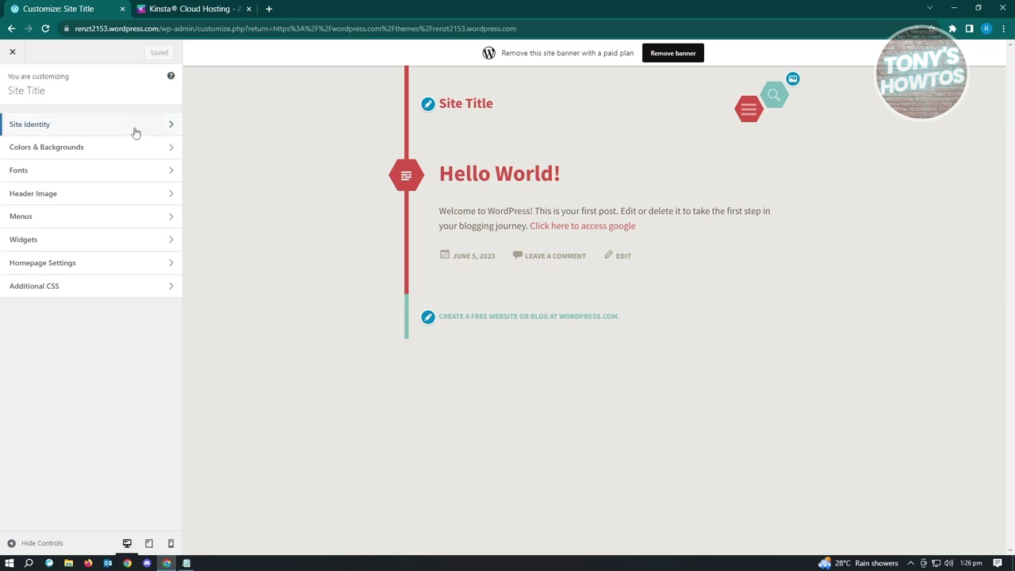
- Exit the Customizer with the browser Back button and go to the Themes page
click(14, 31)
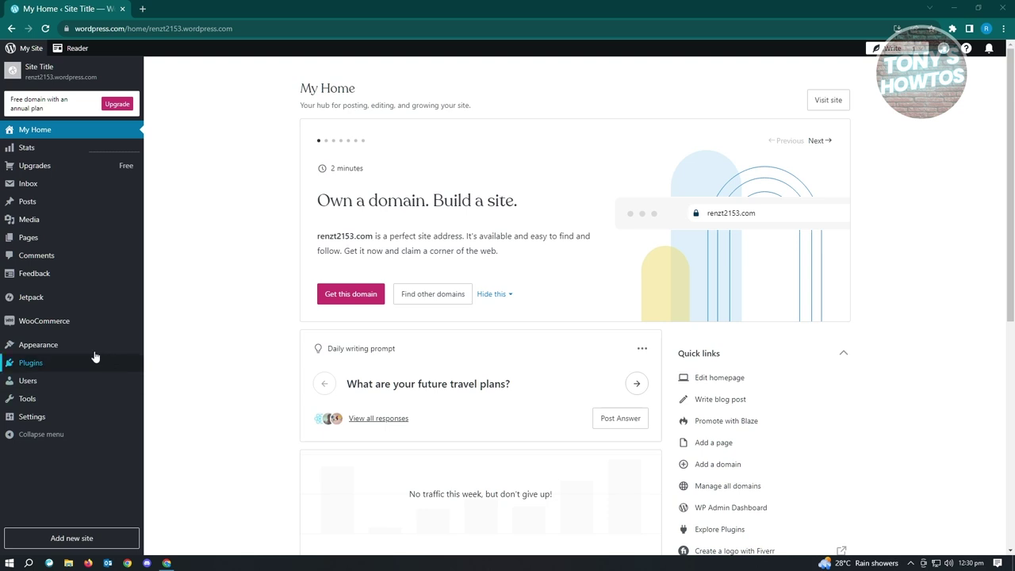
click(76, 350)
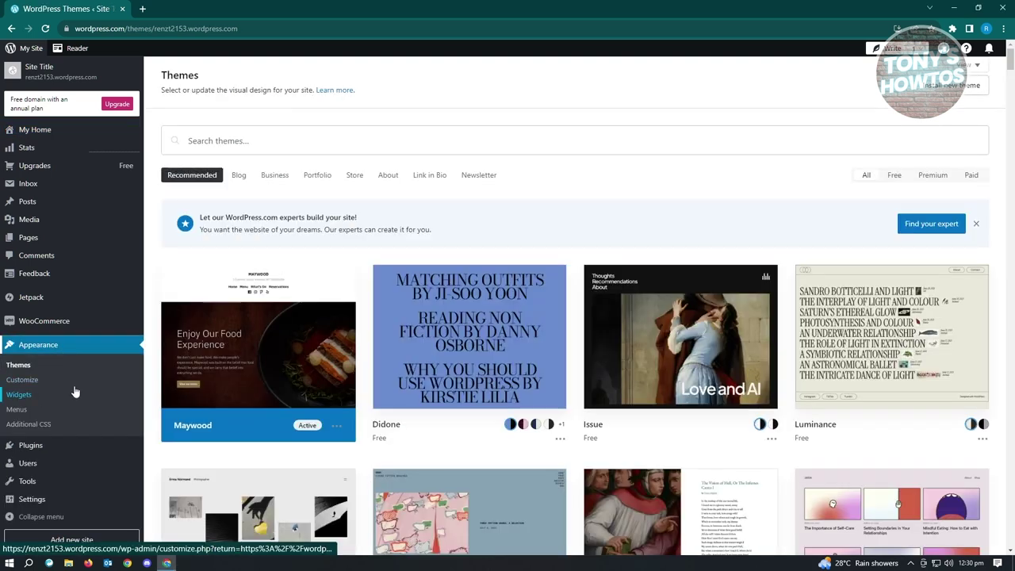
- Open Appearance > Customize to preview the site with the active Maywood theme
click(23, 384)
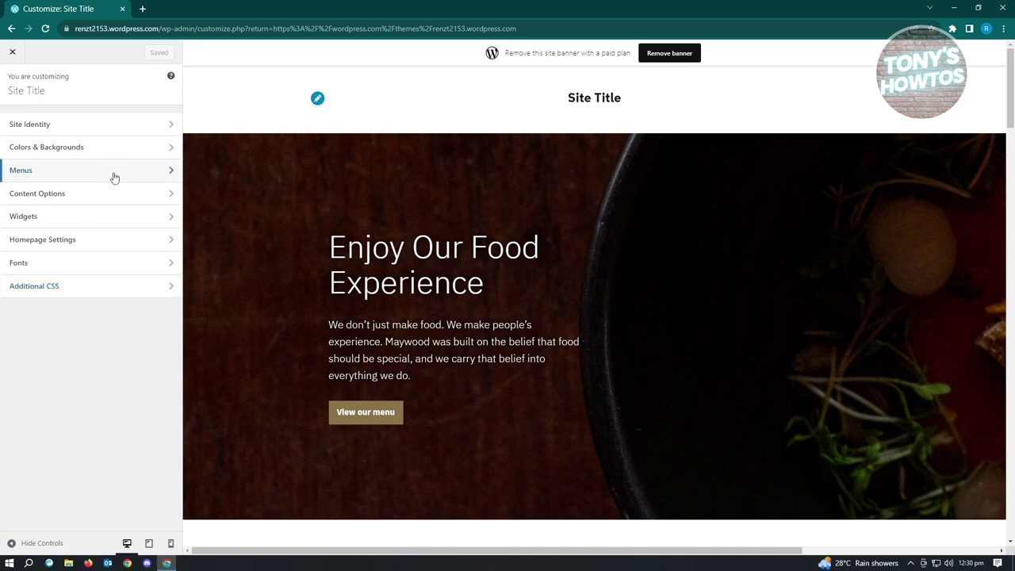
- In Site Identity, select the Site Title text, click into Tagline, then choose Select logo
click(102, 129)
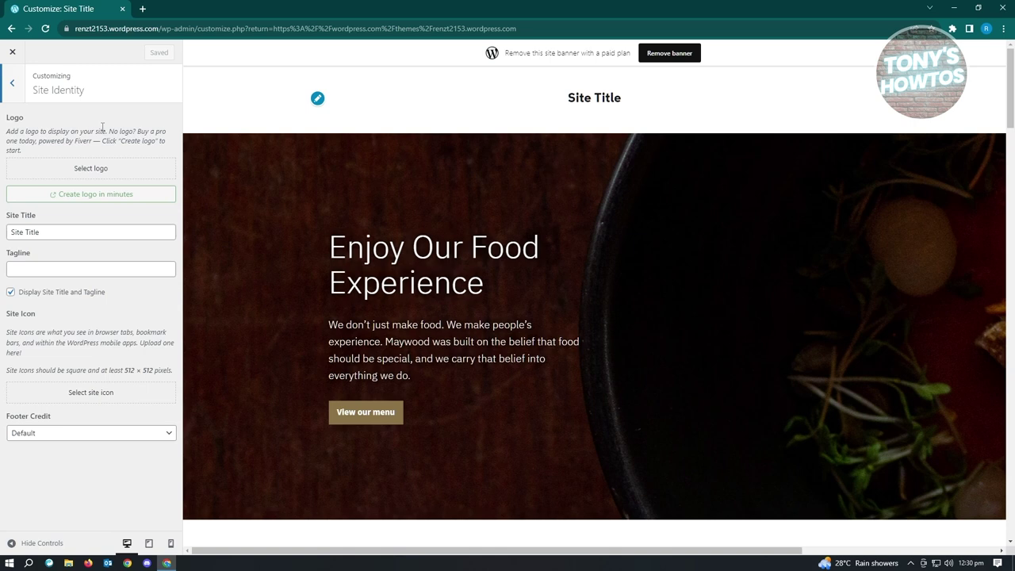
drag(14, 124, 16, 119)
click(58, 135)
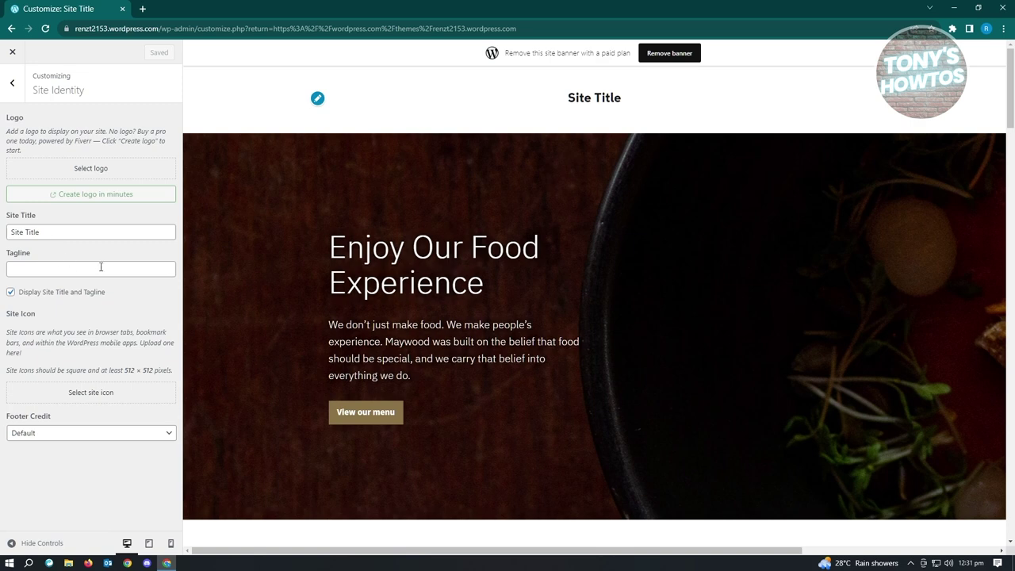
drag(69, 229, 4, 230)
click(58, 267)
click(102, 171)
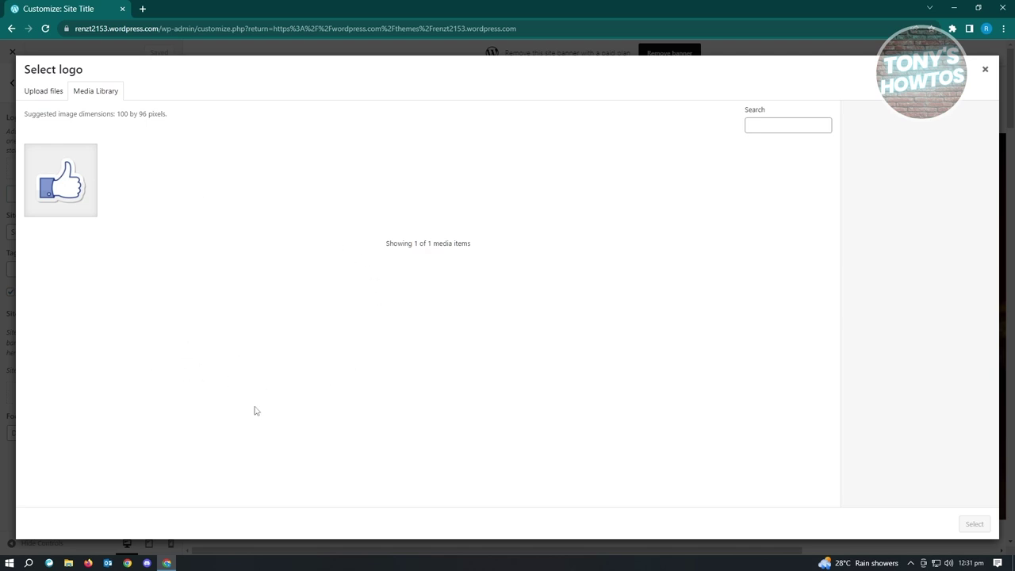
- Upload images.png from the Downloads folder through the Upload files tab
click(44, 92)
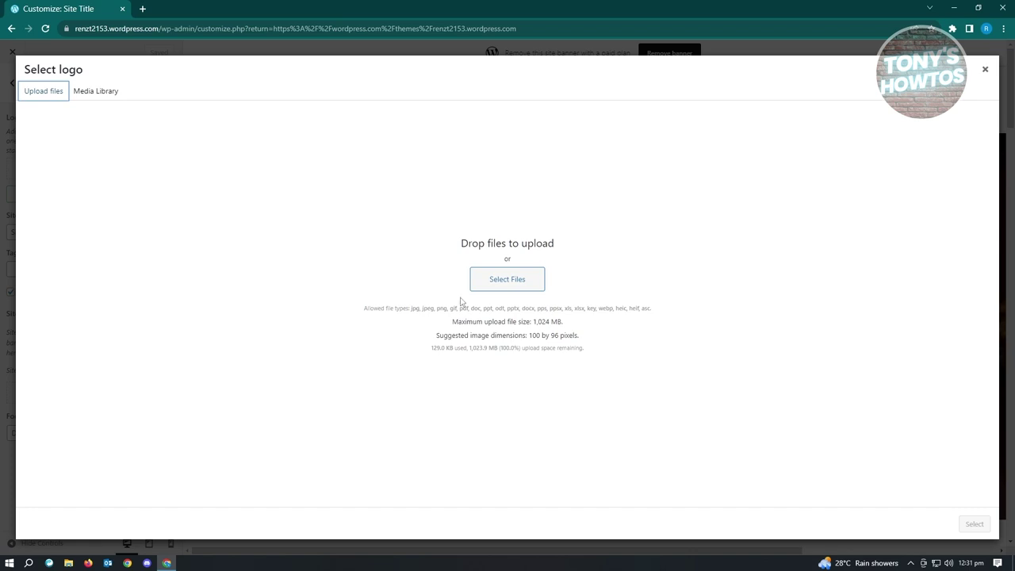
click(508, 280)
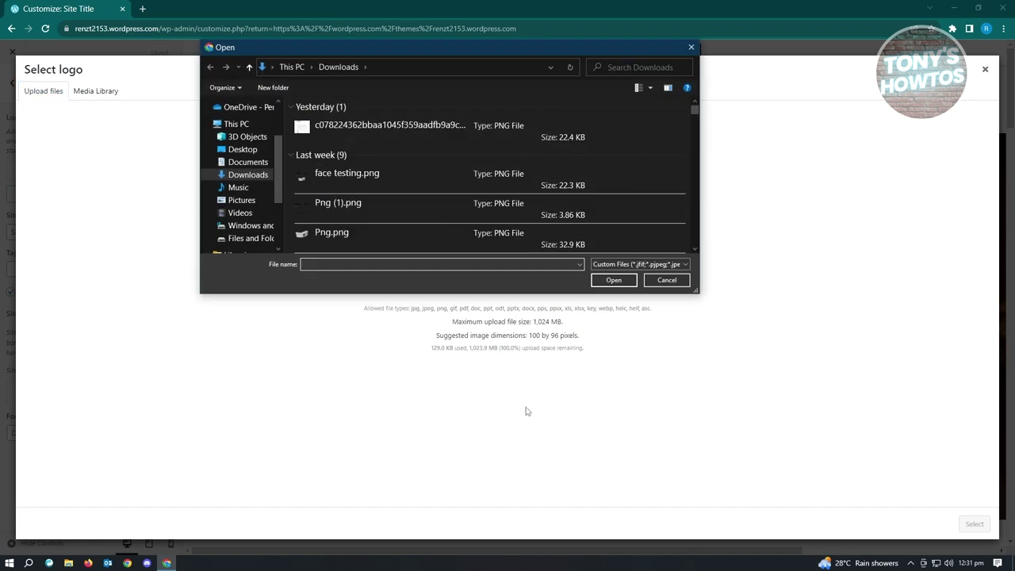
scroll(422, 212, down, 5)
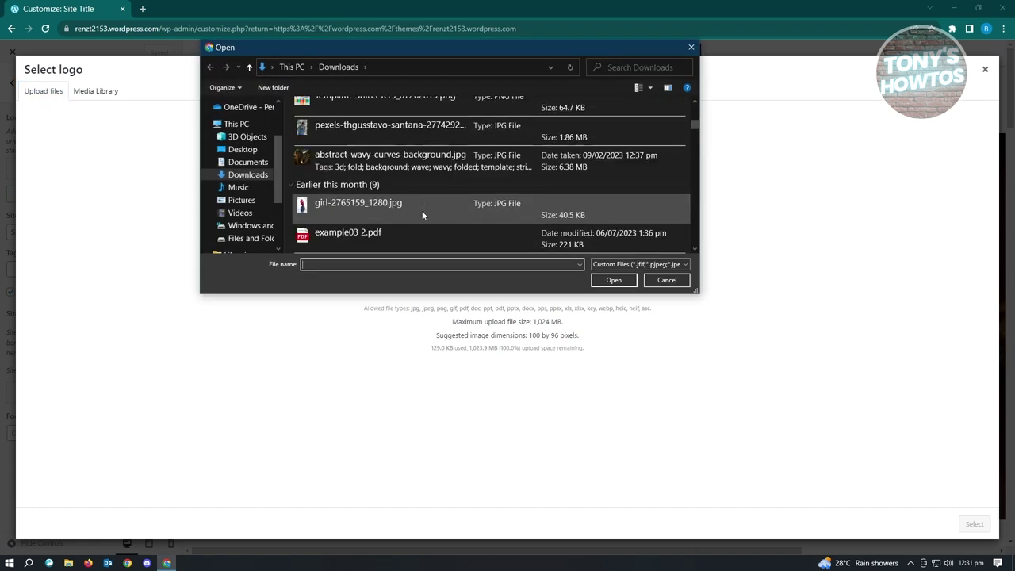
scroll(538, 215, down, 10)
scroll(538, 214, down, 12)
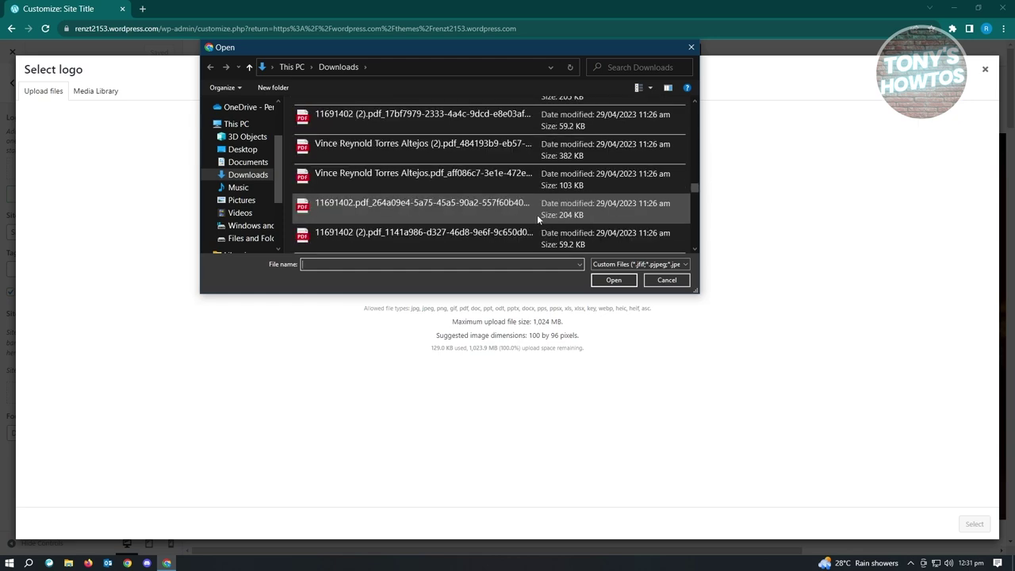
scroll(537, 214, down, 3)
click(340, 118)
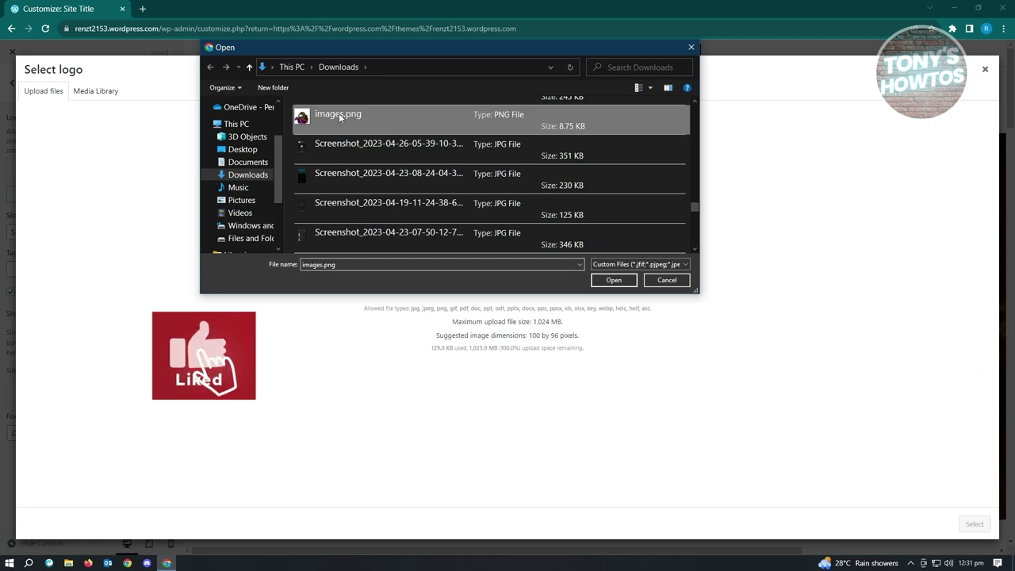
click(614, 280)
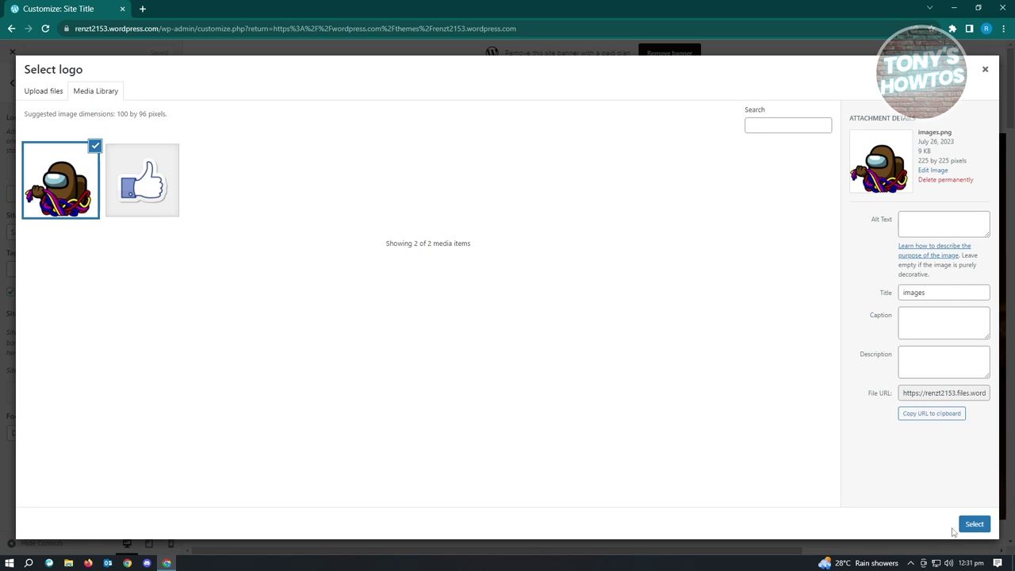
double_click(935, 293)
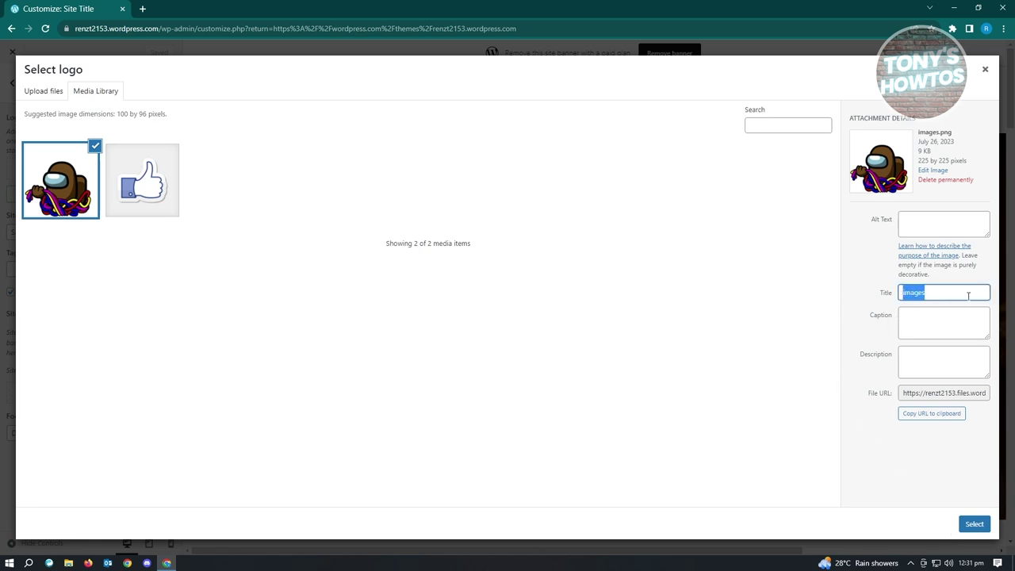
click(925, 221)
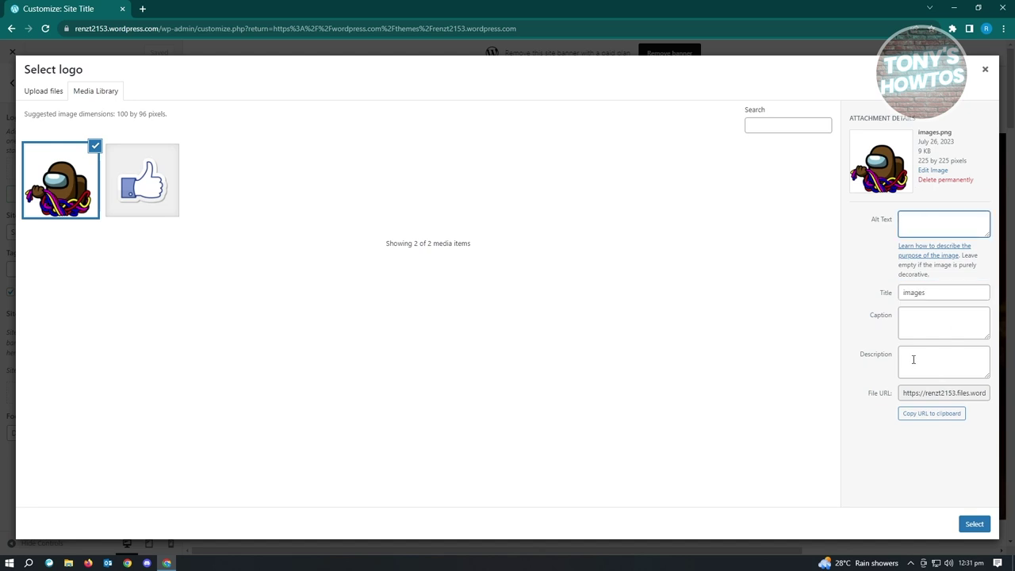
click(924, 326)
click(926, 371)
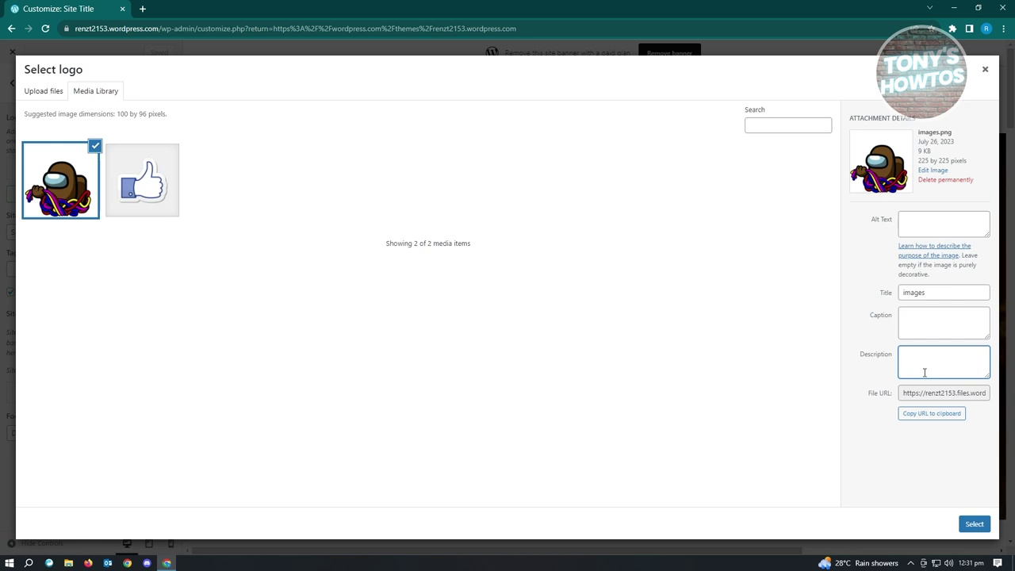
drag(901, 394, 971, 403)
click(773, 392)
click(973, 524)
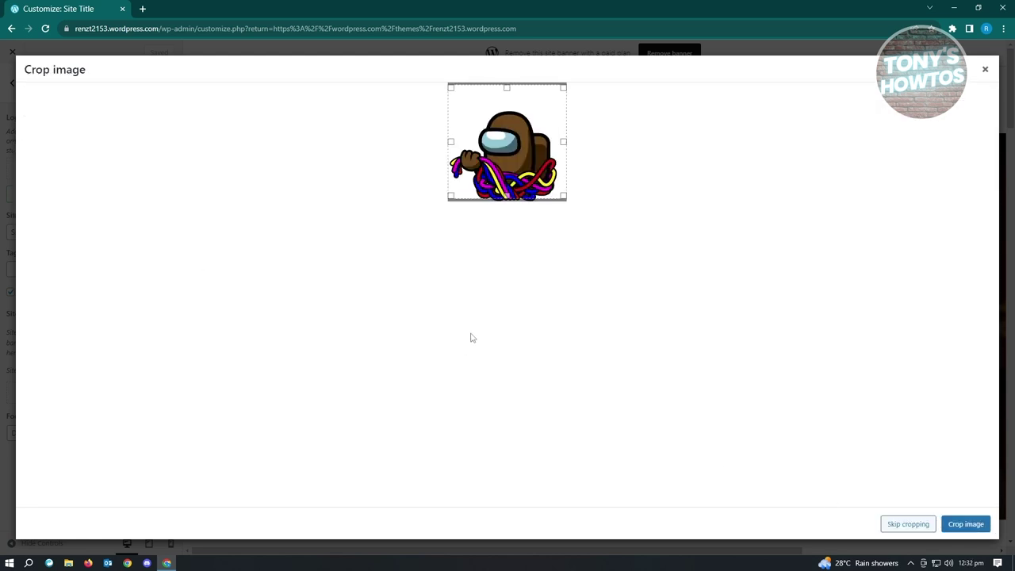
- Crop the left, right and top edges of images.png into the site logo and save
drag(452, 194, 453, 209)
drag(566, 105, 560, 105)
drag(505, 87, 506, 105)
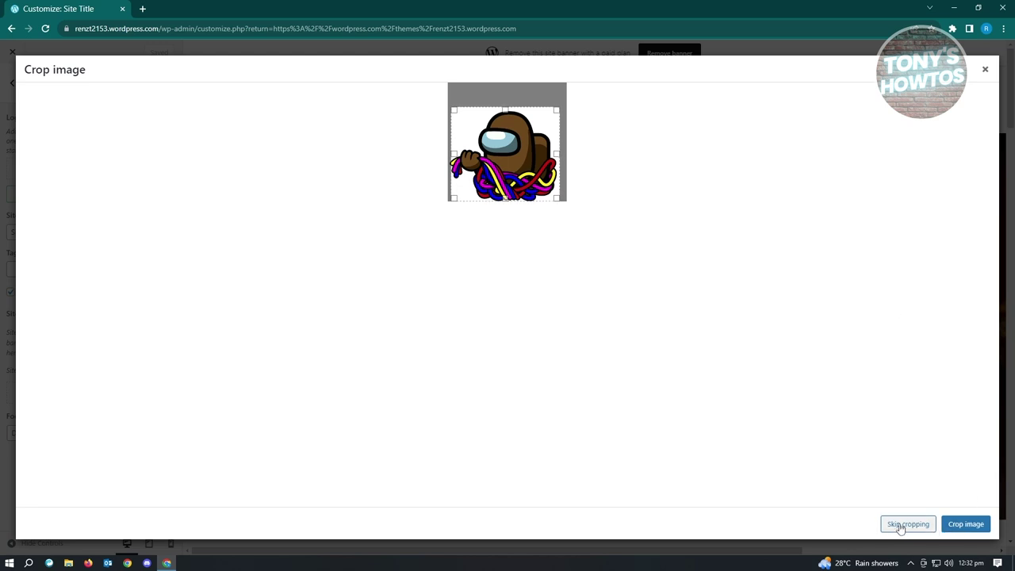
click(973, 531)
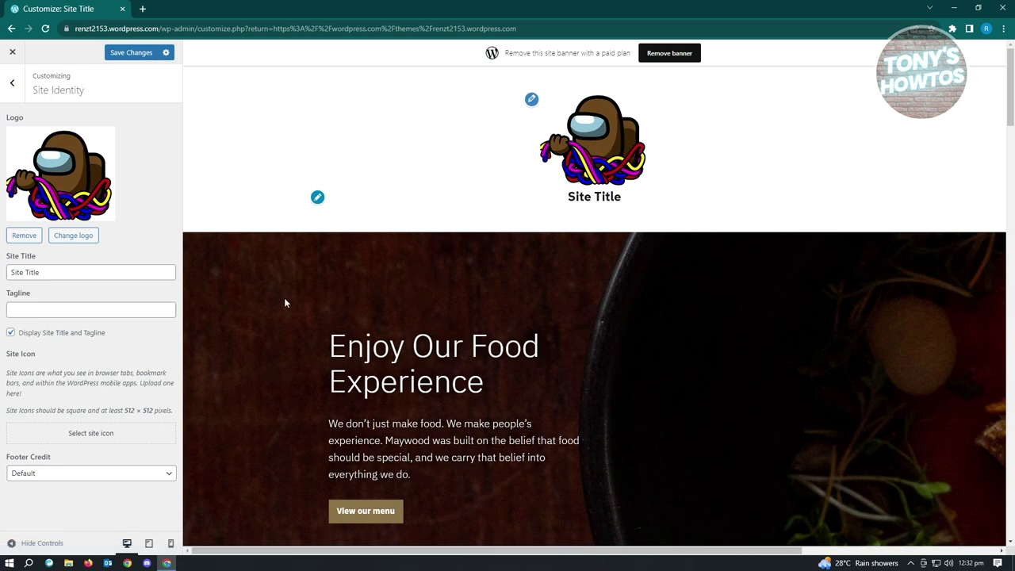
click(132, 54)
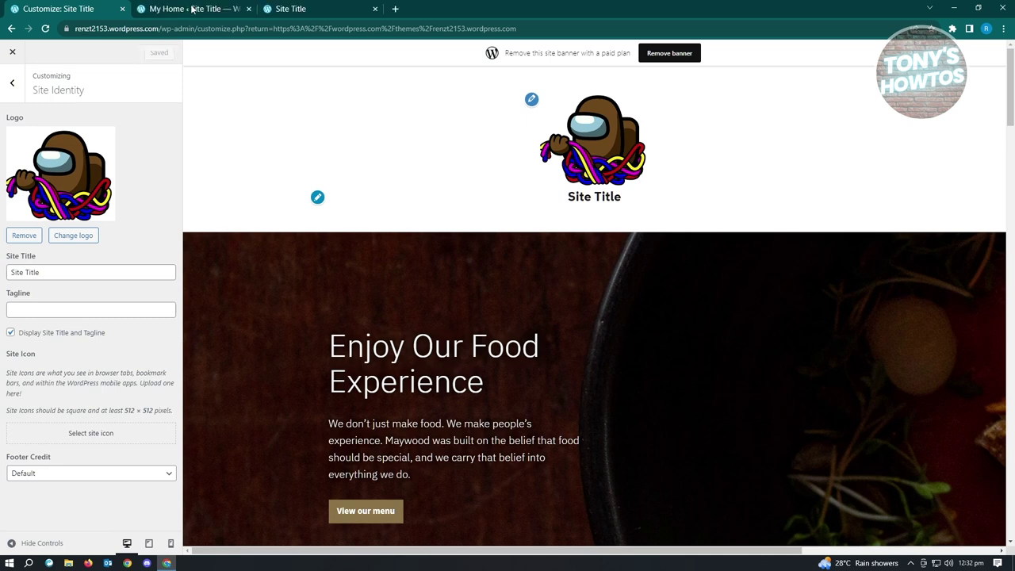
- Visit the live Morden Mountain Movers site from My Home and open its page context menu
click(192, 10)
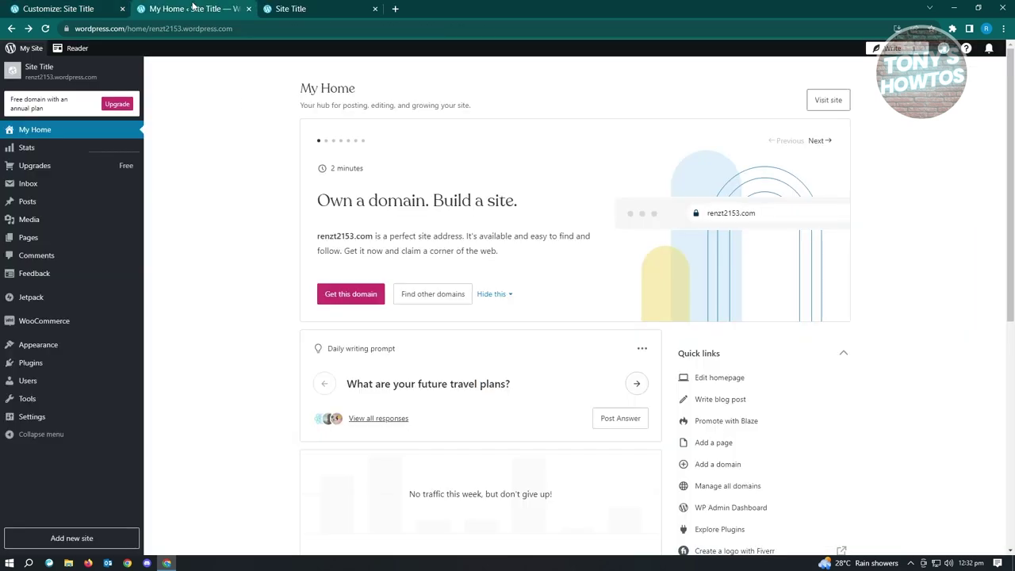
click(828, 101)
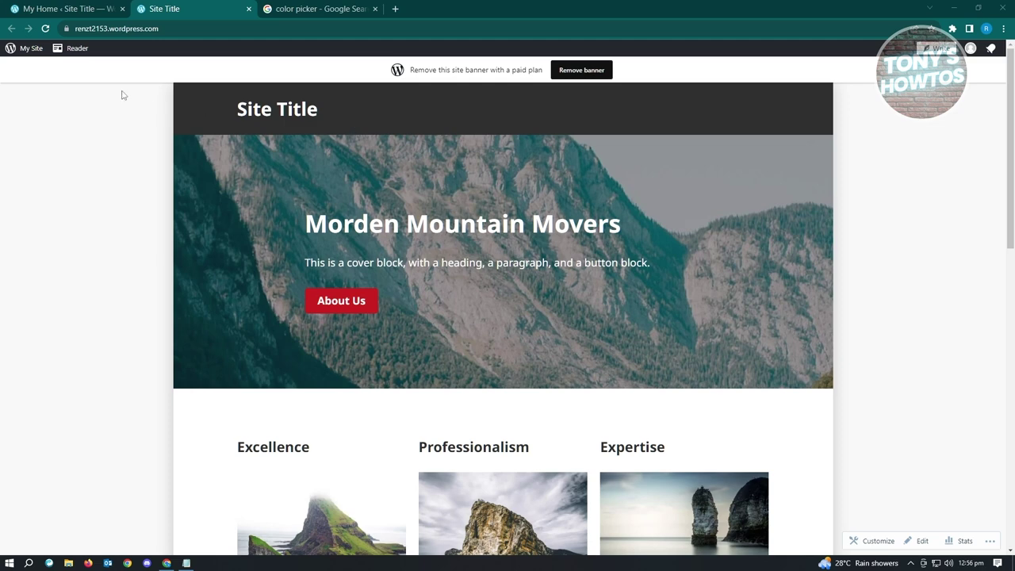
click(57, 8)
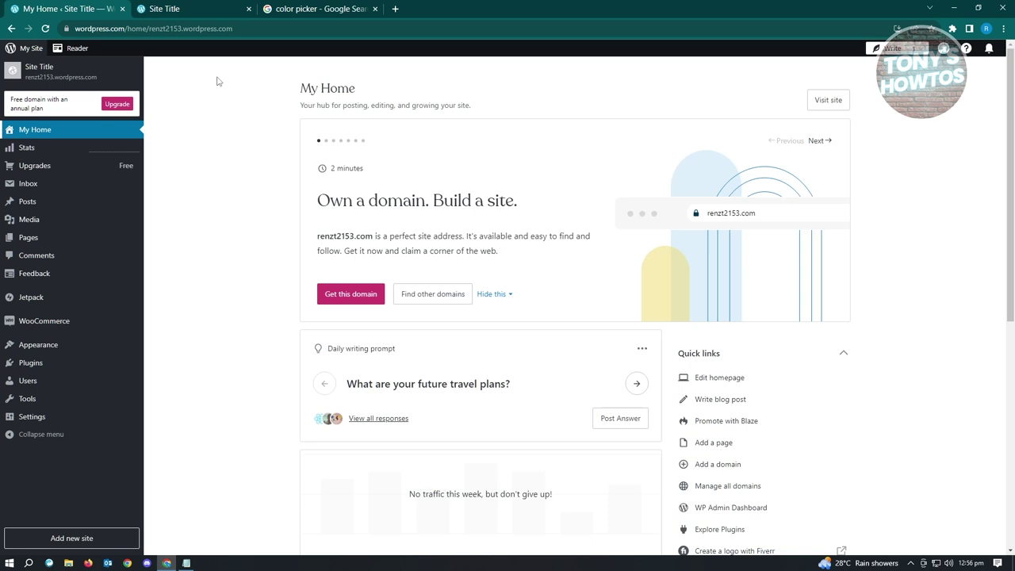
click(190, 8)
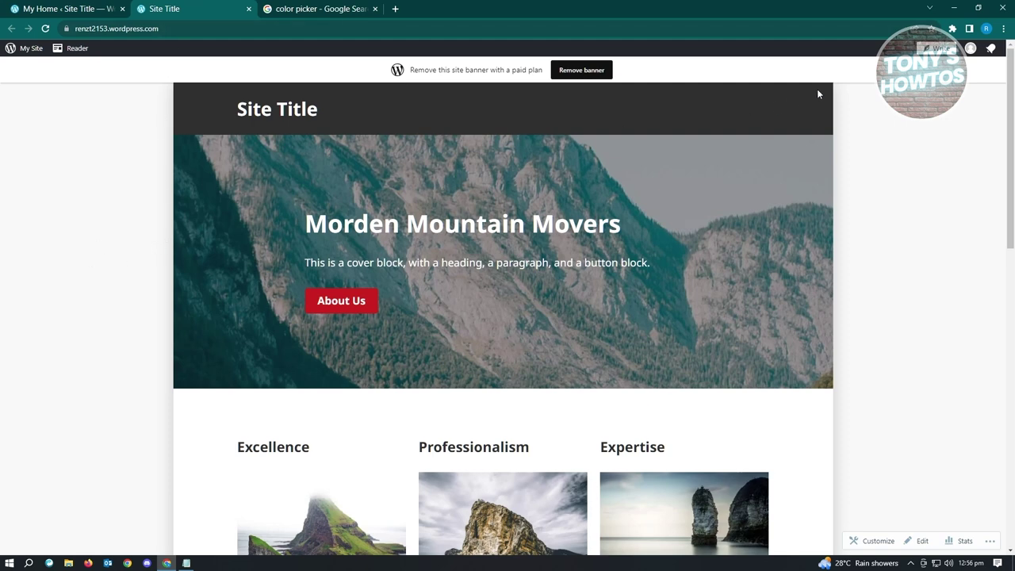
right_click(867, 97)
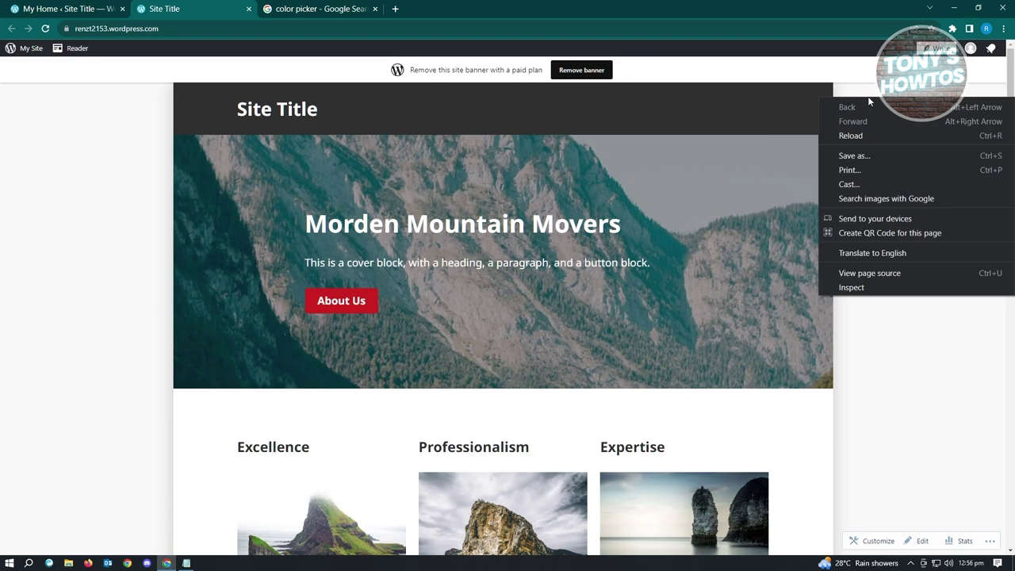
- Inspect the site header in DevTools and begin a new property in the #masthead rule
click(863, 287)
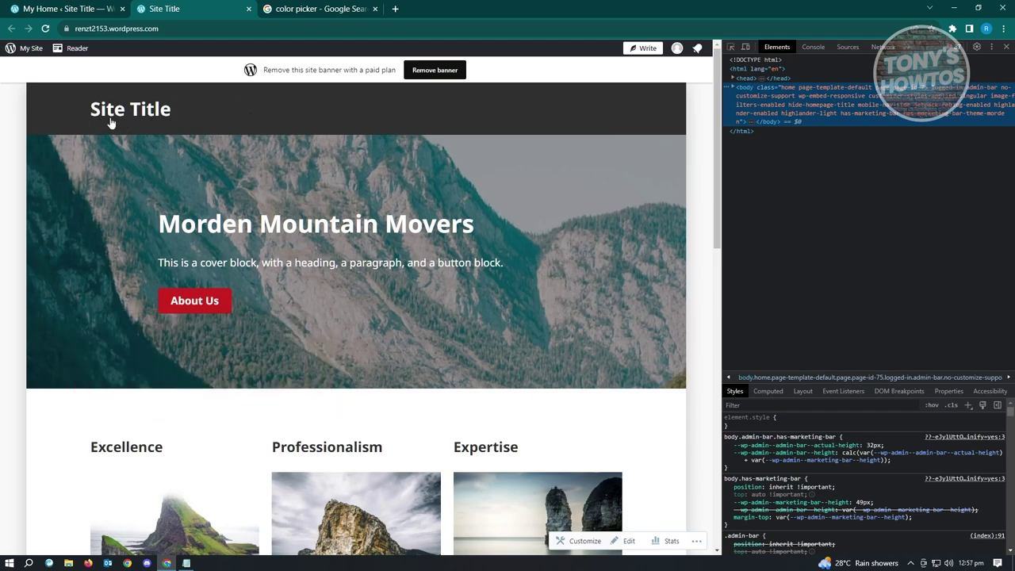
click(731, 50)
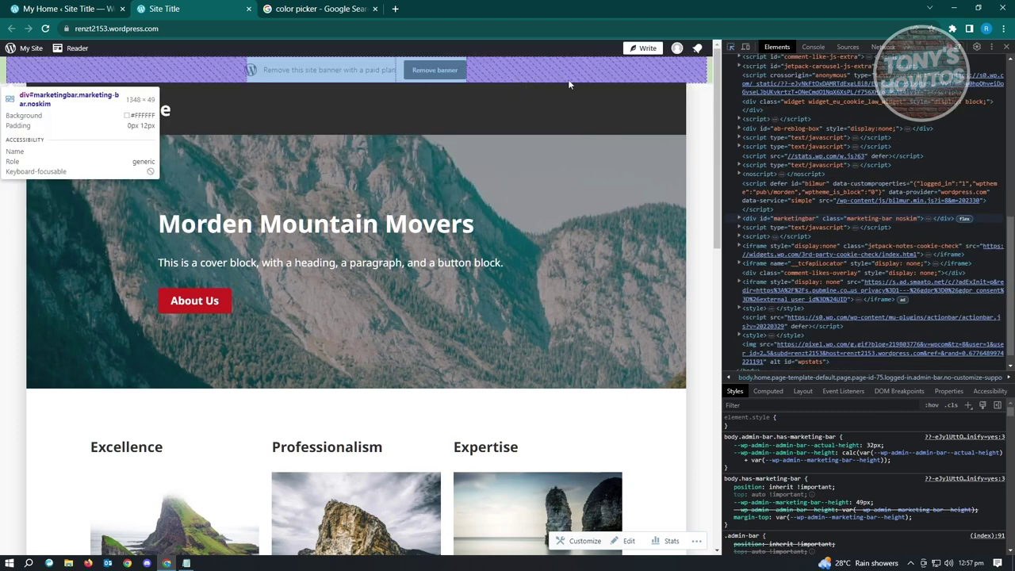
click(611, 95)
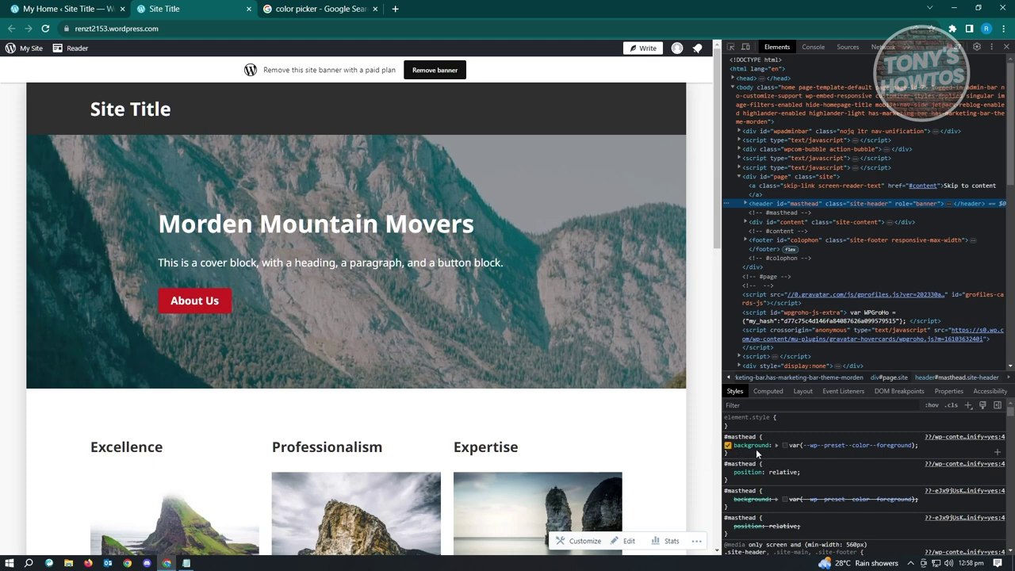
click(931, 446)
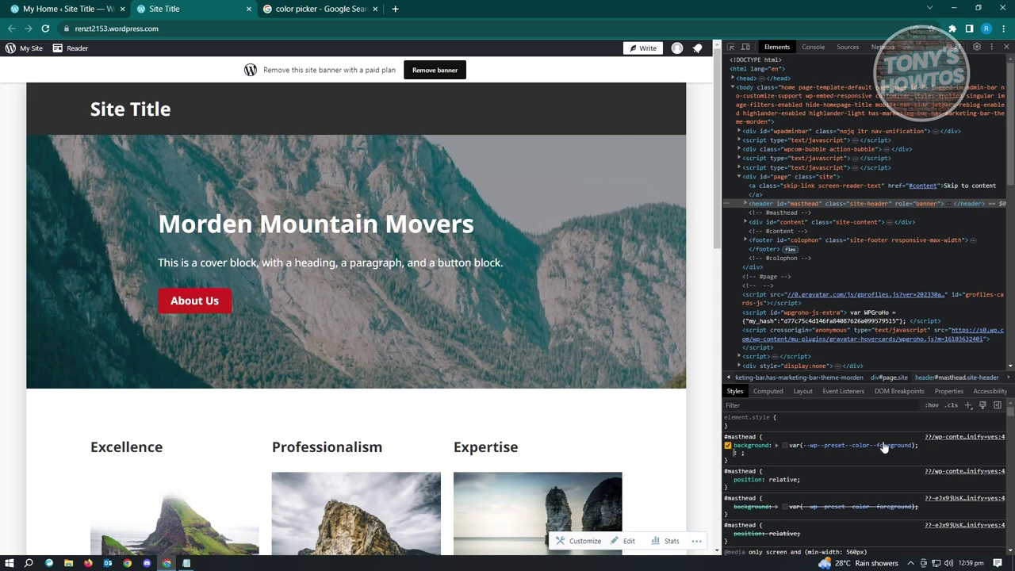
click(187, 563)
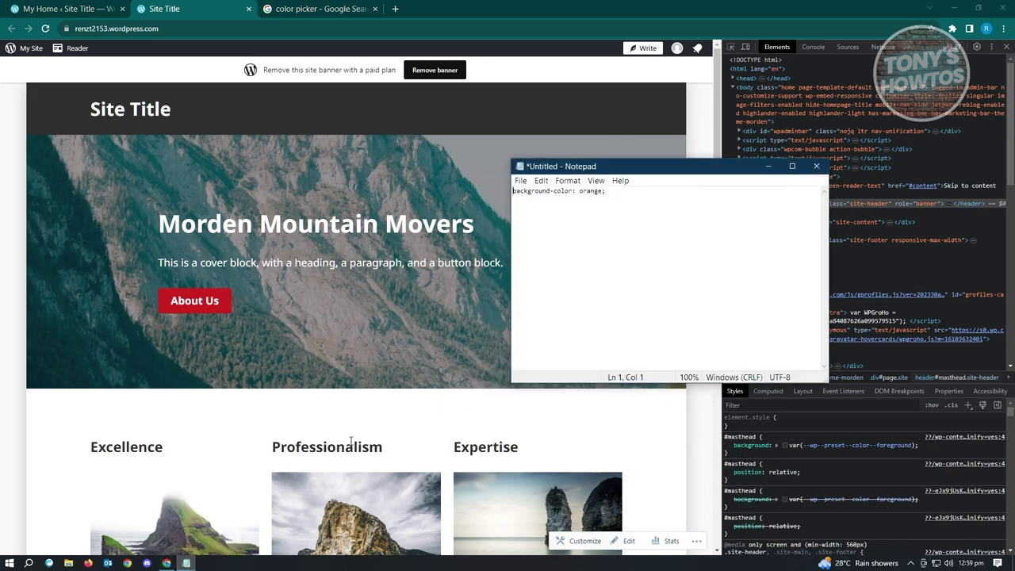
- Select the 'background-color: orange;' line in the Notepad notes
drag(624, 169, 537, 154)
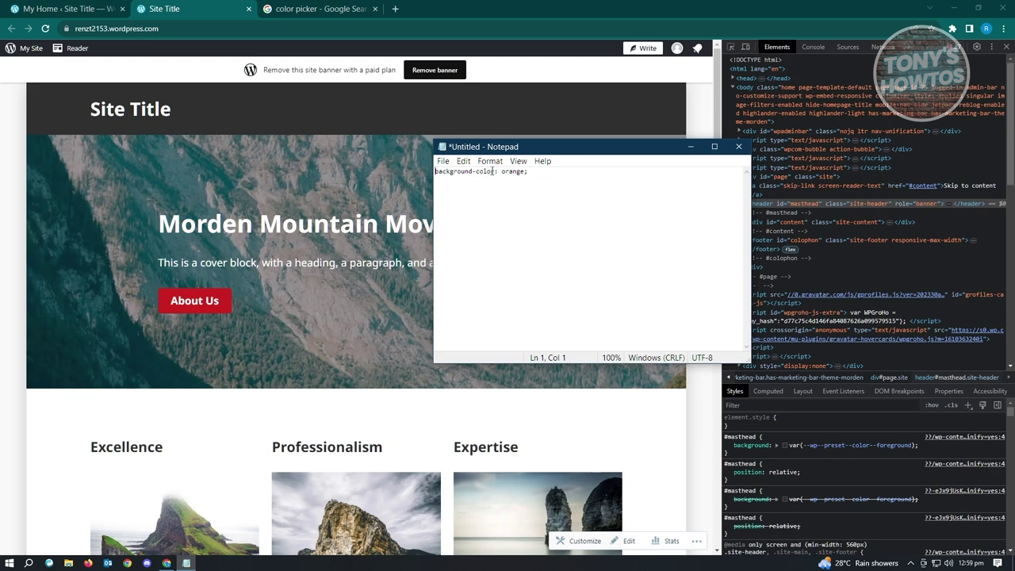
click(537, 171)
drag(537, 171, 416, 163)
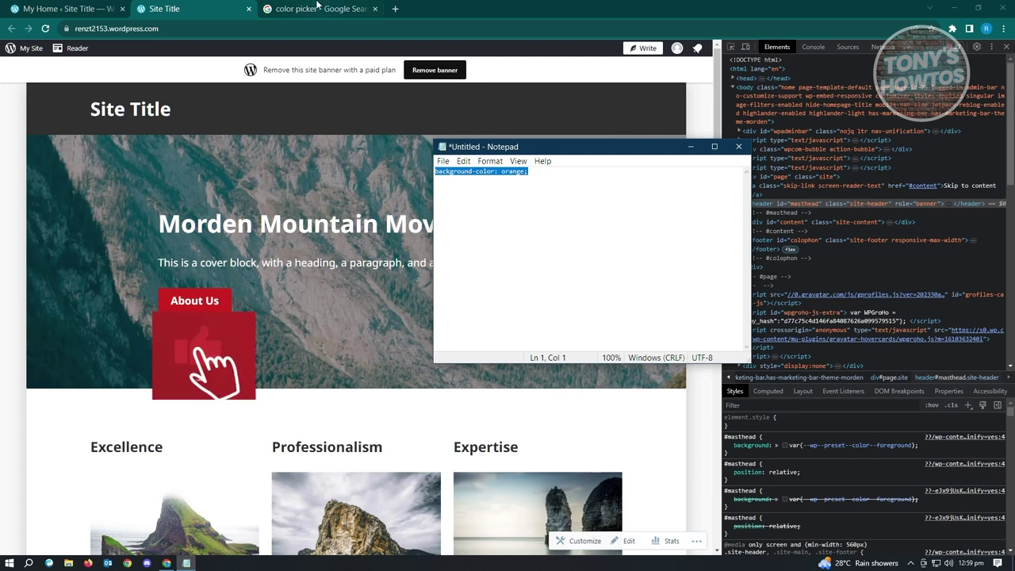
- Pick the gold shade #dbae30 in Google's colour picker and select its hex code
click(316, 8)
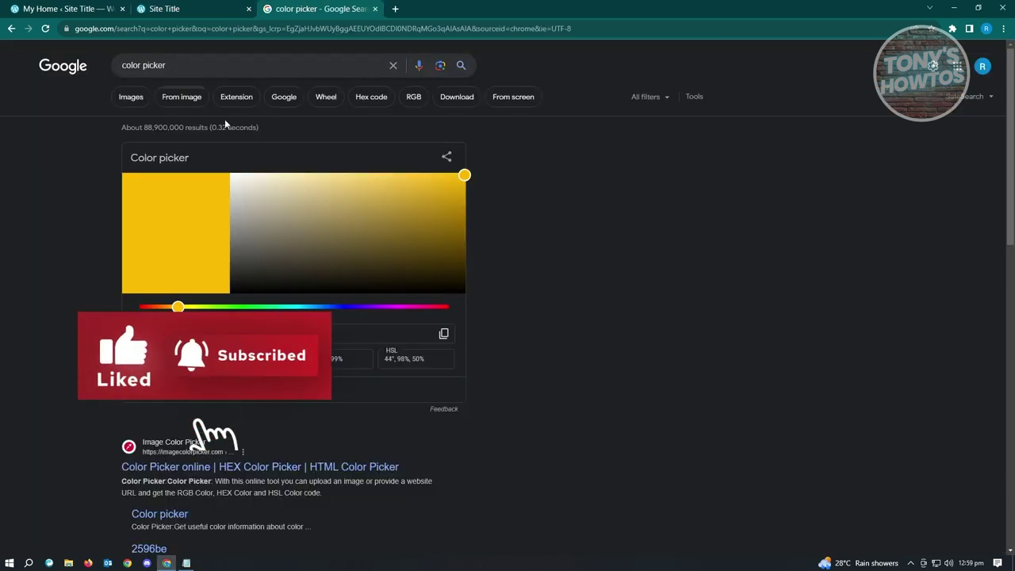
click(240, 335)
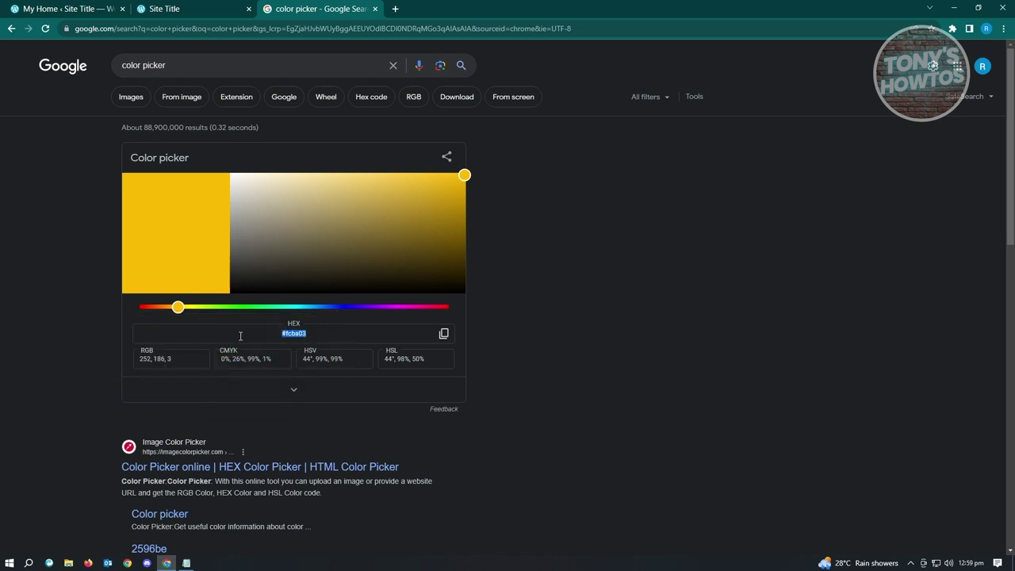
drag(372, 198, 416, 191)
click(240, 332)
key(ctrl+c)
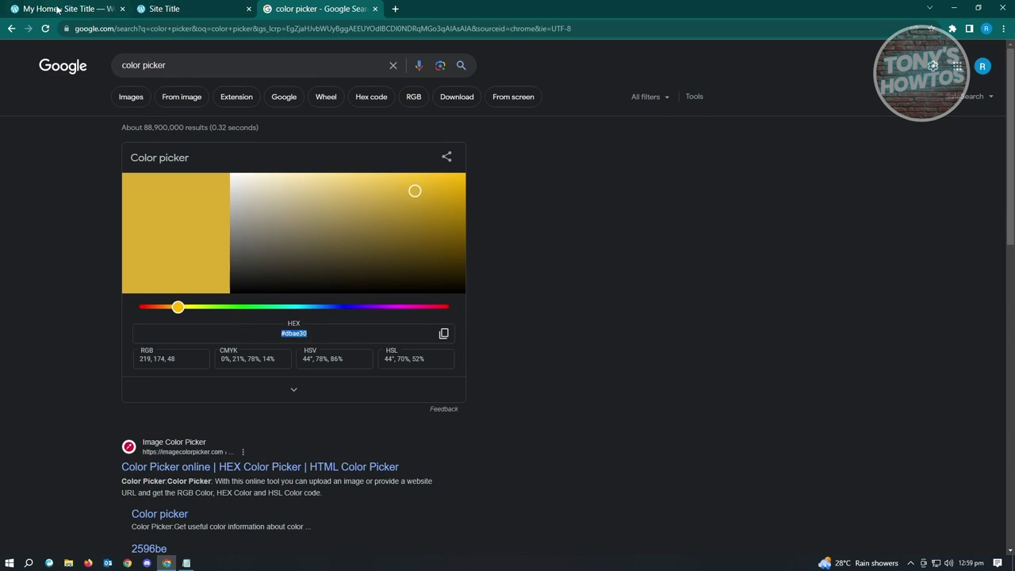
click(193, 7)
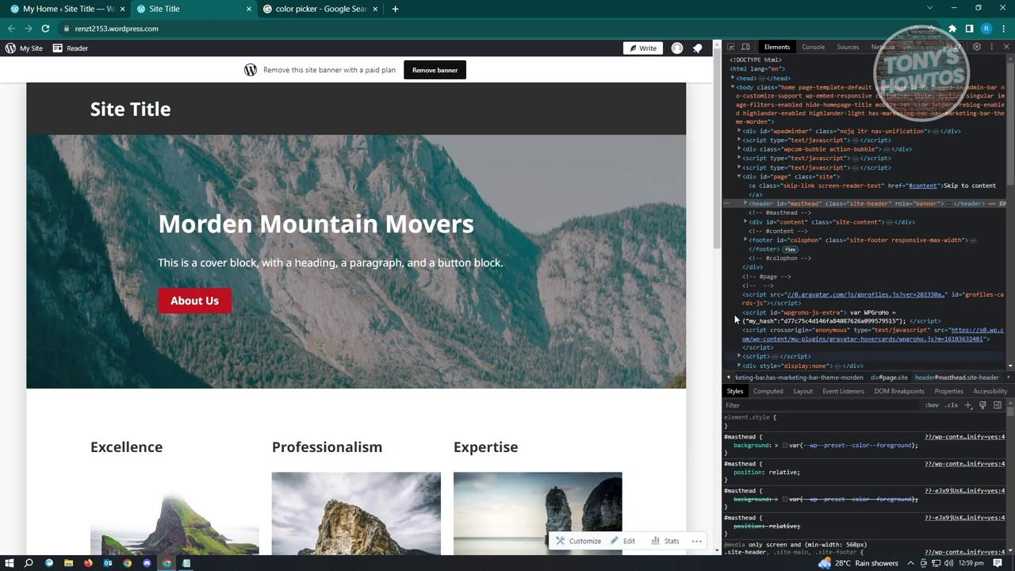
- Change the Notepad line to 'background-color: #dbae30;' and select it for copying
click(185, 562)
click(527, 184)
drag(501, 174, 524, 174)
key(ctrl+v)
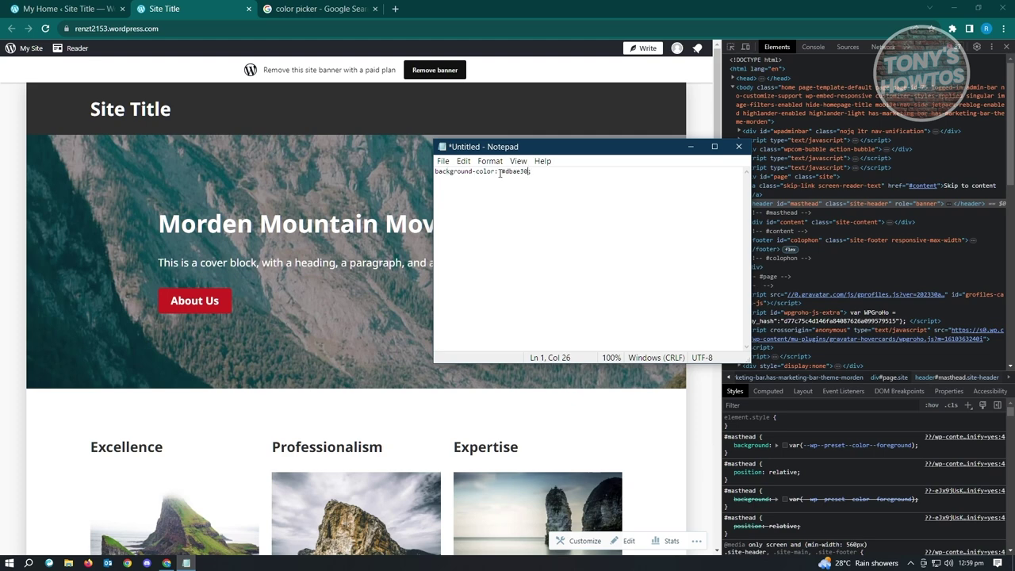
drag(498, 173, 426, 165)
key(ctrl+c)
click(498, 172)
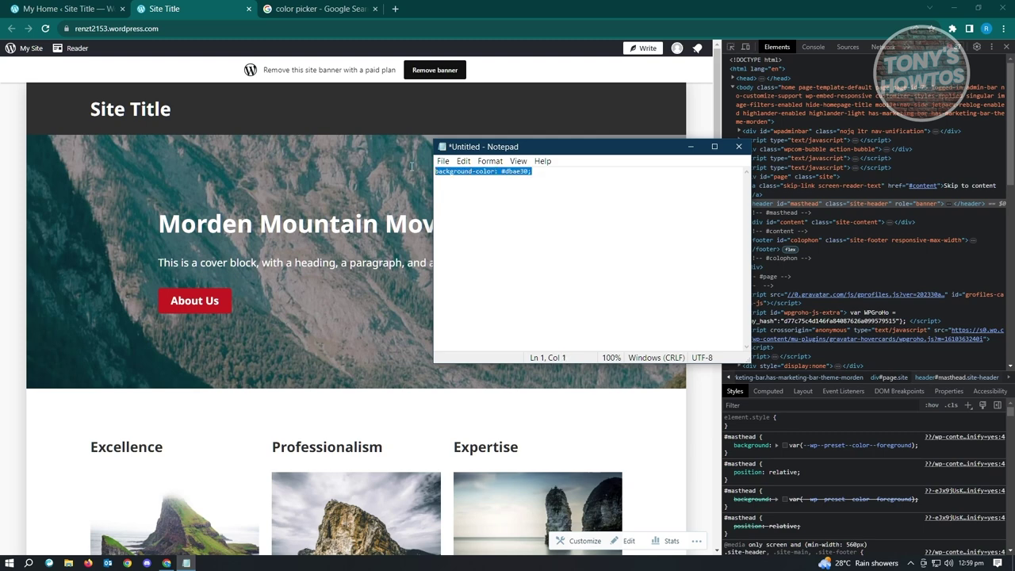
- Add background-color: #dbae30 to the #masthead rule and discard the leftover blank property
click(757, 449)
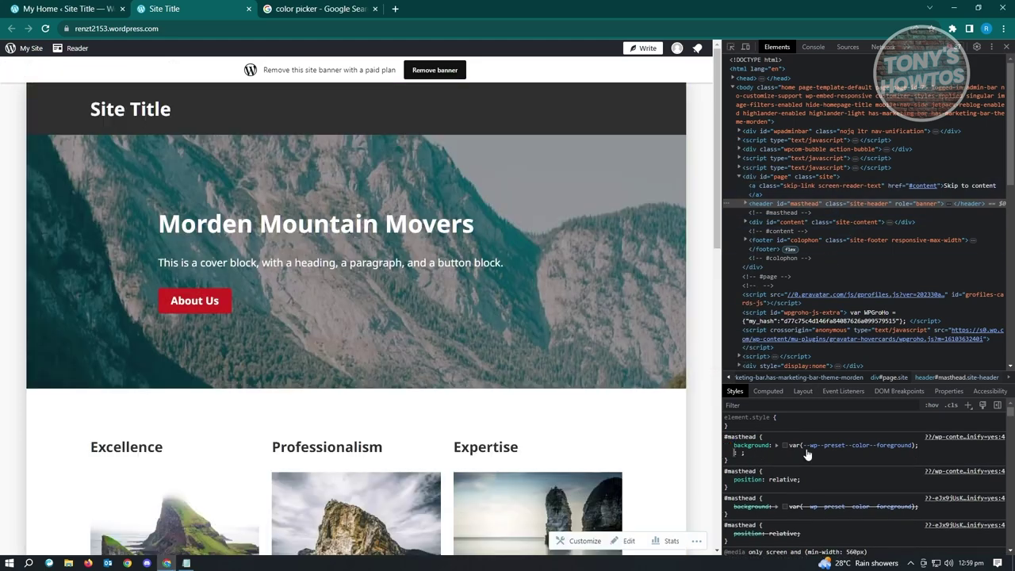
key(ctrl+v)
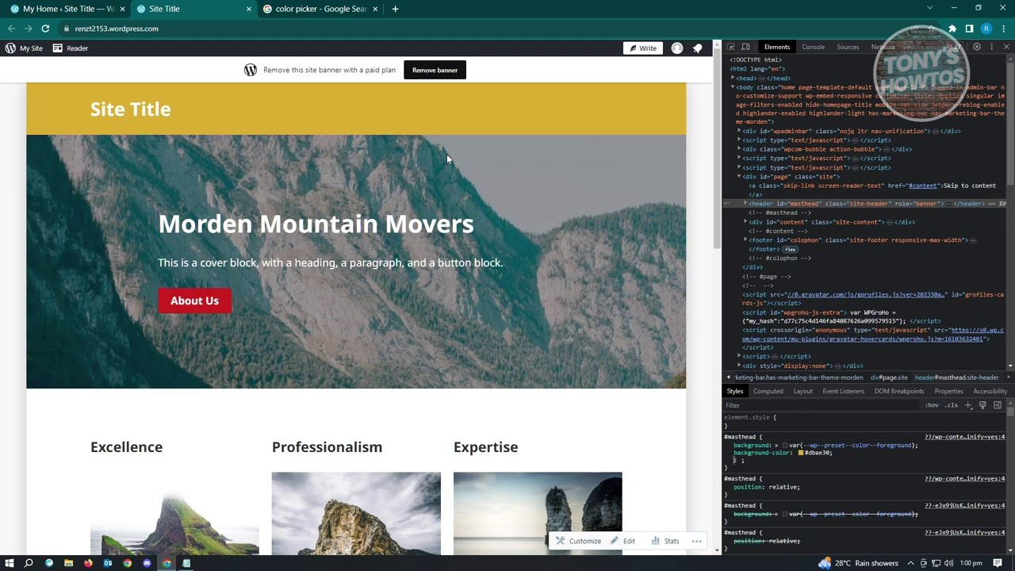
click(738, 467)
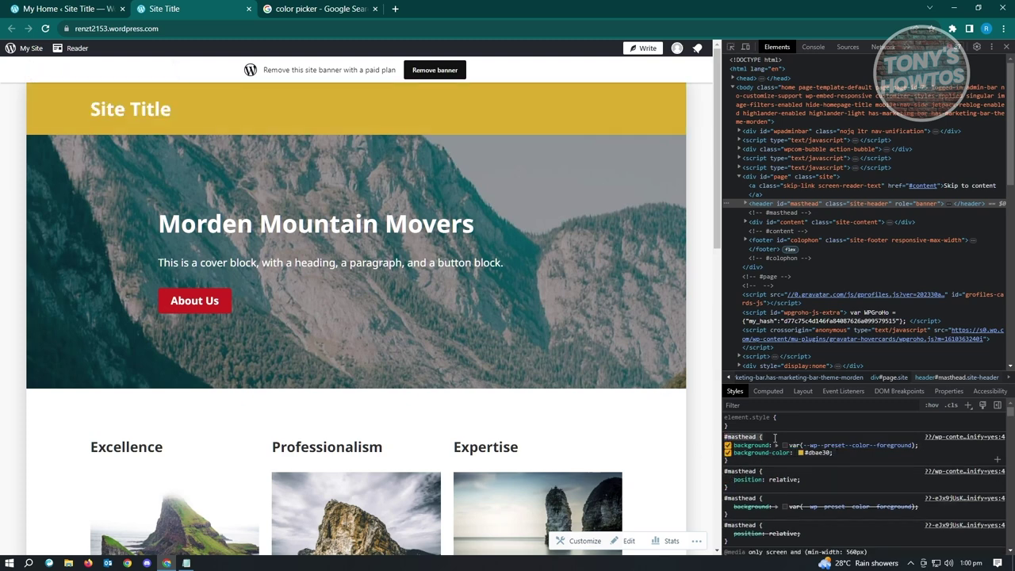
- Paste the #masthead rule into Notepad and delete its background var line, leaving background-color #dbae30
click(840, 446)
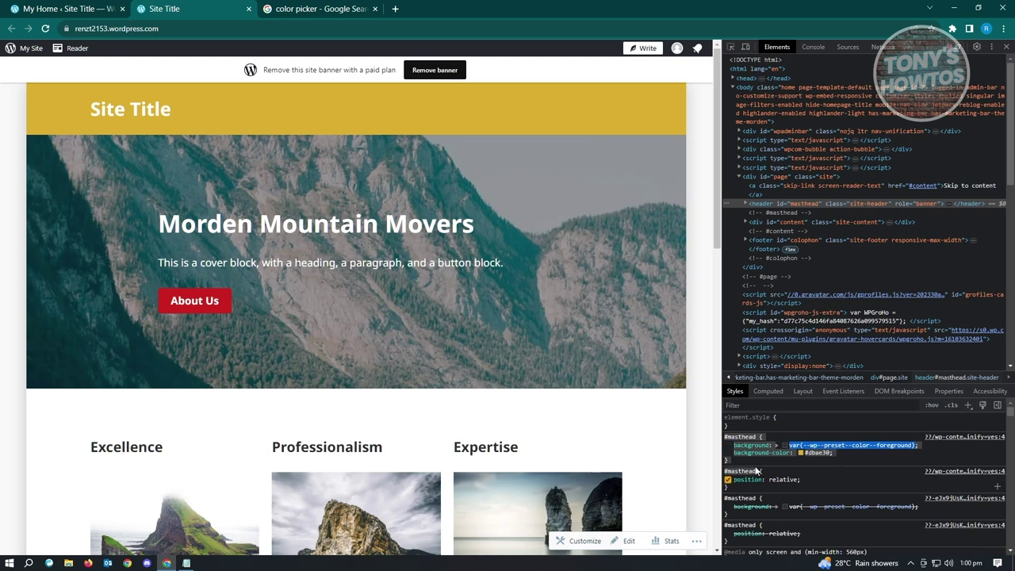
click(185, 563)
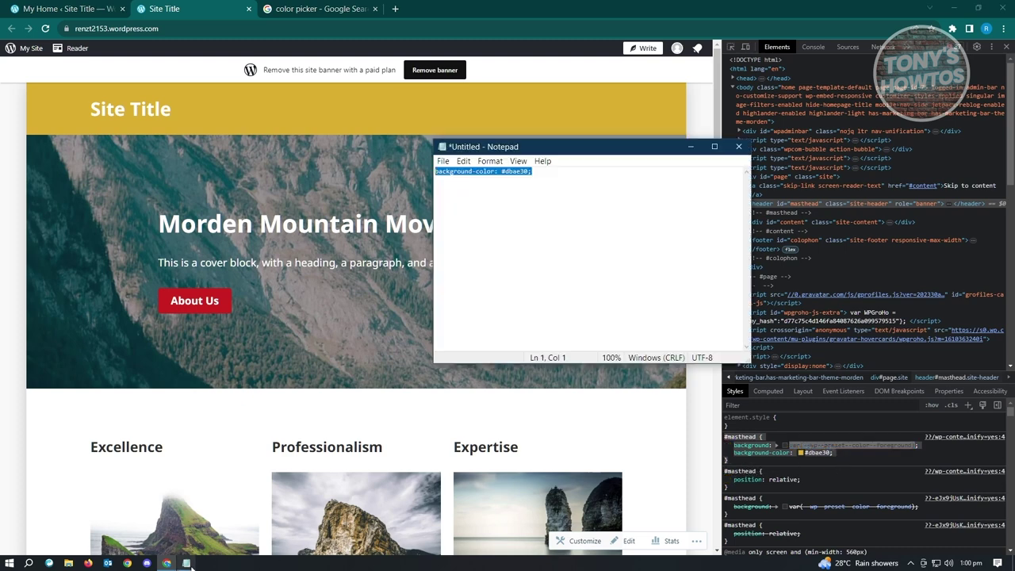
text(#masthead {     background: var(--wp--preset--color--foreground);     background-color: #dbae30; })
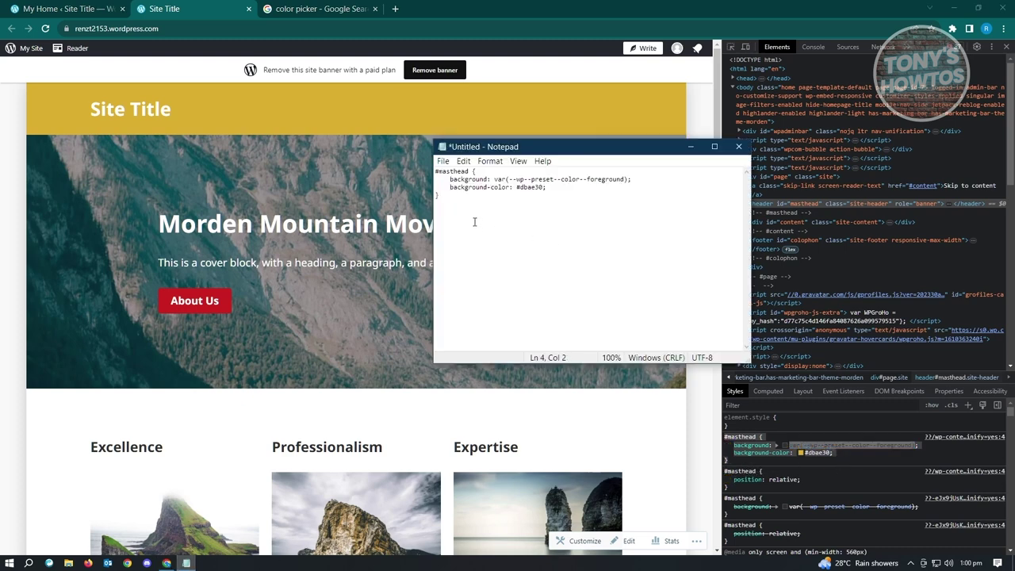
drag(547, 187, 448, 187)
drag(640, 181, 434, 179)
key(BackSpace)
key(BackSpace)
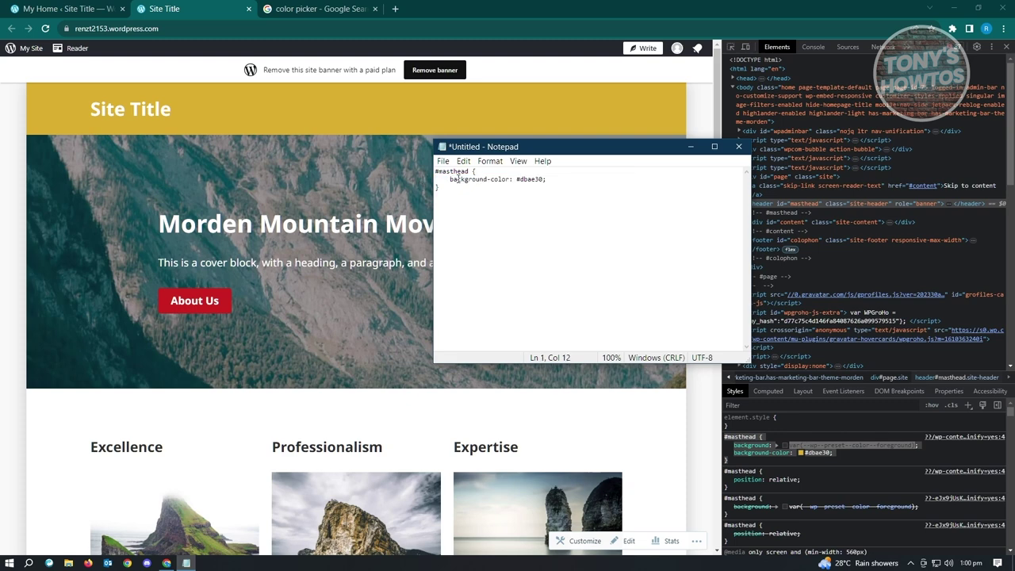
key(ctrl+a)
click(586, 189)
click(68, 8)
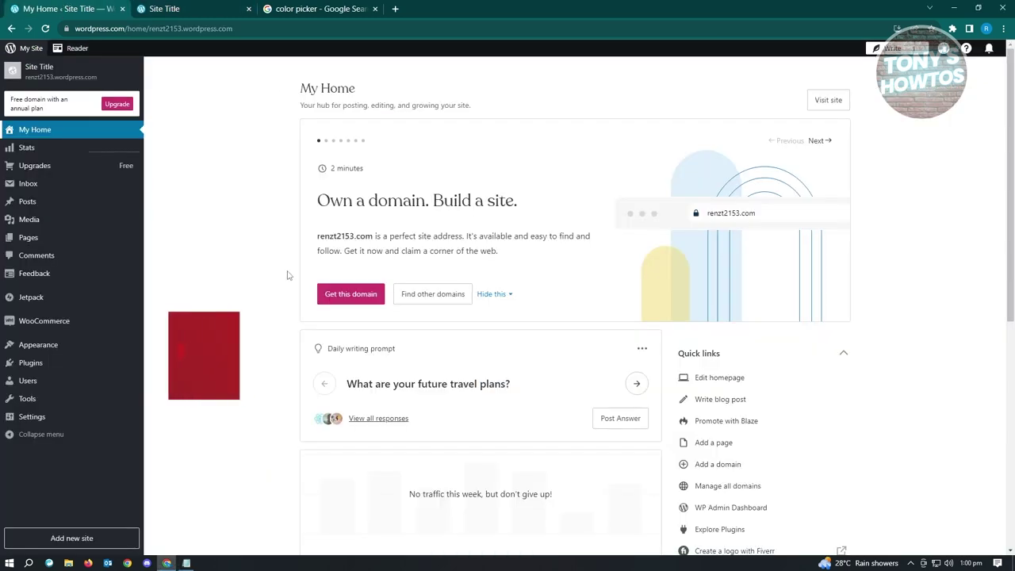
click(56, 350)
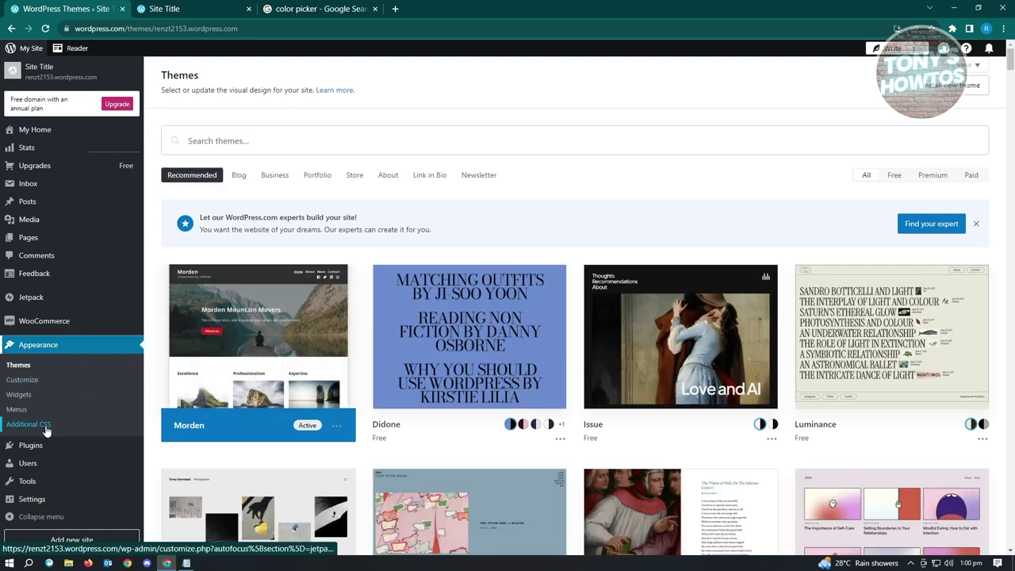
click(46, 426)
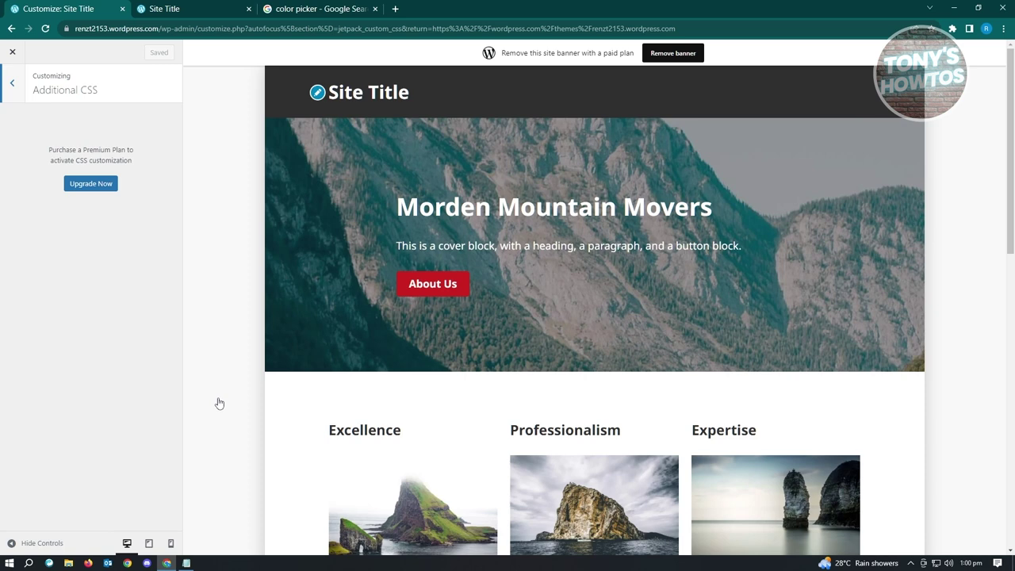
click(88, 184)
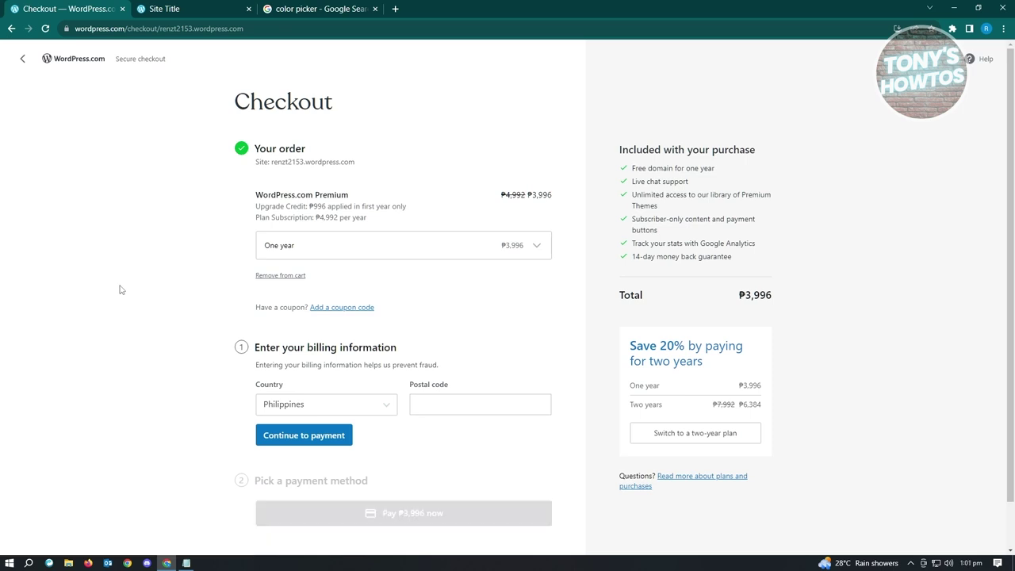
click(11, 29)
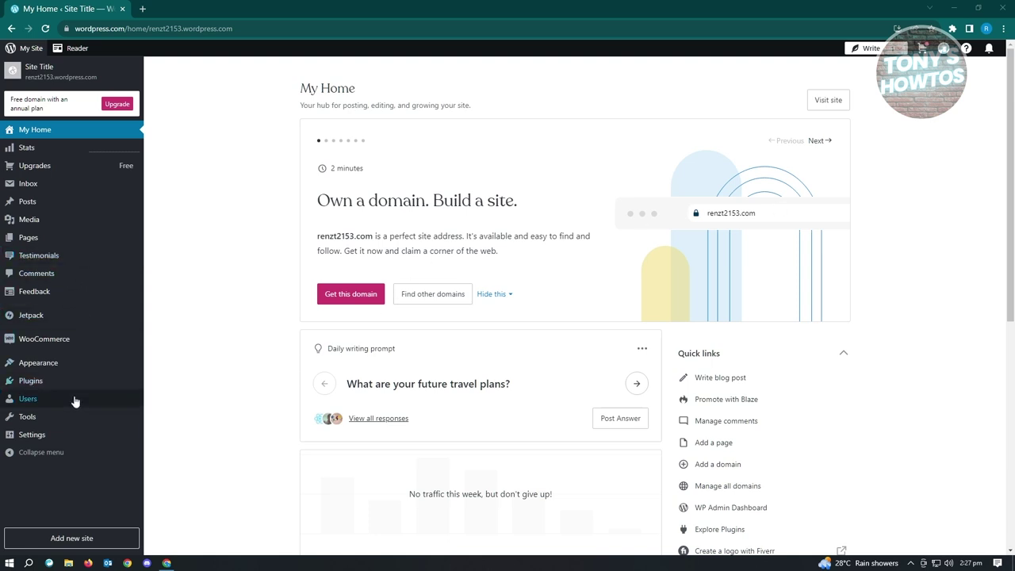
- Go to Appearance > Themes, glance at Menus, then return to the Themes listing
click(50, 365)
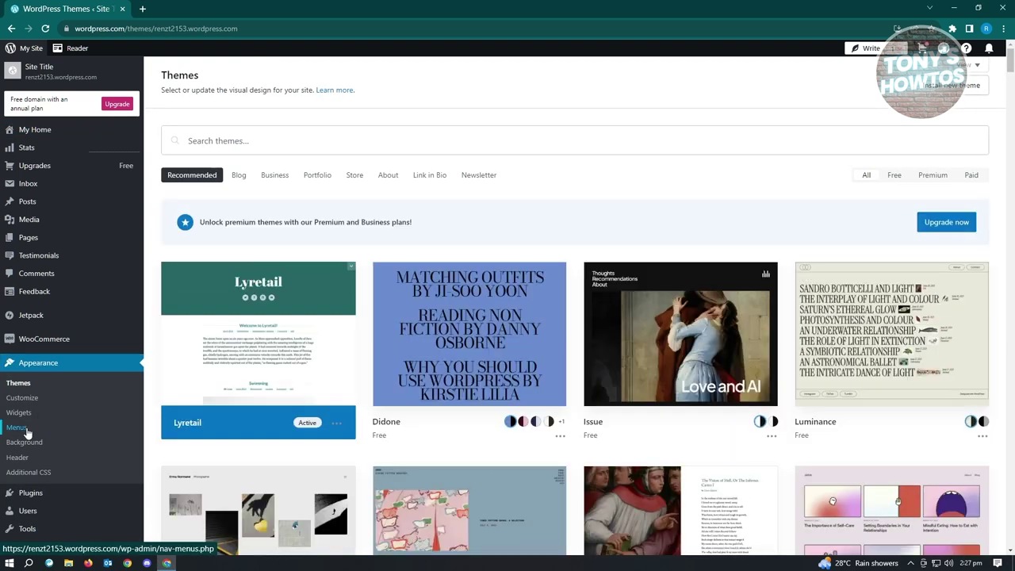
click(23, 428)
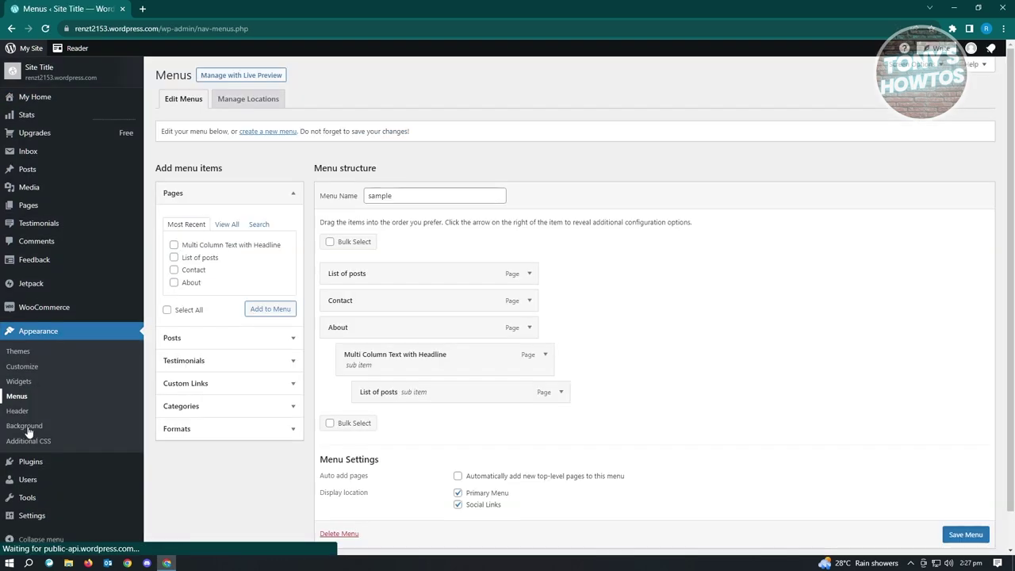
scroll(603, 417, down, 2)
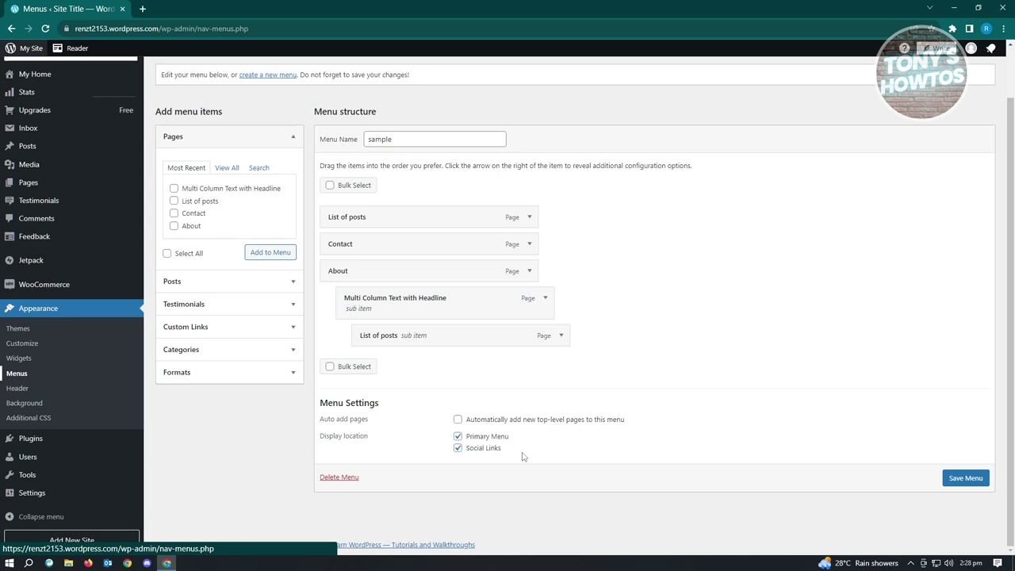
click(48, 333)
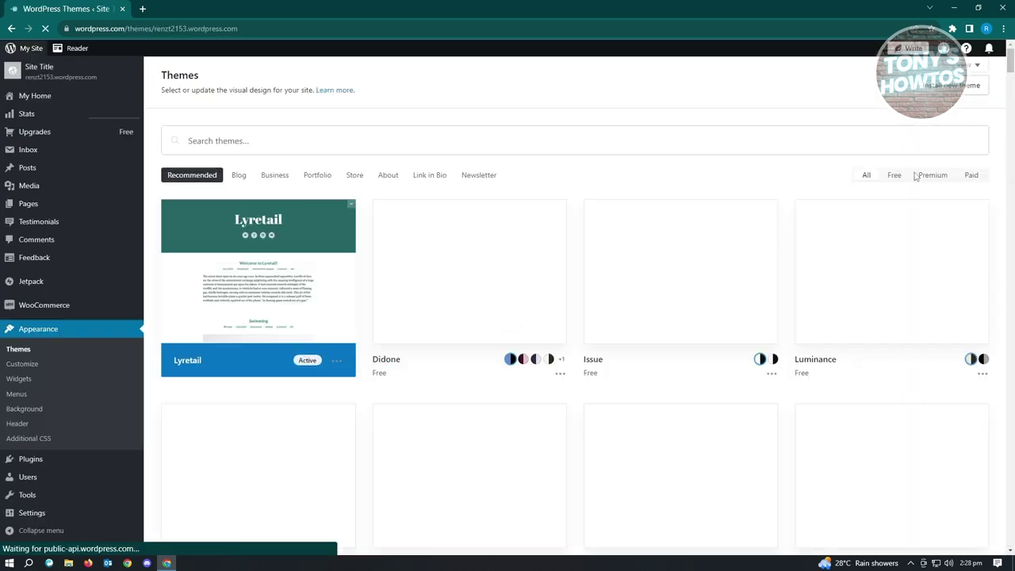
- Filter the theme listing to Free and Business designs
click(894, 174)
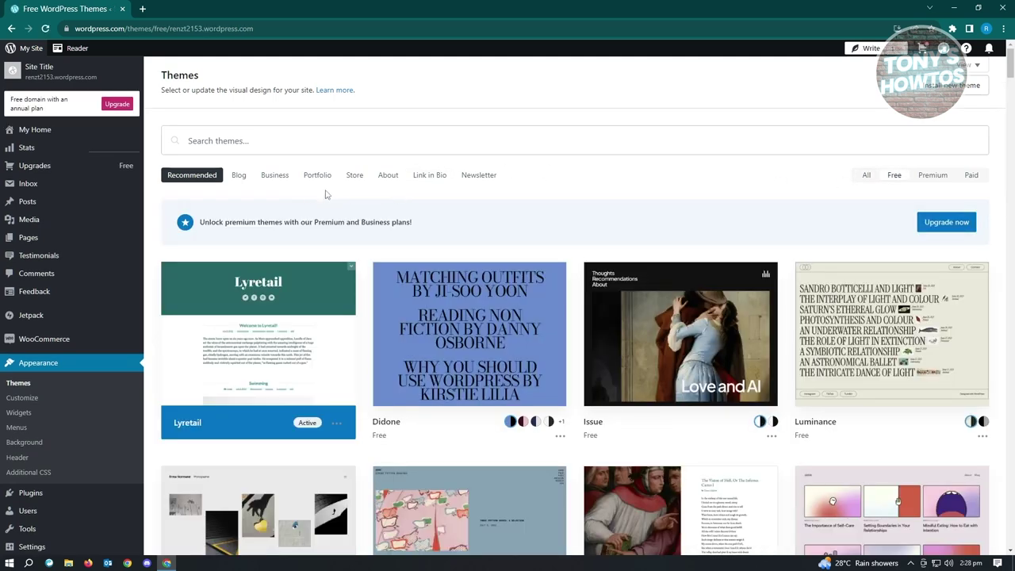
click(274, 174)
drag(1004, 114, 1001, 415)
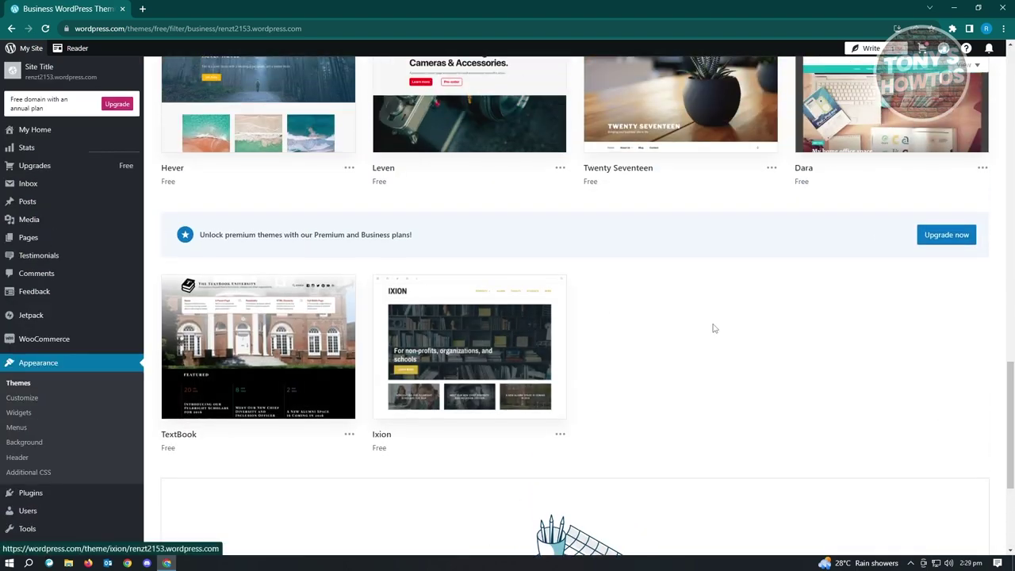
- Activate Ixion, confirming the homepage replacement, and open it in the Customizer
click(436, 315)
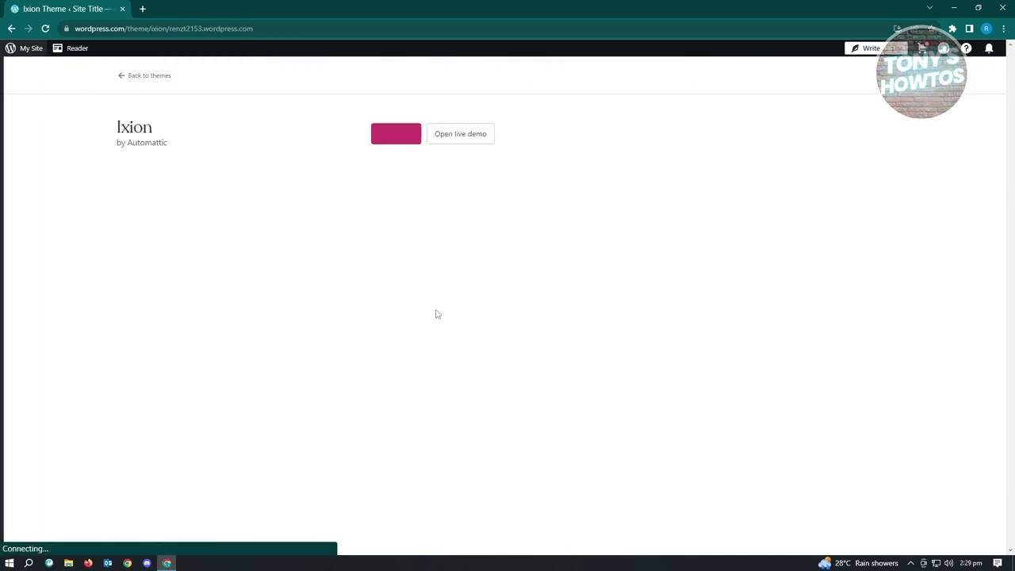
click(367, 138)
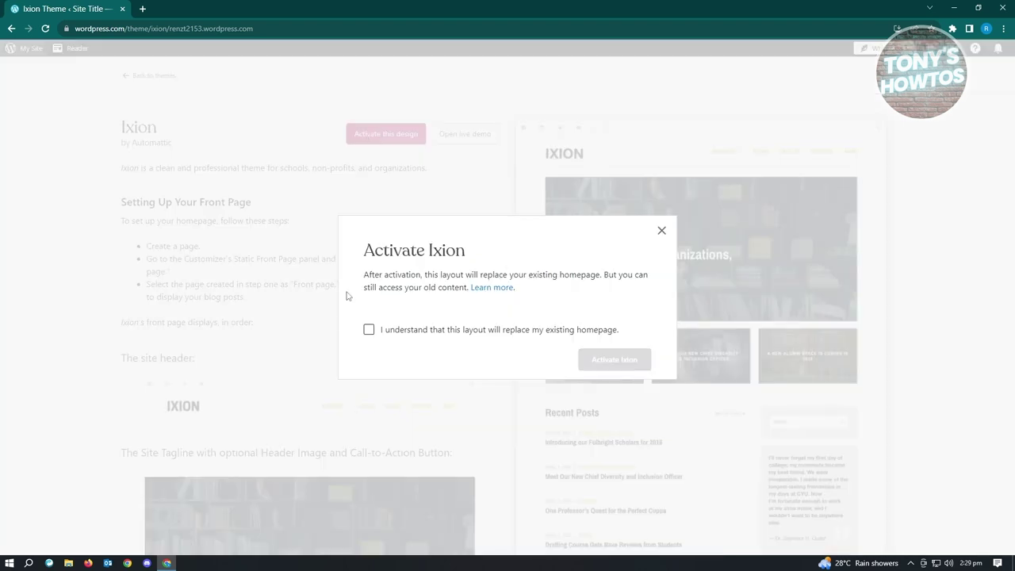
click(368, 329)
click(630, 366)
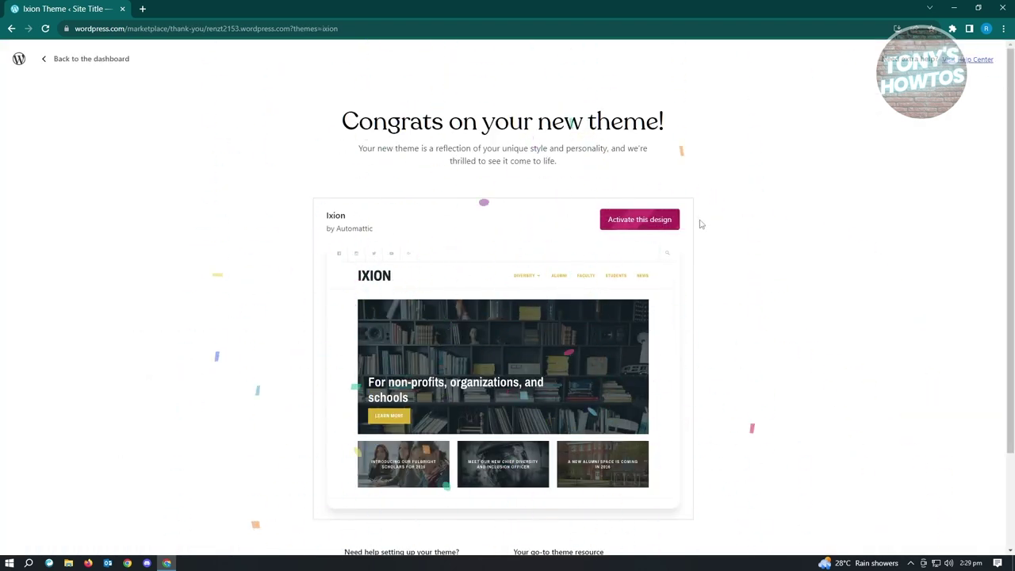
click(585, 223)
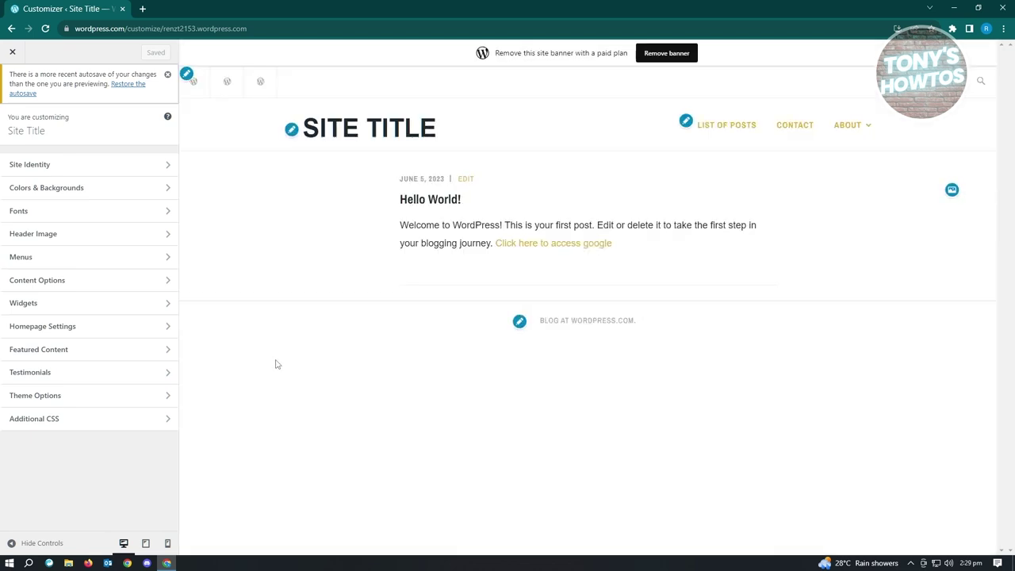
- Open Widgets > Footer 1, dismiss the block widgets welcome, and show the block inserter
click(72, 304)
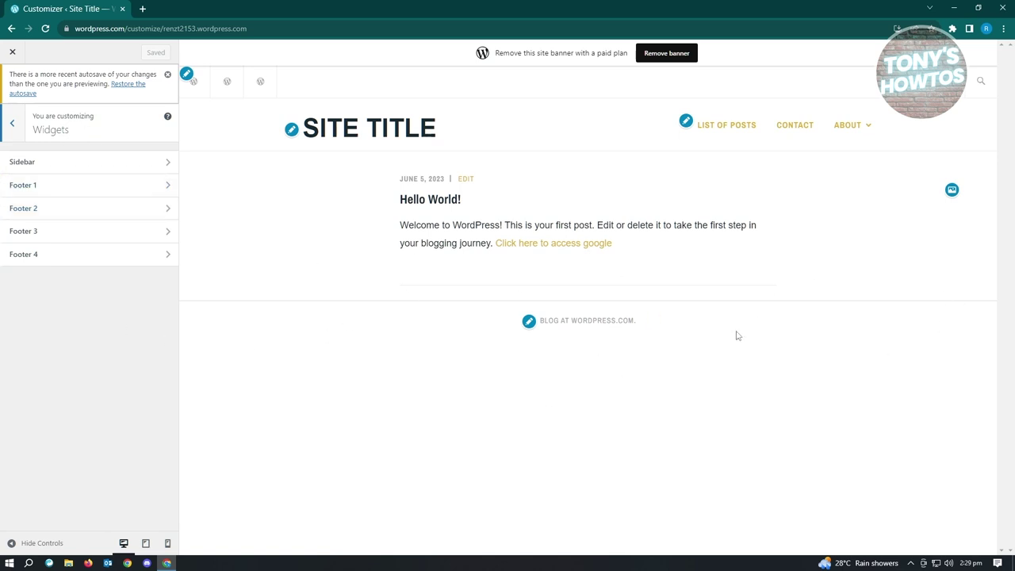
click(84, 187)
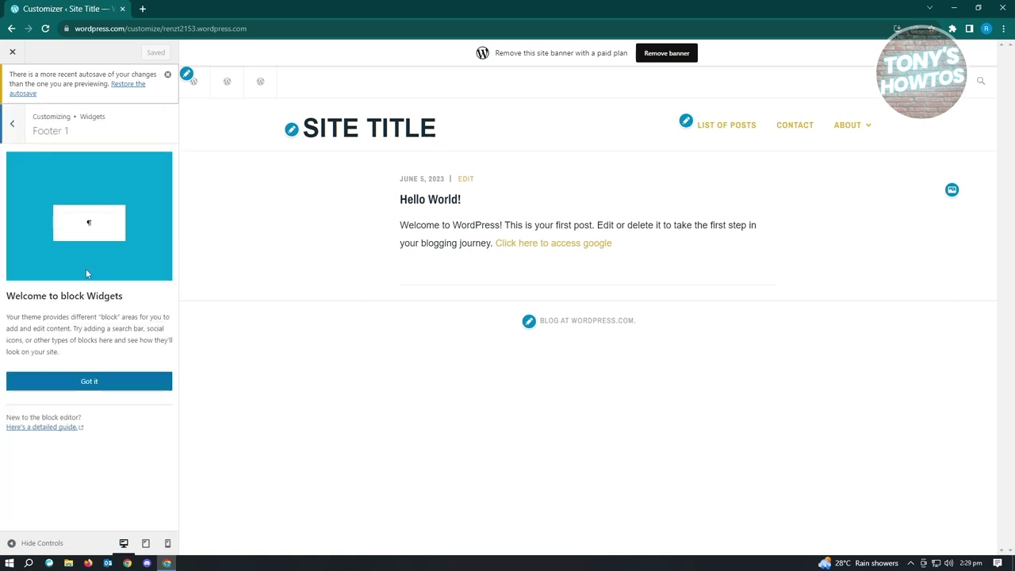
click(63, 380)
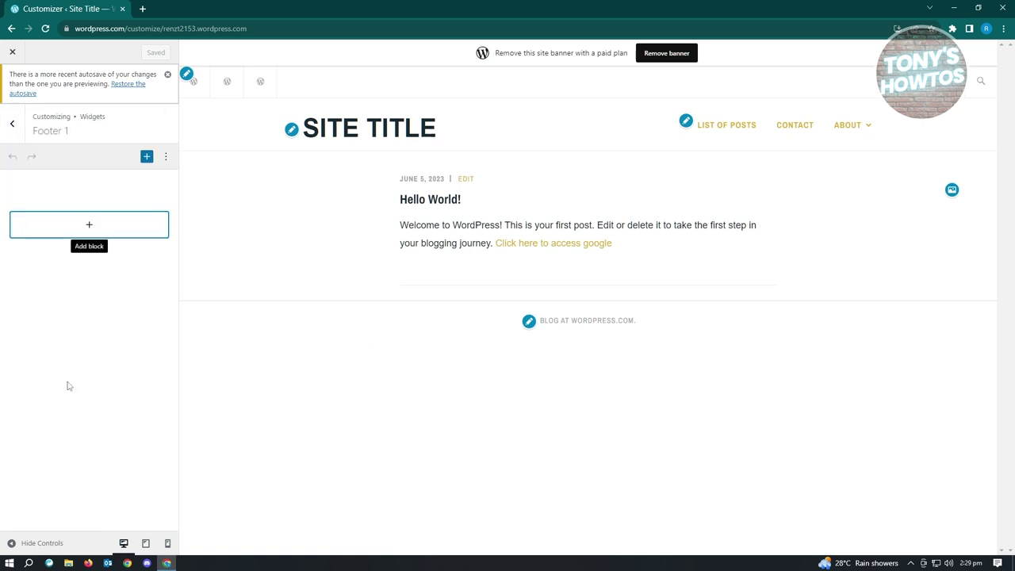
click(90, 228)
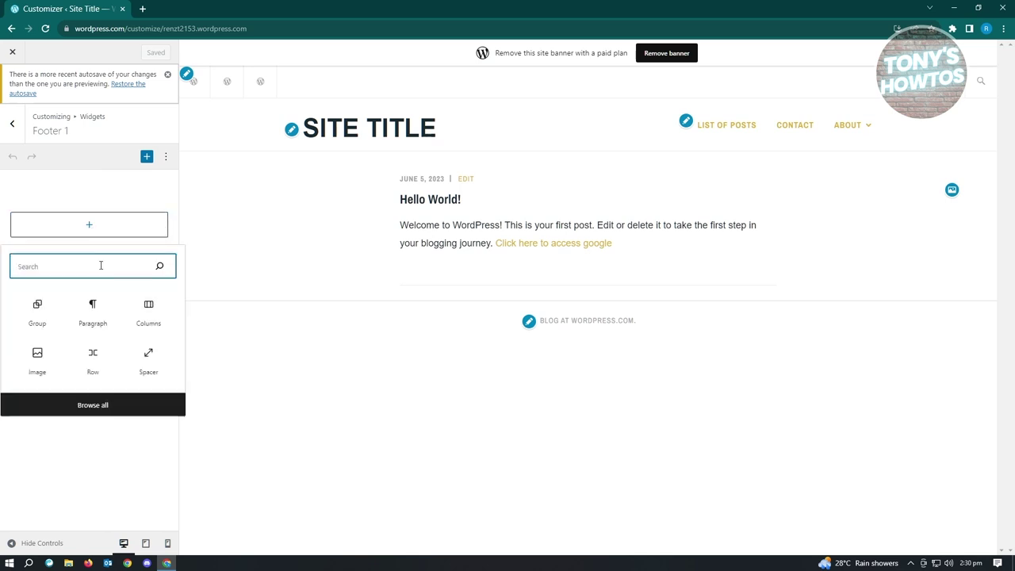
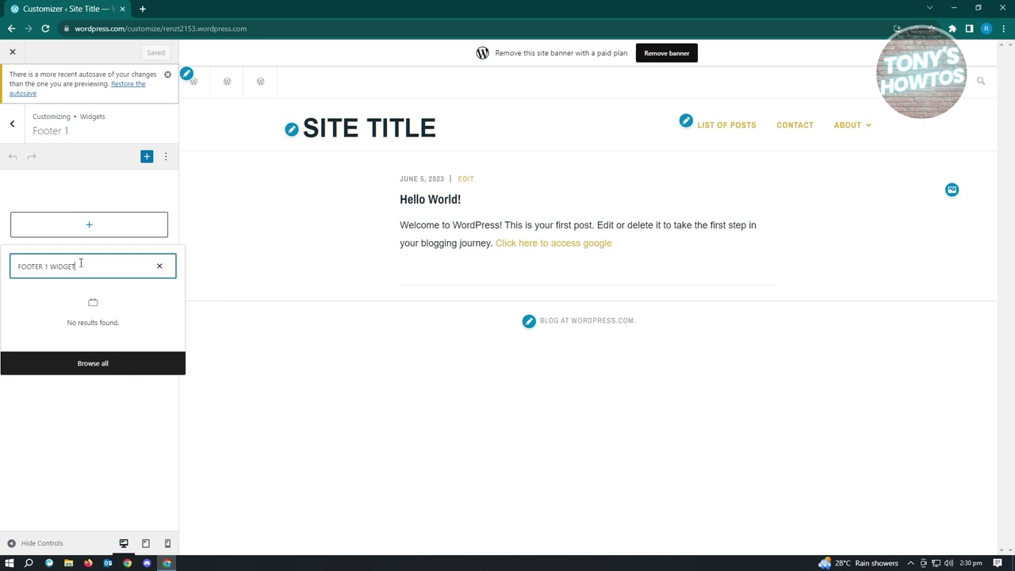
- Add a Paragraph block to Footer 1 containing 'FOOTER 1 WIDGET'
key(BackSpace)
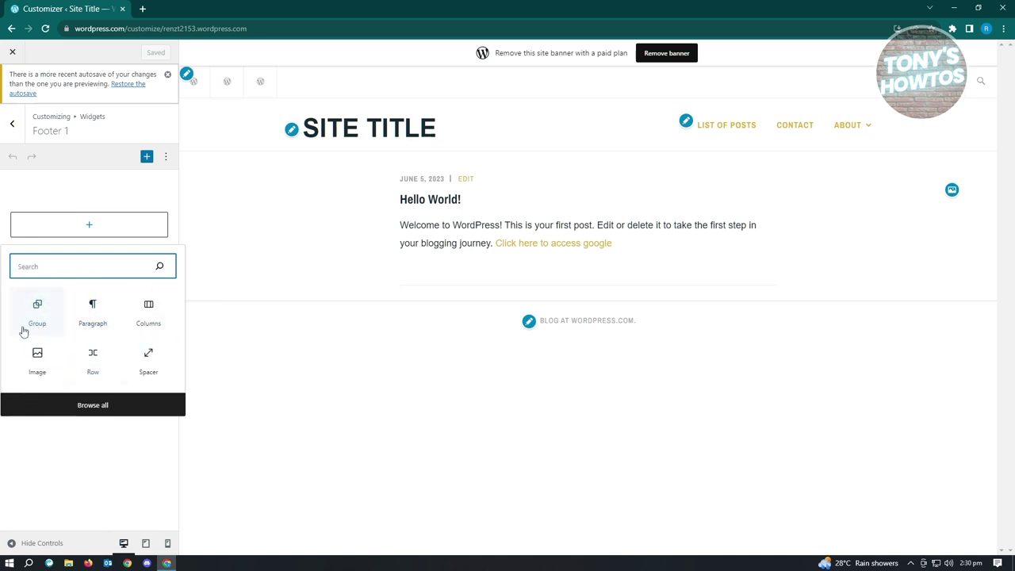
click(102, 325)
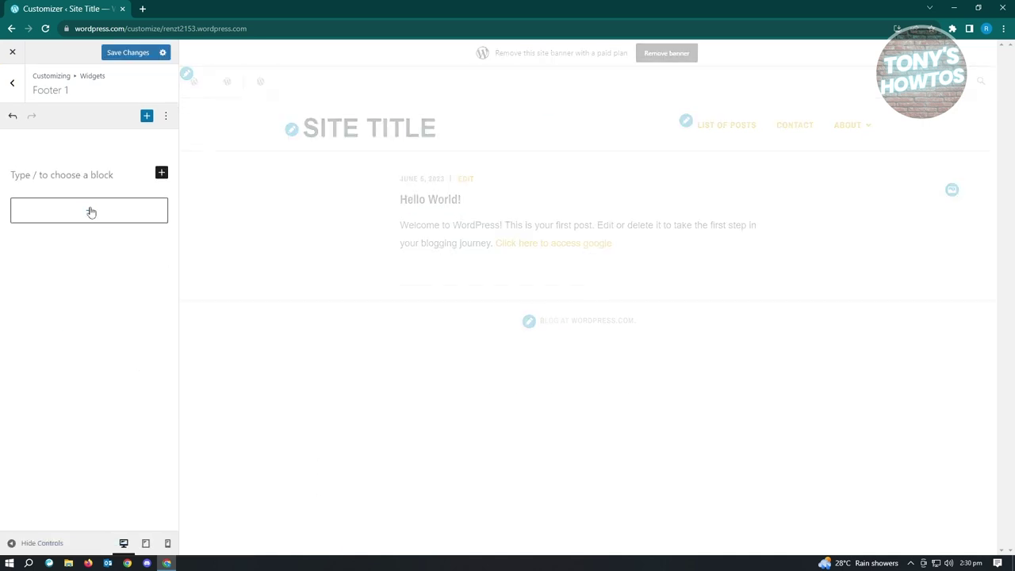
text(FOOTER 1 WIDGET)
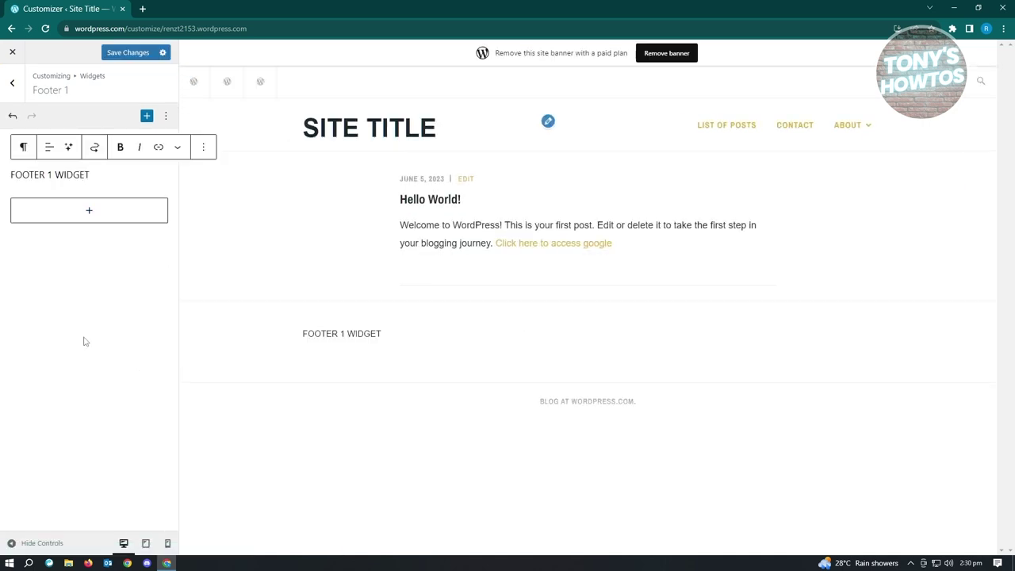
triple_click(108, 176)
click(98, 327)
drag(295, 339, 455, 351)
key(ctrl+c)
click(112, 288)
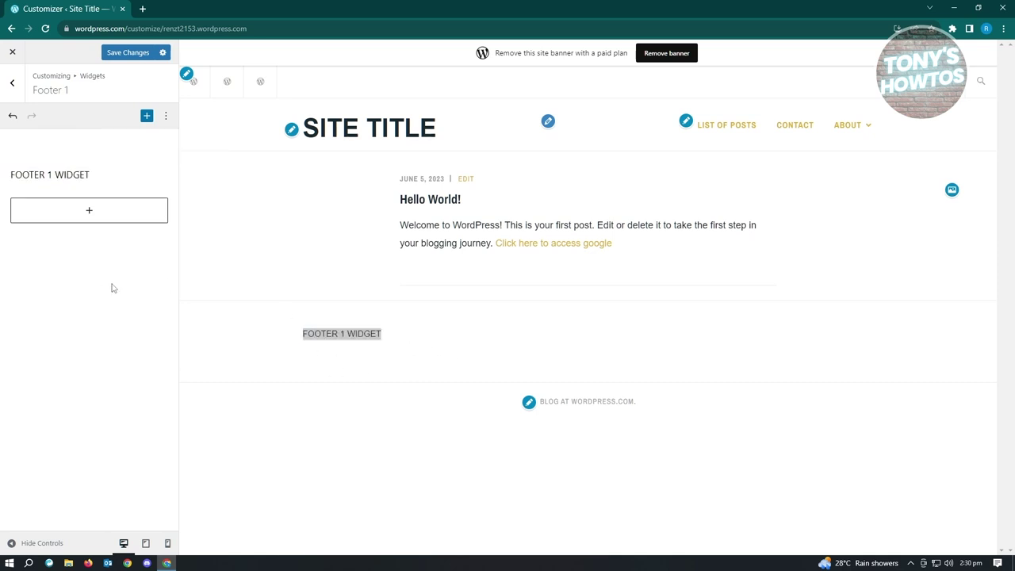
- Add a second 'FOOTER 1 WIDGET' paragraph below the first one
click(93, 209)
key(ctrl+v)
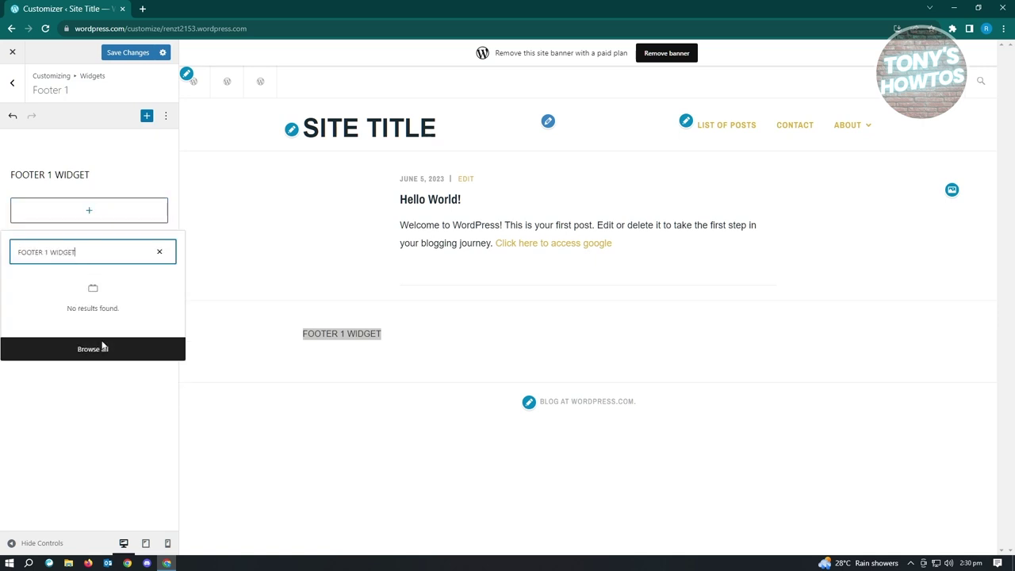
key(ctrl+a)
key(ctrl+c)
key(BackSpace)
click(103, 301)
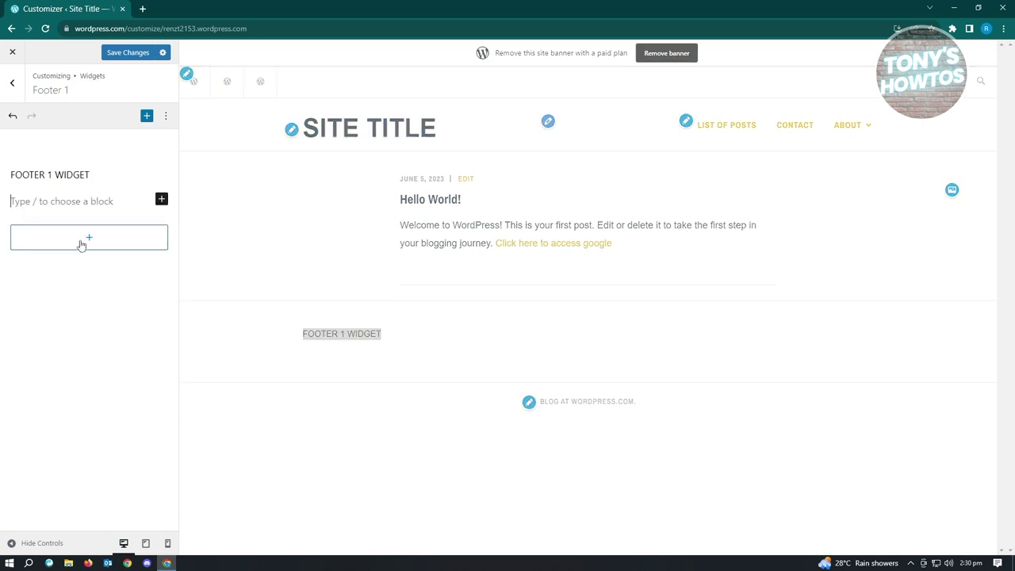
key(ctrl+v)
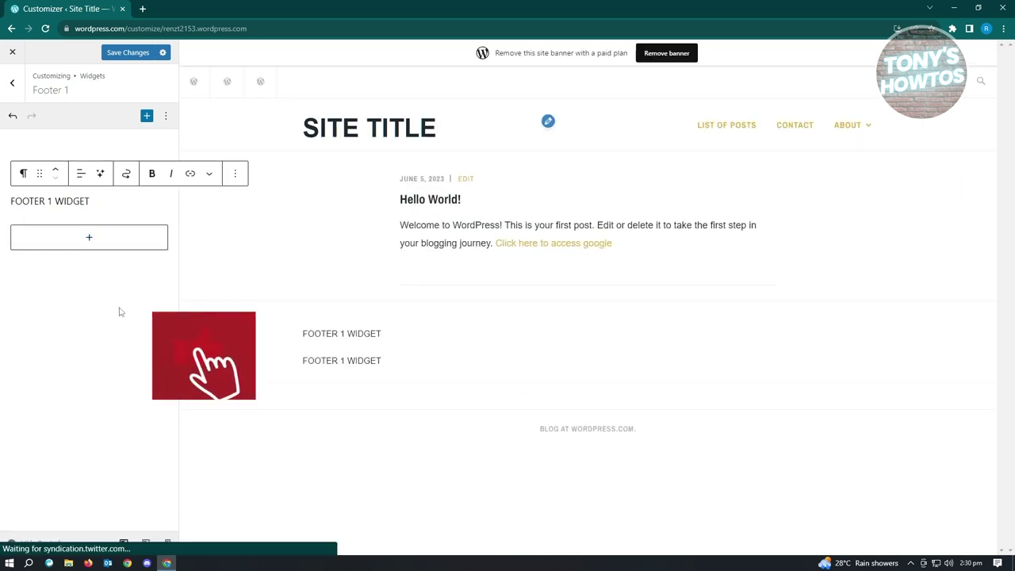
click(120, 310)
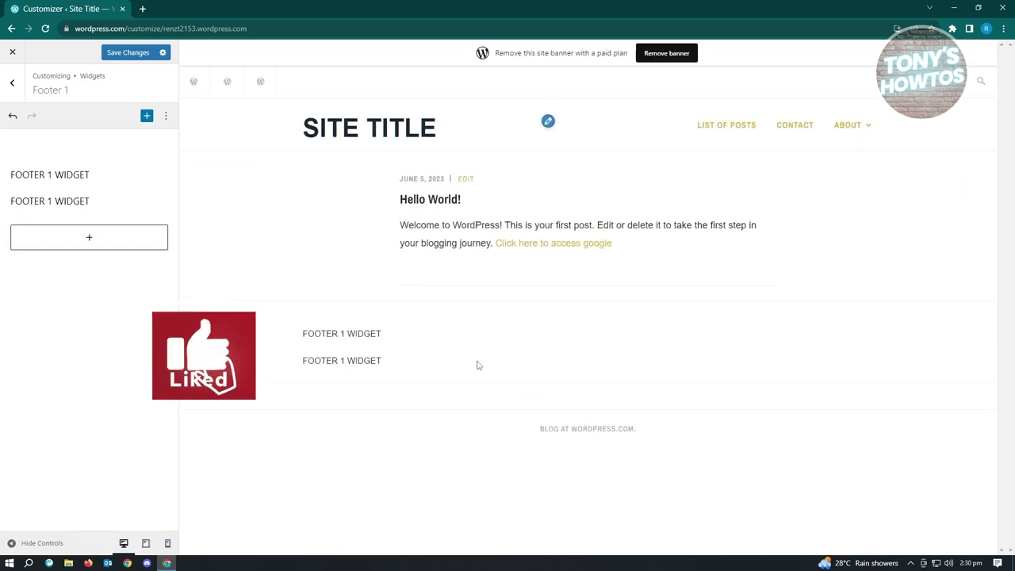
- Insert a 33/33/33 Columns block and paste 'FOOTER 1 WIDGET' into the first column
click(103, 241)
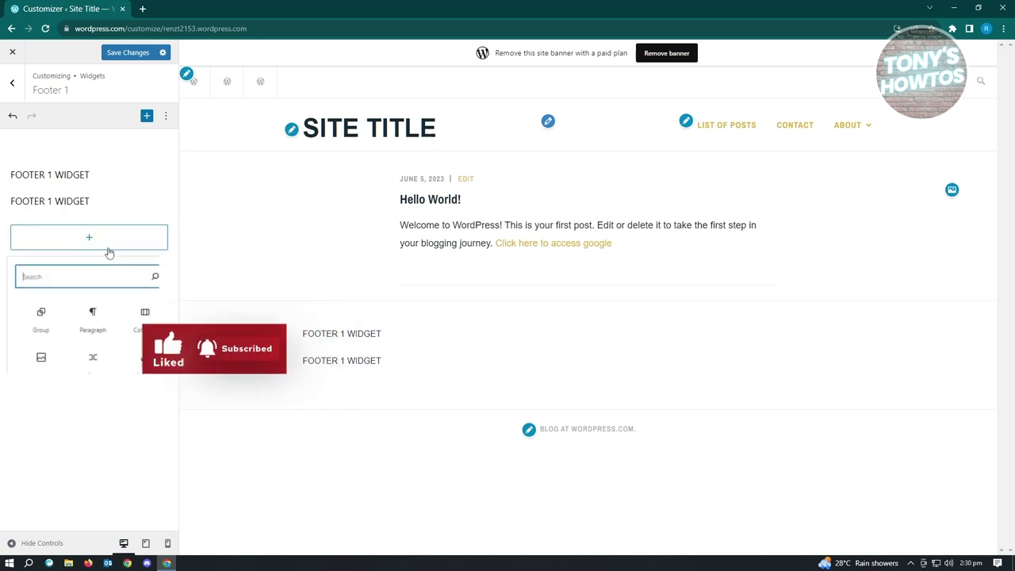
click(149, 325)
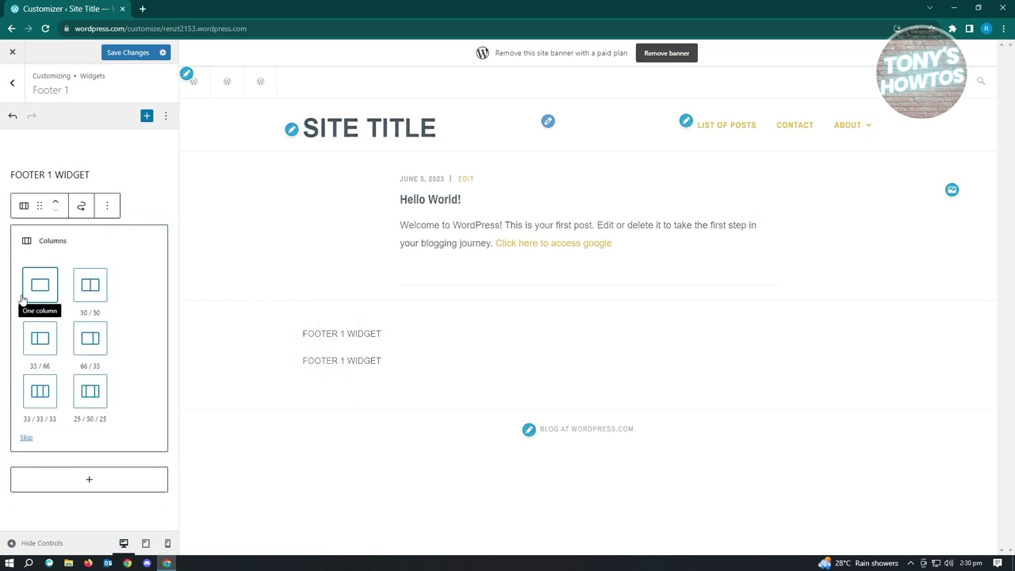
click(40, 390)
click(45, 236)
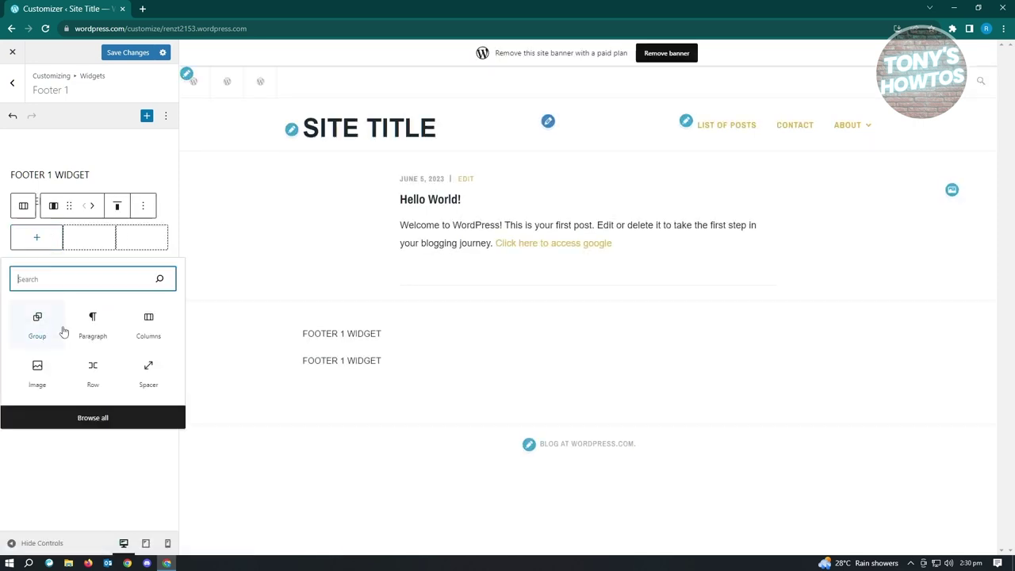
click(92, 317)
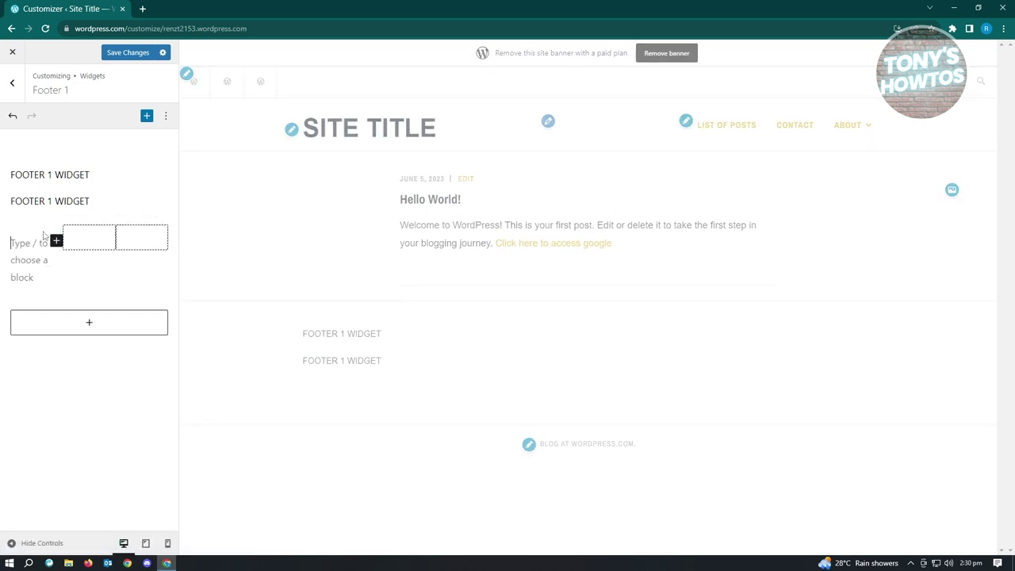
key(ctrl+v)
- Paste 'FOOTER 1 WIDGET' paragraphs into the second and third columns
click(91, 245)
click(91, 244)
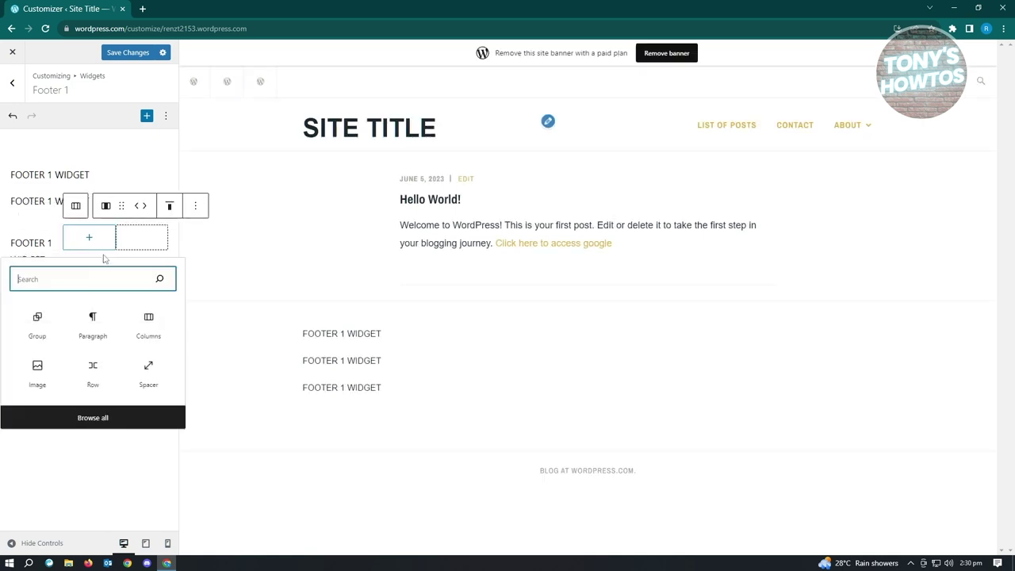
click(102, 335)
key(ctrl+v)
click(149, 260)
click(143, 235)
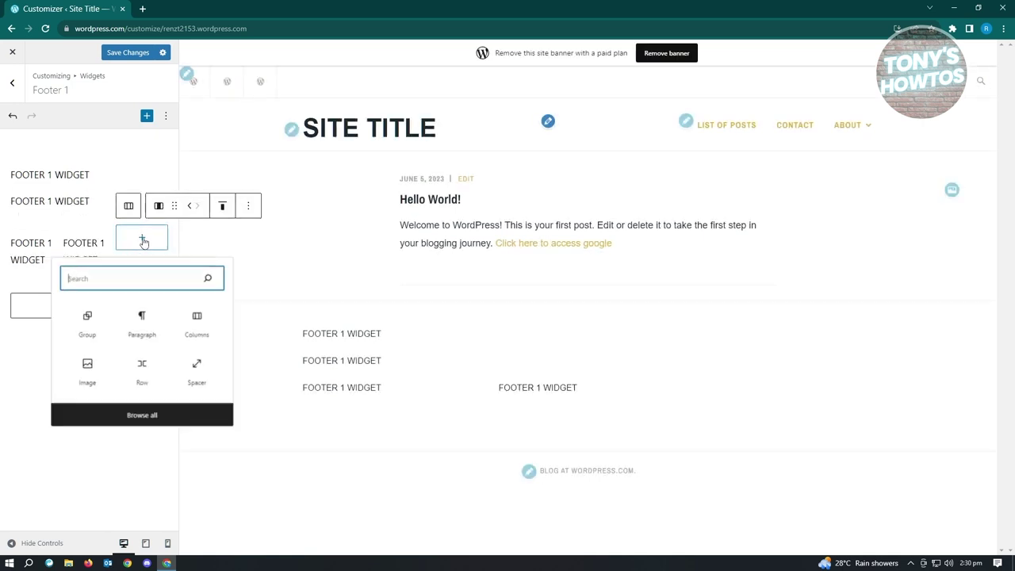
click(145, 327)
key(ctrl+v)
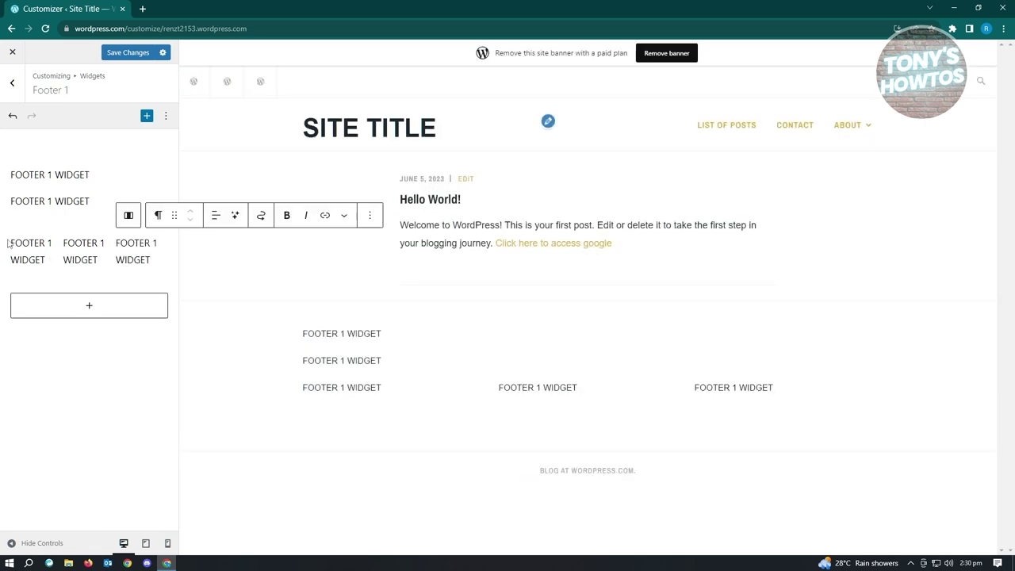
click(54, 200)
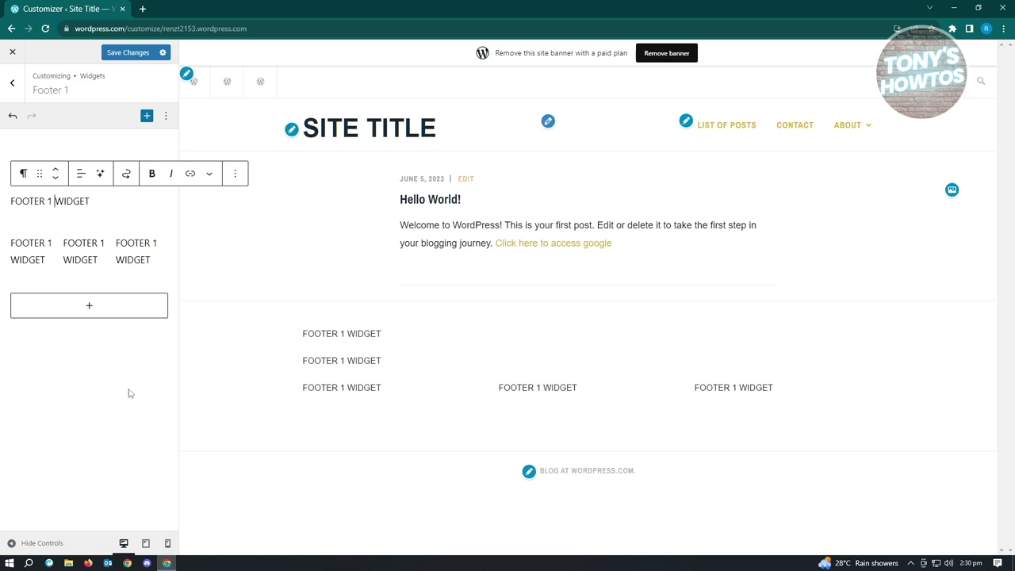
click(283, 375)
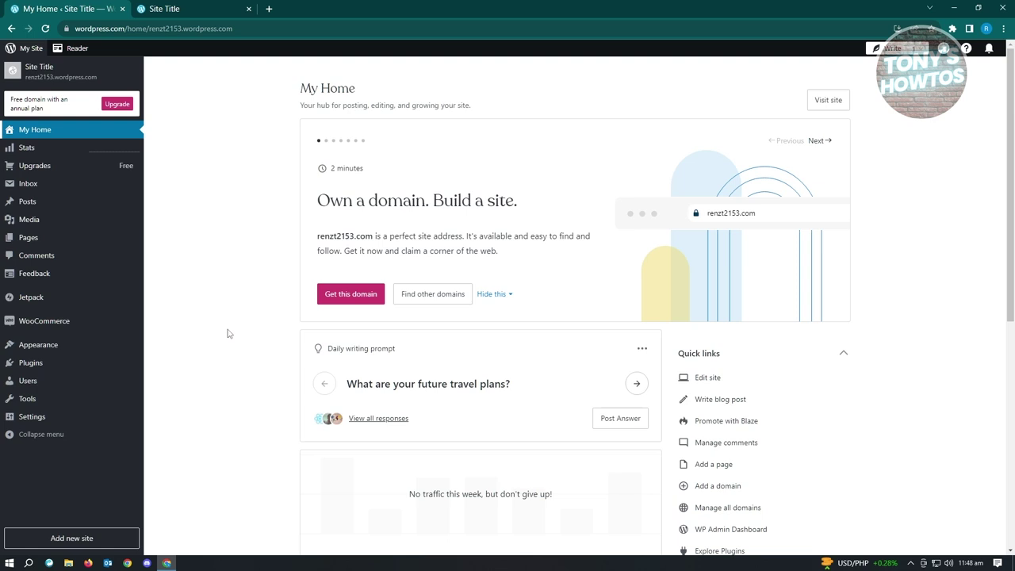
- Open the Navigation menu with About and Contact for editing via Themes > Editor
mouse_move(100, 347)
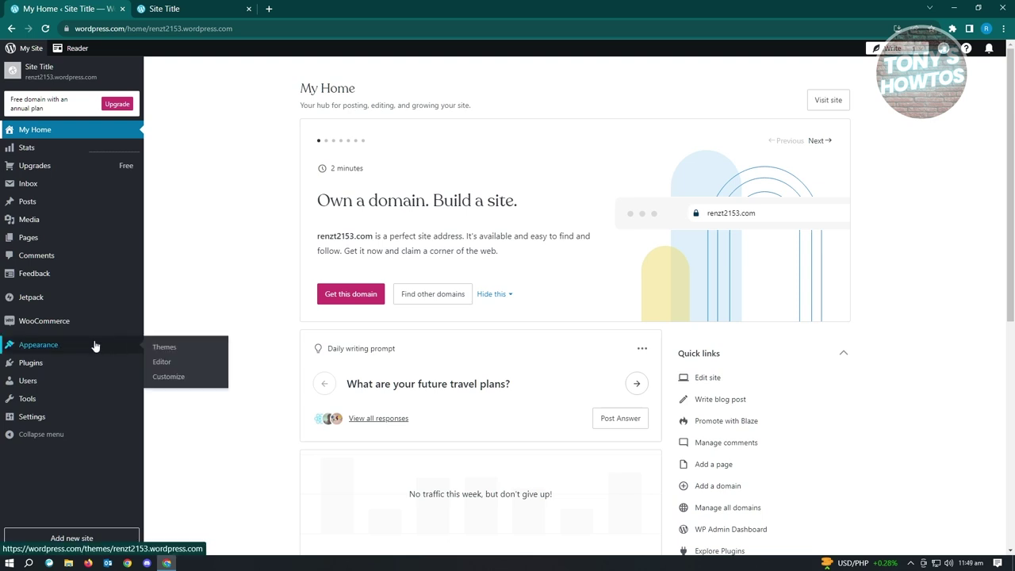
click(73, 346)
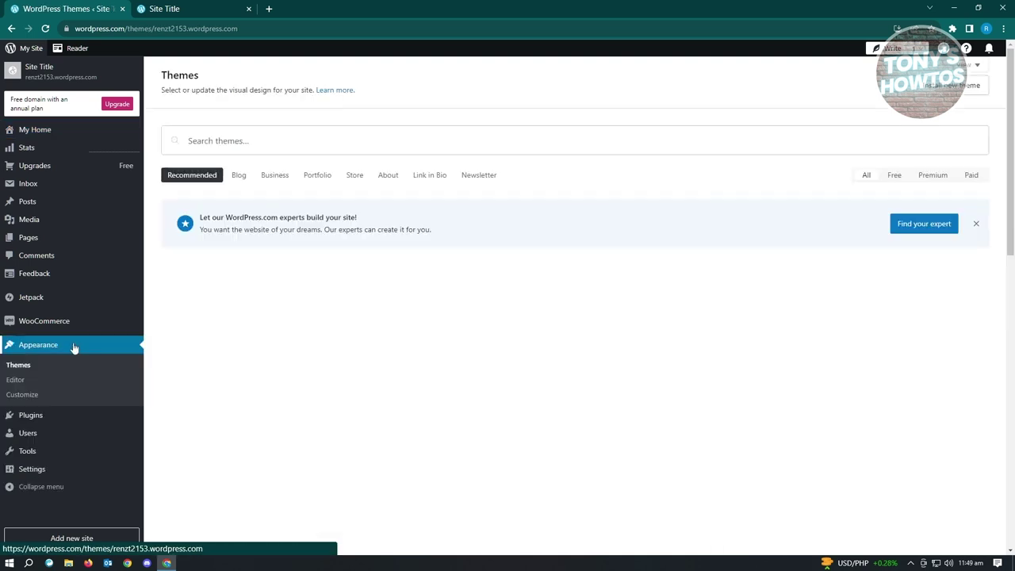
click(17, 384)
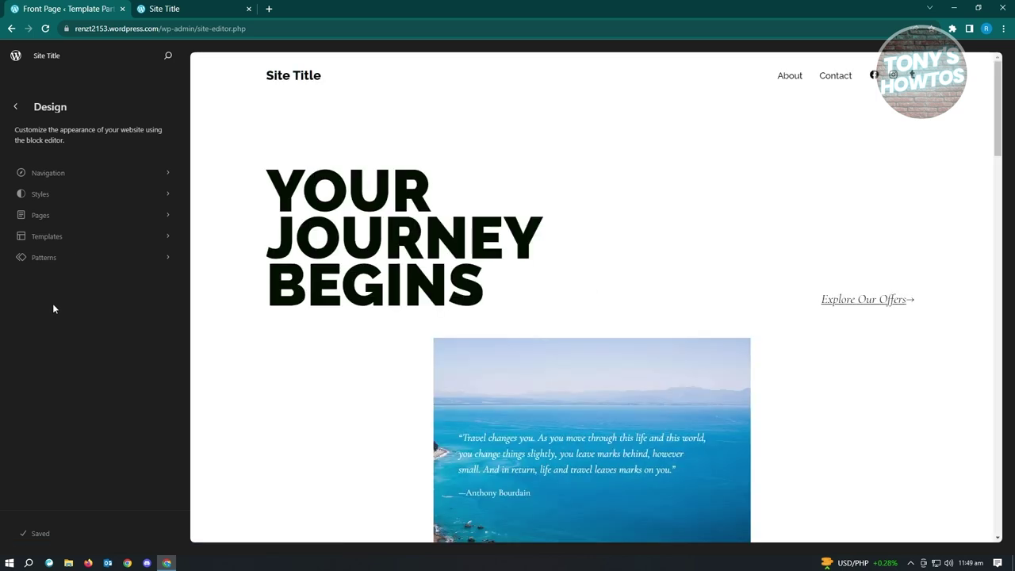
click(63, 173)
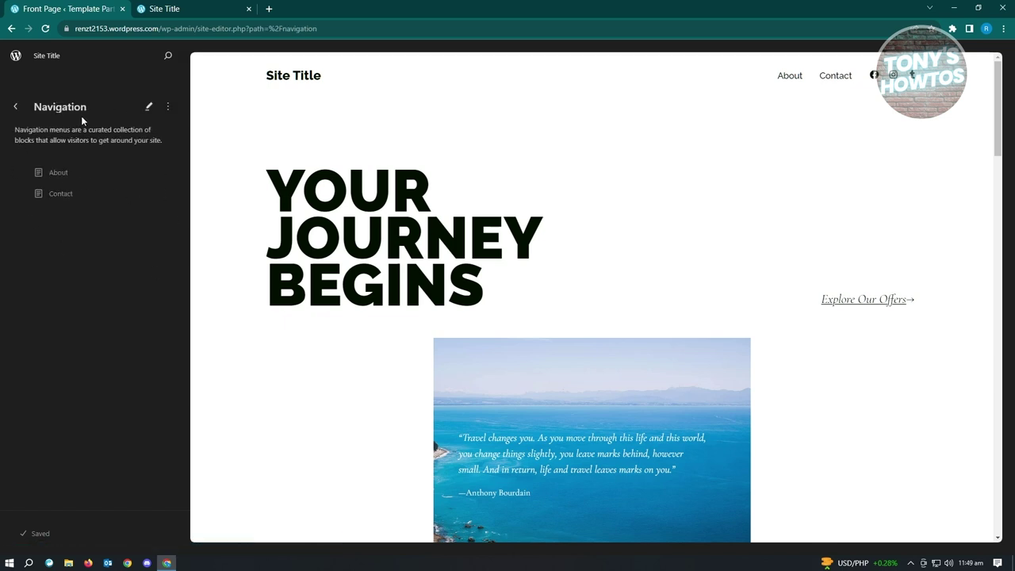
click(150, 109)
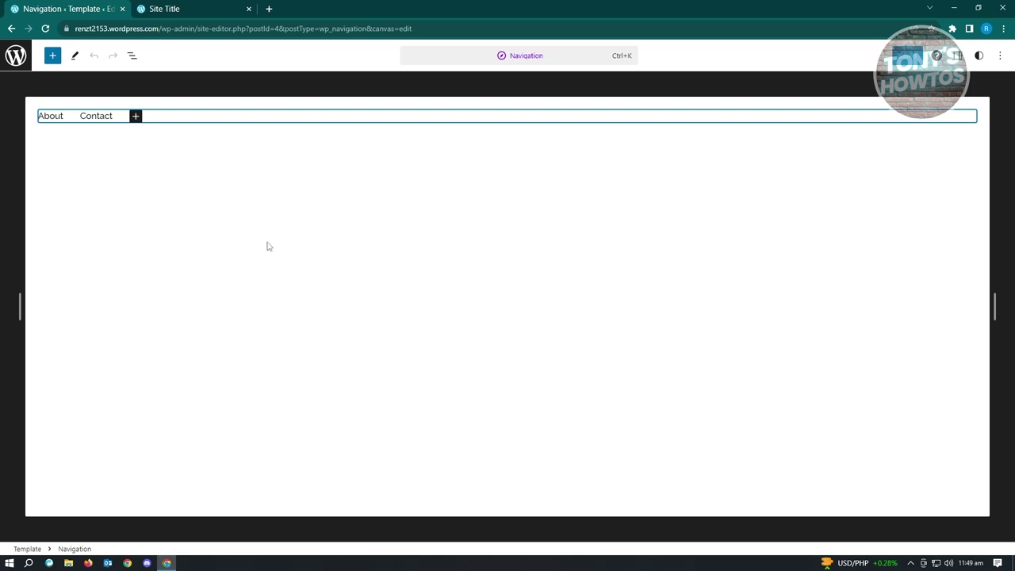
- Add a 'List of posts' link after Contact in the navigation menu and save
click(136, 116)
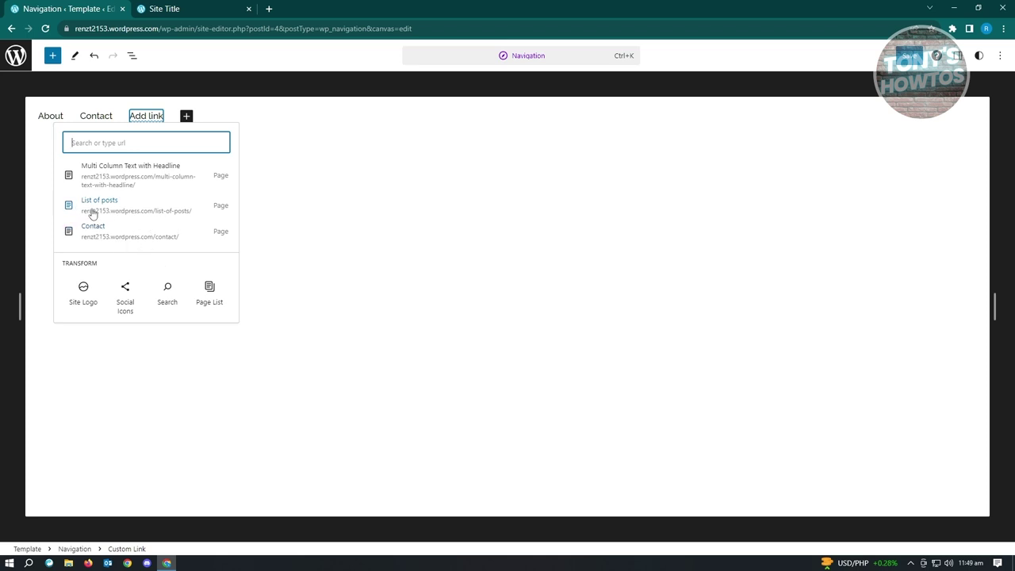
click(118, 209)
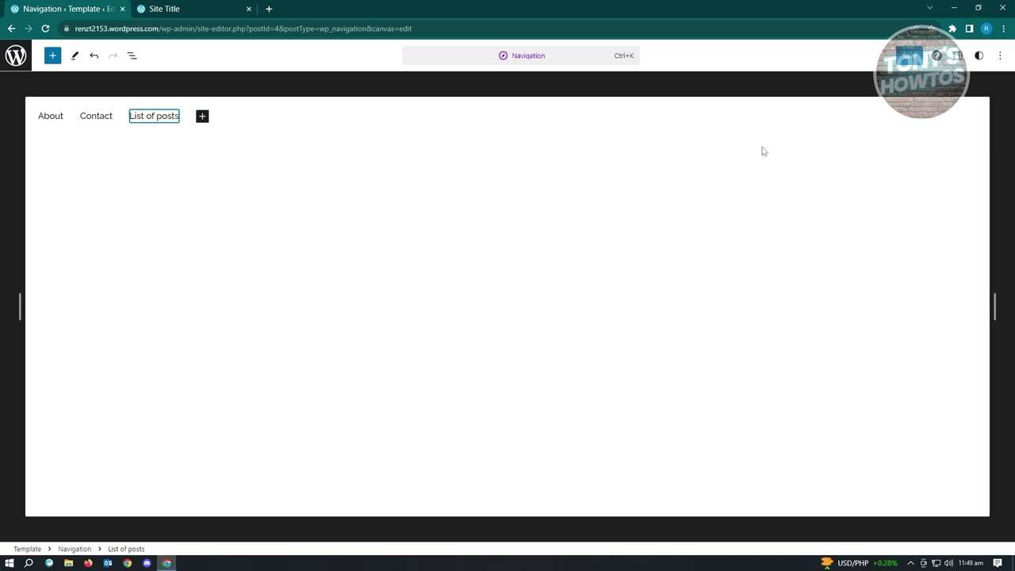
key(ctrl+s)
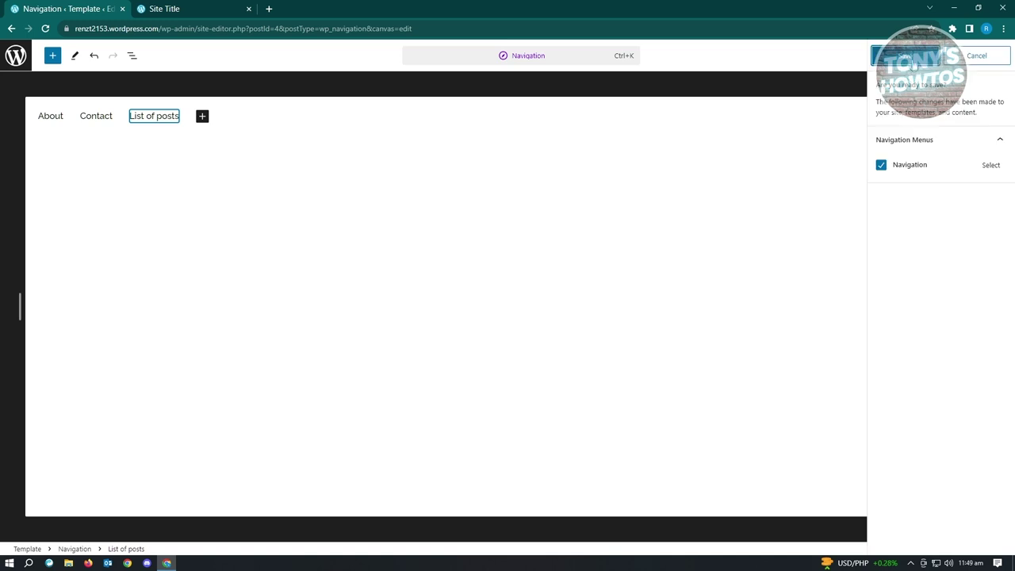
key(ctrl+s)
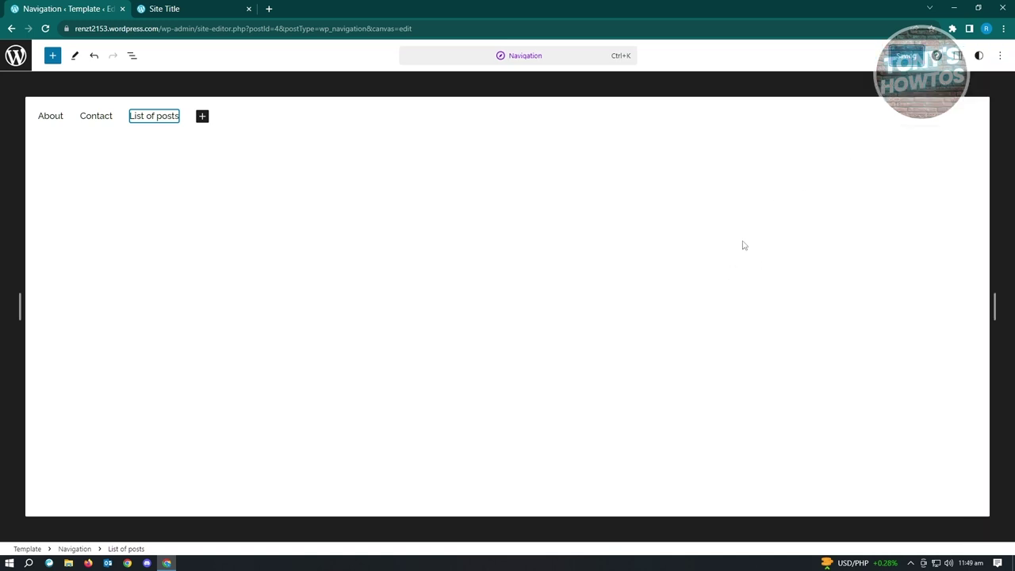
- Reload the live site to check the new menu link, then return to the editor
click(202, 7)
click(45, 30)
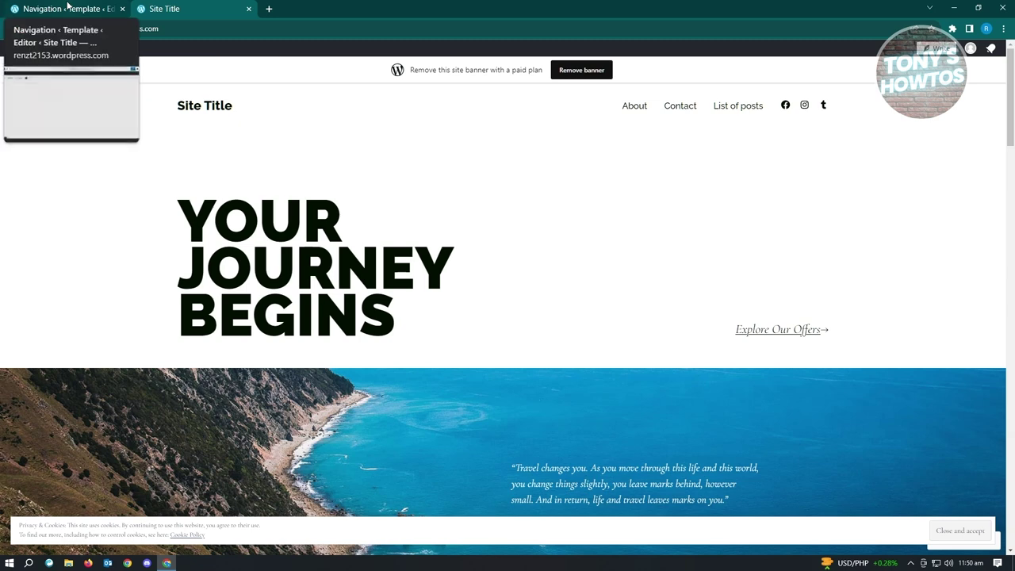
click(70, 7)
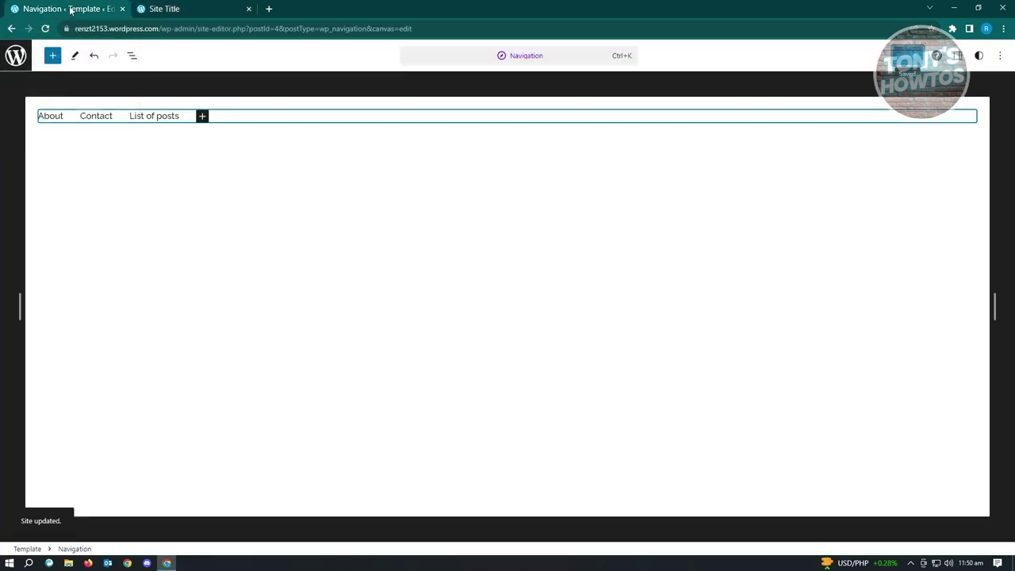
- Give List of posts a submenu with a Sample Category link
click(165, 117)
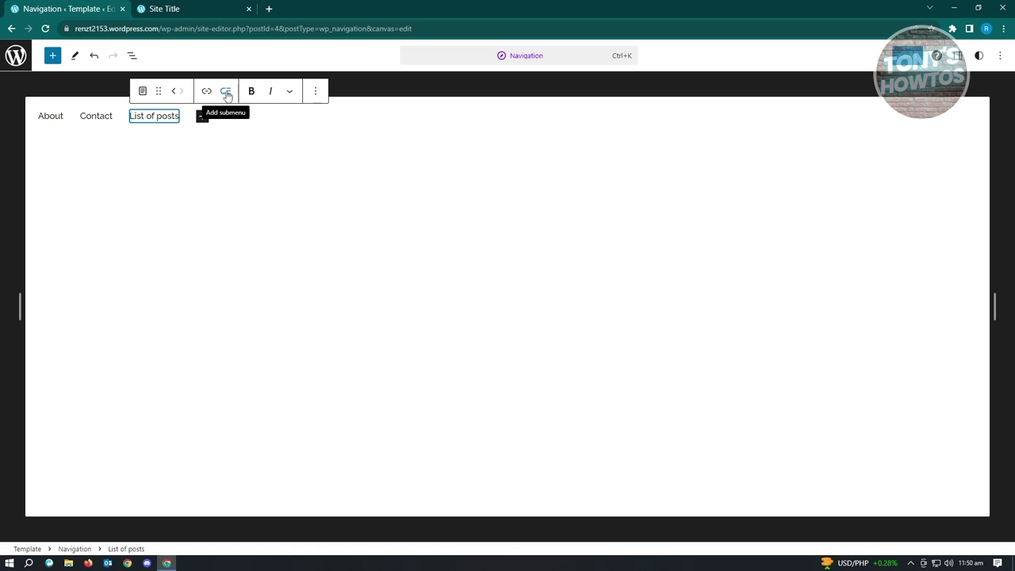
click(226, 92)
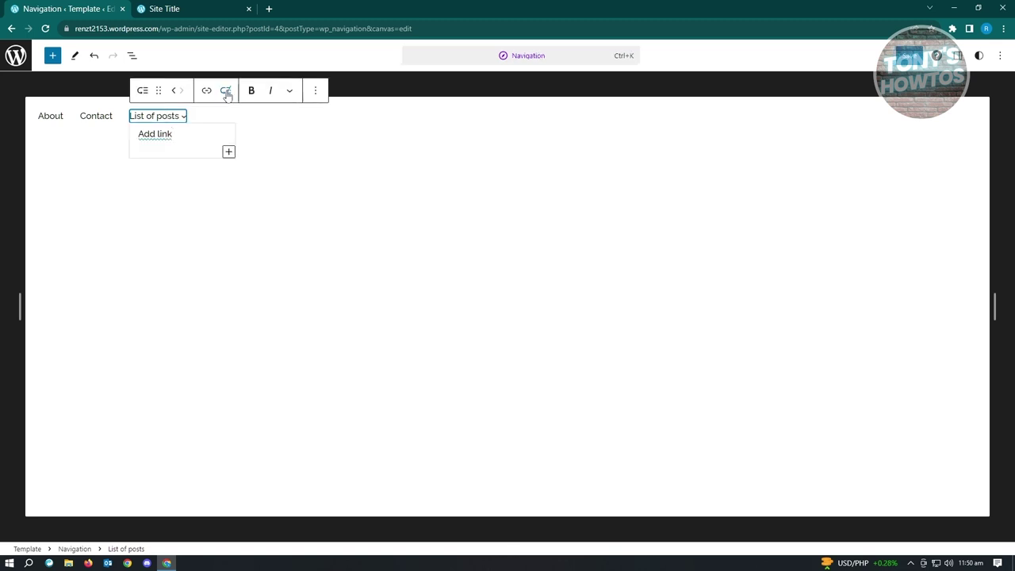
click(160, 138)
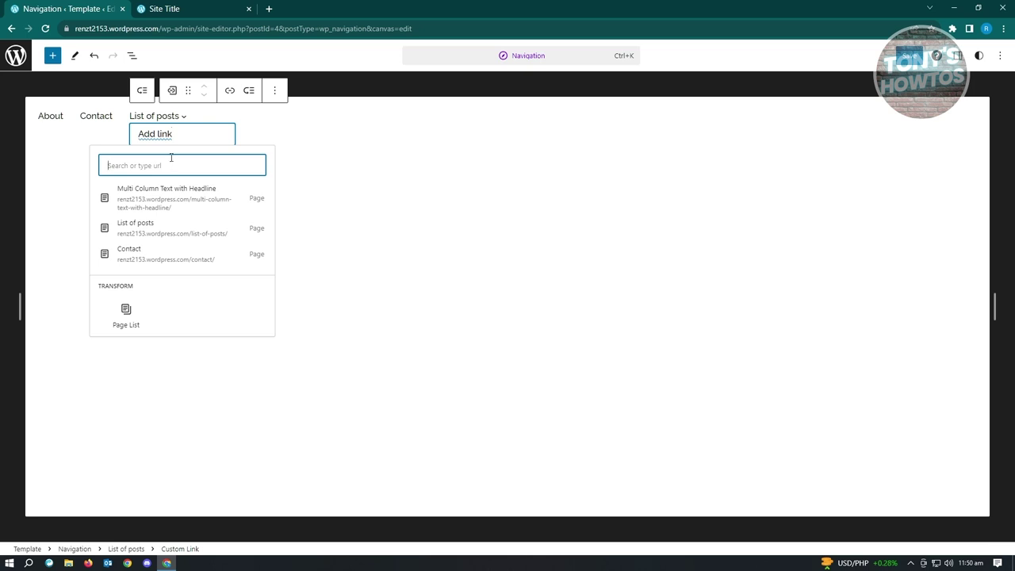
text(sampl)
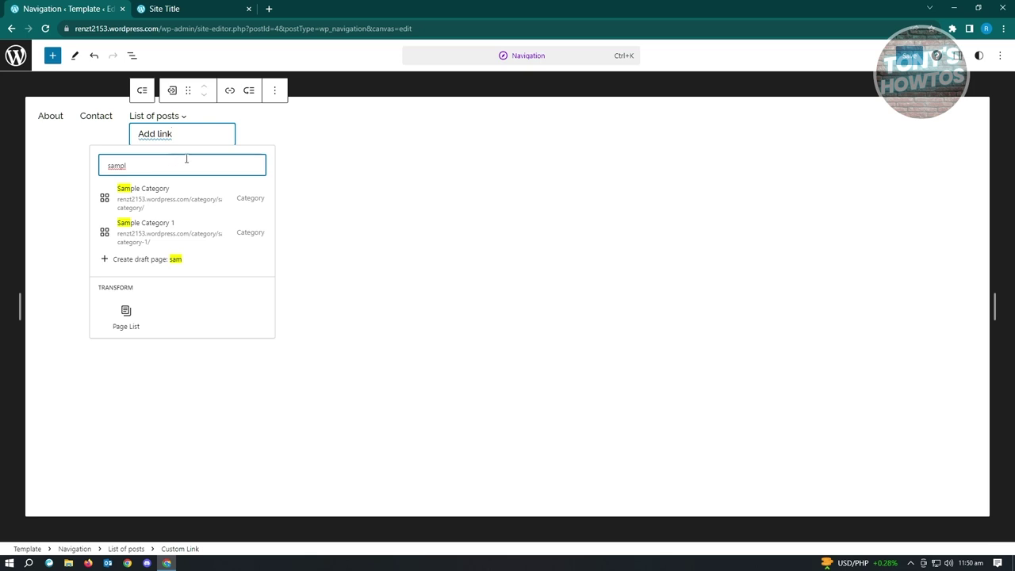
click(182, 196)
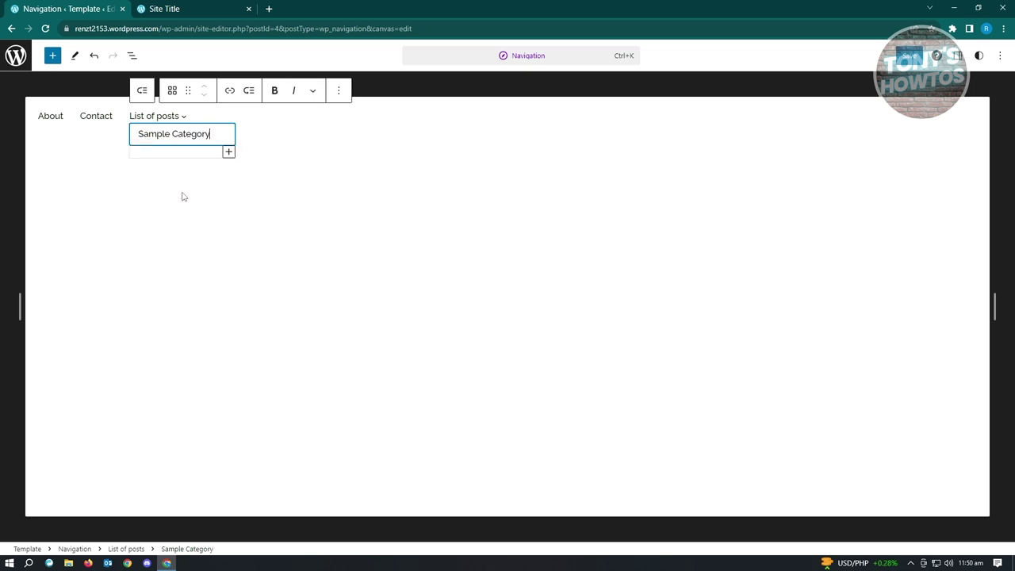
- Add a Contact link under Sample Category in the List of posts submenu
click(228, 152)
text(cont)
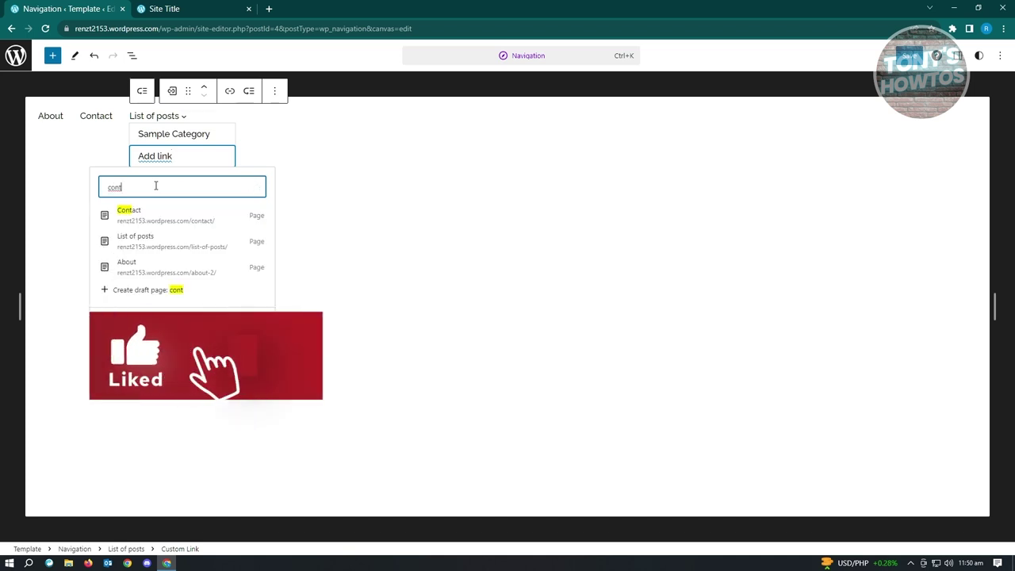
click(177, 214)
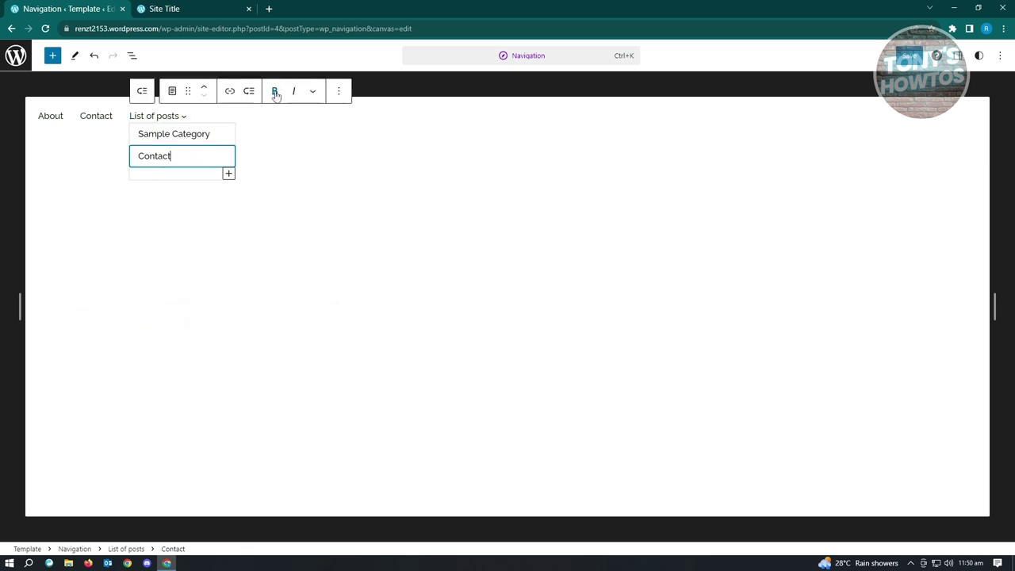
click(275, 93)
key(ctrl+a)
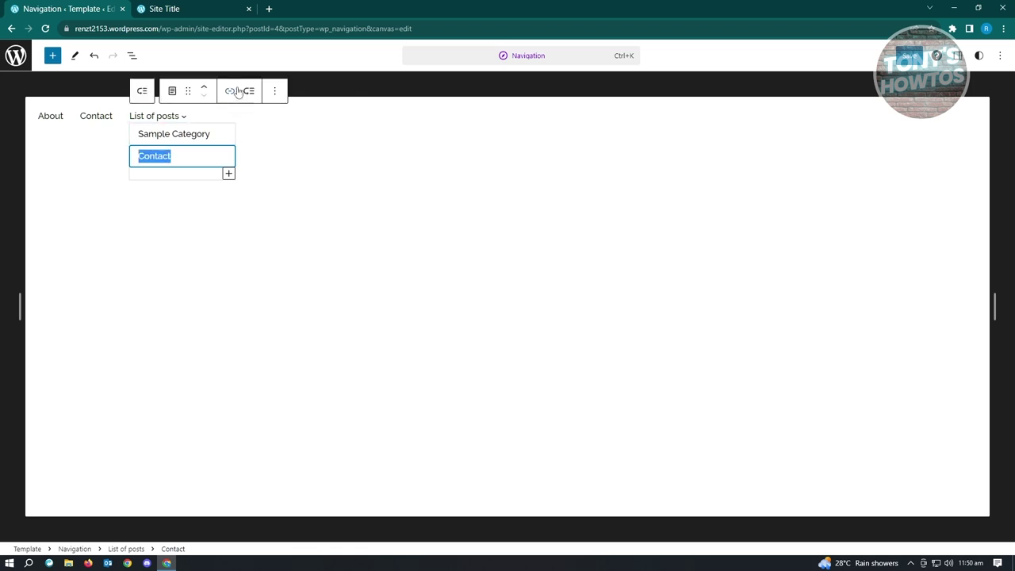
click(207, 133)
click(189, 153)
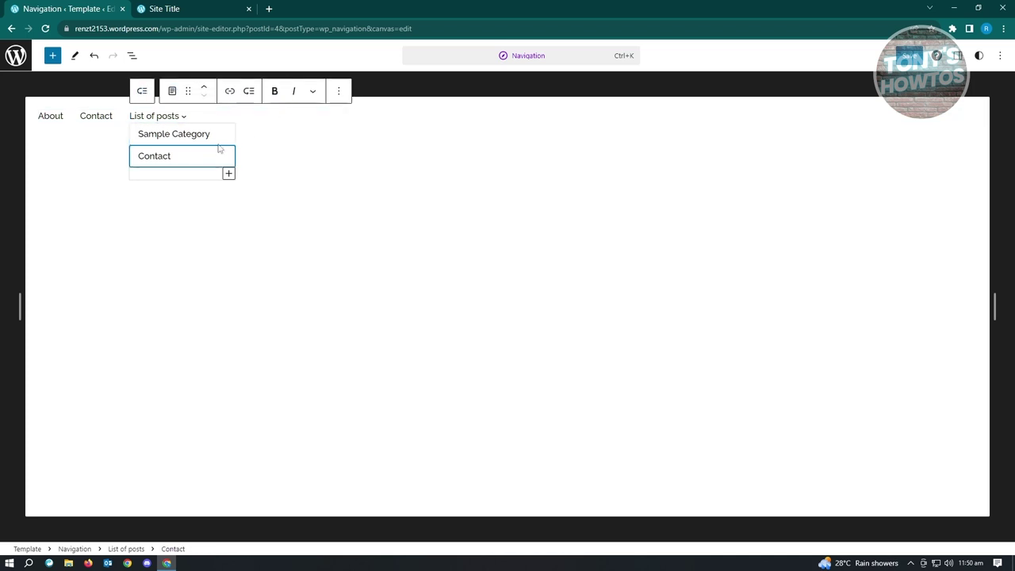
- Save the navigation and reload the live site to see the new dropdown
click(911, 57)
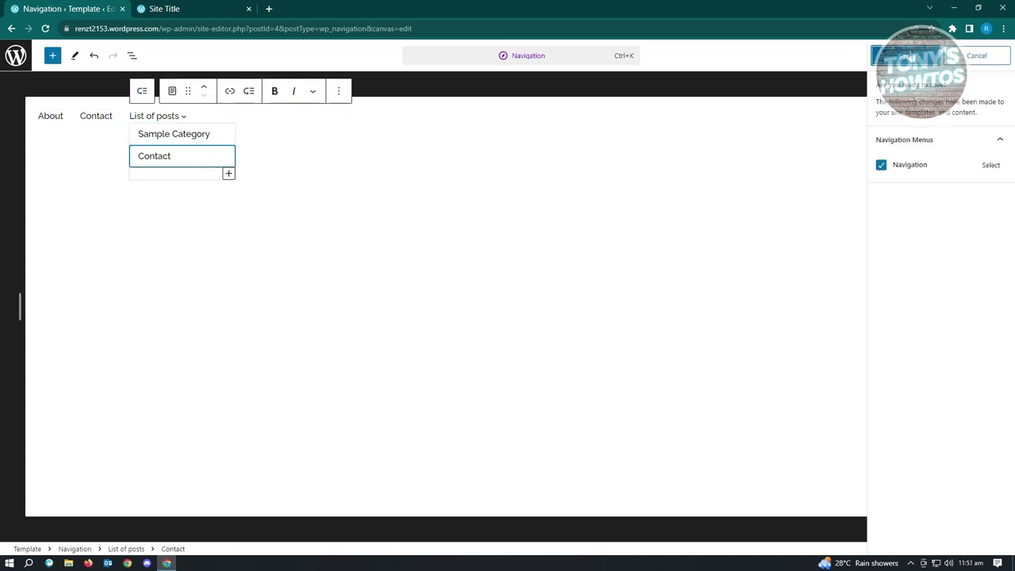
click(916, 60)
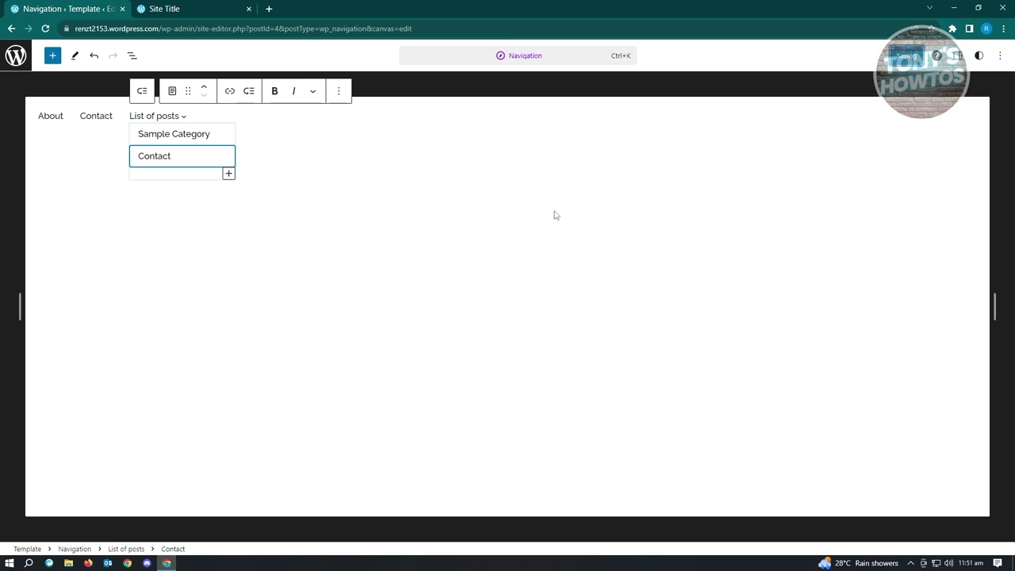
click(207, 8)
click(46, 28)
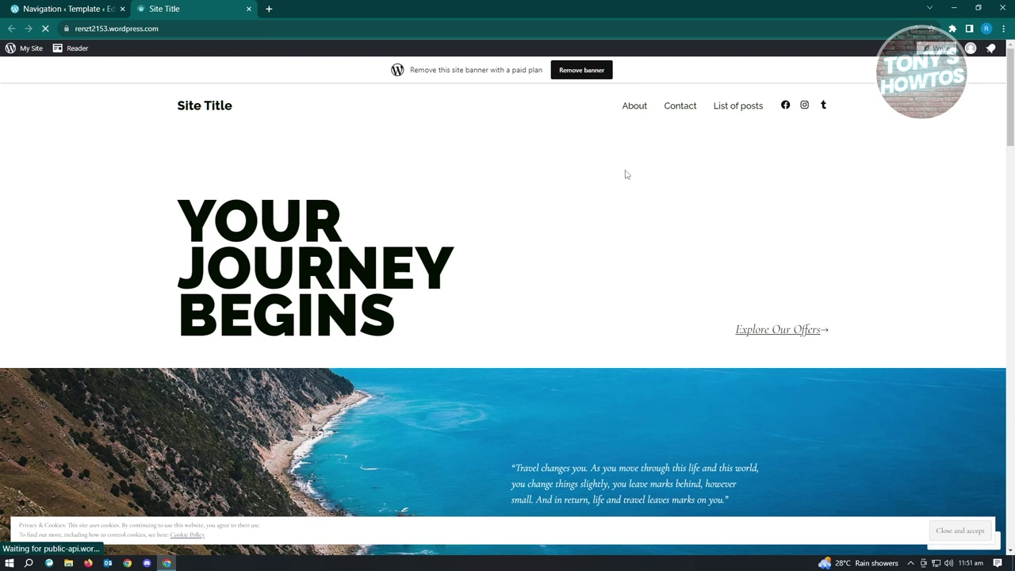
mouse_move(760, 113)
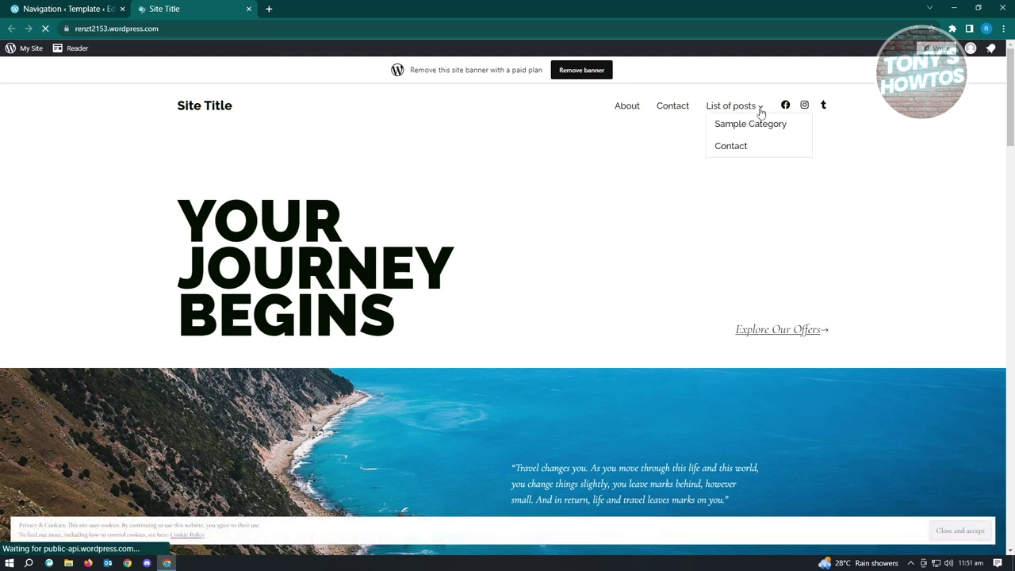
click(90, 10)
click(183, 117)
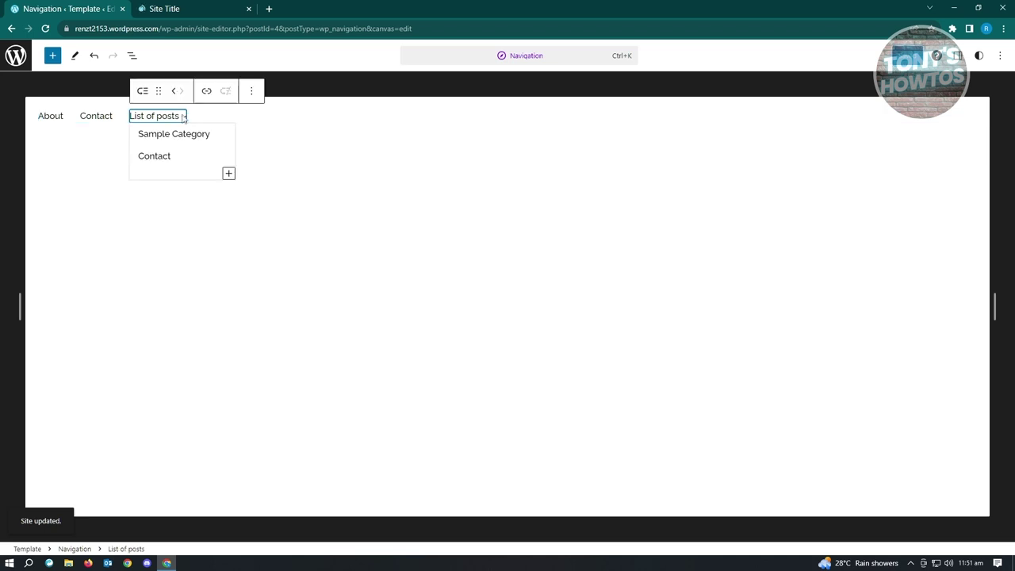
click(229, 174)
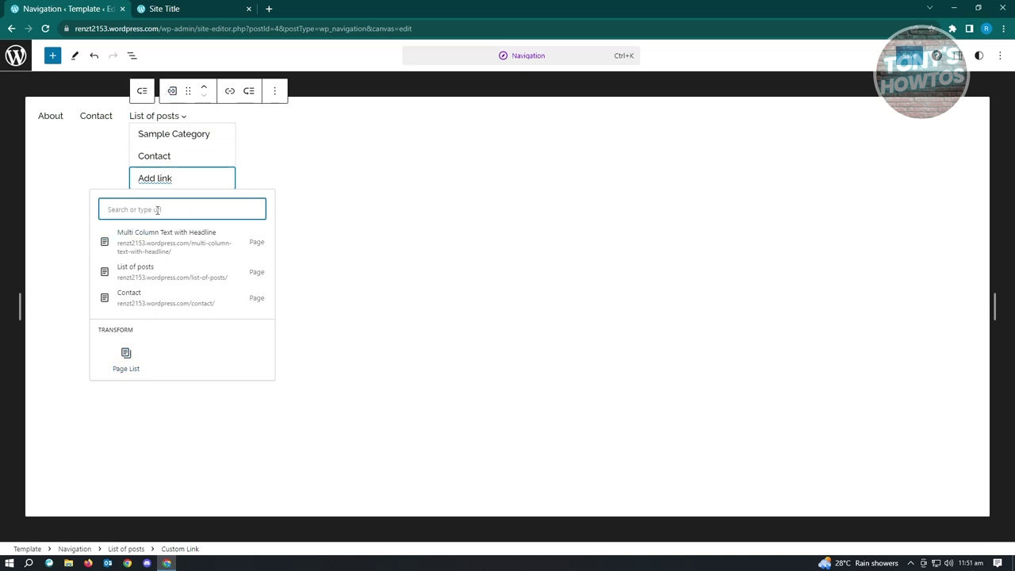
click(173, 92)
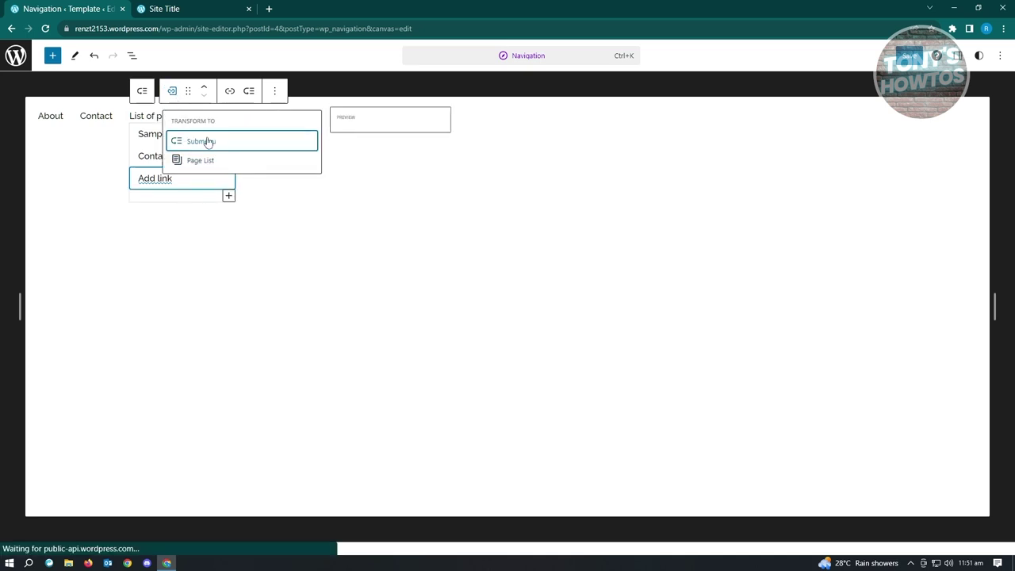
click(197, 185)
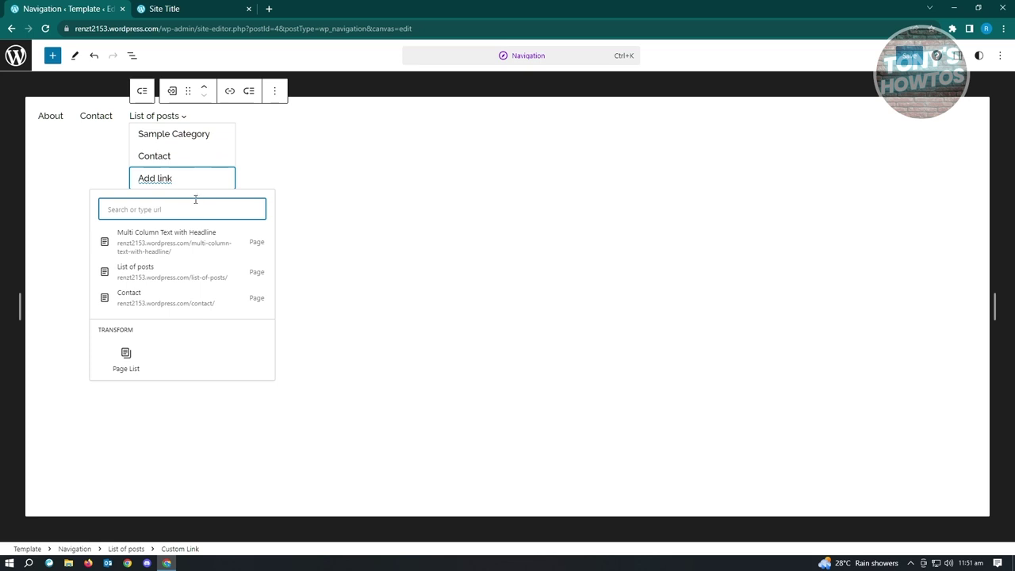
click(207, 163)
click(226, 195)
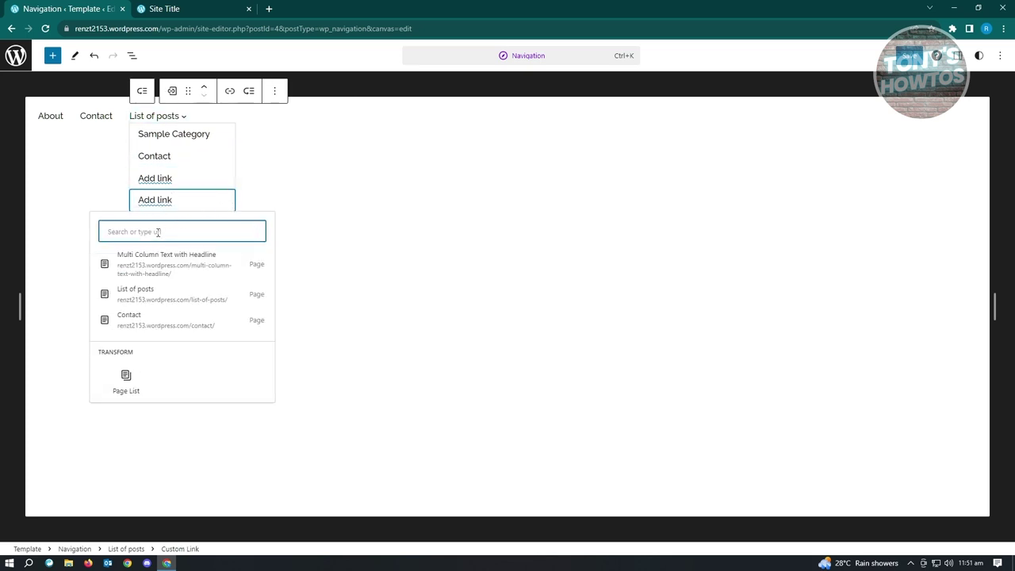
click(270, 7)
text(google.com)
click(138, 8)
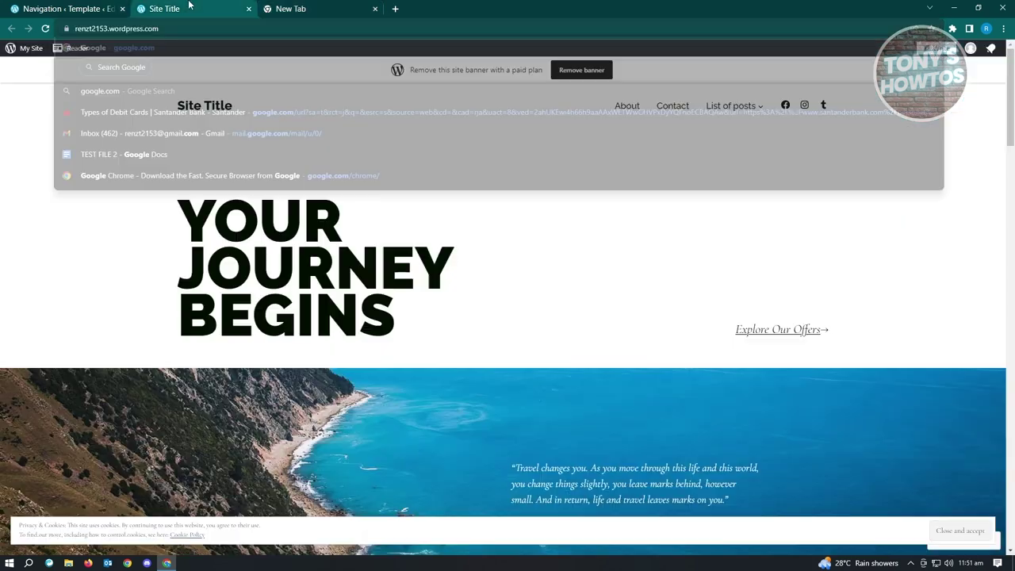
click(95, 8)
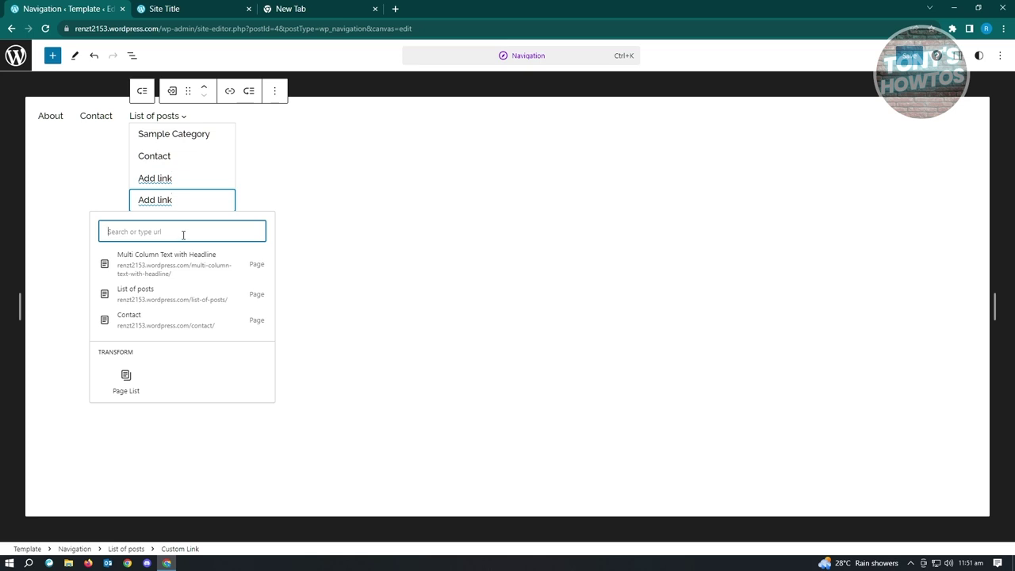
text(https://www.google.com/)
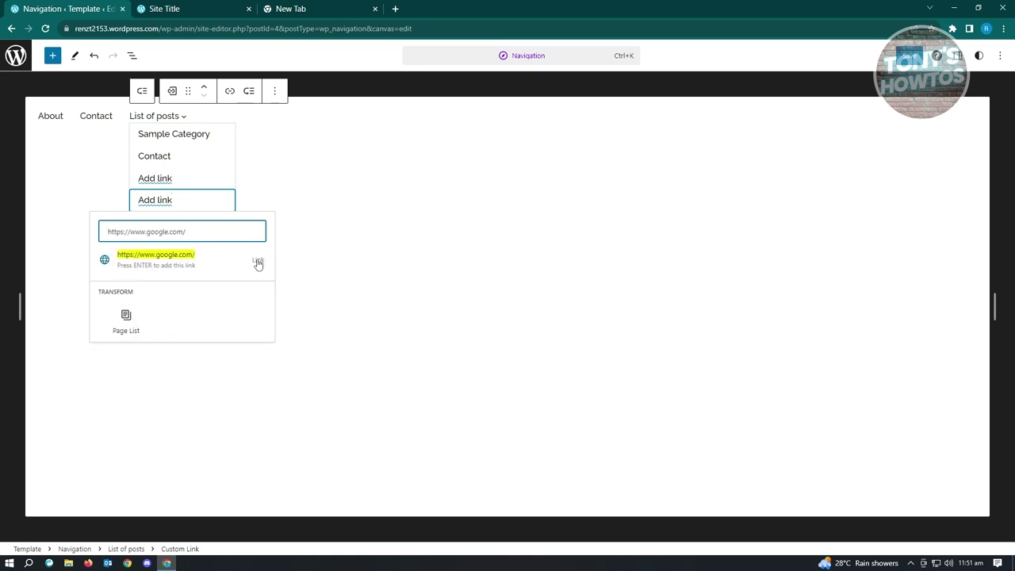
click(203, 269)
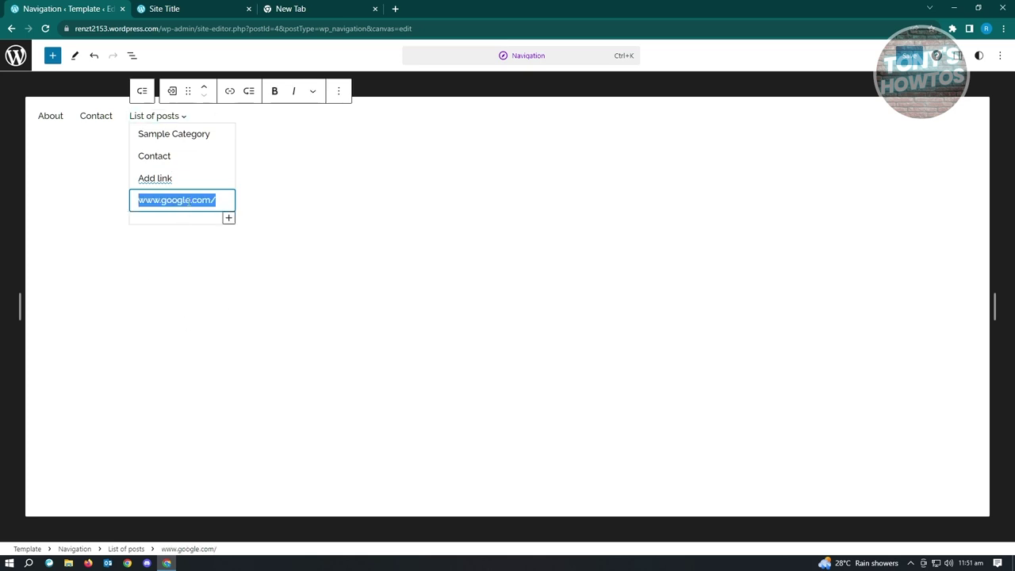
click(193, 200)
drag(215, 200, 184, 200)
click(103, 207)
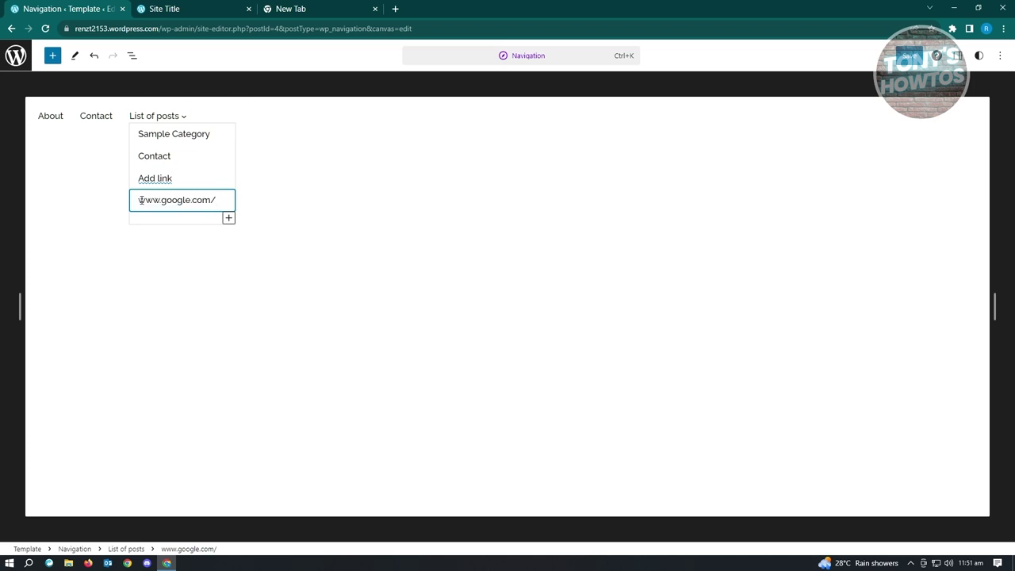
click(140, 200)
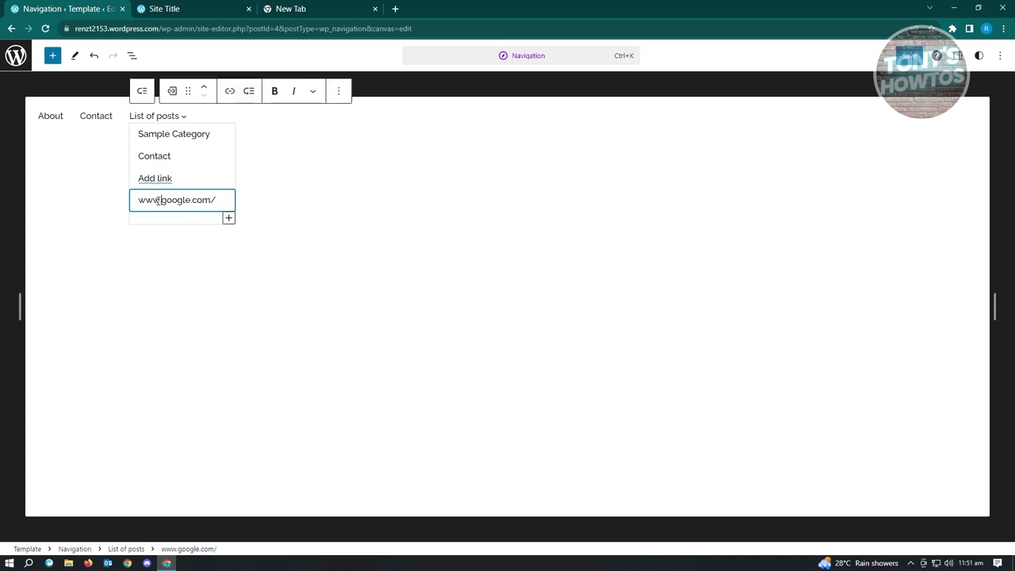
drag(139, 200, 164, 201)
key(BackSpace)
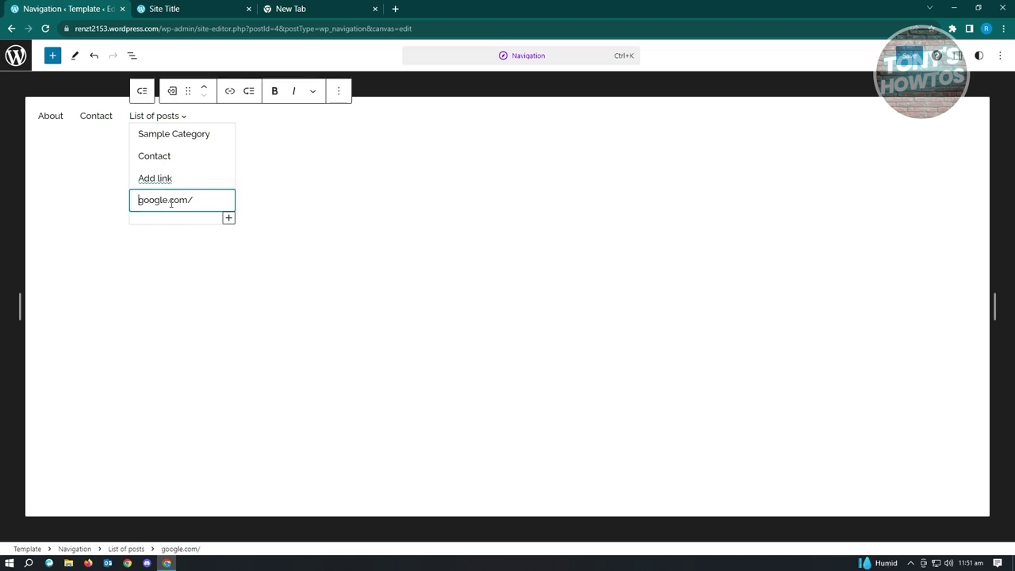
key(BackSpace)
key(BackSpace)
key(BackSpace)
key(BackSpace)
key(BackSpace)
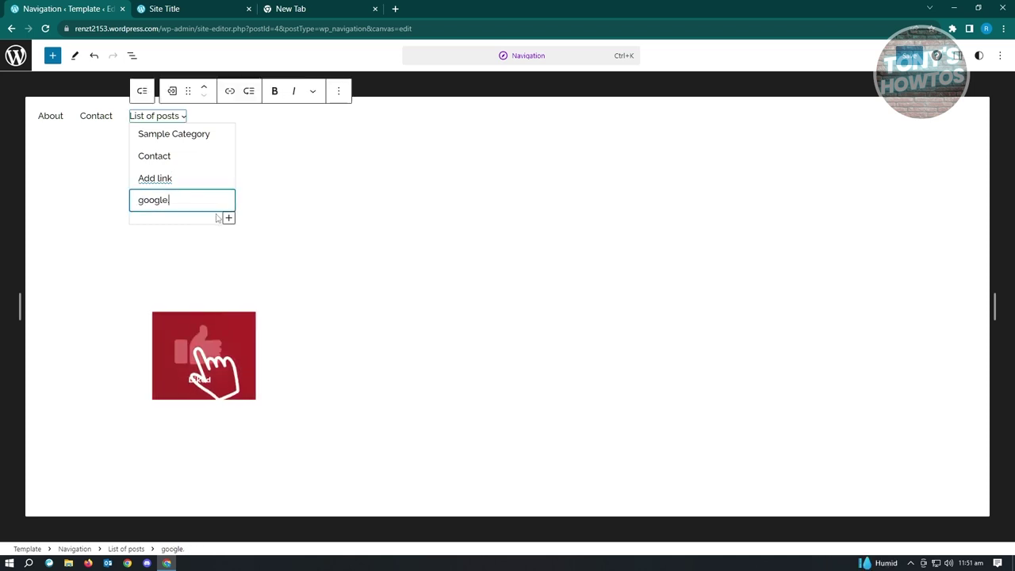
- Save the navigation changes and switch to the live site
click(326, 194)
click(189, 119)
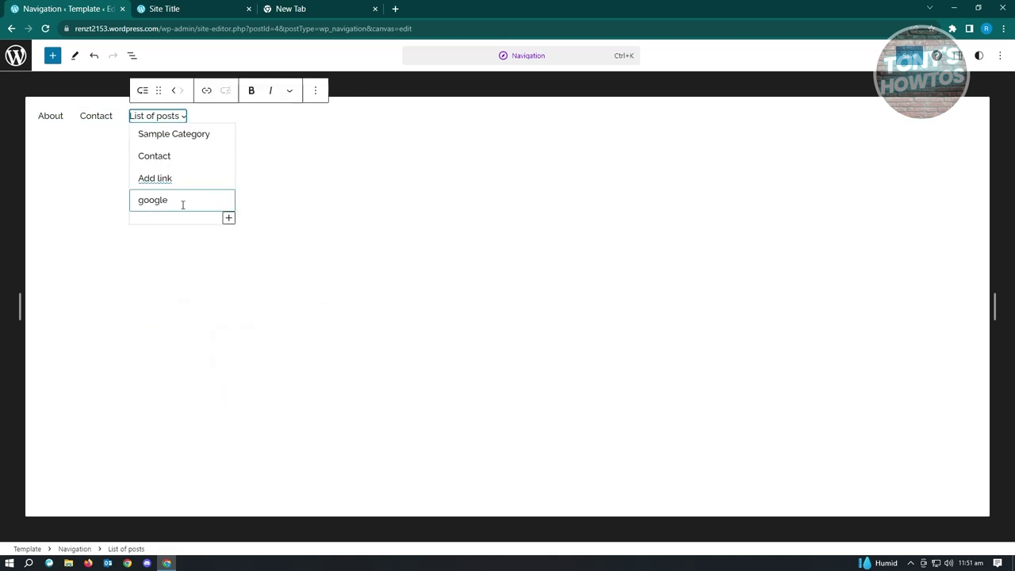
click(904, 57)
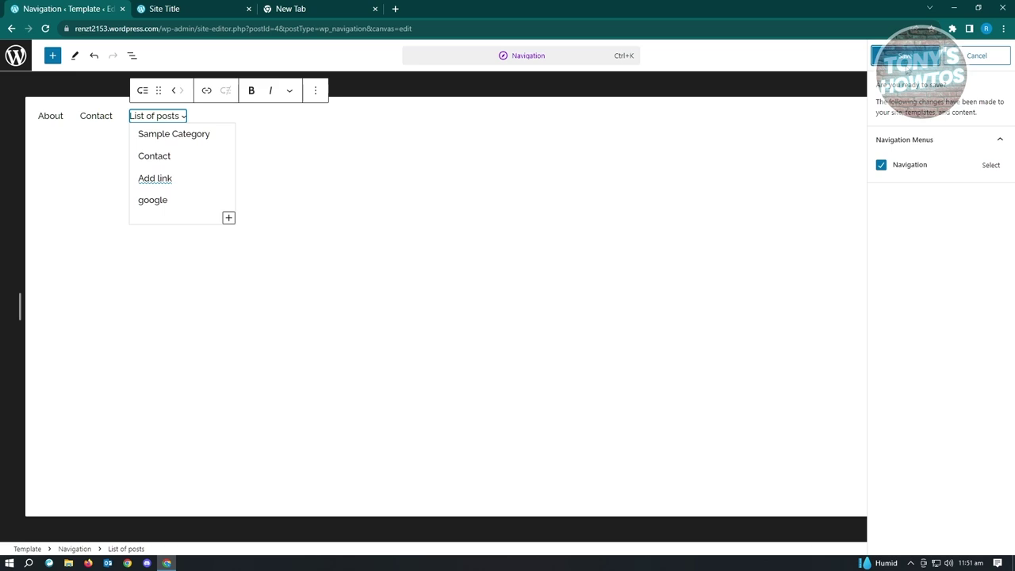
click(908, 57)
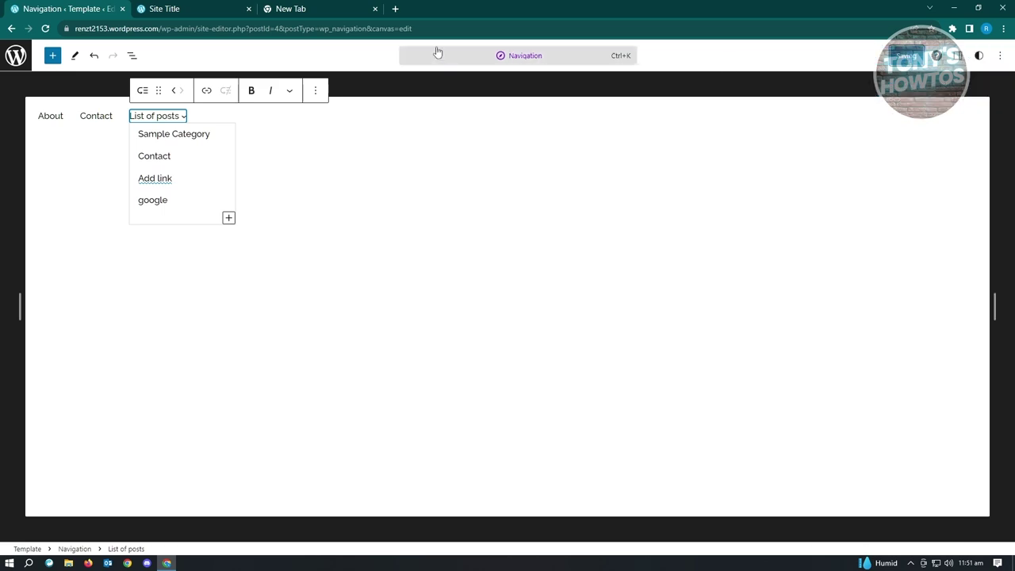
click(194, 7)
- Reload the live site and follow the new google dropdown link to test it
click(46, 30)
mouse_move(745, 106)
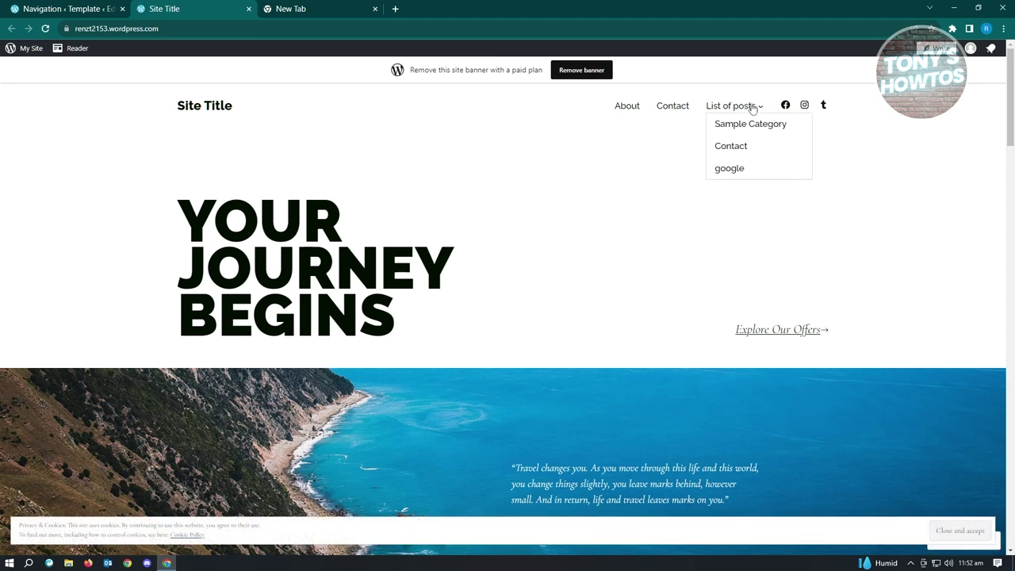
click(733, 172)
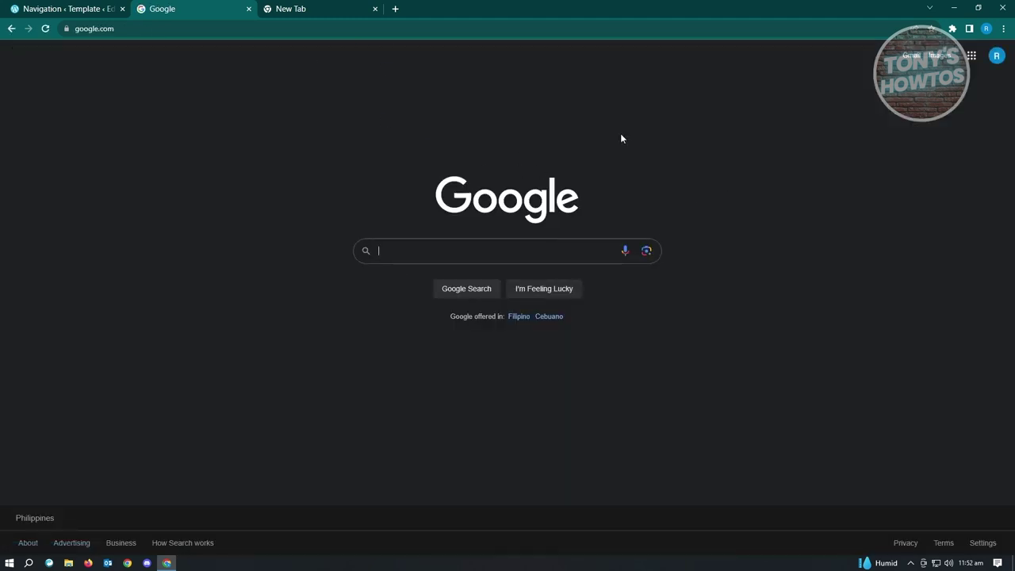
- Return from Google to the site and go back to My Home via the history list
click(375, 9)
click(12, 30)
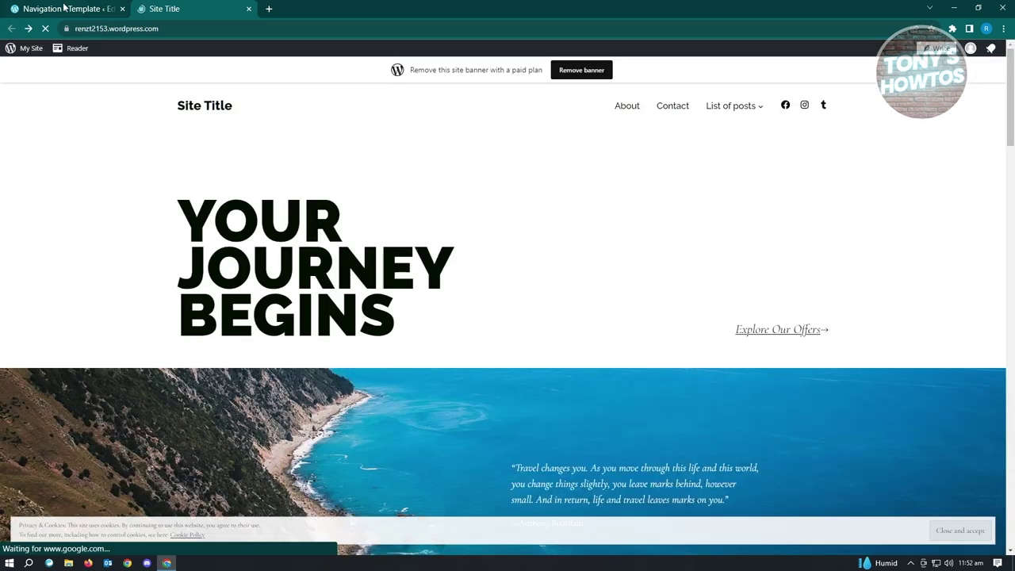
click(65, 8)
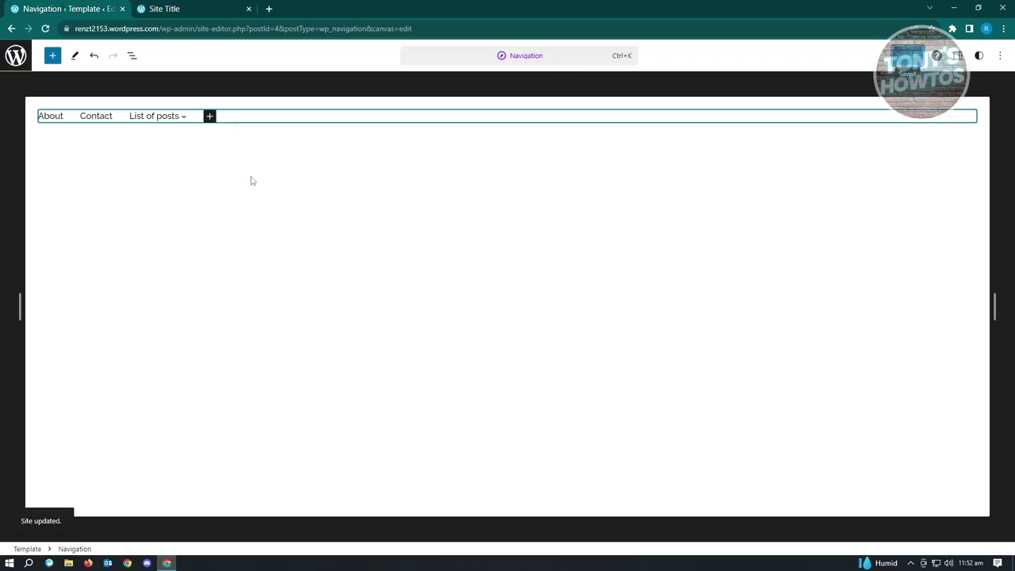
right_click(12, 30)
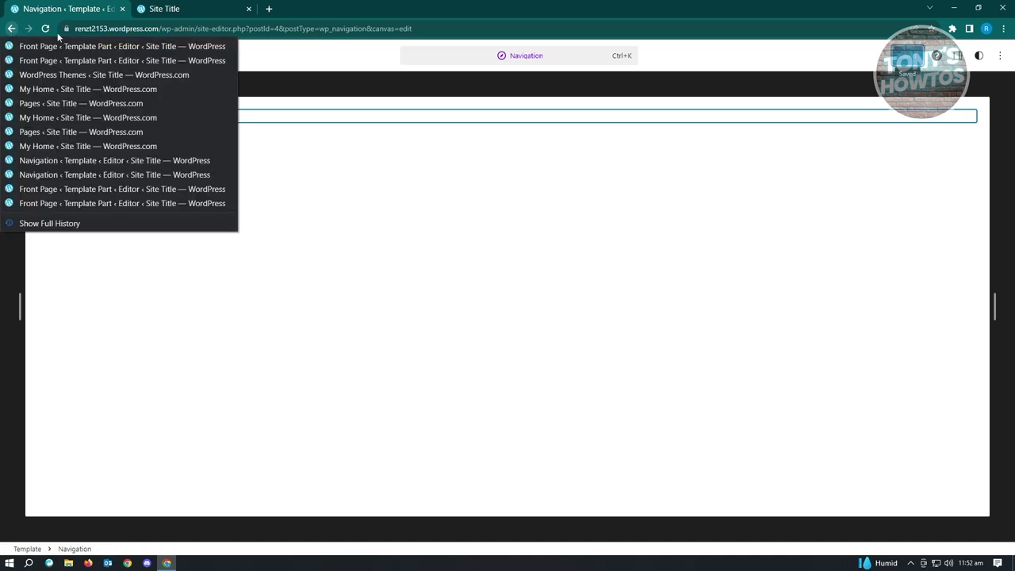
click(133, 90)
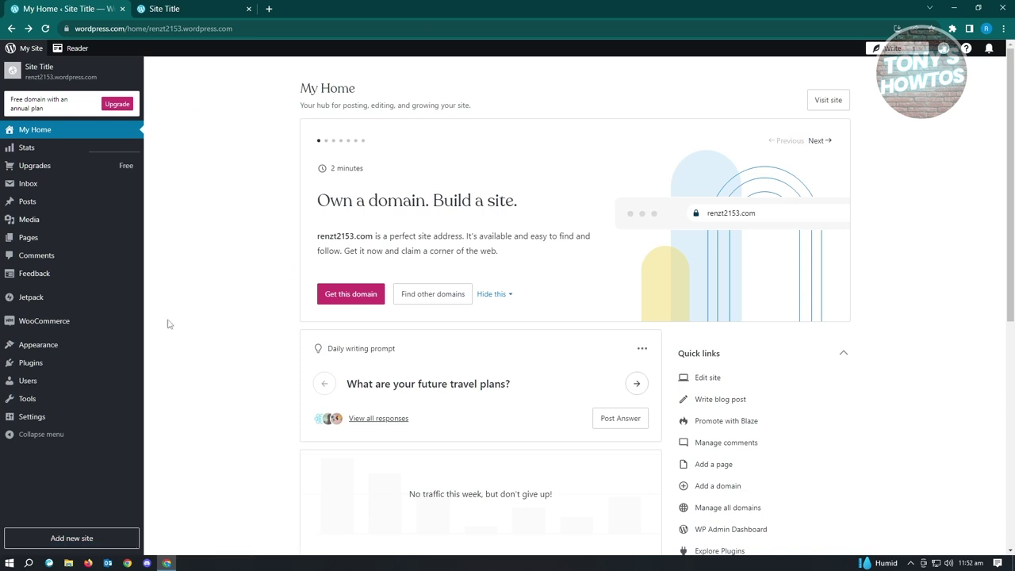
- Open Themes and scroll through free themes such as Twenty Twenty, Seedlet and Barnsbury
mouse_move(49, 349)
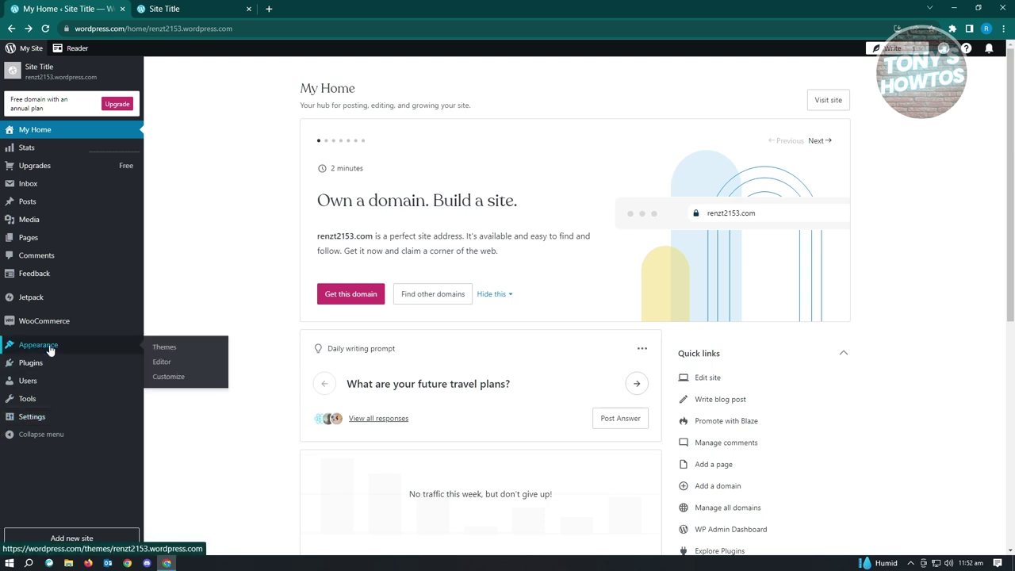
click(193, 348)
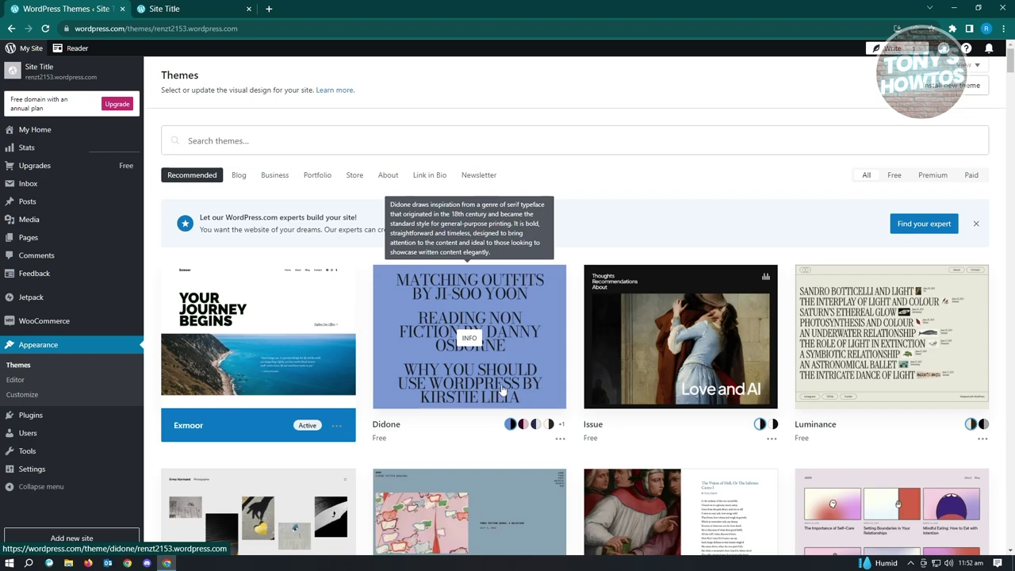
scroll(500, 393, down, 20)
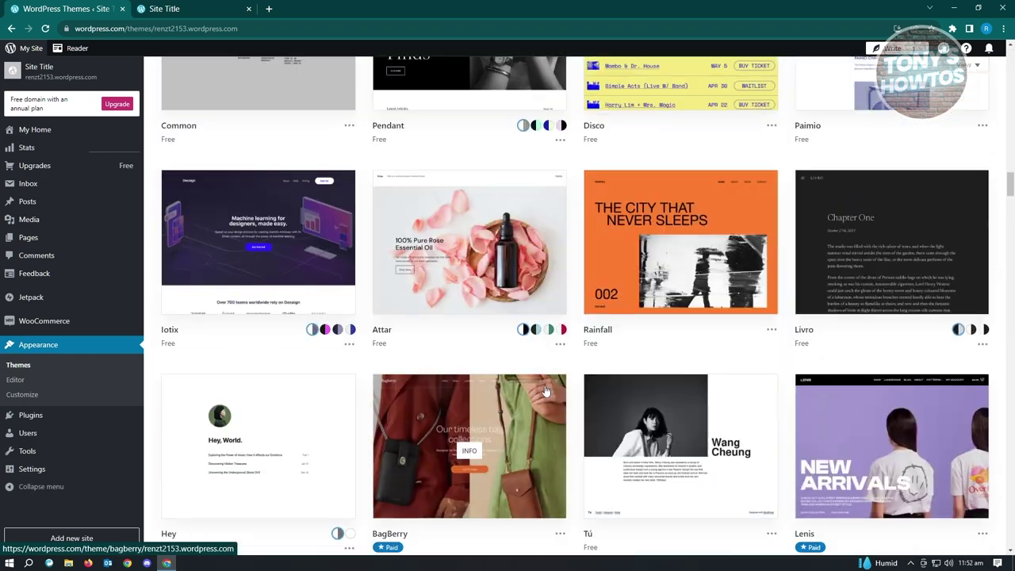
scroll(545, 391, down, 10)
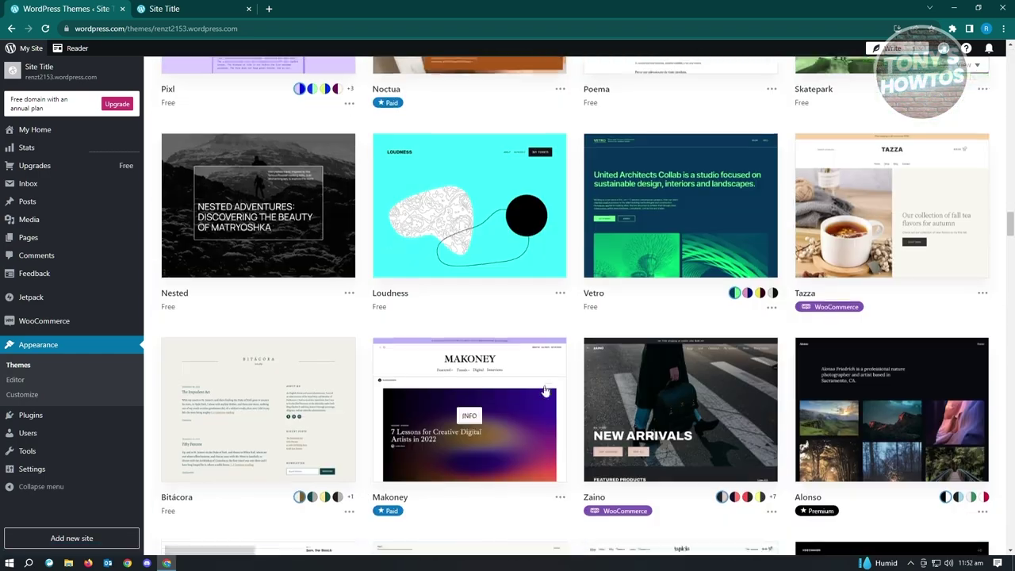
scroll(546, 390, down, 13)
scroll(545, 390, down, 10)
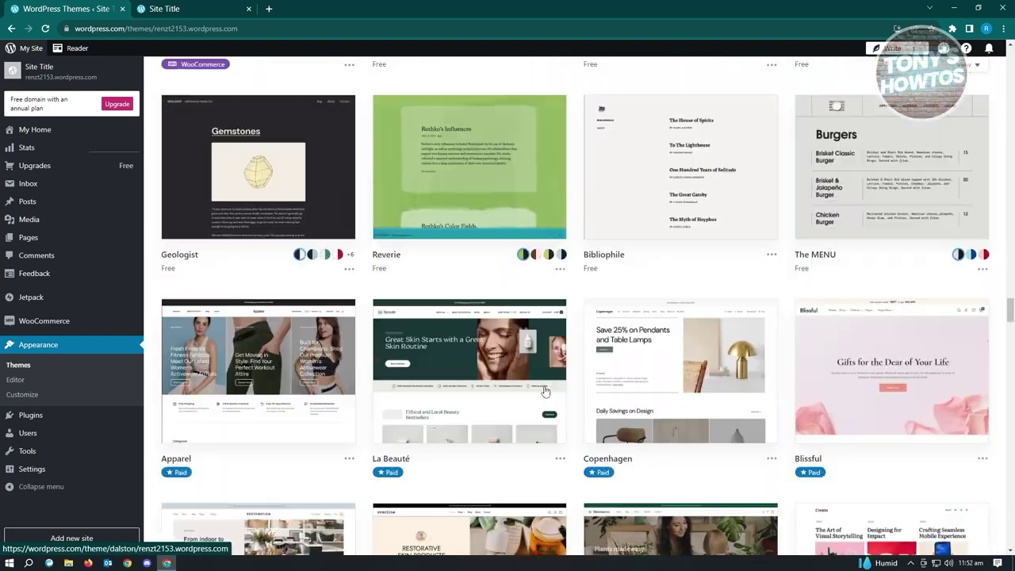
scroll(545, 391, down, 12)
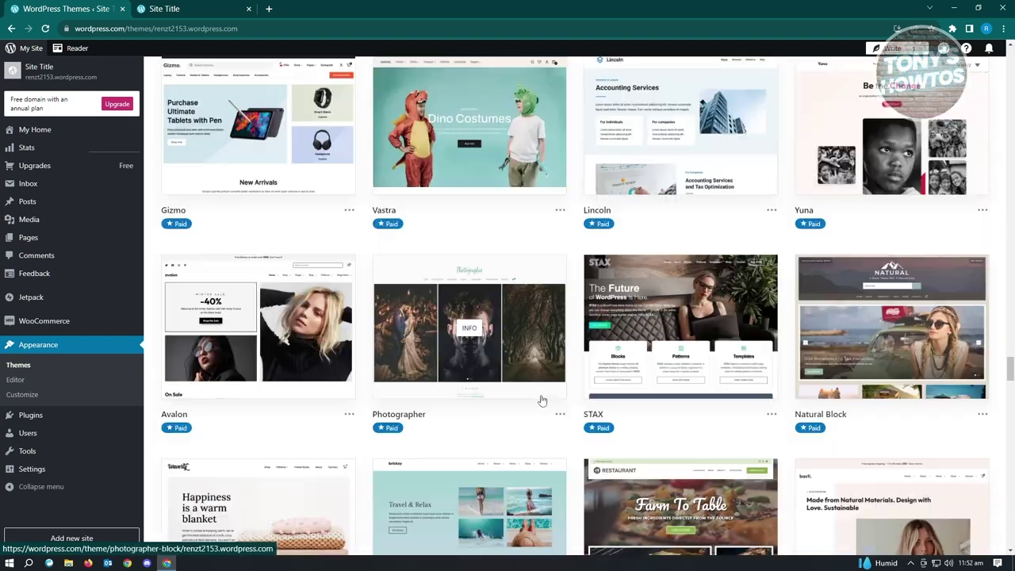
click(440, 229)
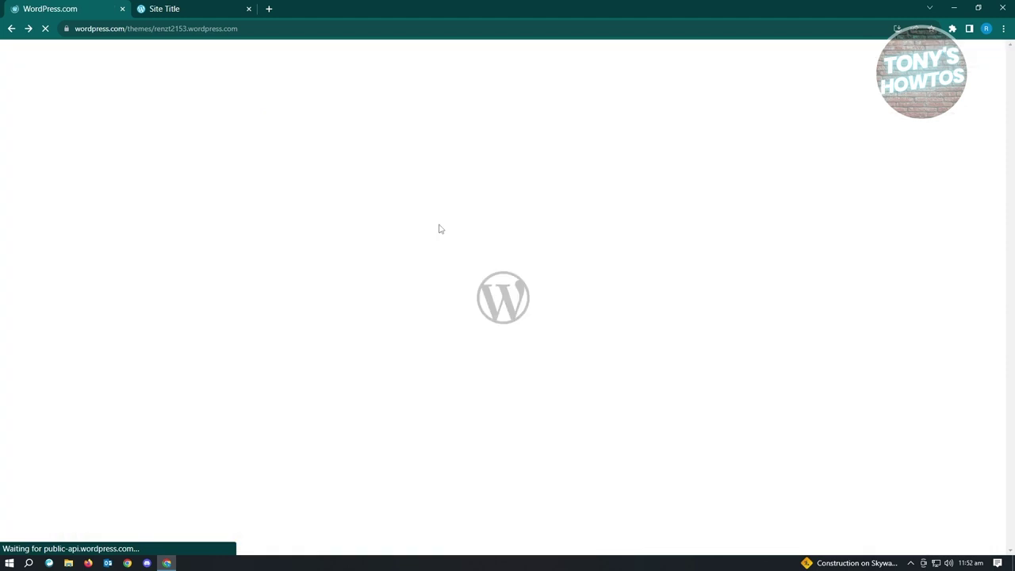
scroll(441, 229, down, 8)
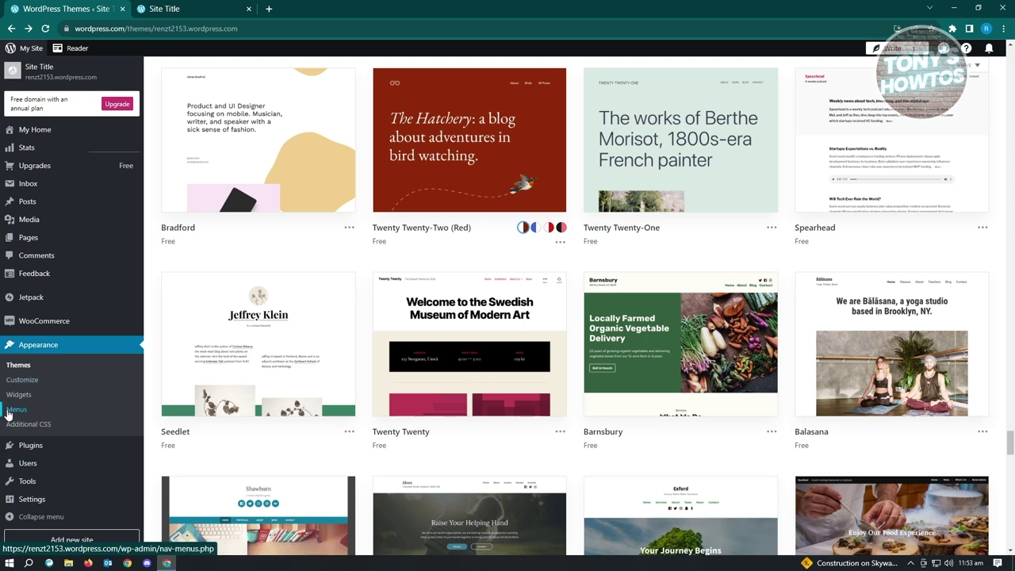
- Open the Menus screen, save the 'sample' menu and reload the live site
click(58, 409)
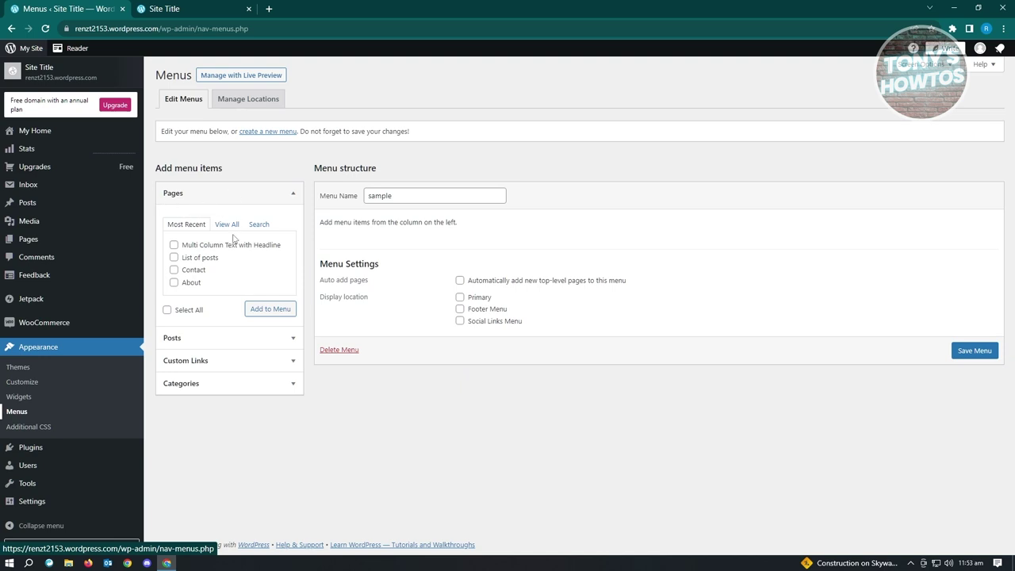
drag(438, 198, 324, 208)
drag(433, 198, 353, 206)
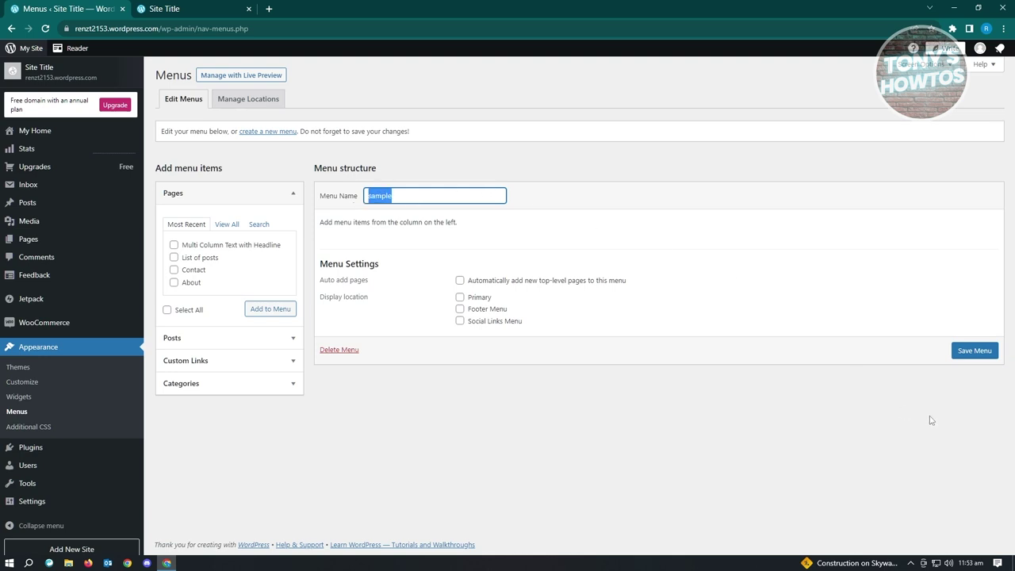
click(983, 354)
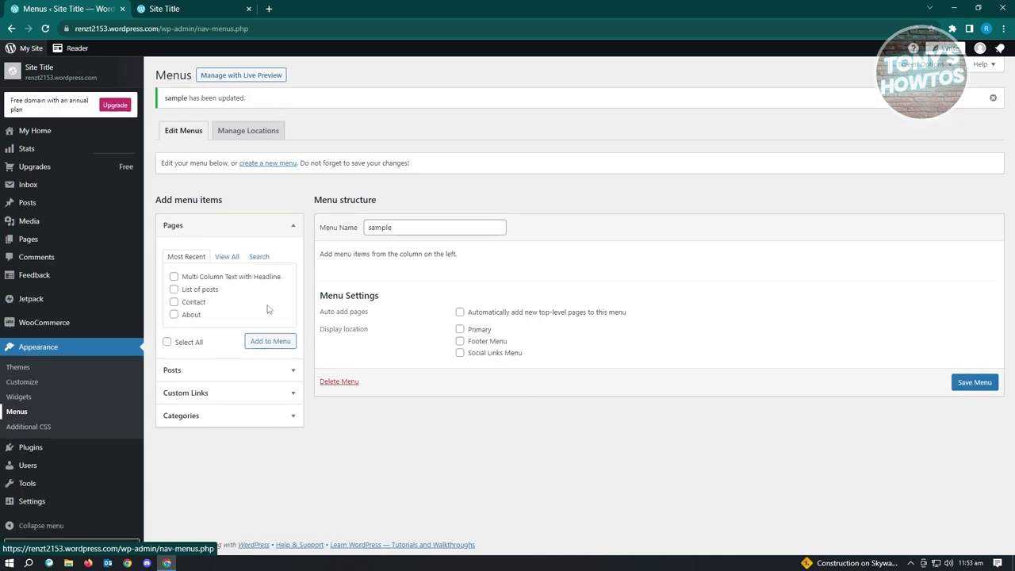
click(39, 71)
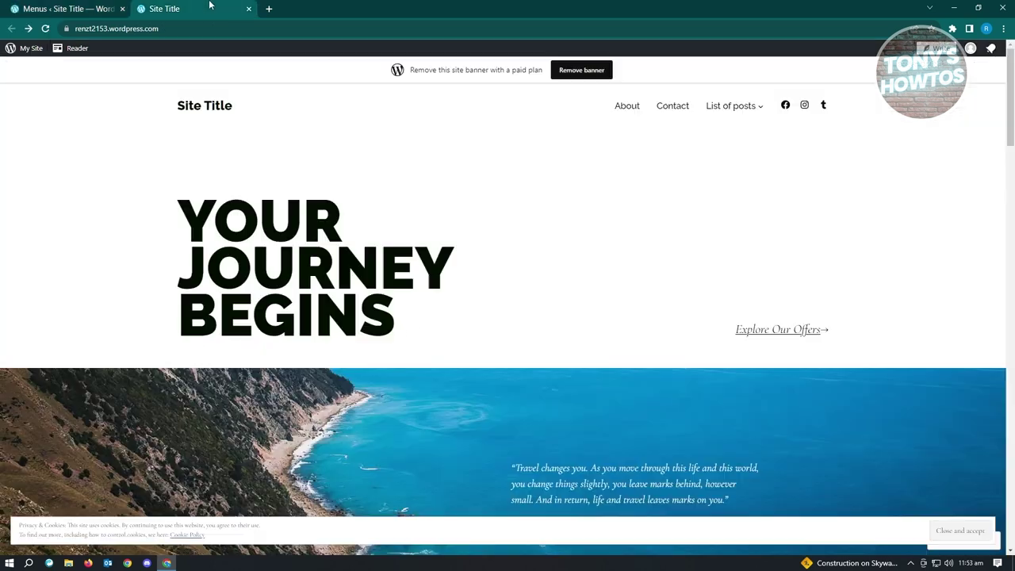
click(46, 29)
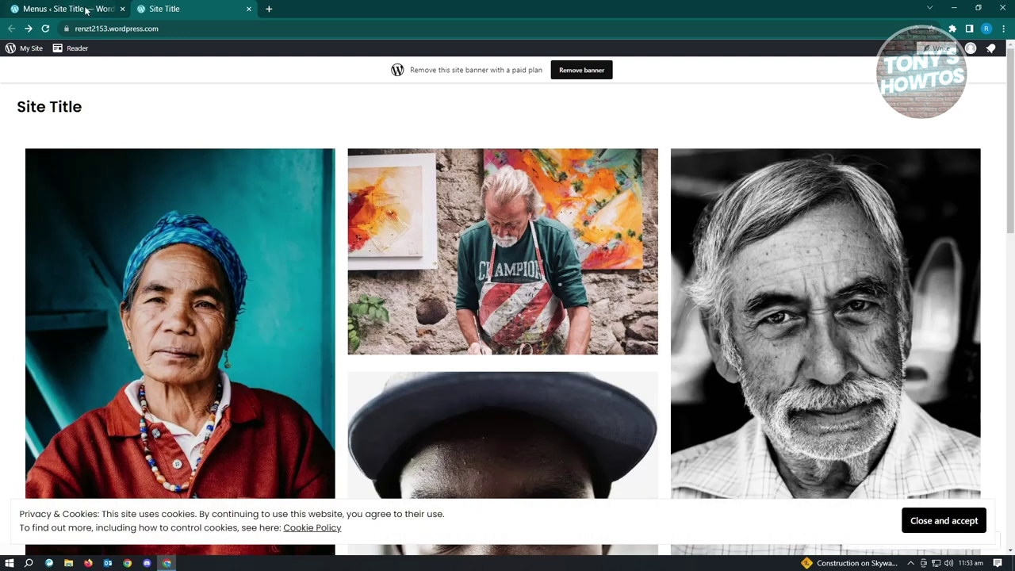
click(86, 11)
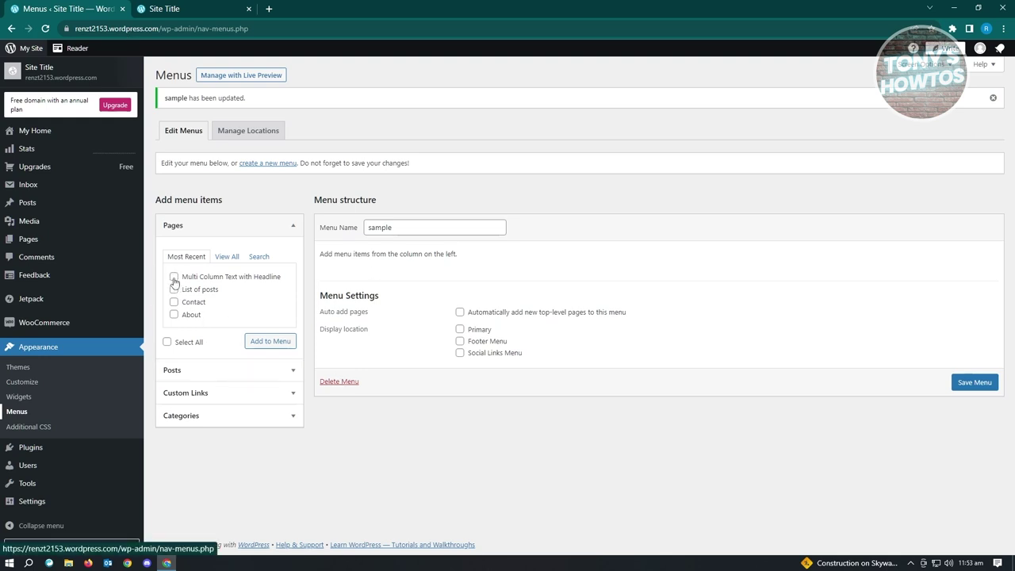
- Add the Contact, About and List of posts pages to the sample menu
click(174, 276)
click(174, 277)
click(173, 302)
click(174, 315)
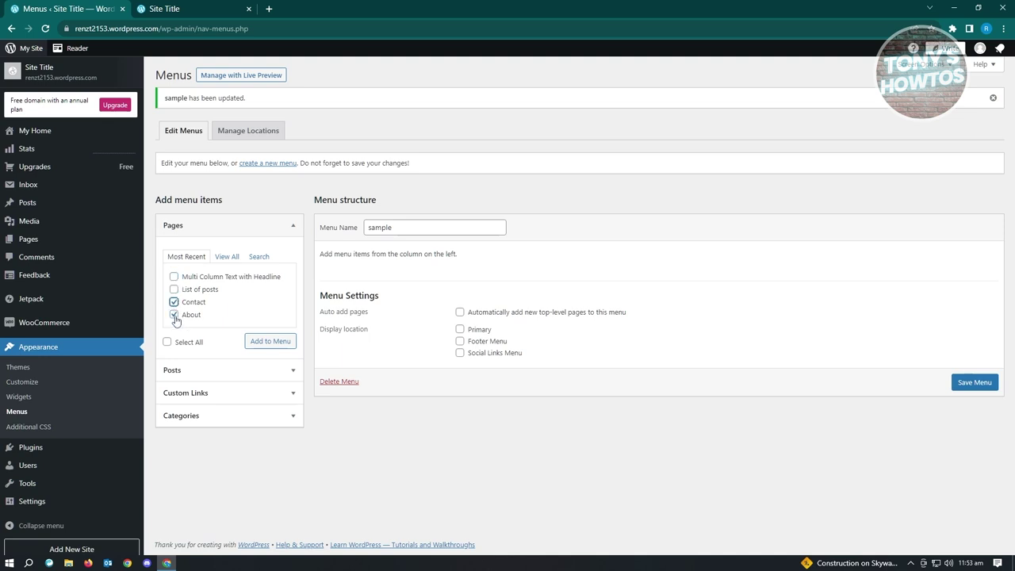
click(174, 289)
click(259, 347)
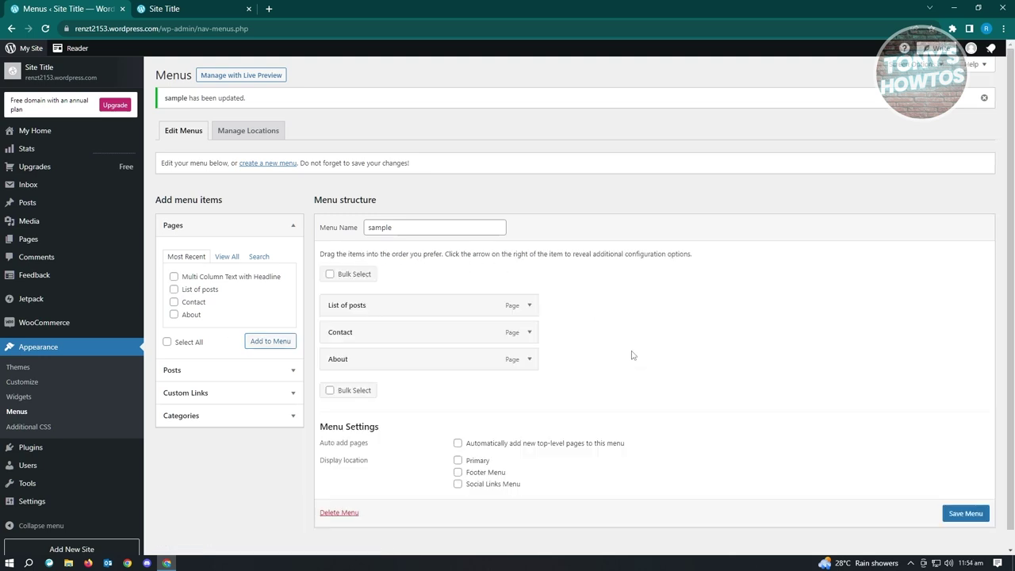
- Review the Contact menu item's navigation label settings and collapse them
click(530, 333)
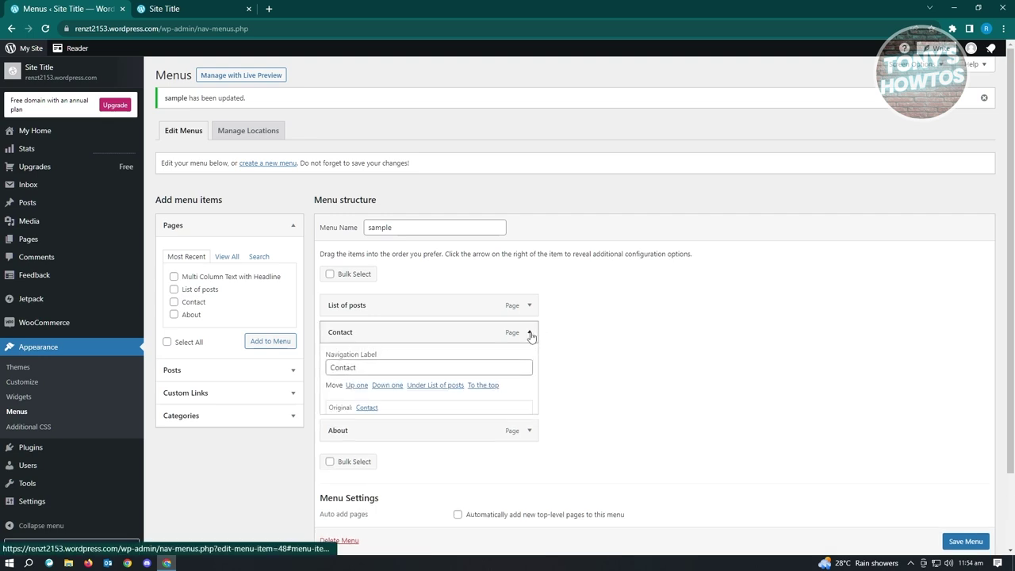
scroll(538, 283, down, 1)
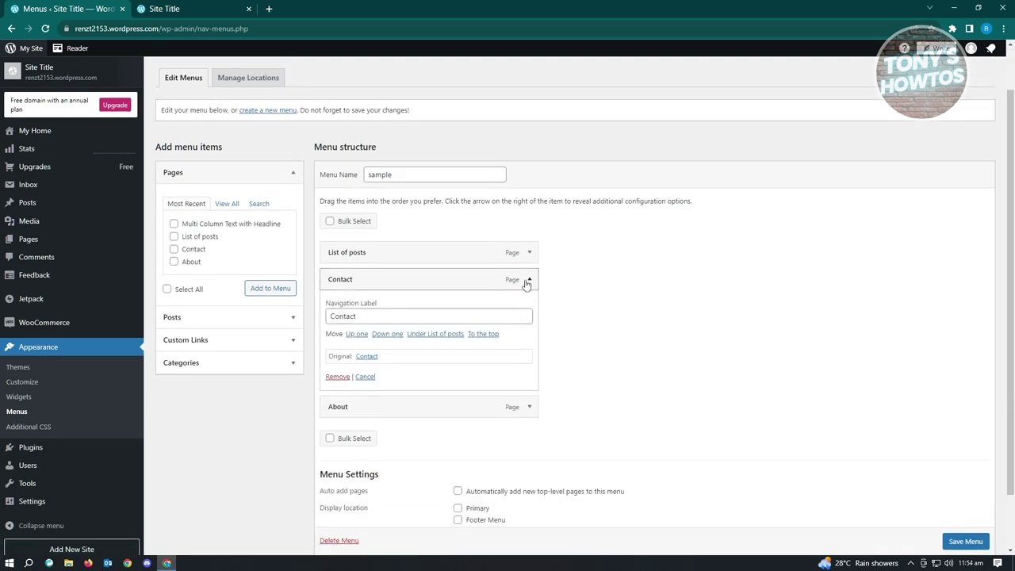
drag(375, 315, 322, 319)
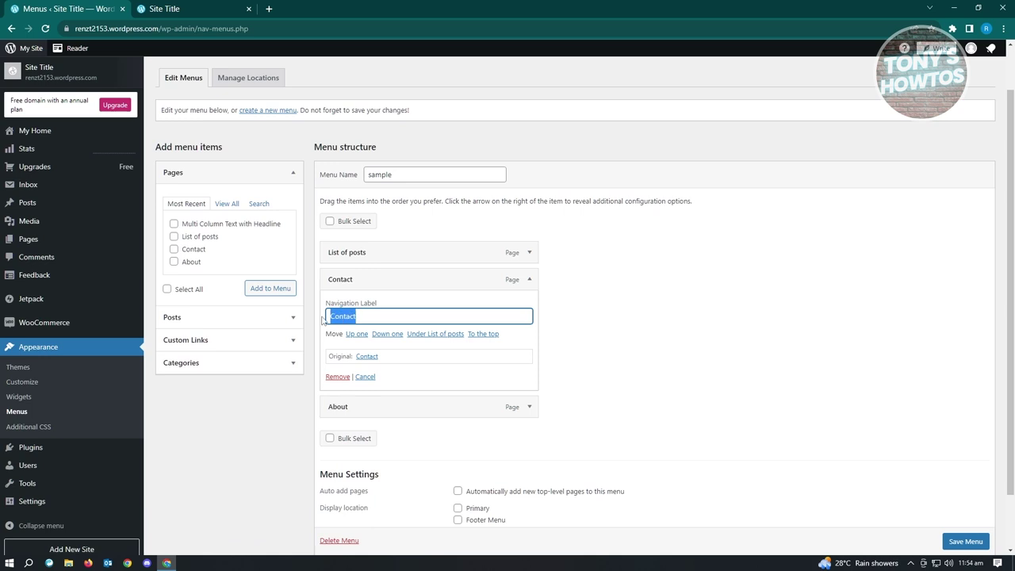
click(416, 358)
click(529, 279)
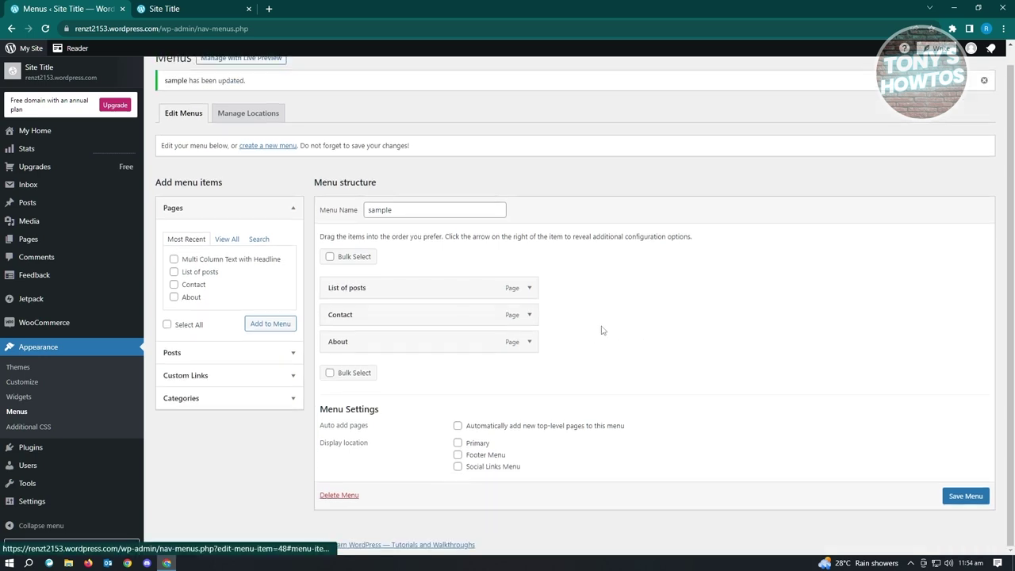
drag(427, 319, 407, 283)
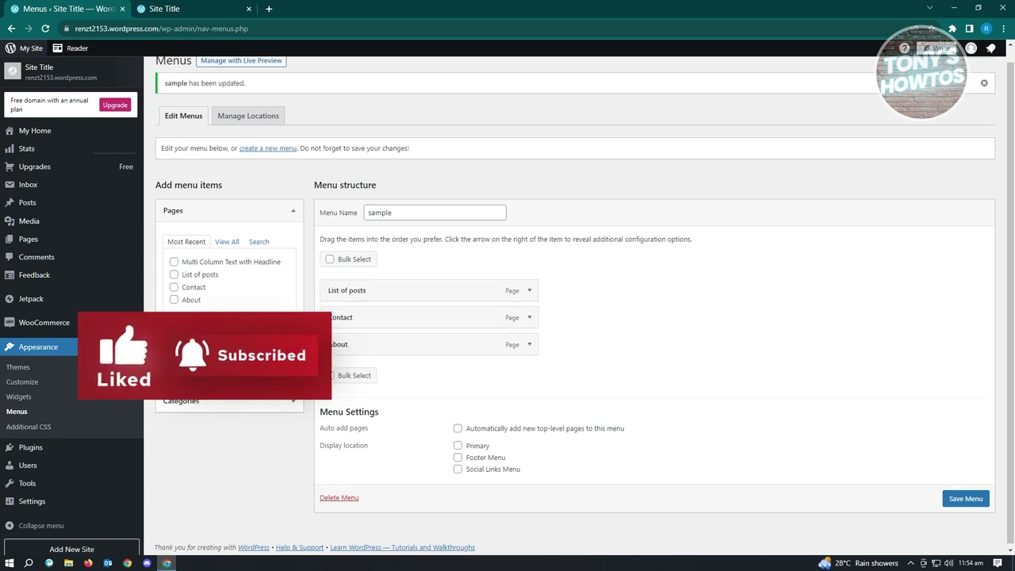
click(269, 354)
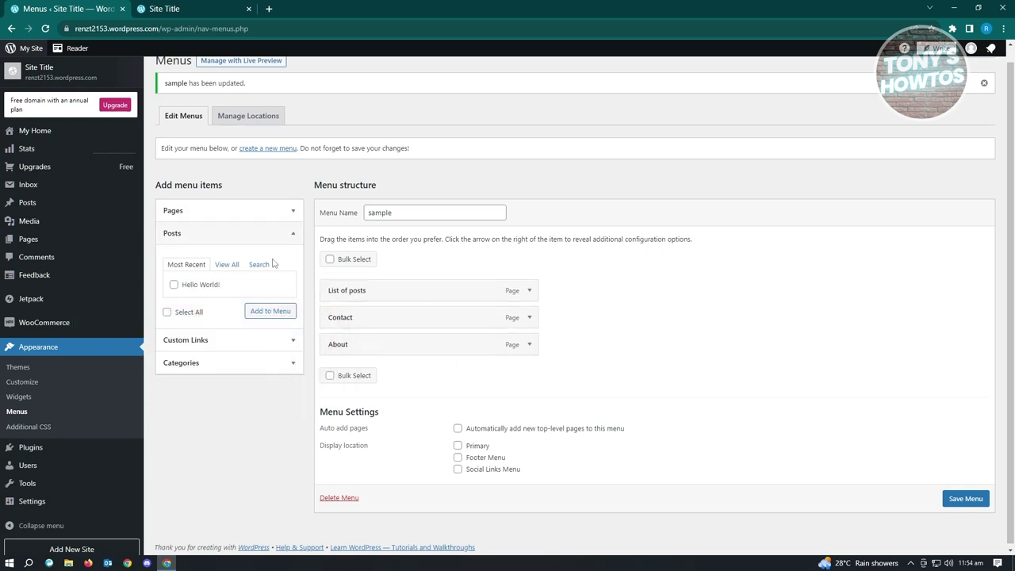
click(173, 284)
click(256, 236)
click(228, 256)
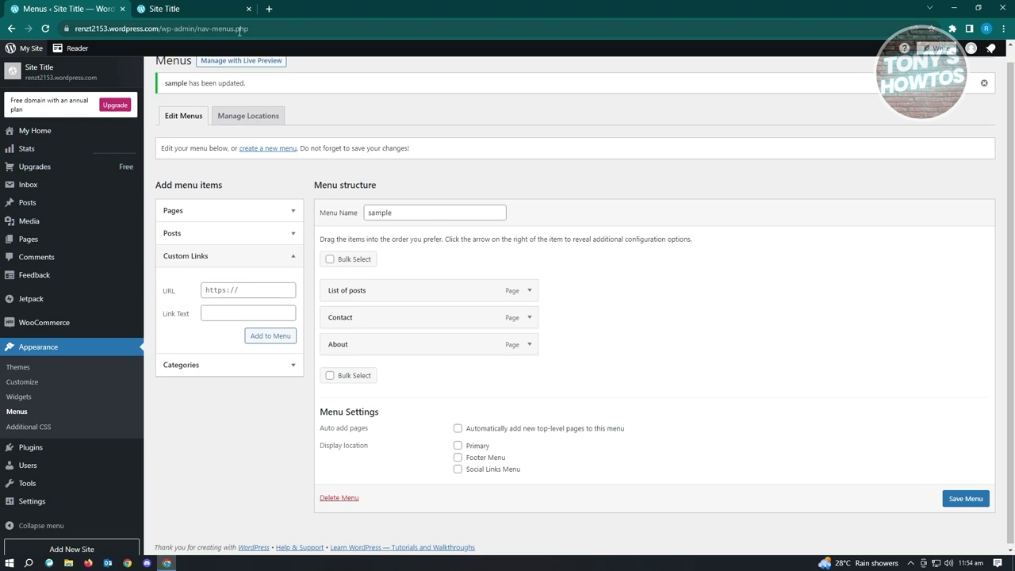
click(229, 366)
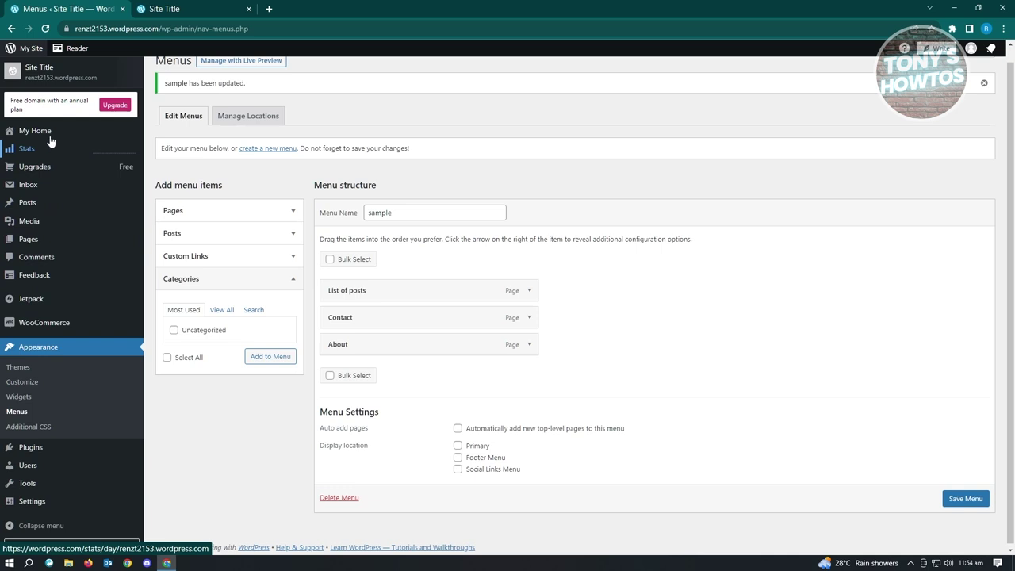
mouse_move(45, 208)
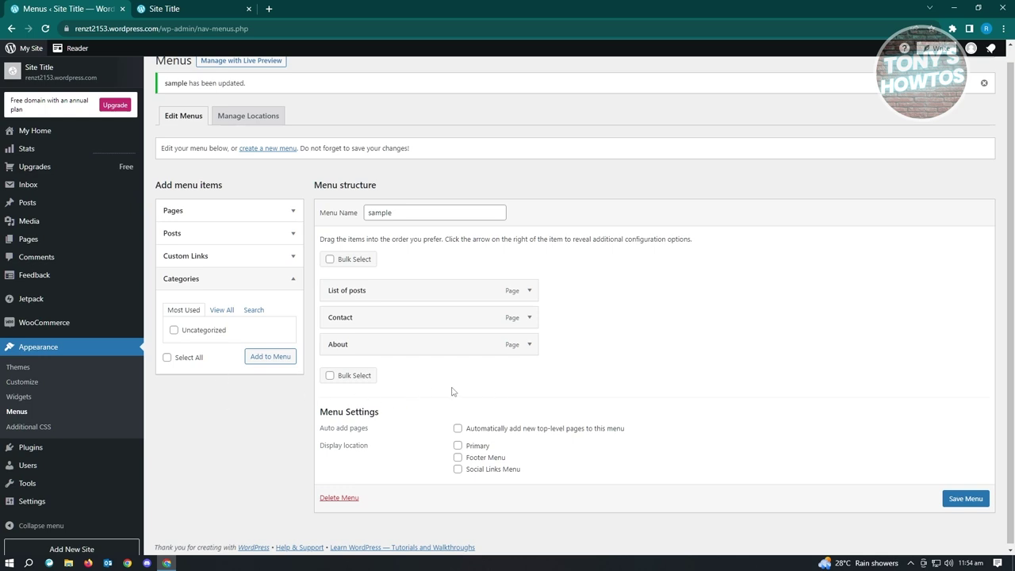
- Add the List of posts and Multi Column Text with Headline pages to the menu
click(214, 218)
click(174, 275)
click(173, 262)
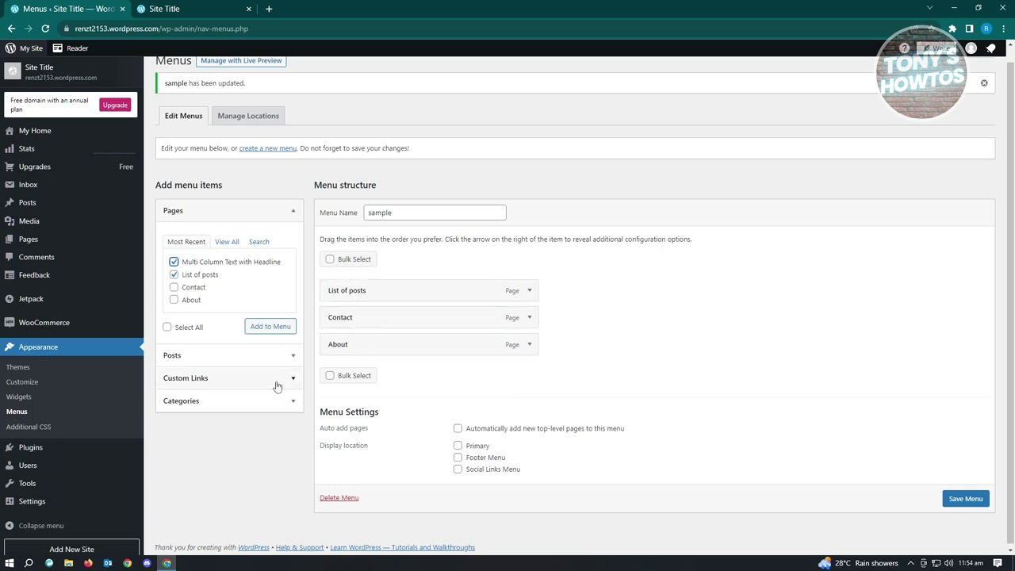
click(267, 328)
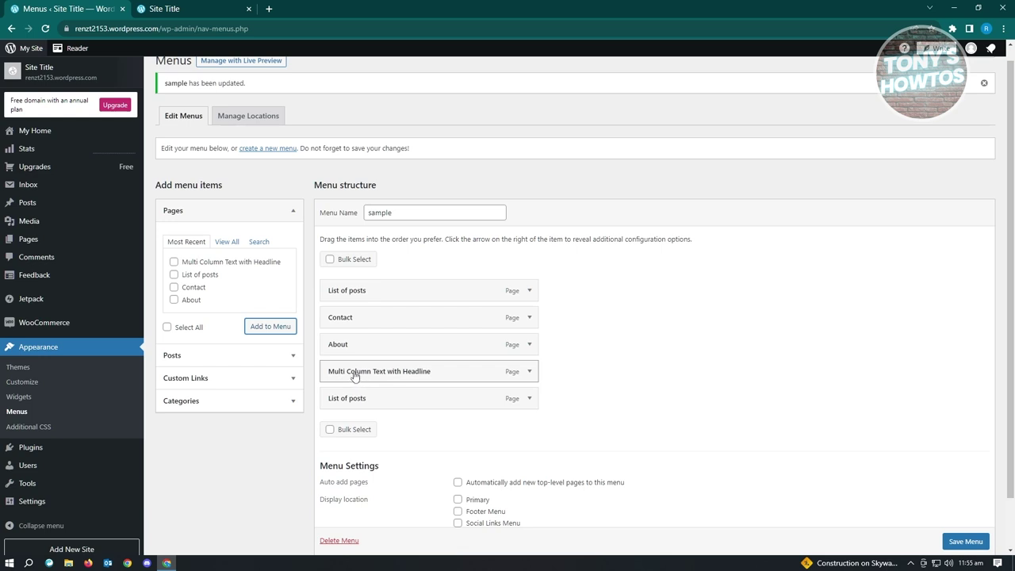
- Nest Multi Column Text with Headline under About and List of posts under it, save and view the live site
mouse_move(348, 379)
mouse_down()
mouse_move(410, 382)
mouse_move(346, 386)
mouse_move(378, 431)
mouse_move(337, 411)
mouse_move(344, 379)
mouse_up()
drag(364, 378, 369, 381)
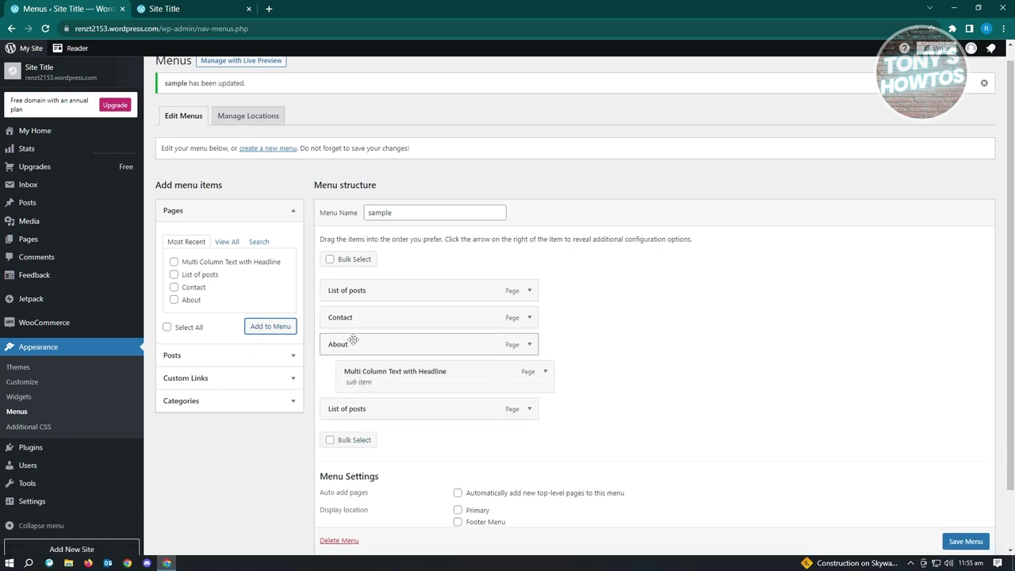
drag(337, 415, 406, 415)
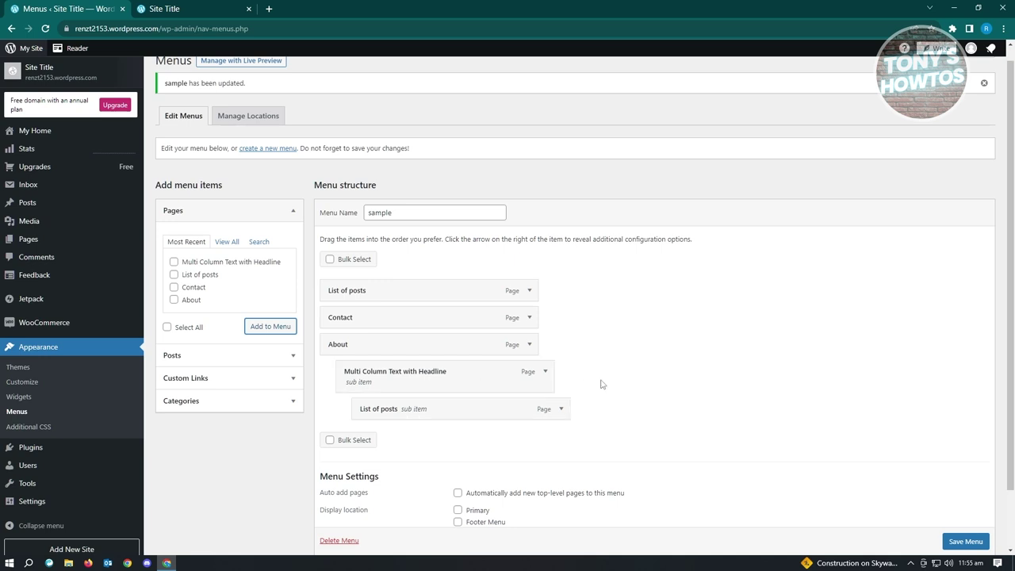
click(956, 546)
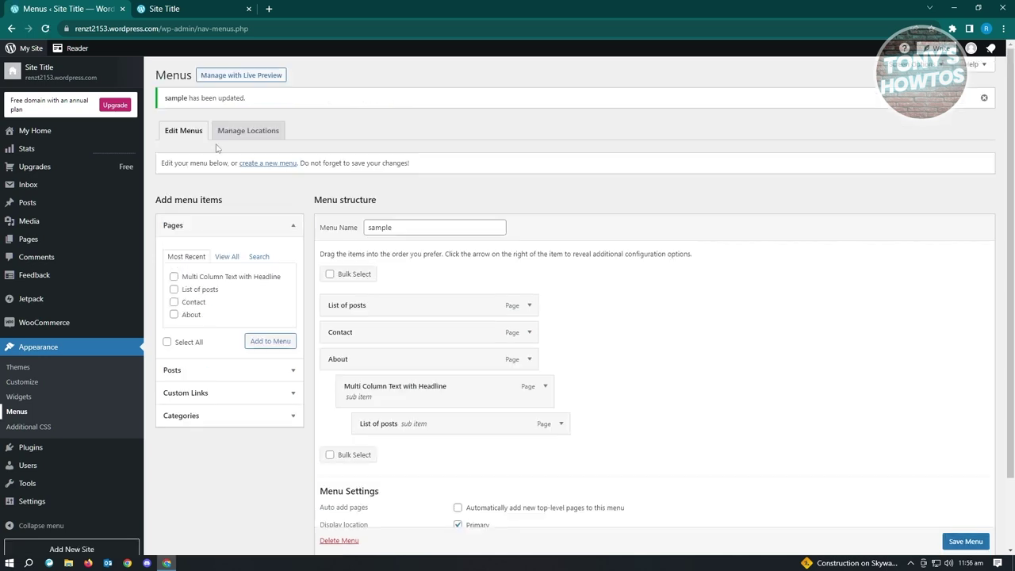
scroll(759, 463, down, 3)
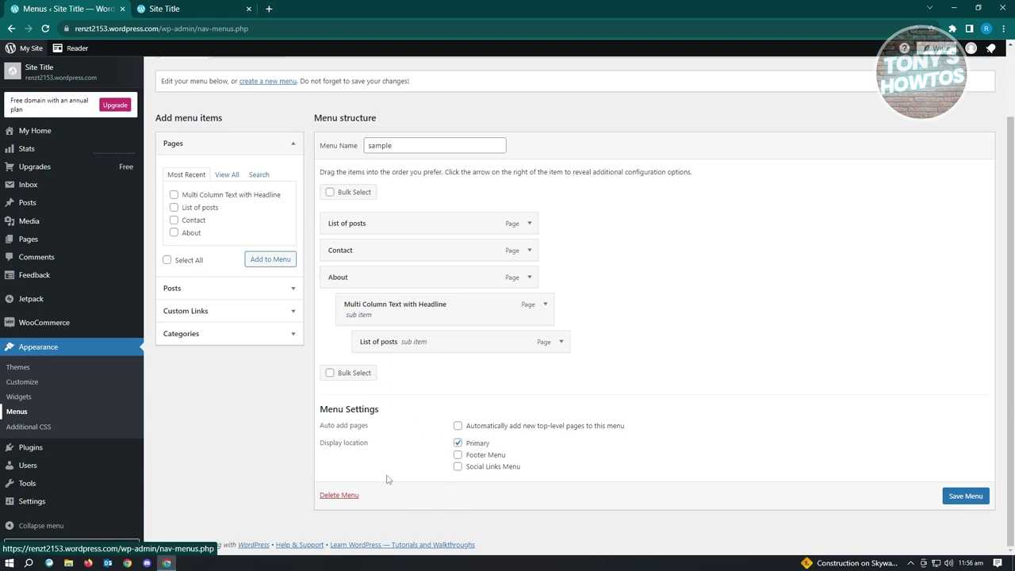
scroll(357, 406, up, 1)
click(199, 5)
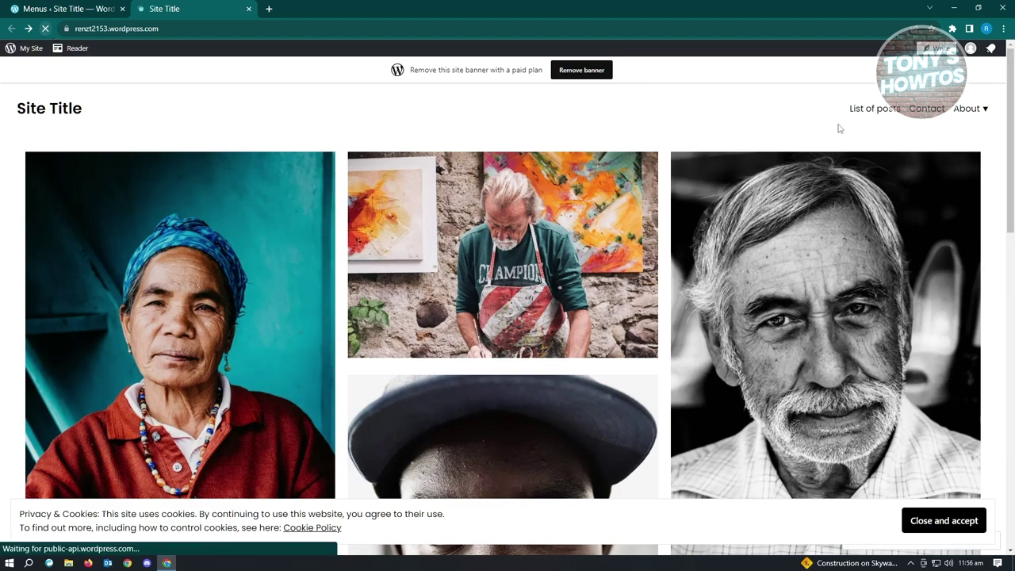
- Head back from the live site to the site's My Home dashboard
mouse_move(971, 115)
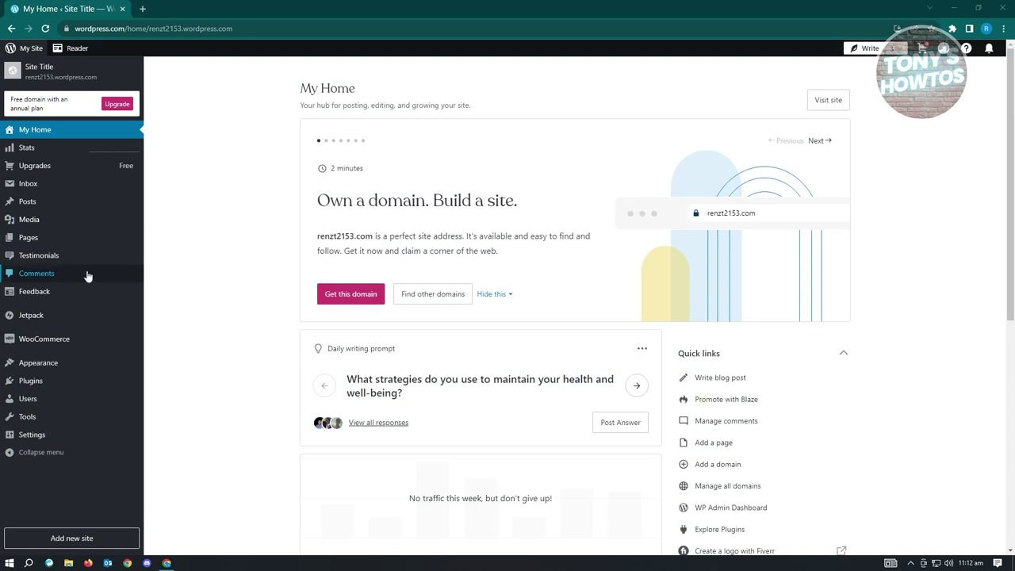
- Look over the Themes gallery, then go to Plugins, which needs a Business plan upgrade
mouse_move(42, 369)
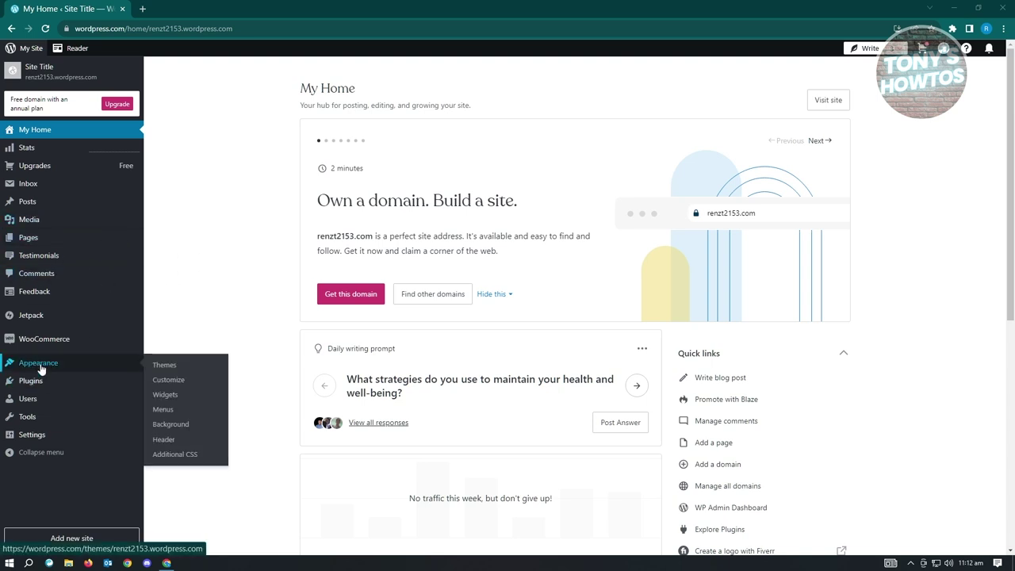
click(164, 365)
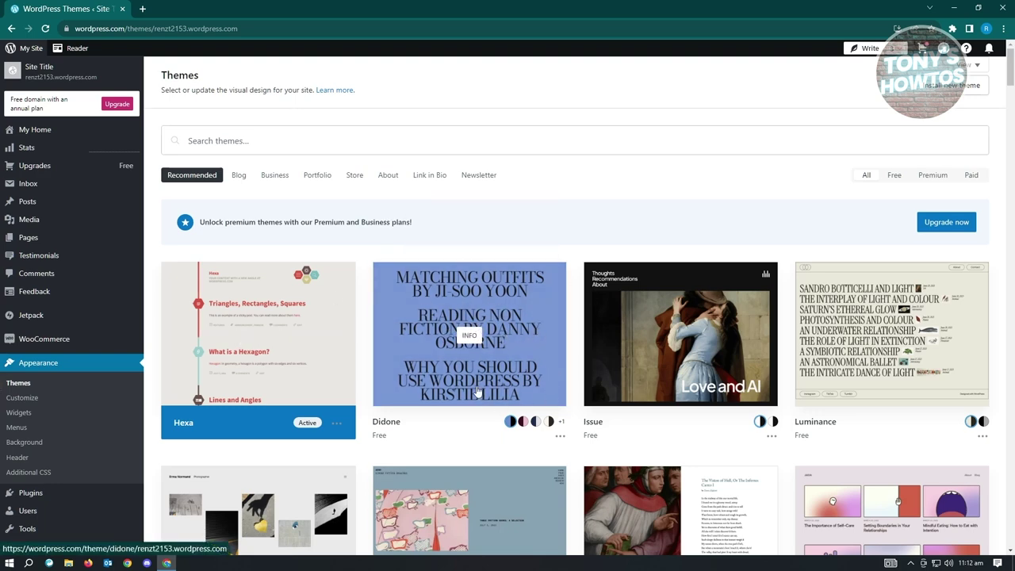
mouse_move(443, 385)
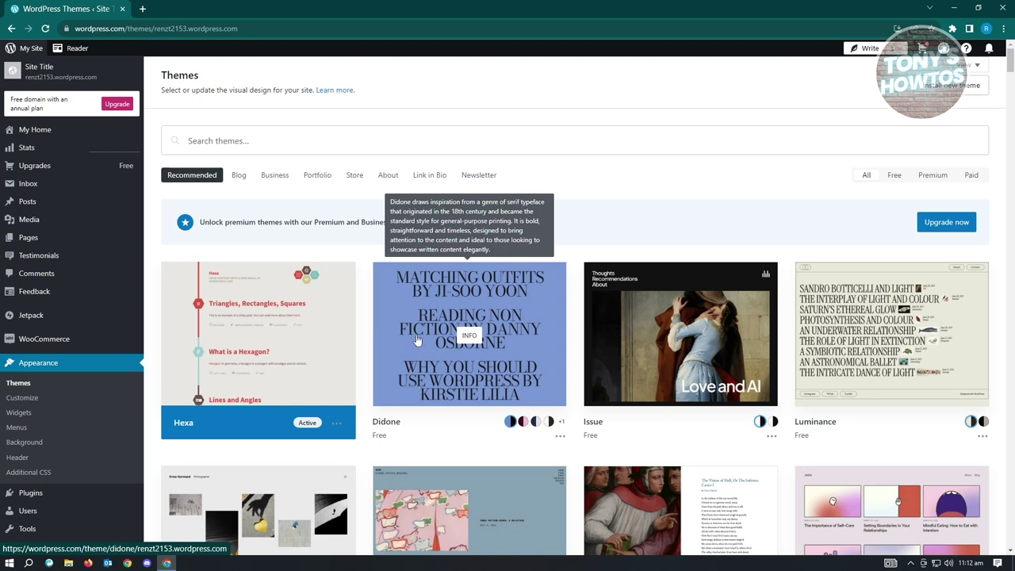
scroll(100, 367, down, 2)
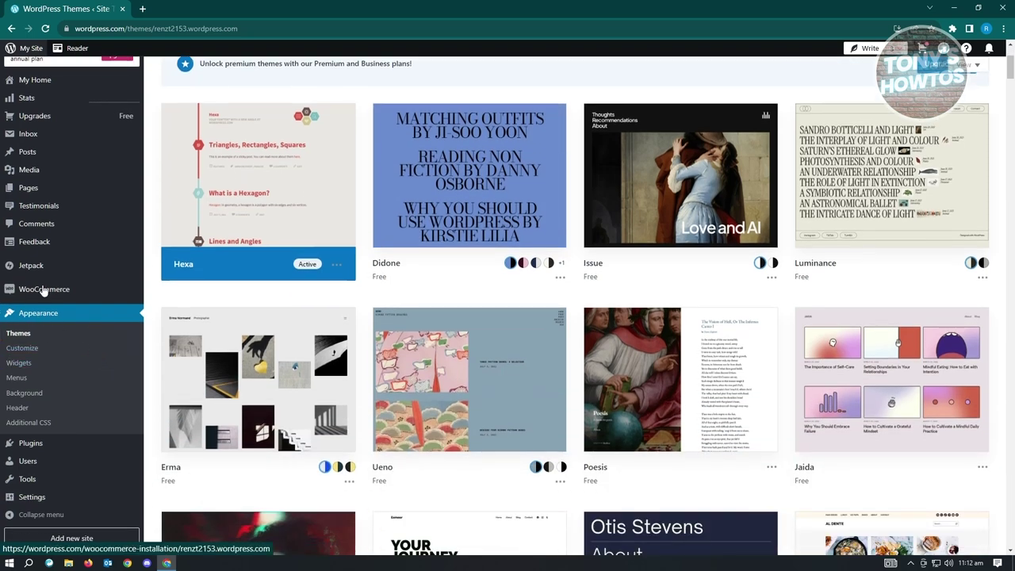
click(45, 446)
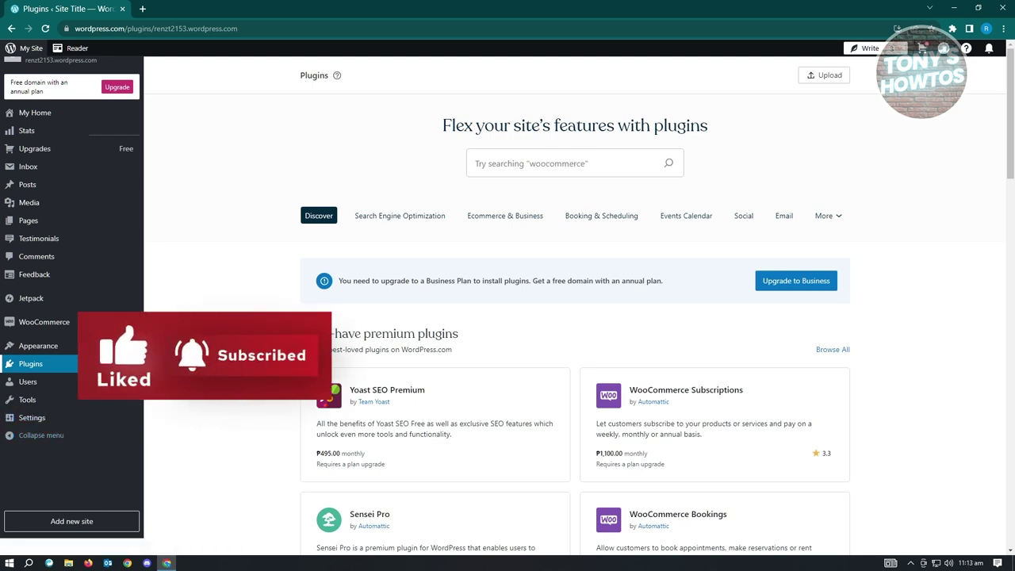
click(596, 165)
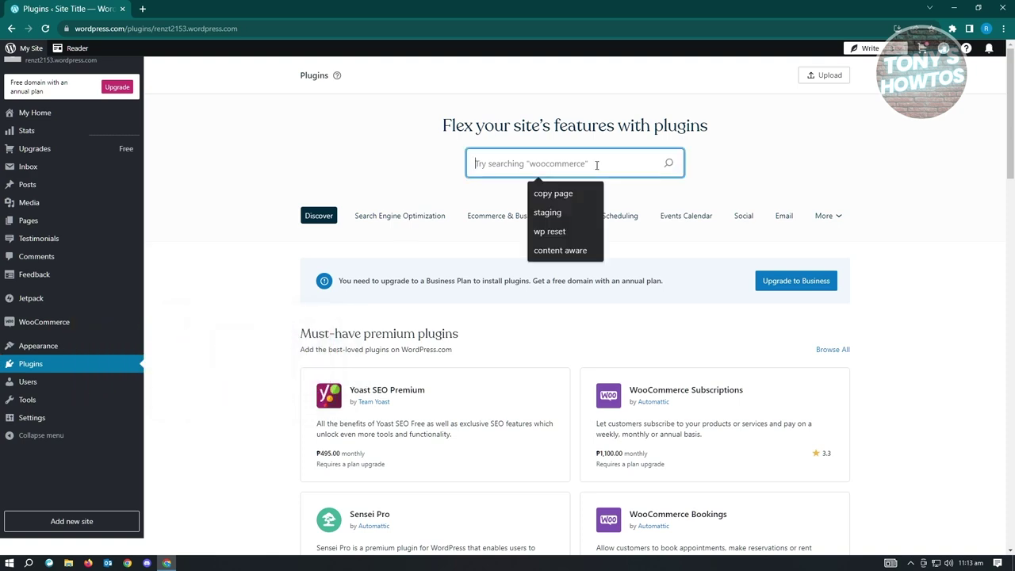
text(hustle)
key(Return)
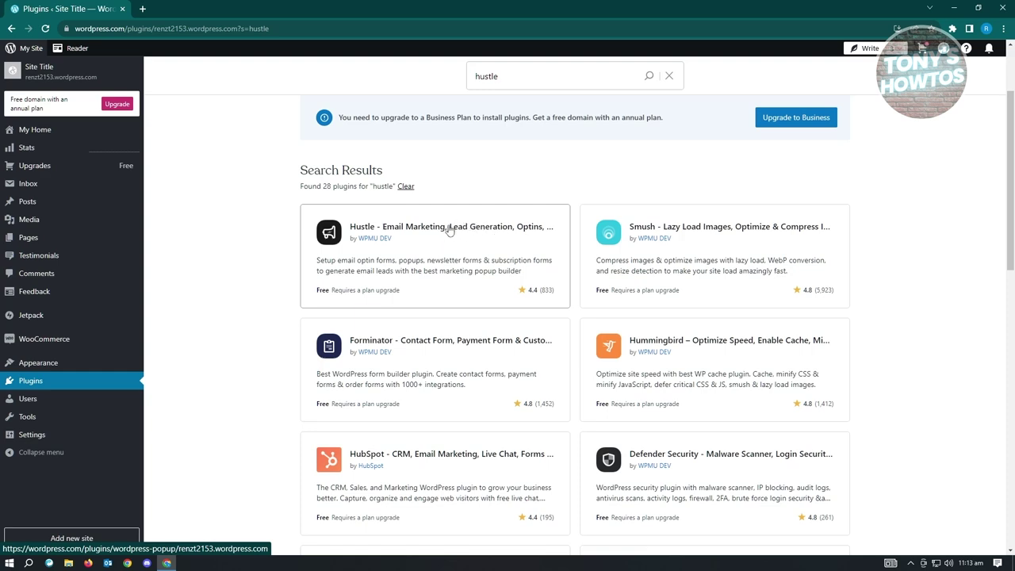
click(450, 229)
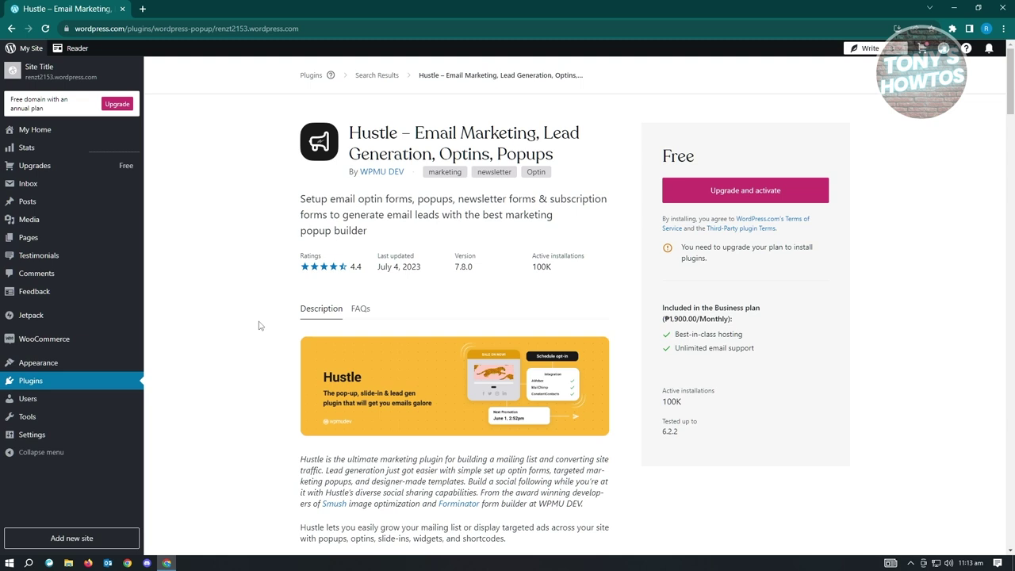
click(780, 194)
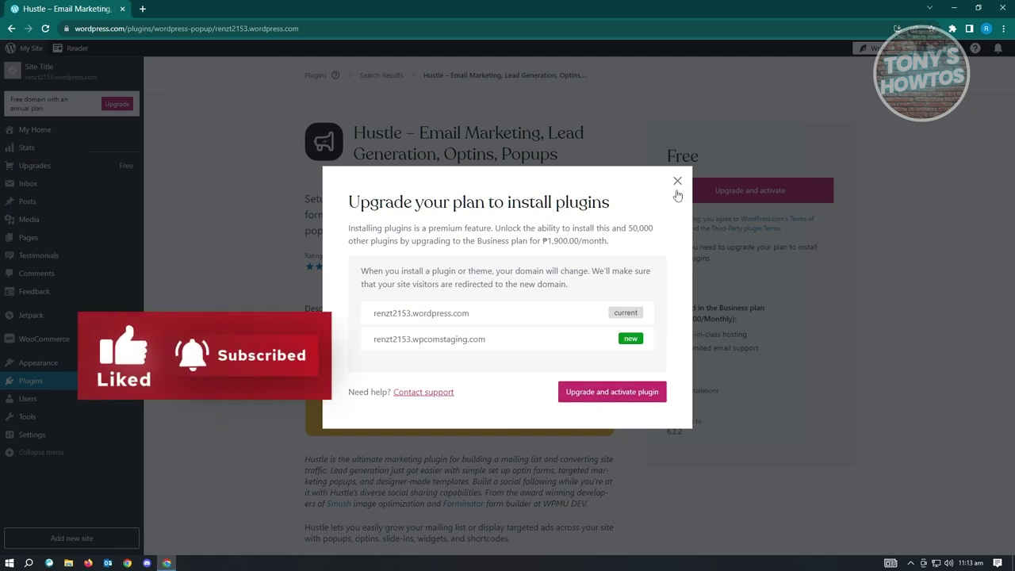
click(677, 181)
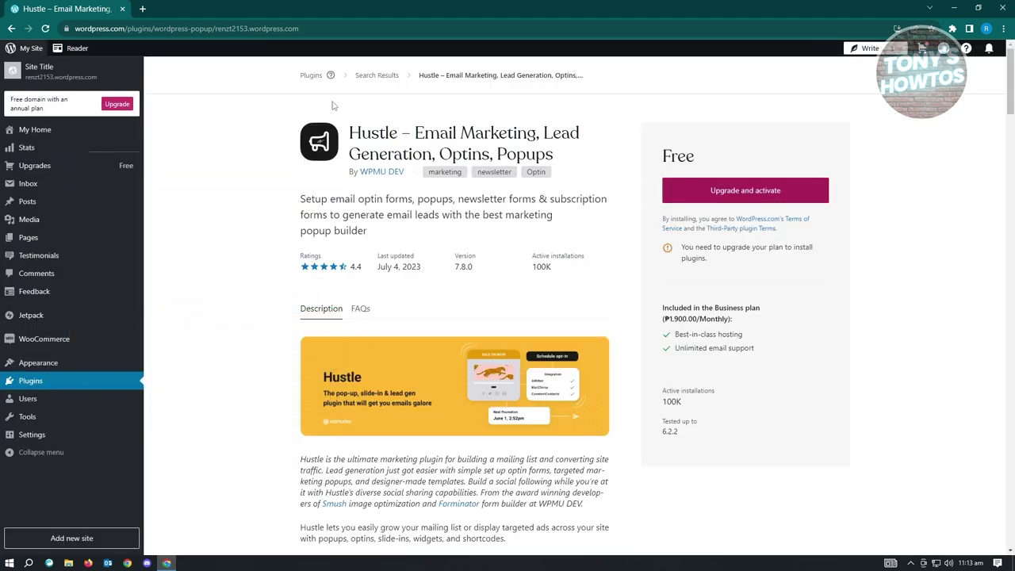
click(57, 384)
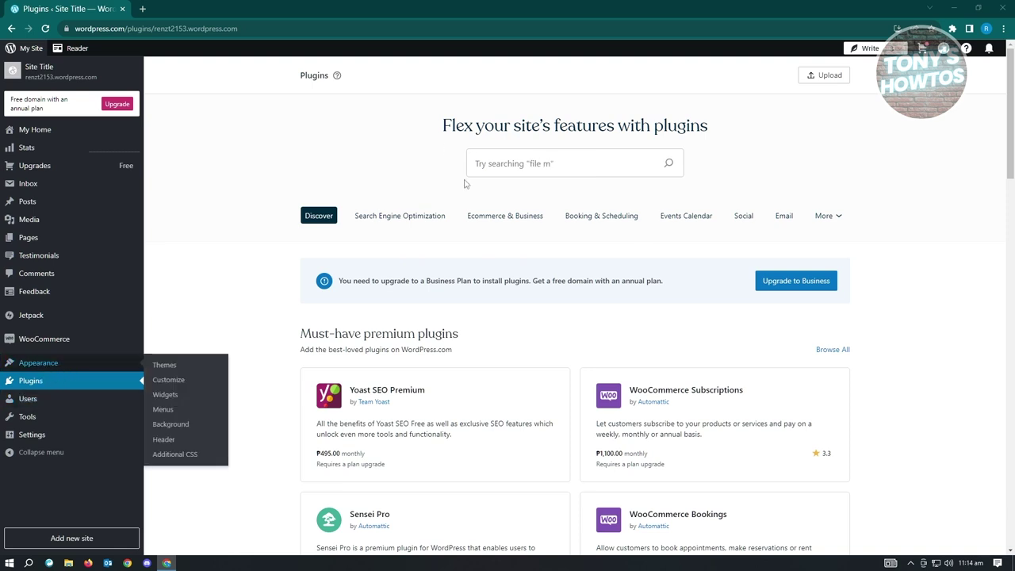
- Search plugins for 'popup maker' and open the Popup Maker plugin's details
click(591, 162)
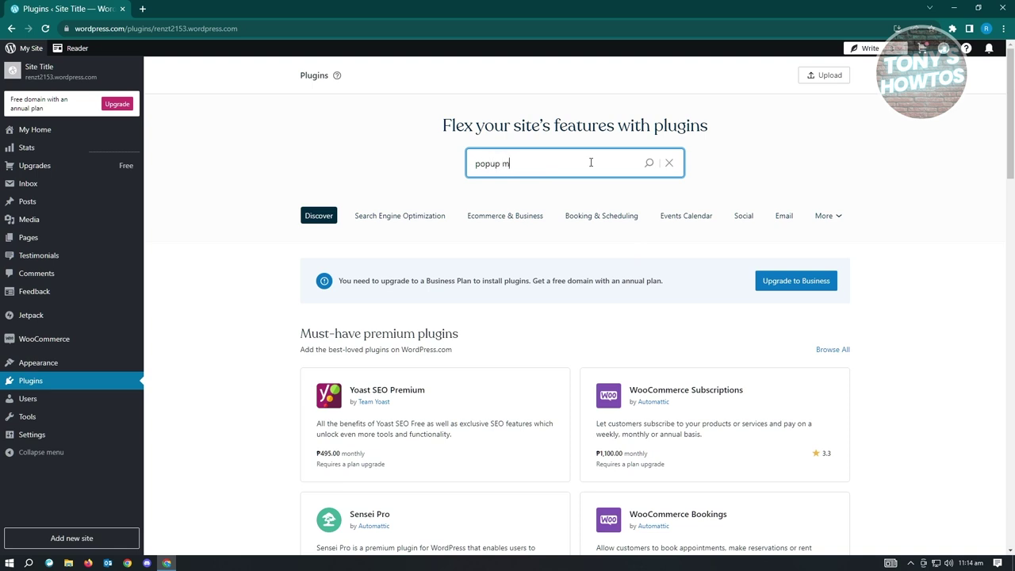
text(r)
key(Return)
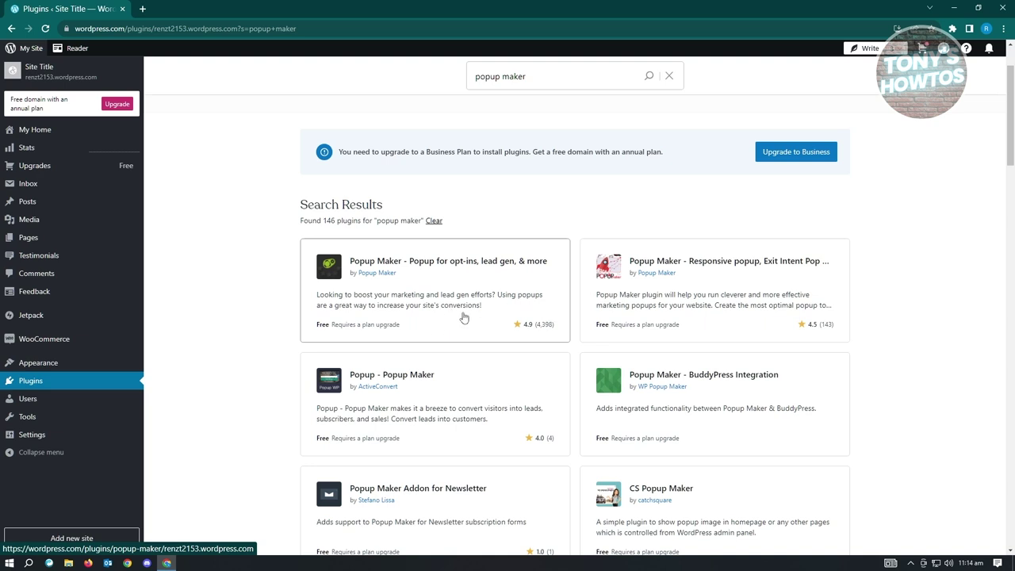
click(474, 262)
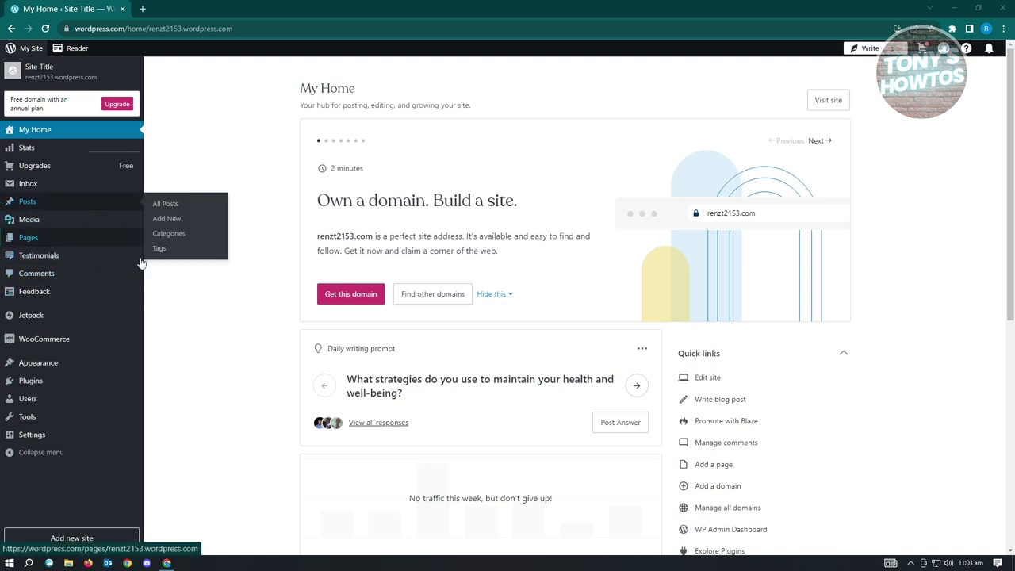
- Show only free themes in the Themes gallery and scroll down to Hexa
mouse_move(49, 369)
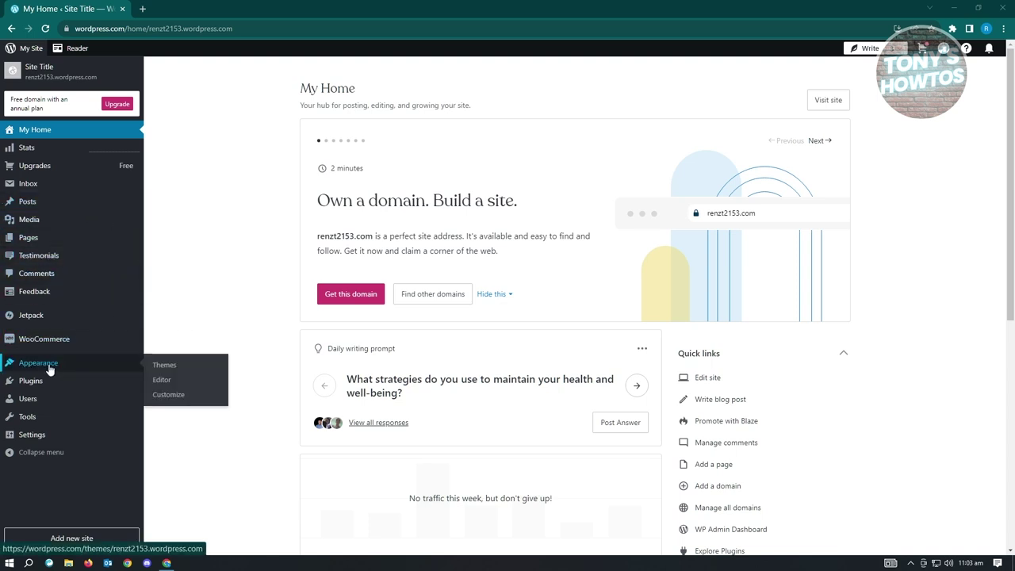
click(170, 366)
scroll(202, 377, down, 5)
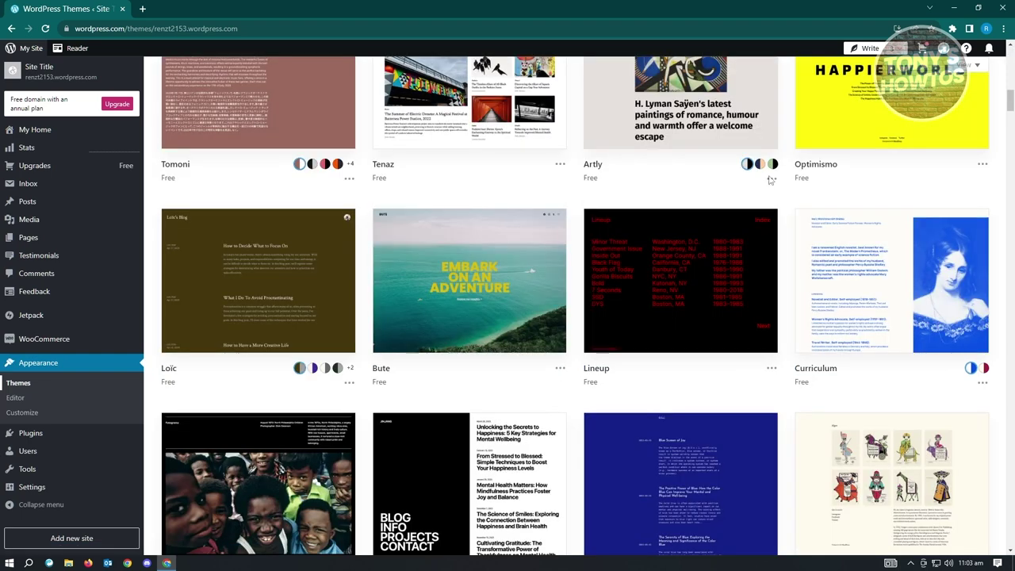
scroll(754, 193, up, 5)
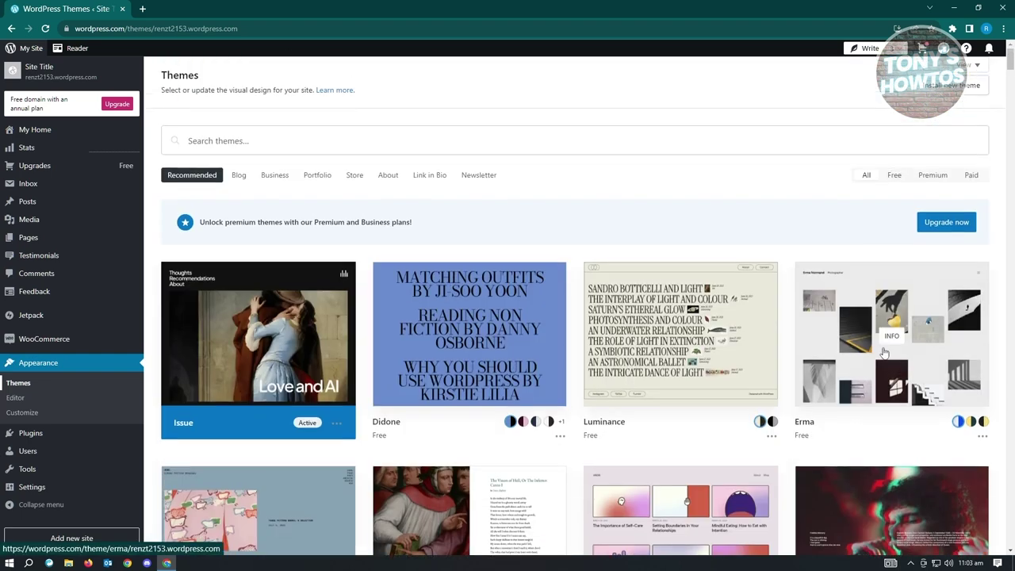
click(894, 175)
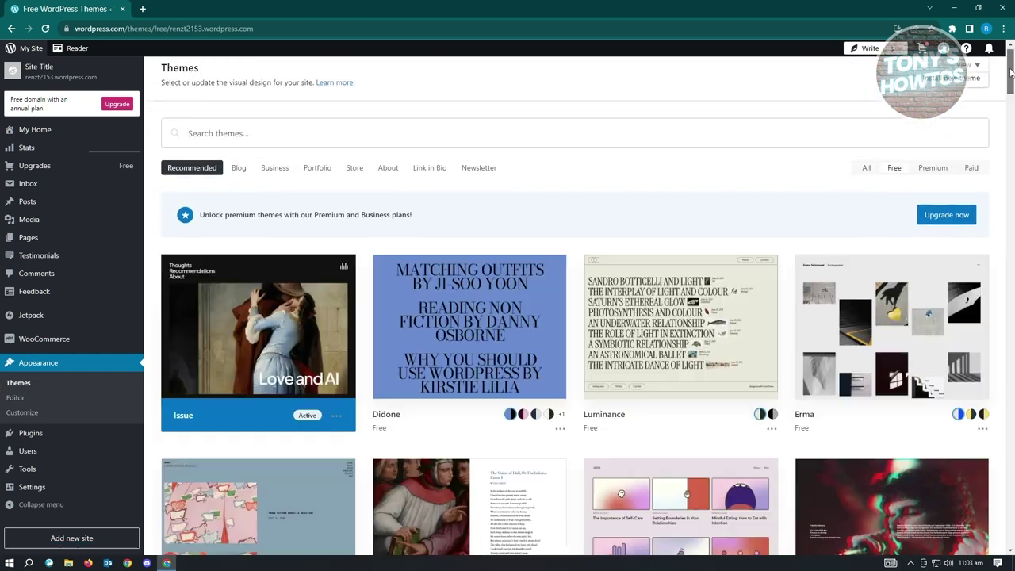
drag(1010, 72, 1010, 349)
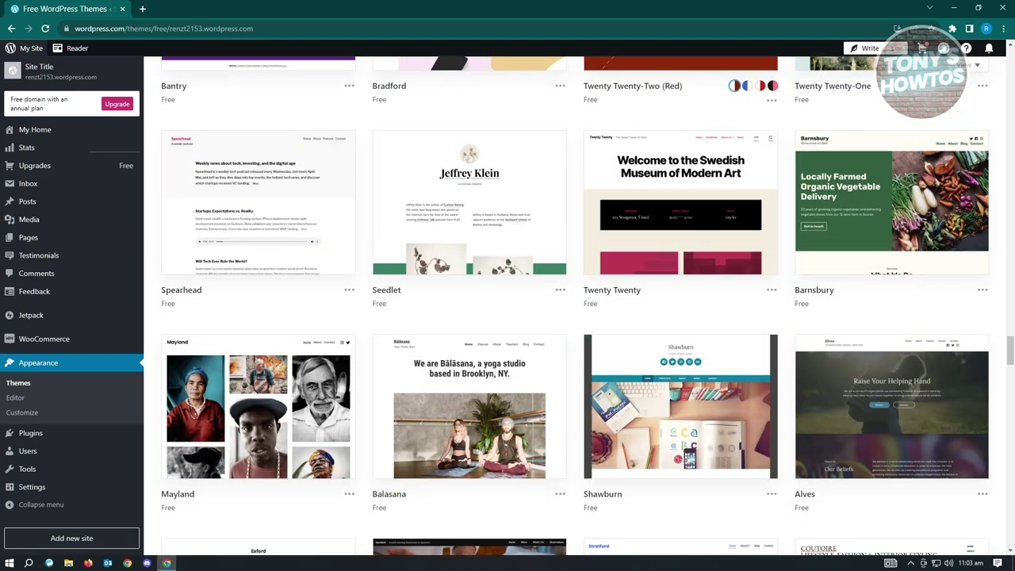
drag(1010, 349, 1010, 531)
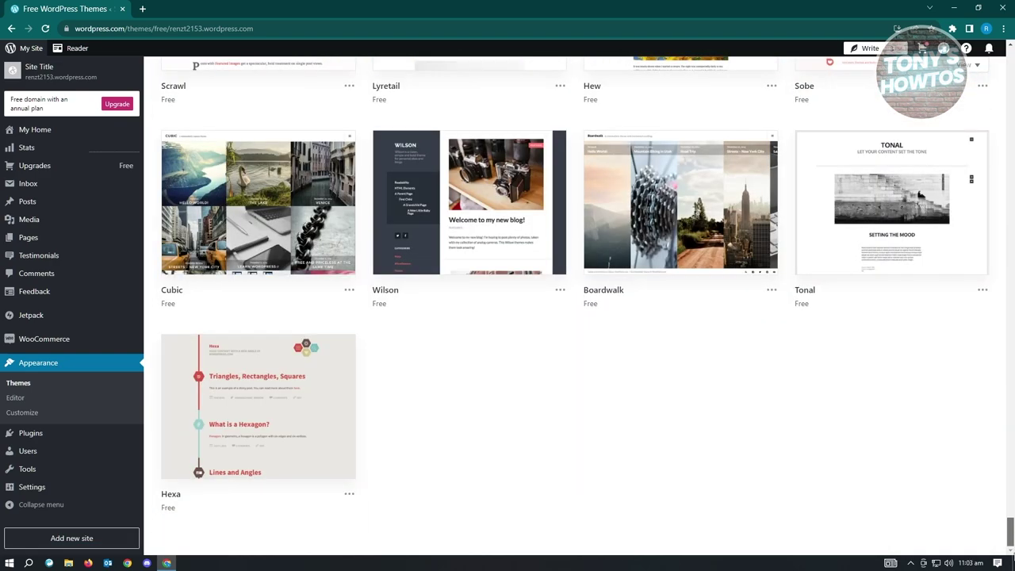
- Activate the Hexa theme, accepting the homepage replacement, and open it in the Customizer
click(266, 387)
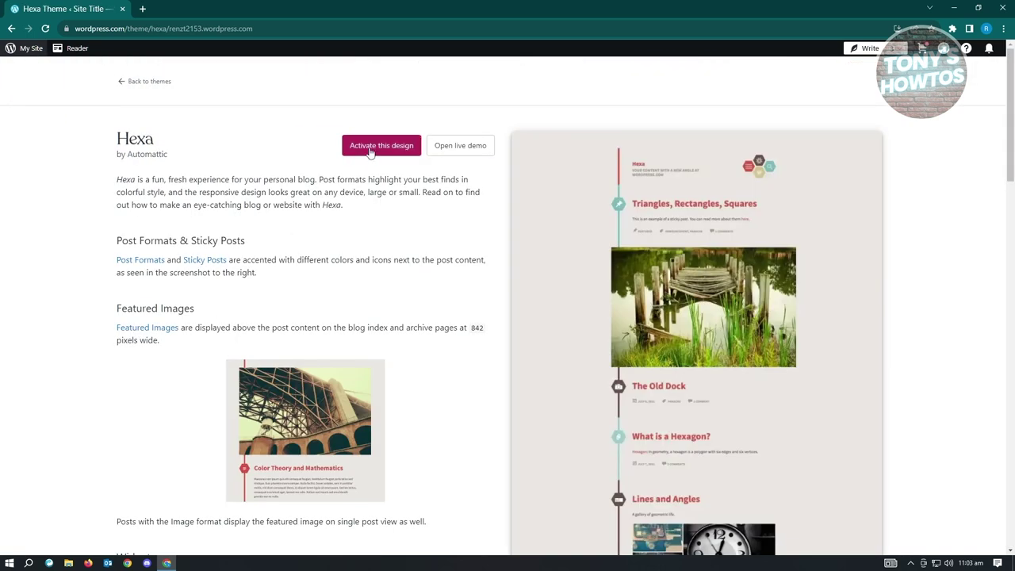
click(370, 148)
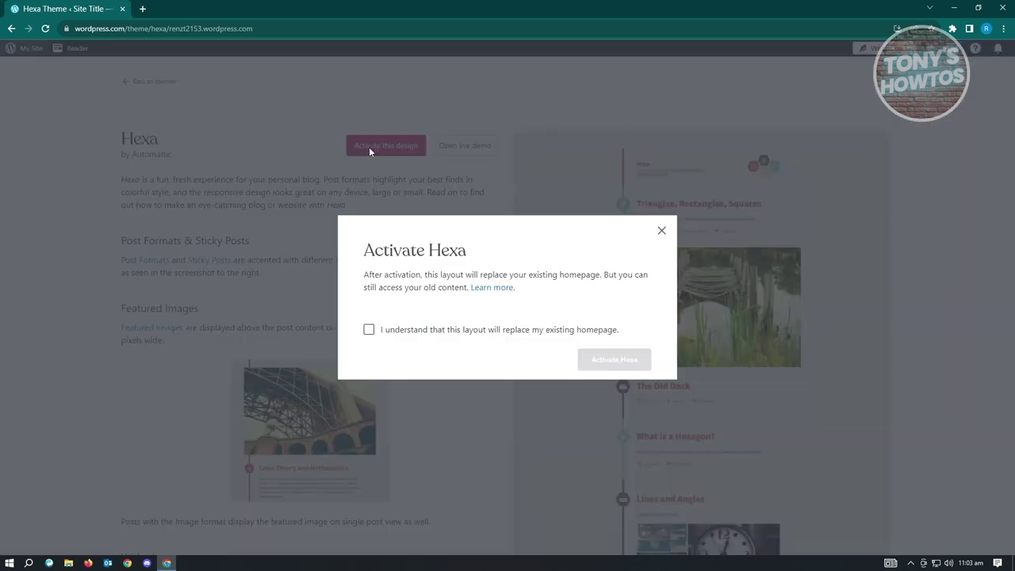
click(369, 330)
click(614, 359)
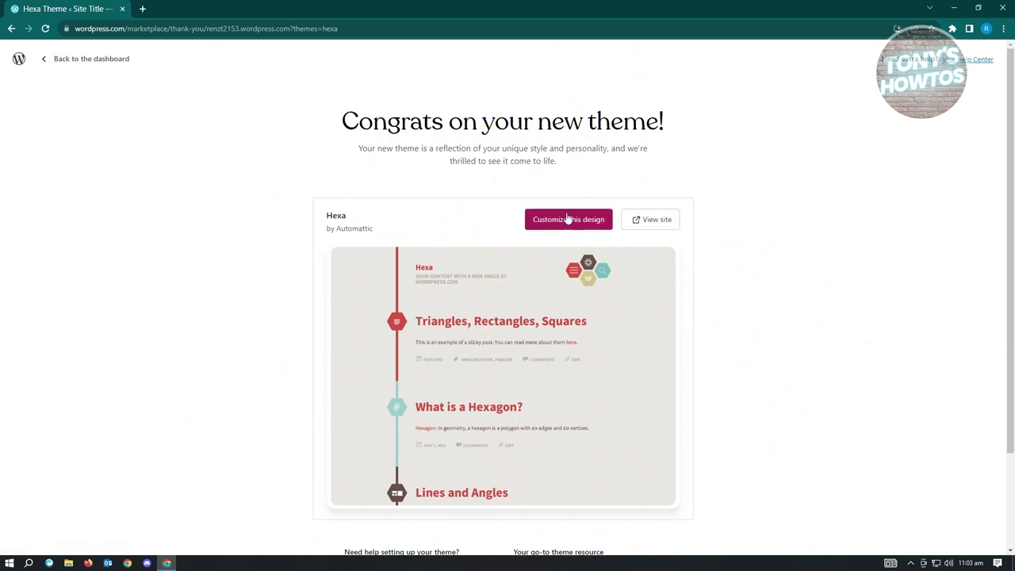
click(575, 222)
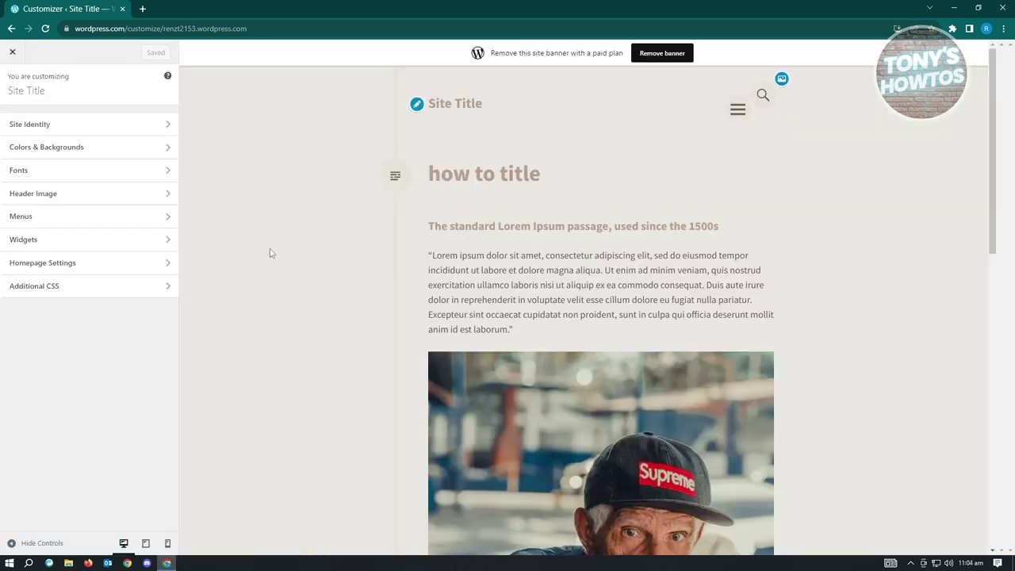
- Open the Sidebar 1 widget area in the Customizer and dismiss the welcome guide
click(78, 246)
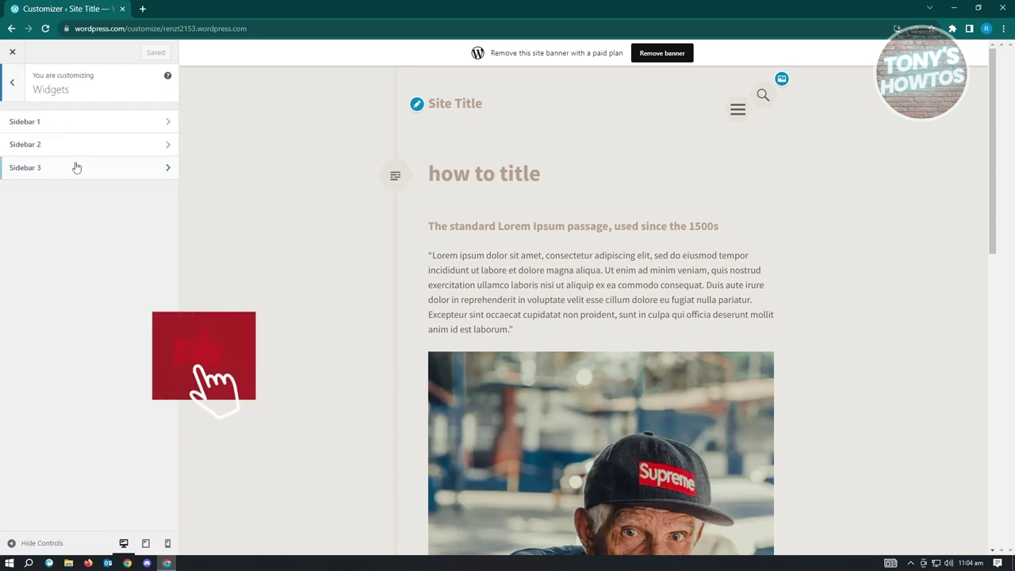
click(83, 123)
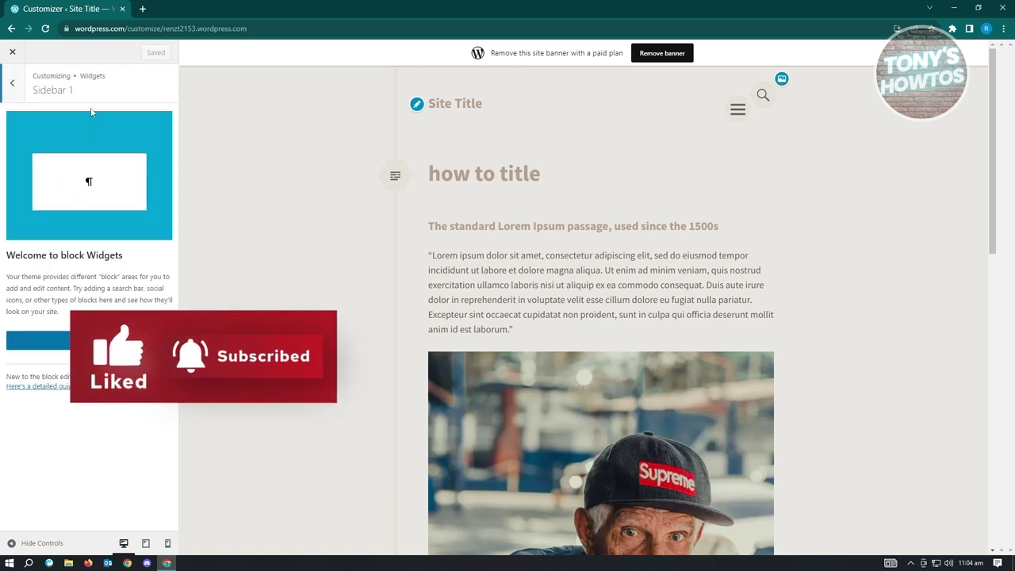
click(94, 341)
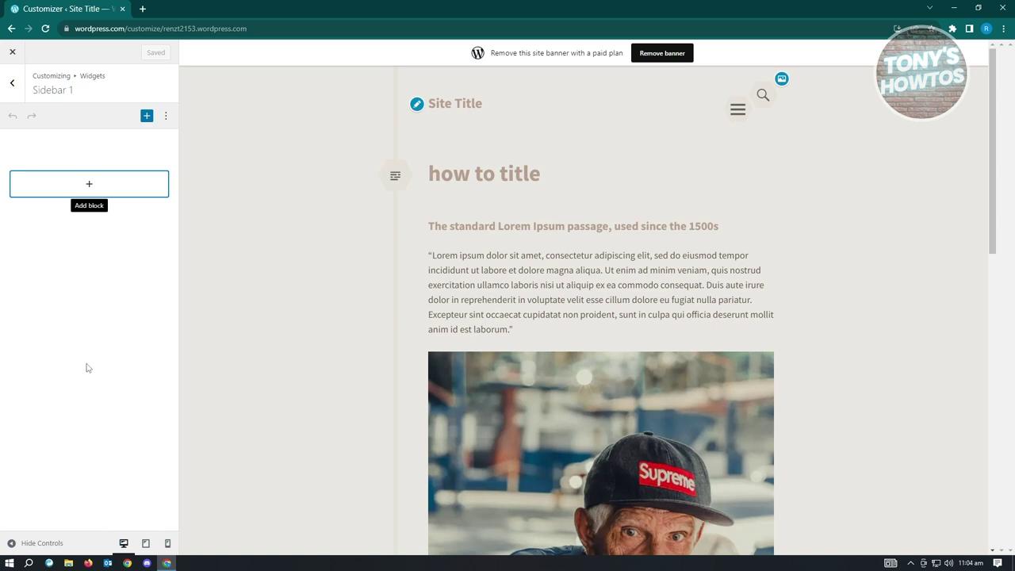
- Add a 'testing this sidebar' paragraph block and highlight it in the site preview
click(124, 195)
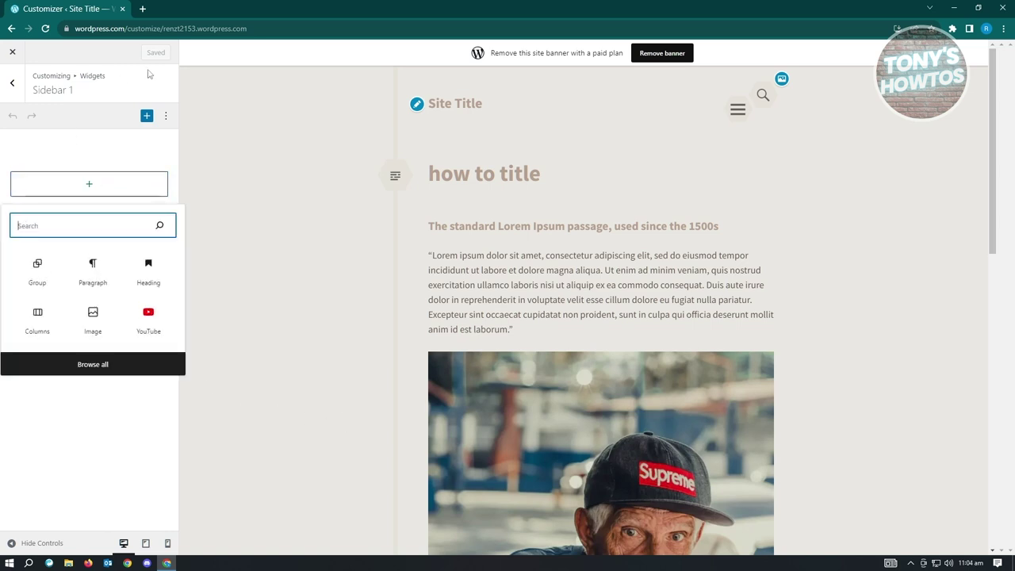
click(92, 269)
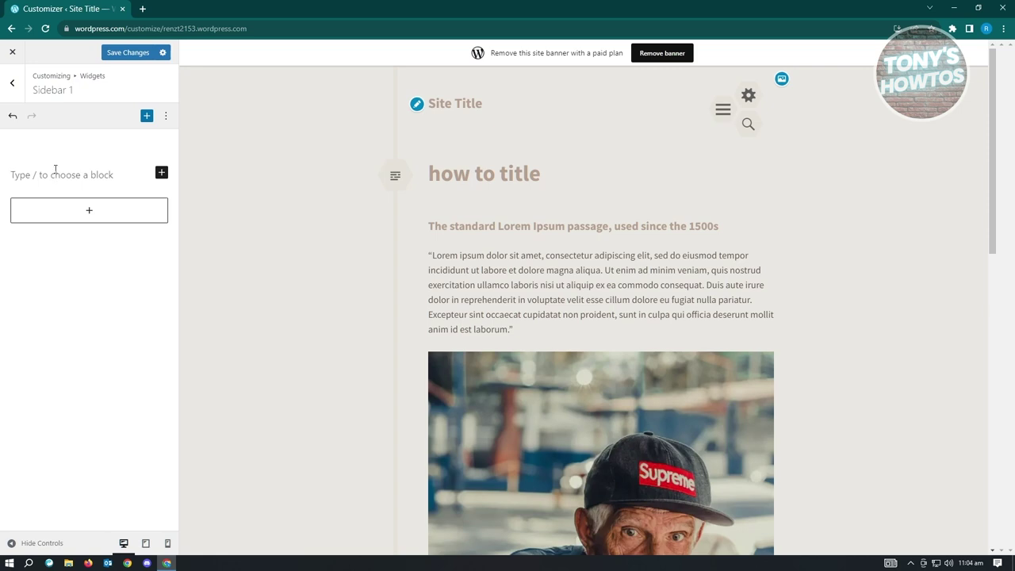
text(testing thi)
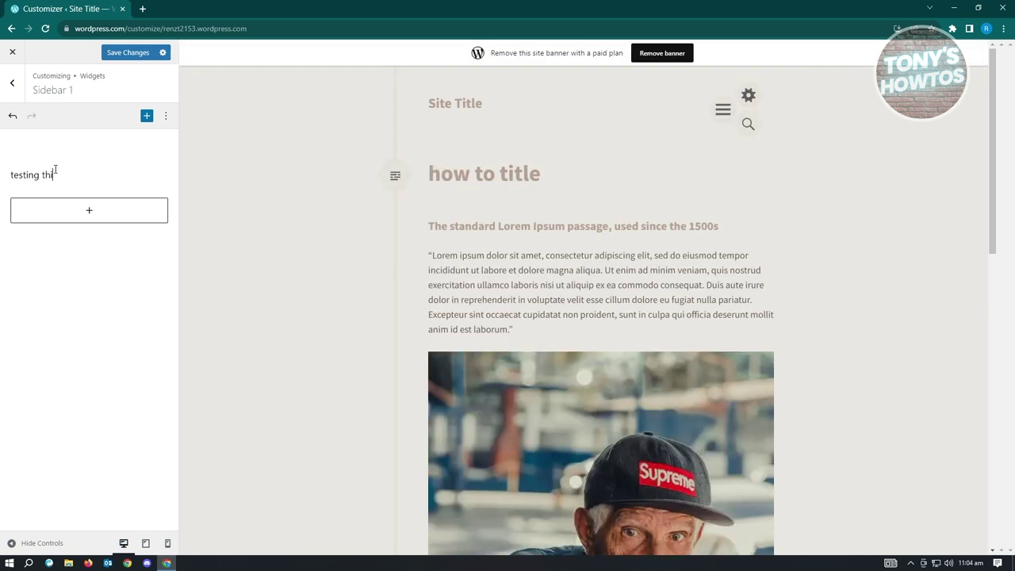
text(s sidebar)
click(273, 267)
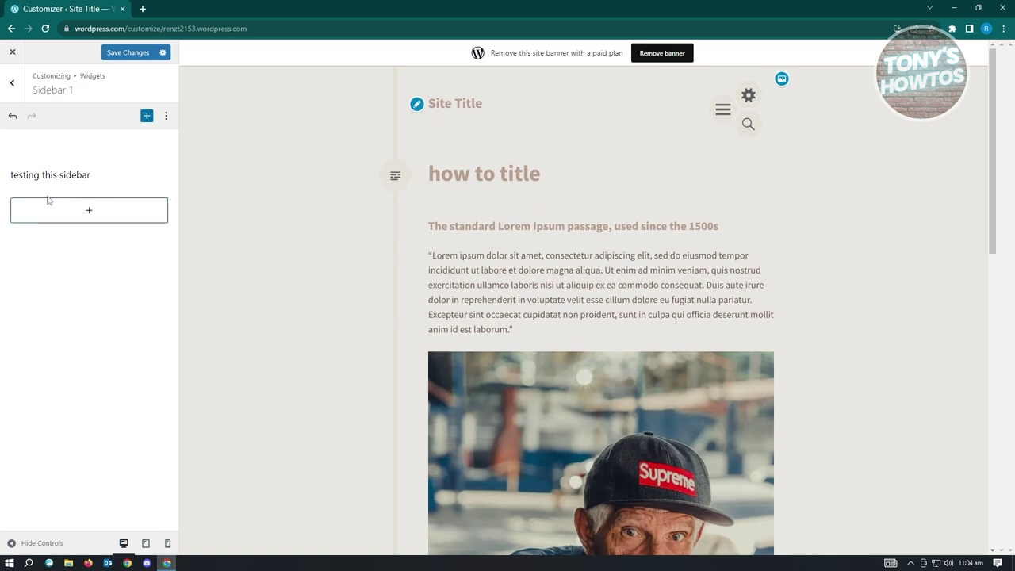
click(748, 95)
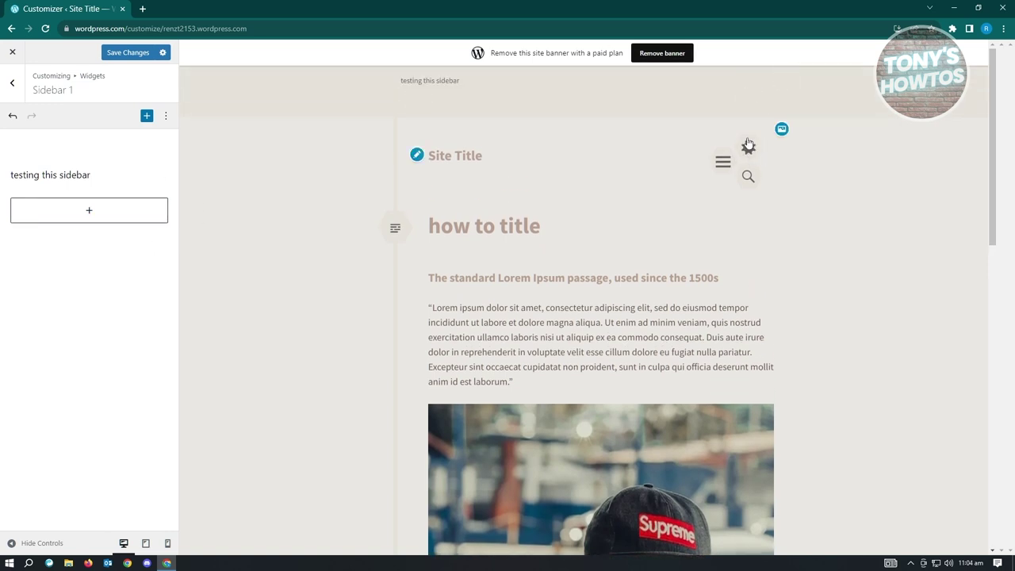
drag(403, 80, 516, 90)
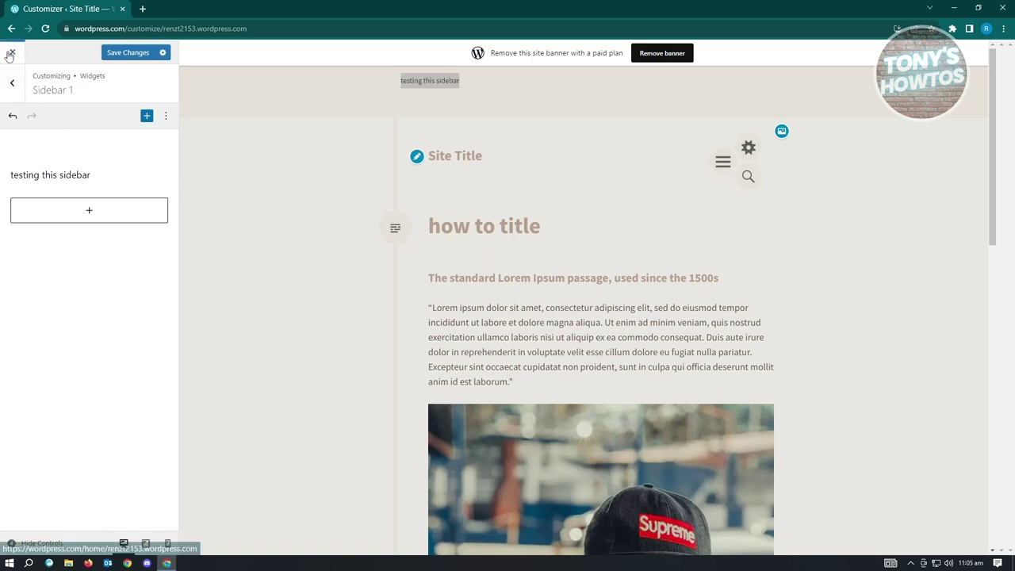
- Close the Customizer, view the Didone theme's details, and return to the themes list
click(11, 82)
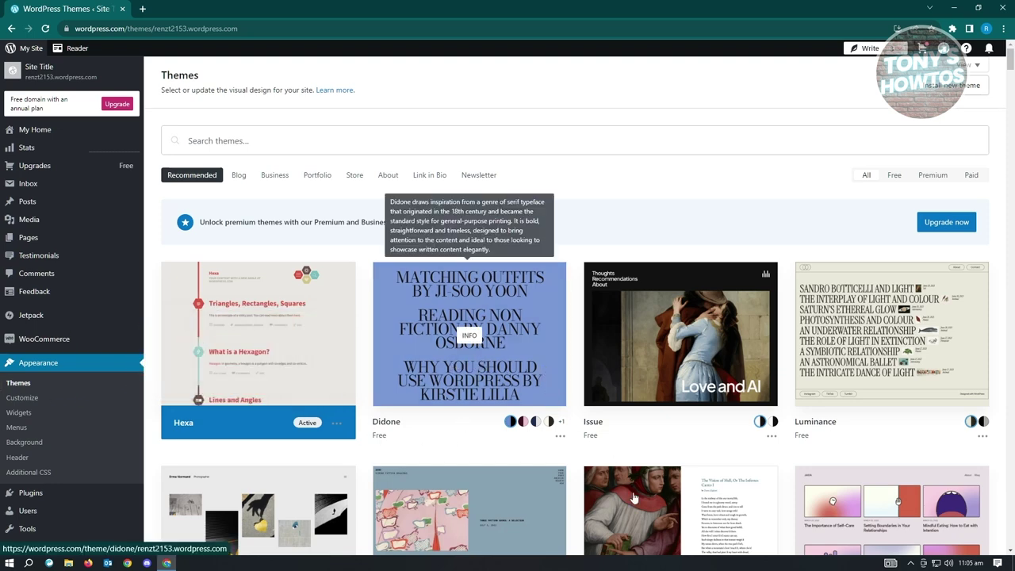
click(555, 397)
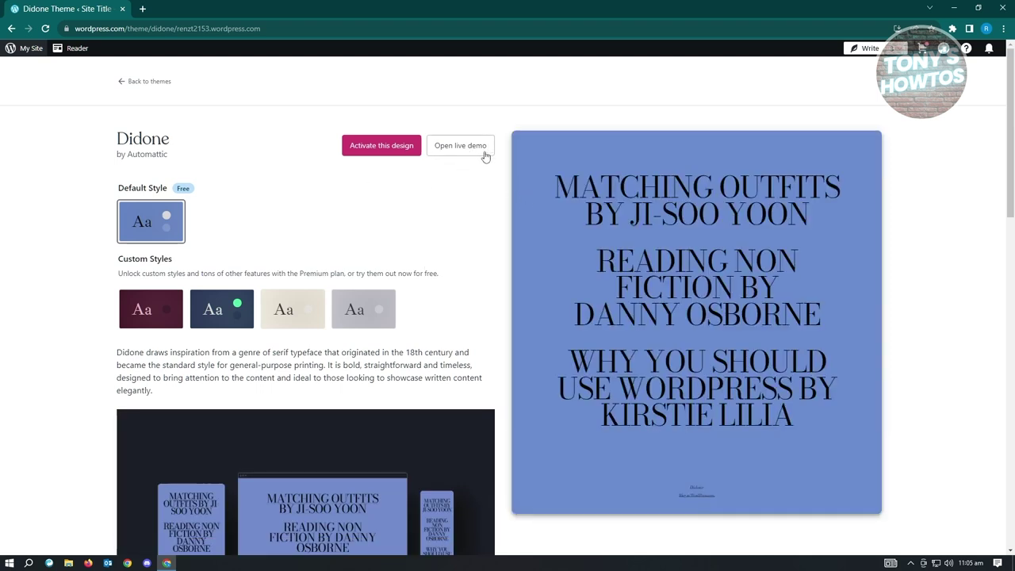
click(125, 82)
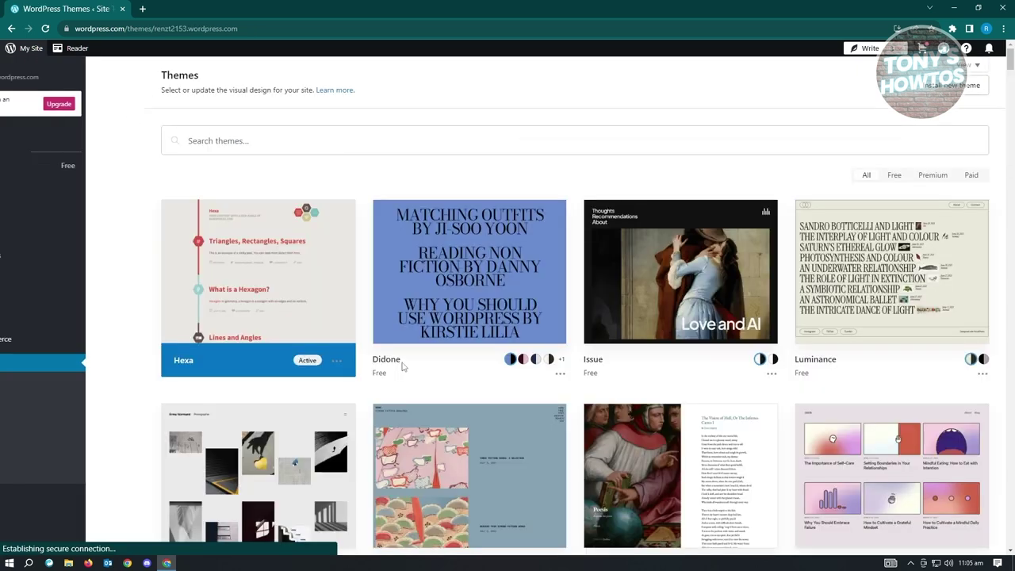
- Search the themes for 'sidebar', correcting the typos in the query
click(385, 141)
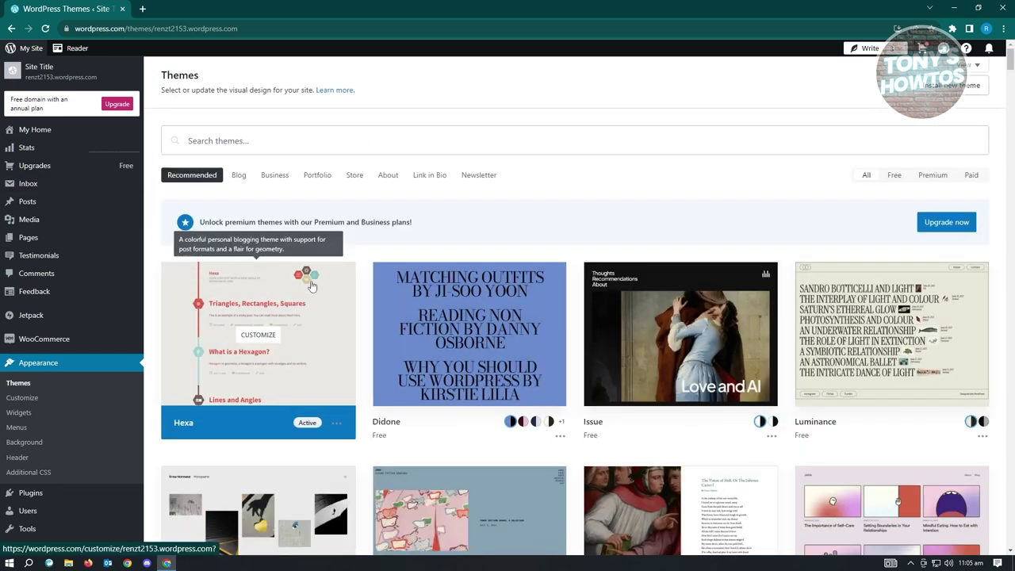
click(257, 141)
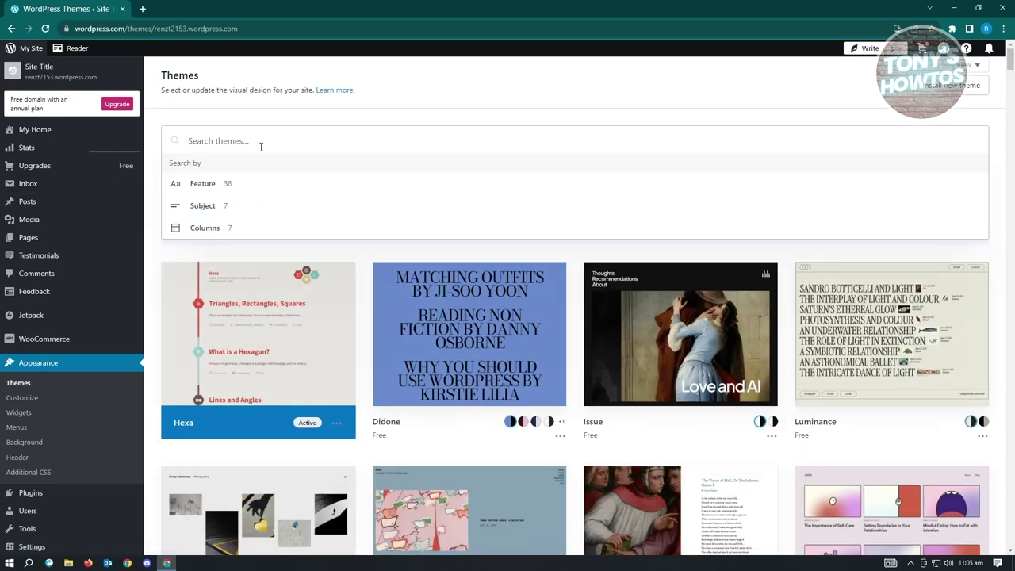
text(sideaba)
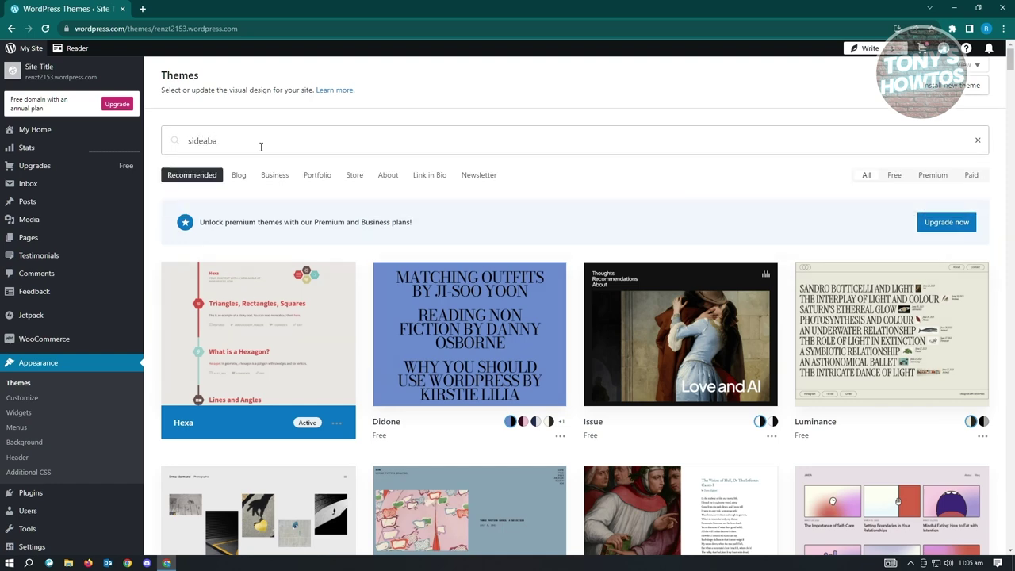
key(BackSpace)
key(BackSpace)
key(BackSpace)
text(bar)
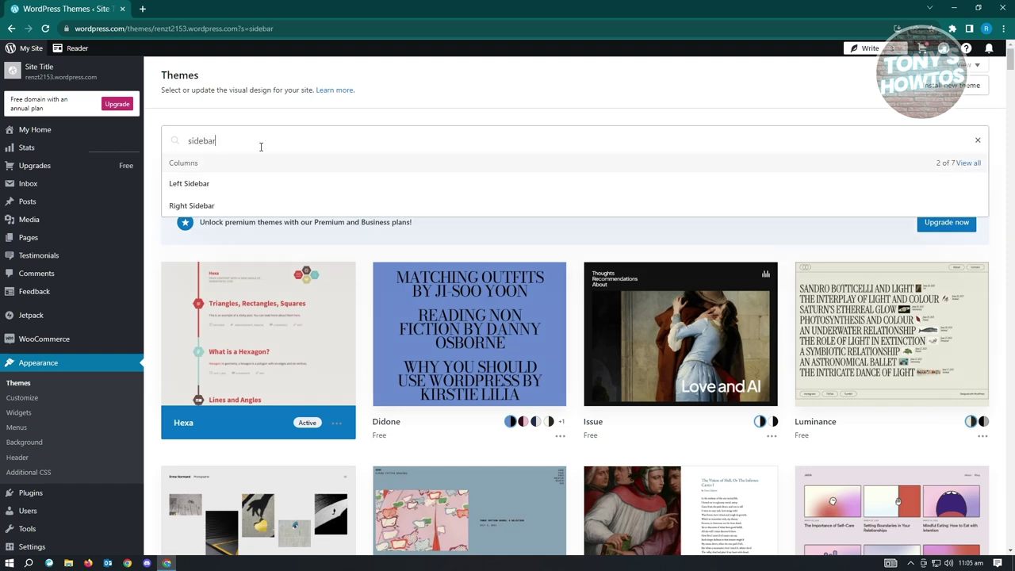
key(Return)
click(267, 139)
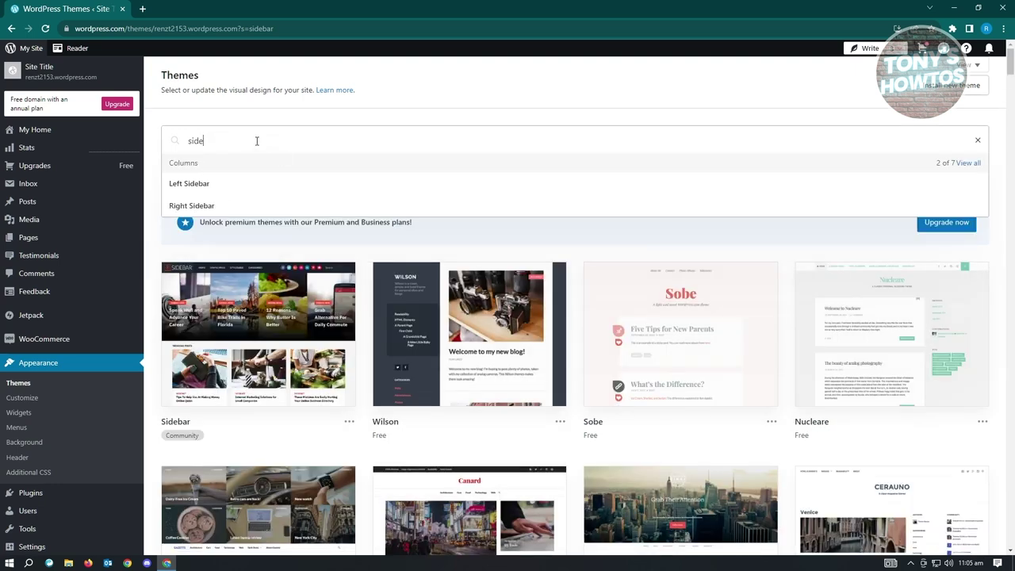
key(BackSpace)
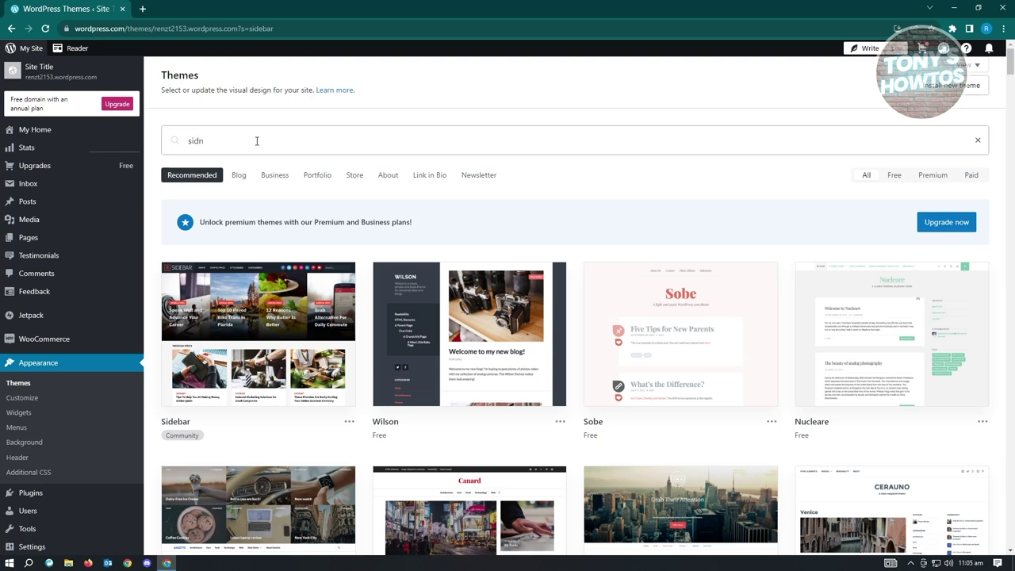
text(r)
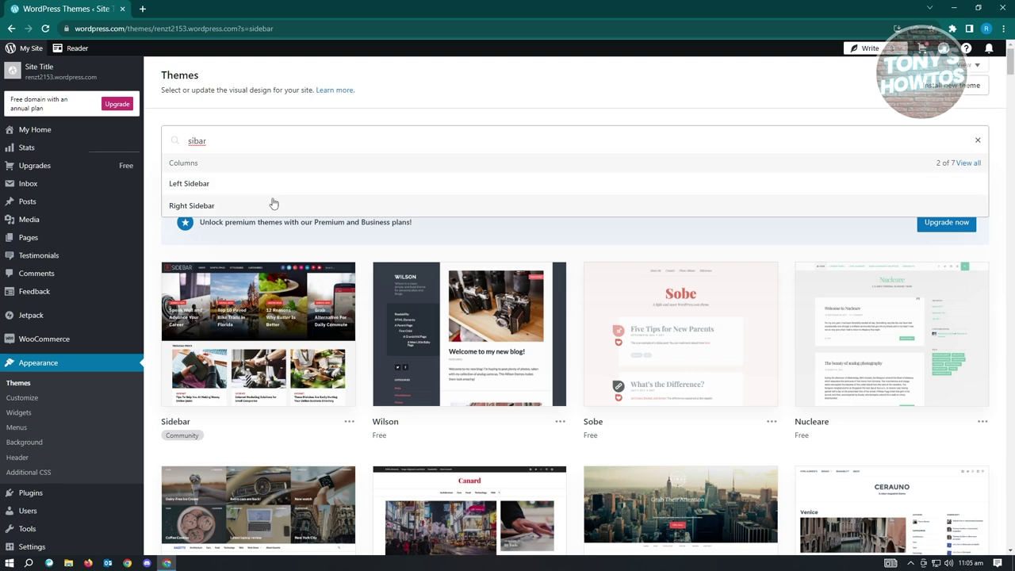
- Apply the Columns › Left Sidebar filter and browse results like Entry, Nokul, Beleco and Lenis
click(213, 185)
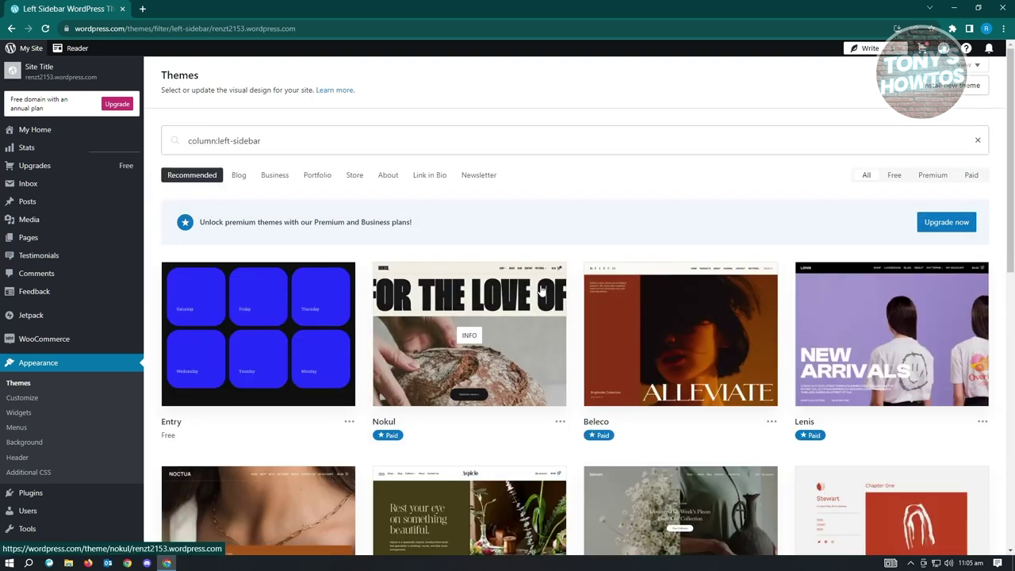
mouse_move(387, 431)
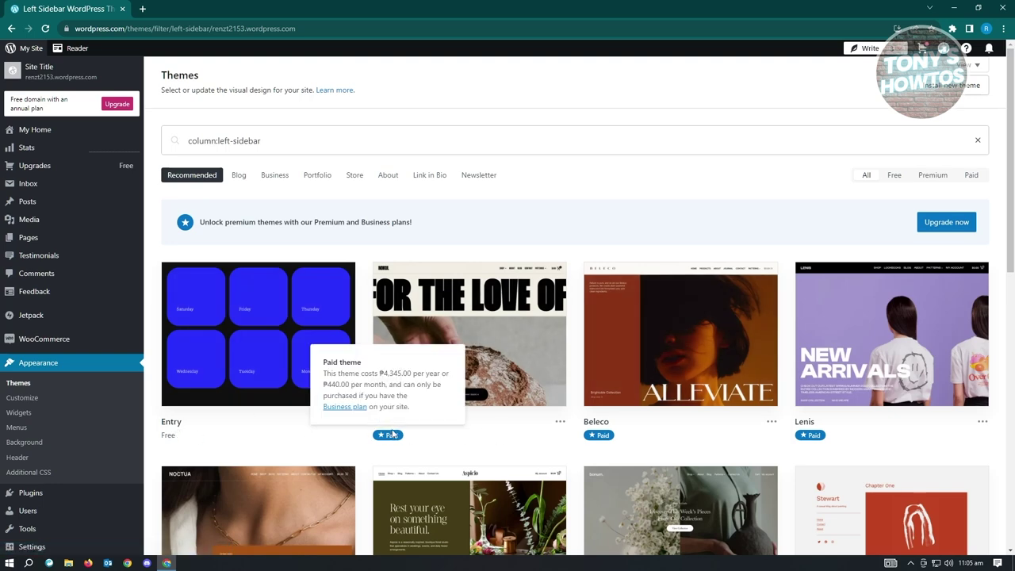
mouse_move(472, 337)
scroll(505, 351, down, 6)
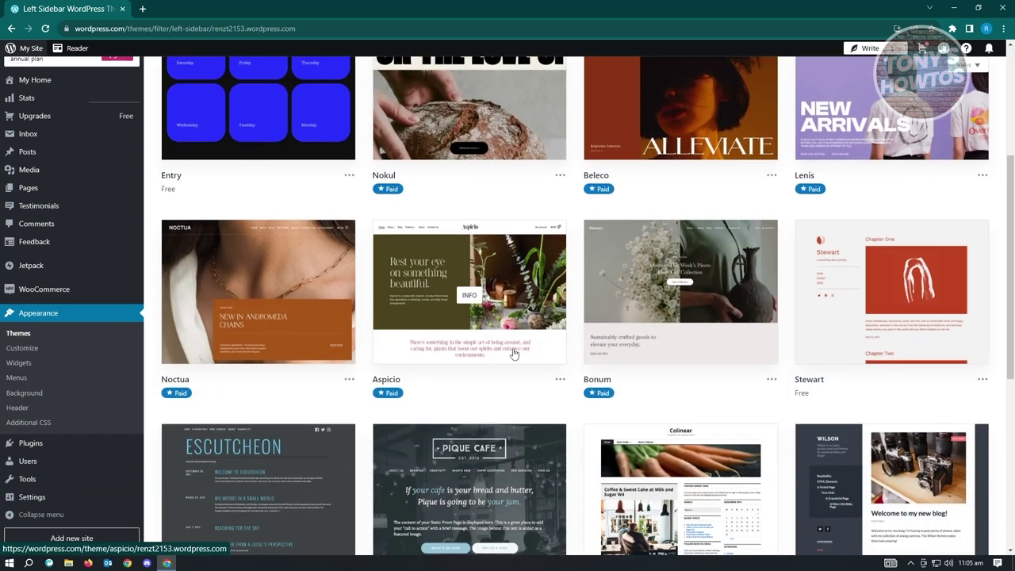
scroll(415, 415, down, 2)
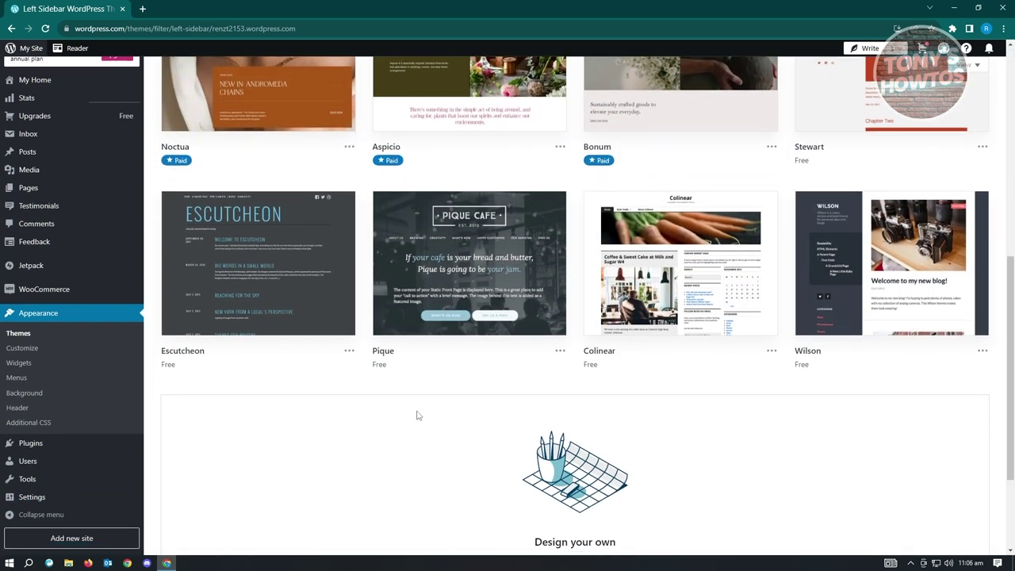
scroll(417, 414, up, 6)
scroll(421, 413, down, 2)
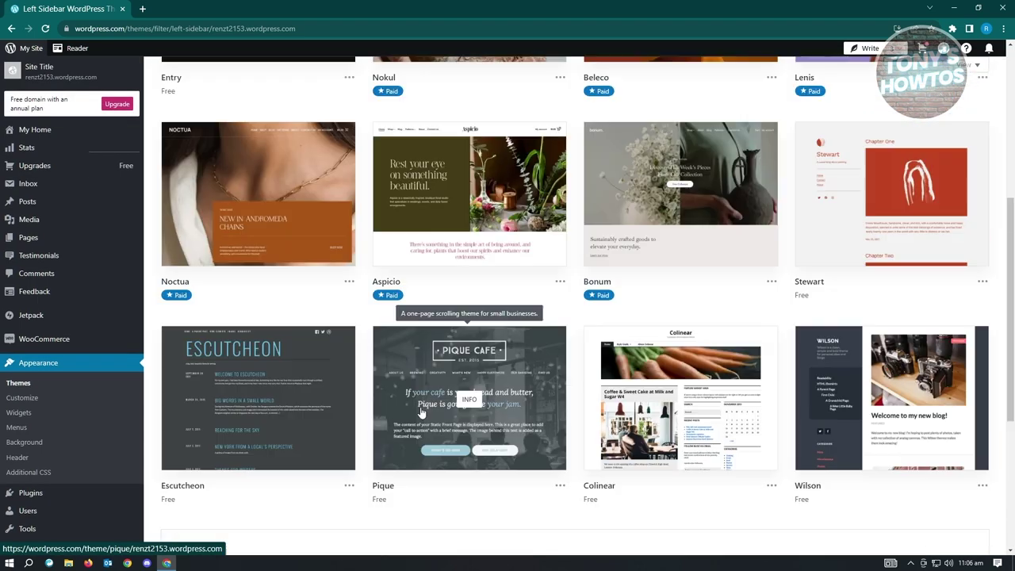
scroll(421, 410, up, 5)
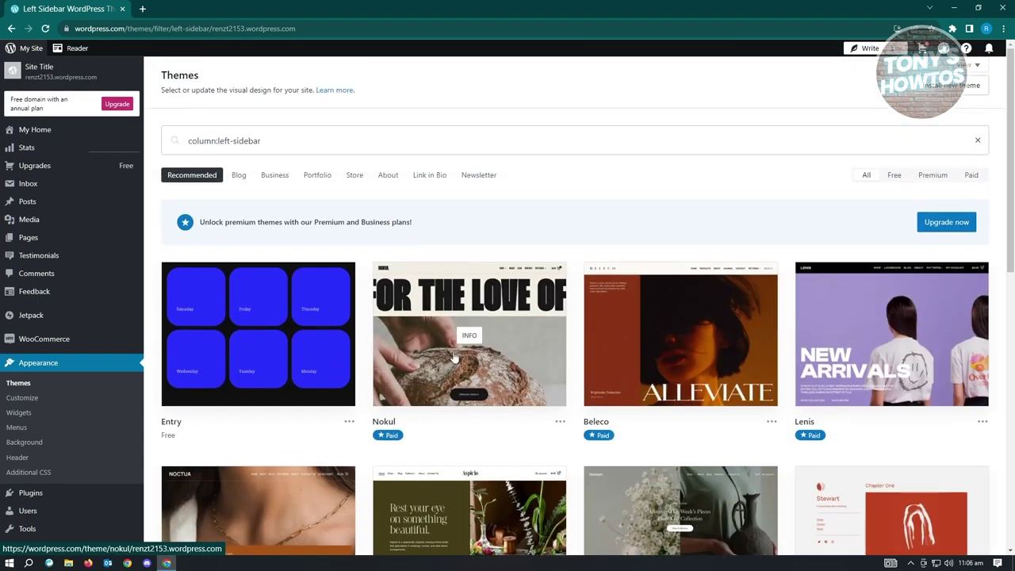
drag(299, 137, 214, 139)
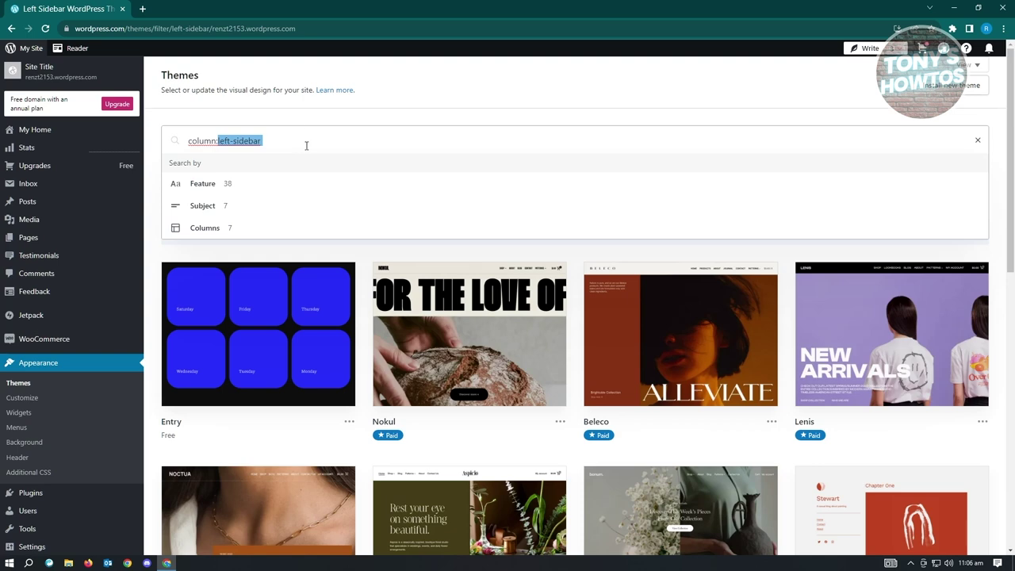
click(302, 121)
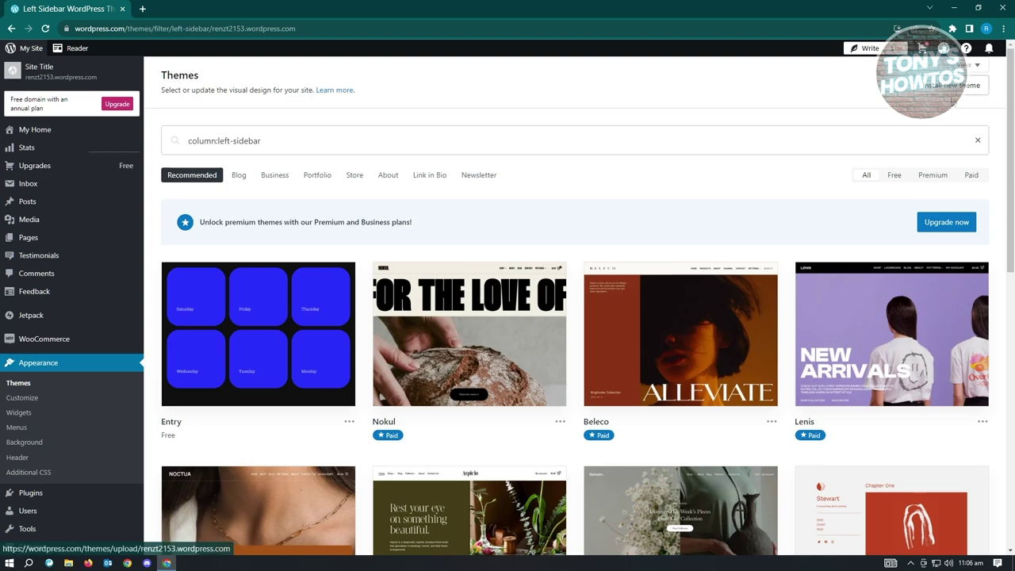
- Visit the Install new theme page, return to Themes, then go to Plugins
click(947, 88)
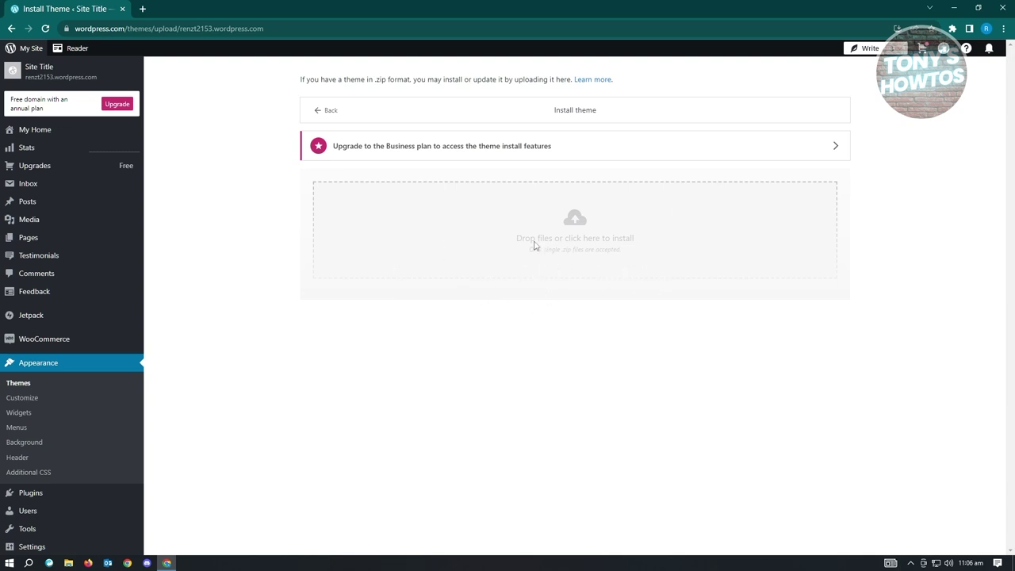
click(47, 370)
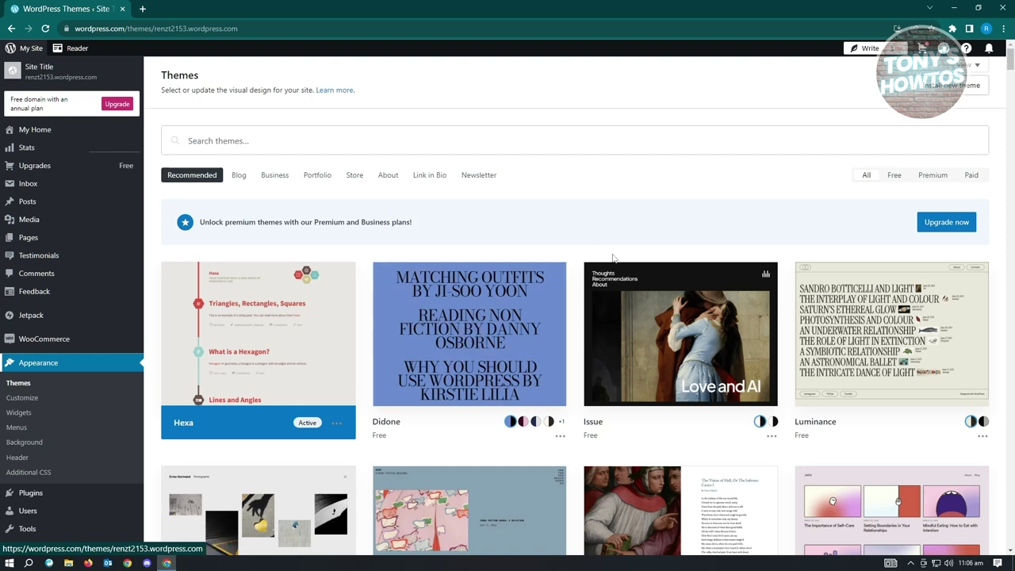
scroll(101, 377, down, 2)
scroll(101, 377, down, 1)
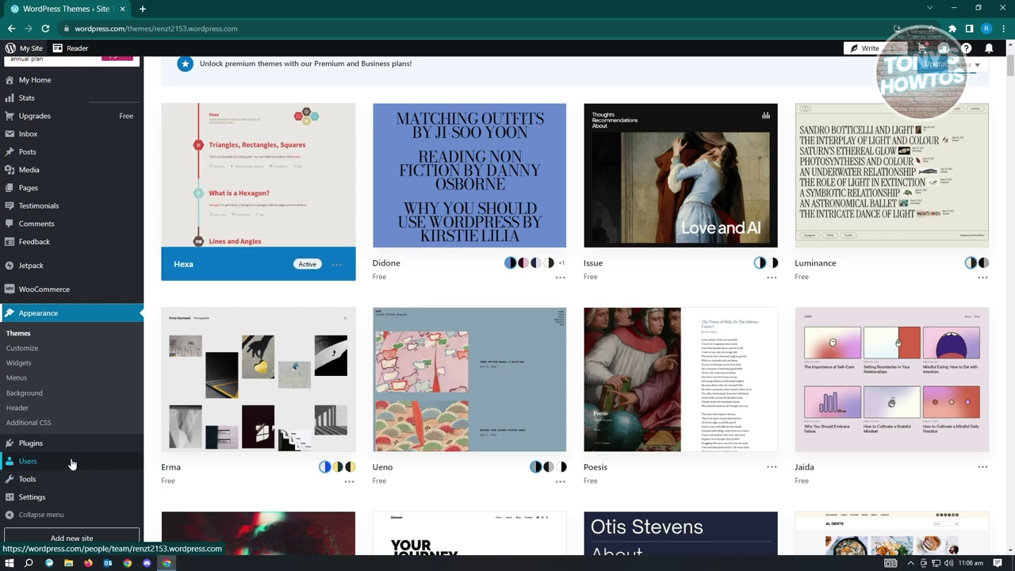
click(36, 452)
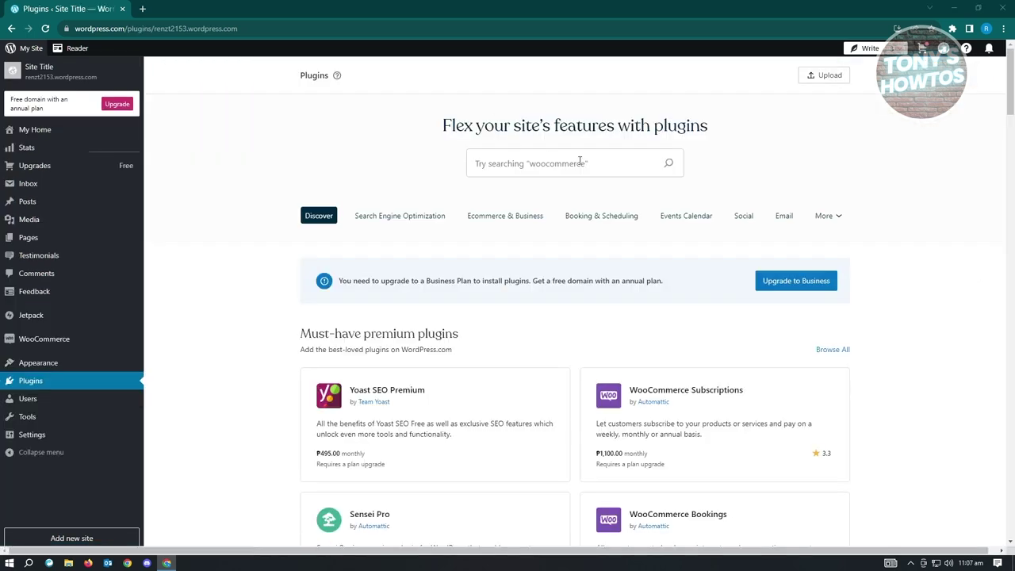
- Search plugins for 'lightweight widget area' and view that plugin's details before going back
click(579, 160)
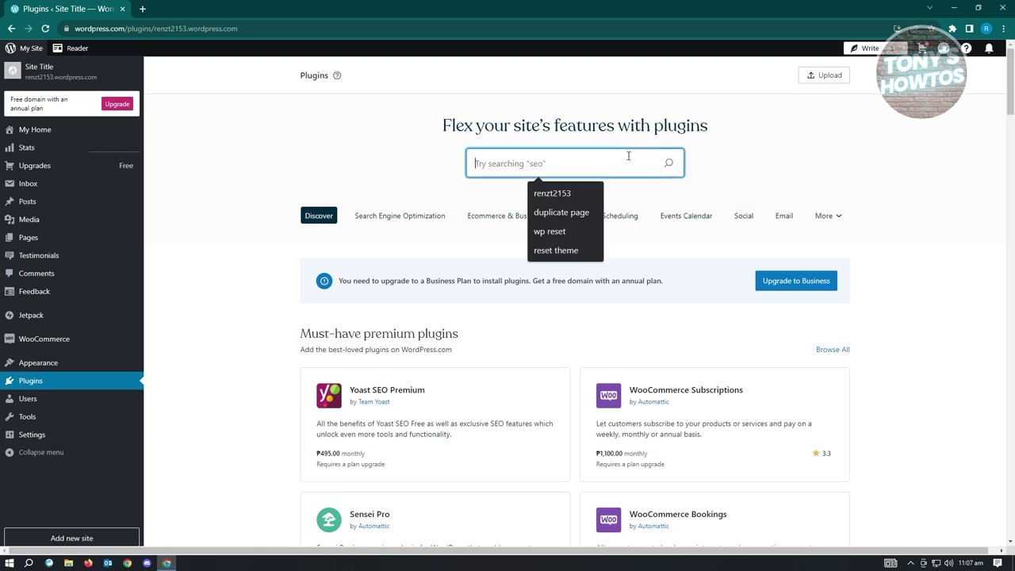
text(light)
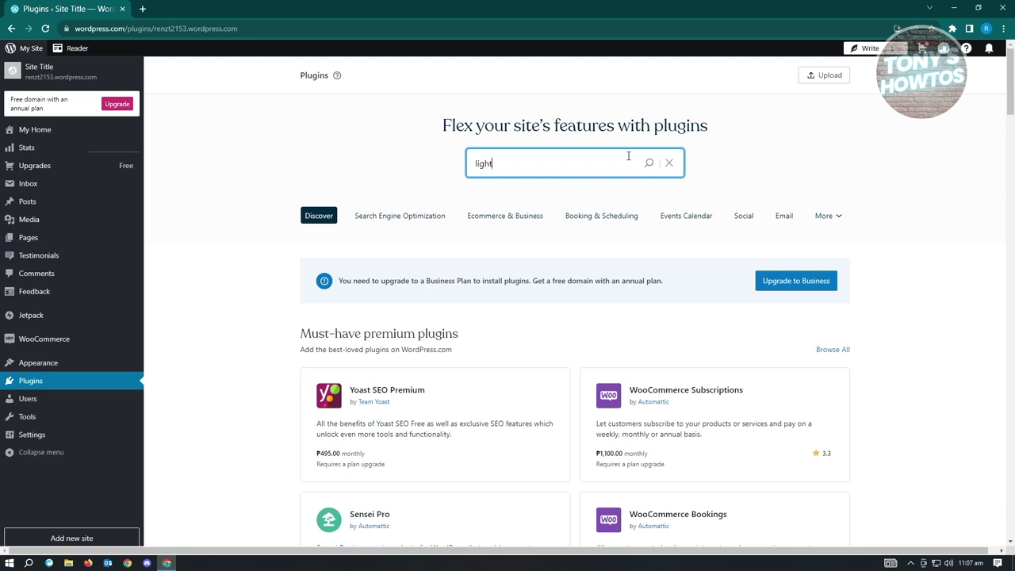
text(weight widget area)
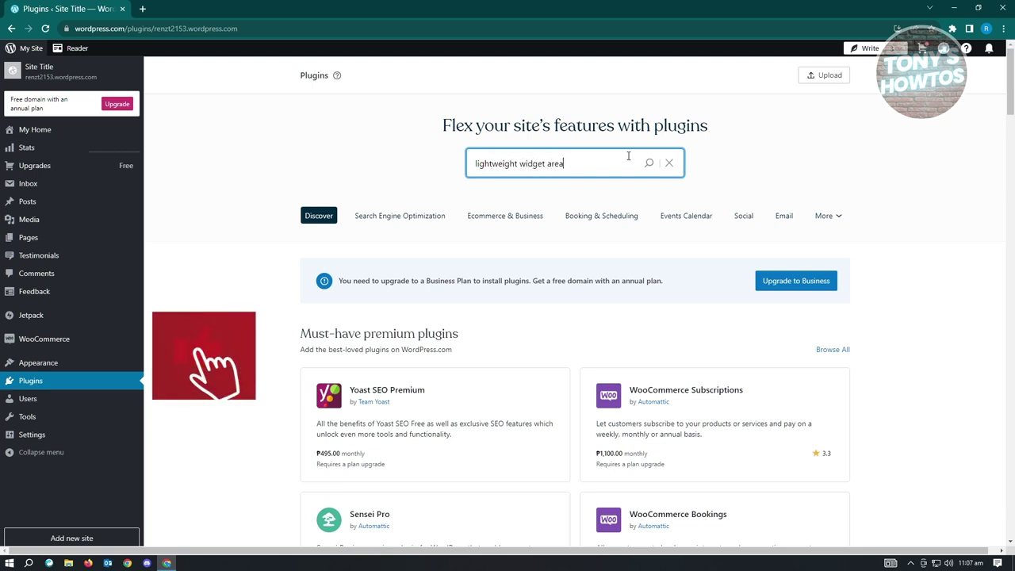
key(Return)
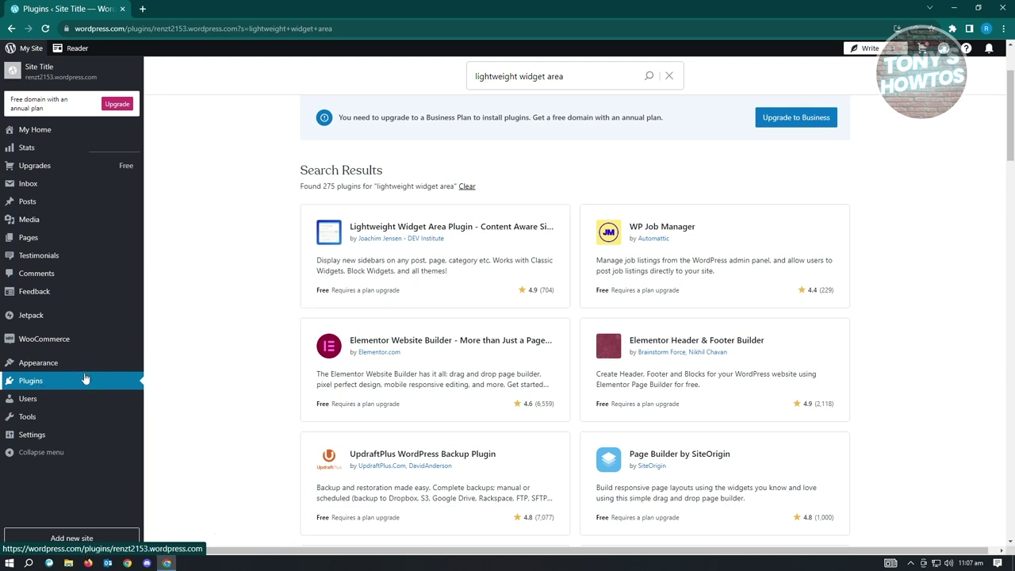
mouse_move(90, 401)
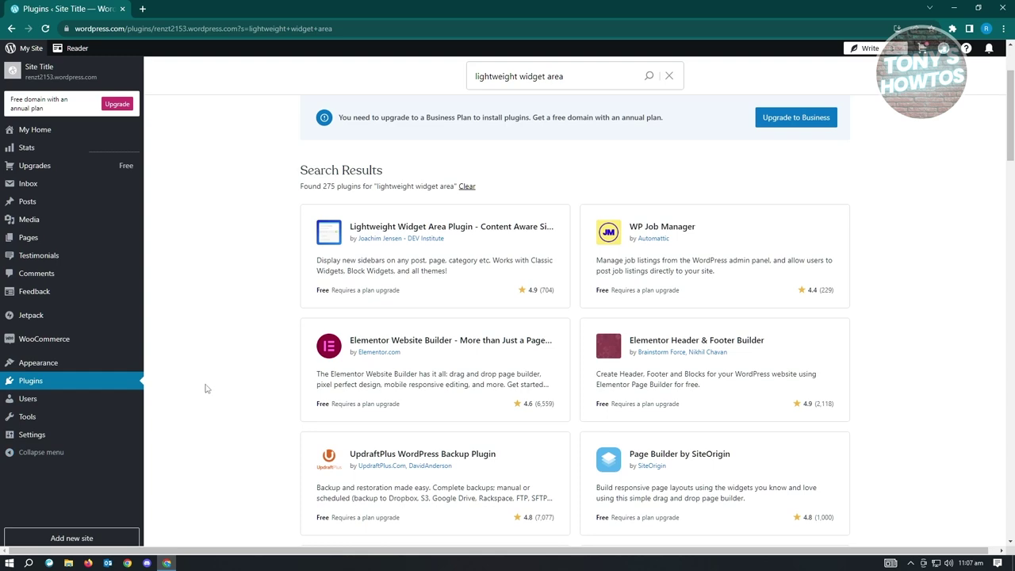
click(493, 265)
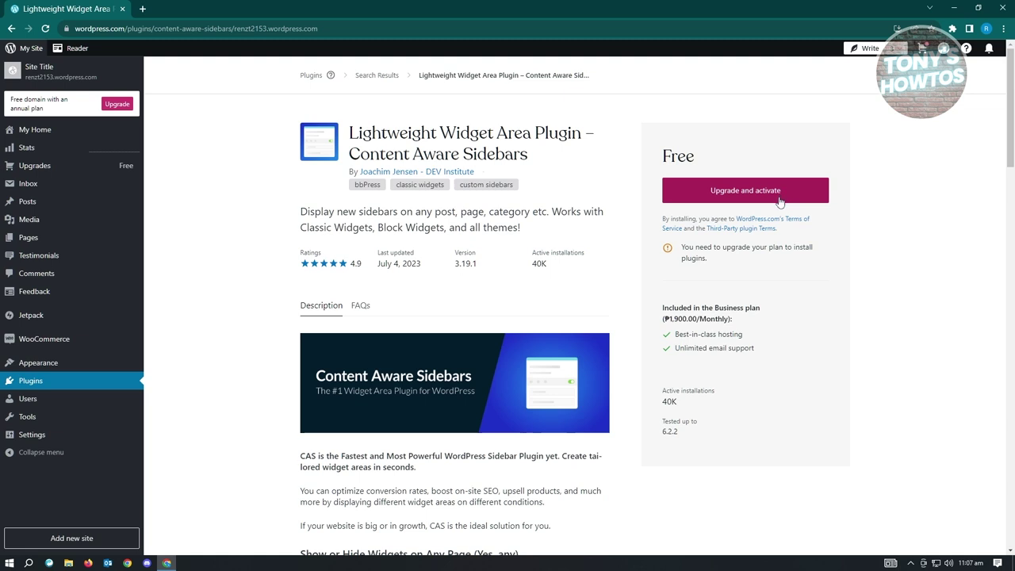
key(alt+Left)
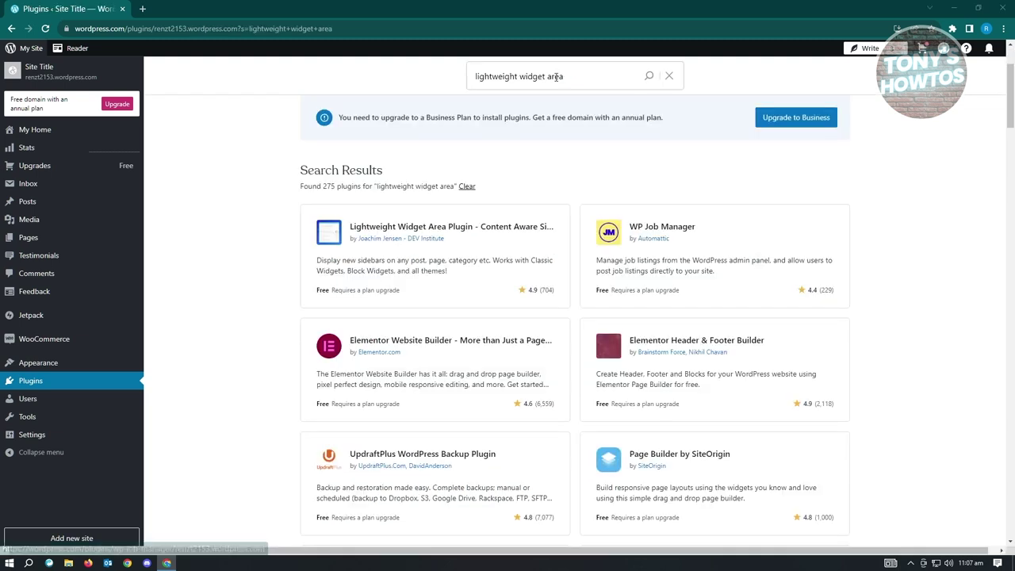
- Search plugins for 'sidebar' instead and scroll through the 6,795 results
drag(609, 76, 382, 76)
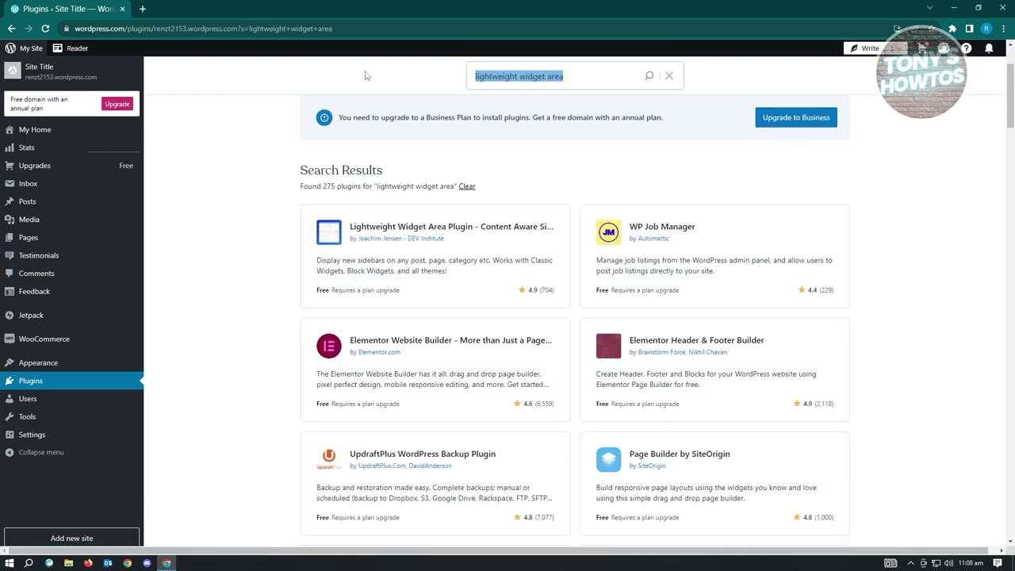
text(sidebar)
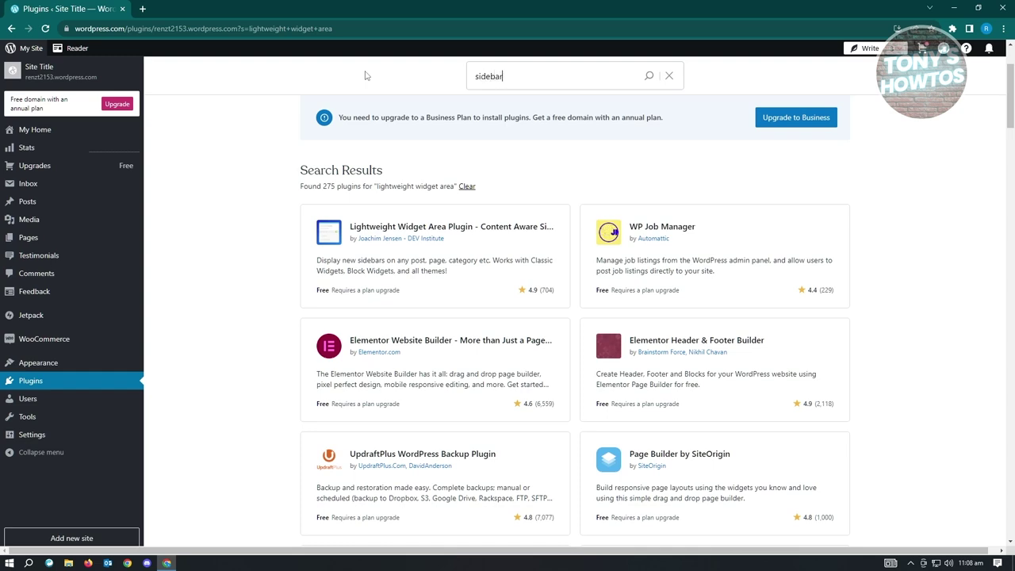
key(Return)
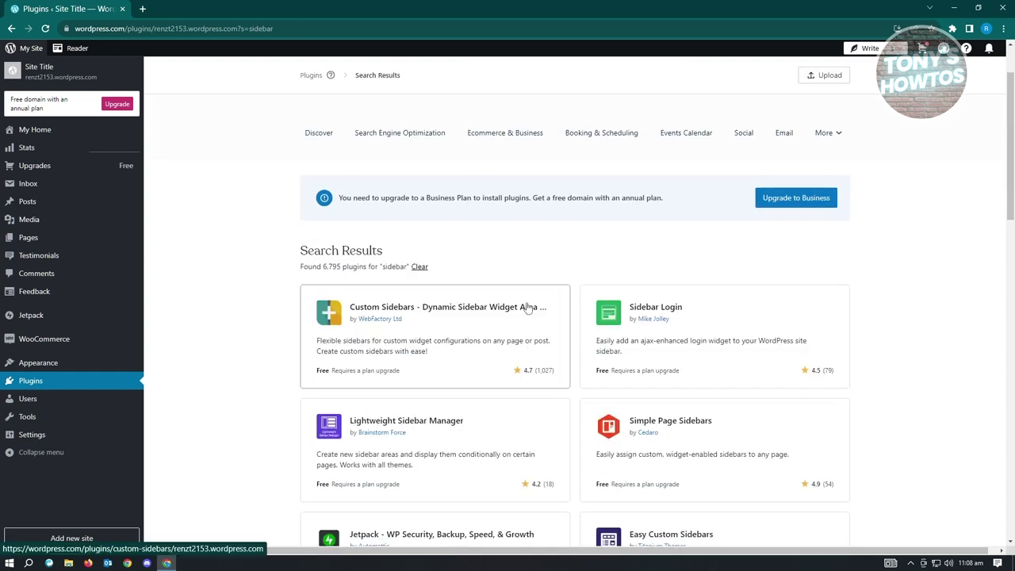
scroll(449, 321, down, 2)
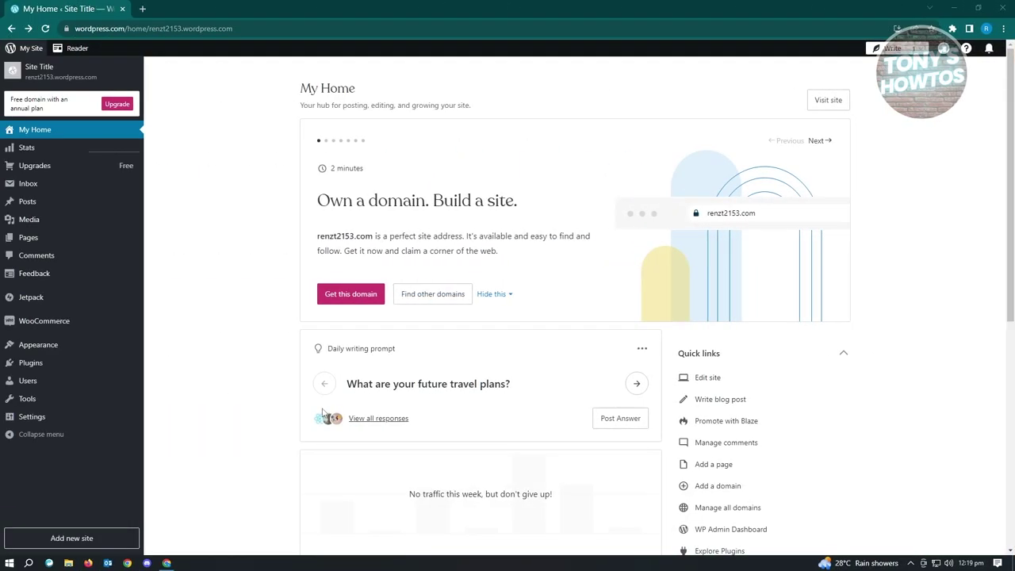
- Open Hello World! from Posts and start a link right after 'journey.' in the paragraph
click(61, 203)
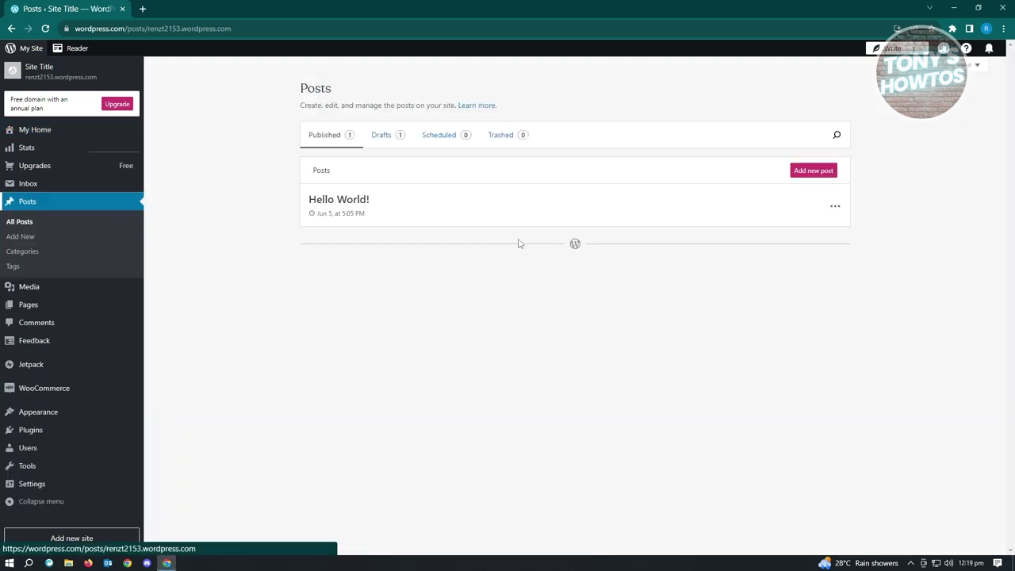
click(338, 208)
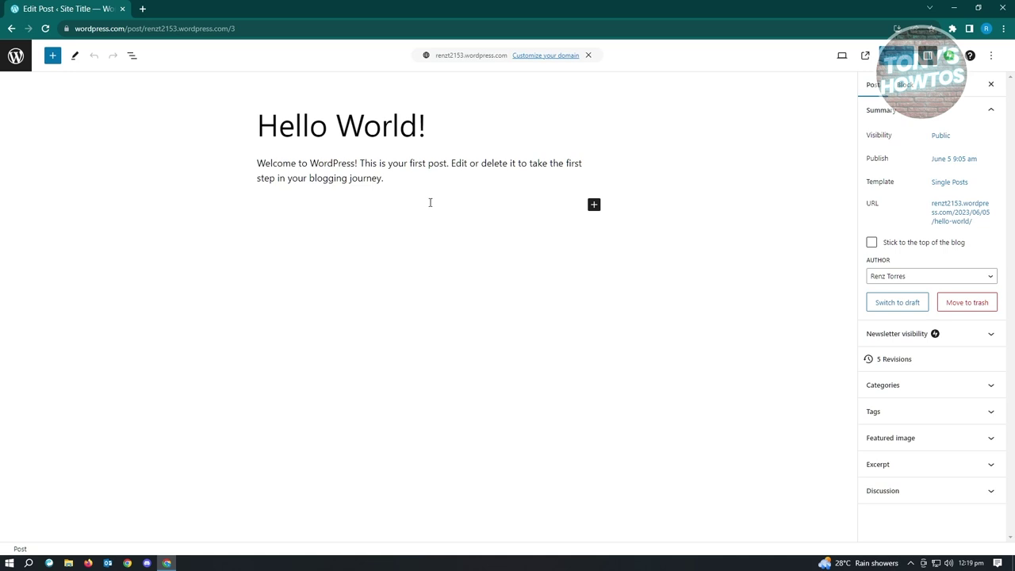
click(393, 179)
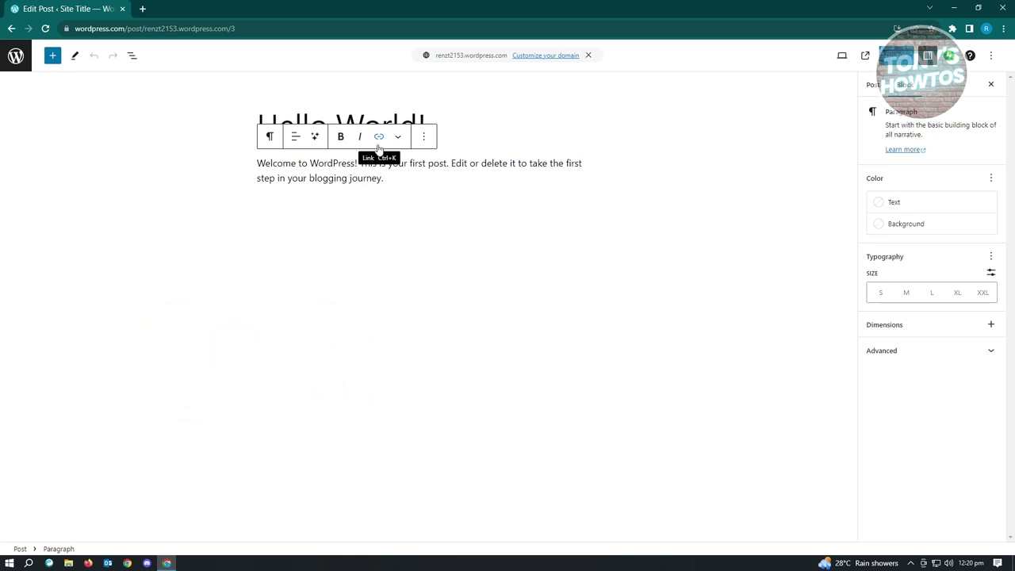
click(379, 137)
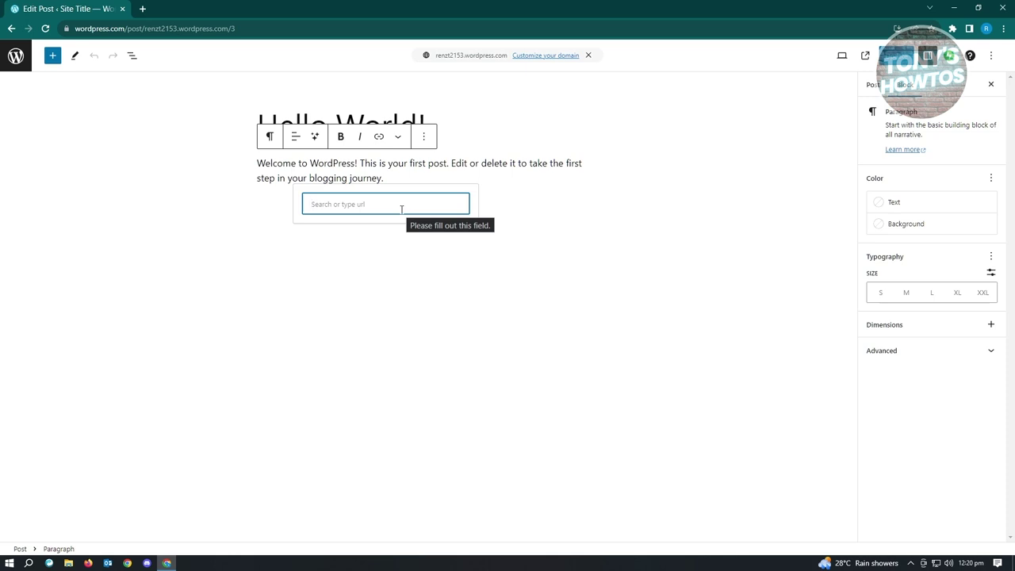
- Enter google.com as the link, then select Google's full web address in a new browser tab
text(g)
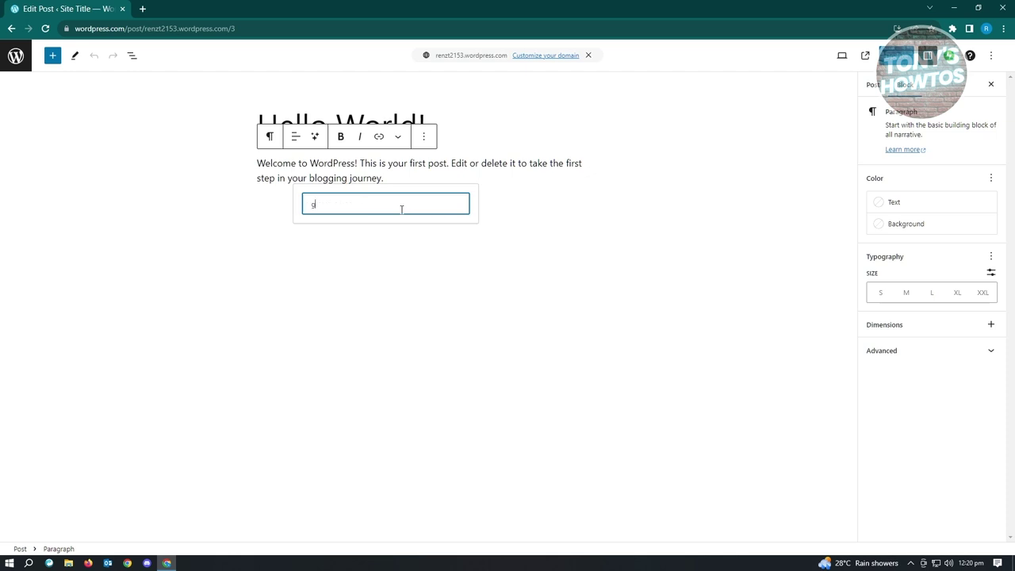
text(oogle.com)
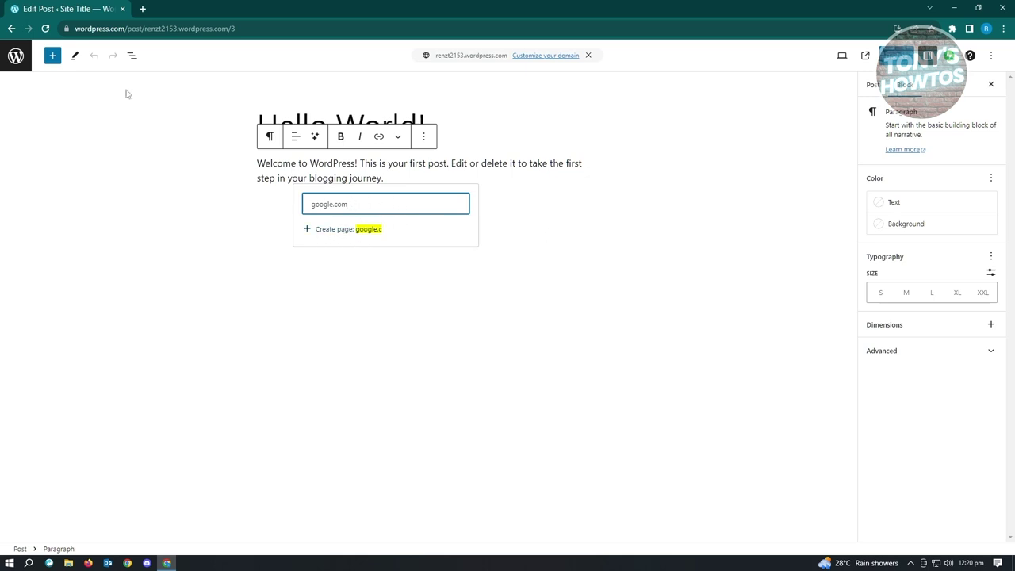
click(142, 8)
click(179, 30)
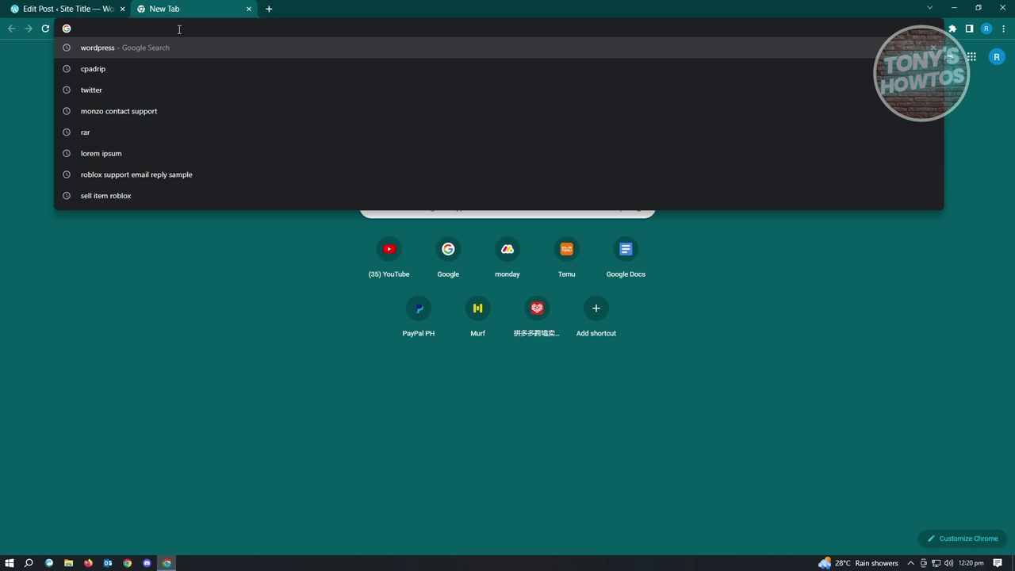
text(google)
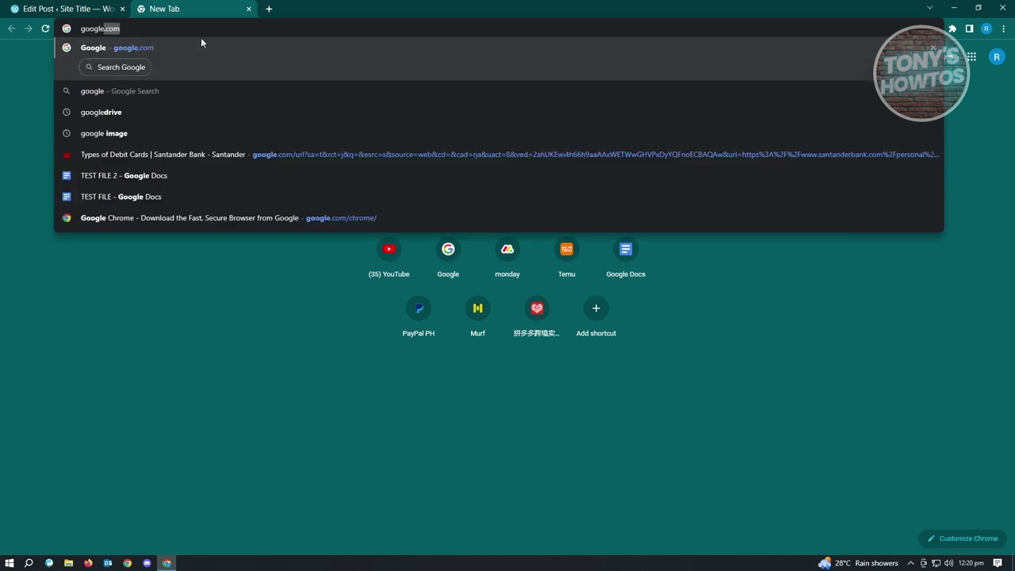
click(211, 43)
click(190, 29)
click(205, 26)
drag(205, 26, 55, 32)
key(ctrl+c)
click(68, 10)
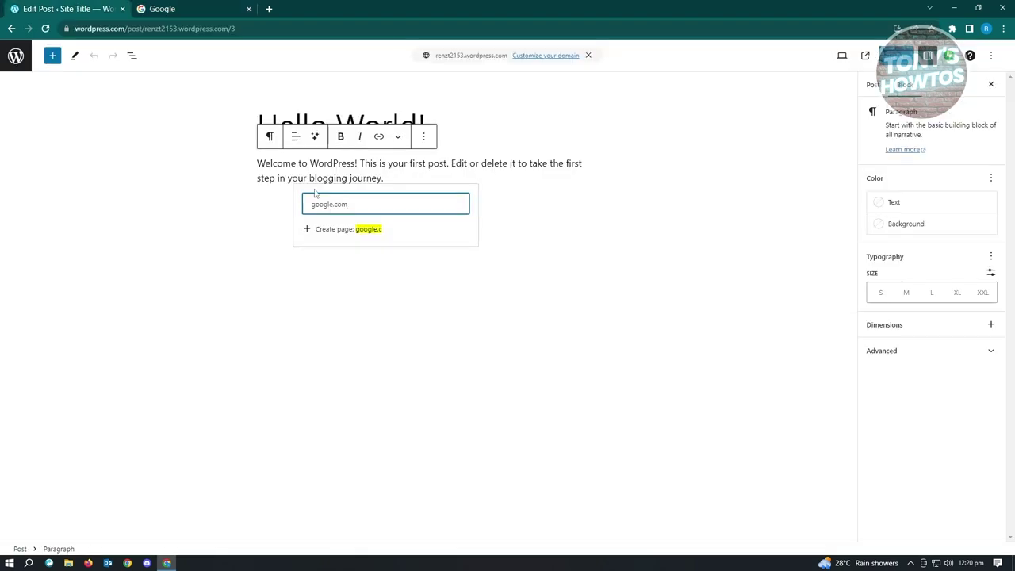
click(161, 8)
click(61, 9)
drag(381, 204, 291, 207)
key(ctrl+v)
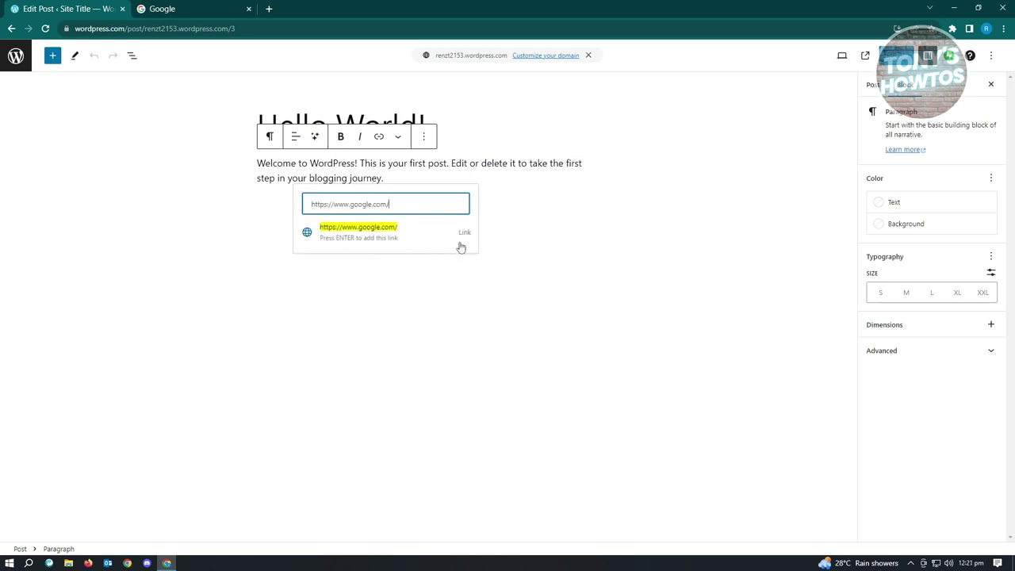
click(392, 233)
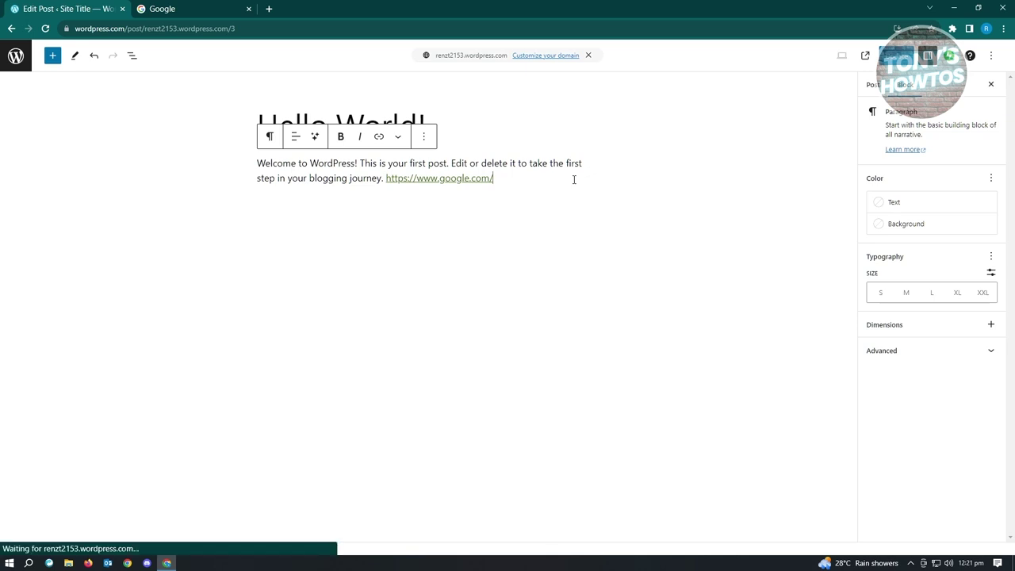
- Change the Google link's text to 'Click here to access google'
click(447, 180)
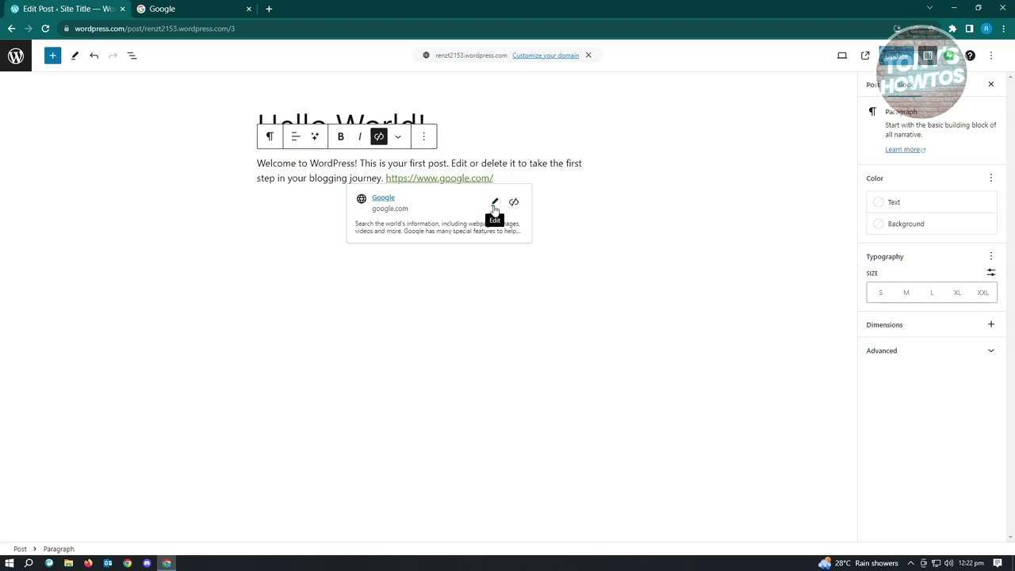
click(495, 204)
drag(488, 215, 351, 218)
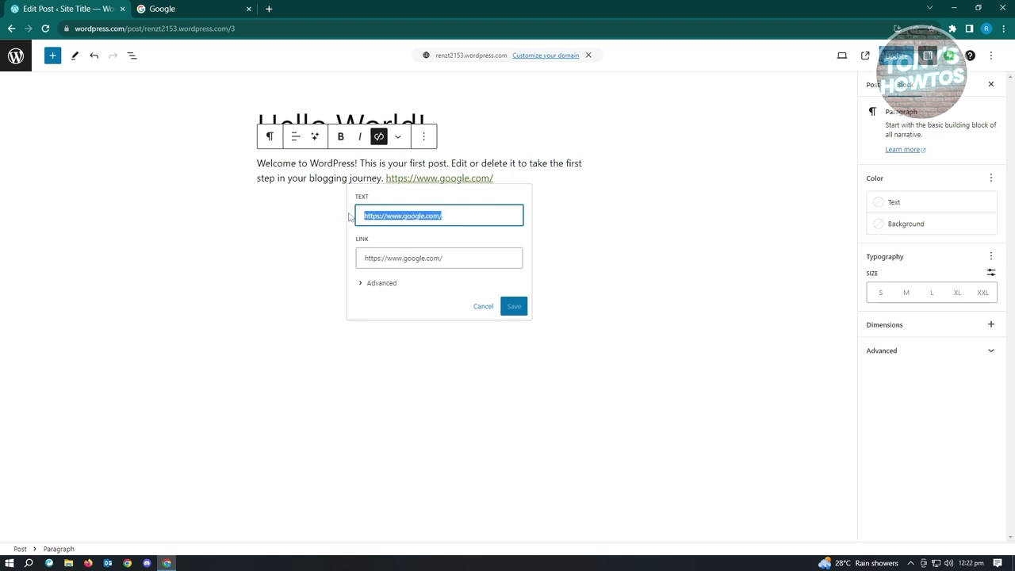
click(449, 258)
drag(449, 258, 331, 264)
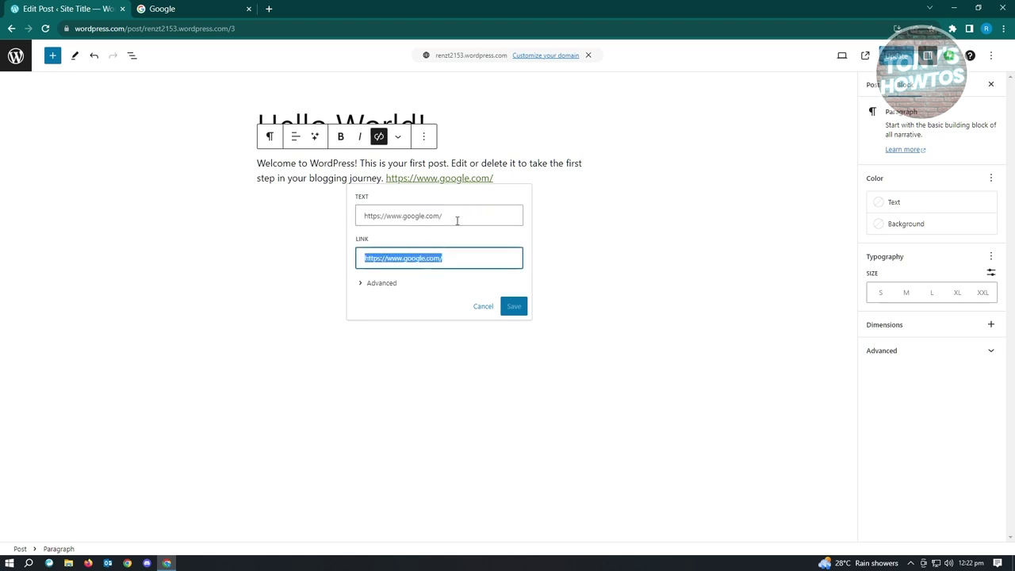
drag(467, 215, 331, 224)
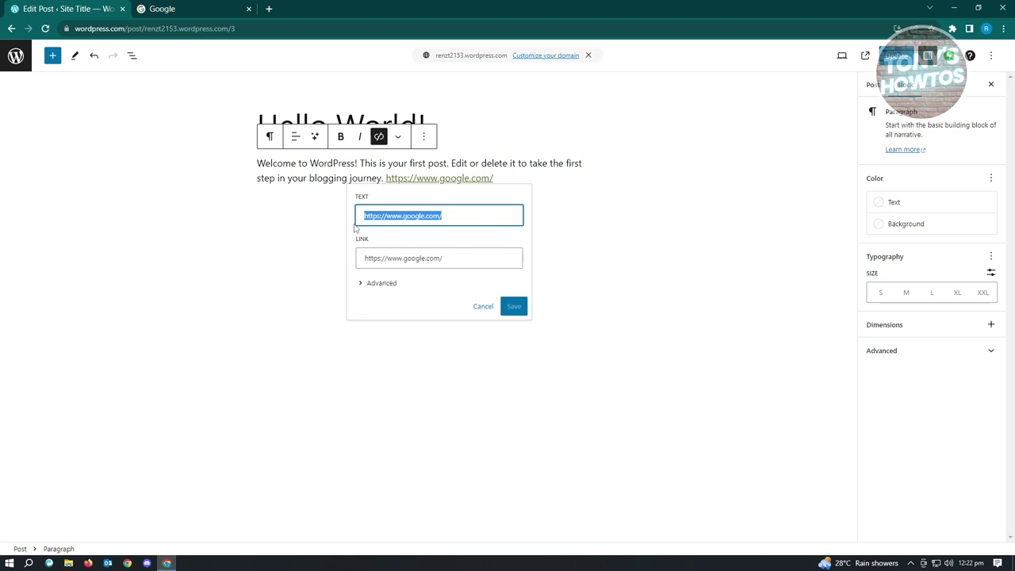
text(Click here to access google)
- Set the link to open in a new tab and save it
click(365, 283)
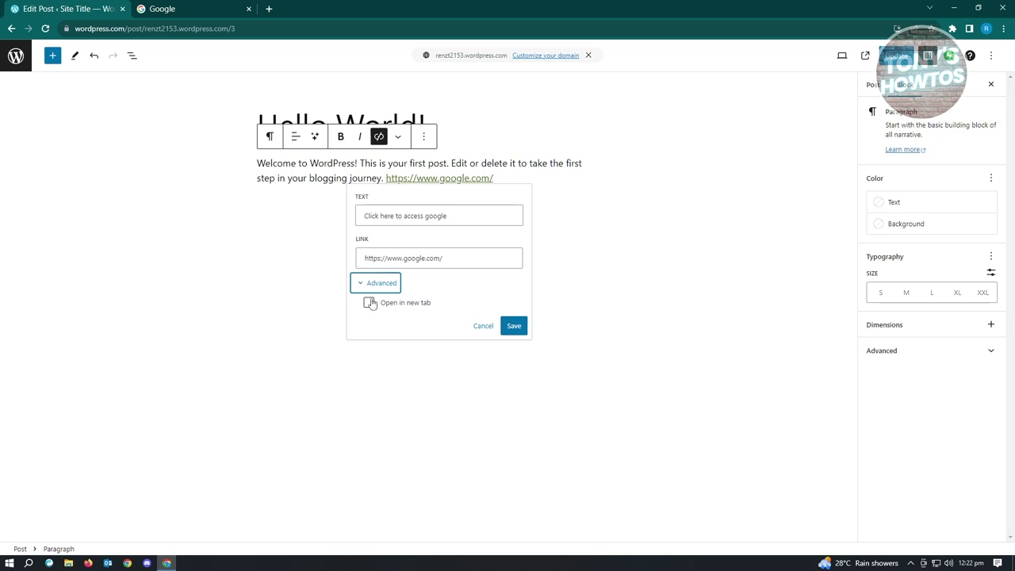
click(371, 304)
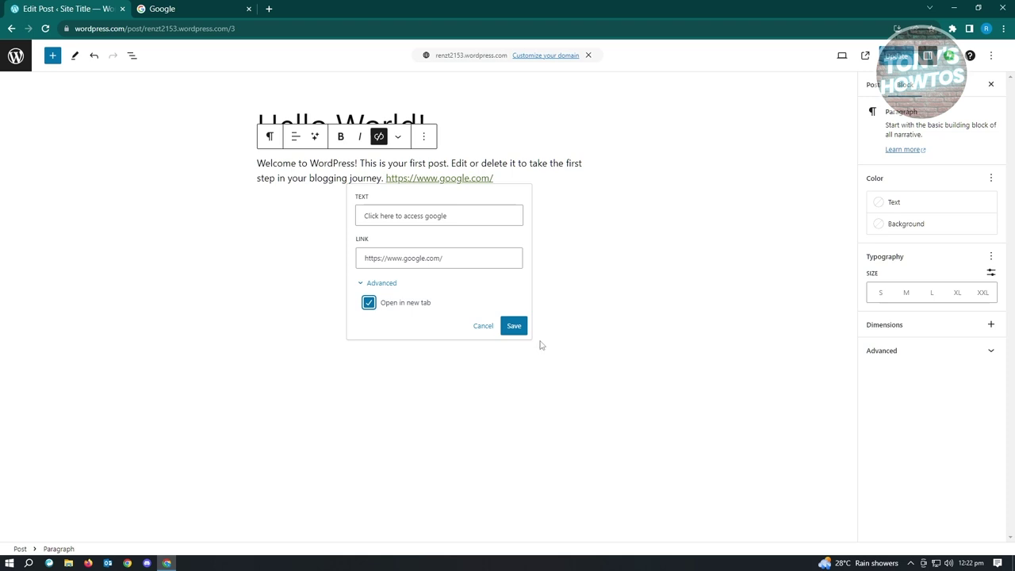
click(517, 328)
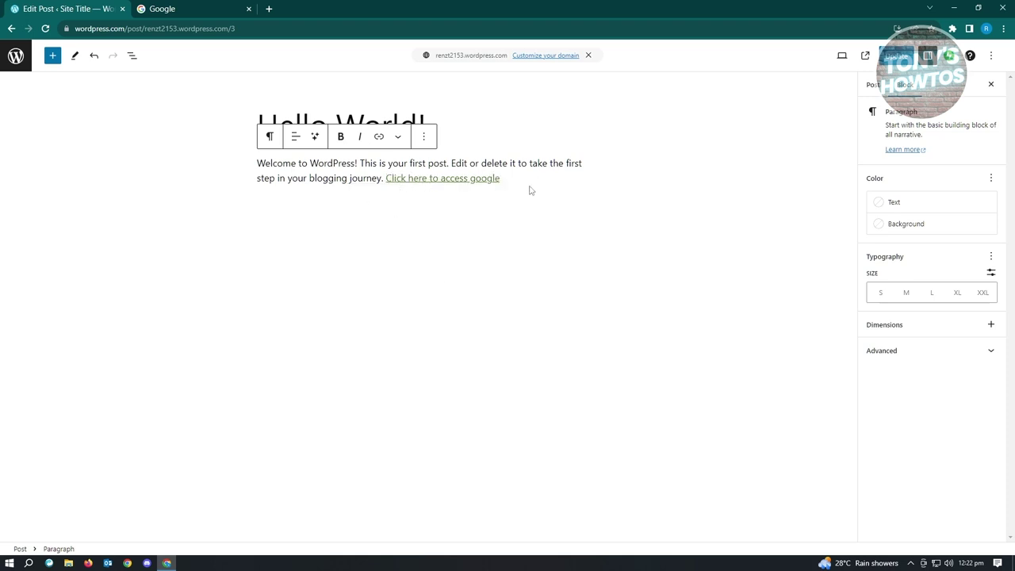
- Save the Hello World! post with its new-tab Google link, close the Google tab, and view the published post
key(ctrl+s)
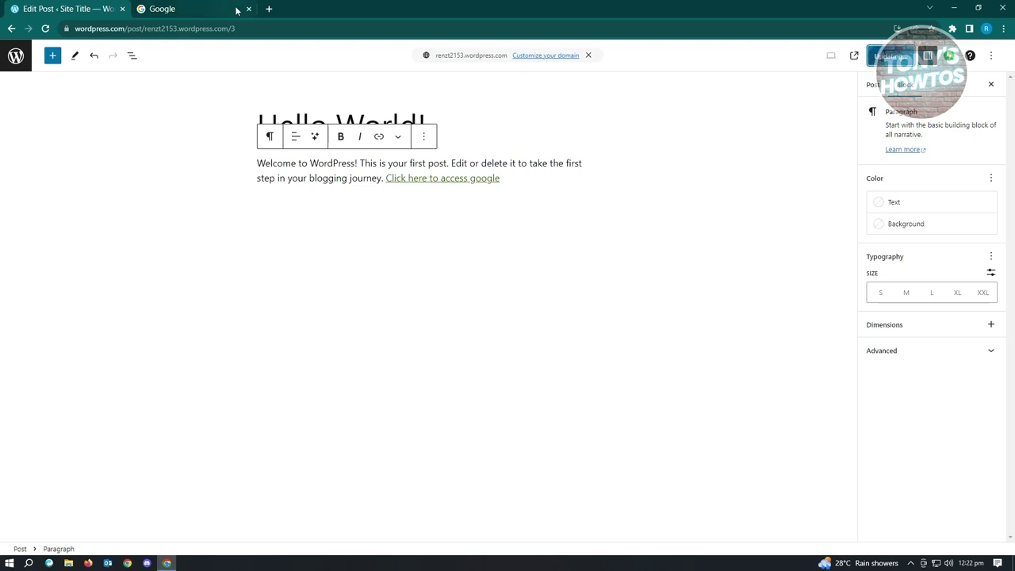
click(248, 8)
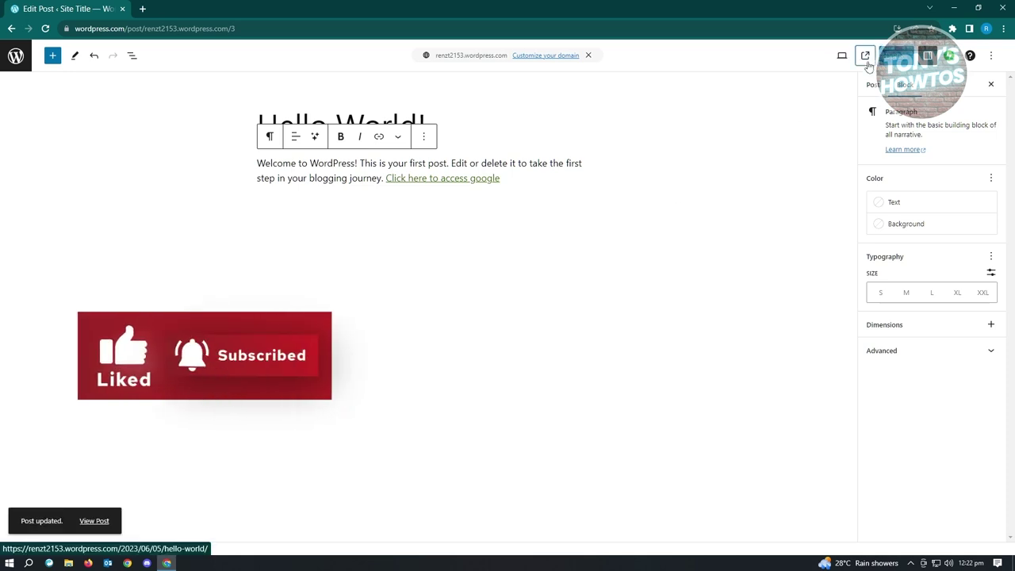
click(865, 55)
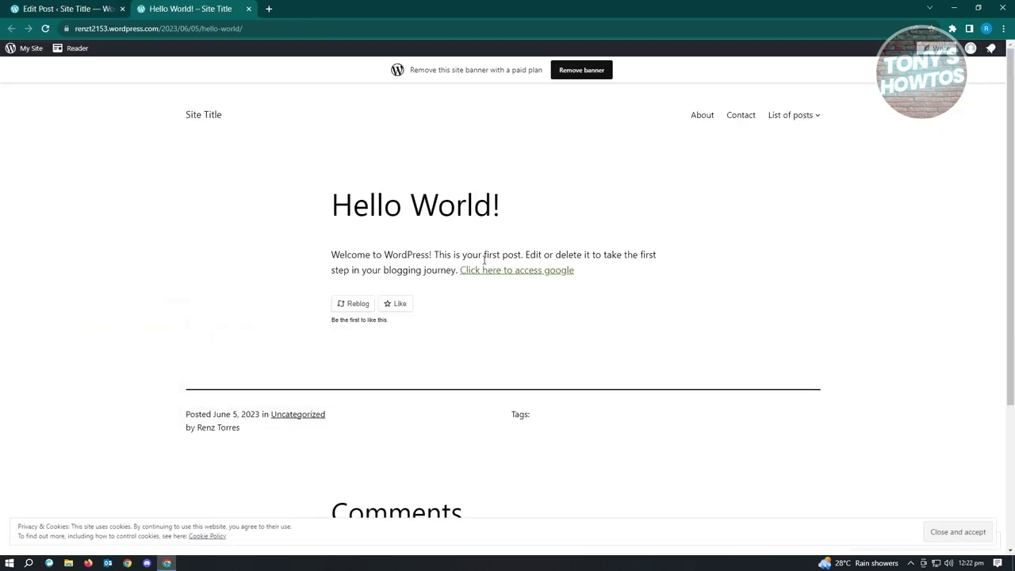
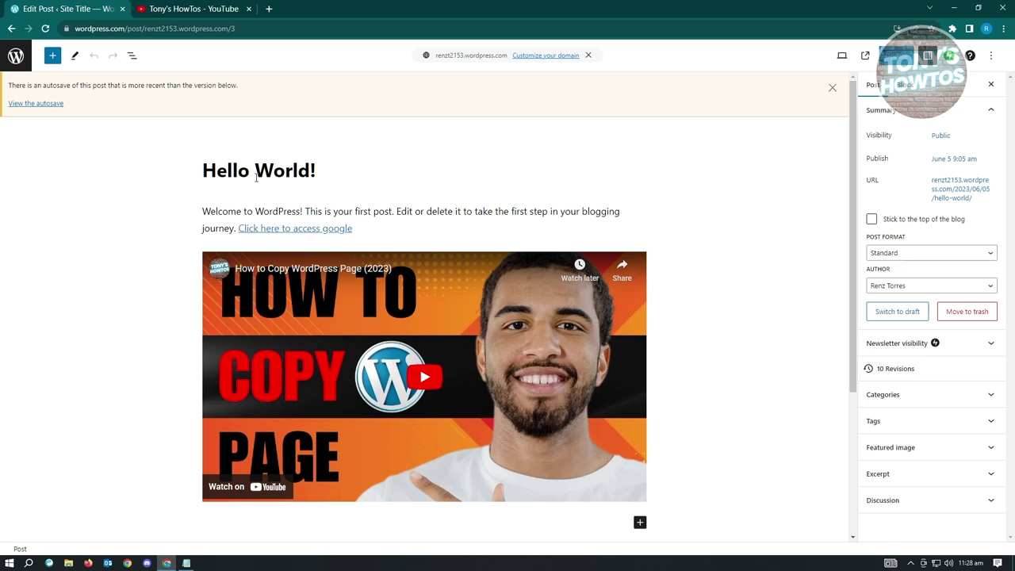
- Delete the embedded YouTube video block, keeping the welcome paragraph and its link
click(415, 287)
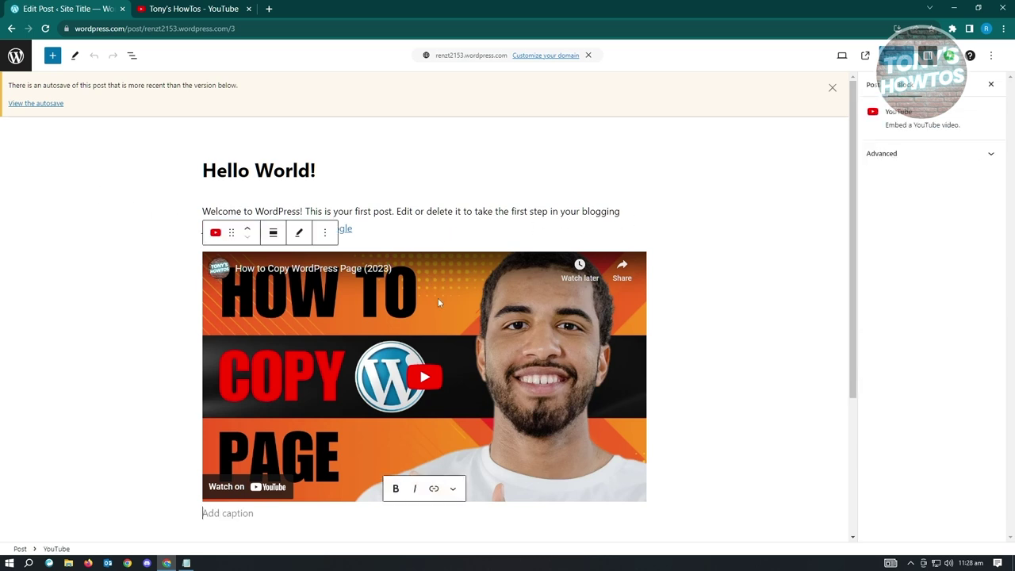
click(325, 233)
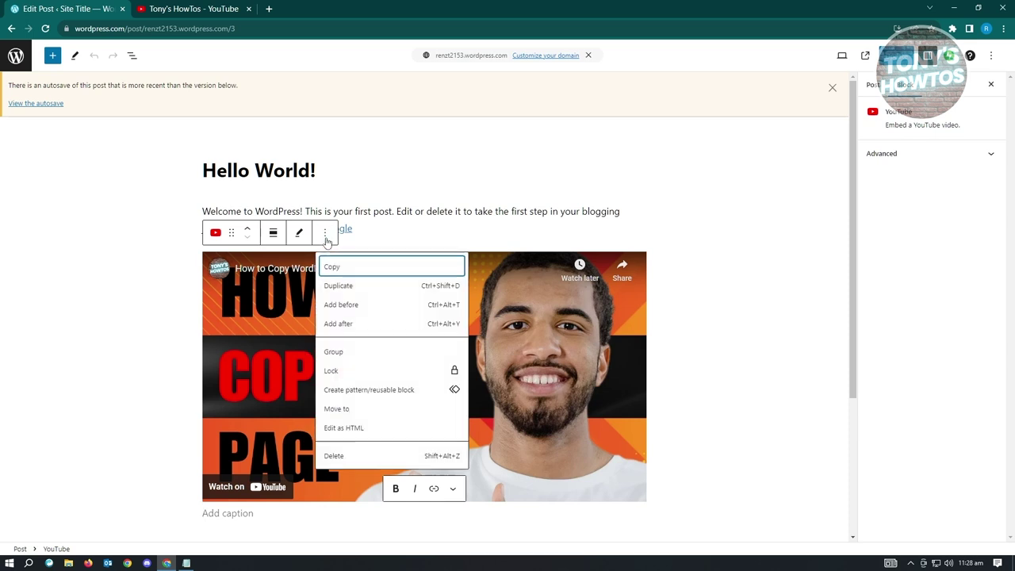
click(334, 456)
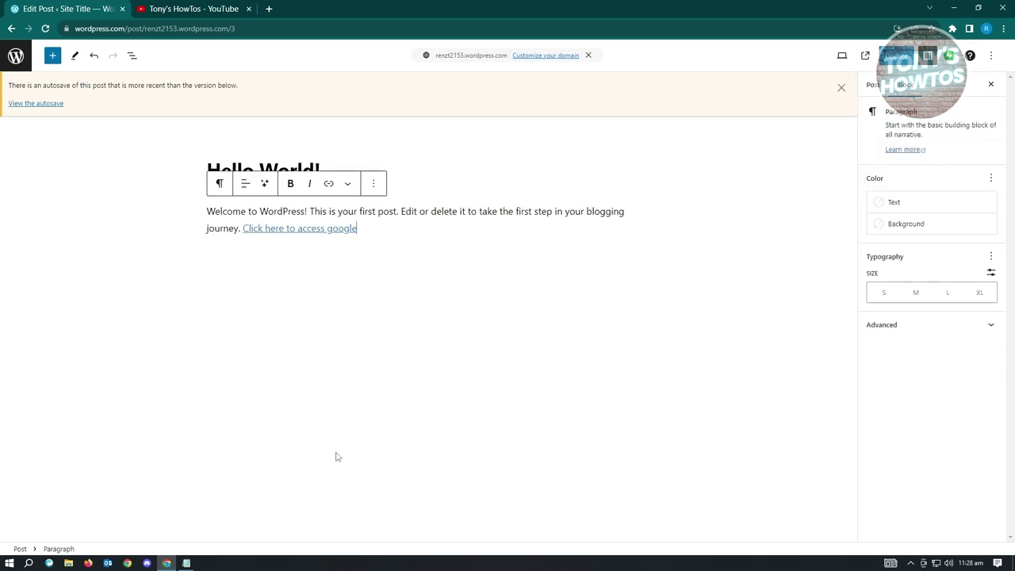
click(396, 275)
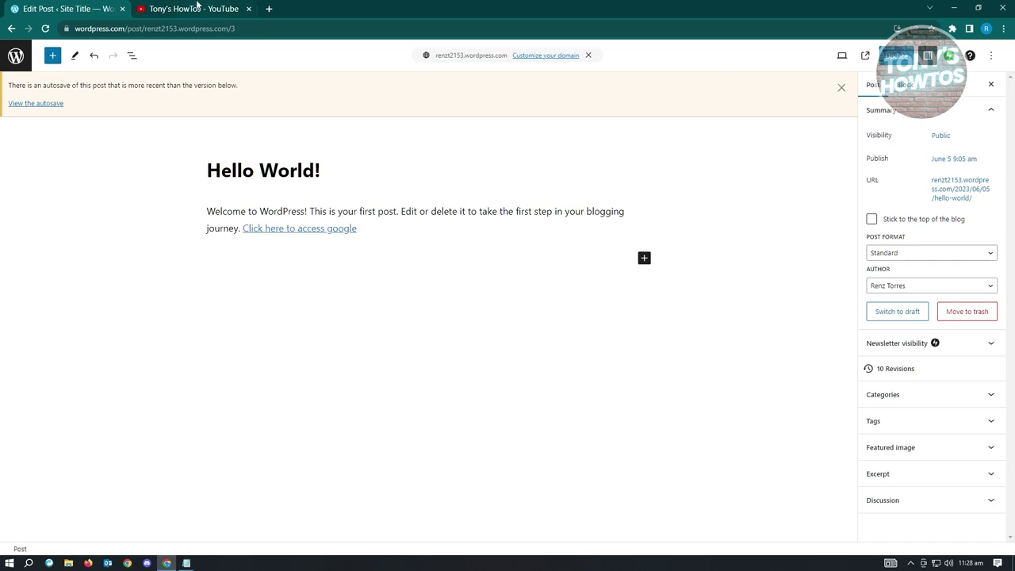
- Open the 'How to Copy WordPress Page (2023)' video from the channel's Videos list
click(196, 7)
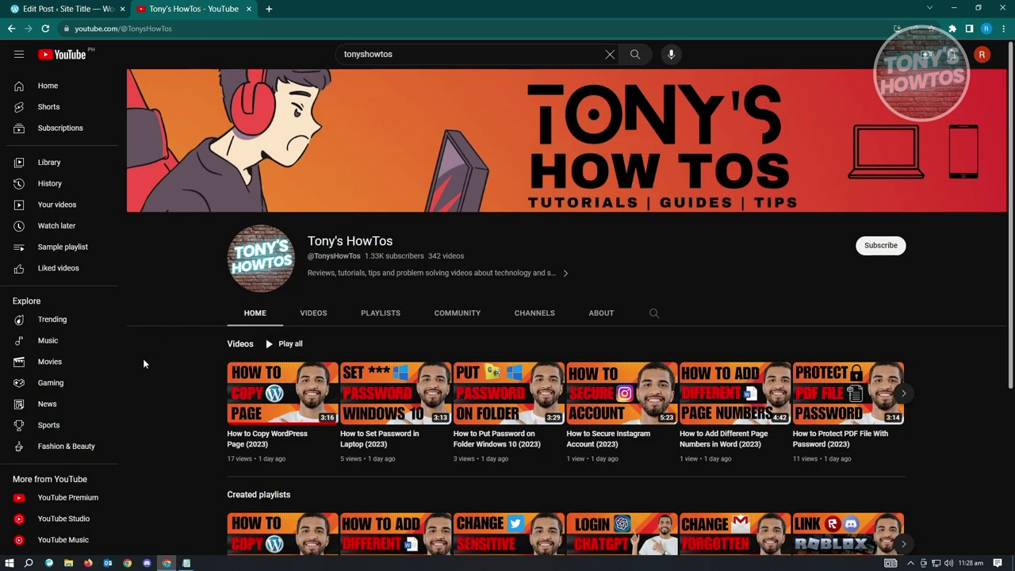
scroll(146, 364, down, 1)
click(316, 261)
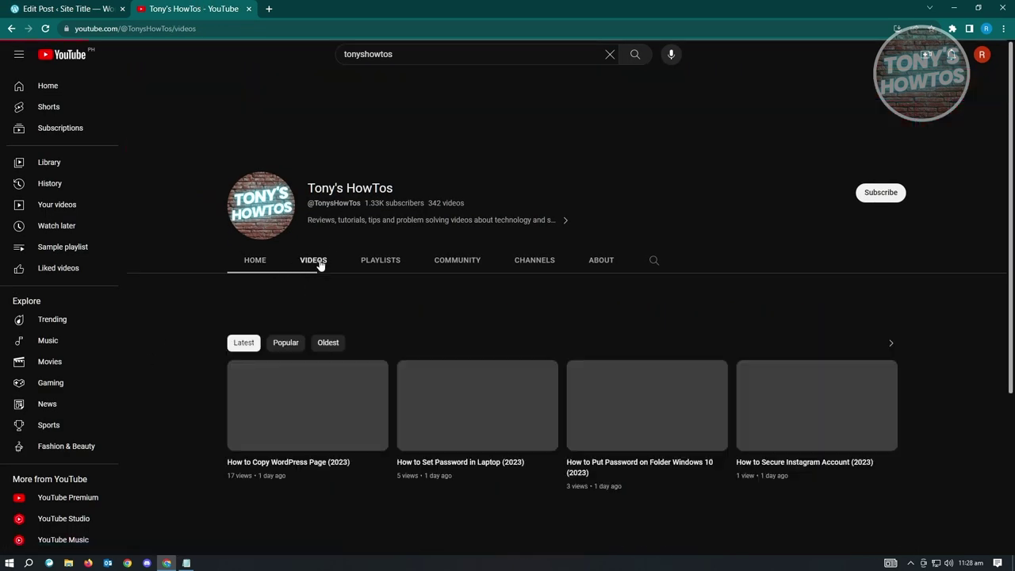
scroll(334, 253, down, 2)
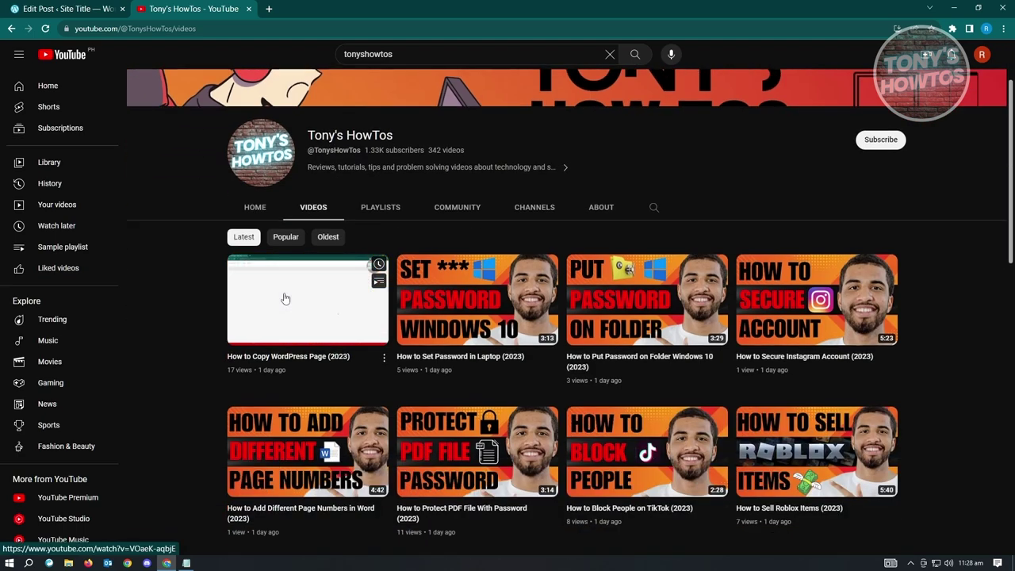
click(259, 307)
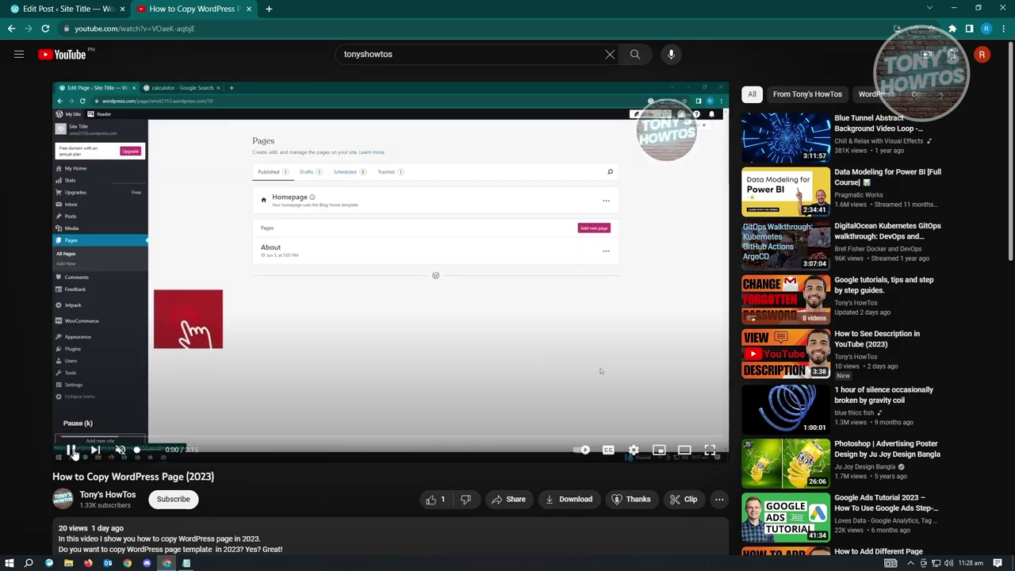
- Pause the video and copy its URL, then return to the post editor
click(70, 450)
right_click(409, 210)
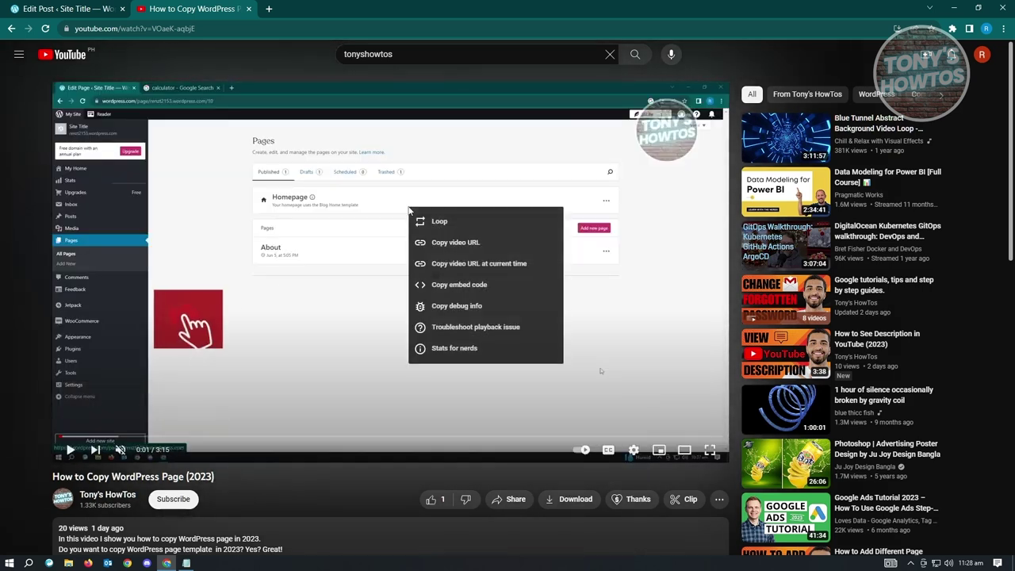
click(479, 242)
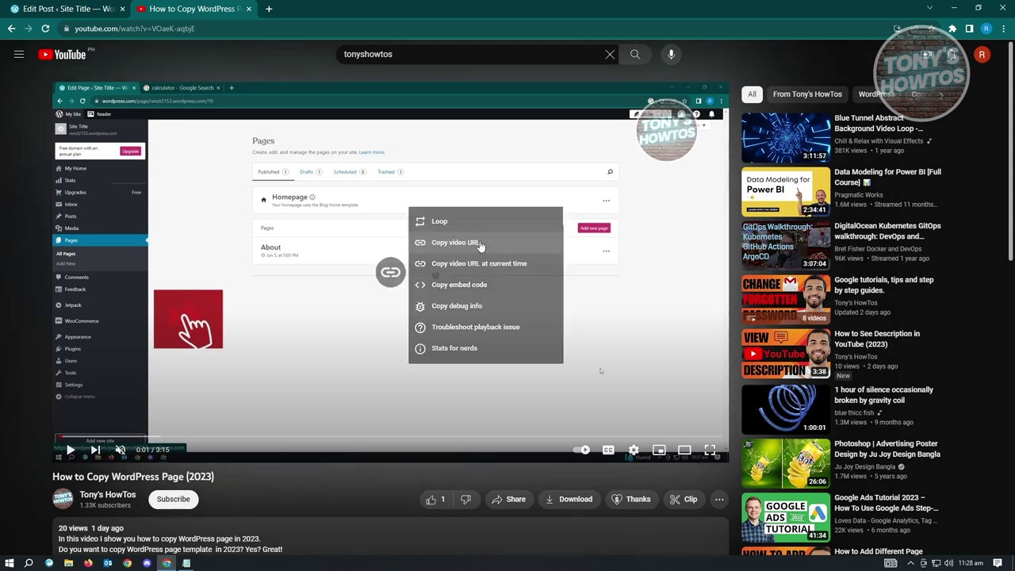
click(82, 8)
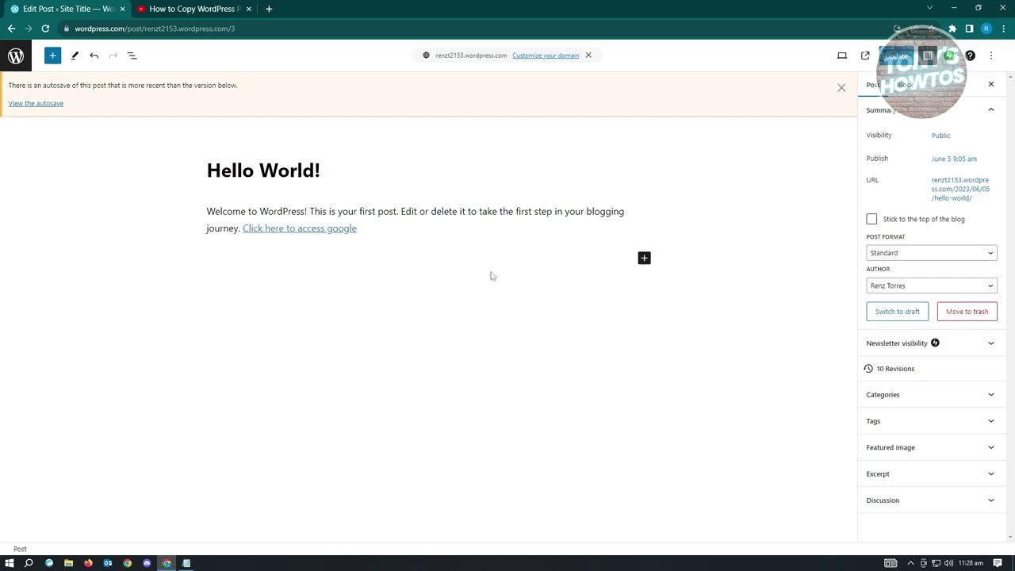
click(644, 259)
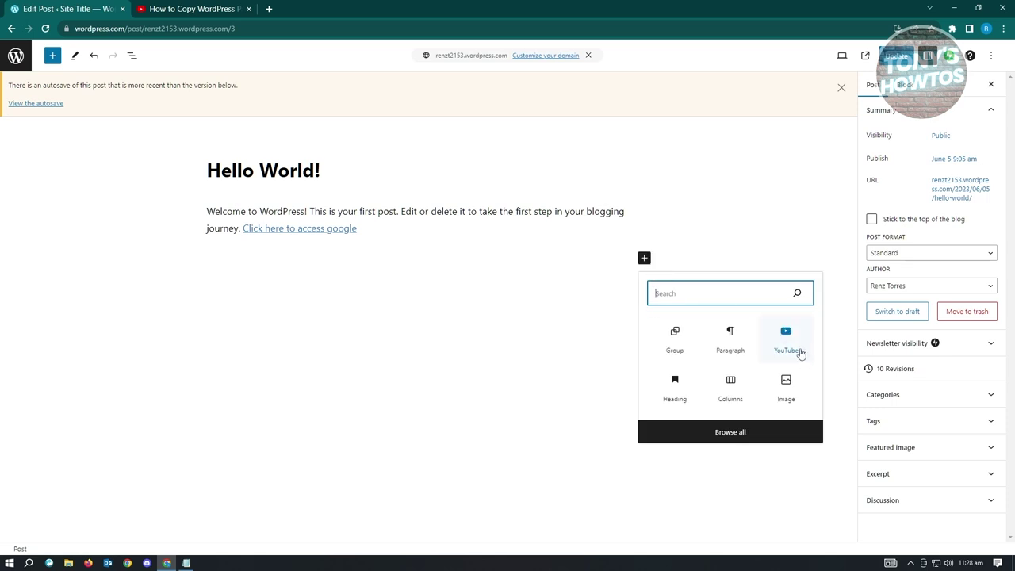
click(786, 337)
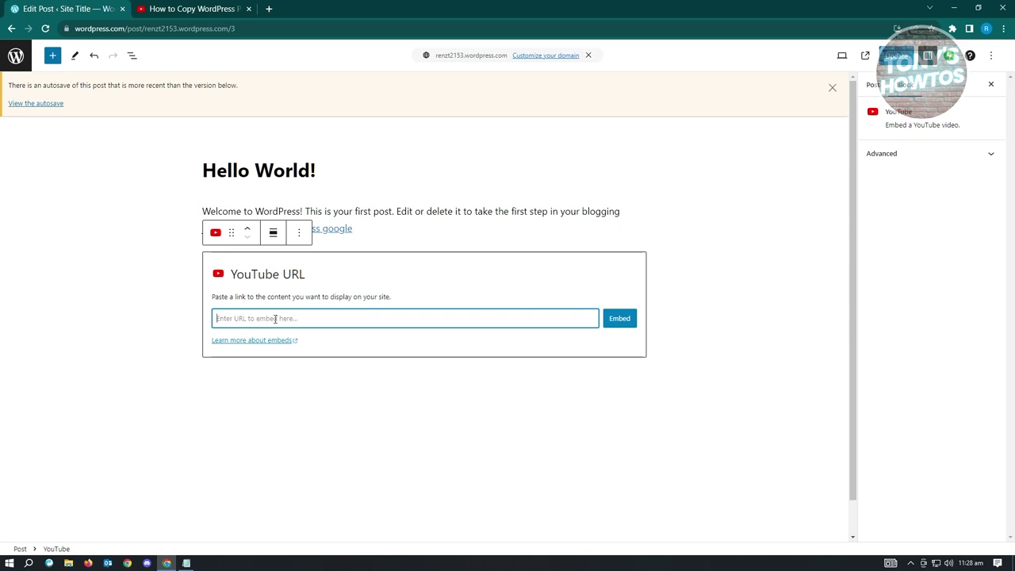
key(ctrl+v)
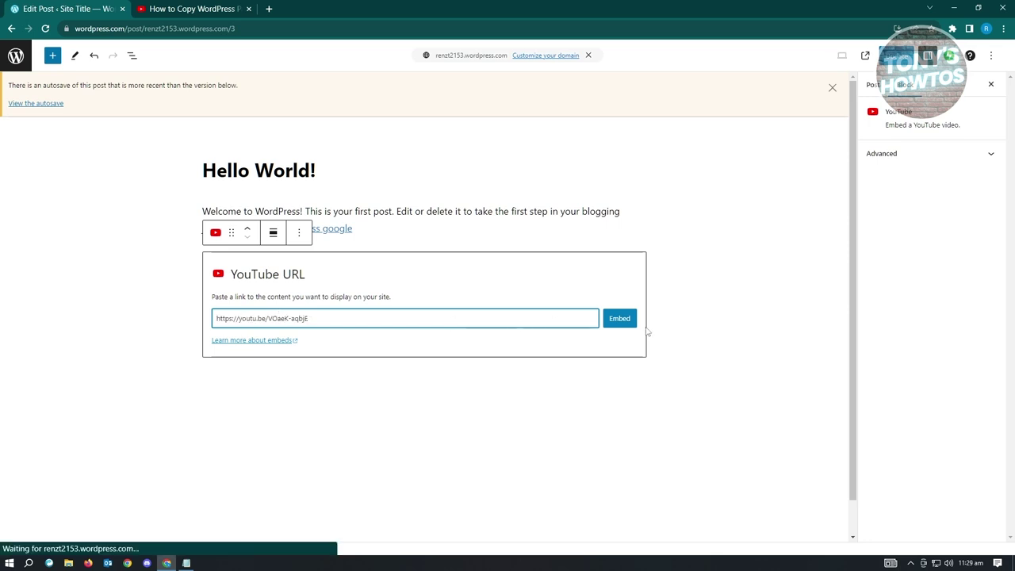
click(623, 324)
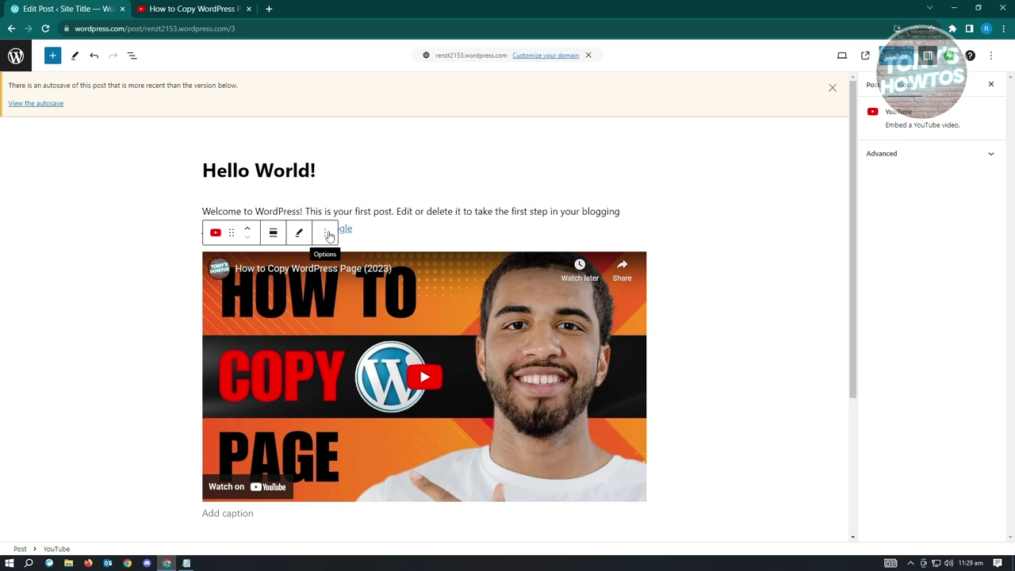
click(327, 233)
click(333, 457)
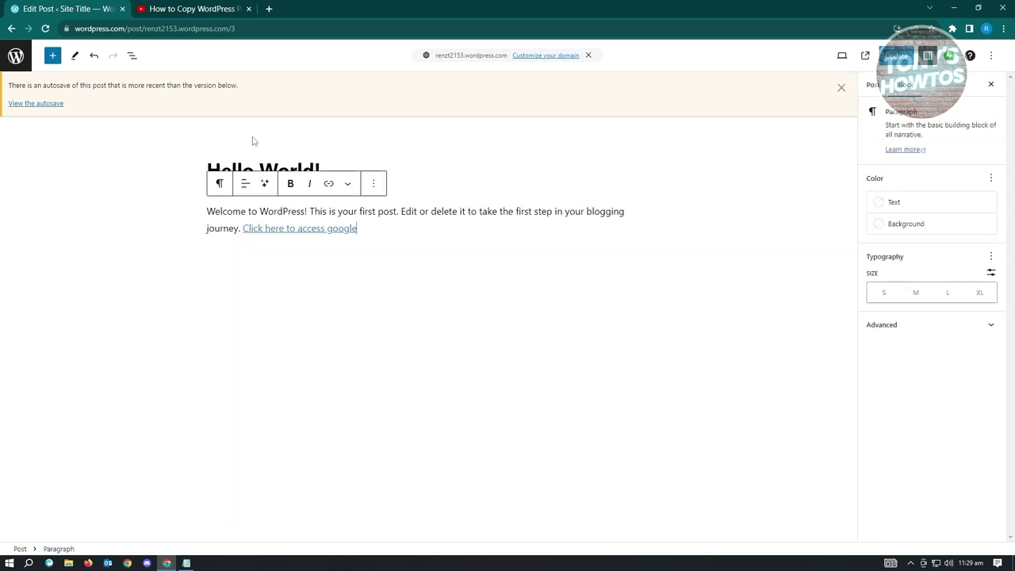
- Jump the video to 1:34 and copy its URL at the current time
click(176, 9)
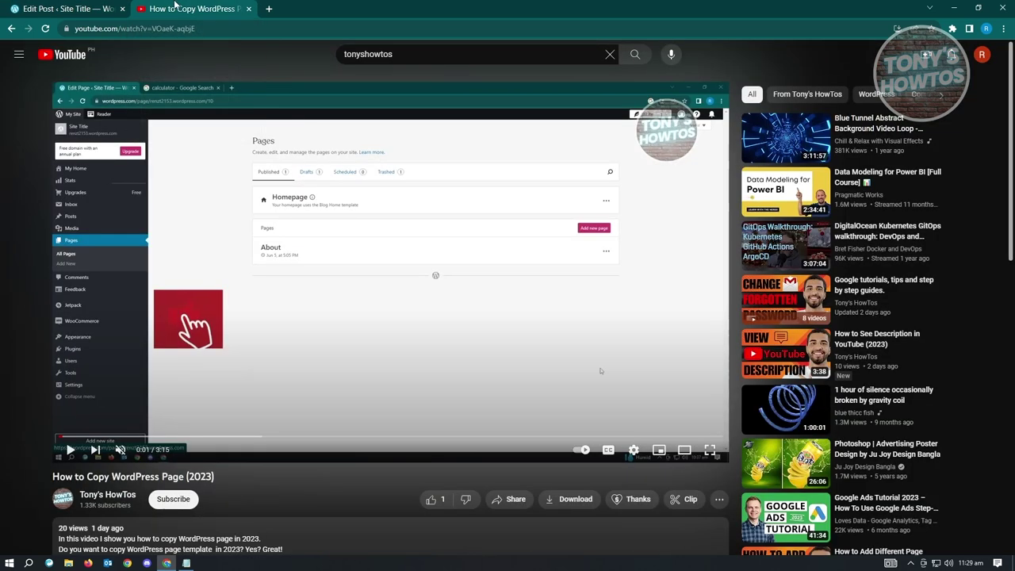
right_click(372, 272)
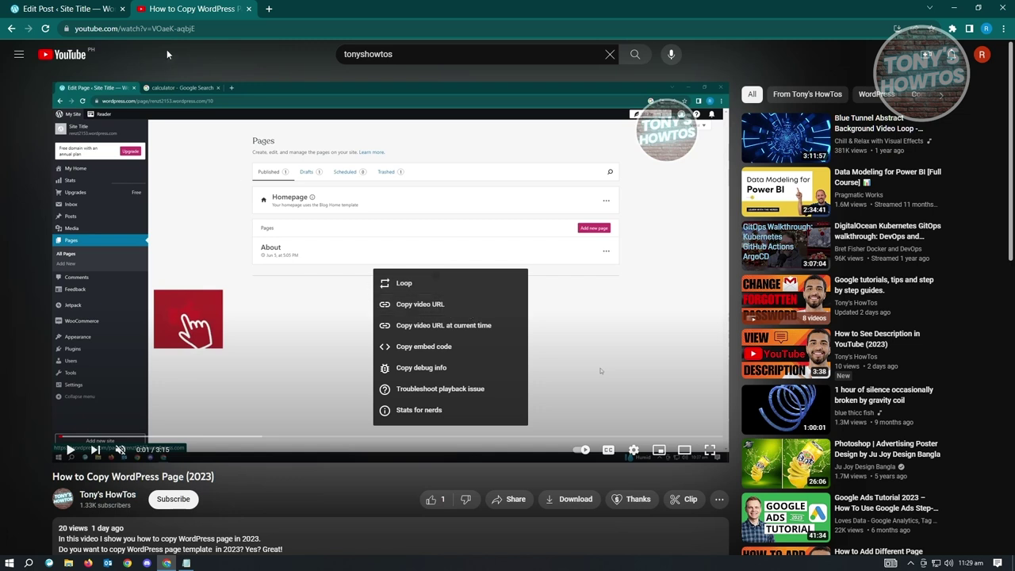
click(203, 26)
click(11, 232)
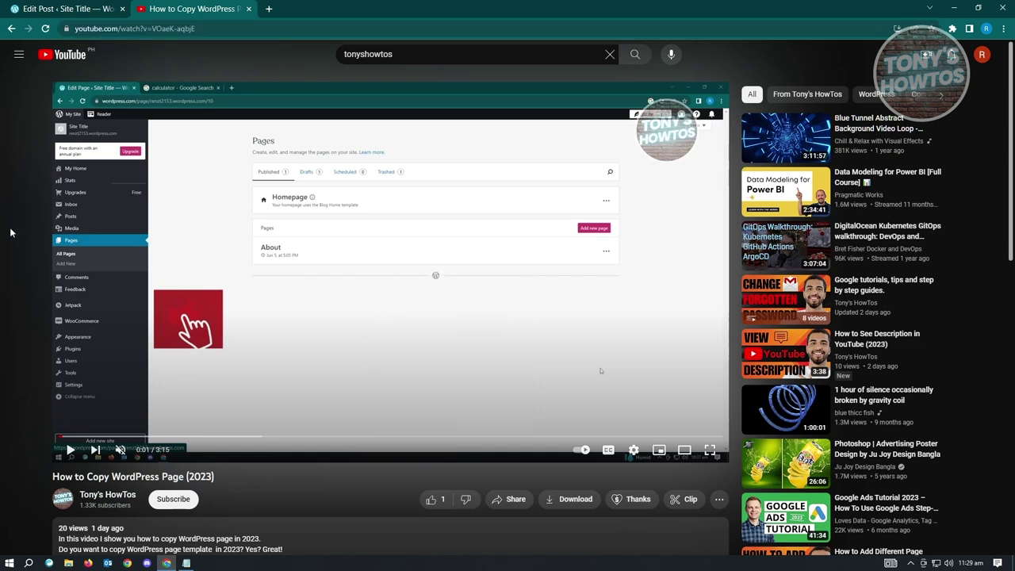
right_click(398, 270)
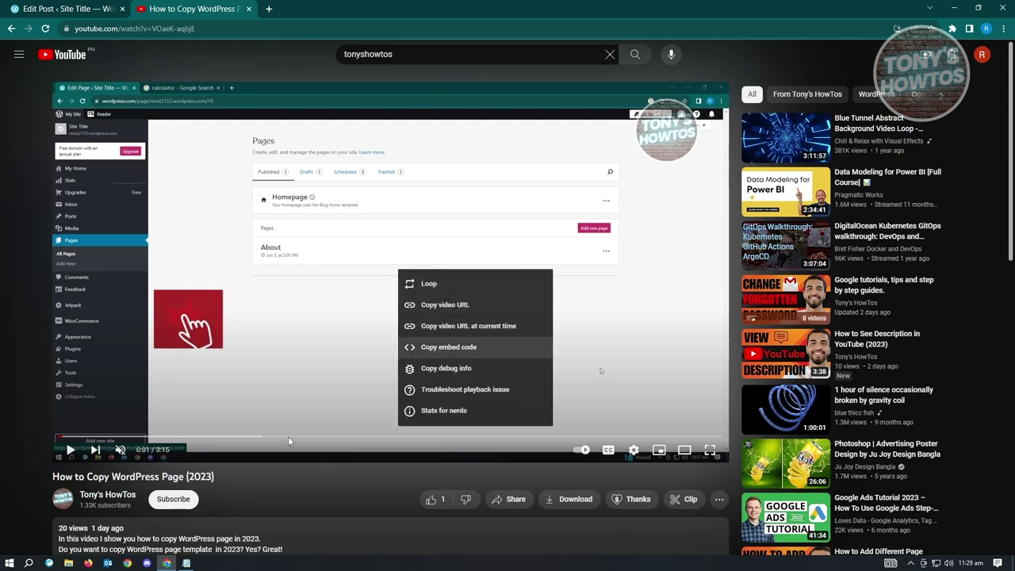
click(27, 442)
click(379, 438)
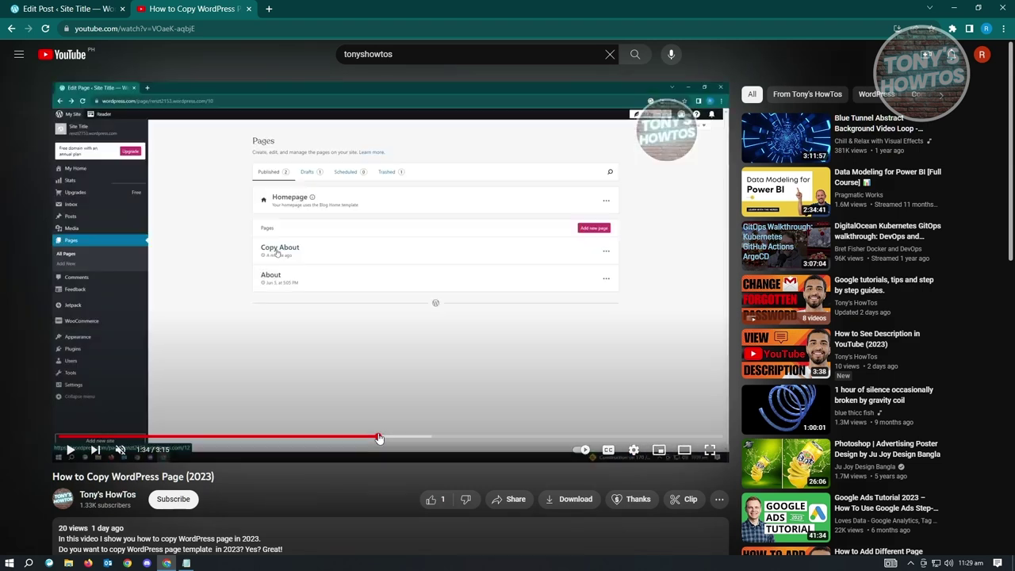
right_click(423, 252)
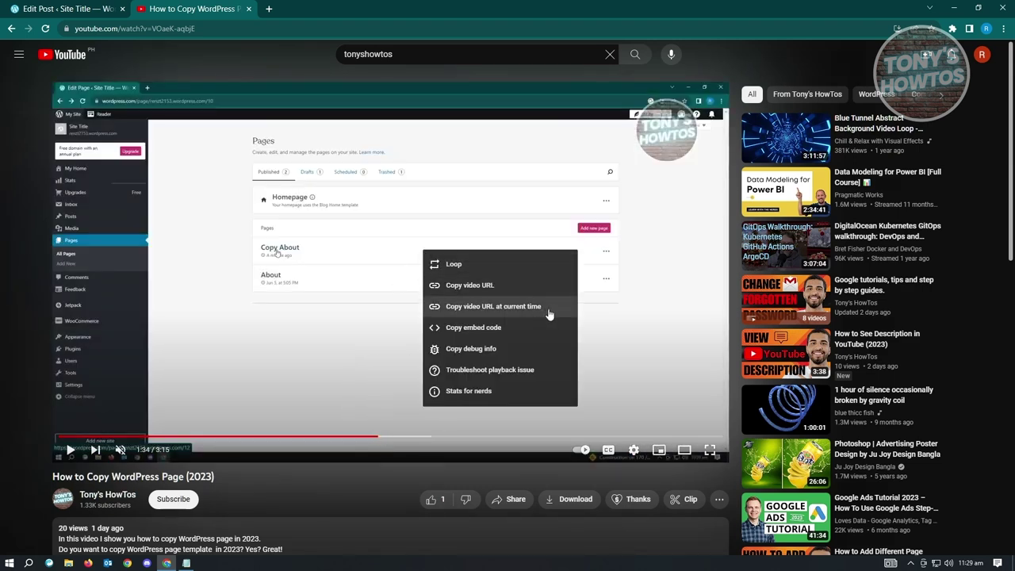
click(489, 308)
click(69, 7)
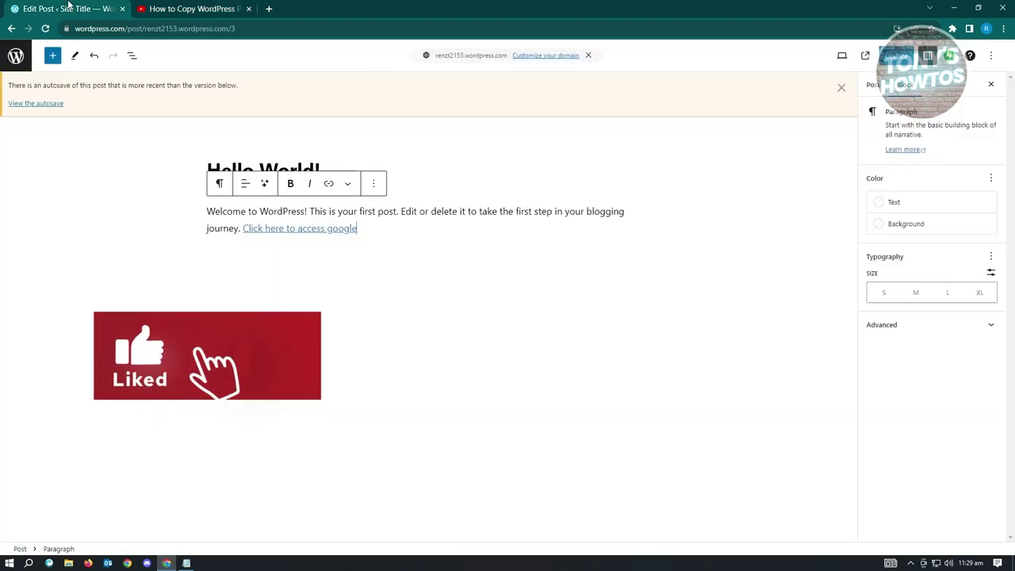
- Add a YouTube embed from the pasted 1:34 link below the welcome paragraph and update the post
click(318, 290)
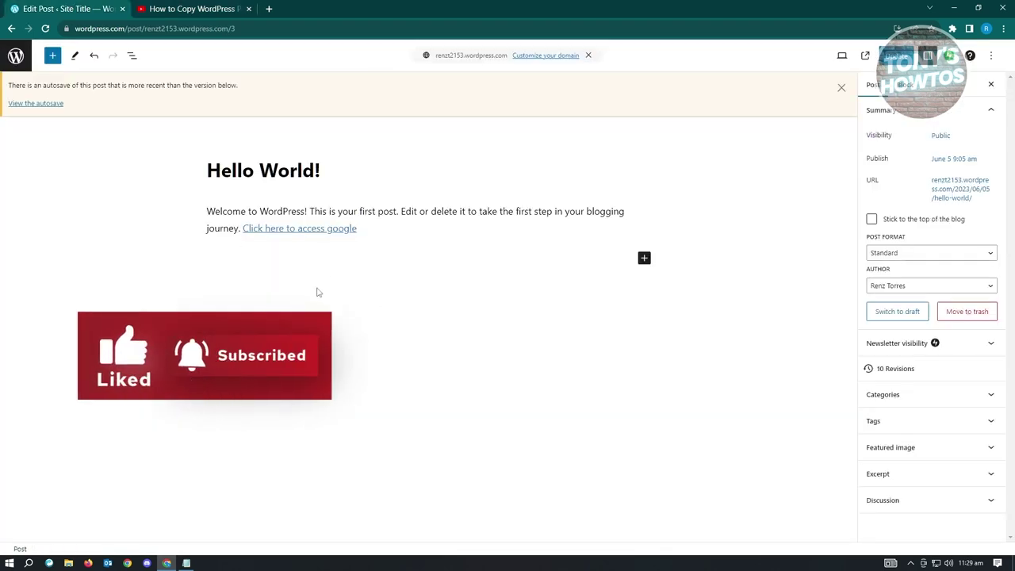
click(644, 258)
click(787, 349)
click(288, 313)
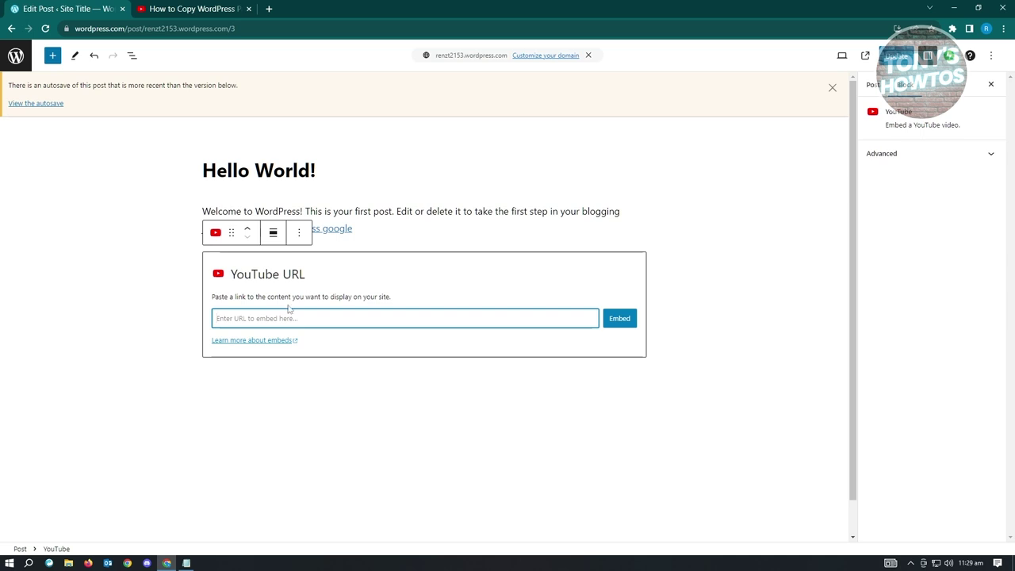
key(ctrl+v)
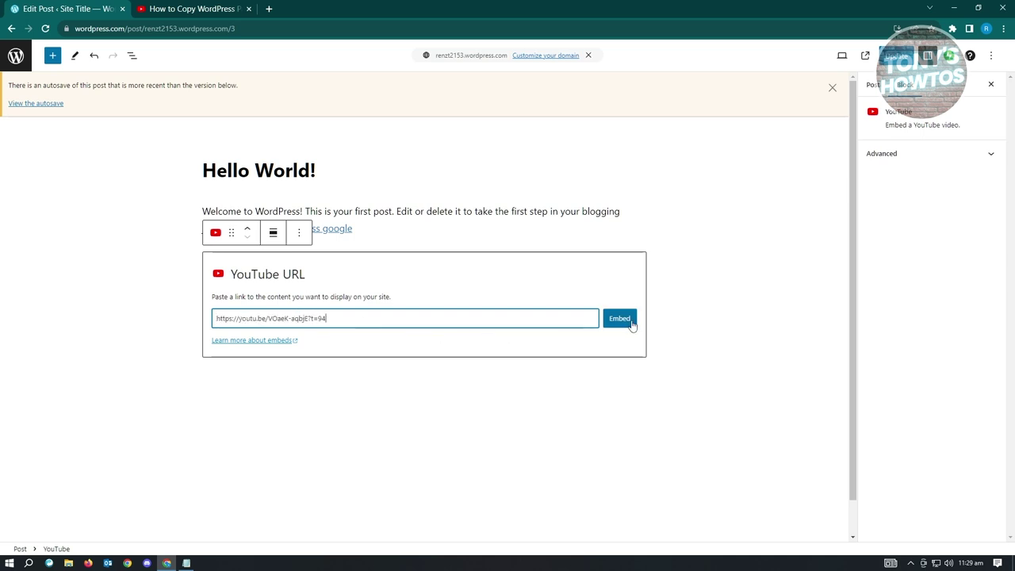
click(621, 323)
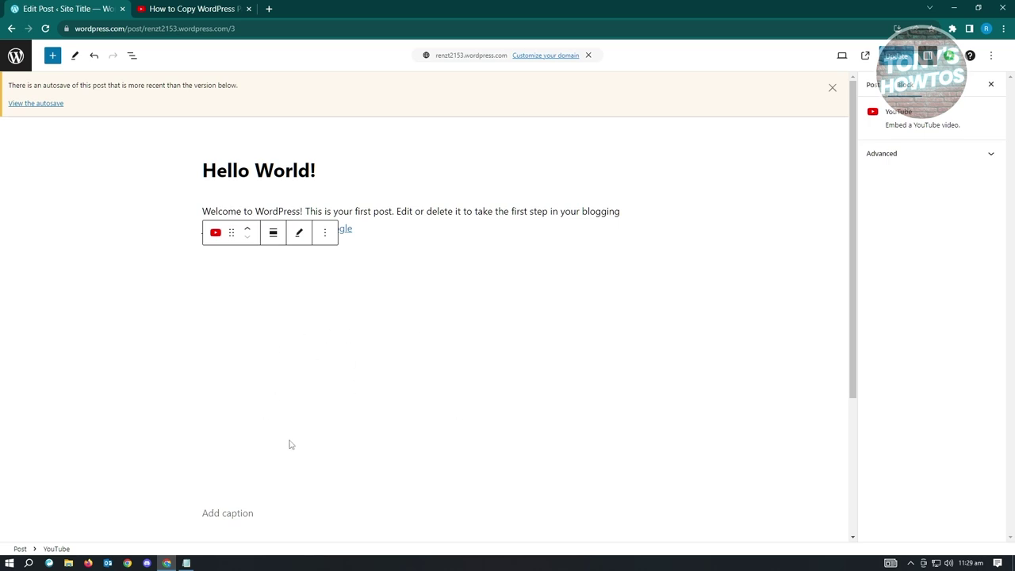
click(895, 55)
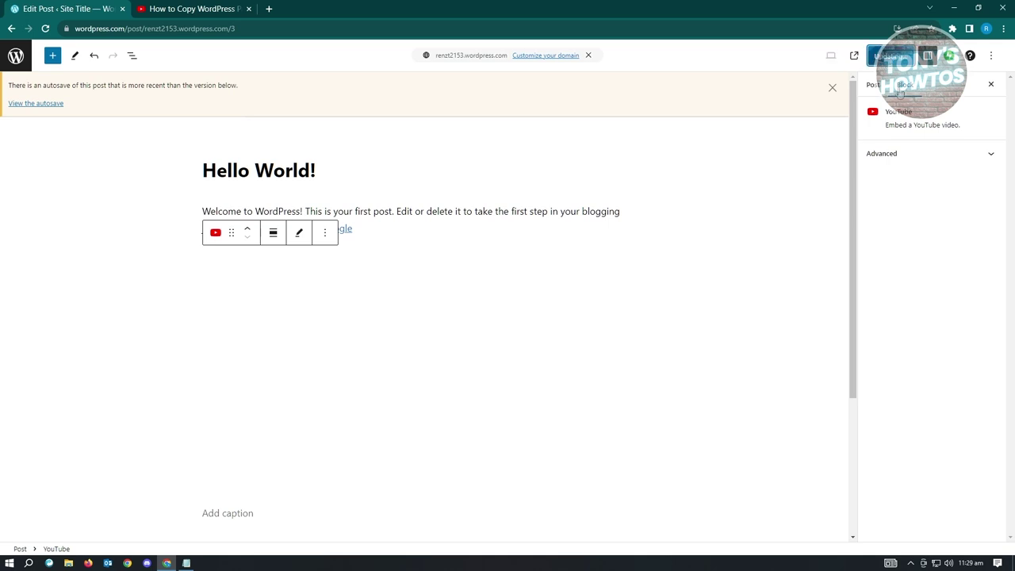
- View the live Hello World! post, play the embedded video from 1:34, then pause it
click(856, 56)
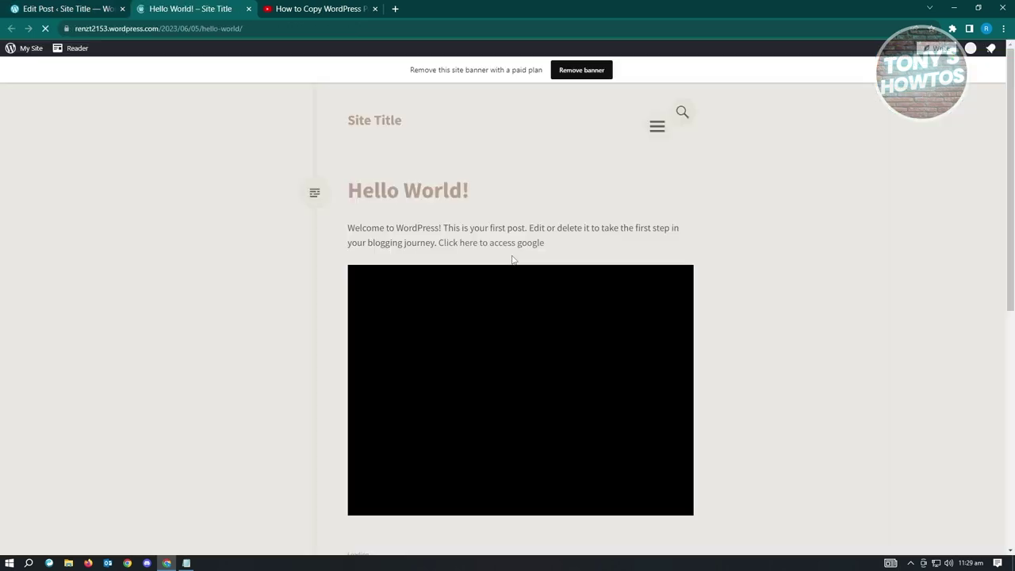
click(519, 361)
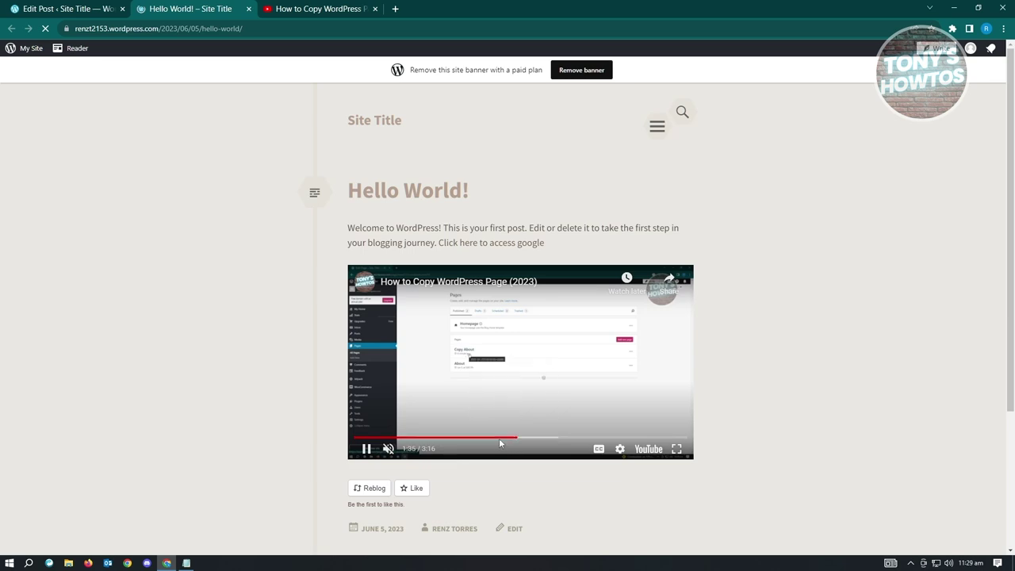
click(366, 449)
click(302, 9)
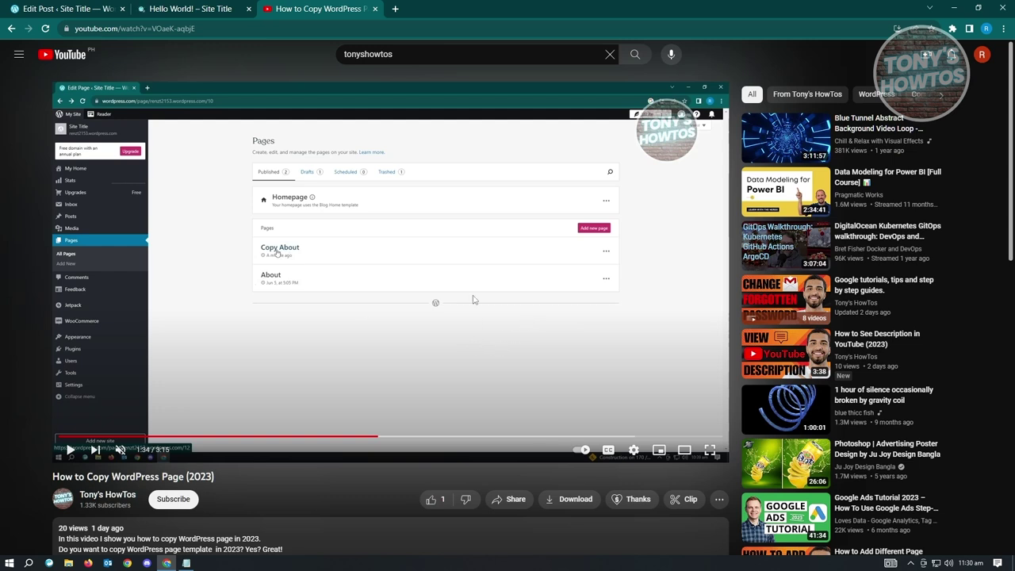
- Open the video's Share > Embed panel on YouTube
scroll(536, 325, down, 1)
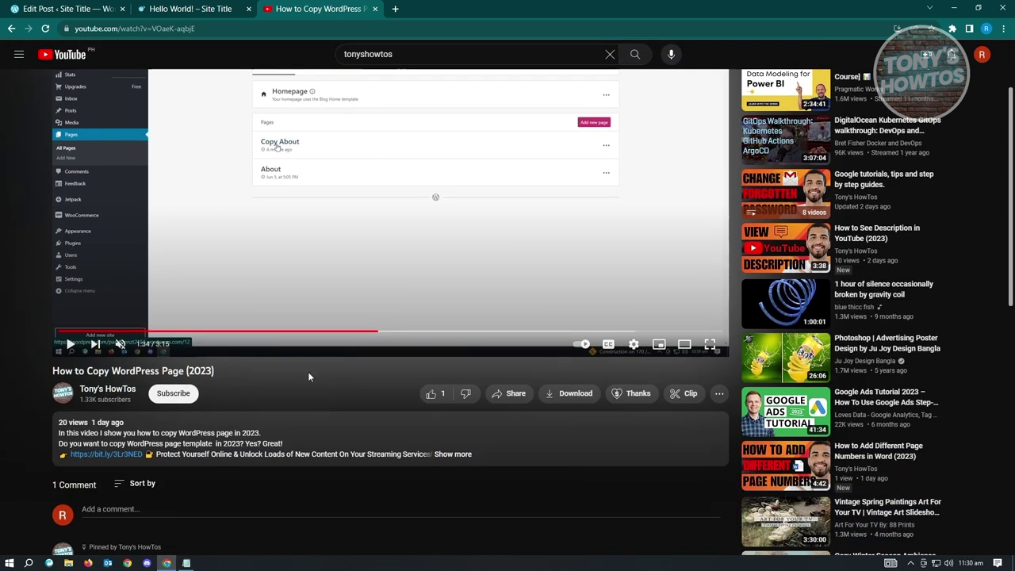
scroll(308, 371, up, 1)
scroll(426, 248, down, 2)
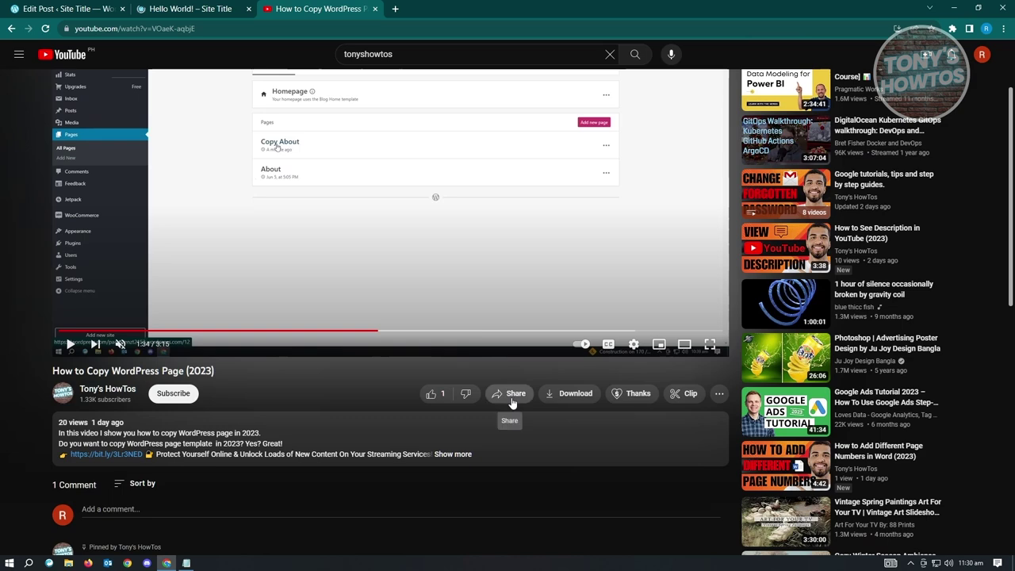
click(515, 393)
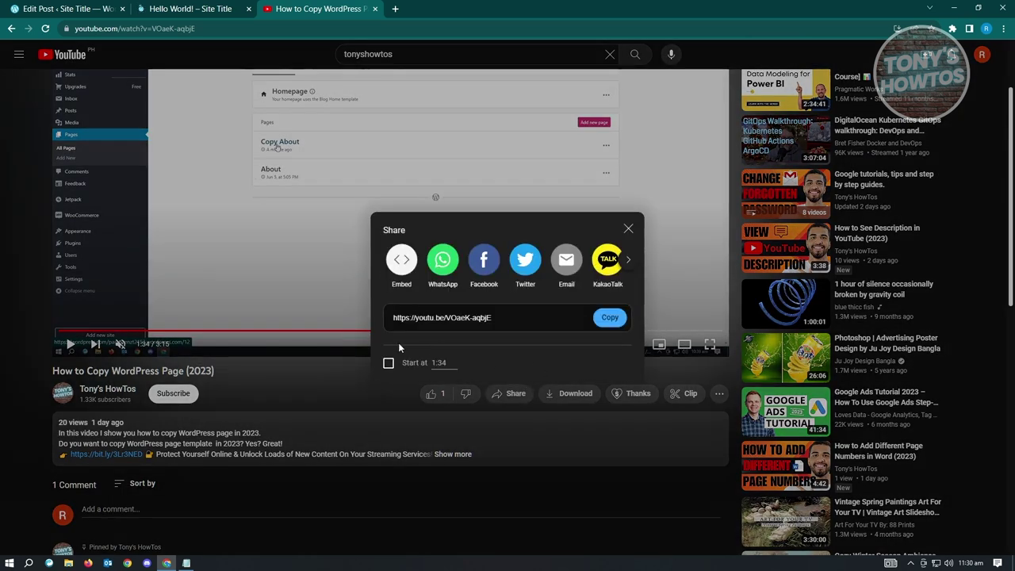
click(402, 265)
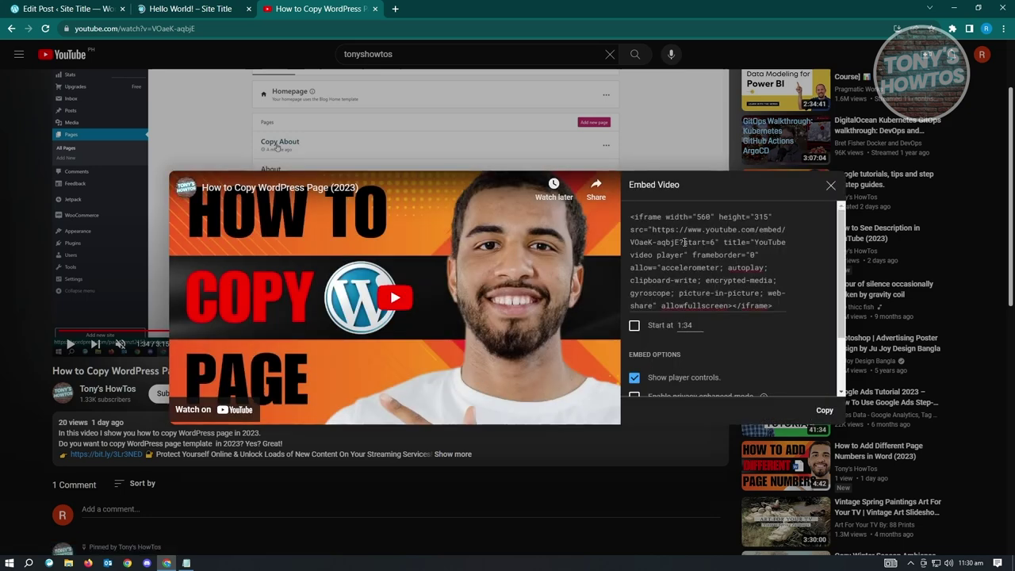
- Set the embed to start at 2:00 and copy the iframe code
scroll(740, 334, down, 1)
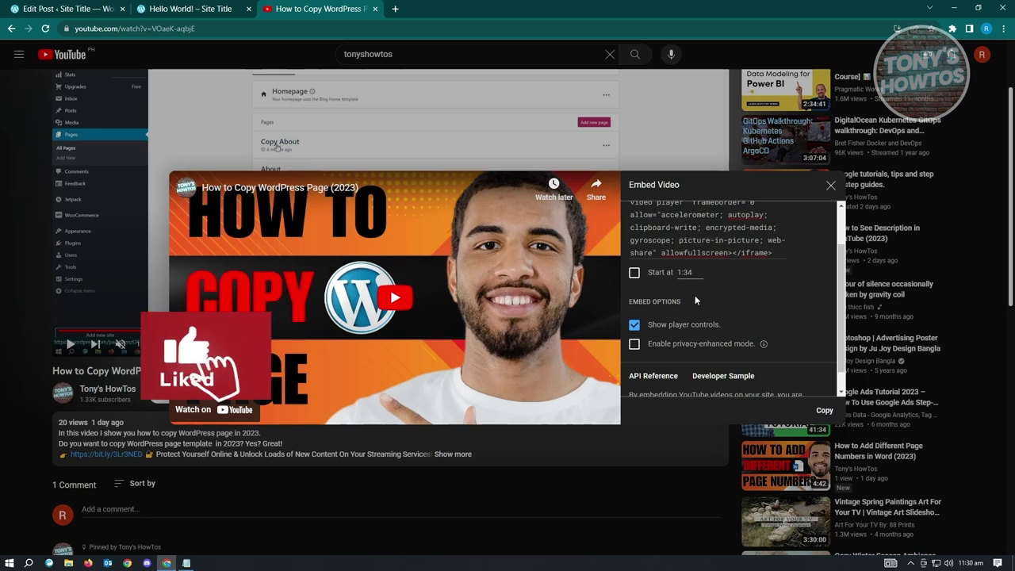
click(635, 274)
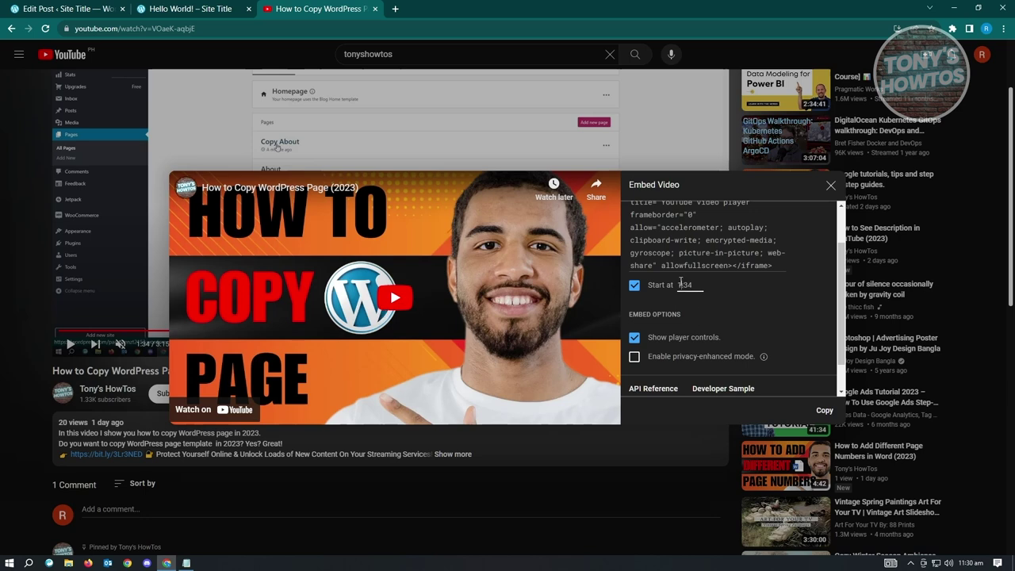
key(BackSpace)
text(2)
key(BackSpace)
key(BackSpace)
key(BackSpace)
key(BackSpace)
text(2:00)
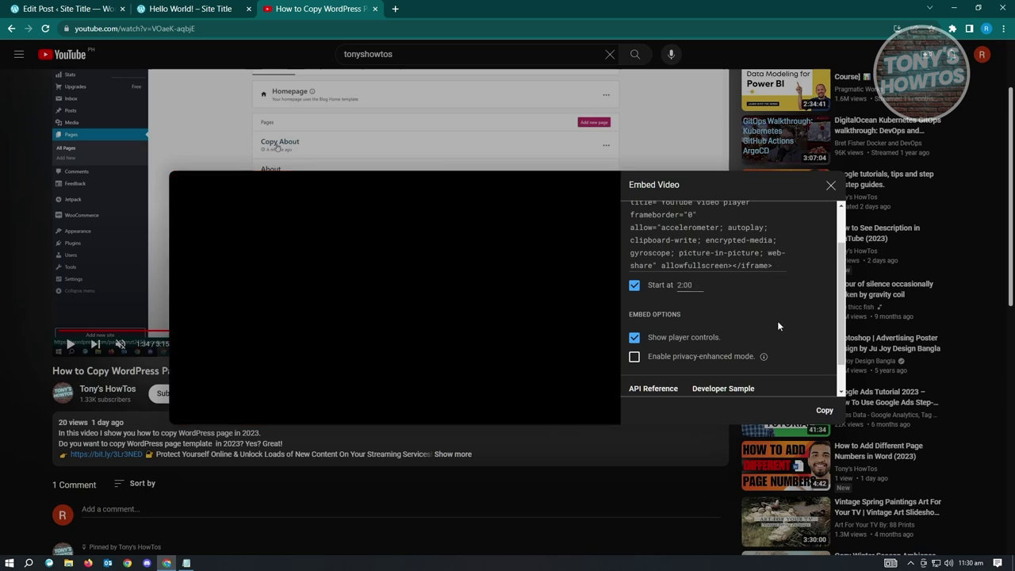
scroll(777, 320, down, 2)
scroll(777, 317, up, 3)
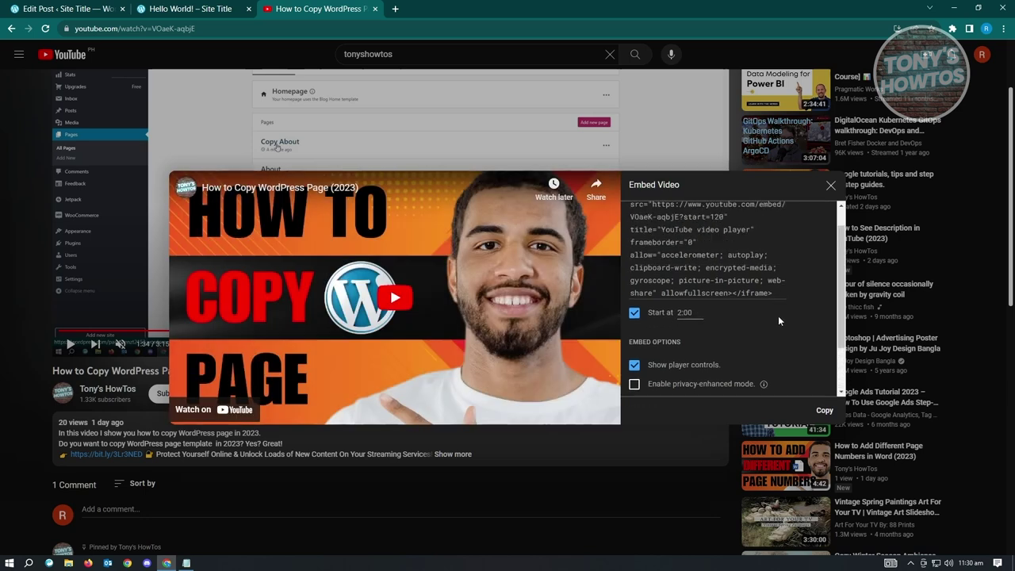
click(824, 410)
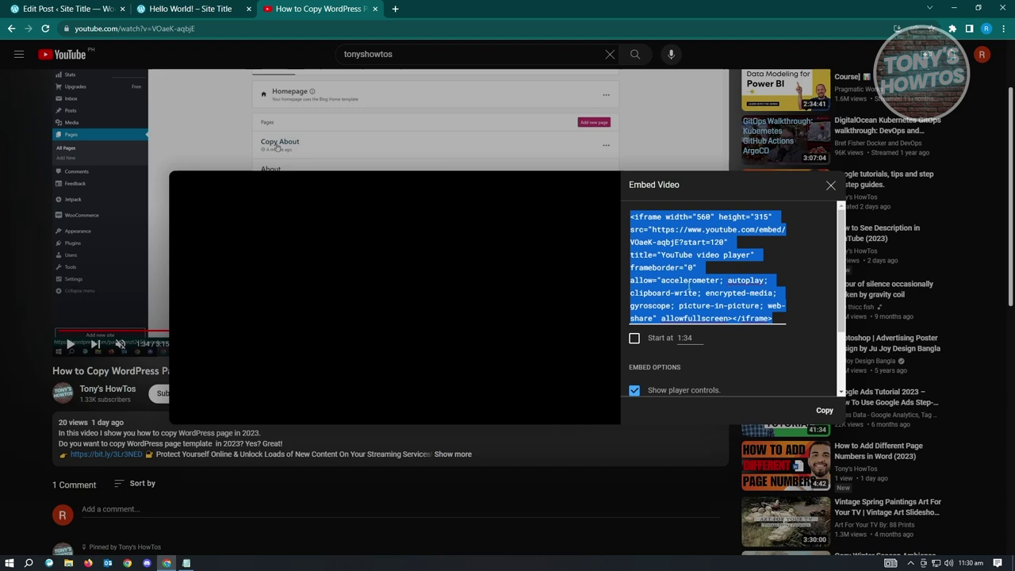
click(190, 9)
- Delete the 1:34 YouTube embed block from the Hello World! post
click(71, 9)
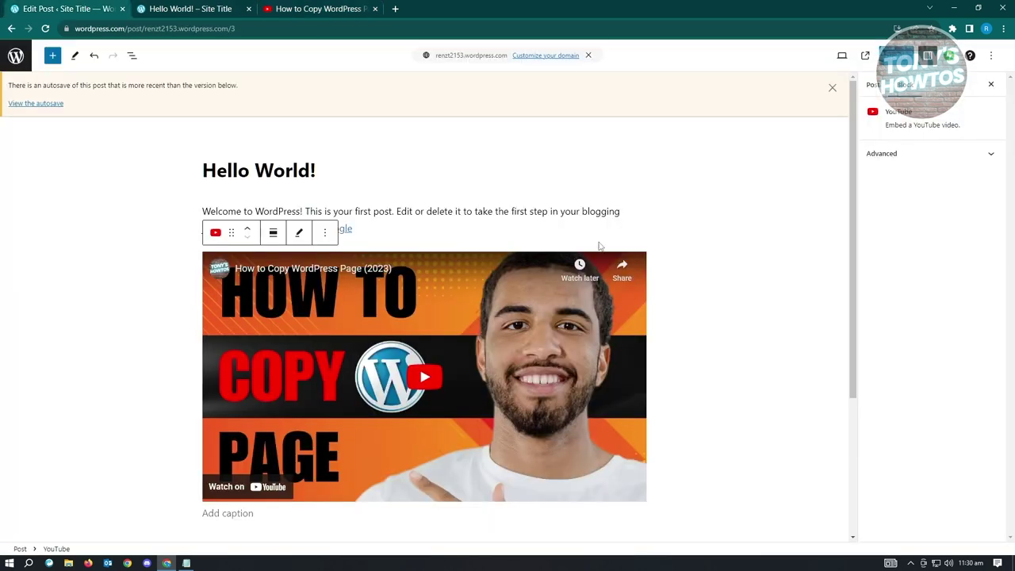
click(325, 232)
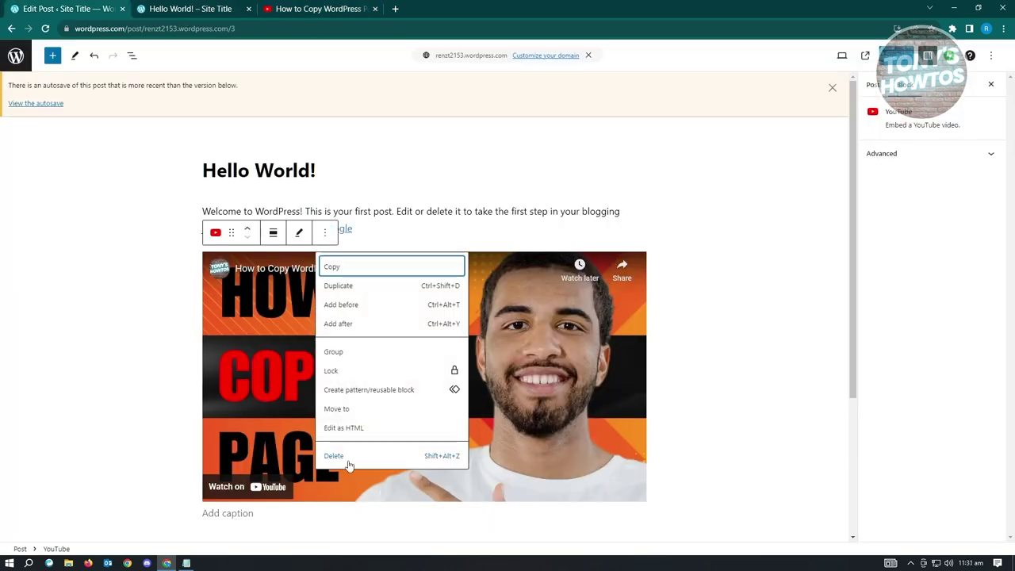
click(348, 463)
click(299, 262)
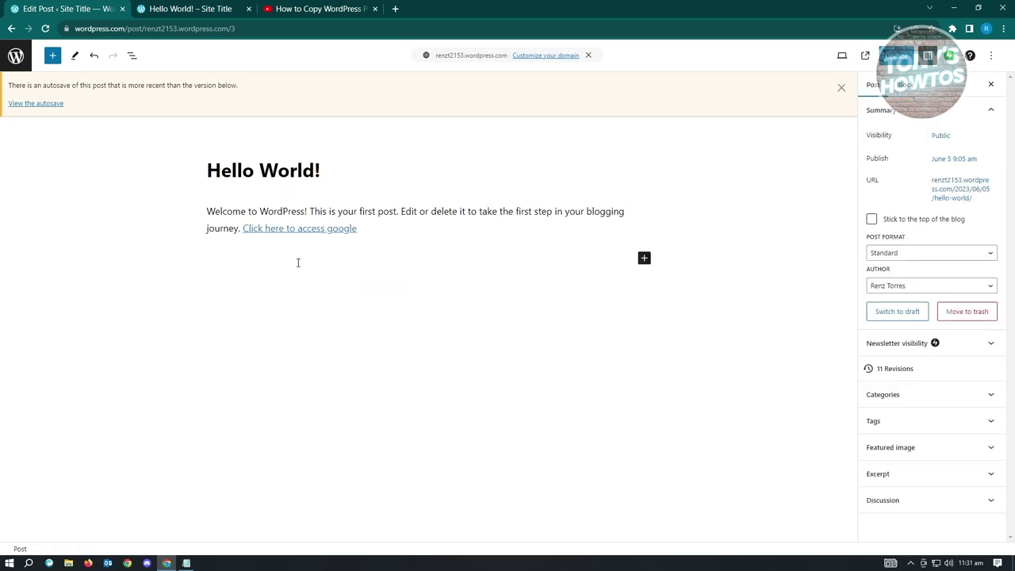
click(315, 9)
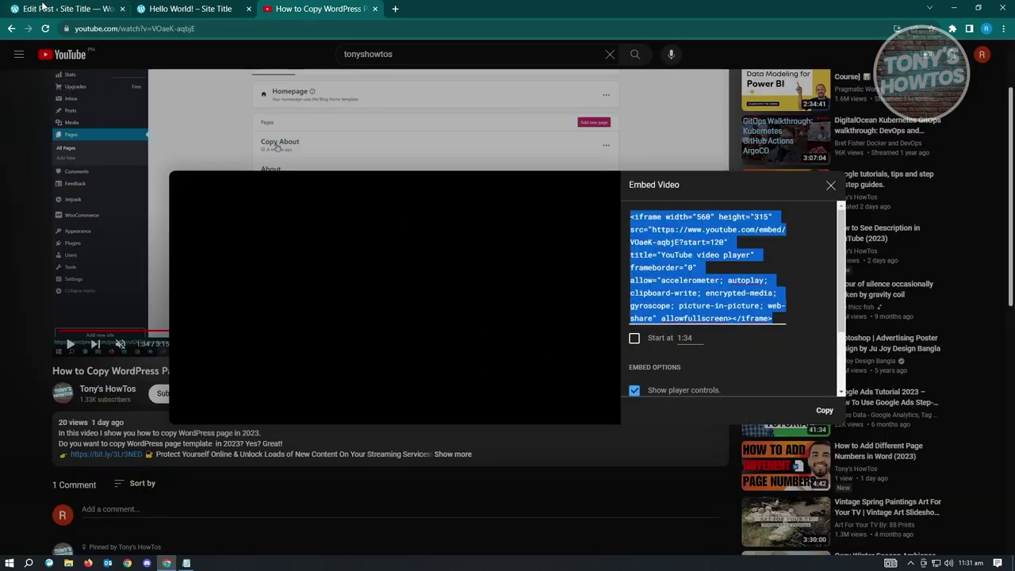
click(43, 8)
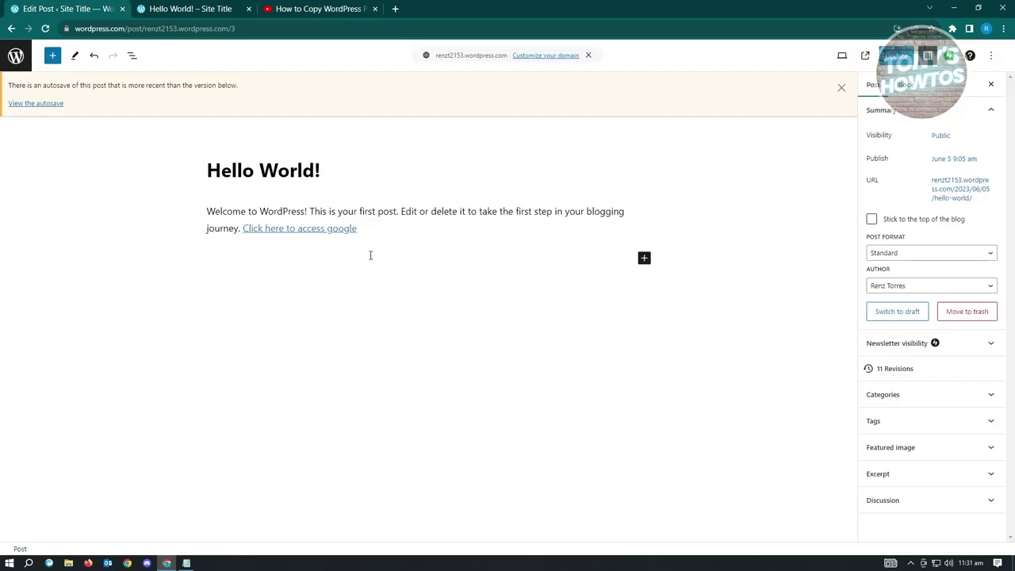
- Try pasting the iframe code into a new YouTube block, then delete the failed block
click(644, 259)
click(788, 337)
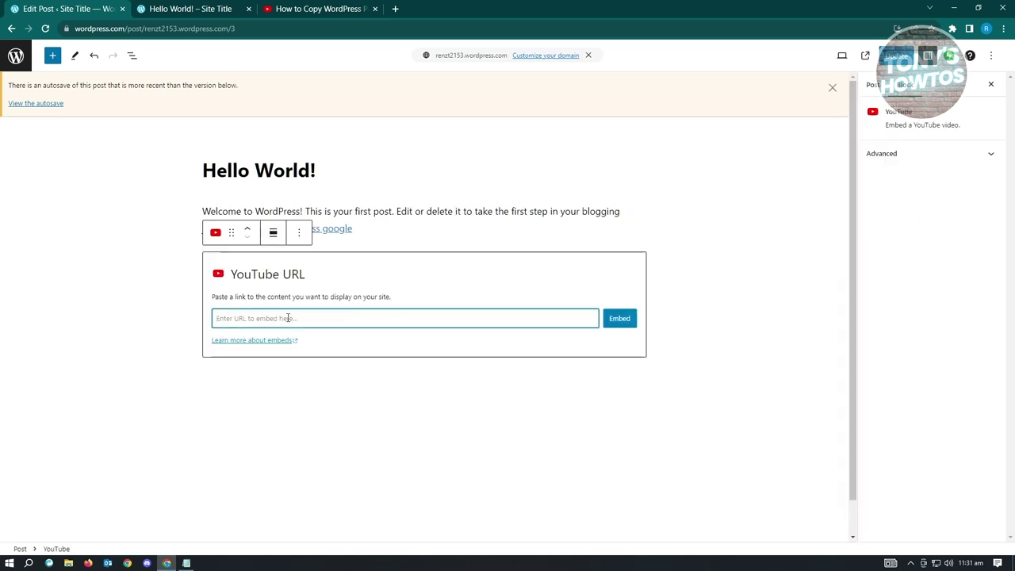
key(ctrl+v)
click(620, 318)
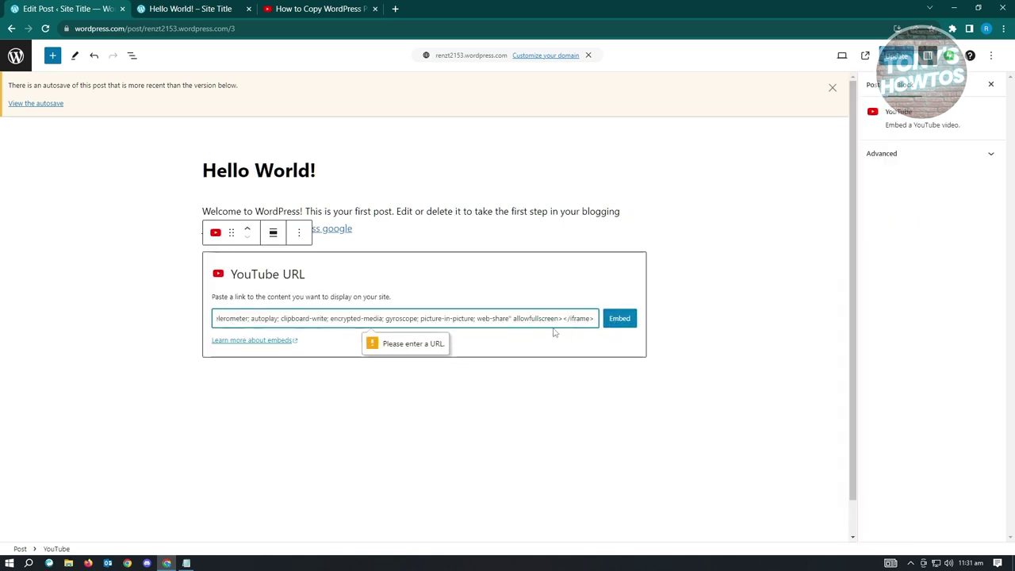
click(299, 233)
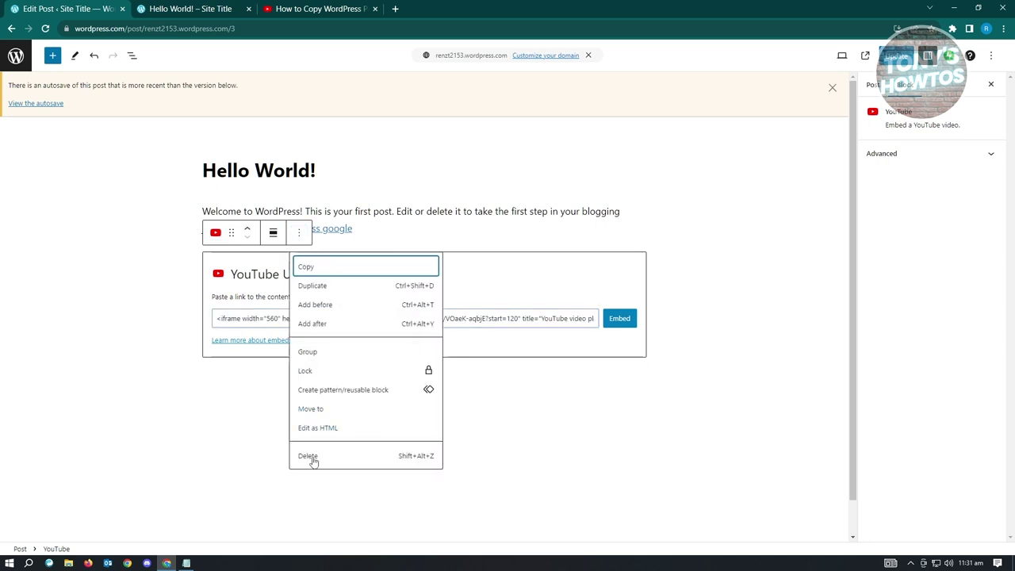
click(309, 456)
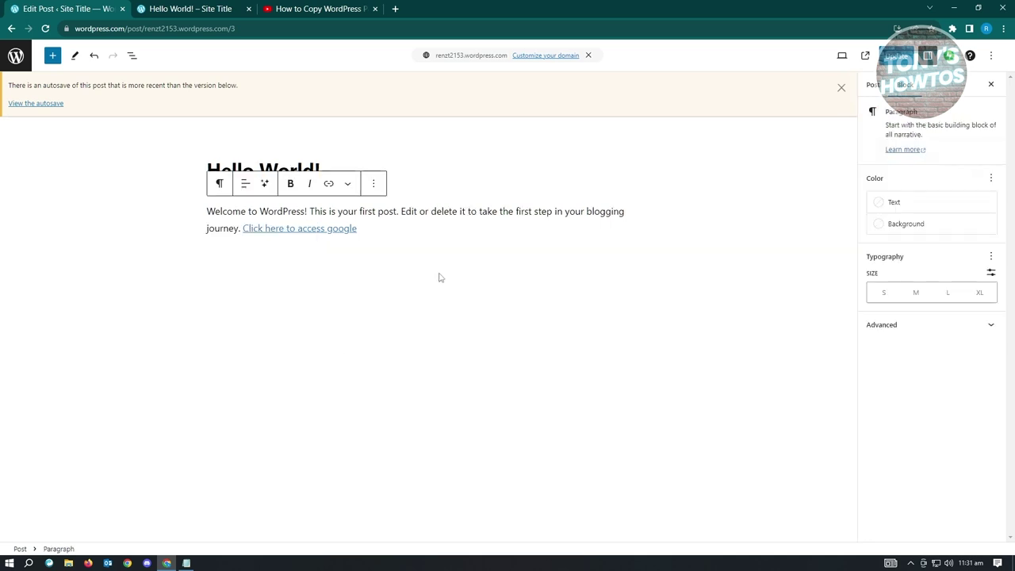
click(610, 278)
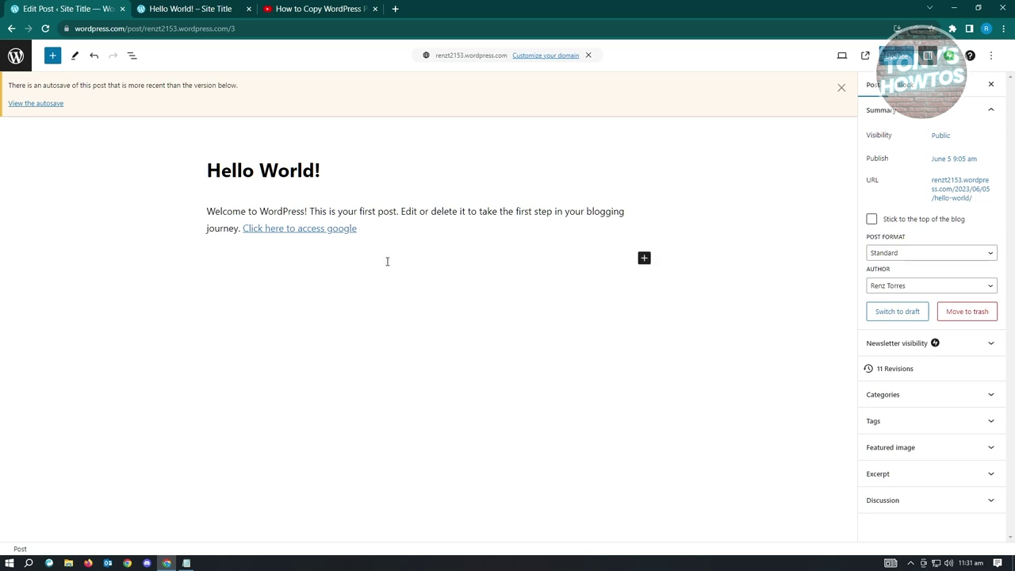
- Paste the iframe code as plain text into a new paragraph below the text and update the post
click(244, 263)
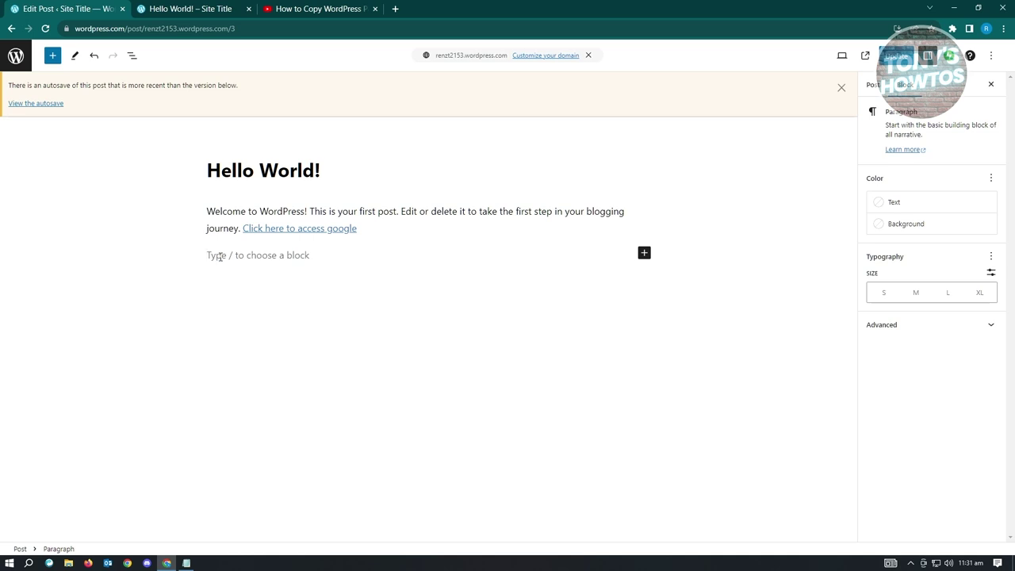
right_click(222, 261)
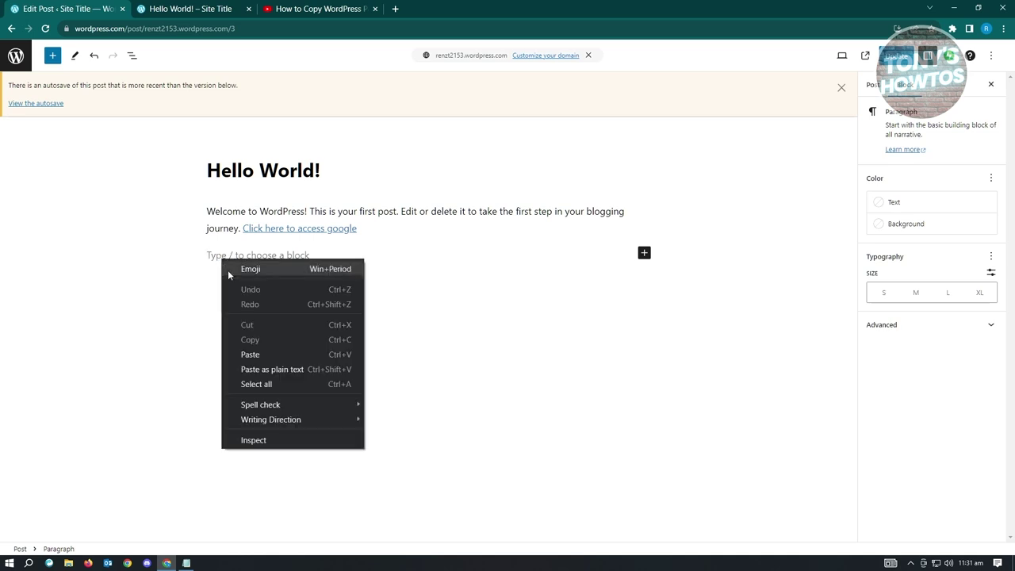
click(265, 366)
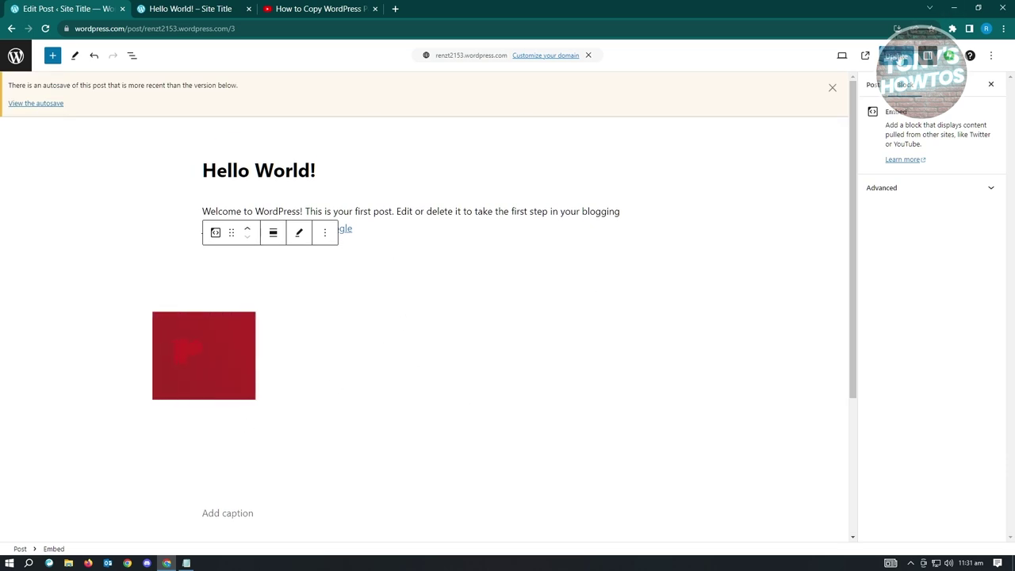
click(895, 57)
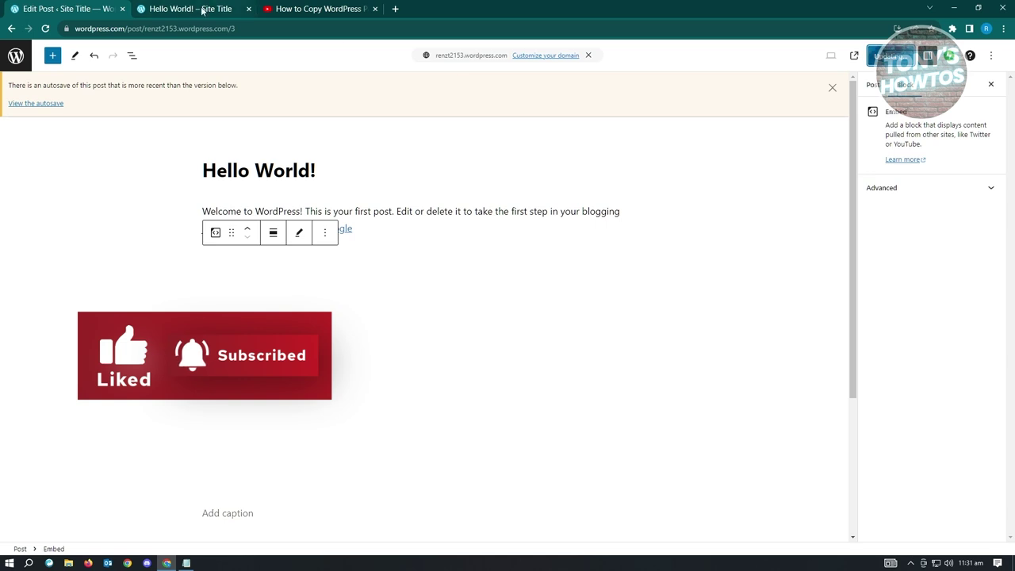
- Reload the live post, play the embedded video from 2:00 and pause it
click(238, 14)
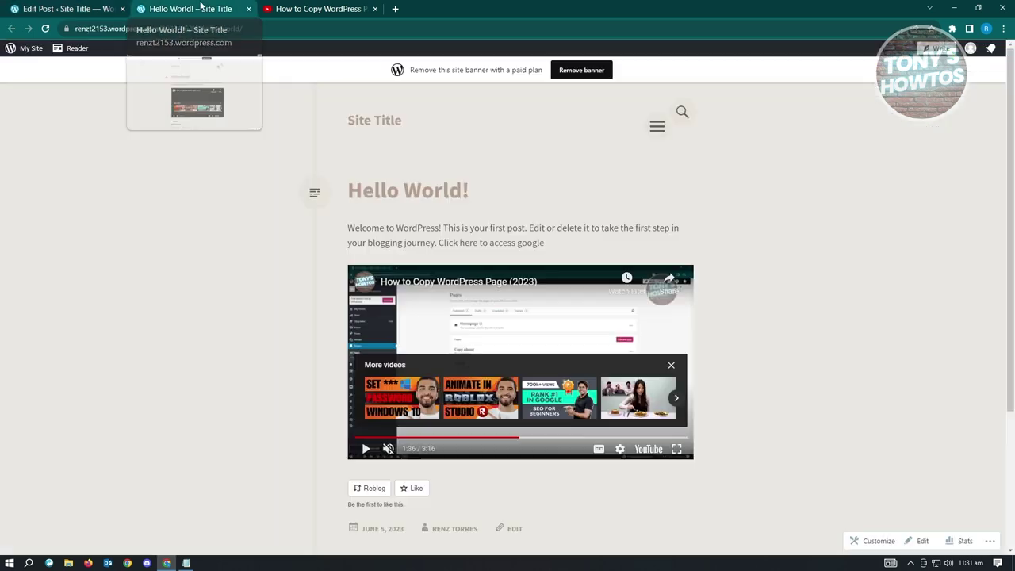
click(47, 29)
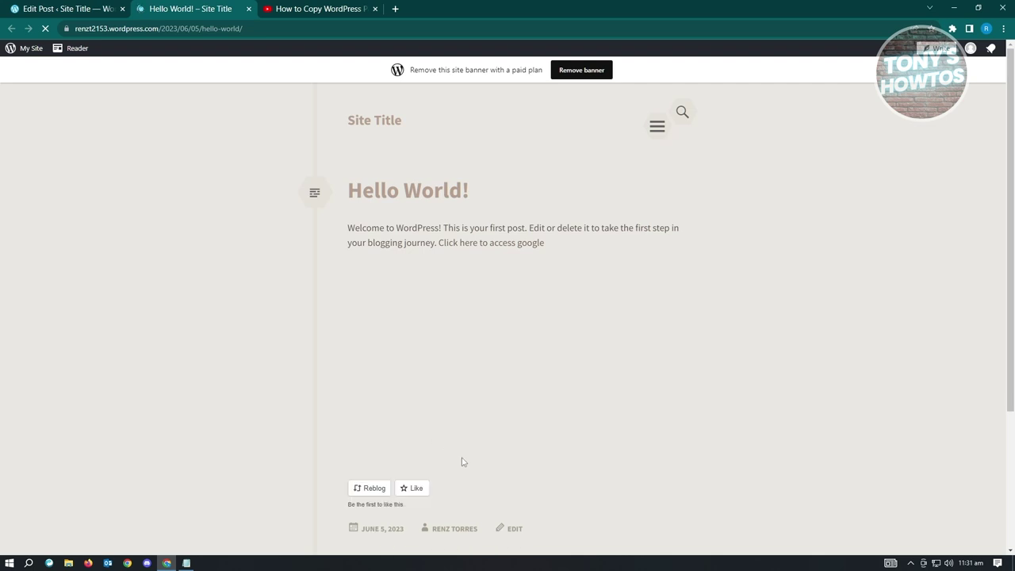
scroll(188, 338, down, 1)
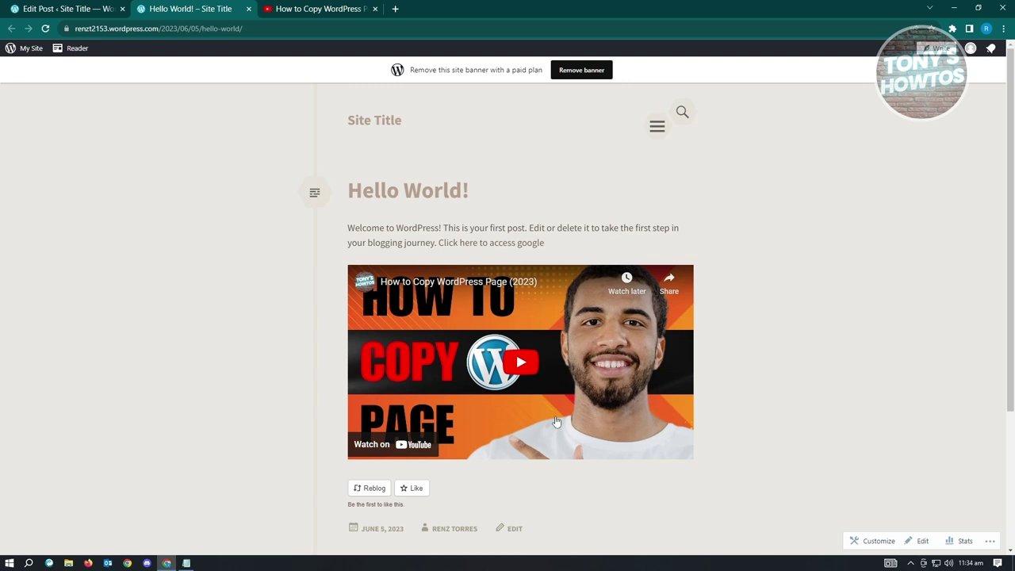
scroll(510, 257, down, 2)
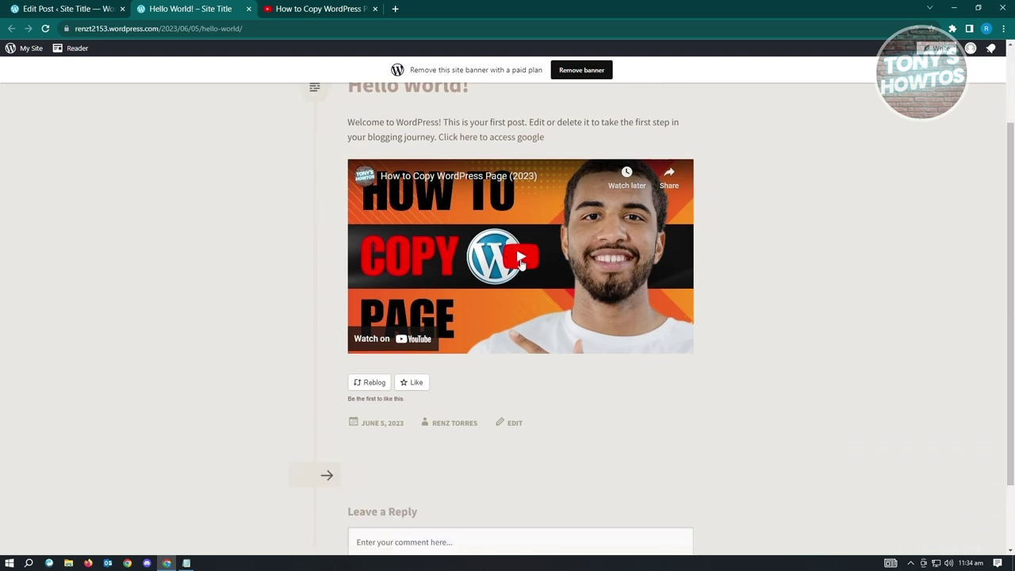
click(521, 262)
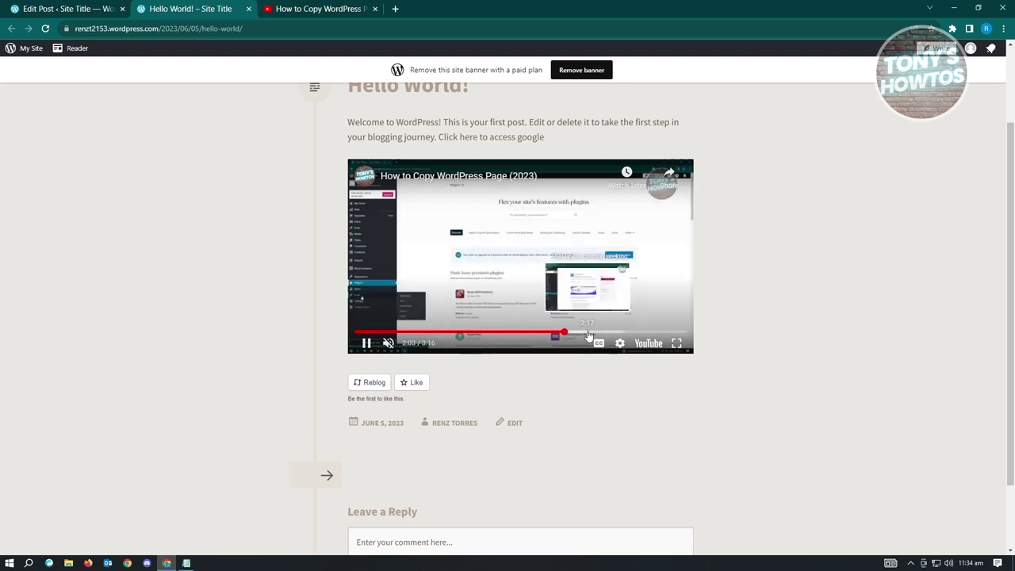
click(366, 342)
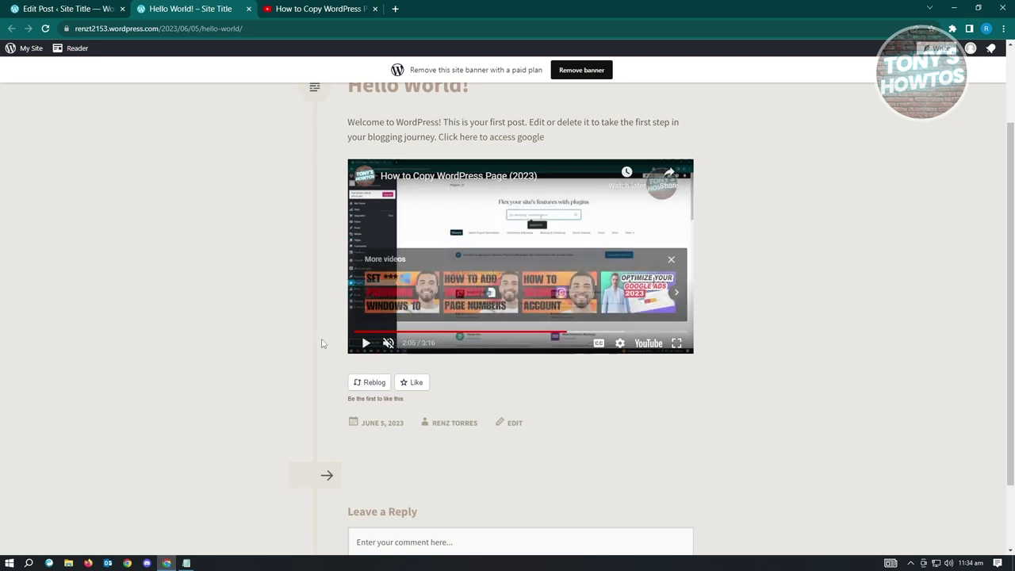
click(47, 8)
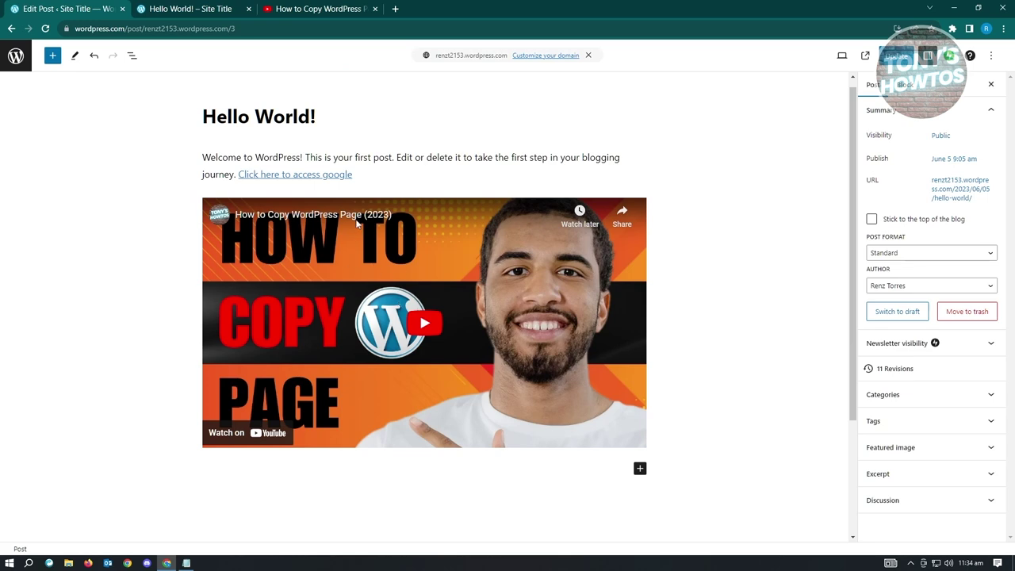
- Insert a Columns block below the video from the Design section of all blocks
click(329, 8)
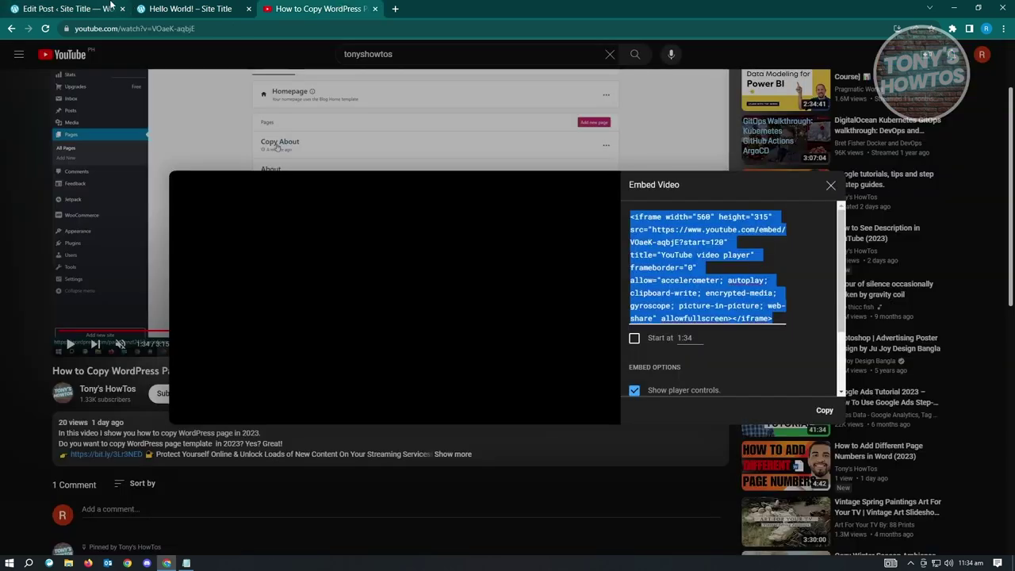
click(107, 8)
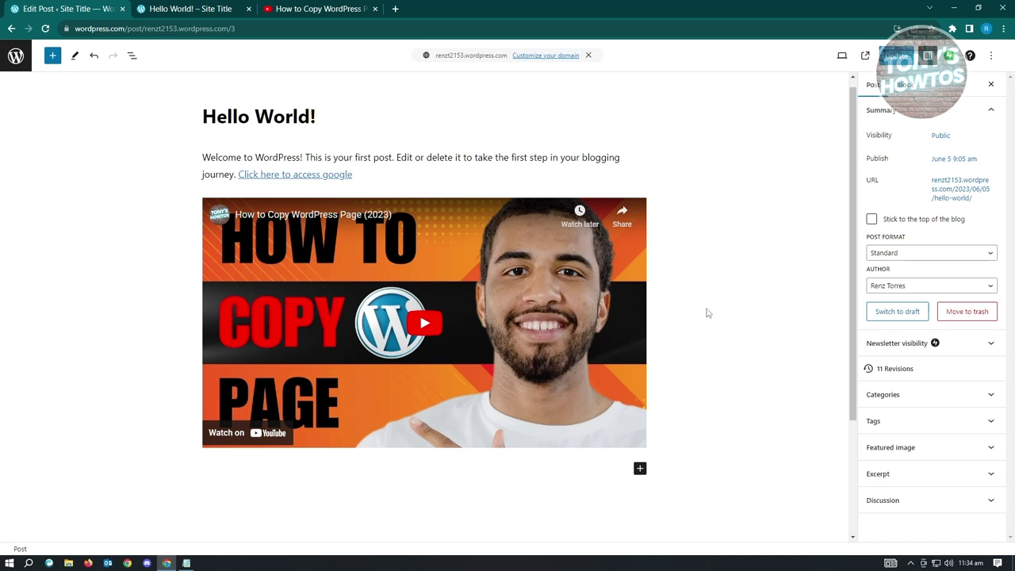
scroll(578, 525, down, 1)
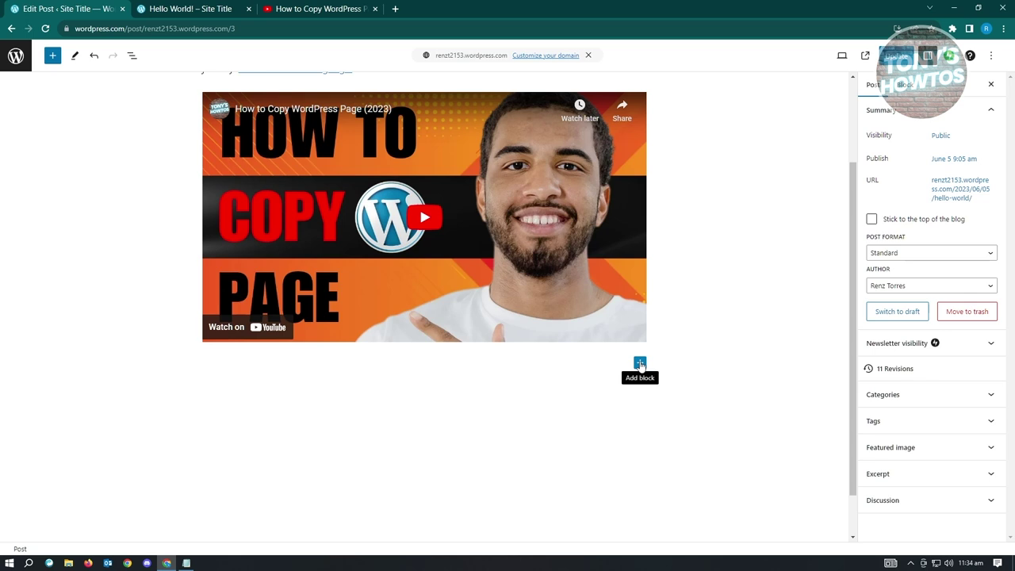
click(640, 365)
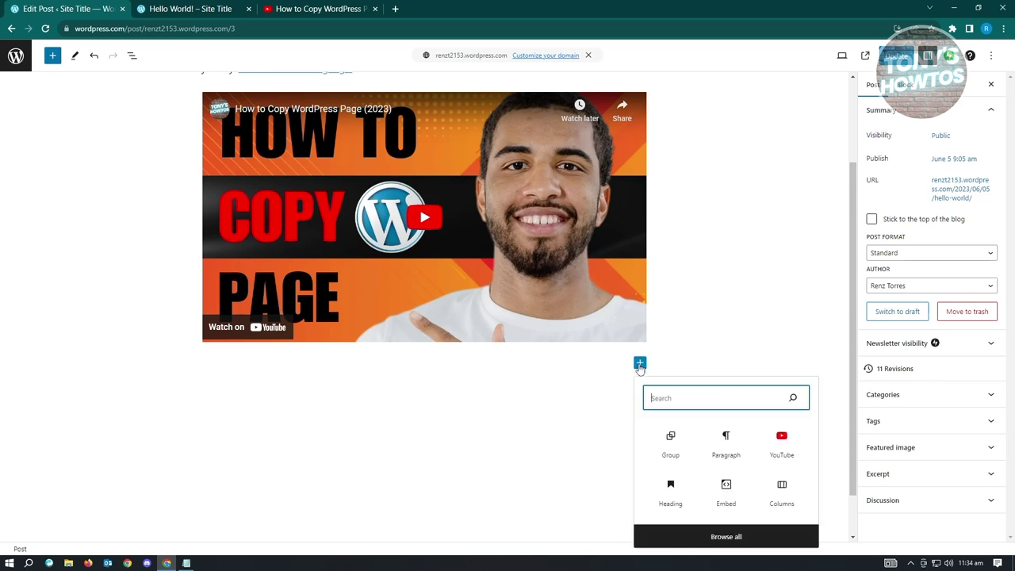
scroll(671, 392, down, 1)
click(723, 486)
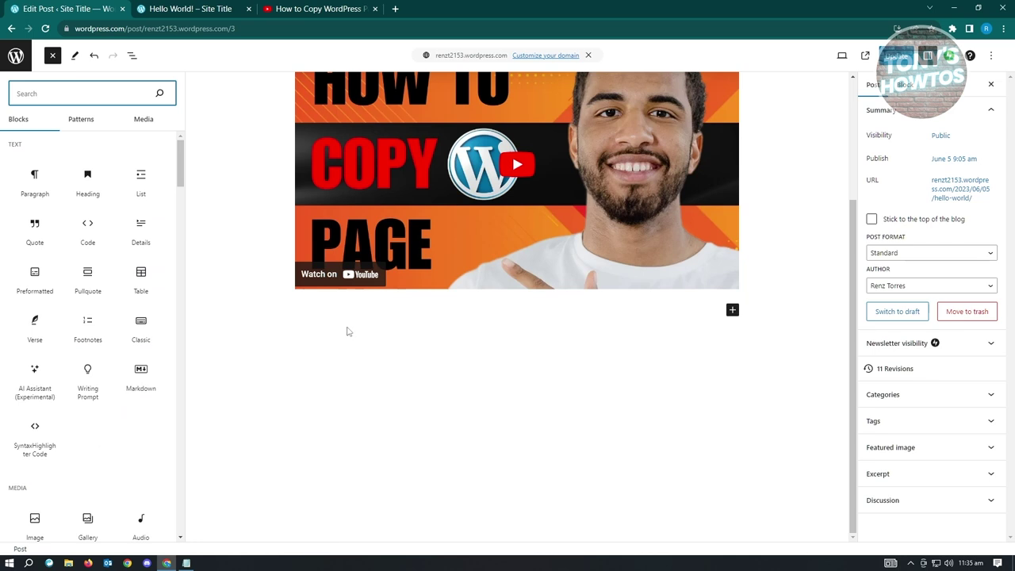
scroll(501, 363, up, 2)
scroll(407, 483, down, 2)
scroll(102, 417, down, 3)
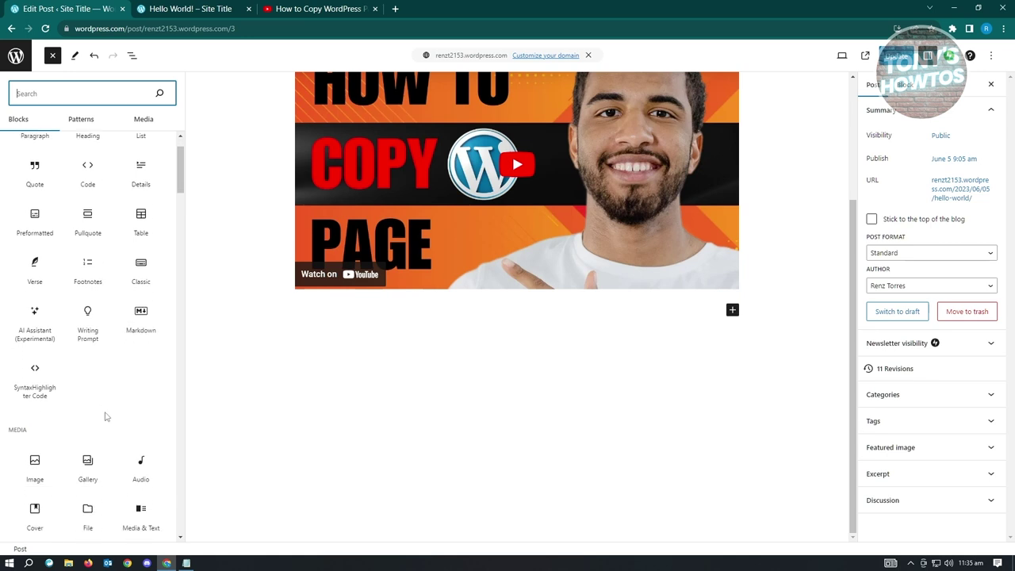
scroll(131, 396, down, 5)
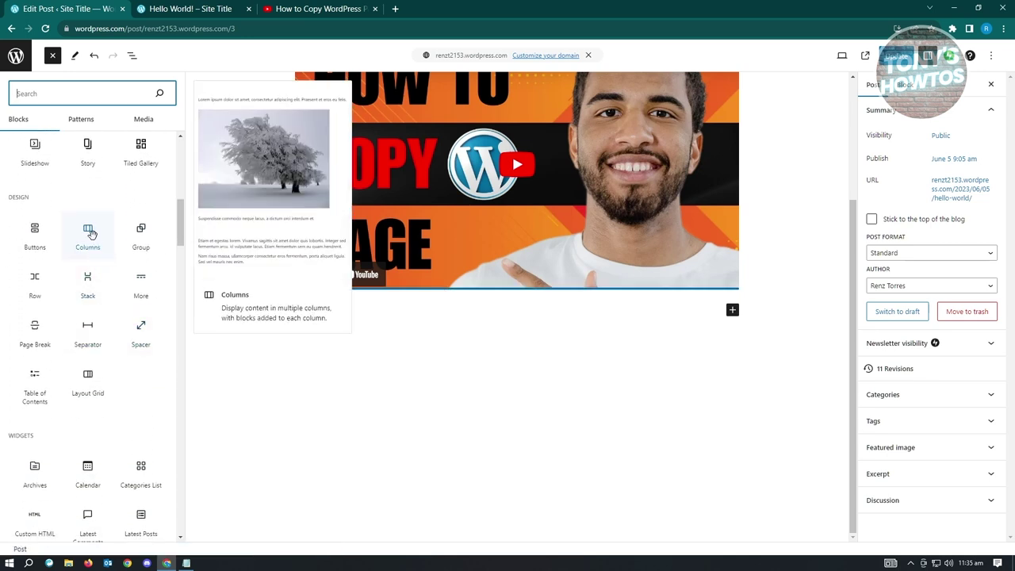
click(92, 233)
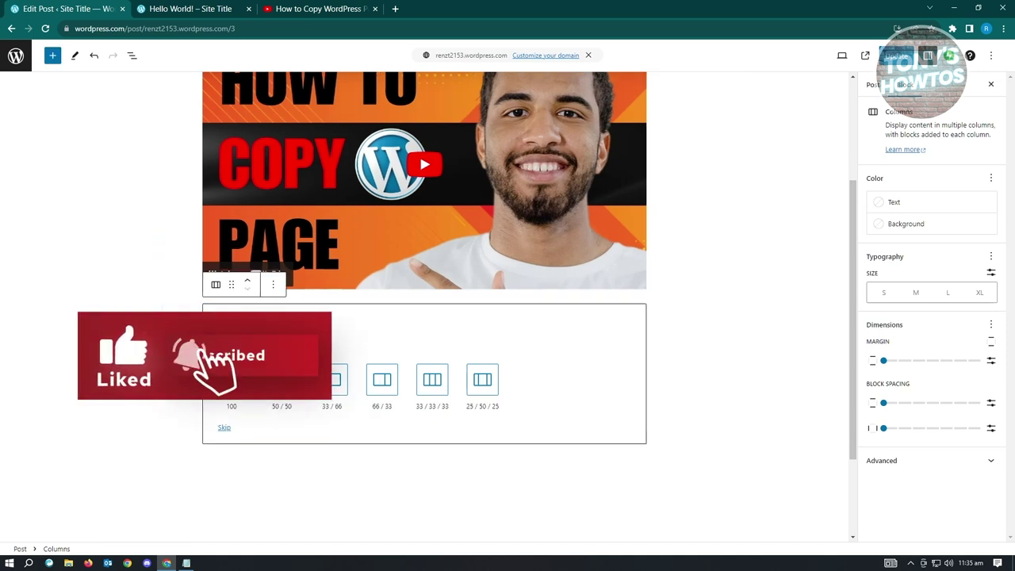
- Split the row into 50/50 columns and start a short test paragraph in the left column
click(282, 379)
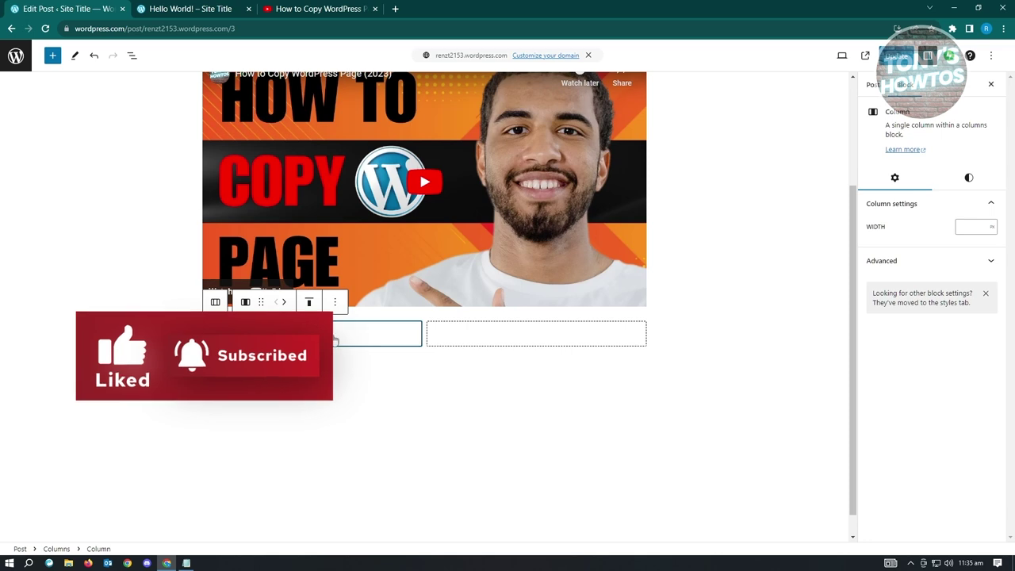
click(307, 337)
click(309, 430)
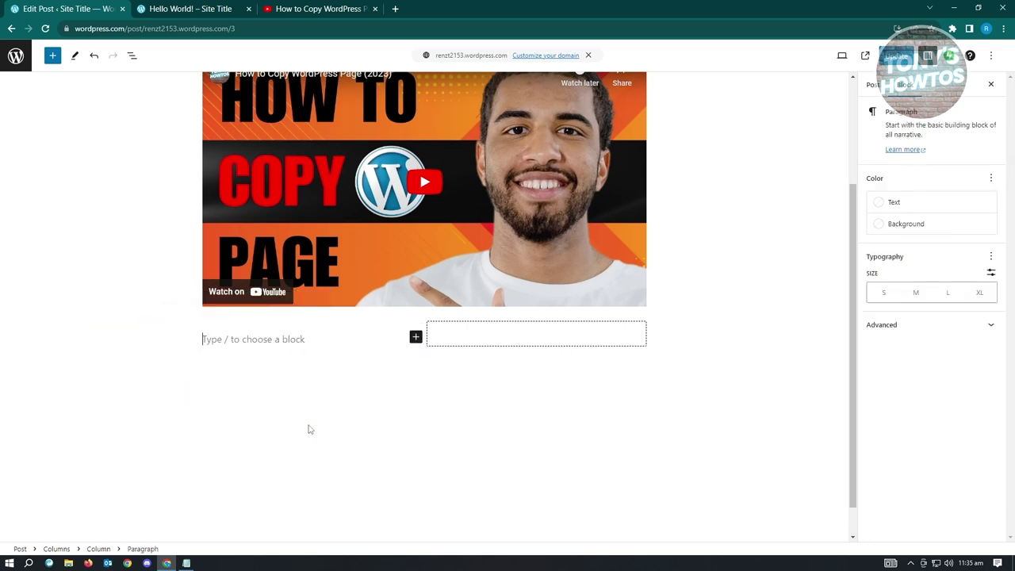
text(Test parag)
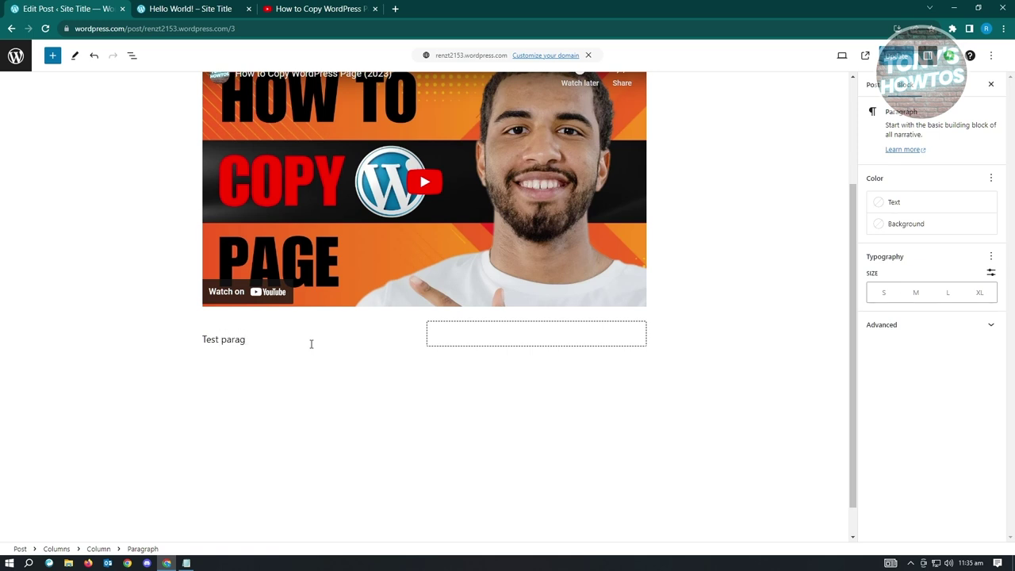
- Embed the YouTube video in the right column by pasting its copied link
click(502, 327)
click(538, 334)
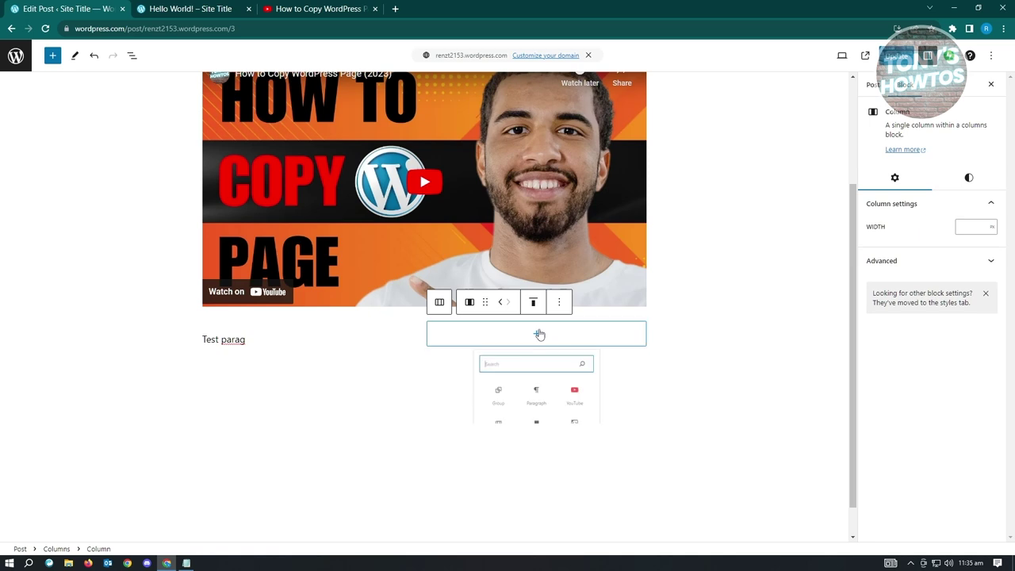
click(593, 428)
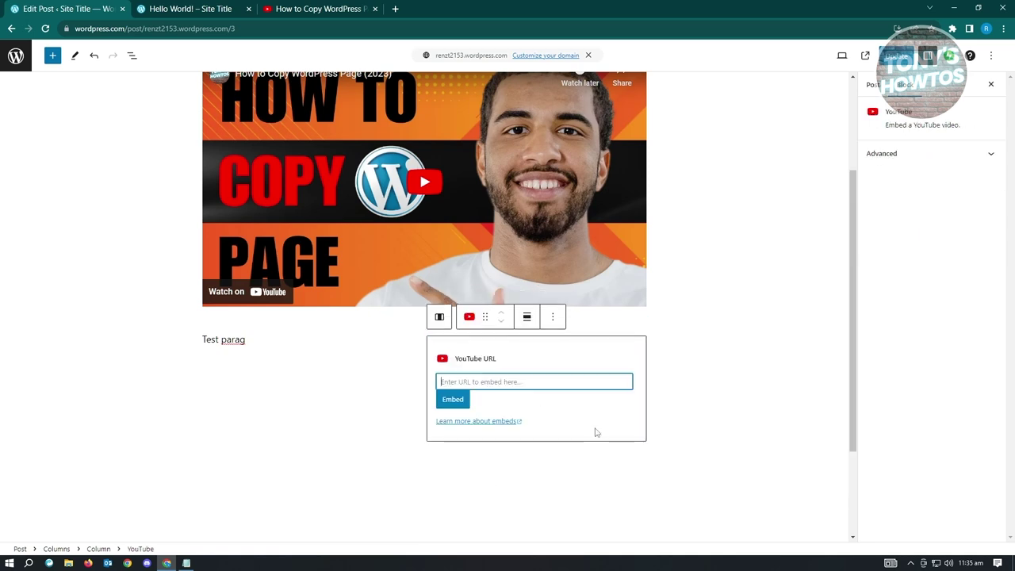
click(300, 9)
click(206, 28)
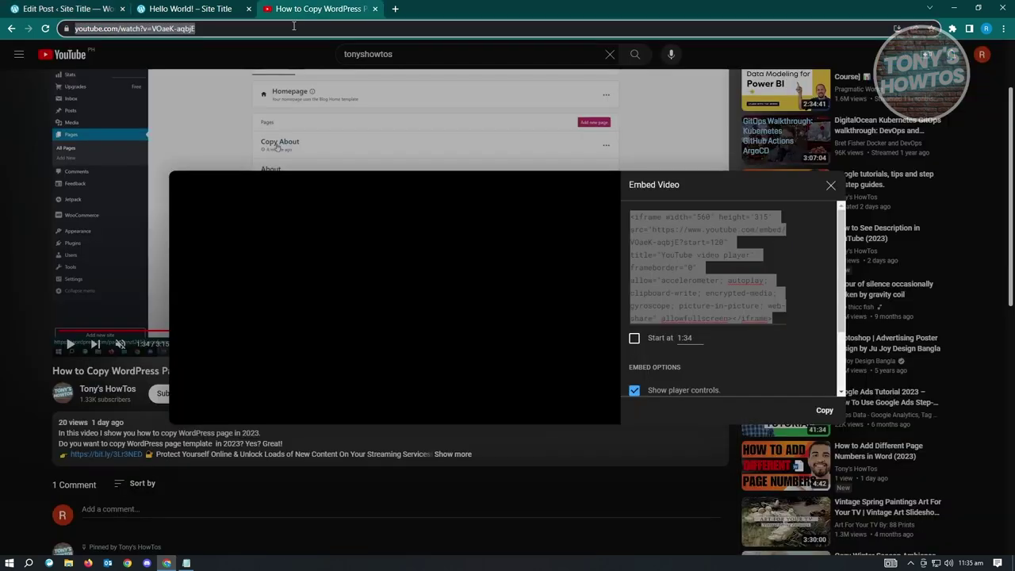
click(70, 9)
key(ctrl+v)
click(453, 399)
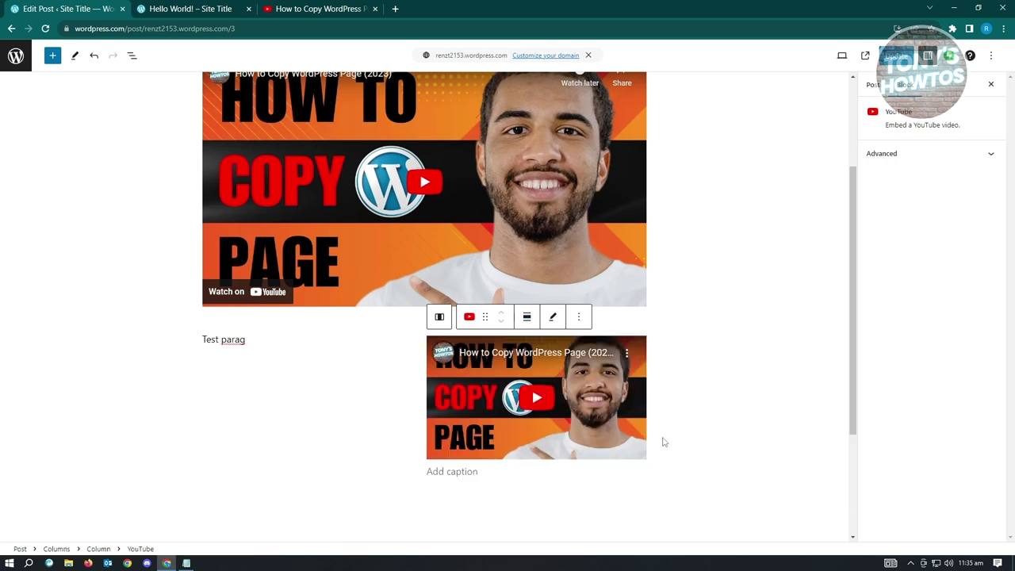
- Highlight the test paragraph text, then bring up the original full-width video's more-actions menu
click(262, 346)
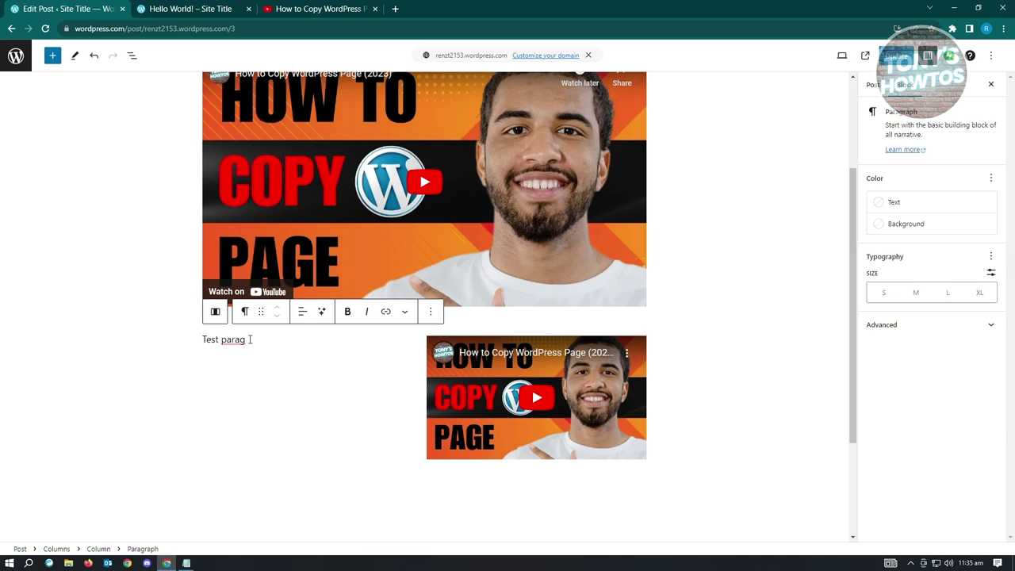
drag(261, 339, 182, 340)
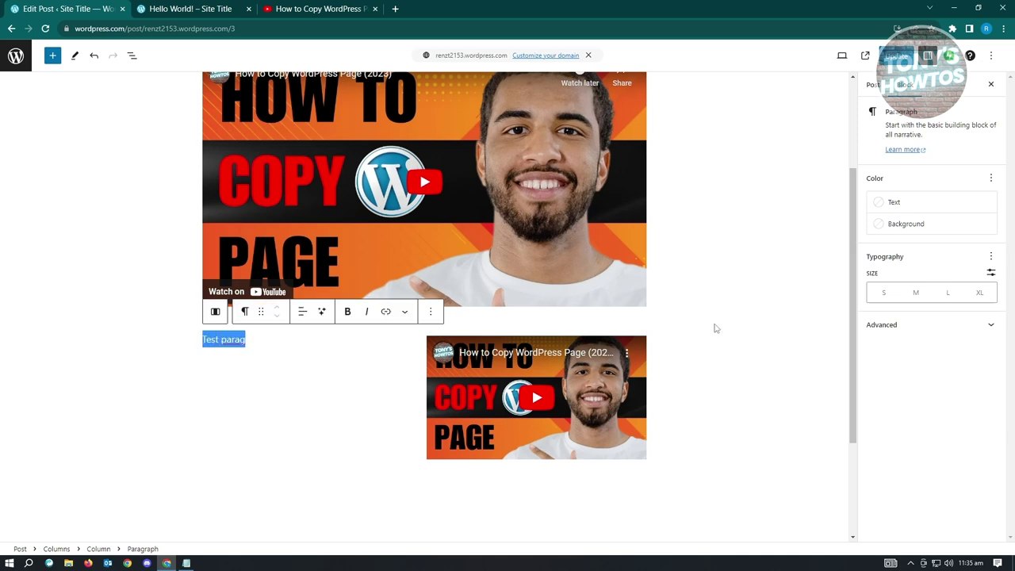
scroll(643, 208, up, 2)
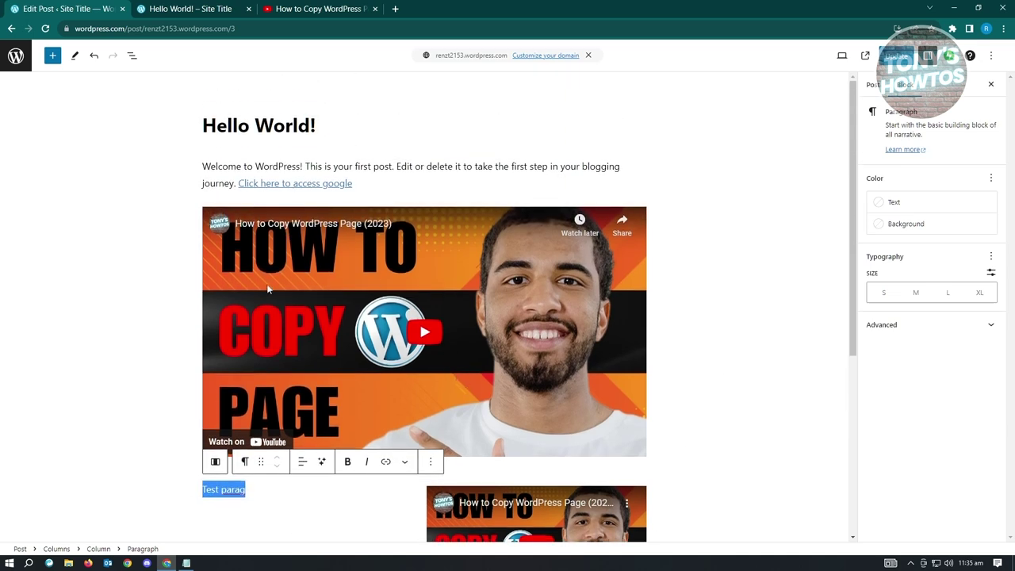
click(406, 224)
click(324, 188)
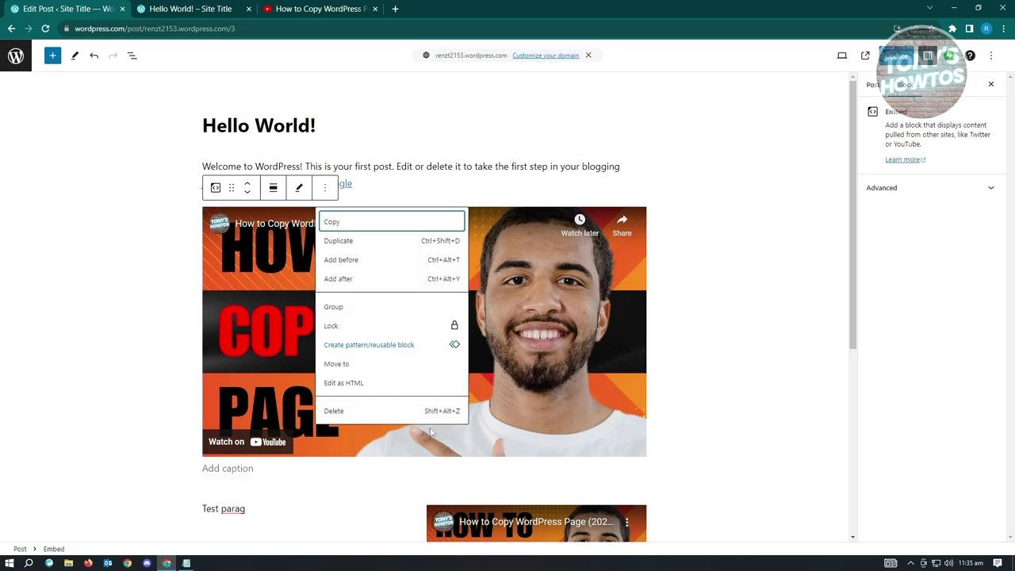
- Delete the original full-width video block, leaving the two-column row
click(356, 417)
click(351, 328)
click(357, 315)
click(464, 369)
- Search the full block library for 'video' and browse the results
click(640, 342)
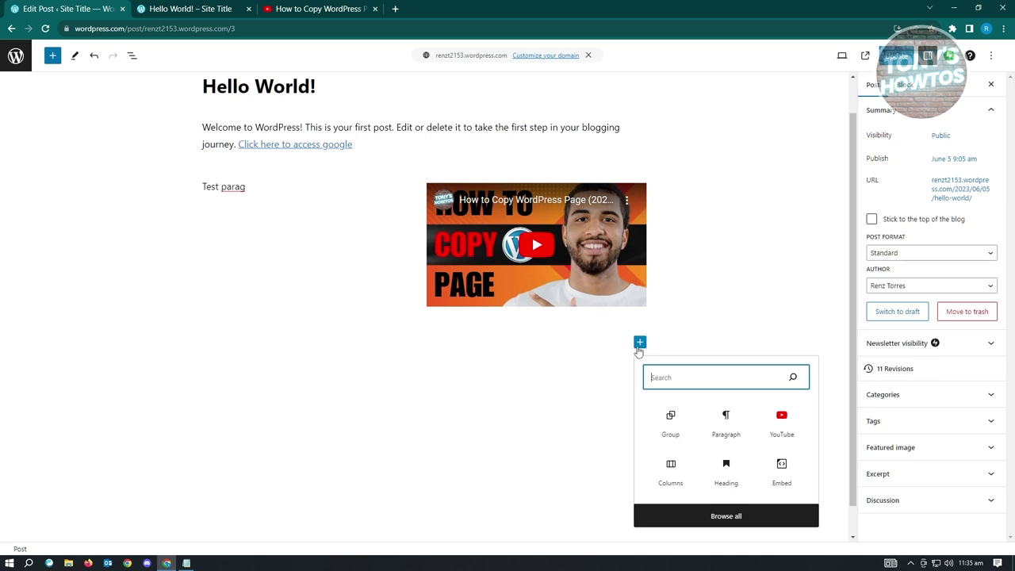
click(749, 522)
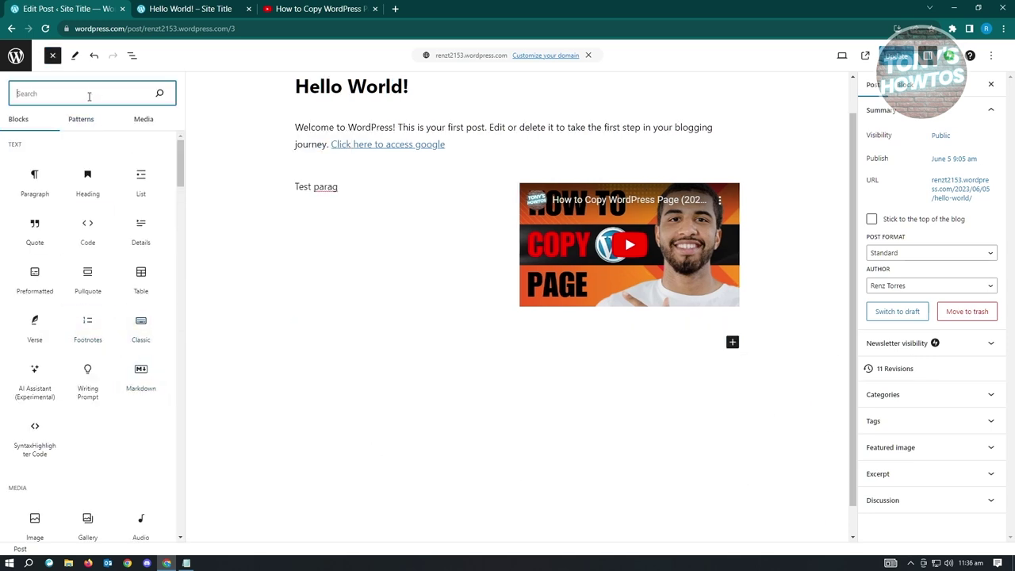
text(video)
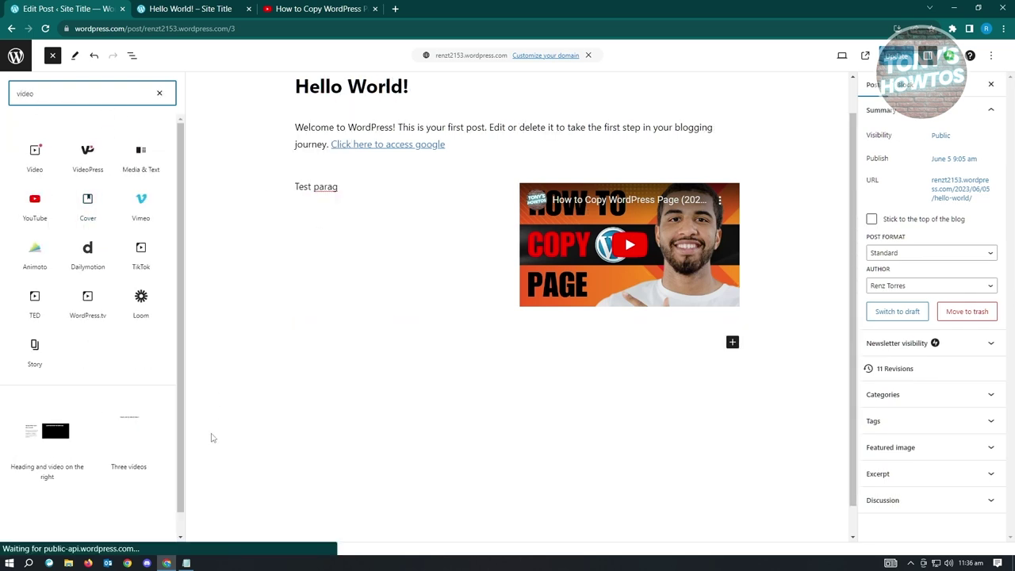
scroll(76, 314, down, 1)
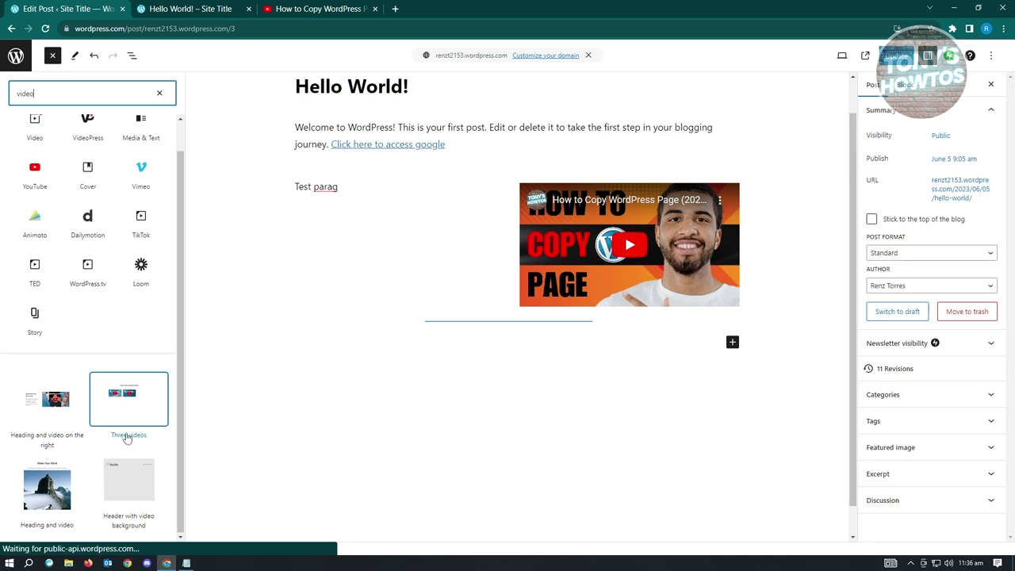
scroll(72, 438, down, 1)
scroll(72, 438, down, 1)
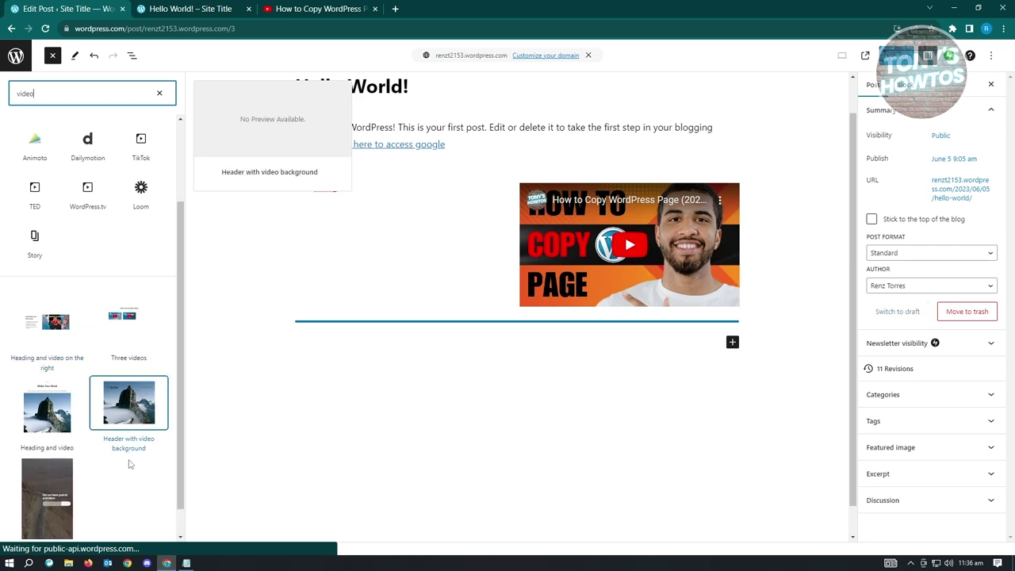
scroll(130, 460, up, 2)
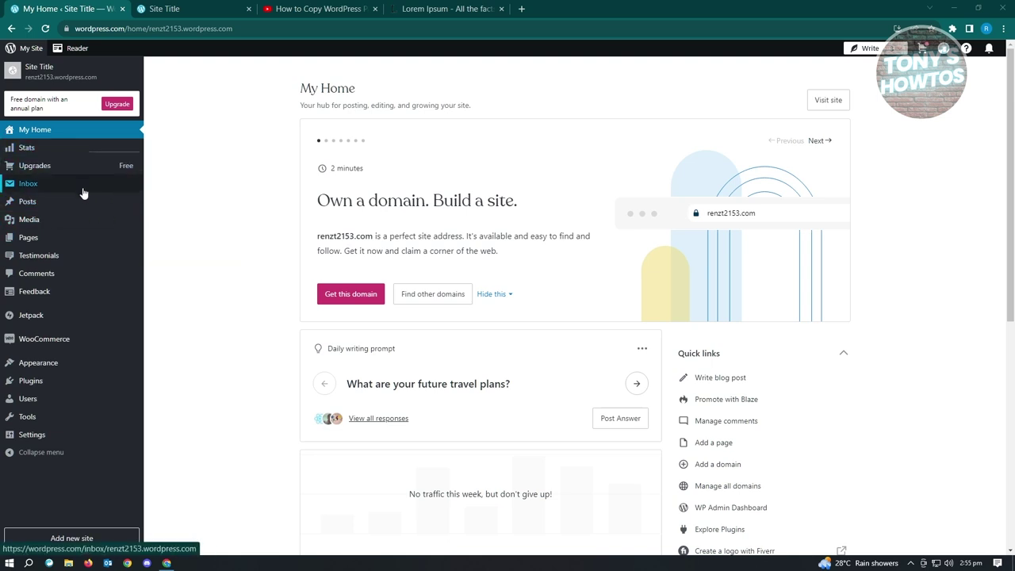
- Go to Posts > Categories and bring up the Add New Category dialog
mouse_move(84, 210)
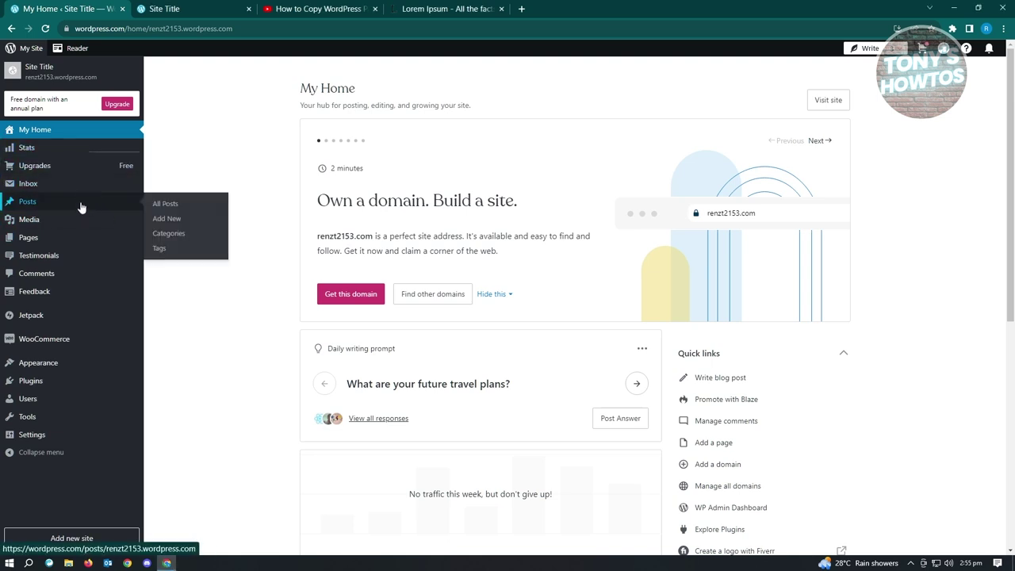
click(83, 208)
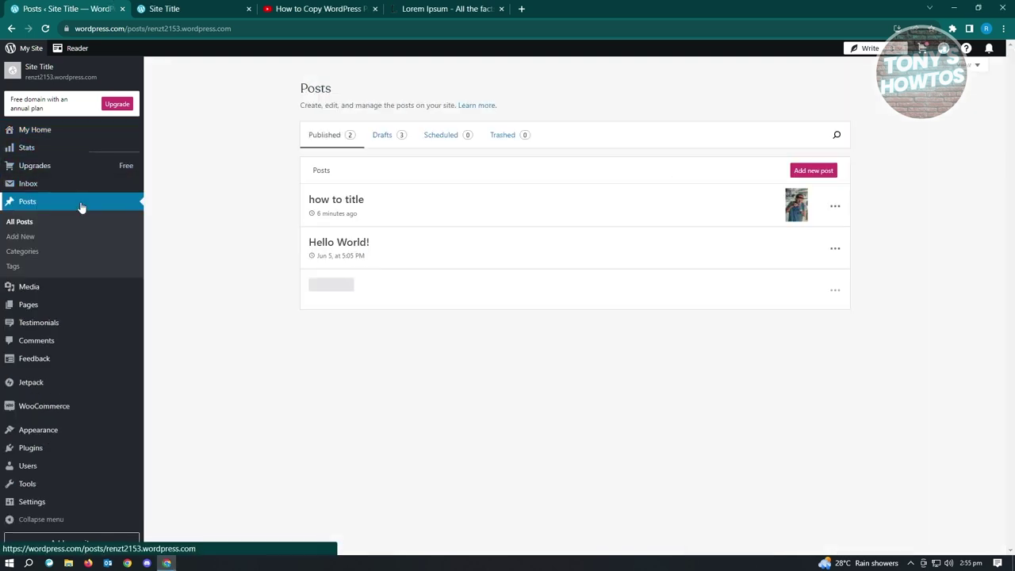
click(22, 252)
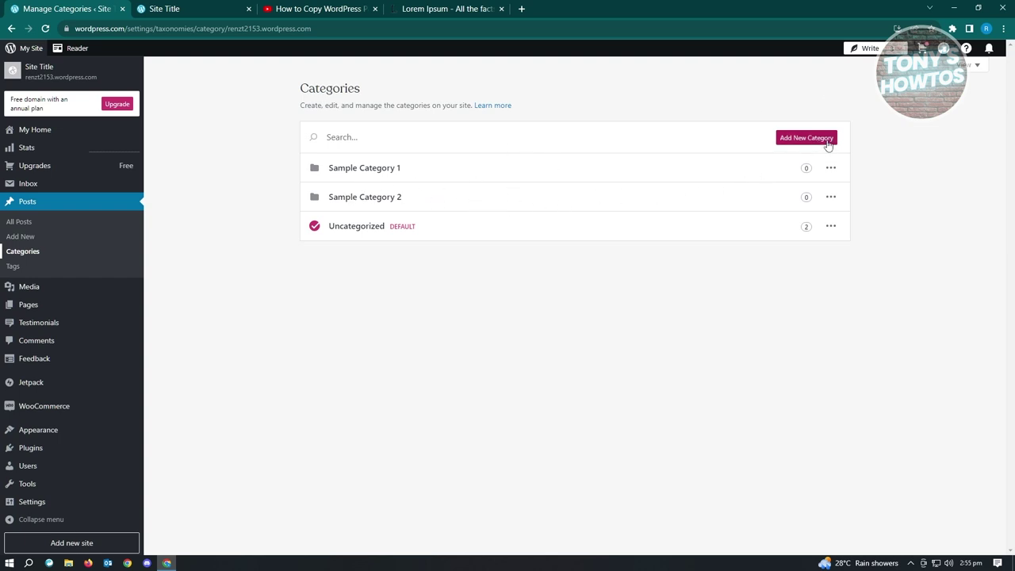
click(828, 142)
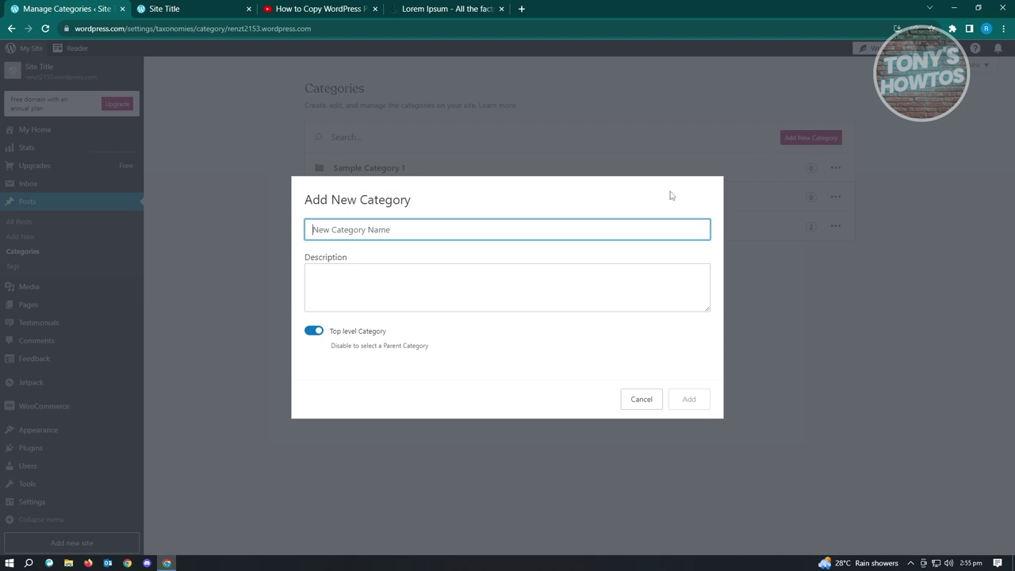
- Create top-level category 'Sample Category 3' with description 'test'
click(390, 232)
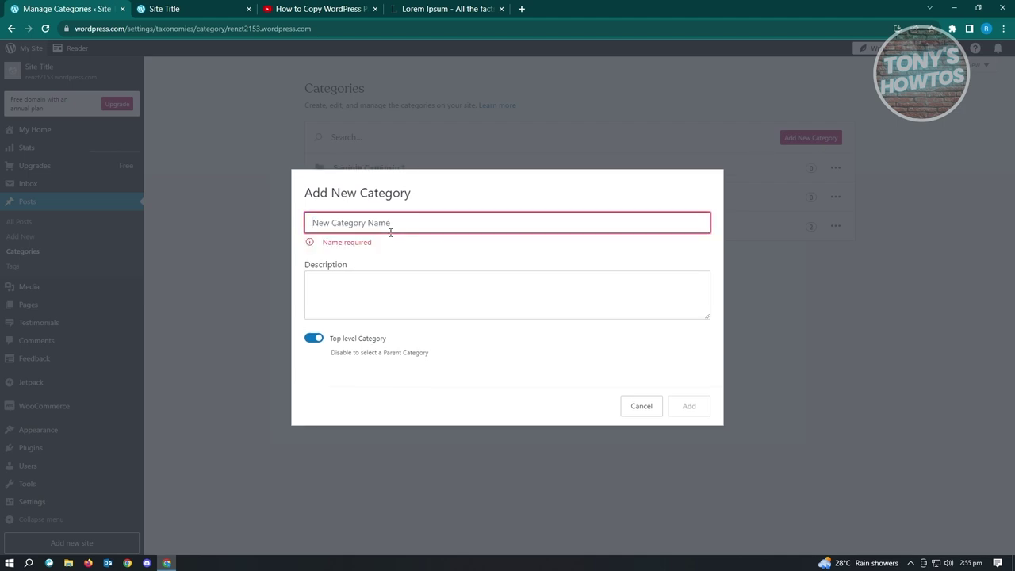
text(Sample Category 3)
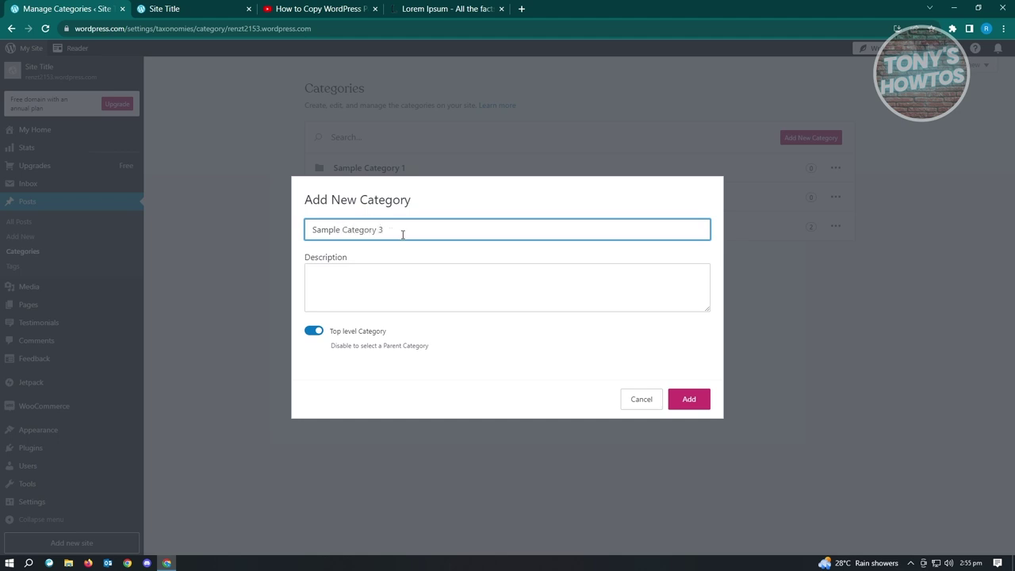
drag(438, 225, 279, 231)
click(386, 281)
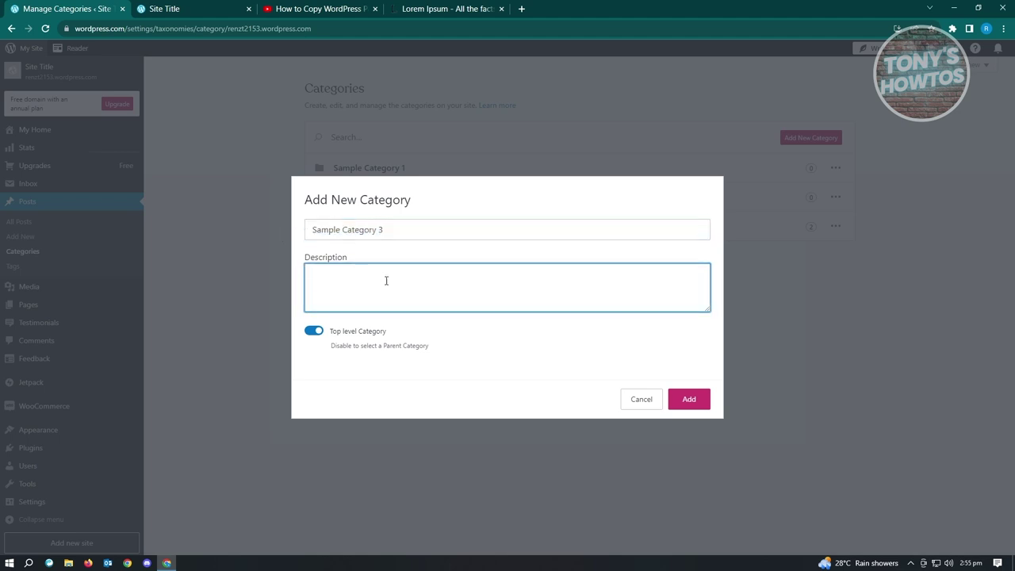
text(tes)
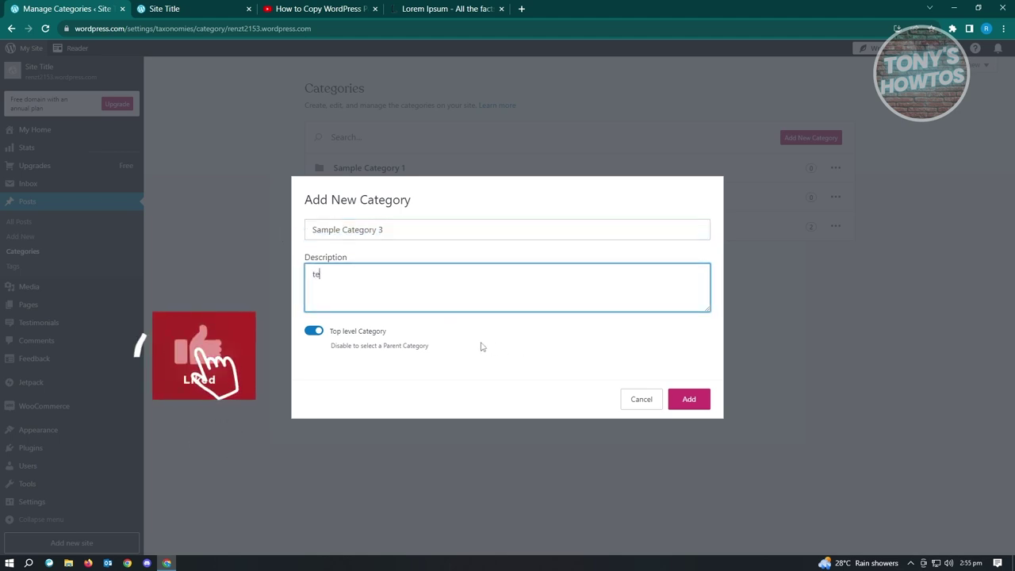
text(t)
click(688, 399)
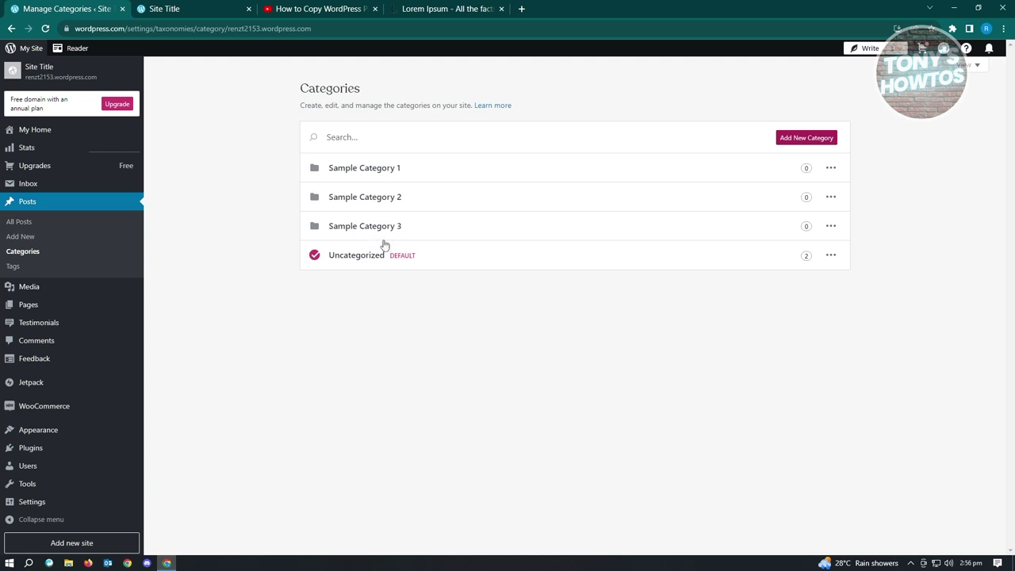
click(818, 136)
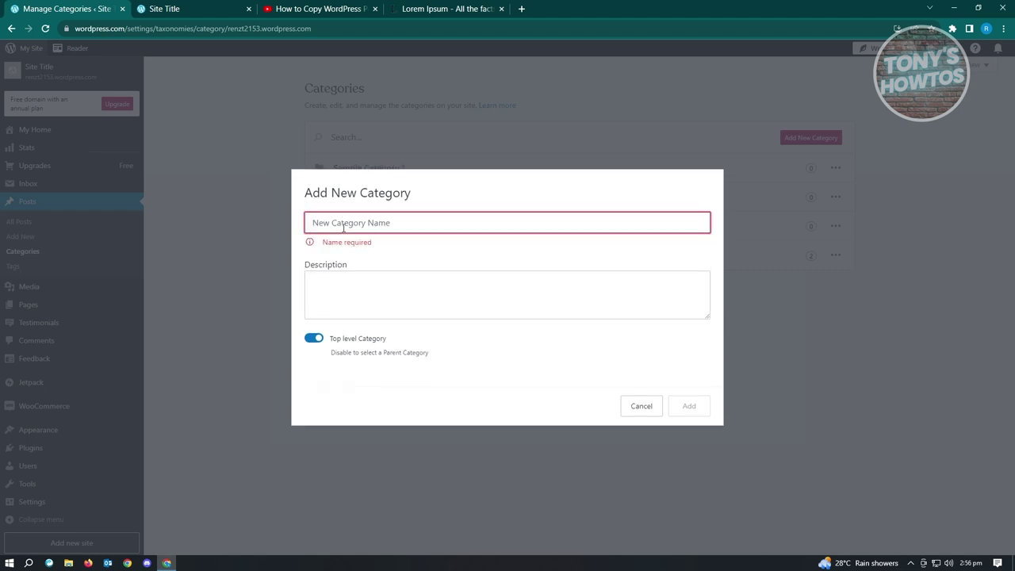
- Add 'Category 1.1' with description 'test' as a child of Sample Category 1
text(c)
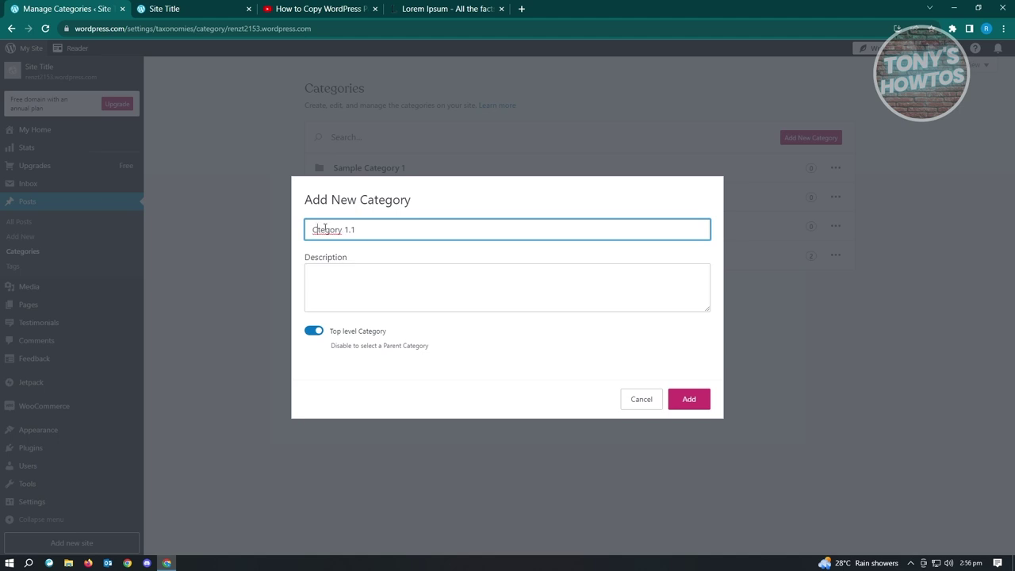
click(391, 295)
text(test)
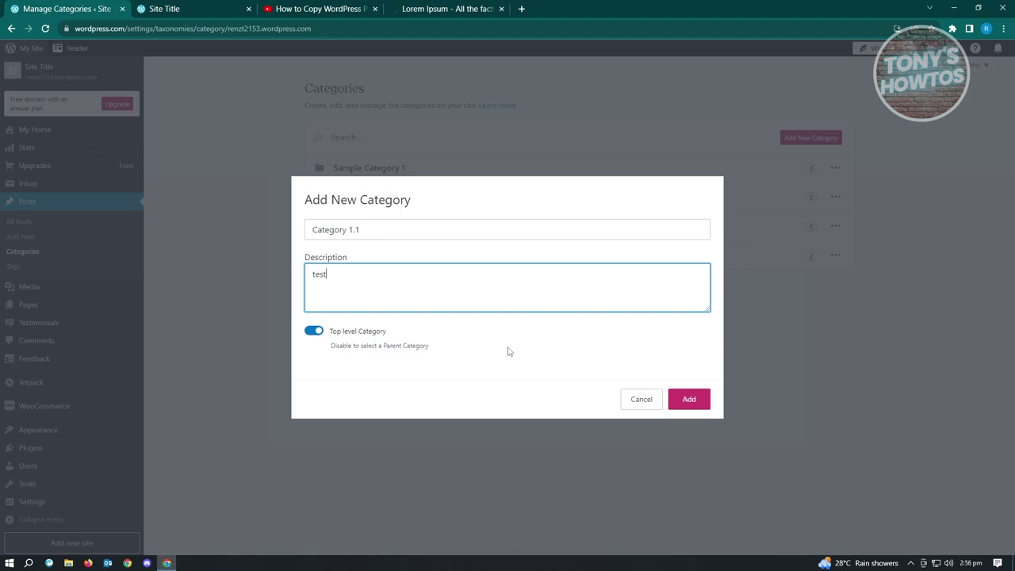
click(313, 333)
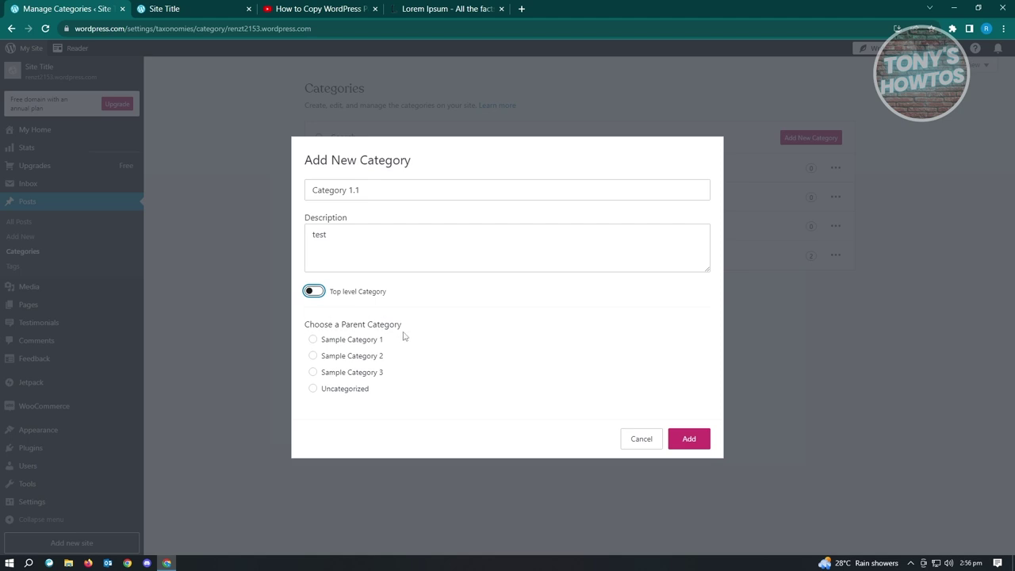
click(312, 342)
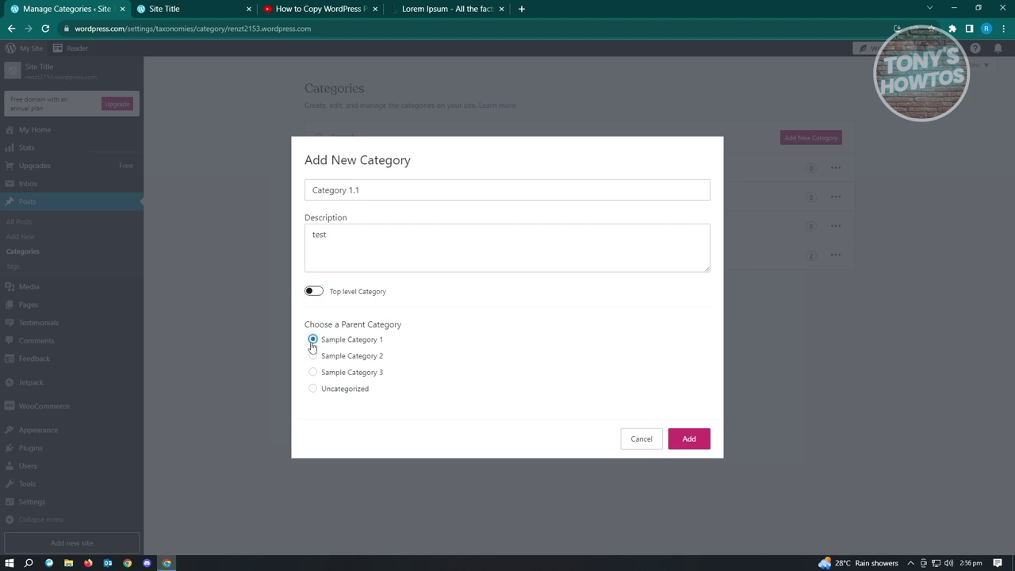
click(701, 441)
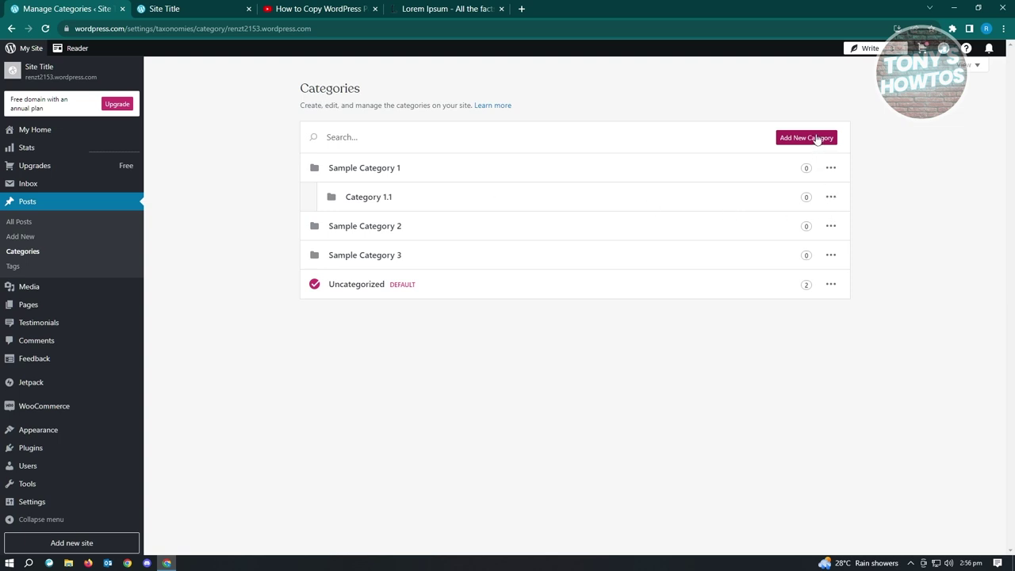
- Add 'Category 1.1.1' with description 'test' under parent Category 1.1
click(816, 138)
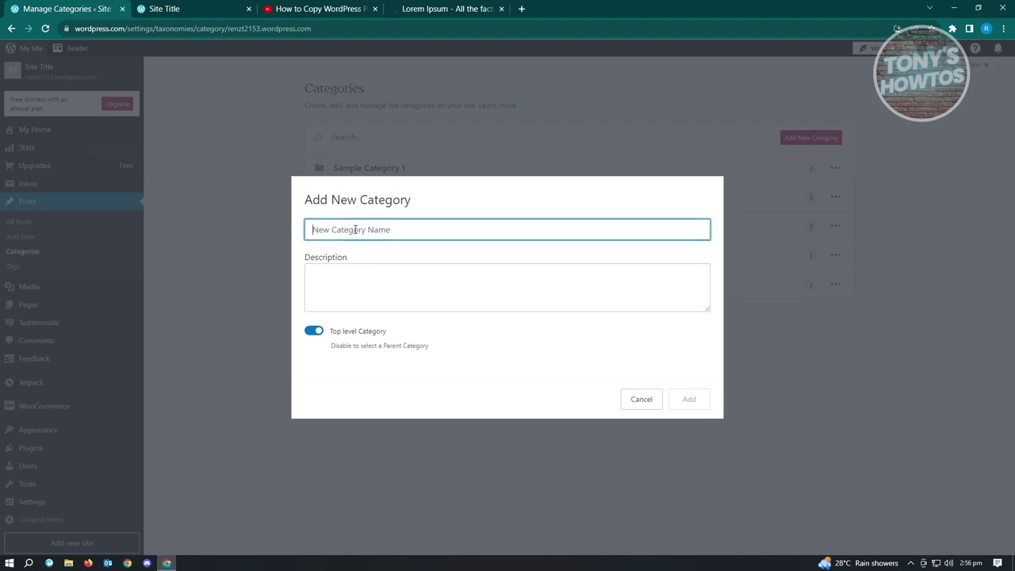
text(Cate)
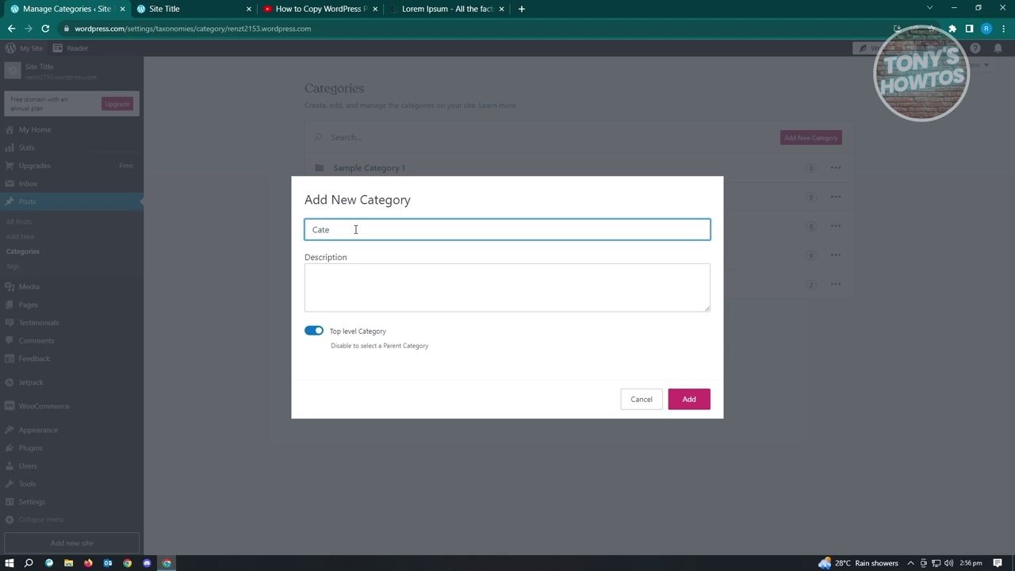
text(gory 1.1.1)
click(370, 283)
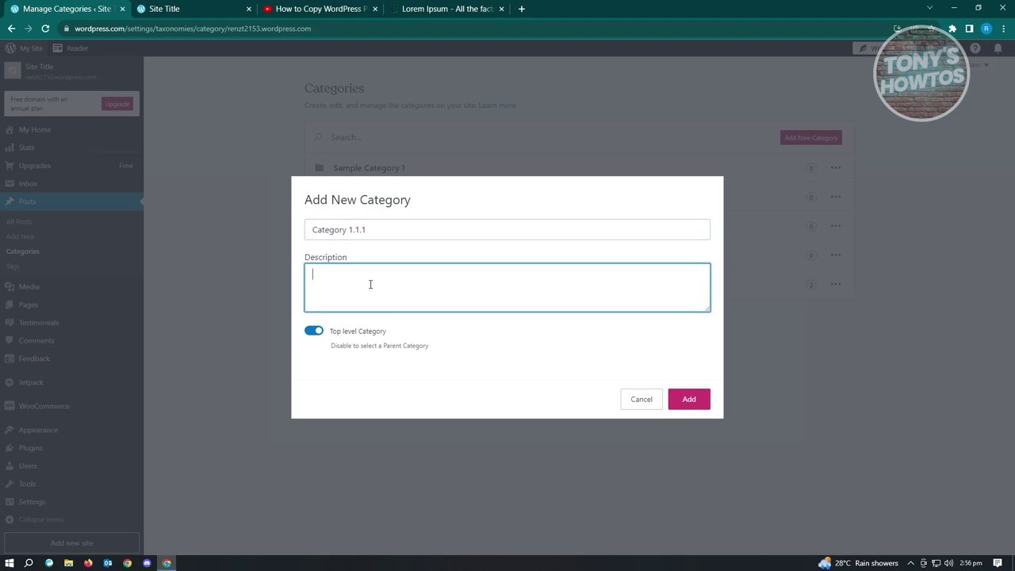
text(test)
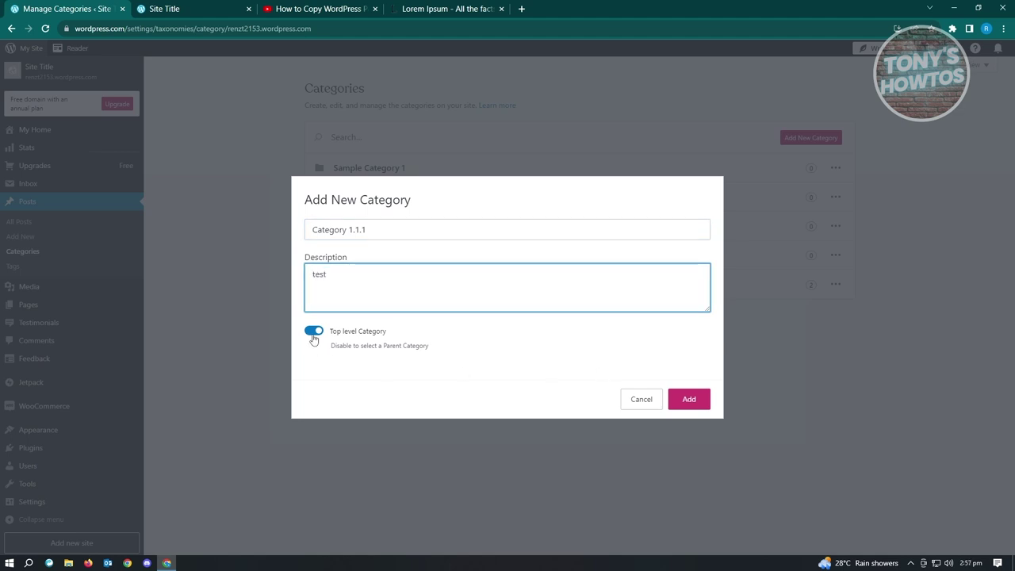
click(314, 331)
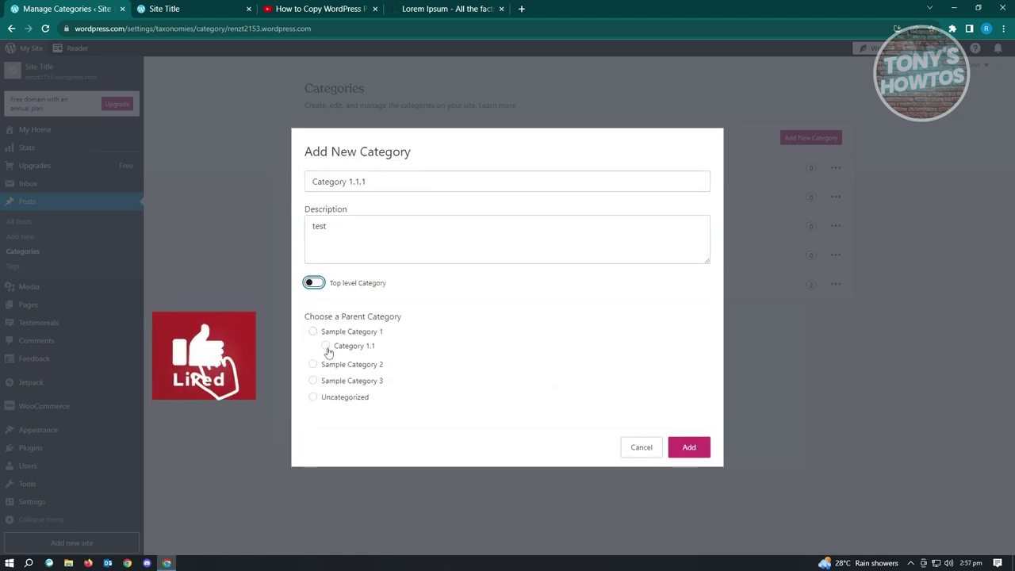
click(326, 347)
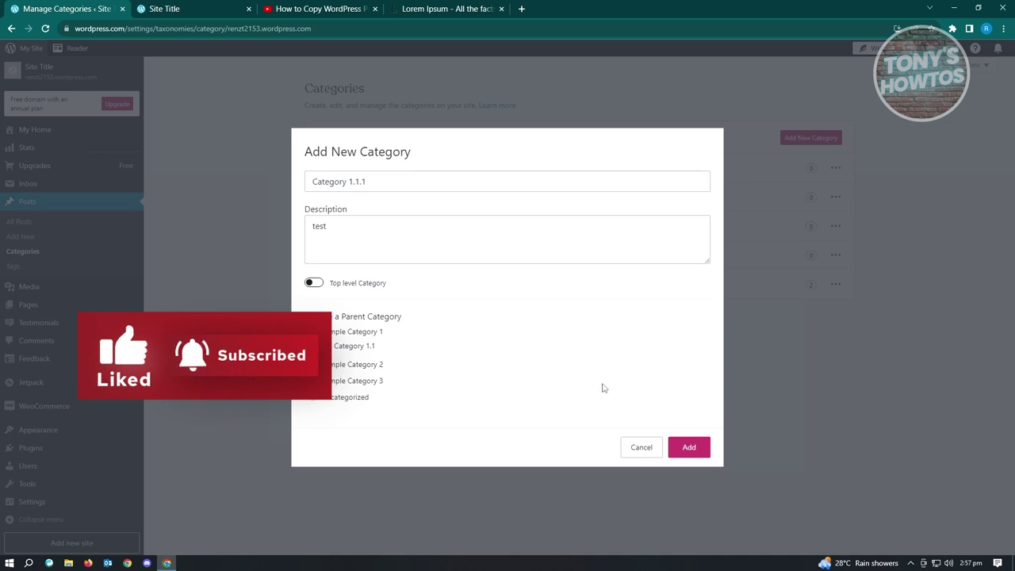
click(690, 448)
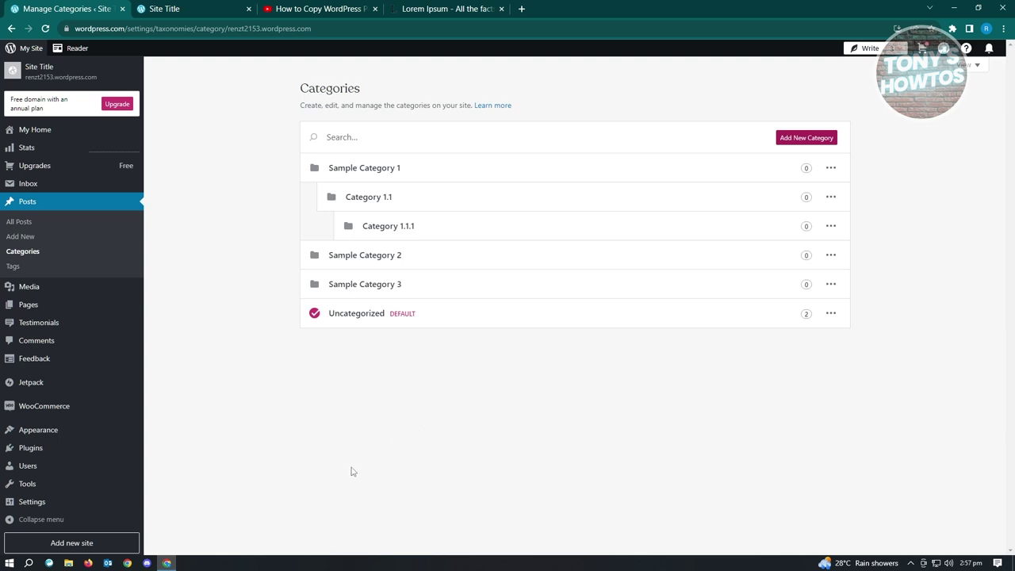
- Tick Category 1.1.1 and Sample Category 3 for the Hello World! post and update it
click(40, 226)
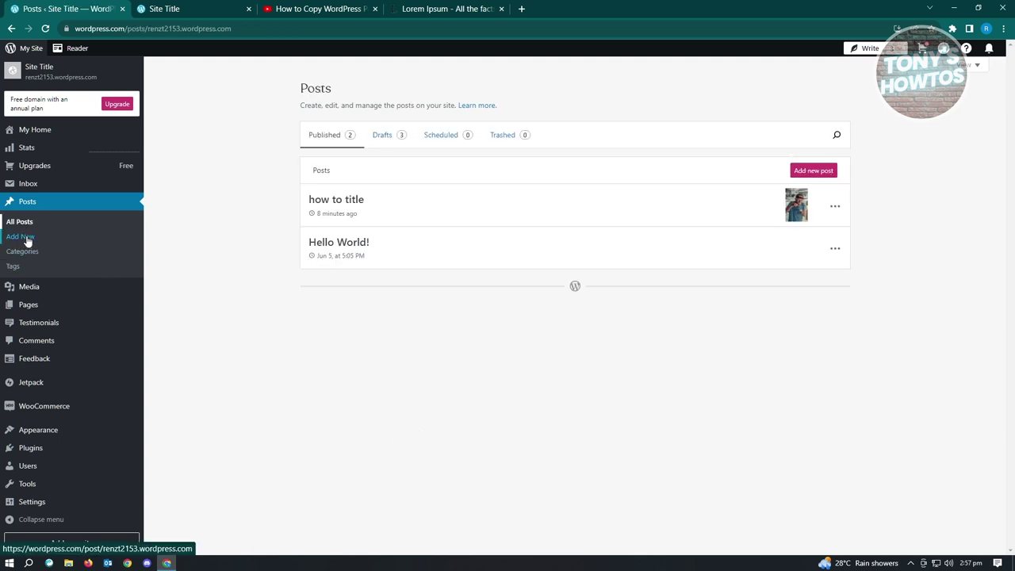
click(342, 247)
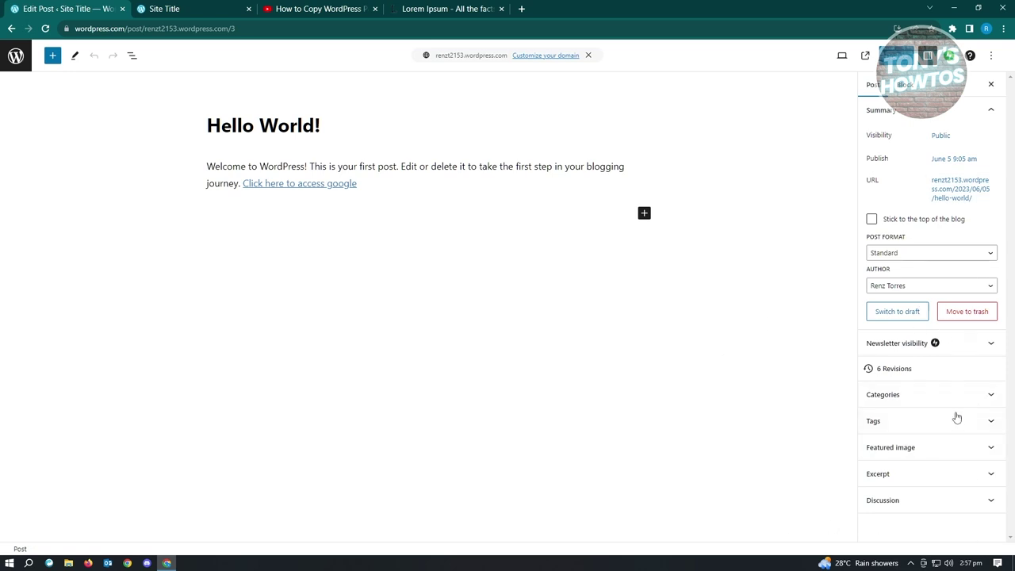
click(913, 401)
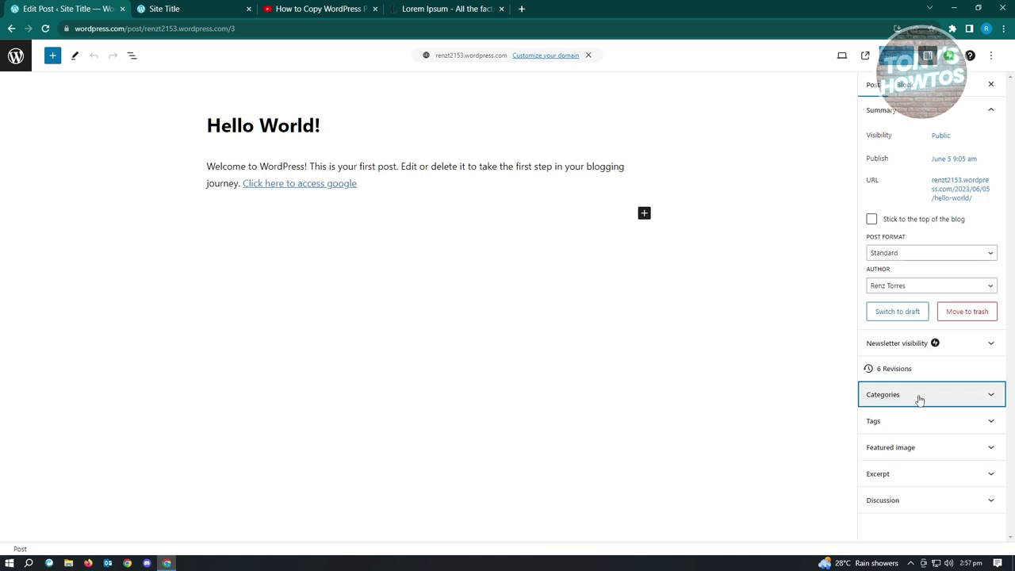
scroll(943, 396, down, 1)
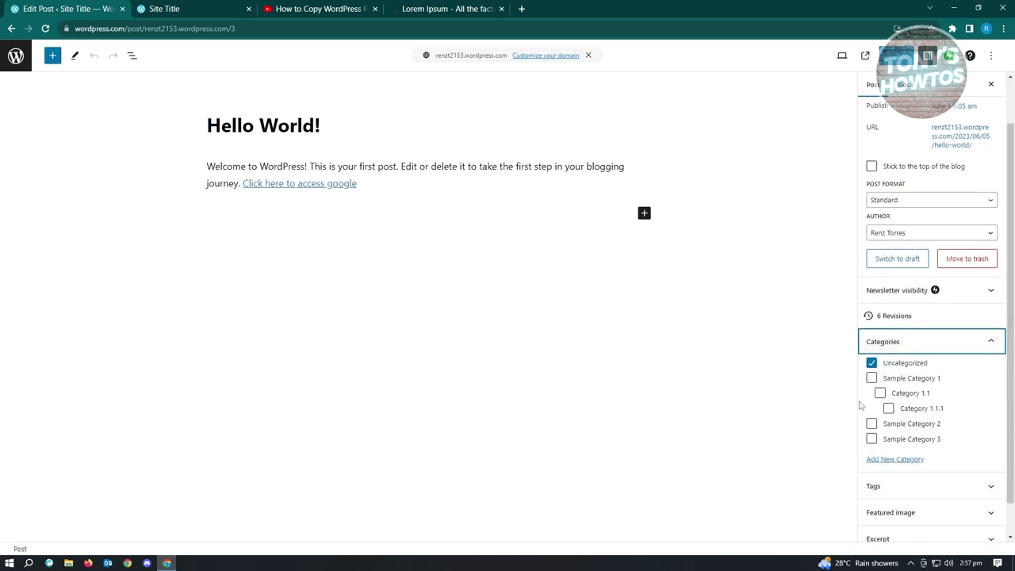
click(888, 408)
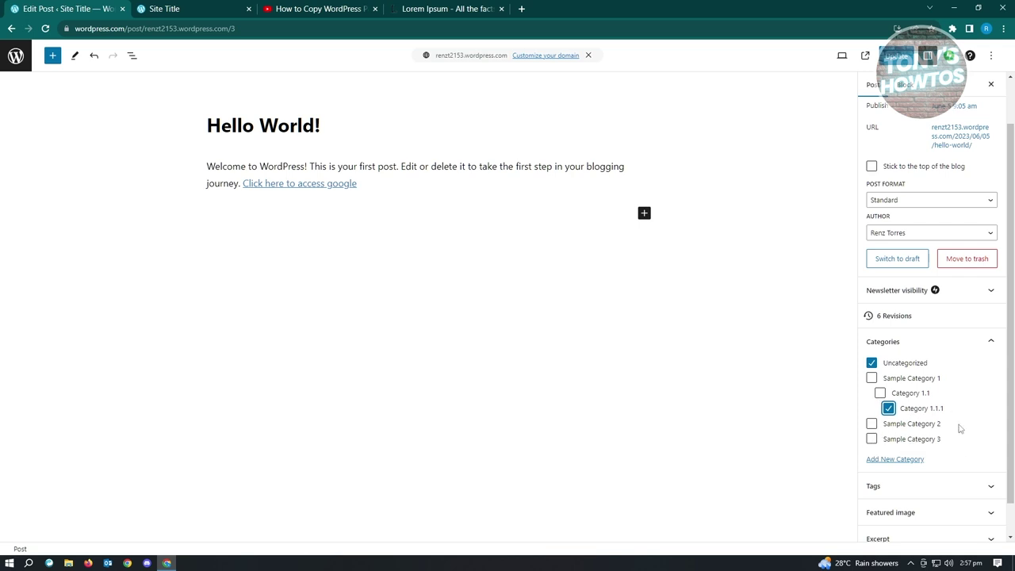
click(872, 438)
scroll(962, 441, up, 1)
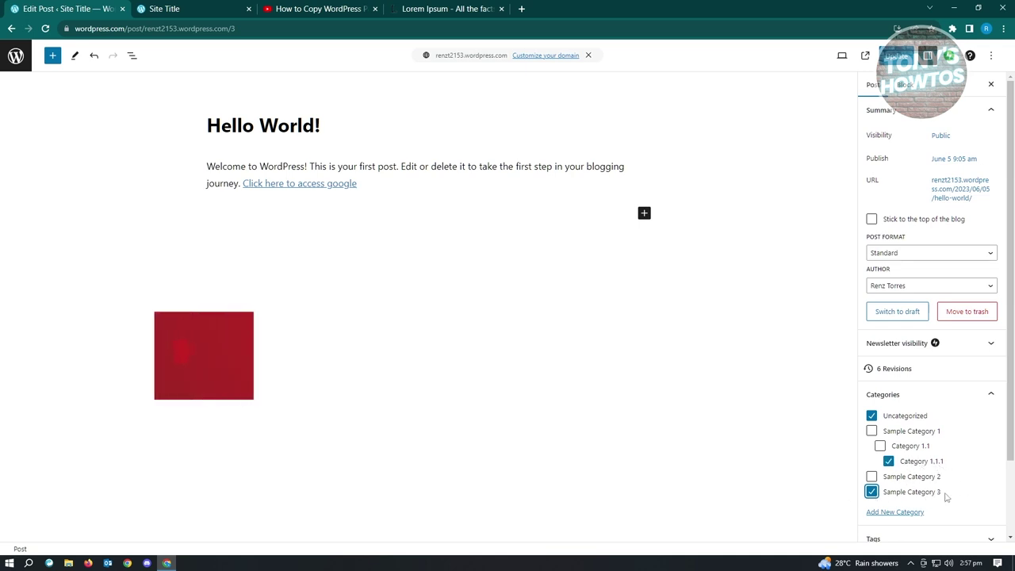
click(895, 56)
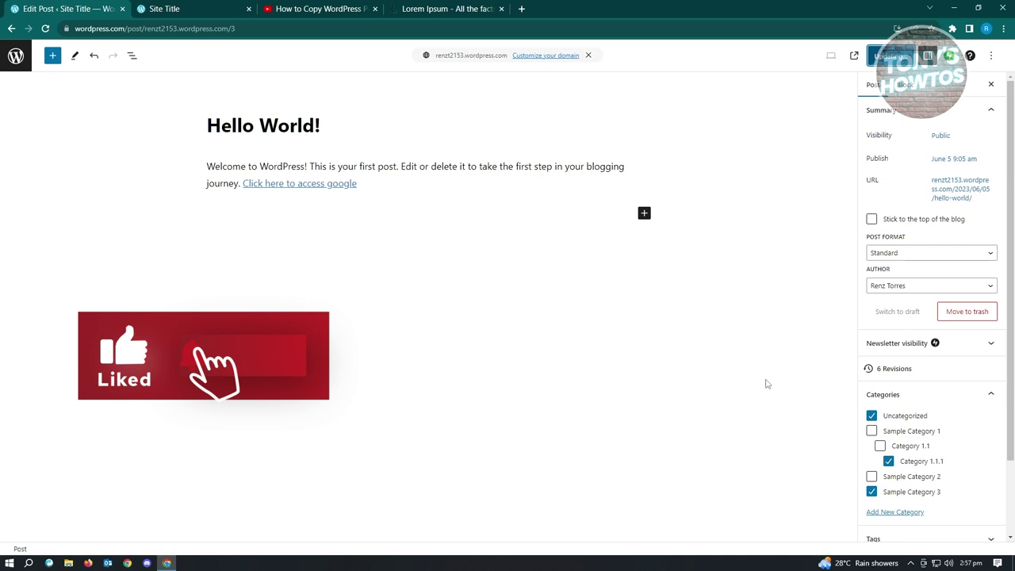
click(200, 9)
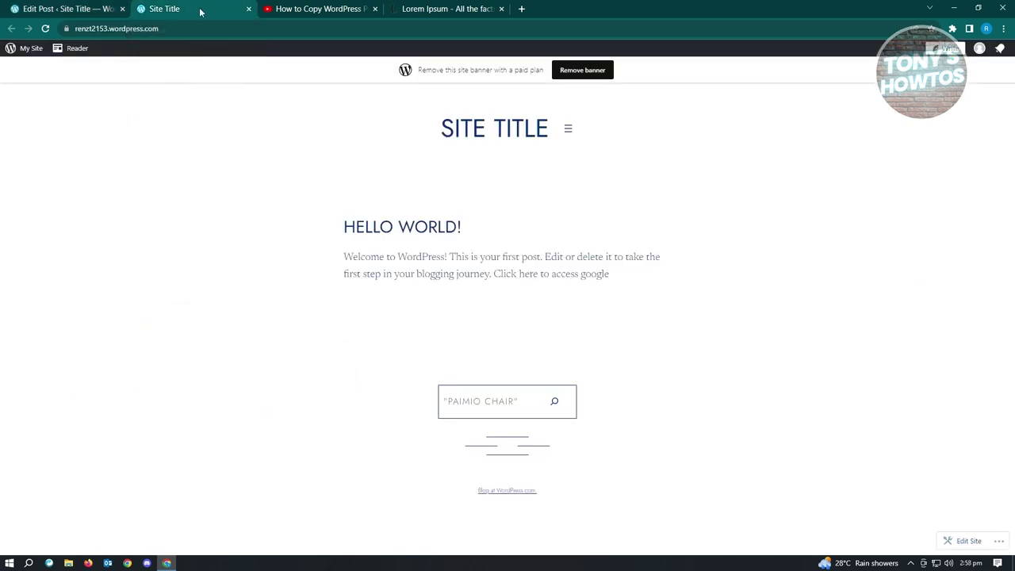
- From the My Home dashboard, open the live site in a new tab
click(32, 49)
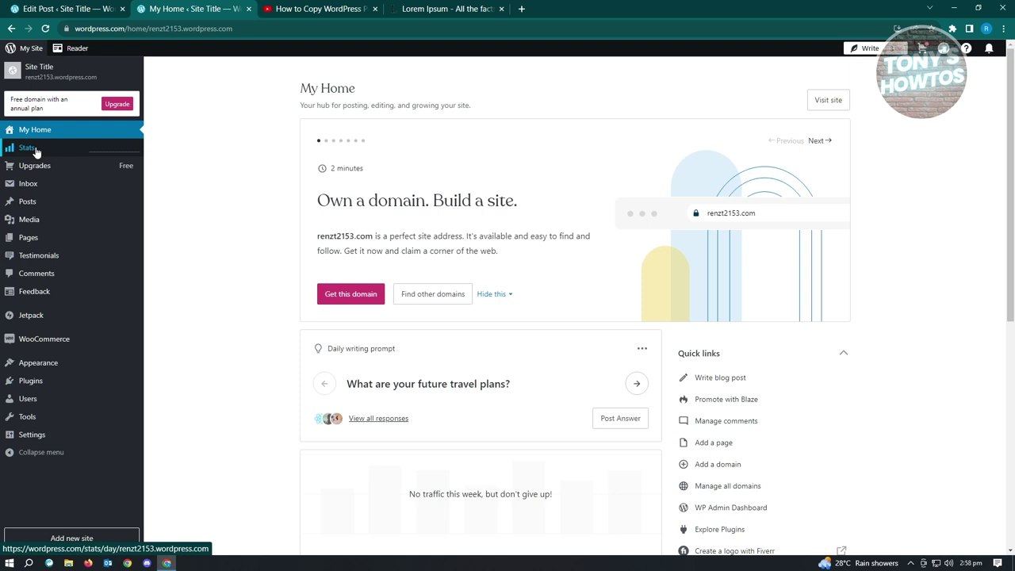
click(35, 149)
click(42, 130)
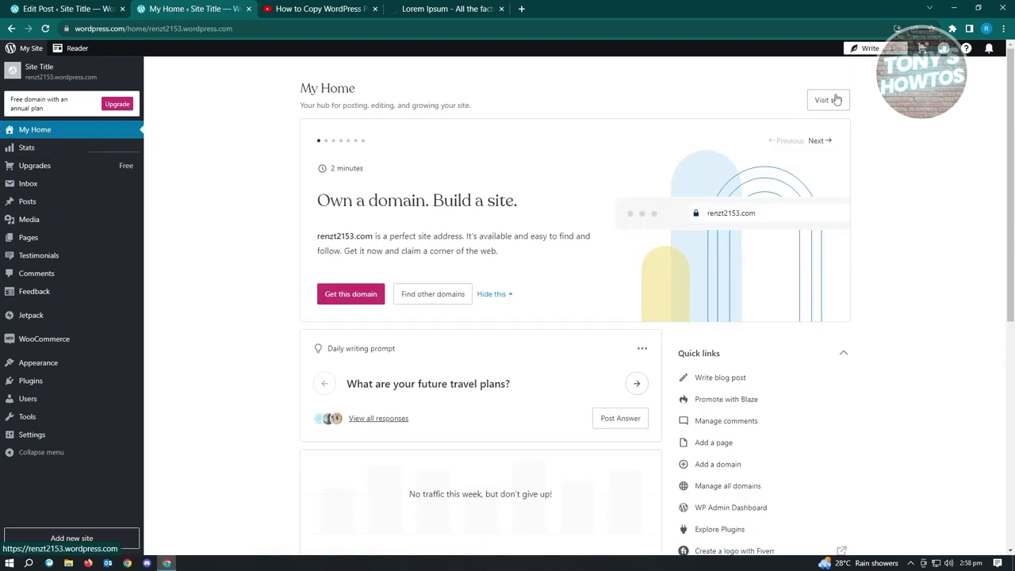
click(832, 99)
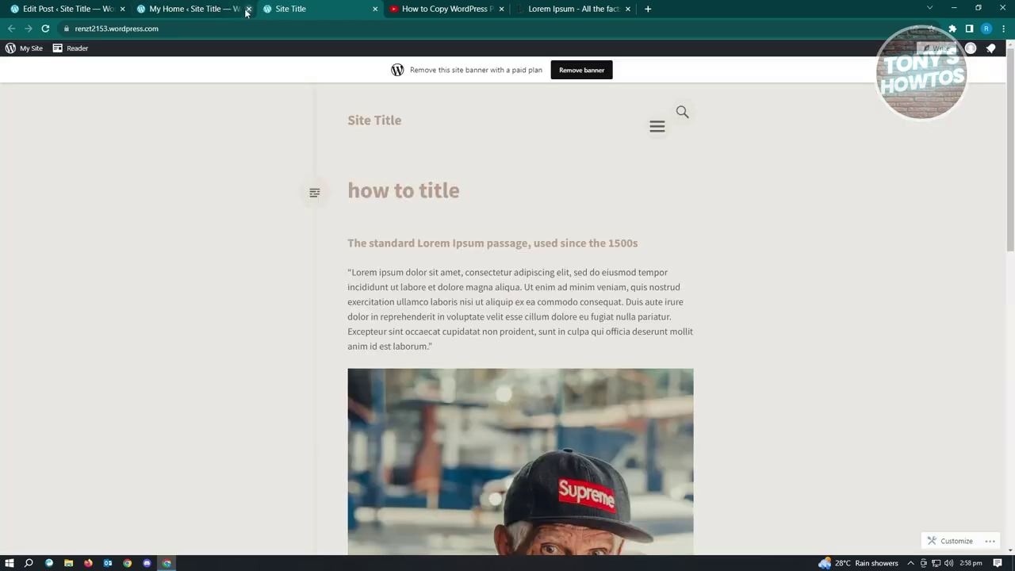
- View the Hello World! post in its own tab, then go back to the dashboard
scroll(246, 294, down, 15)
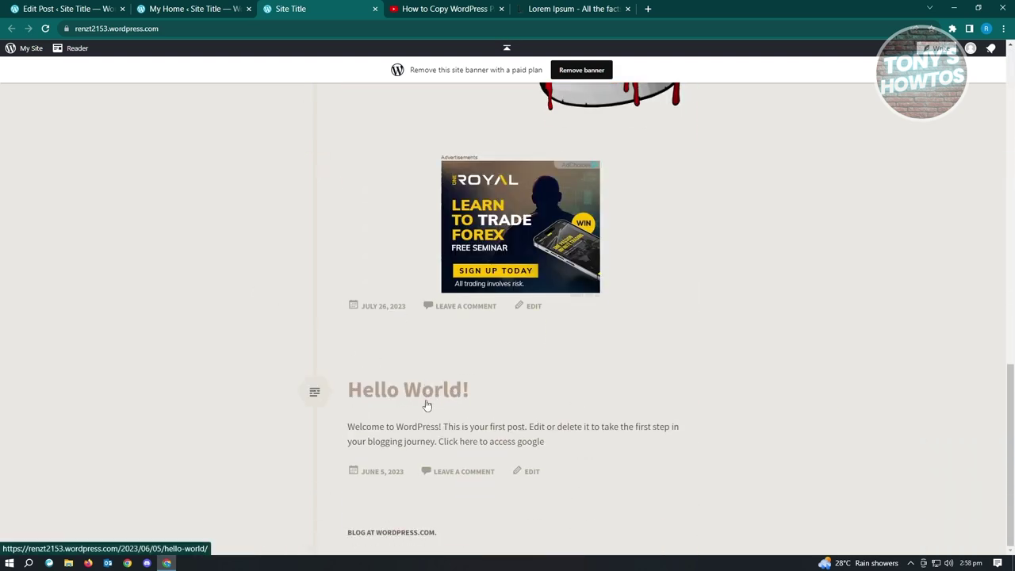
right_click(420, 394)
click(441, 401)
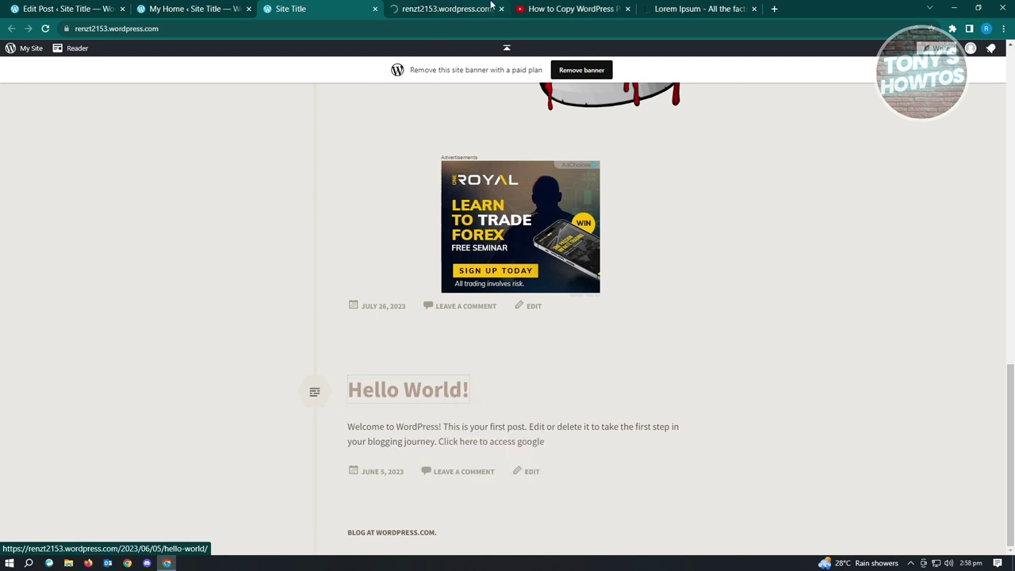
click(491, 6)
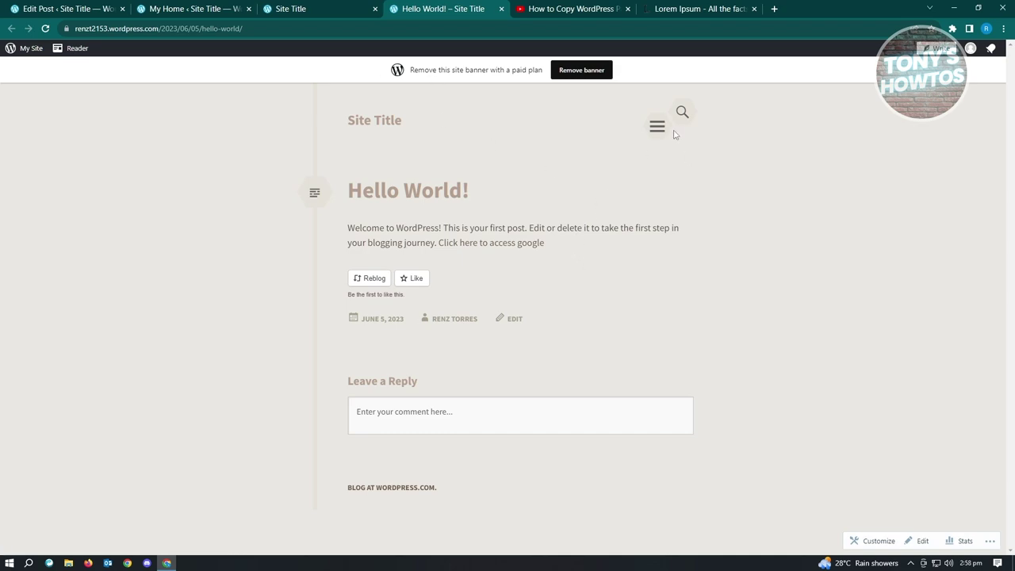
click(290, 9)
scroll(594, 399, up, 15)
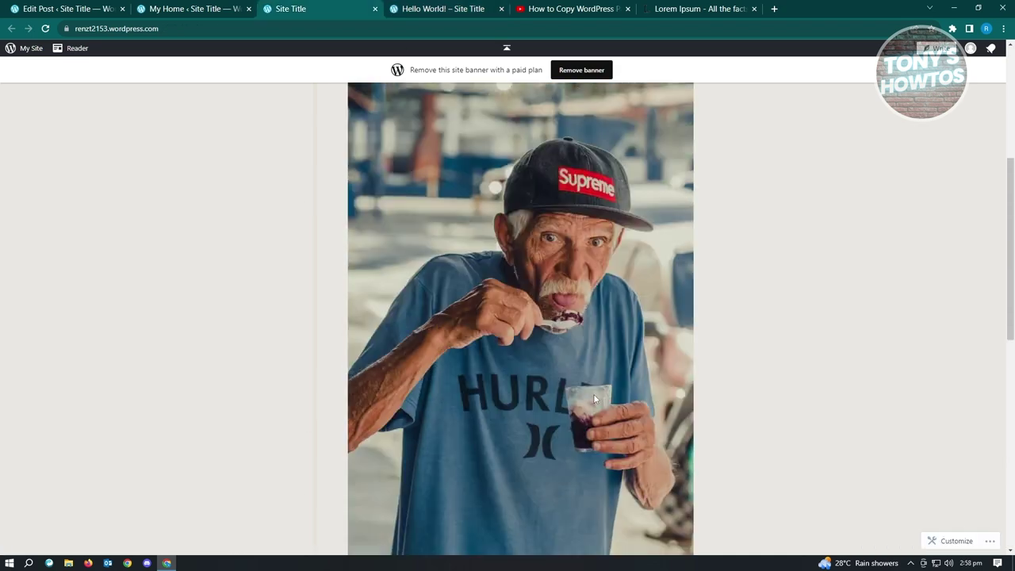
scroll(652, 126, up, 1)
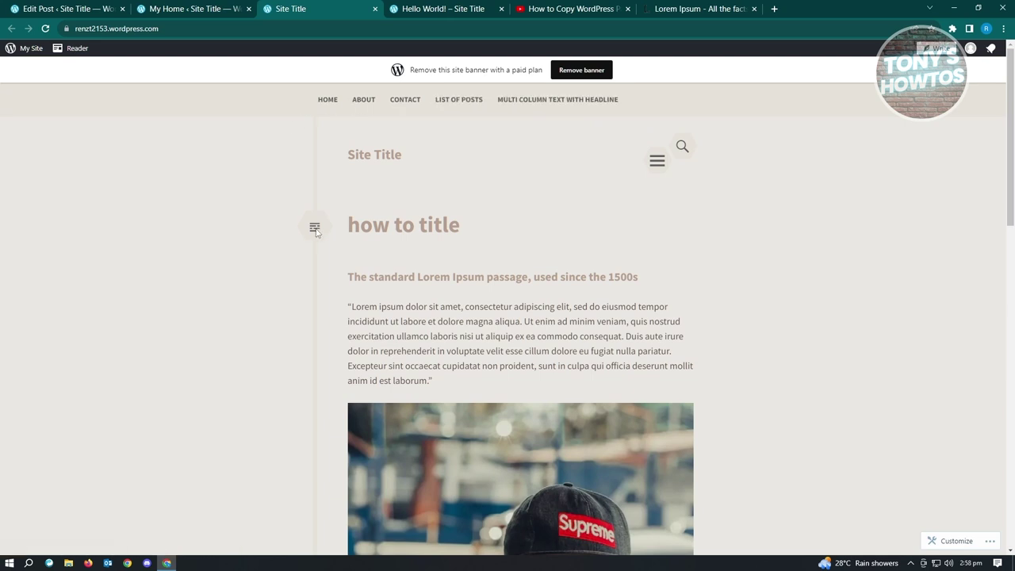
click(159, 9)
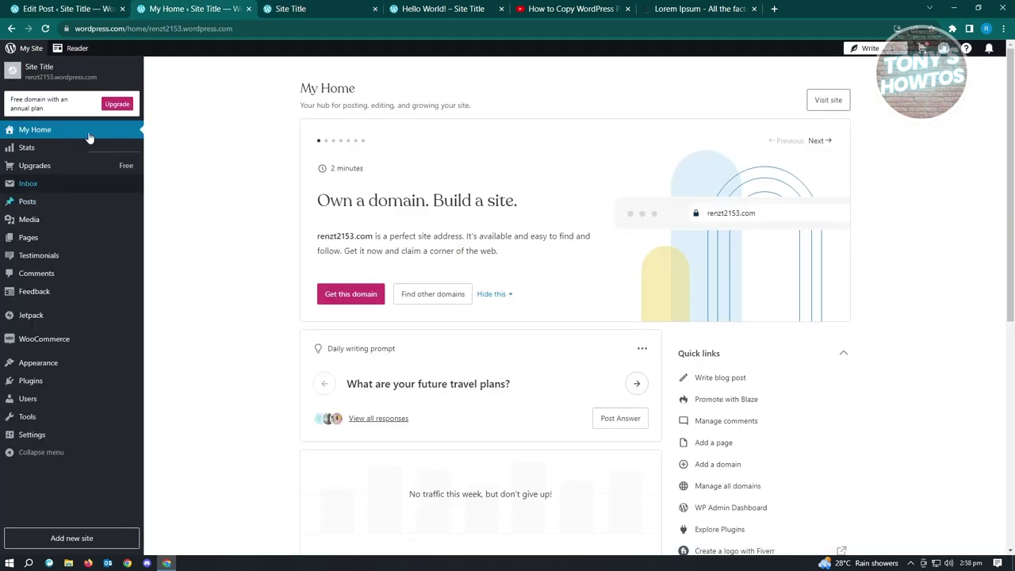
- Go to the site's navigation menu editor from the dashboard
click(78, 9)
click(198, 8)
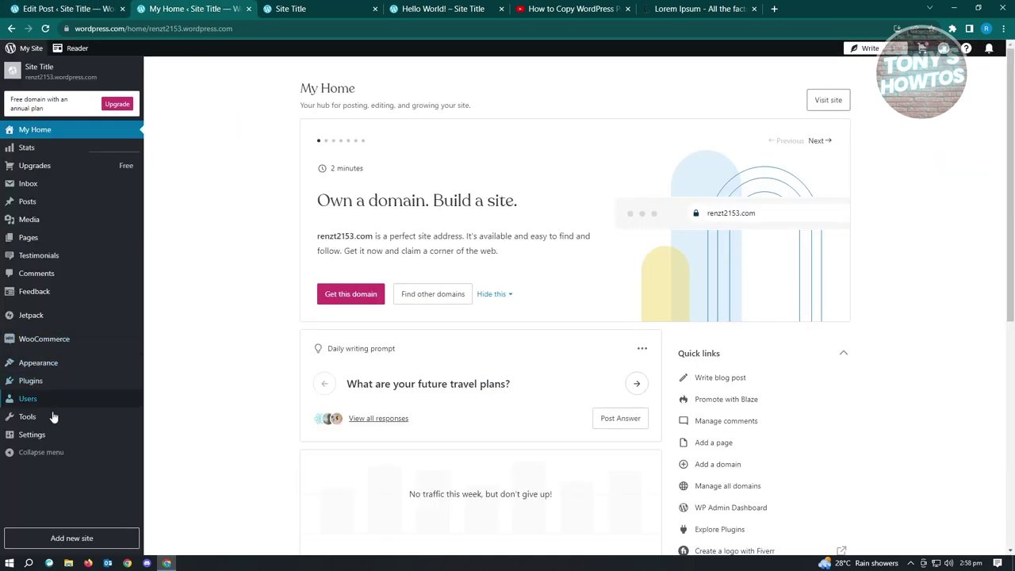
mouse_move(134, 327)
mouse_move(56, 243)
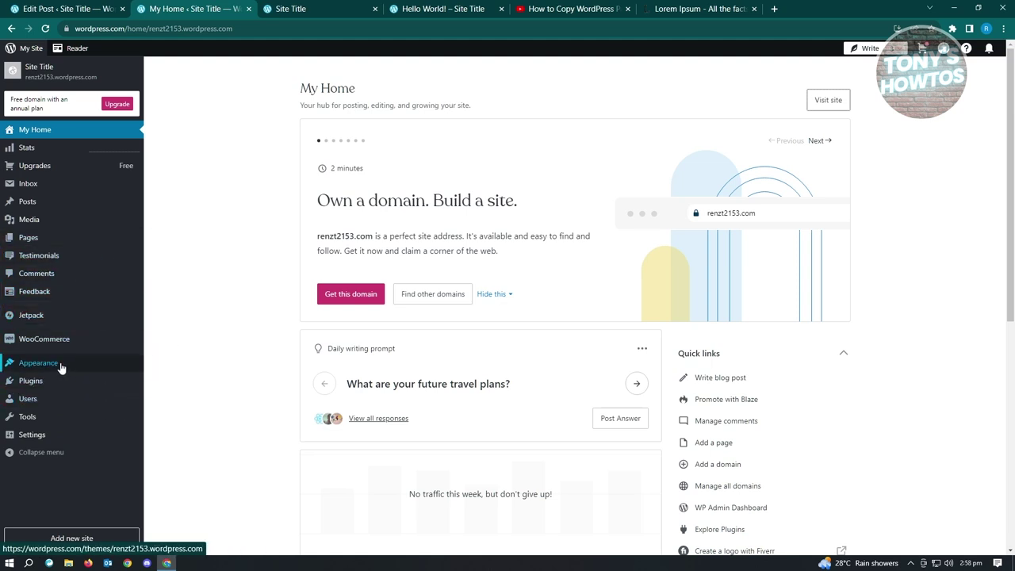
mouse_move(64, 362)
click(163, 409)
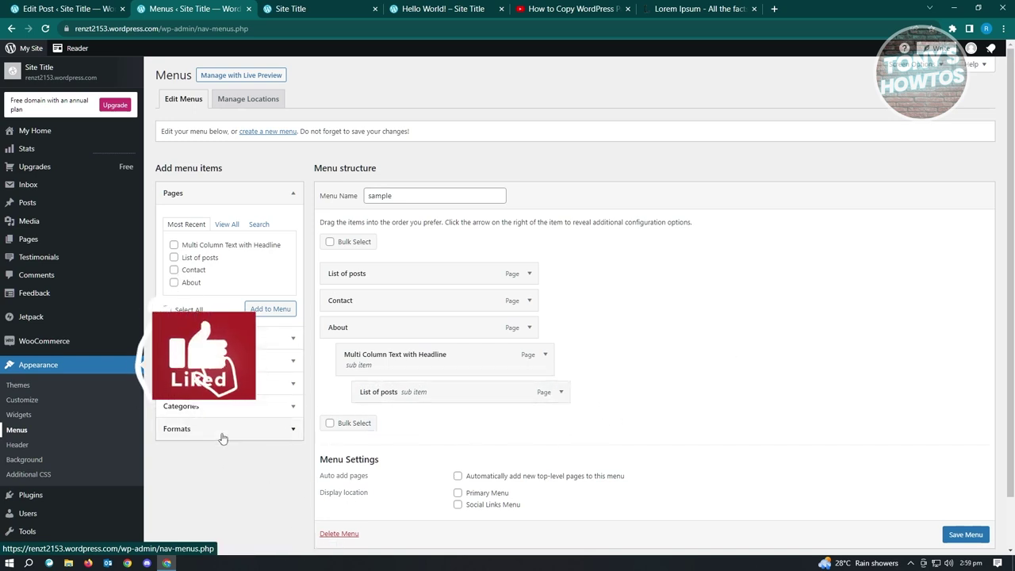
- Add Category 1.1.1, Sample Categories 1–3 and Category 1.1 to the sample menu
click(208, 406)
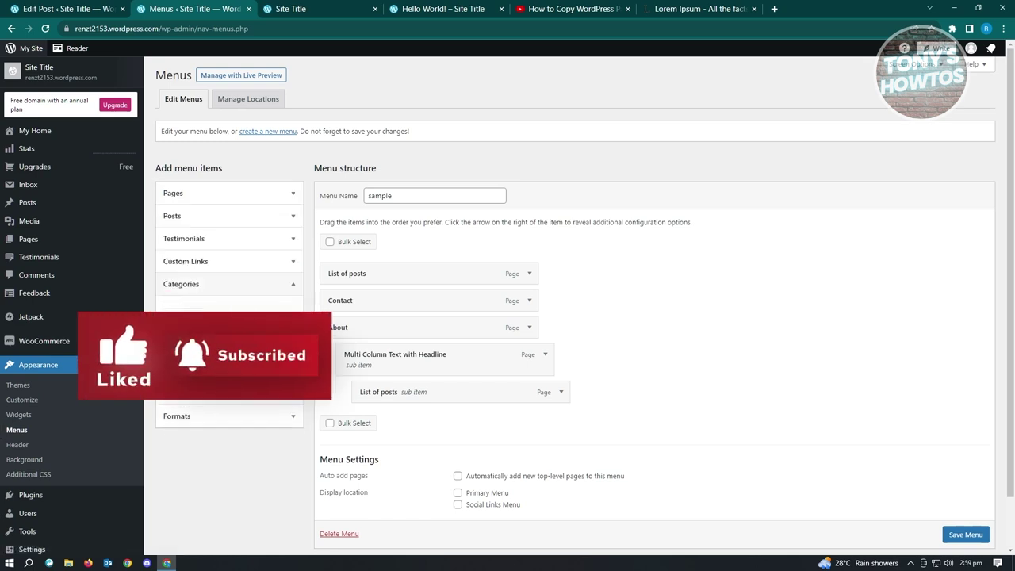
scroll(175, 308, down, 1)
click(174, 305)
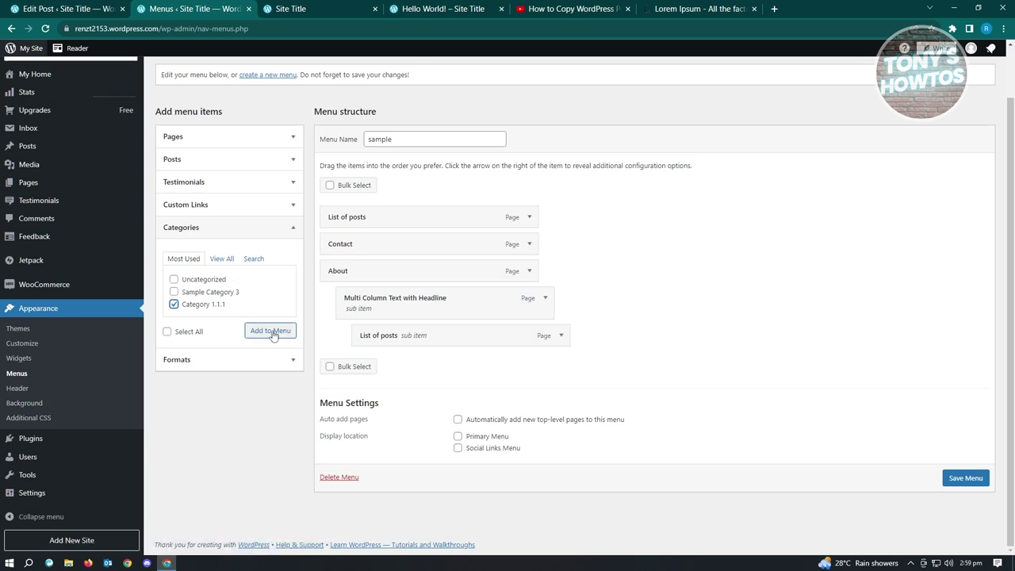
click(173, 292)
click(280, 333)
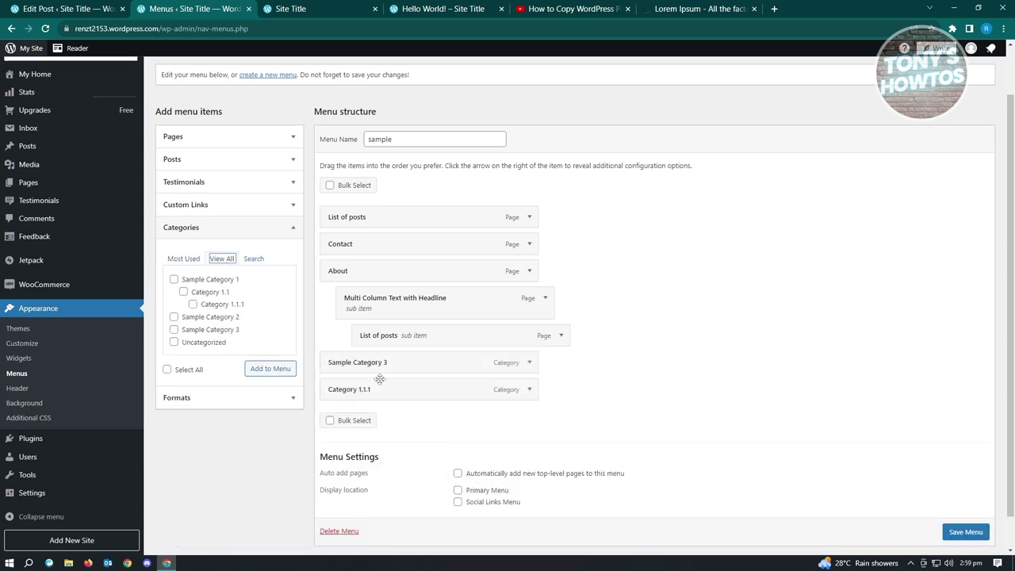
click(174, 316)
click(281, 372)
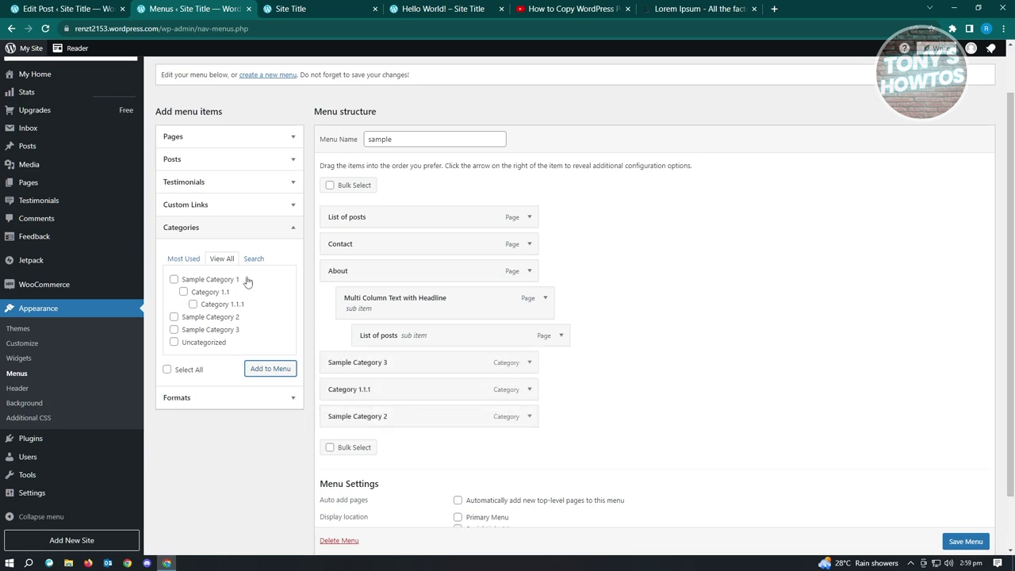
click(174, 282)
click(184, 292)
click(270, 369)
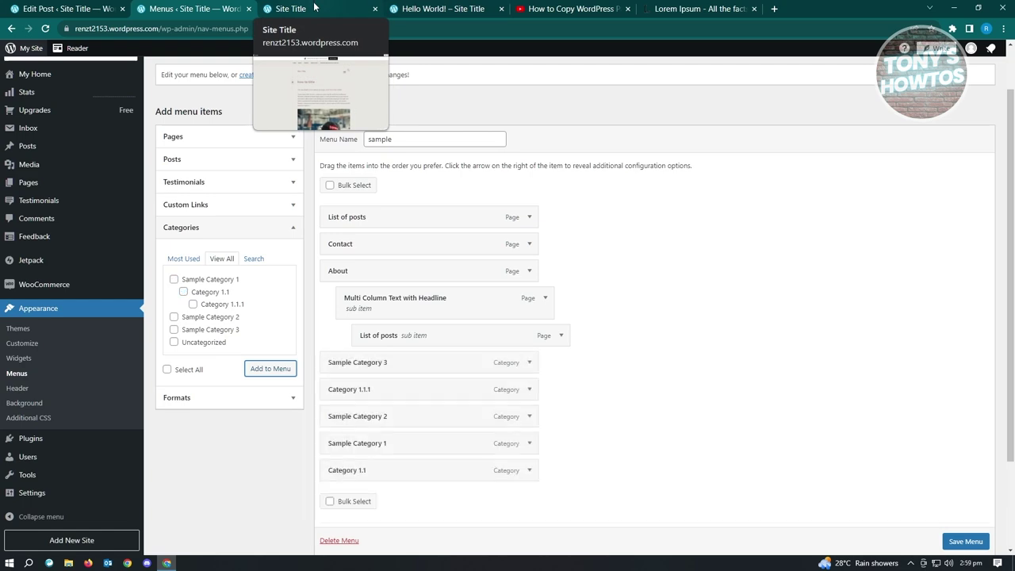
- Reload the live site to check the updated menu
click(317, 9)
click(46, 29)
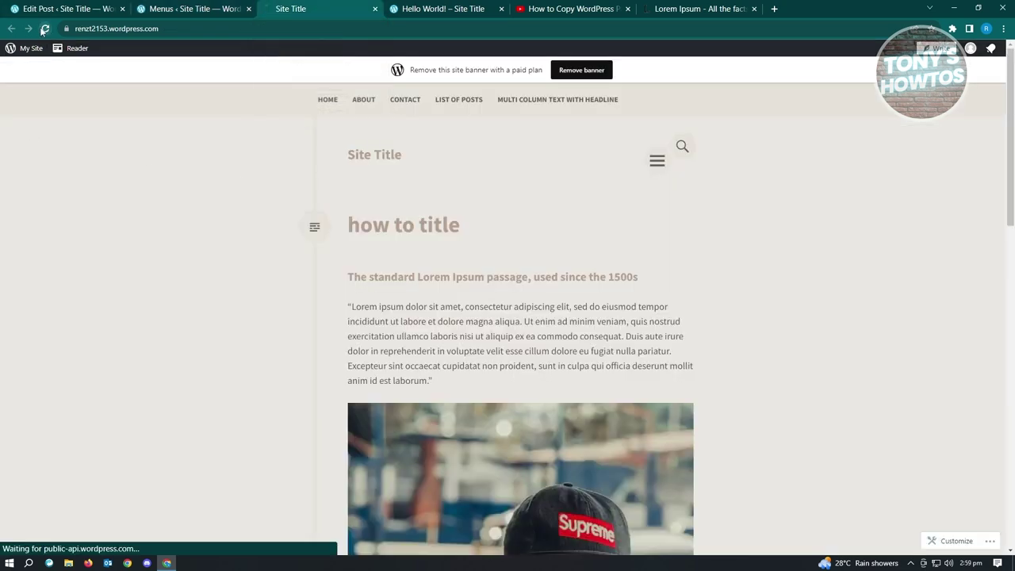
key(ctrl+shift+Tab)
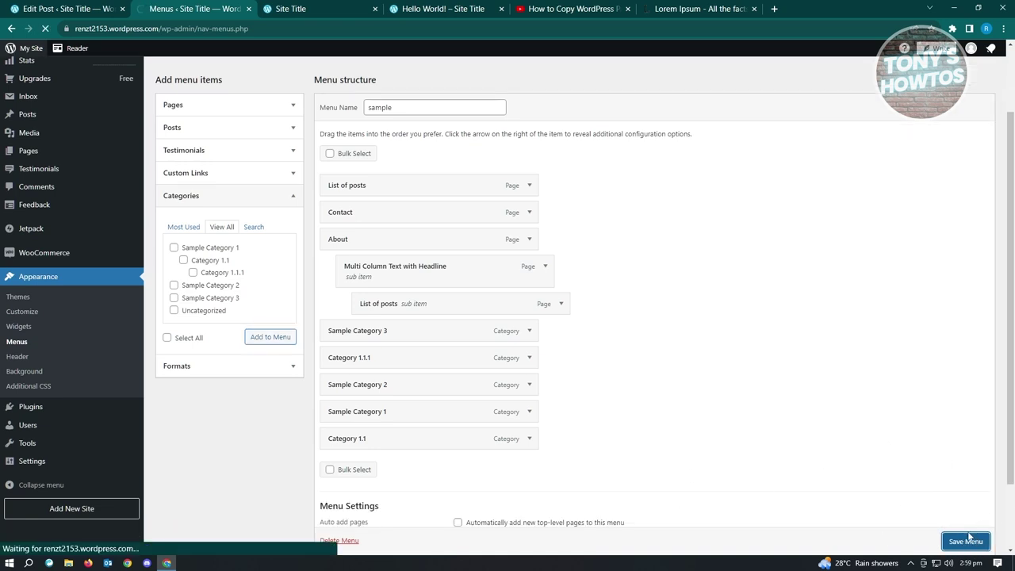
click(352, 5)
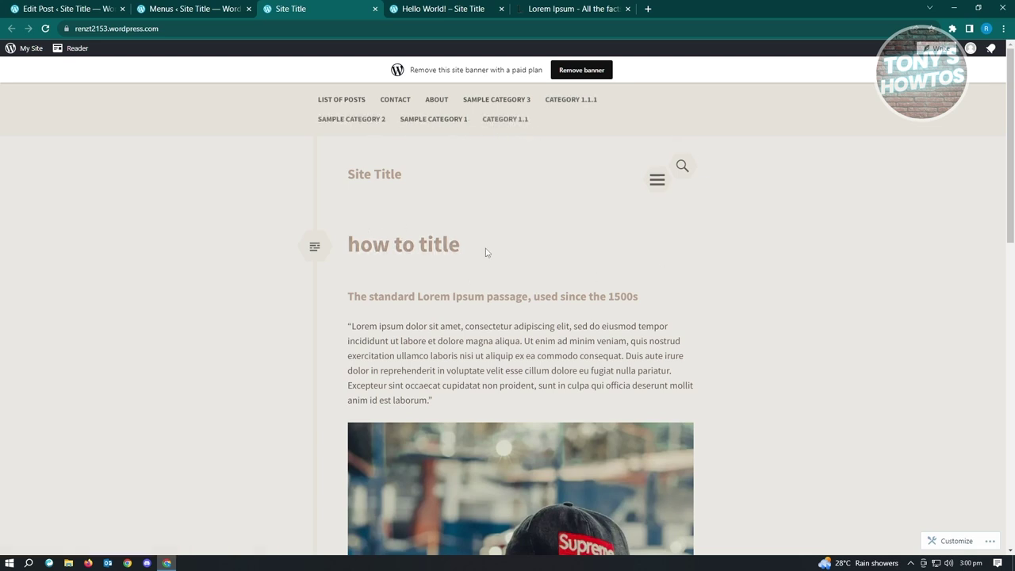
- Open the Sample Category 1 archive and compare it against the editor, menu and post tabs
click(435, 121)
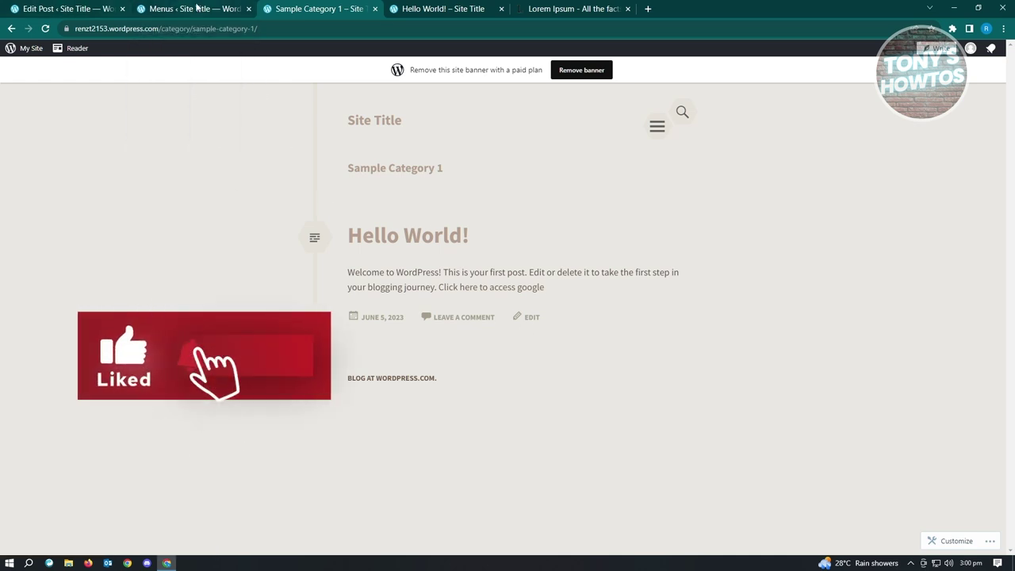
click(191, 9)
click(67, 9)
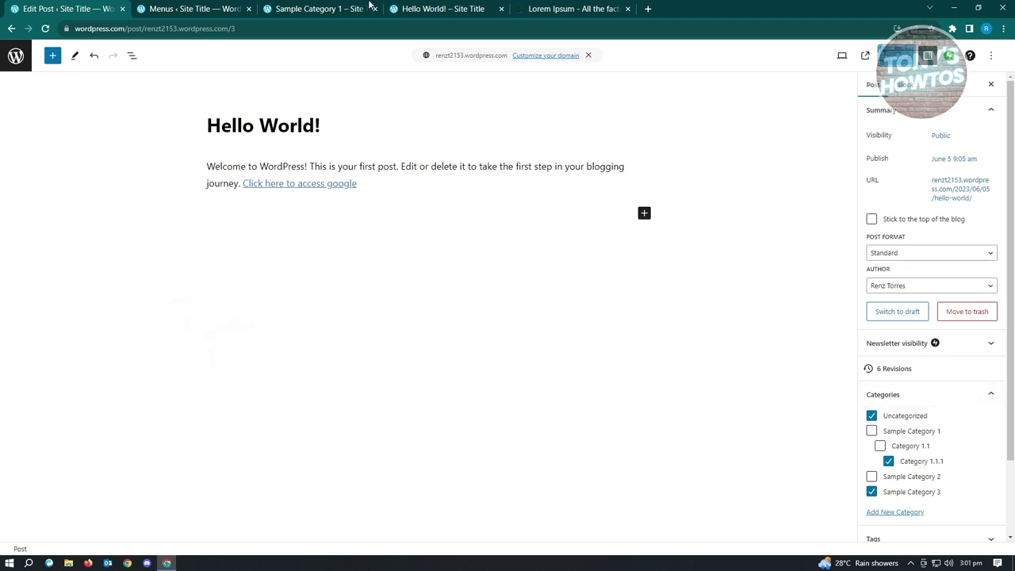
click(182, 8)
click(414, 7)
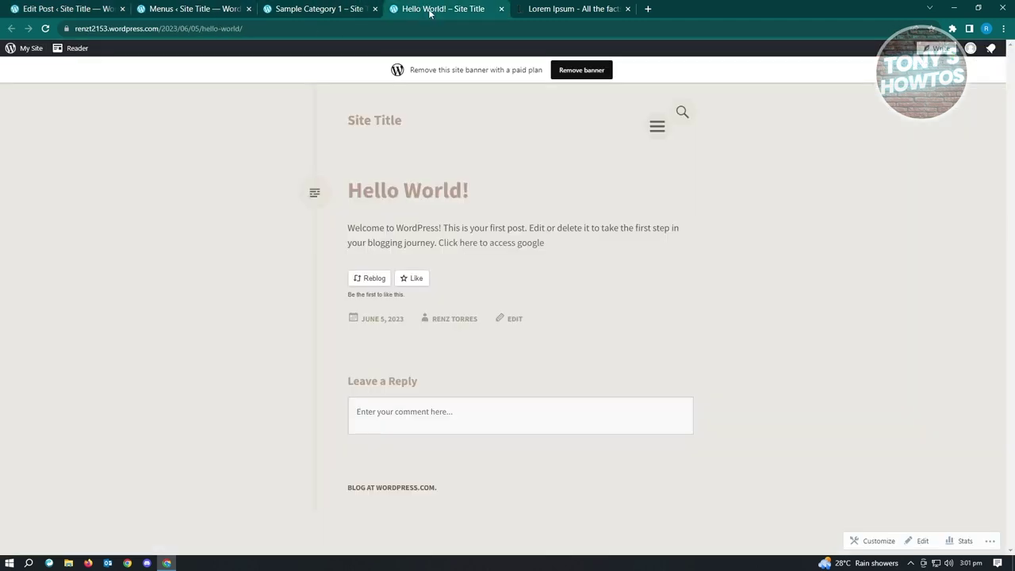
click(62, 8)
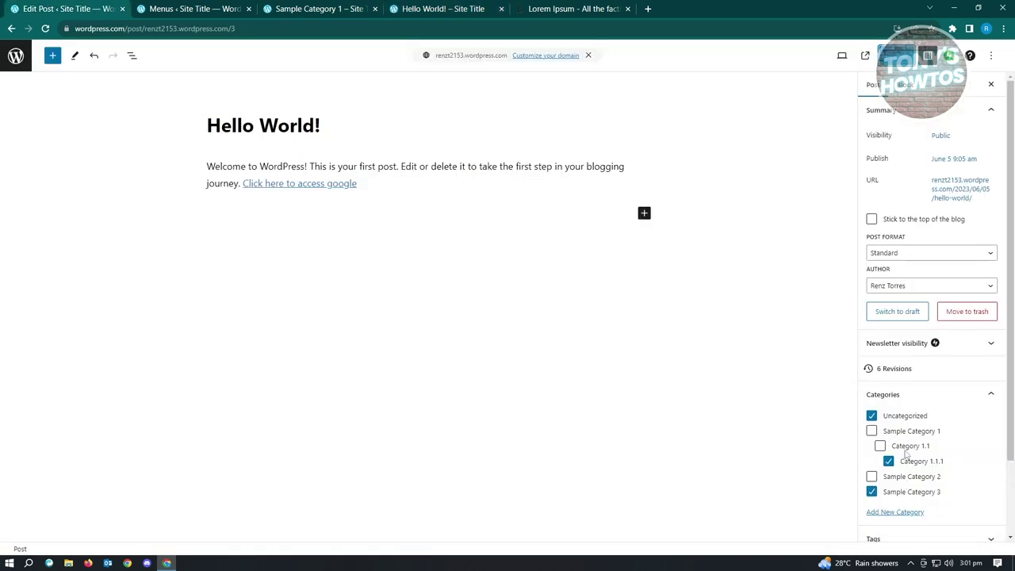
click(343, 6)
click(397, 7)
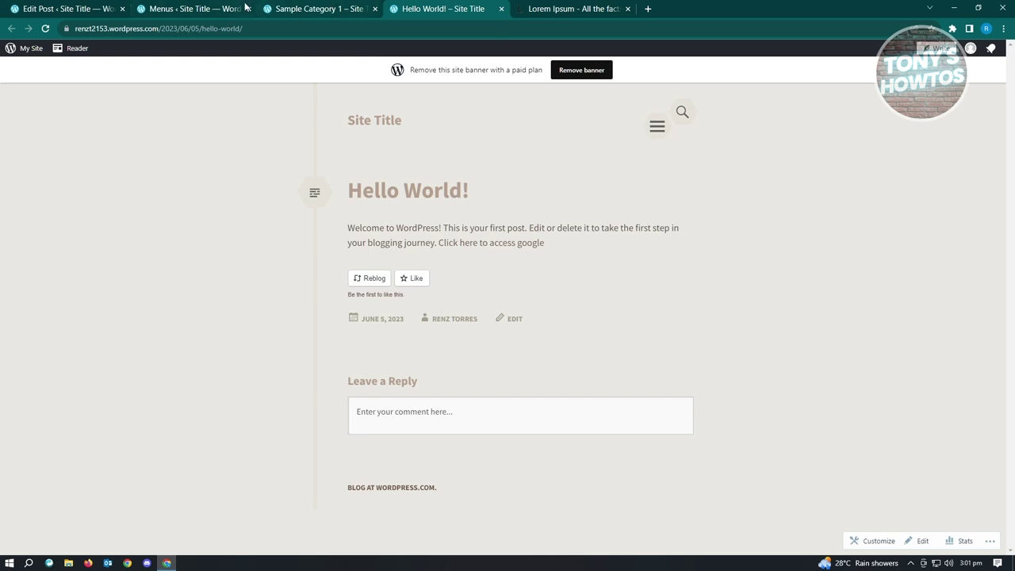
click(336, 7)
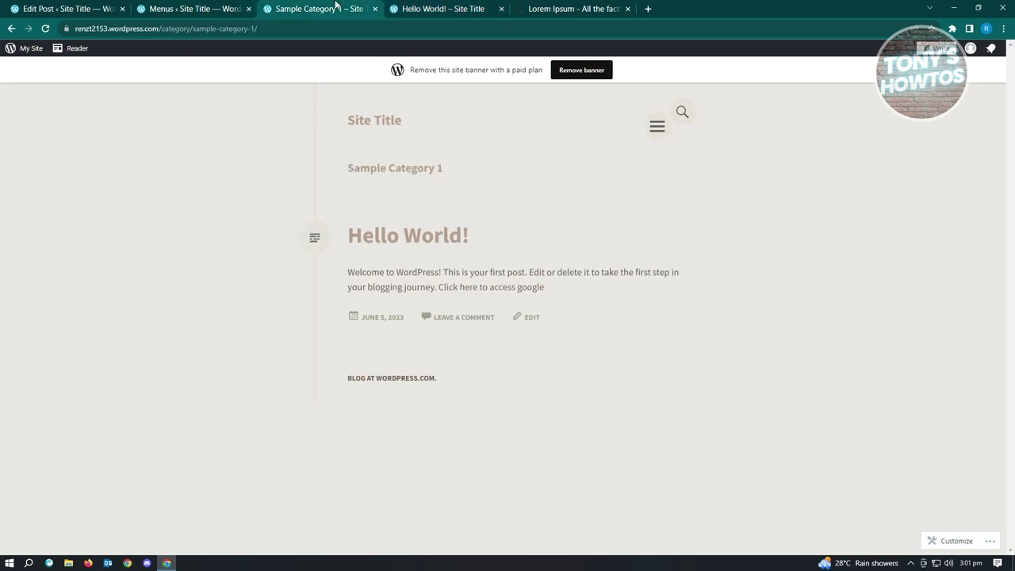
- Use the site menu to visit the Sample Category 2, Category 1.1 and Sample Category 3 archives
click(659, 131)
click(343, 127)
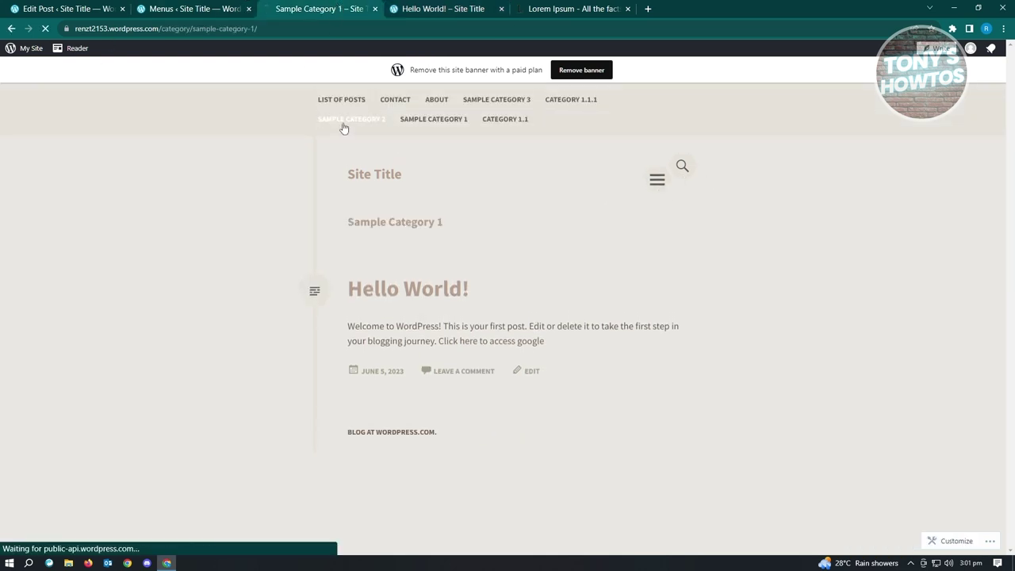
click(657, 120)
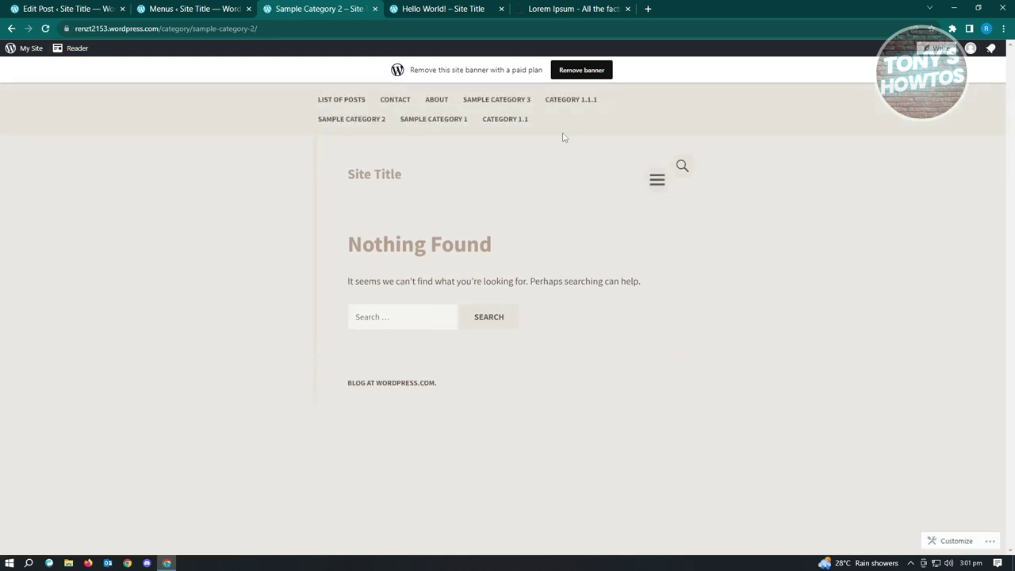
click(508, 122)
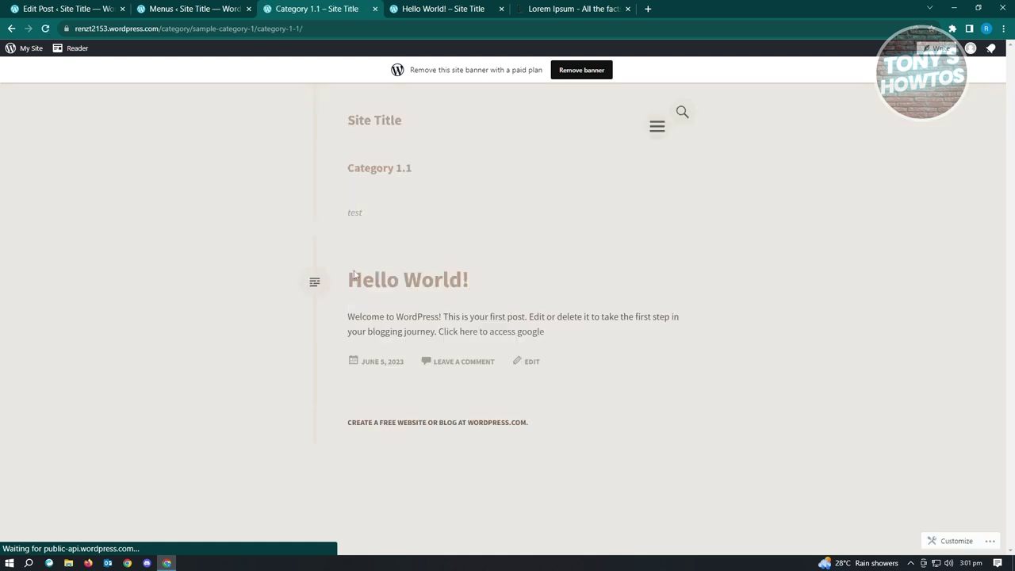
click(657, 129)
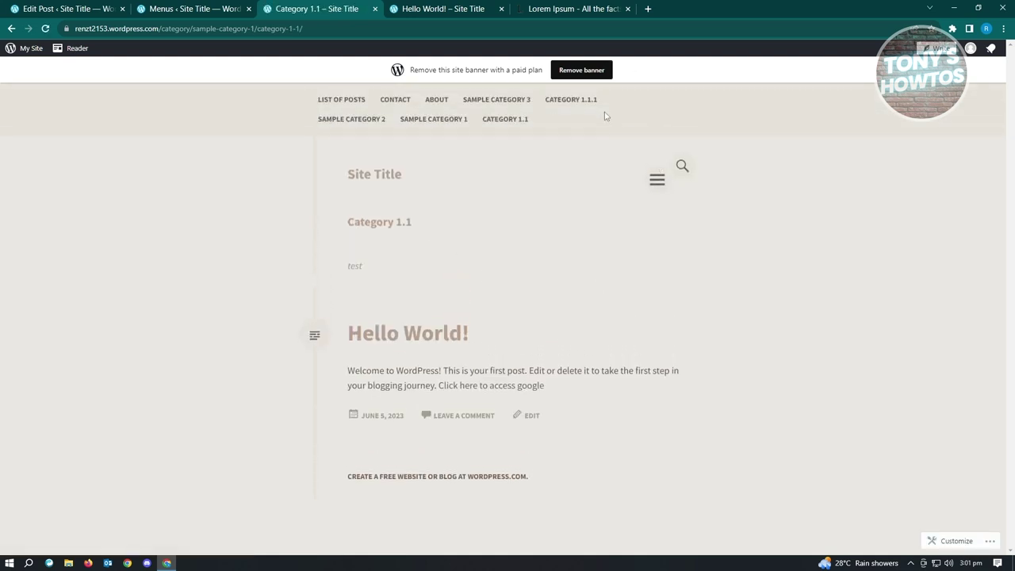
click(498, 101)
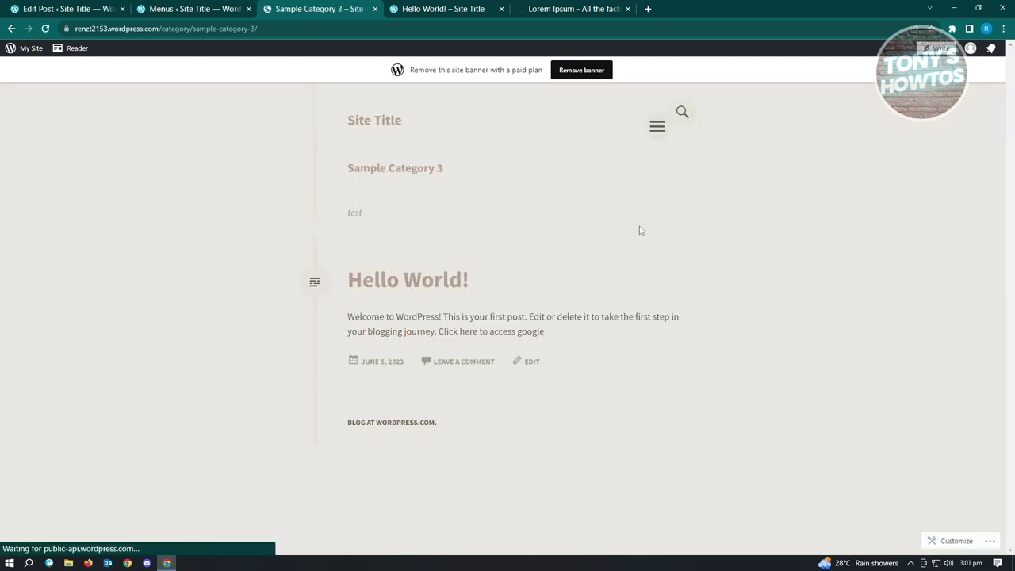
- Glance at the editor tabs, then open the Category 1.1.1 archive from the menu
click(60, 9)
click(317, 8)
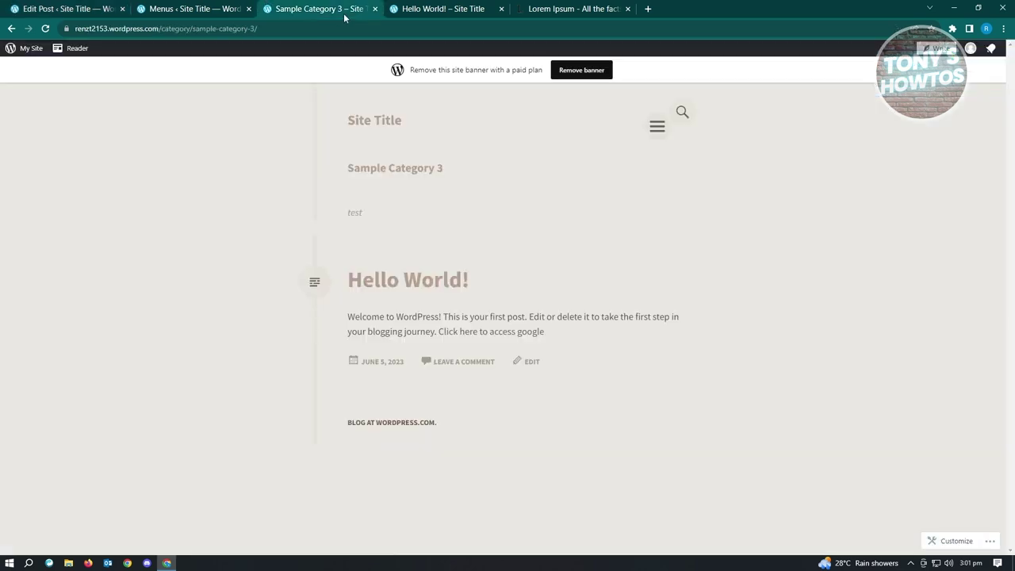
click(177, 8)
click(317, 9)
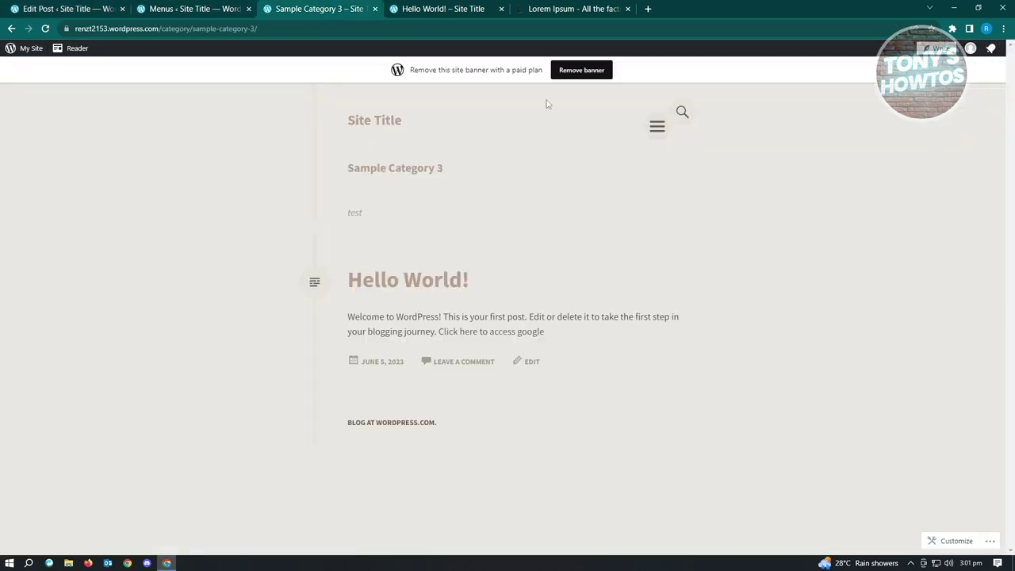
click(658, 127)
click(592, 104)
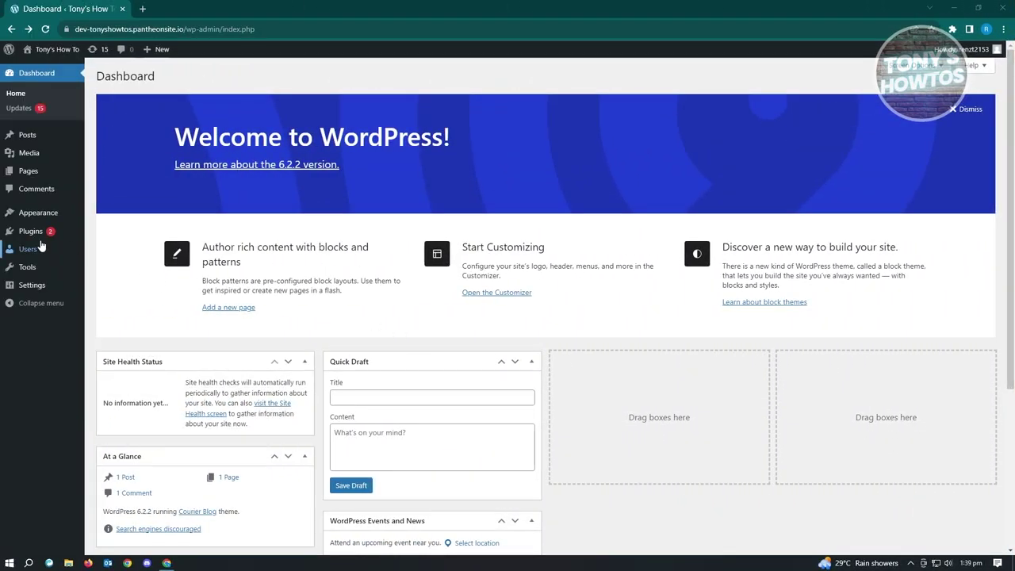
- Find the WP Image Zoom plugin via a 'wp ima' search, then install and activate it
mouse_move(35, 232)
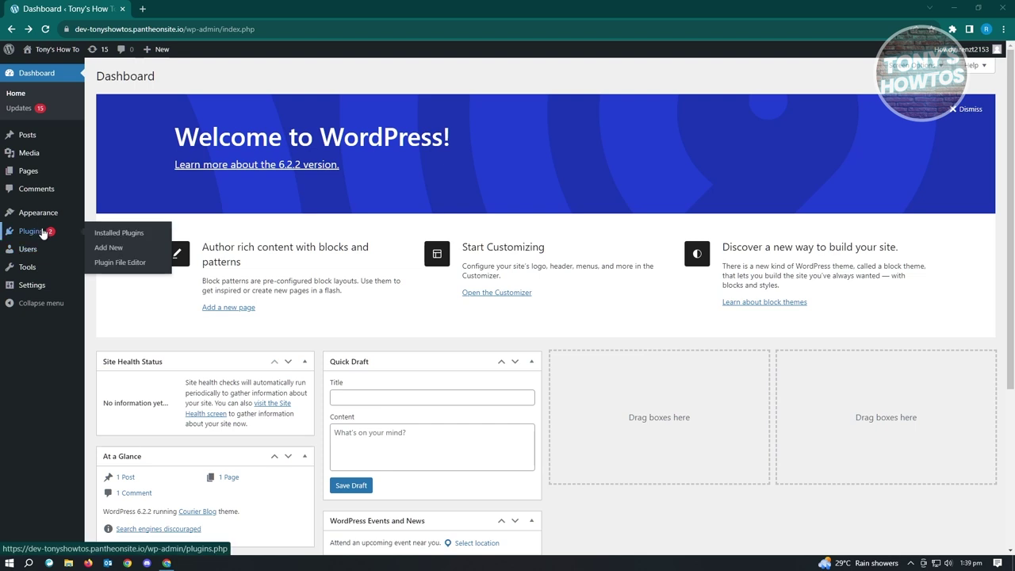
click(107, 253)
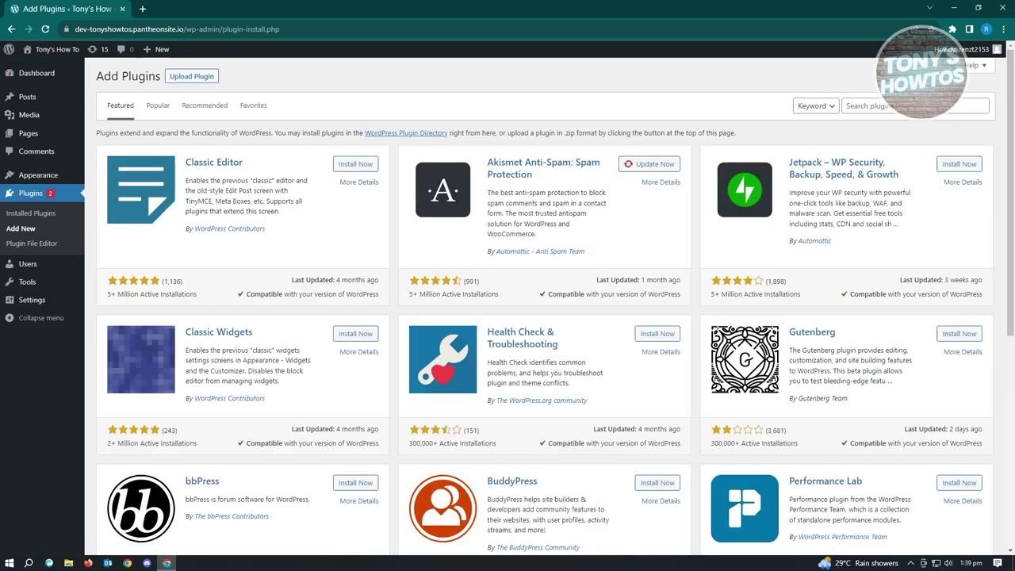
click(904, 103)
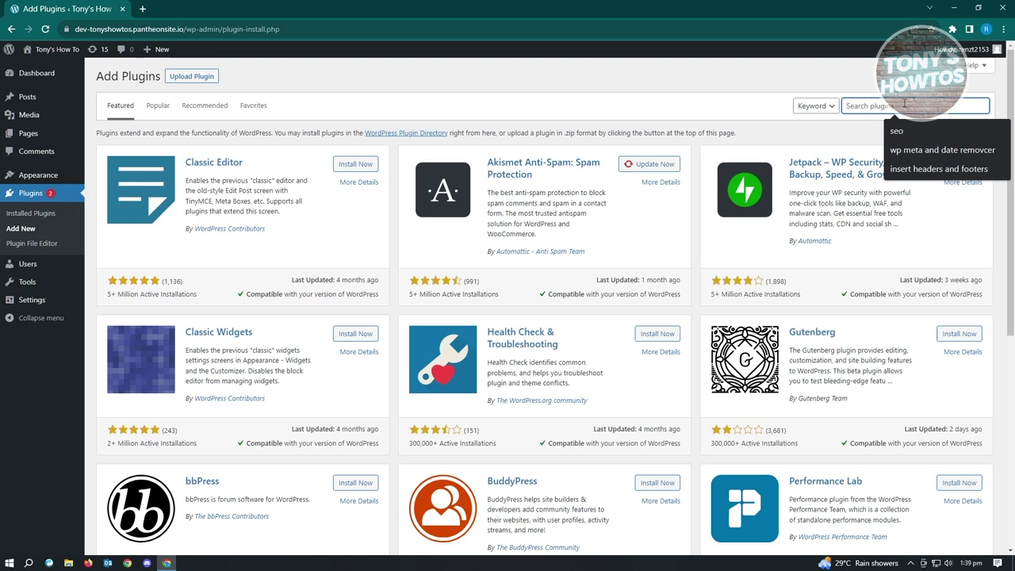
text(wp image zoom)
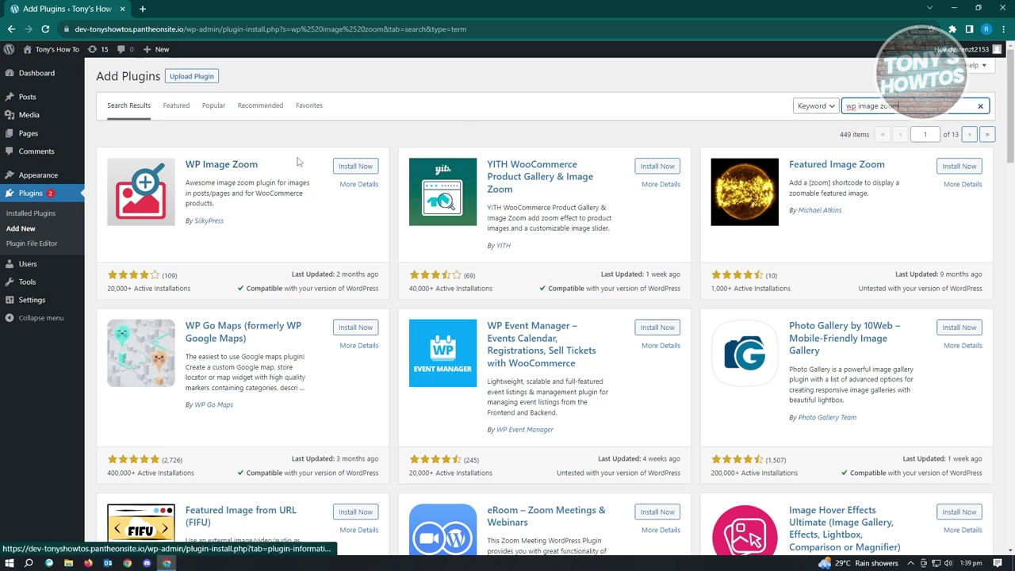
click(358, 167)
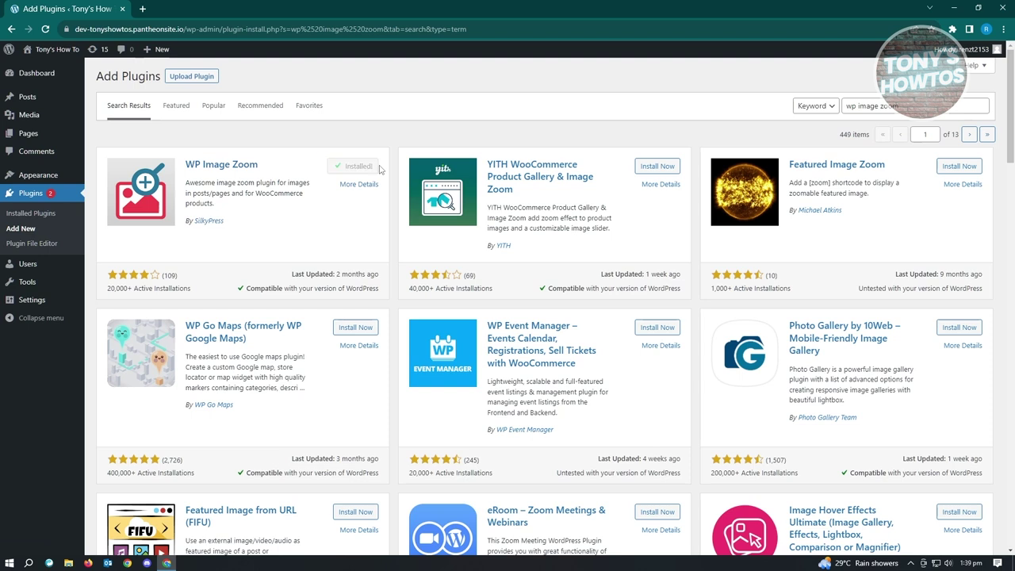
click(365, 169)
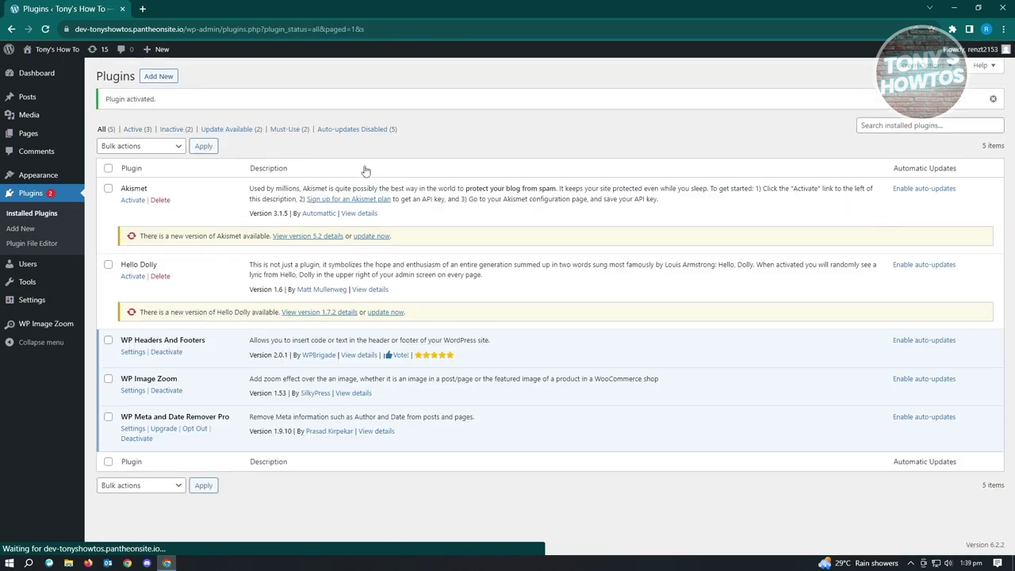
- Review WP Image Zoom's General Settings options, including zoom on WooCommerce products and mobile devices
click(46, 323)
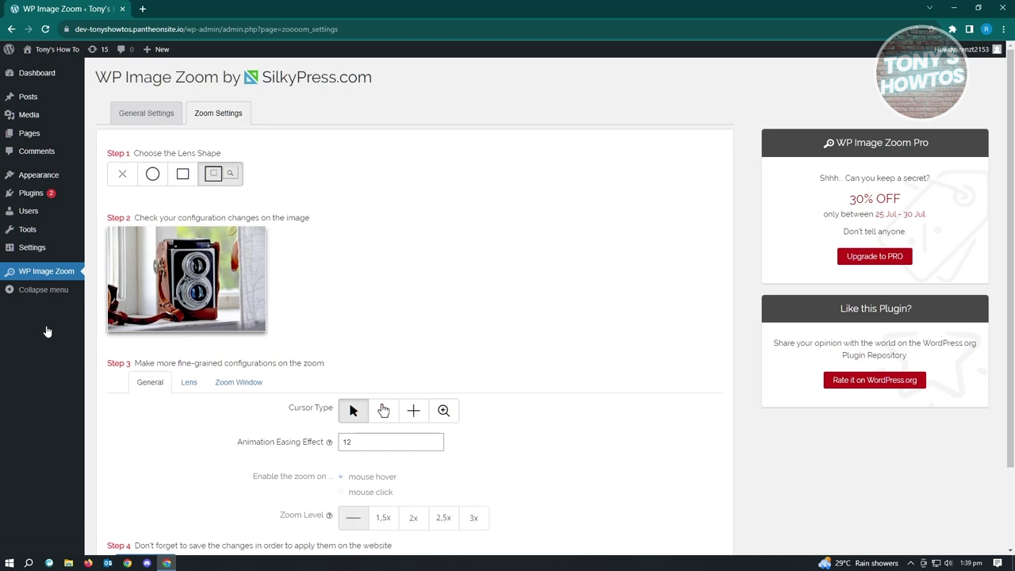
click(161, 111)
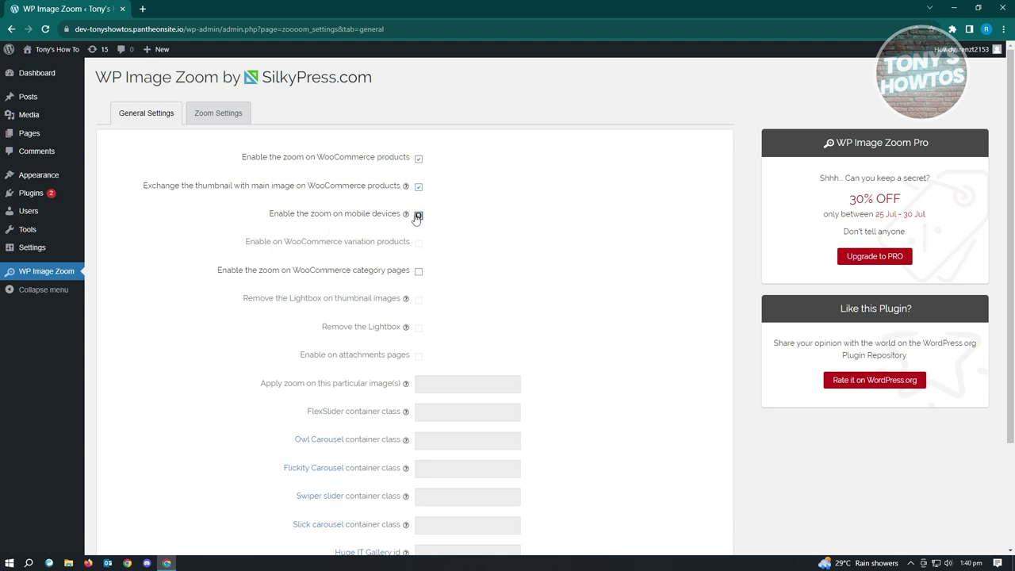
scroll(400, 273, down, 3)
drag(264, 254, 400, 259)
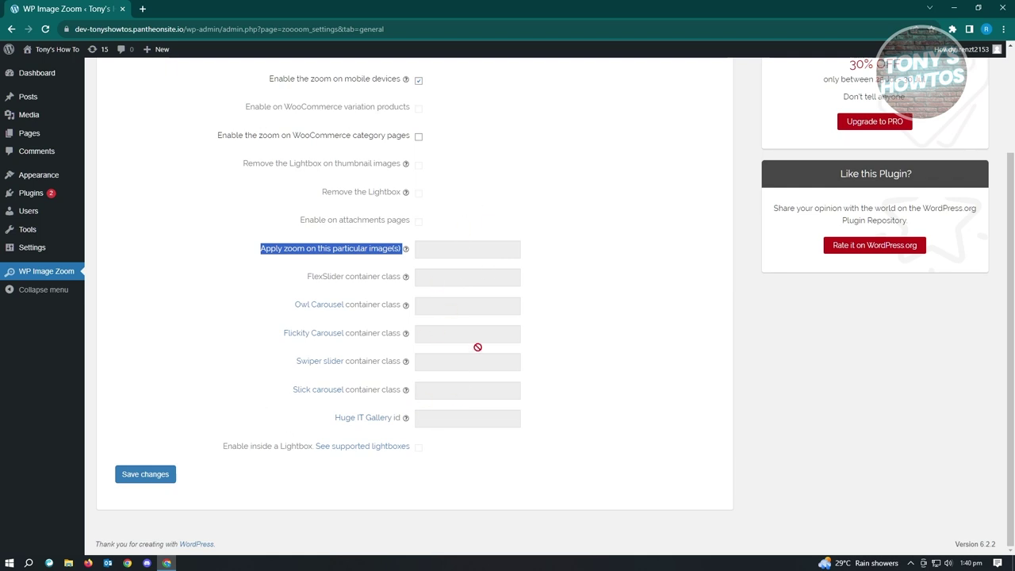
scroll(153, 332, up, 3)
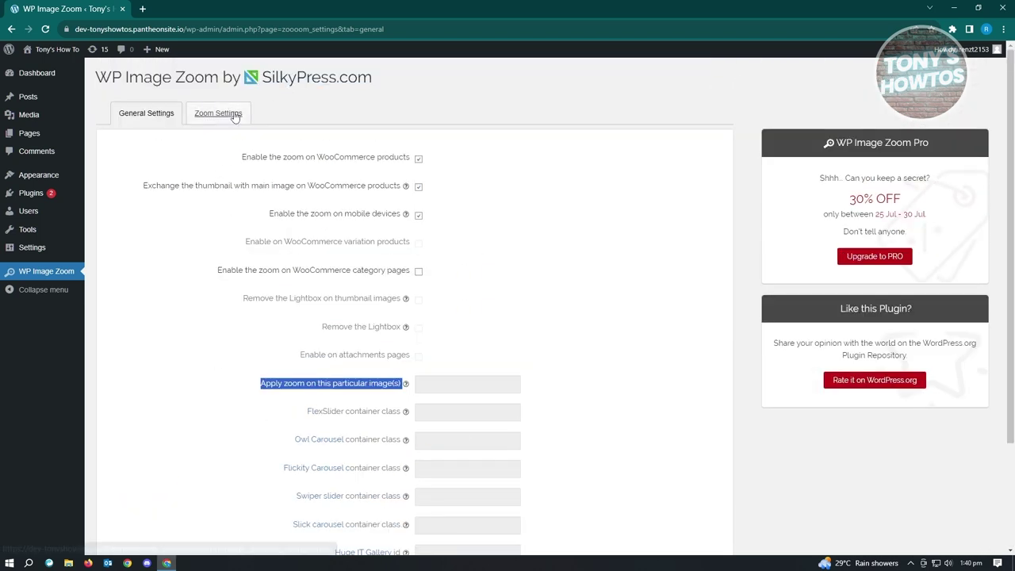
- On Zoom Settings, preview Square, Circle and No Lens, then choose the With Zoom Window lens
click(228, 109)
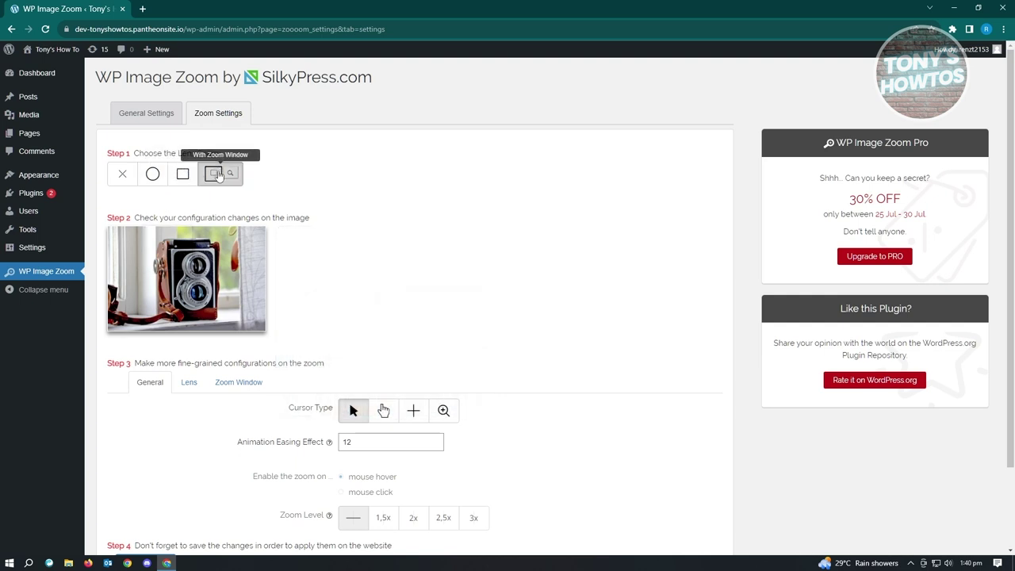
click(183, 176)
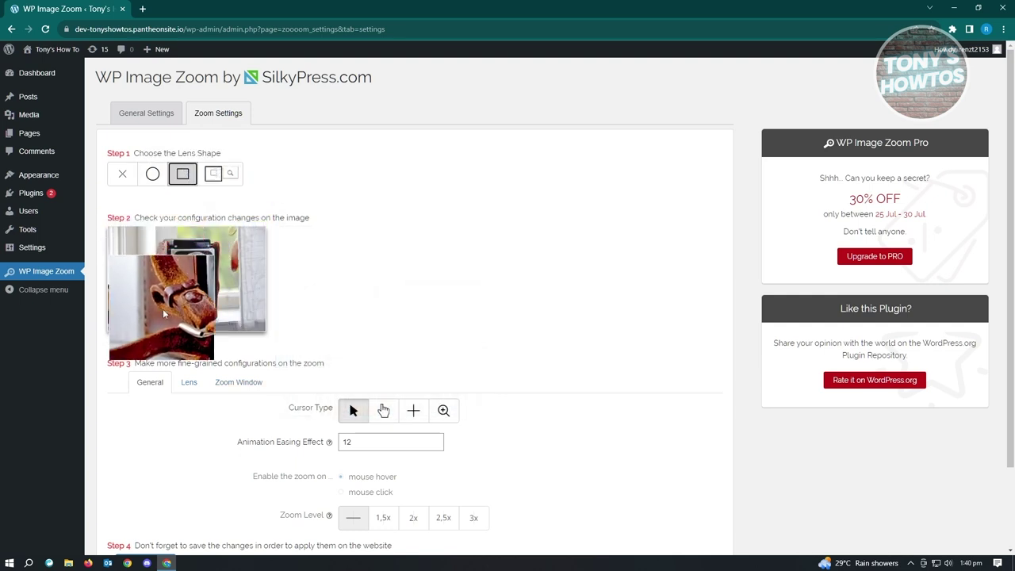
click(153, 175)
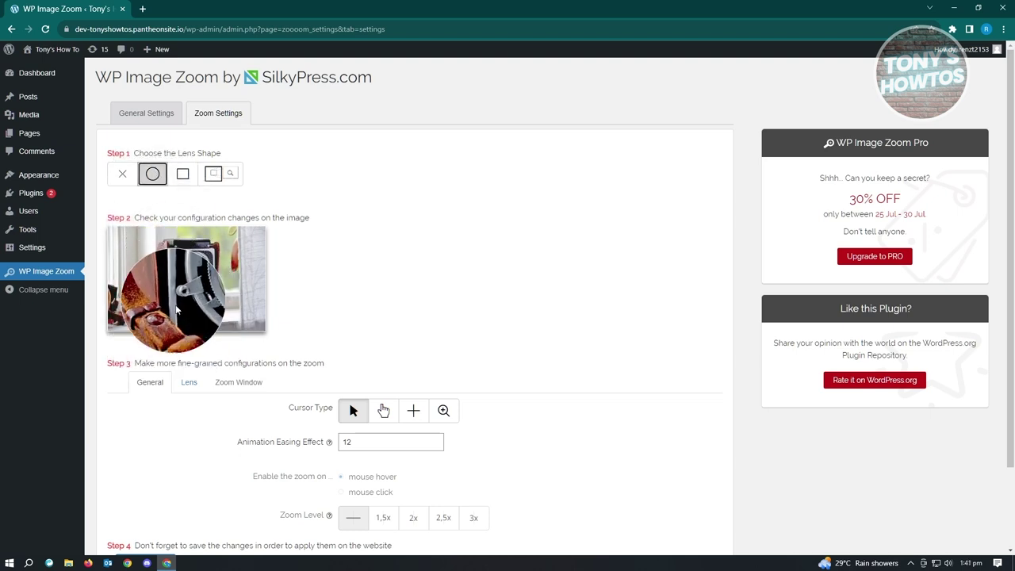
click(123, 174)
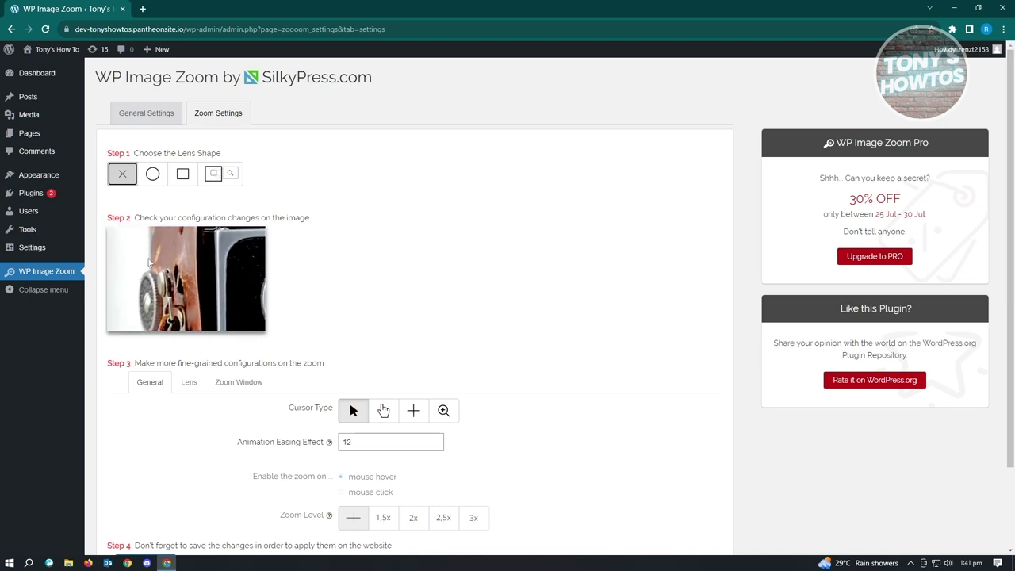
click(223, 178)
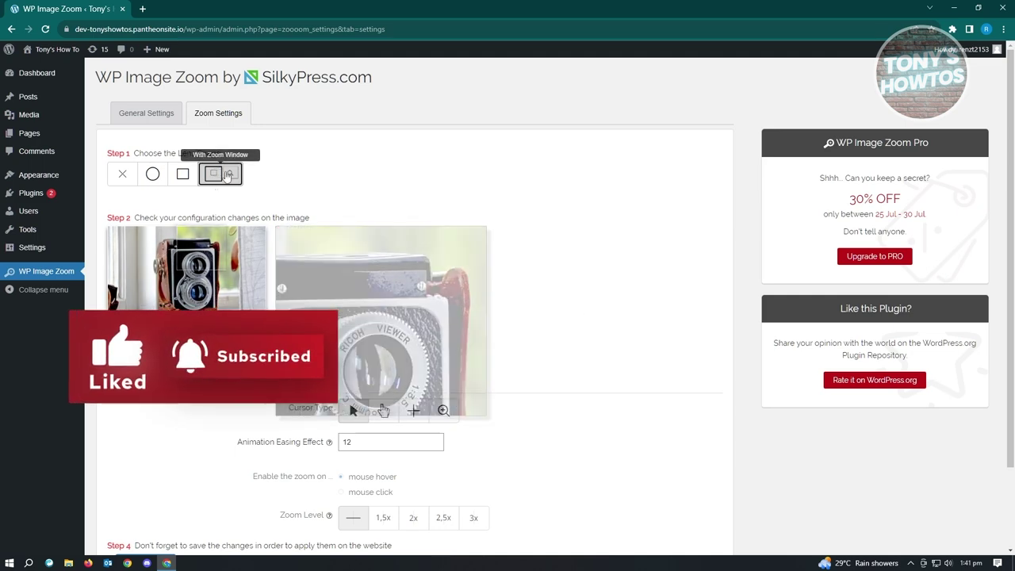
- Set the zoom cursor to the magnifier after briefly trying the hand cursor
scroll(553, 280, down, 2)
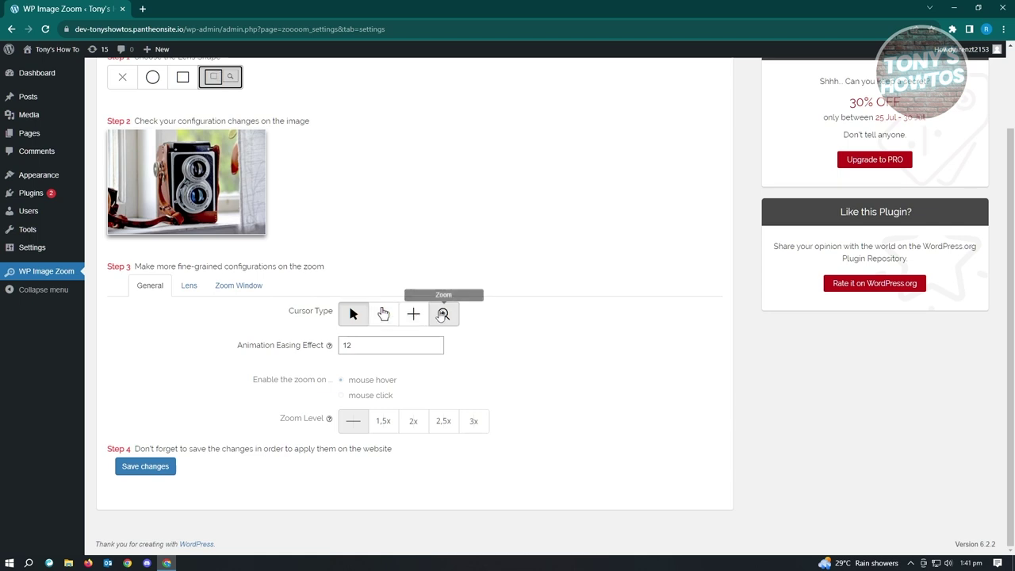
click(443, 314)
mouse_move(230, 184)
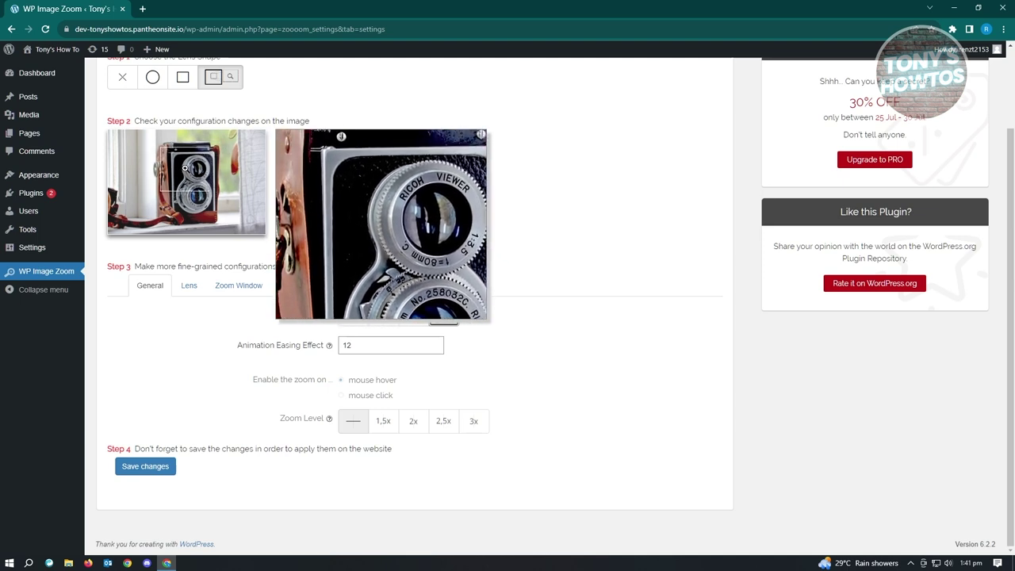
click(384, 315)
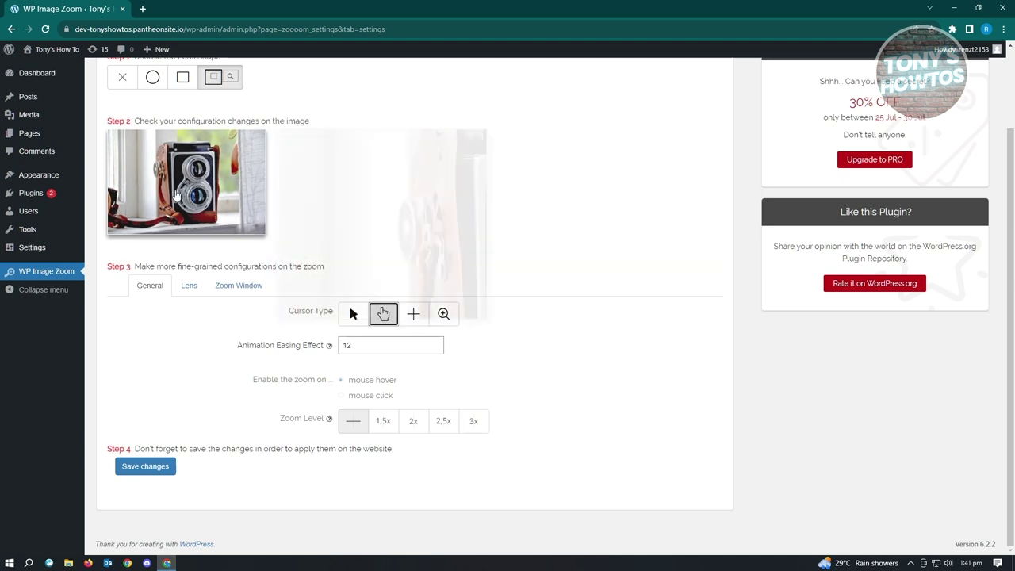
click(443, 314)
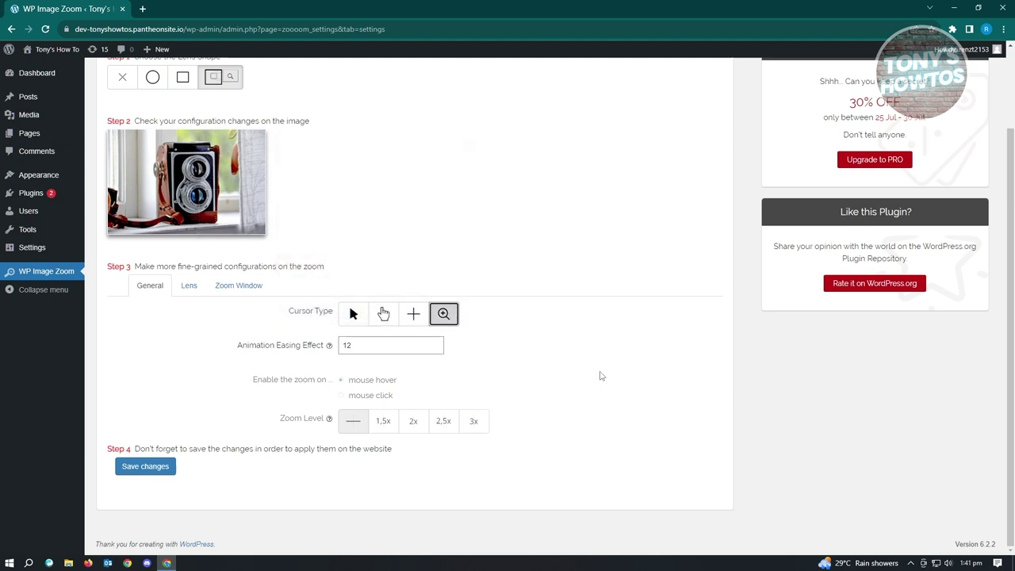
- Keep animation easing at 12, set the zoom level to 1.5x, and save the settings
click(329, 351)
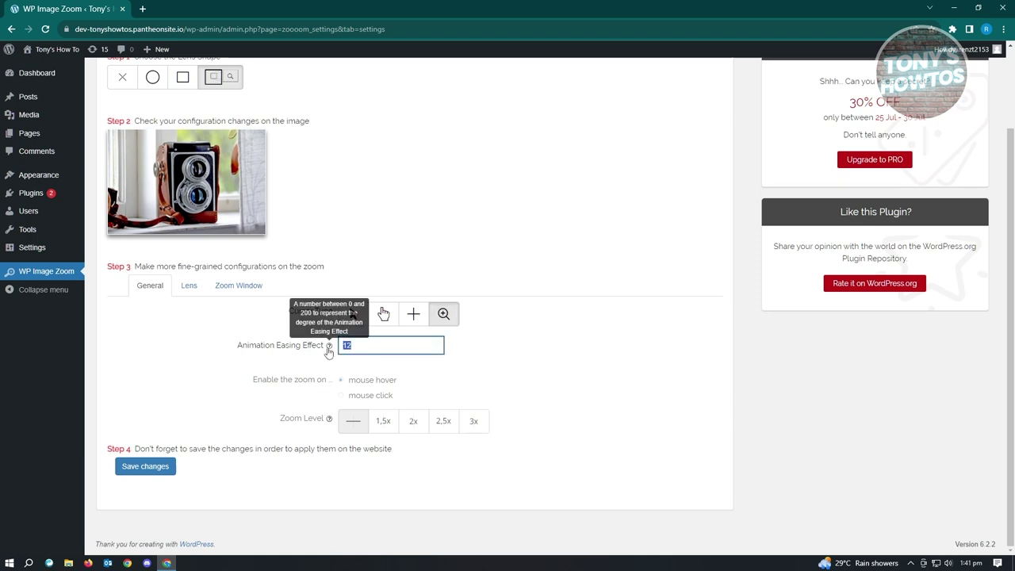
text(5)
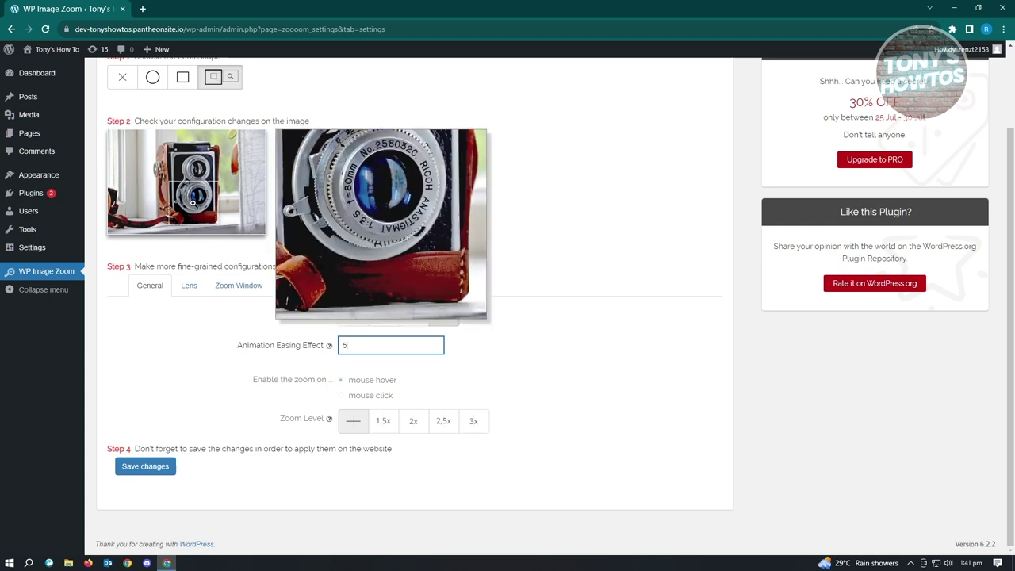
click(325, 351)
text(12)
click(312, 418)
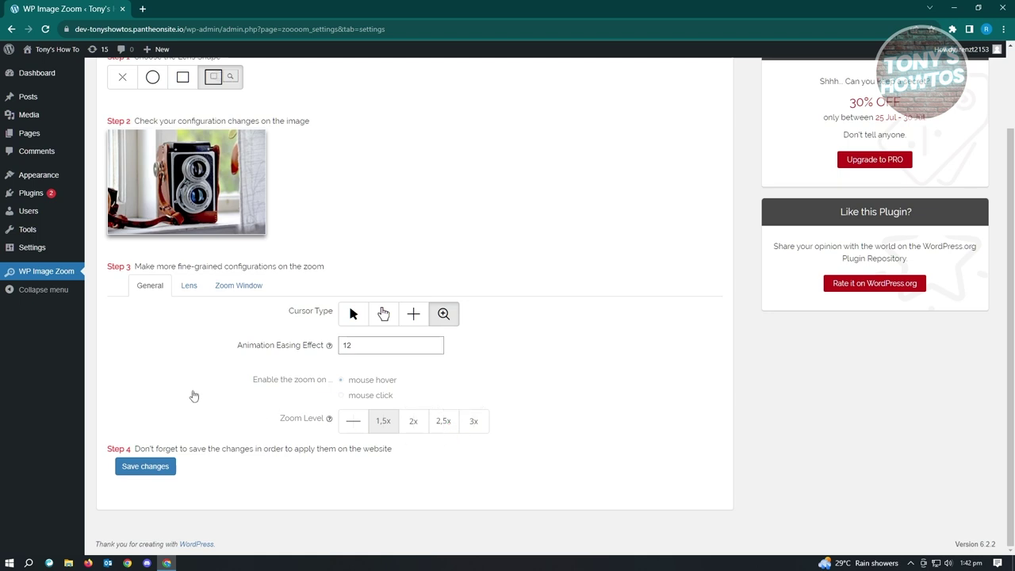
scroll(183, 403, up, 2)
scroll(186, 406, down, 2)
click(156, 468)
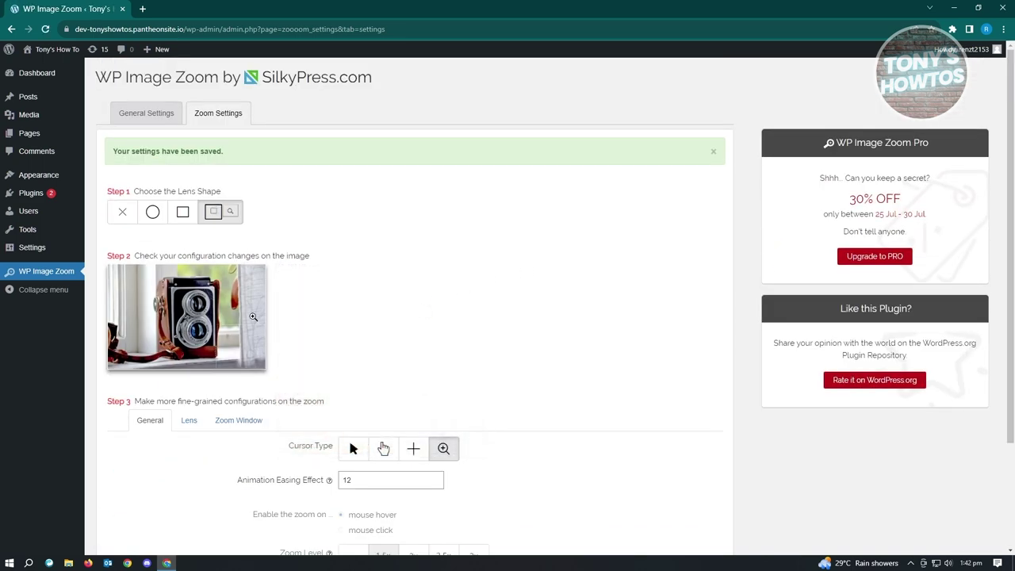
mouse_move(198, 313)
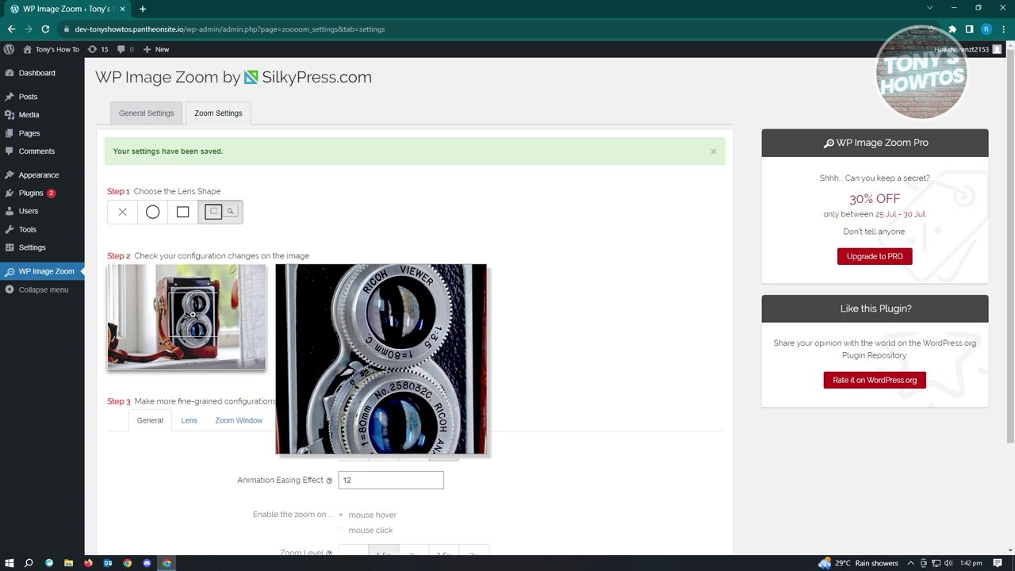
- Apply the 'with Zoom' style to the image in the Hello world! post
mouse_move(38, 91)
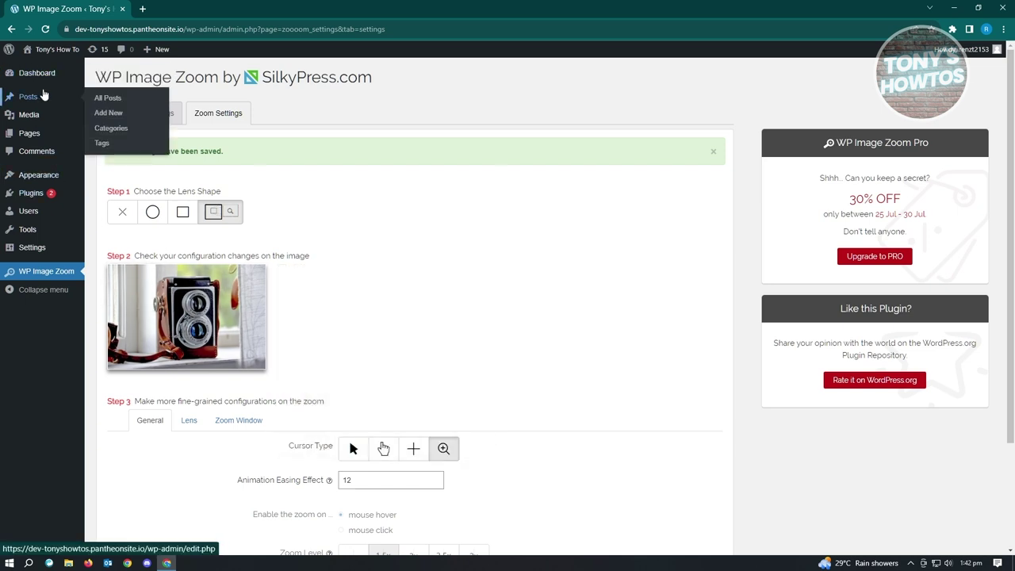
click(33, 98)
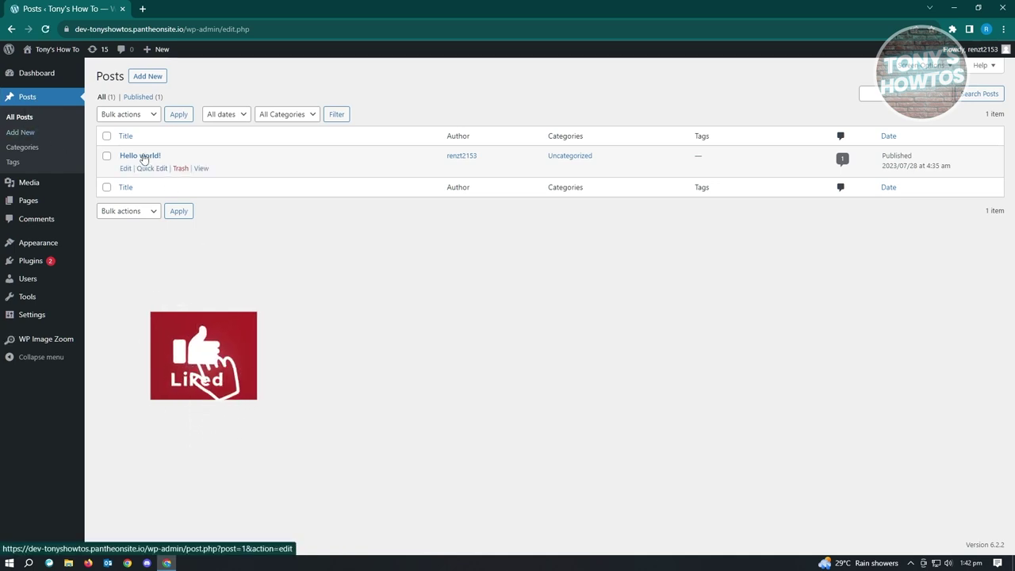
click(143, 157)
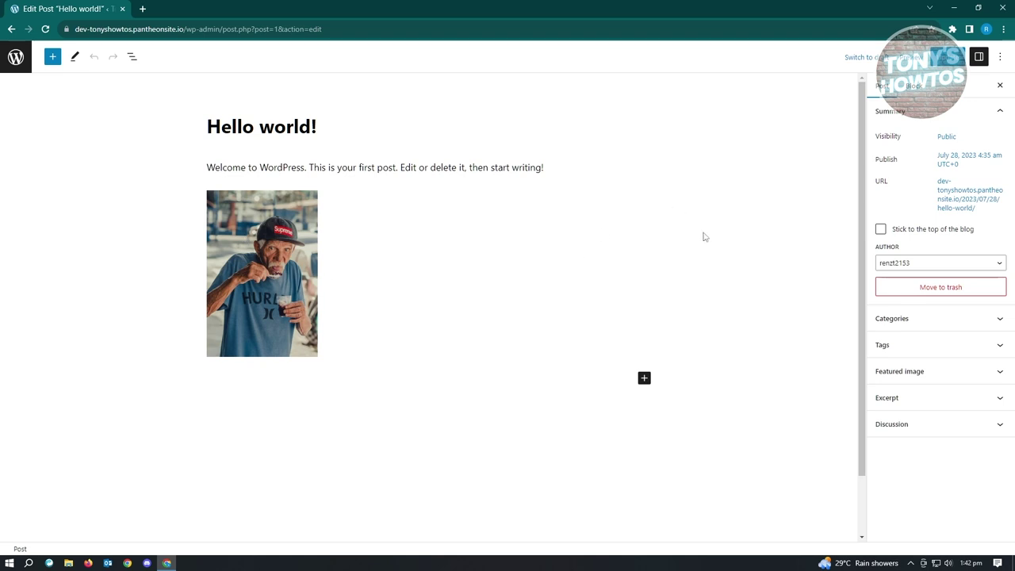
click(241, 262)
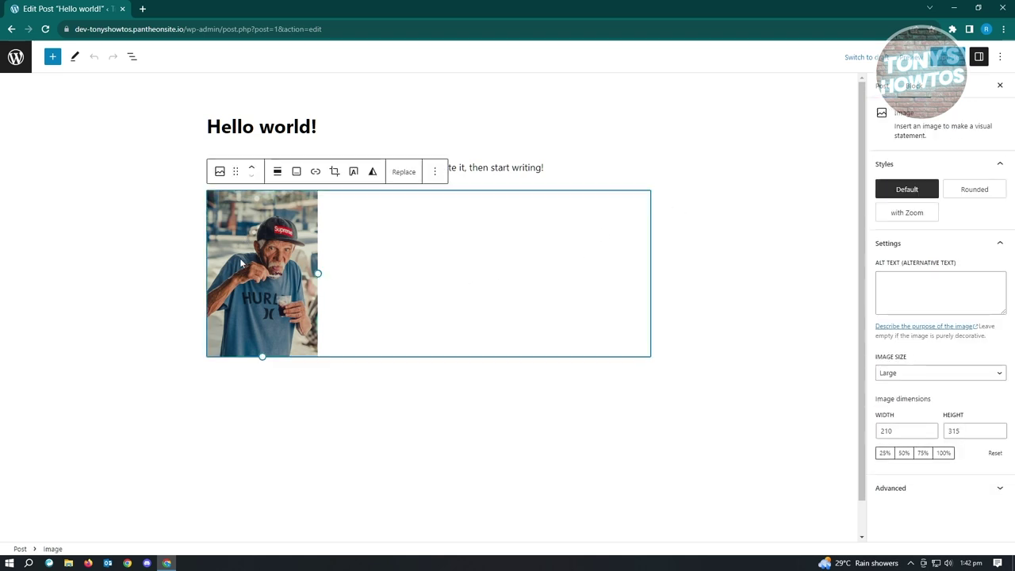
click(737, 247)
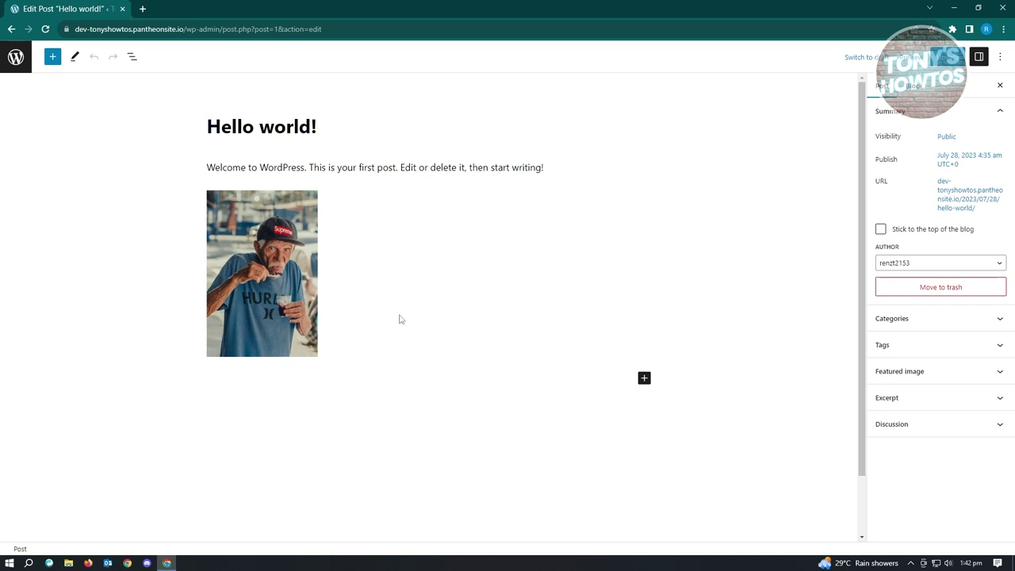
click(279, 280)
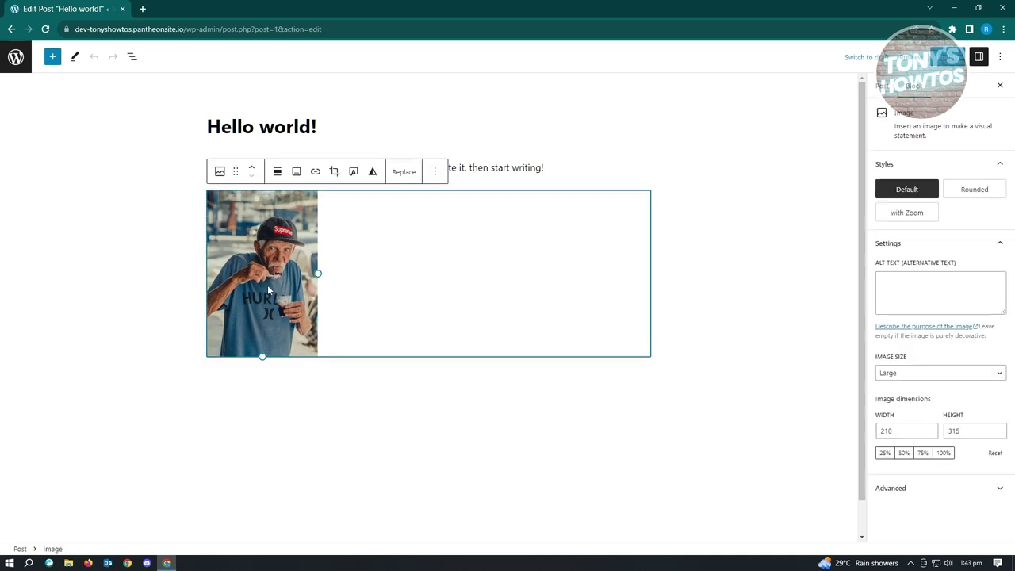
click(341, 425)
click(285, 241)
click(918, 218)
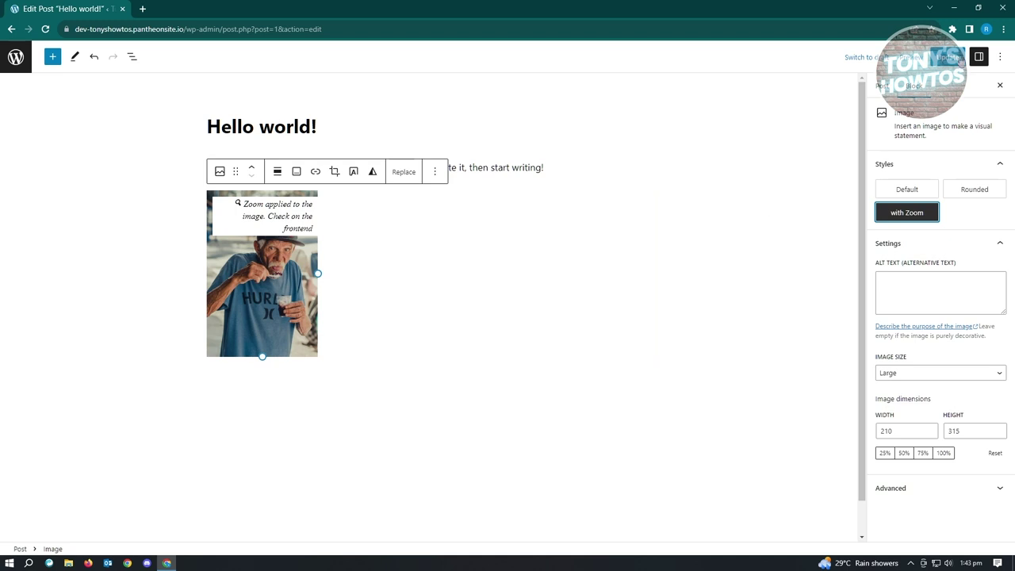
- Update the post and preview it in a new tab
click(951, 58)
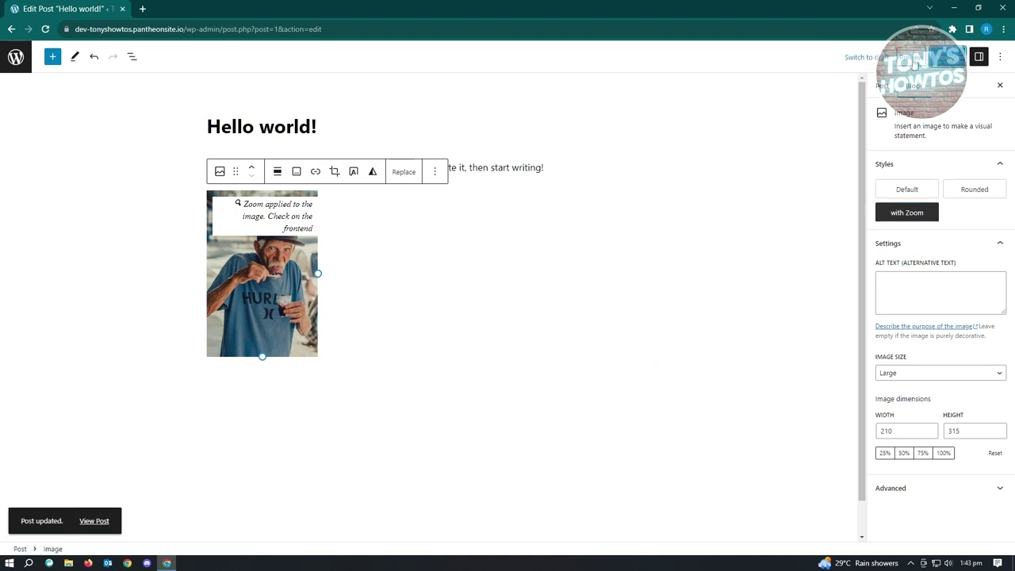
right_click(913, 64)
click(773, 101)
click(912, 60)
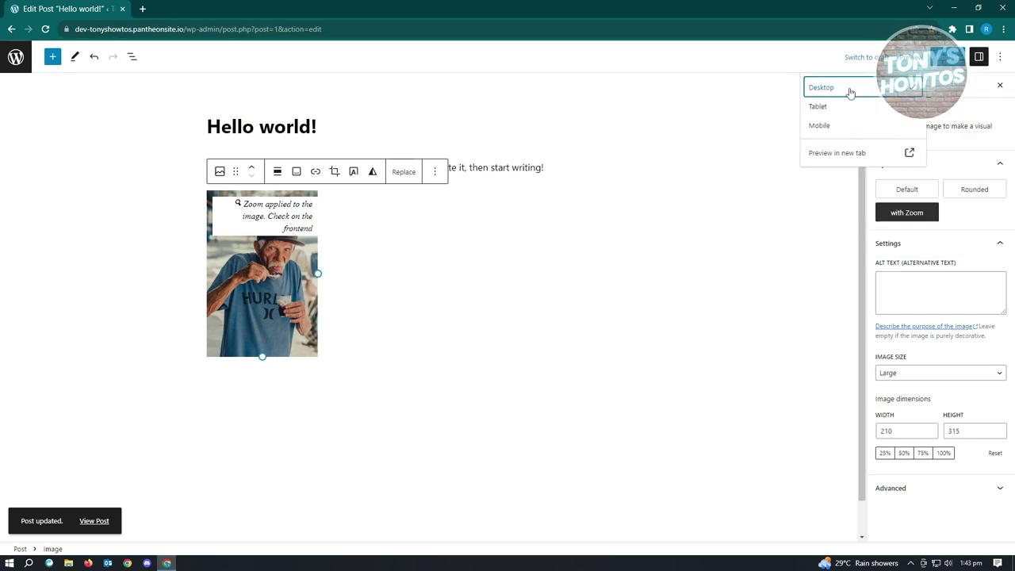
click(855, 153)
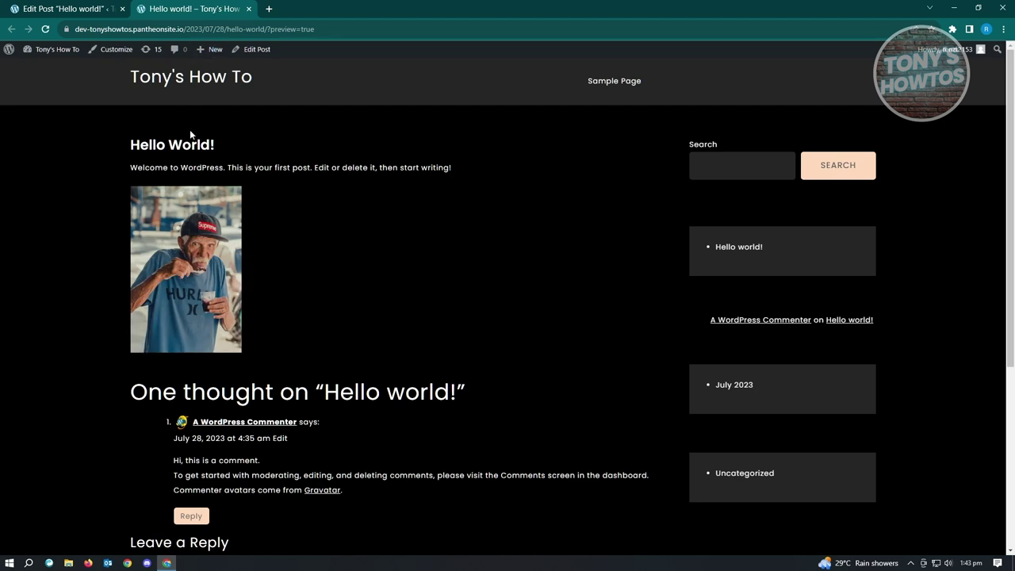
mouse_move(198, 218)
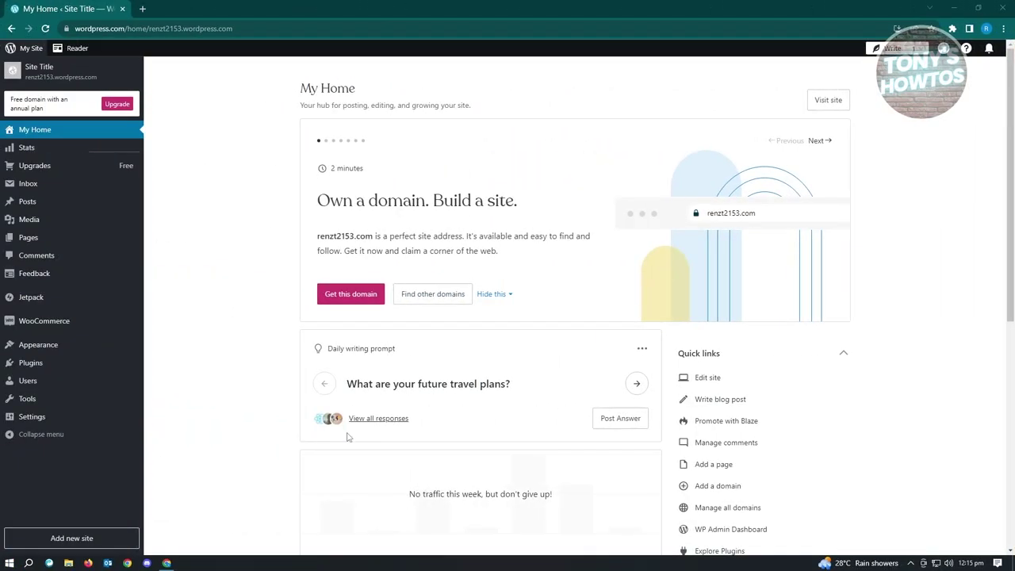
- Open the Hello World! post from Posts and select its welcome paragraph
click(72, 208)
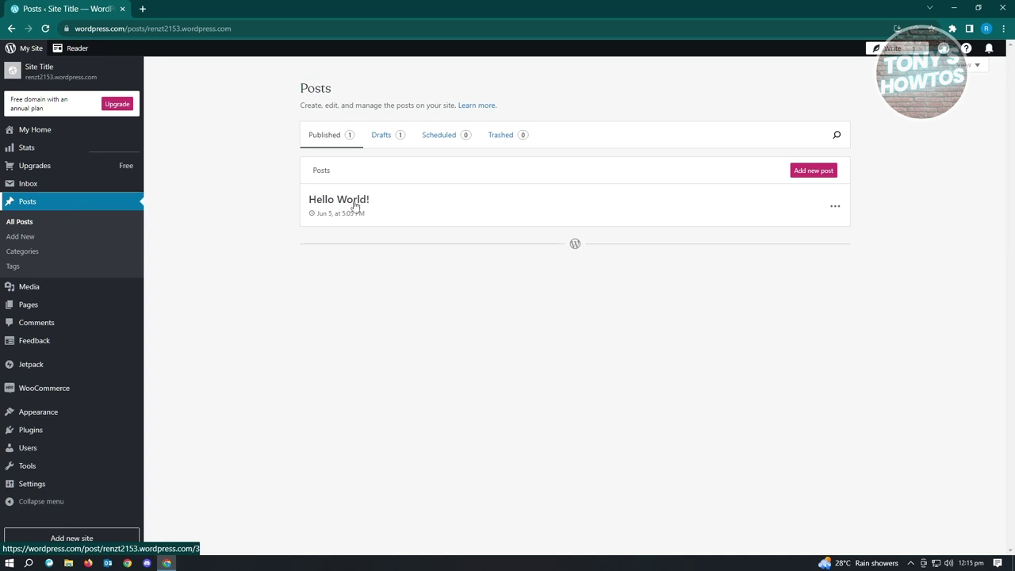
click(470, 207)
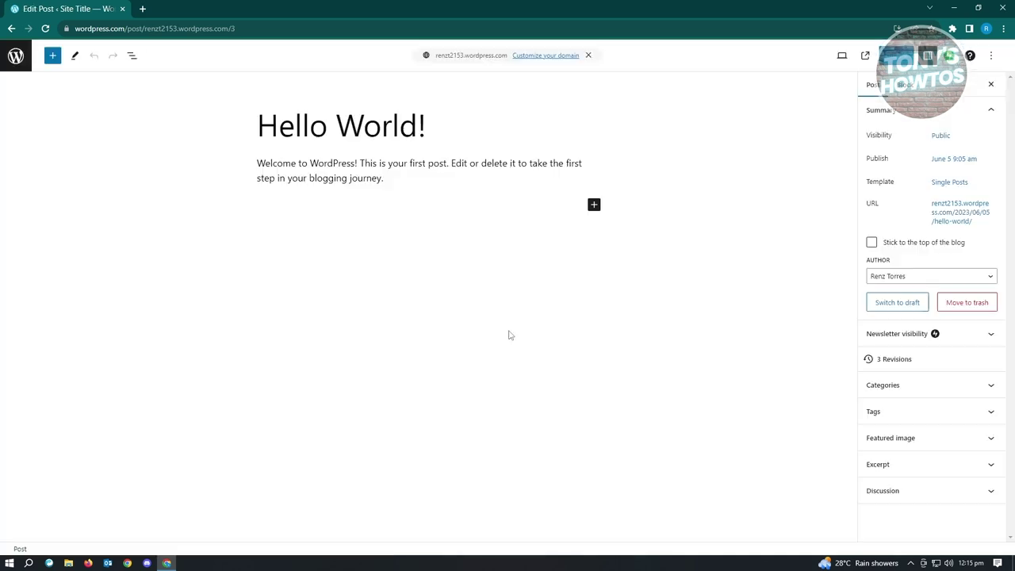
click(403, 179)
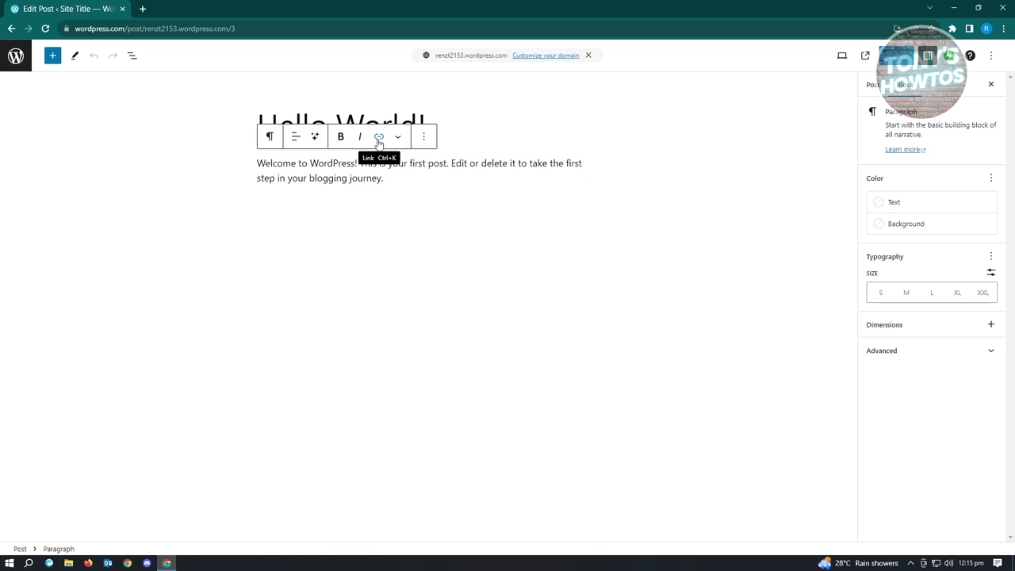
- Add a link to the site's Contact page at the end of the paragraph
click(379, 139)
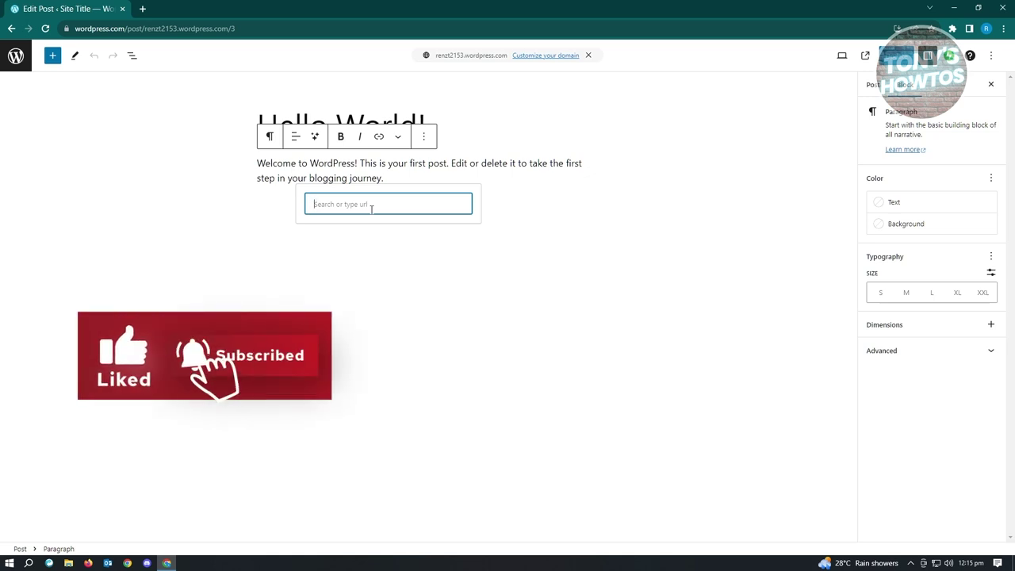
text(c)
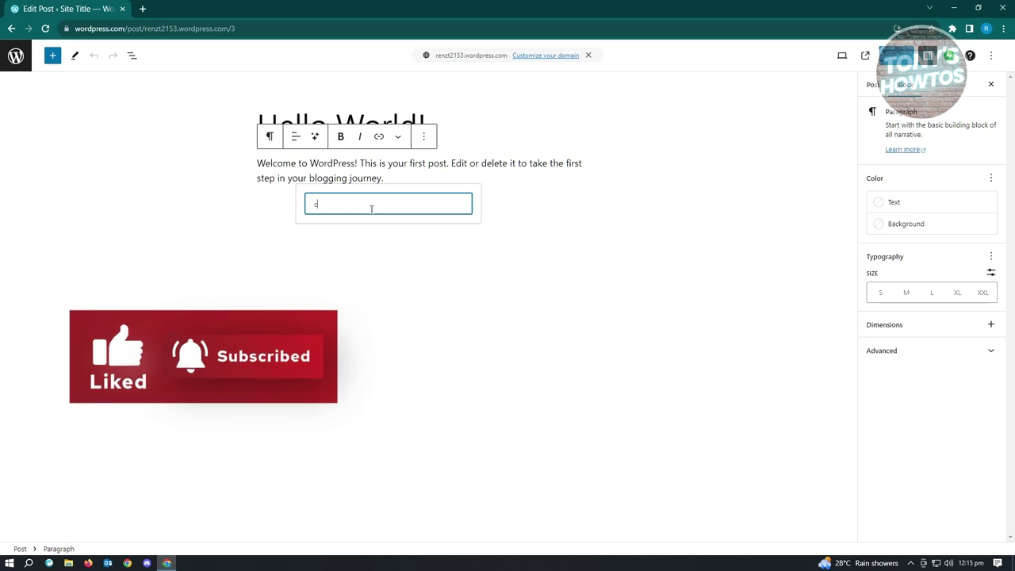
text(ontact)
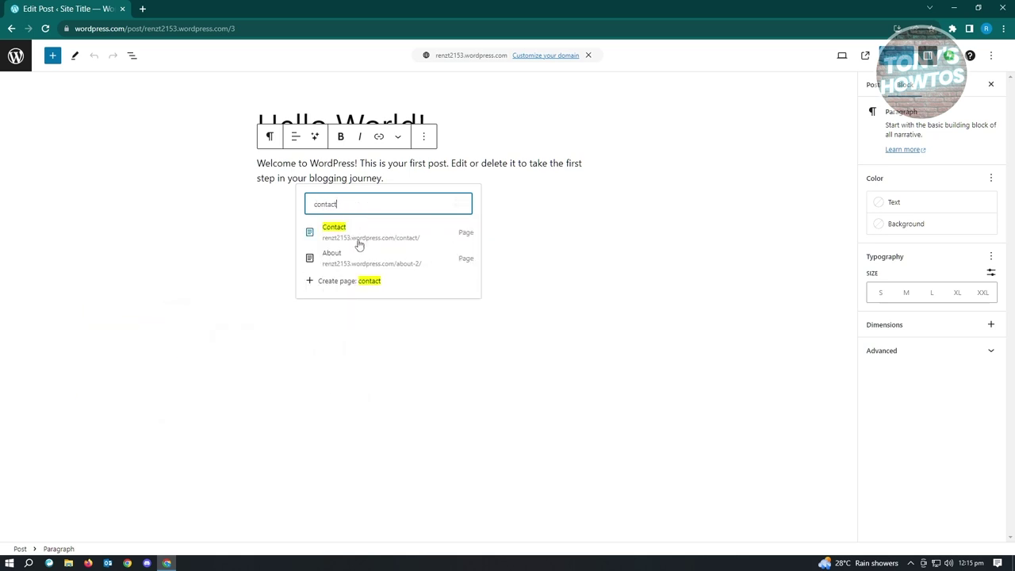
click(349, 233)
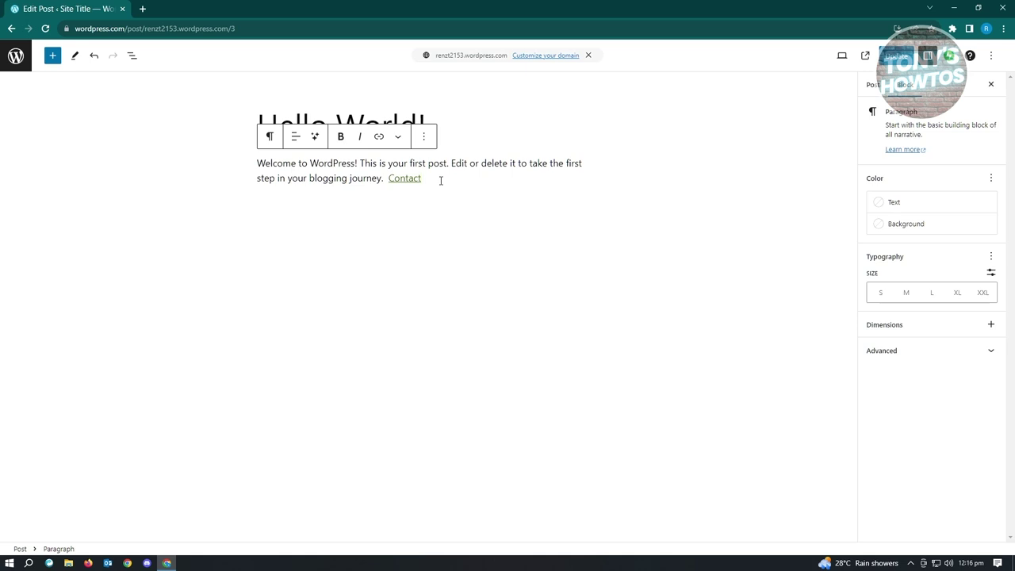
key(Right)
- Add a google.com link after it and change its link text to 'google'
click(379, 136)
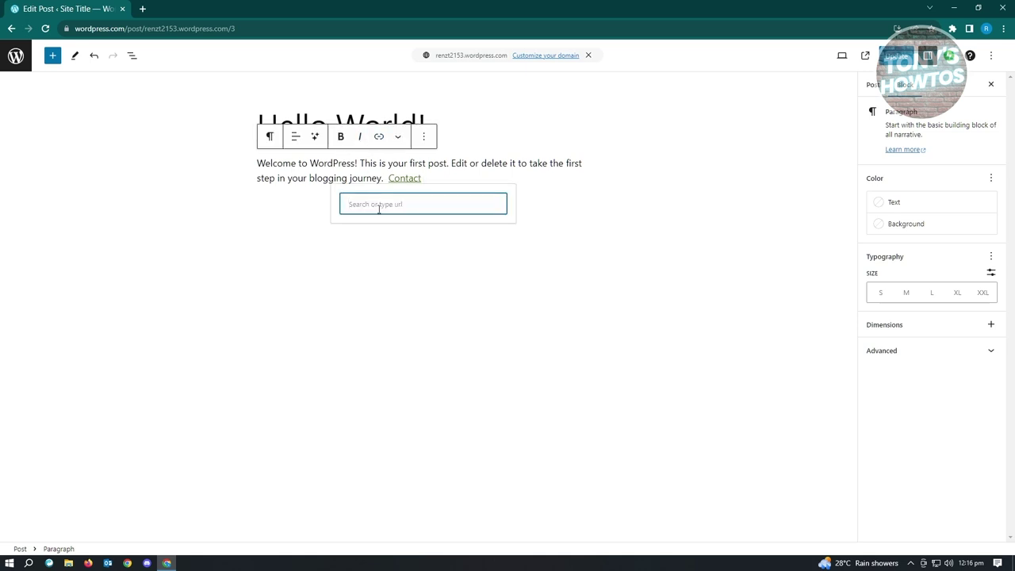
text(google.com)
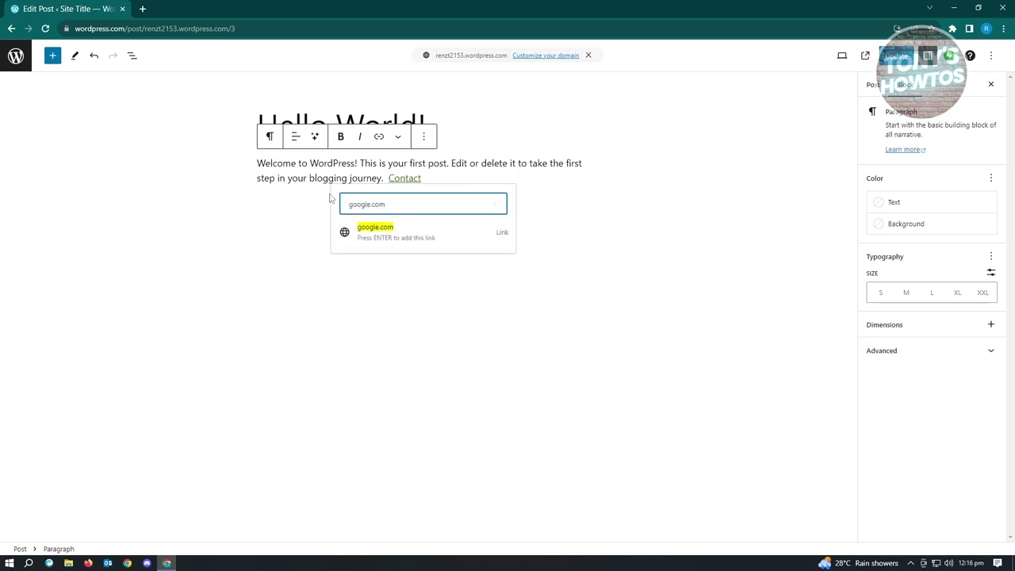
click(446, 238)
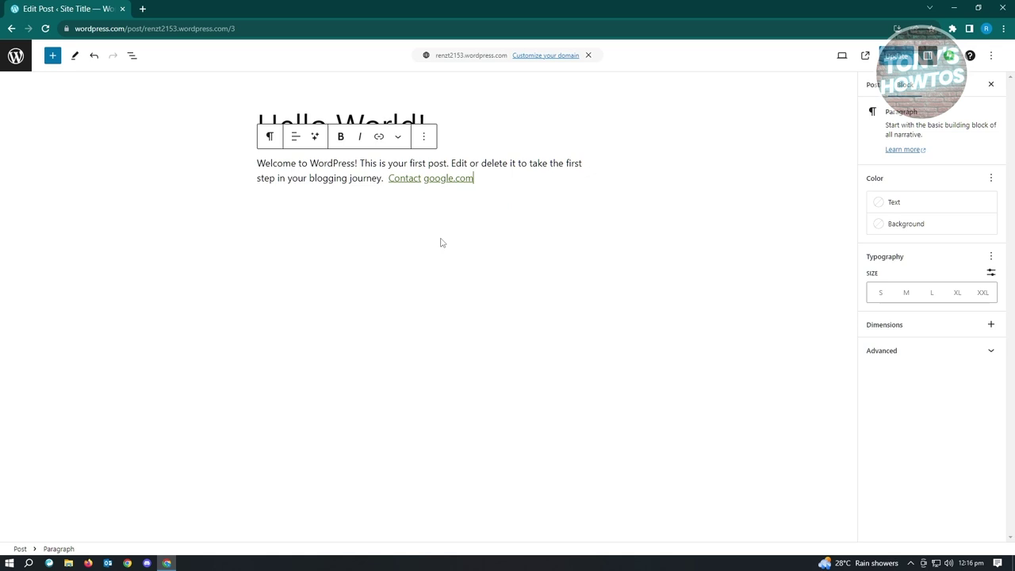
click(464, 178)
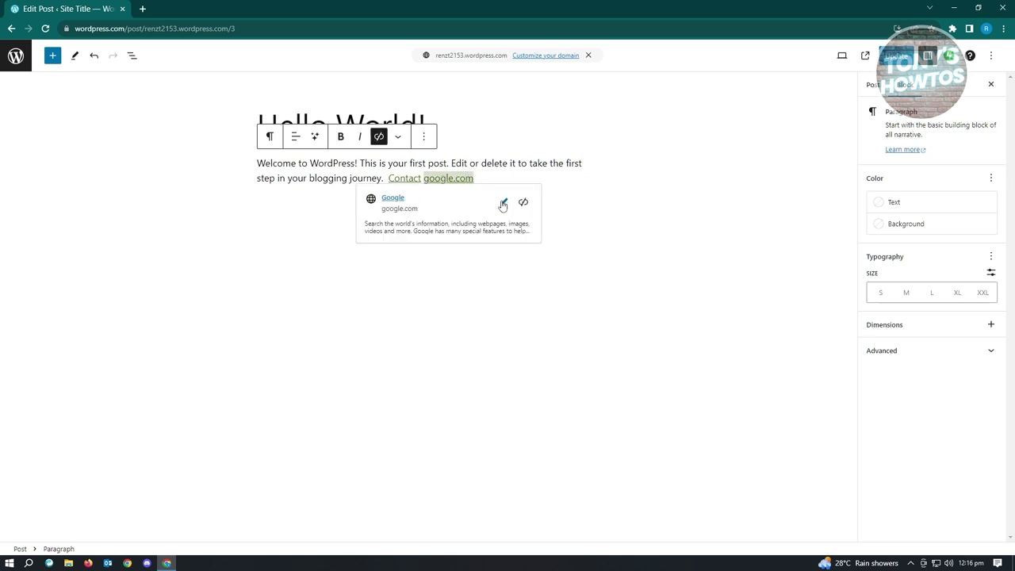
click(503, 204)
drag(414, 215, 395, 217)
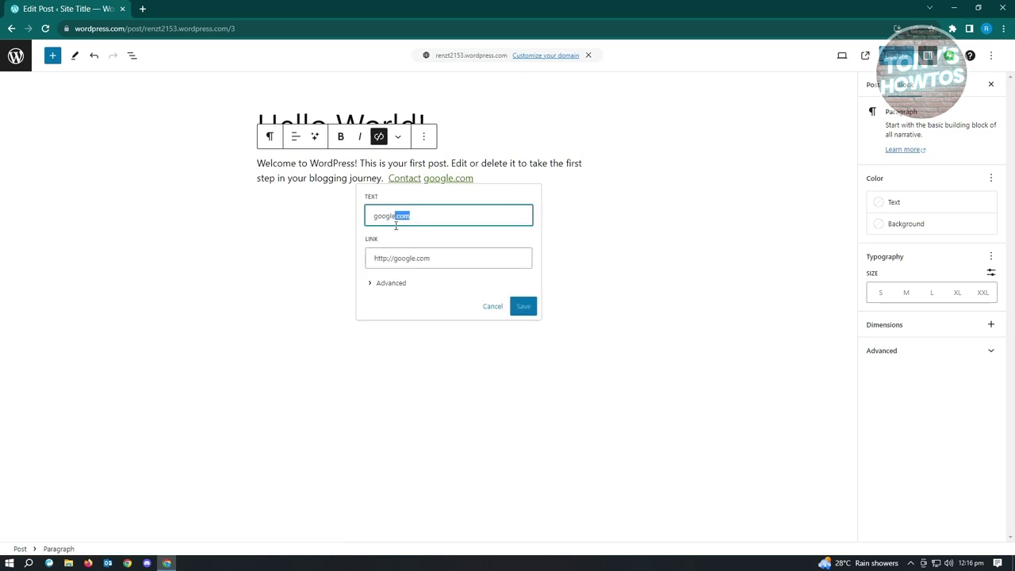
key(BackSpace)
click(523, 307)
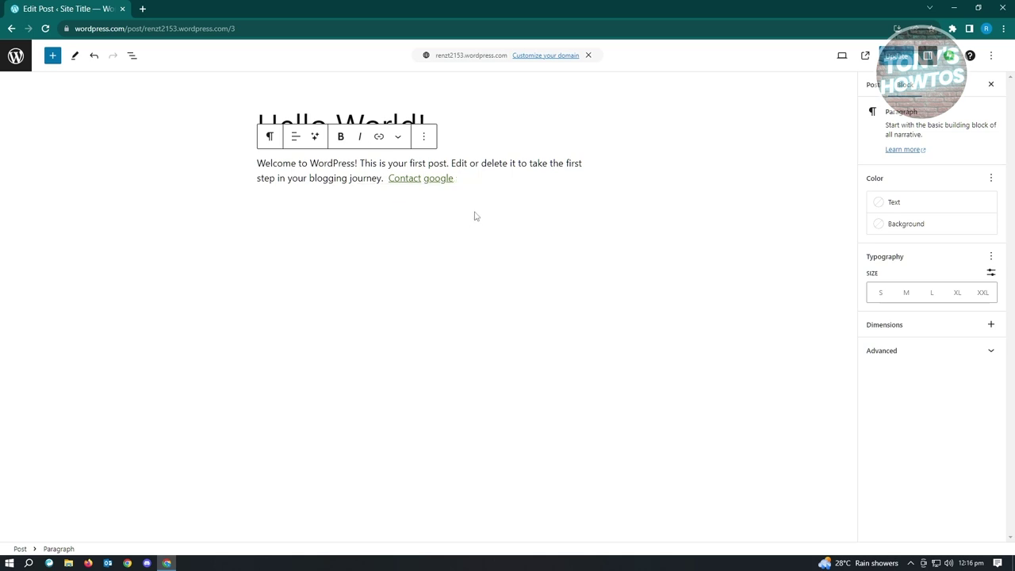
click(407, 178)
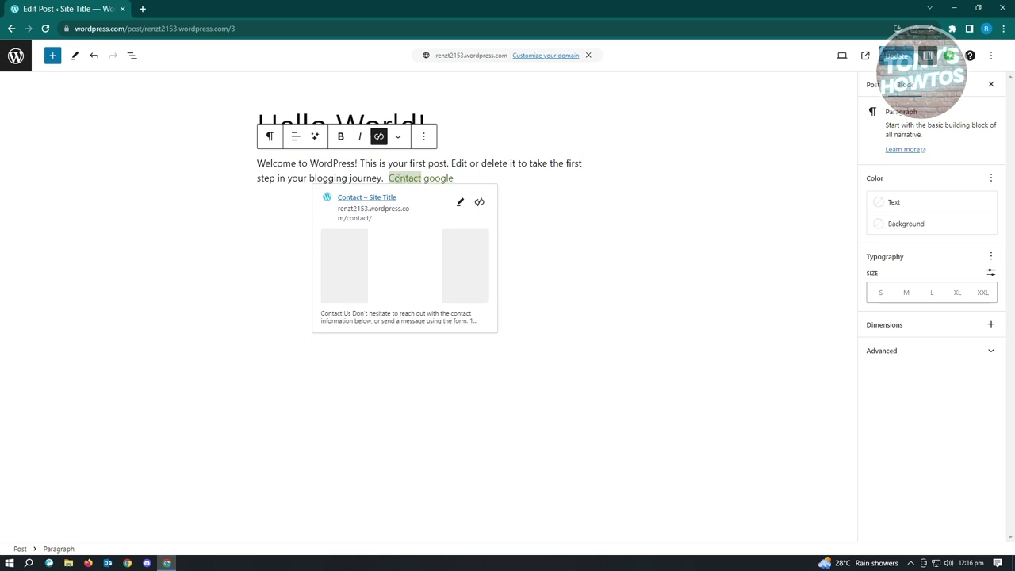
- Set the Contact link to open in a new tab and update the post
click(458, 204)
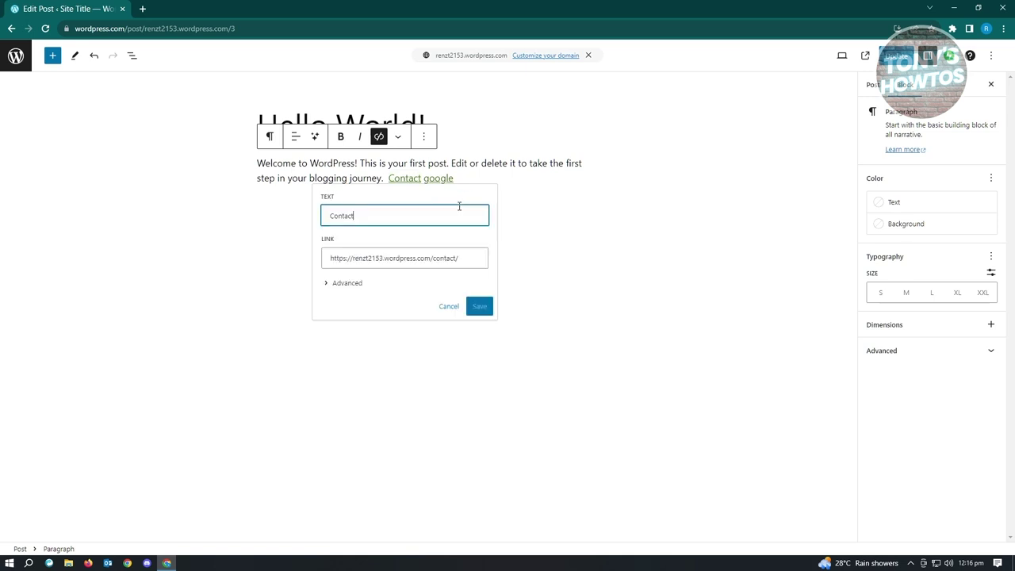
drag(364, 214, 315, 221)
click(412, 212)
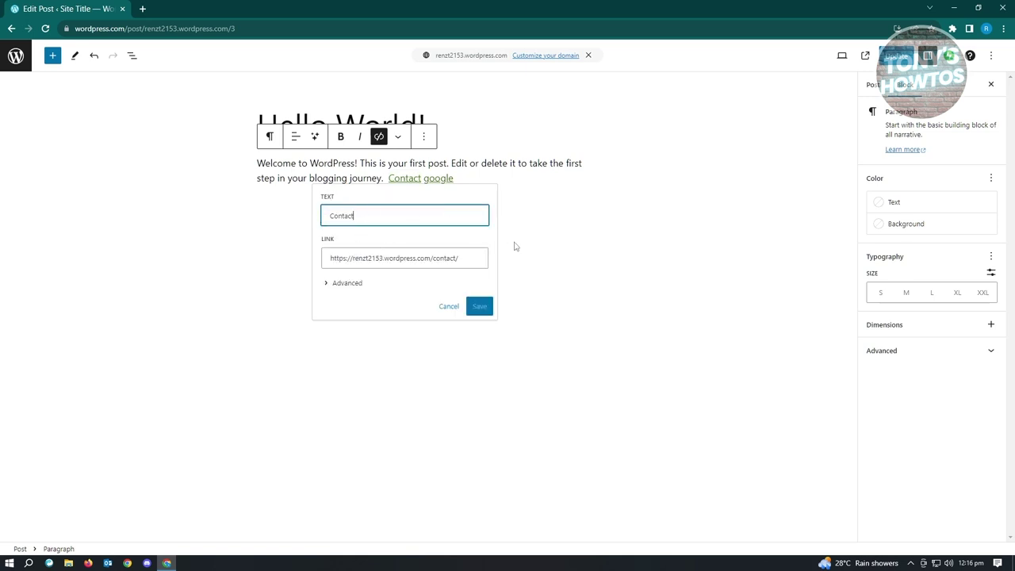
click(341, 283)
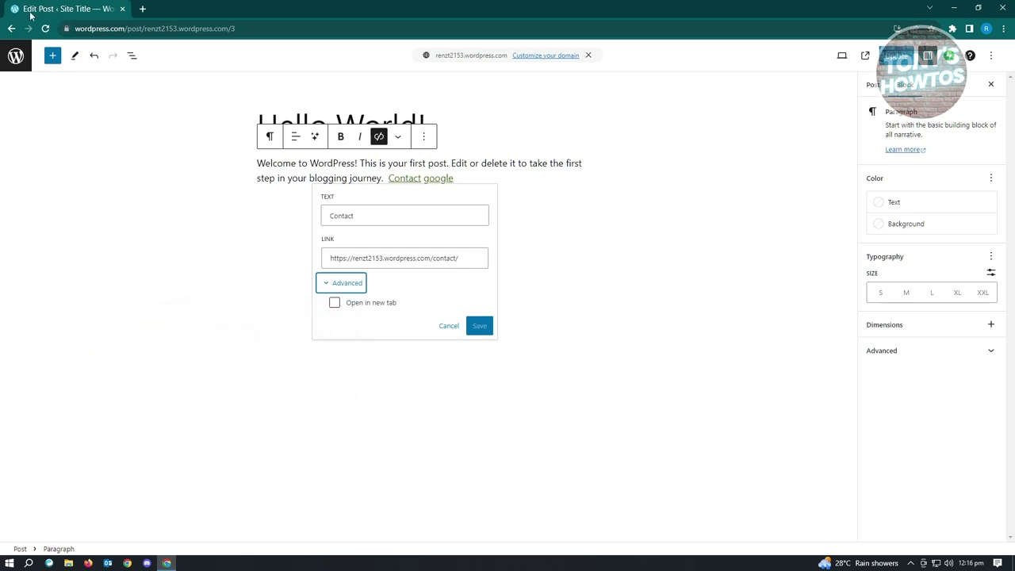
click(335, 303)
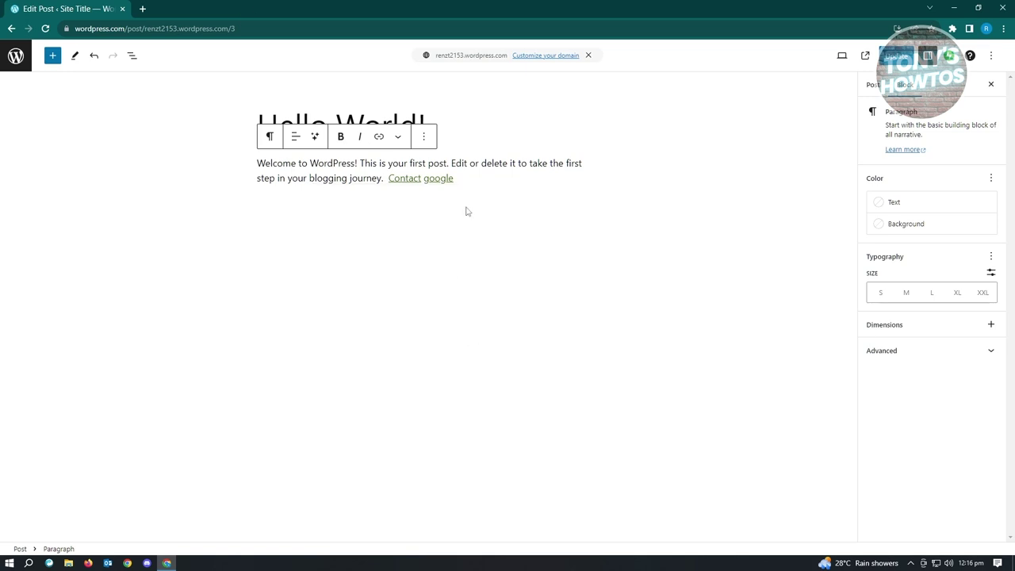
click(888, 62)
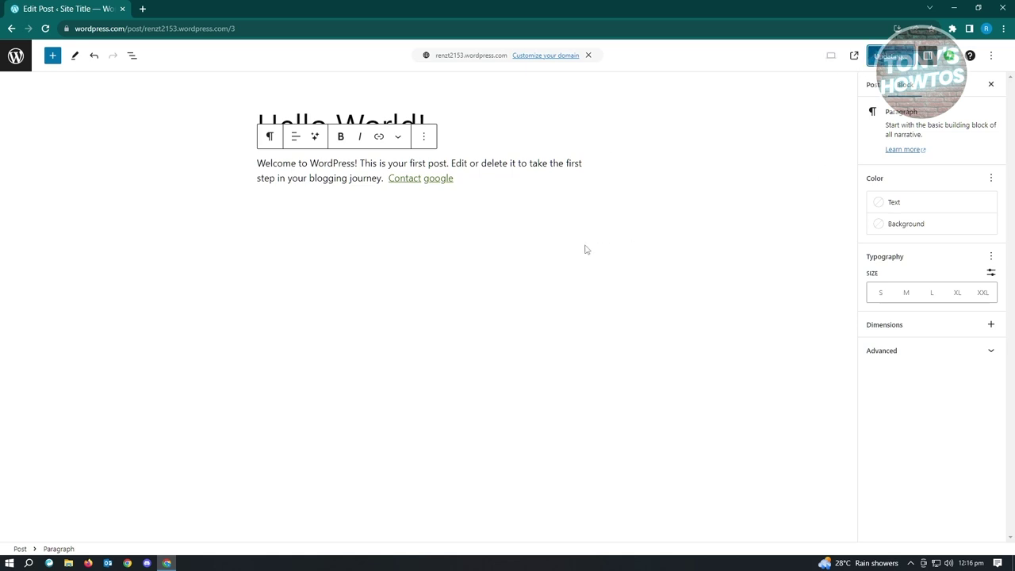
- On the live Hello World post, test the Contact and google links
click(858, 57)
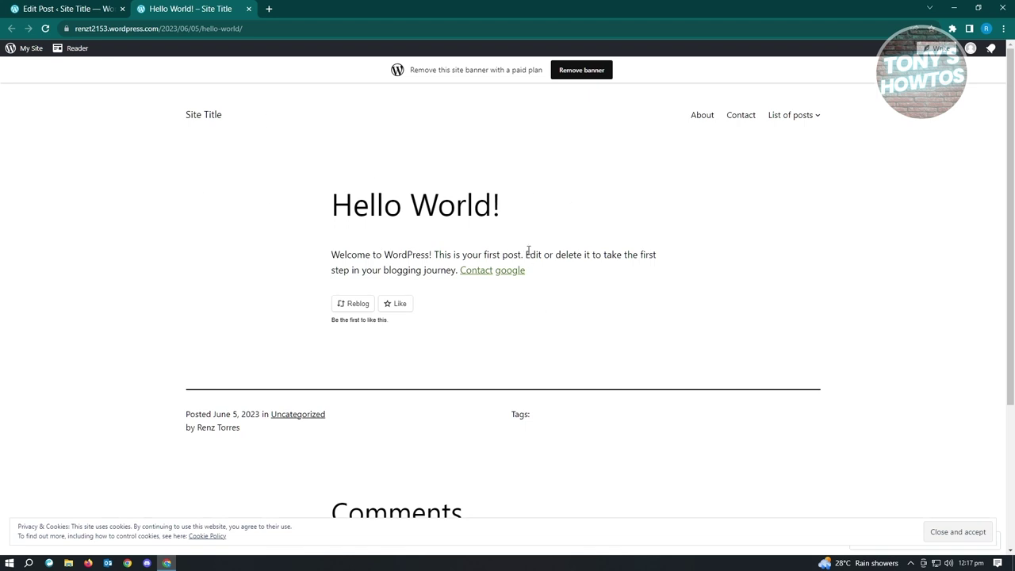
click(478, 273)
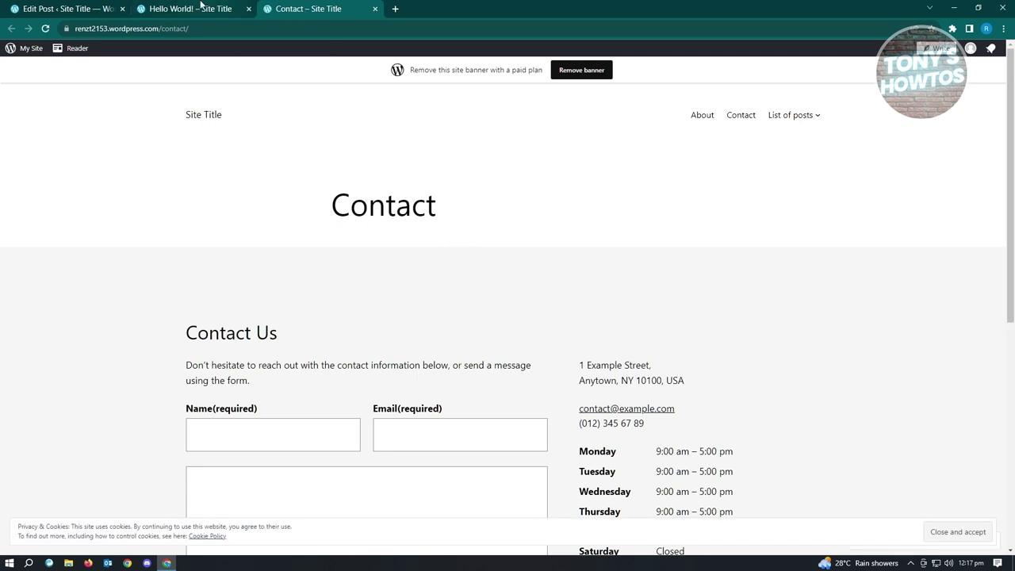
click(202, 7)
click(513, 273)
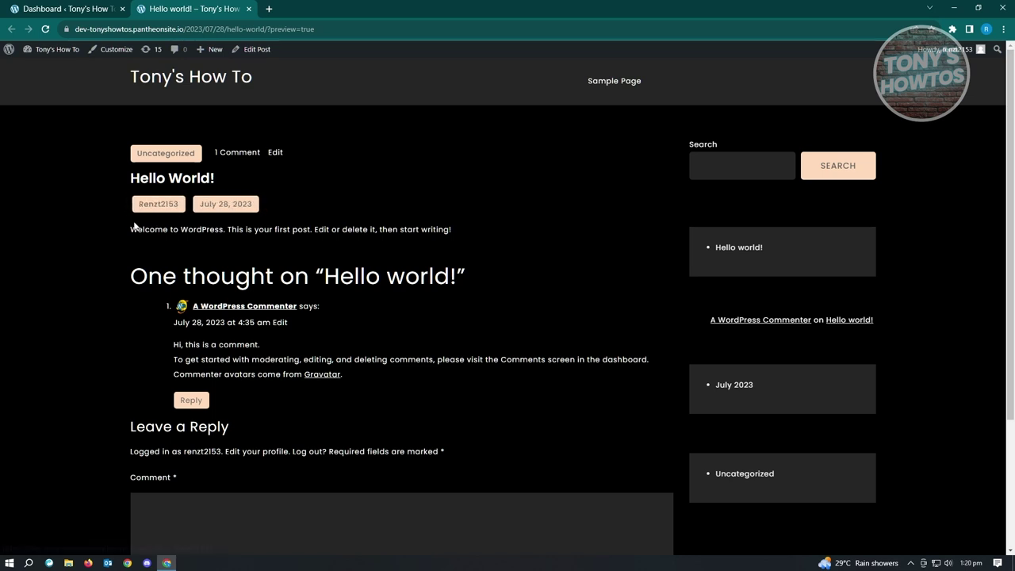
- Publish Additional CSS with two .entry-meta rules hiding the post author and date
click(76, 16)
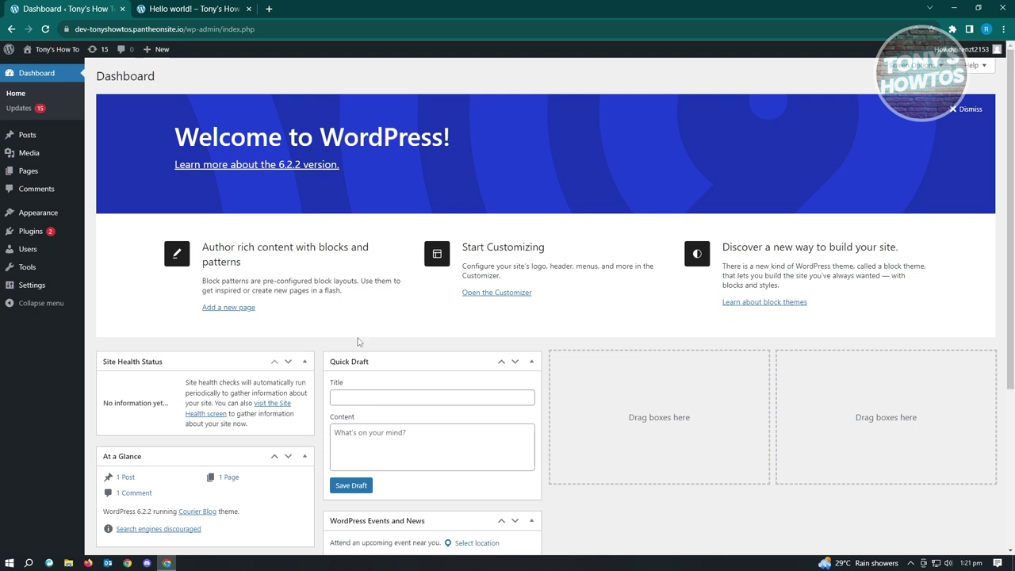
mouse_move(45, 216)
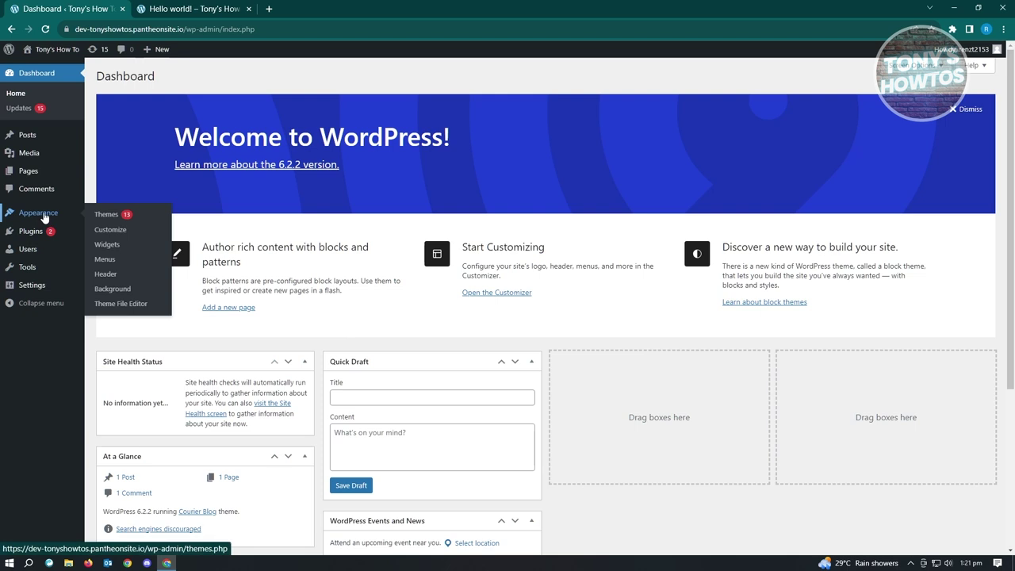
click(118, 233)
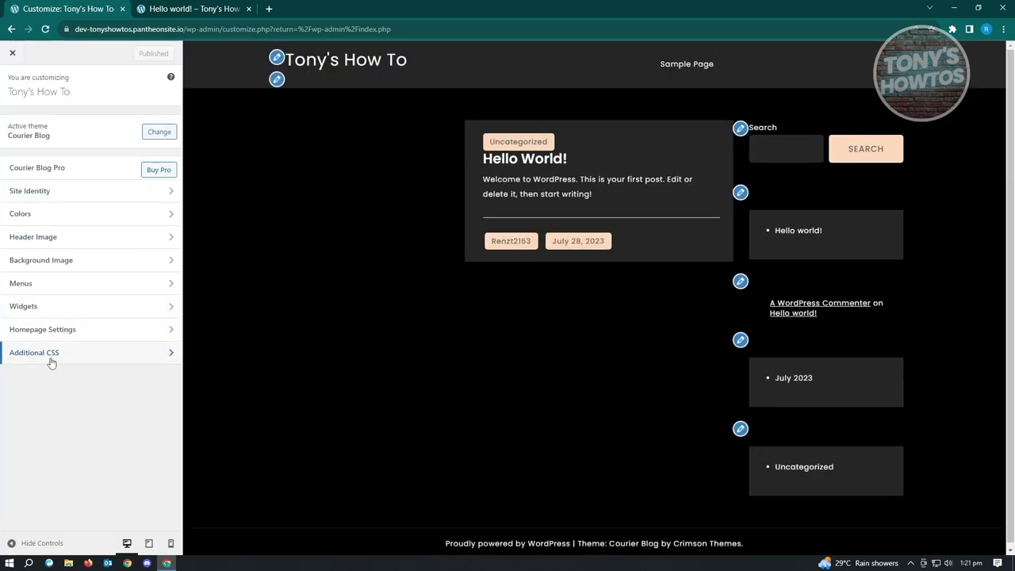
click(51, 358)
click(76, 316)
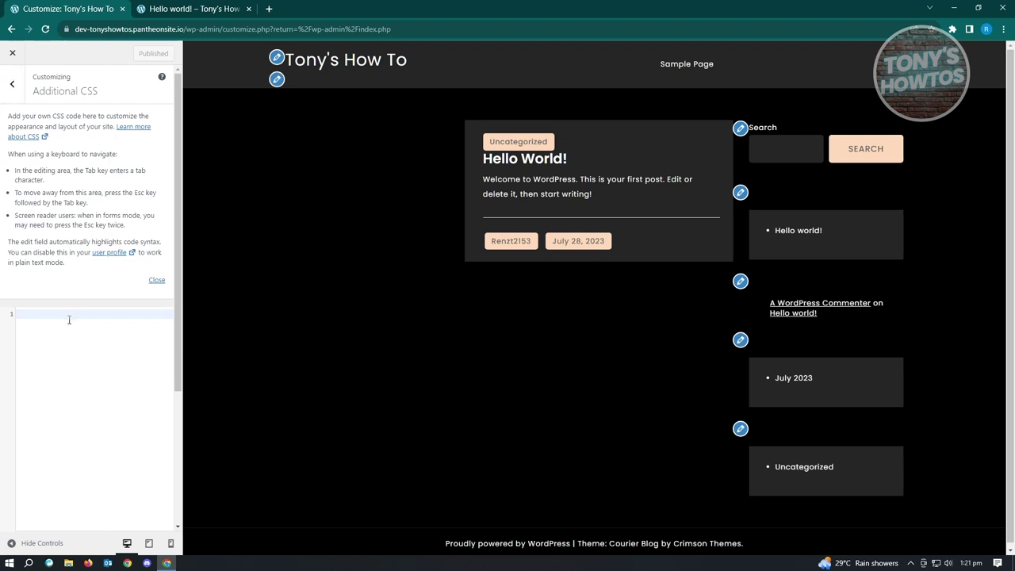
text(.entry-meta { display: none !important; }  .entry-meta .posted-on { display: none; })
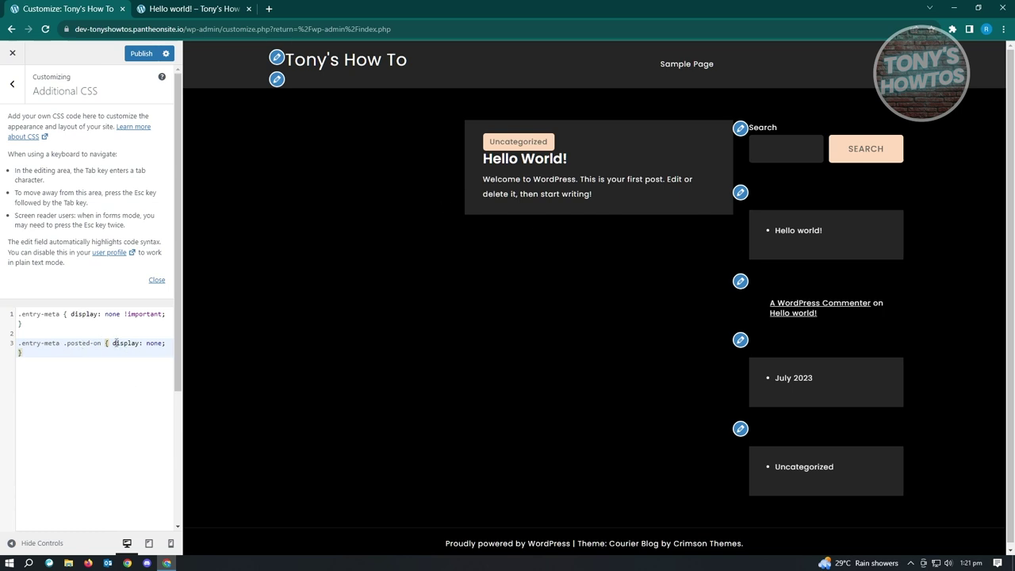
key(ctrl+a)
key(Delete)
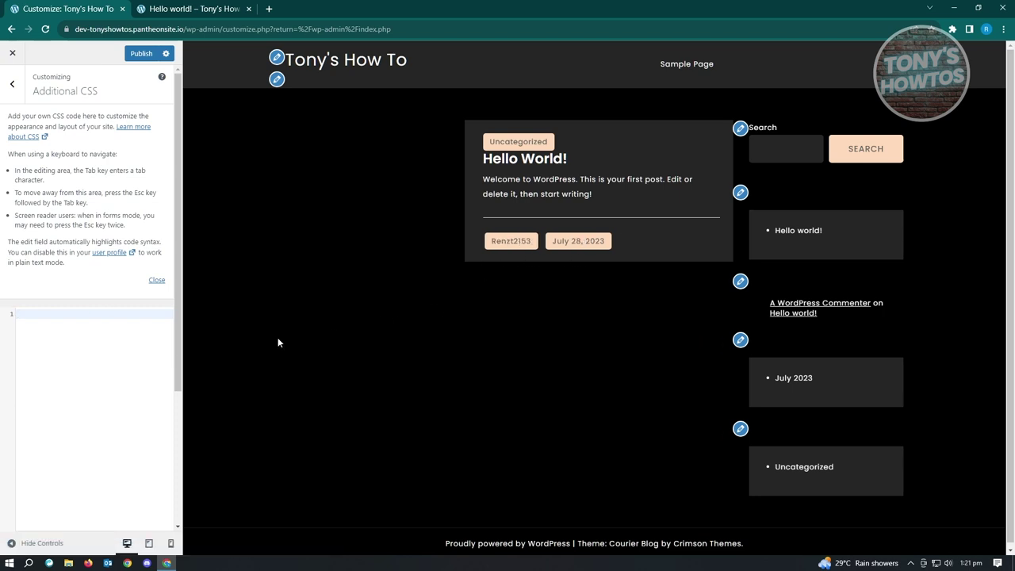
text(.entry-meta { display: none !important; }  .entry-meta .posted-on { display: none !important; })
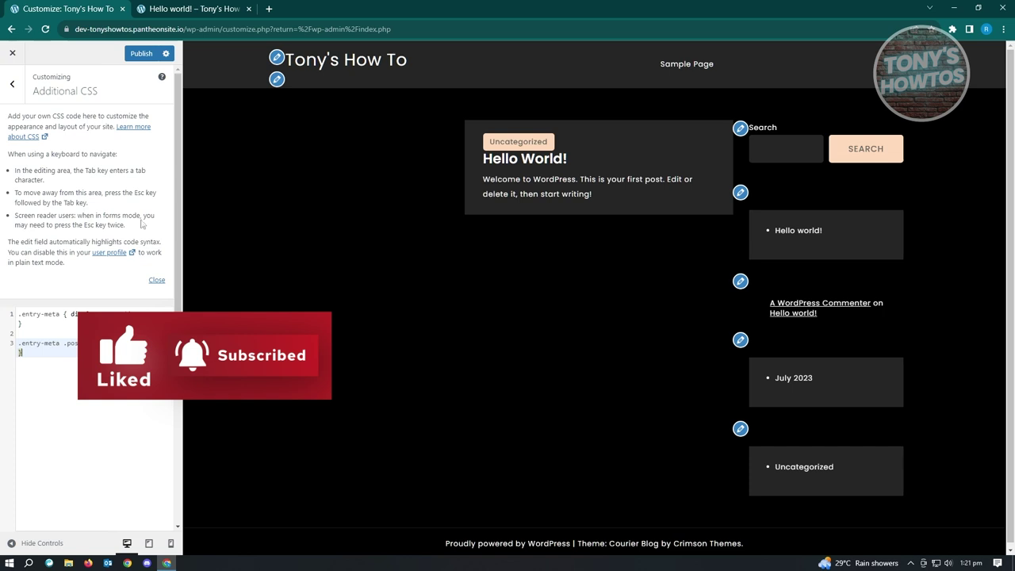
click(139, 53)
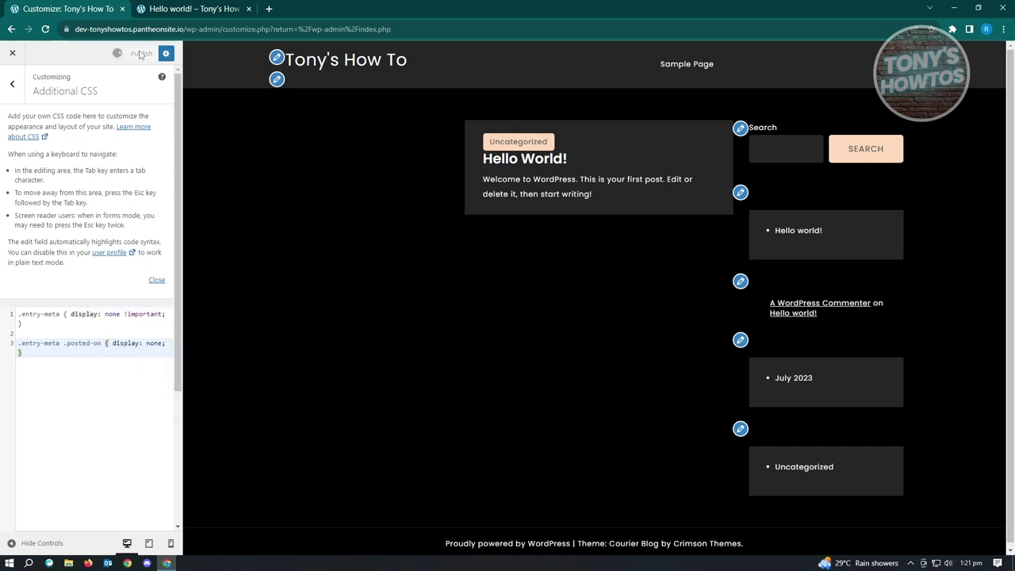
- Confirm the meta is hidden on the reloaded post, then delete all the CSS and publish
click(199, 6)
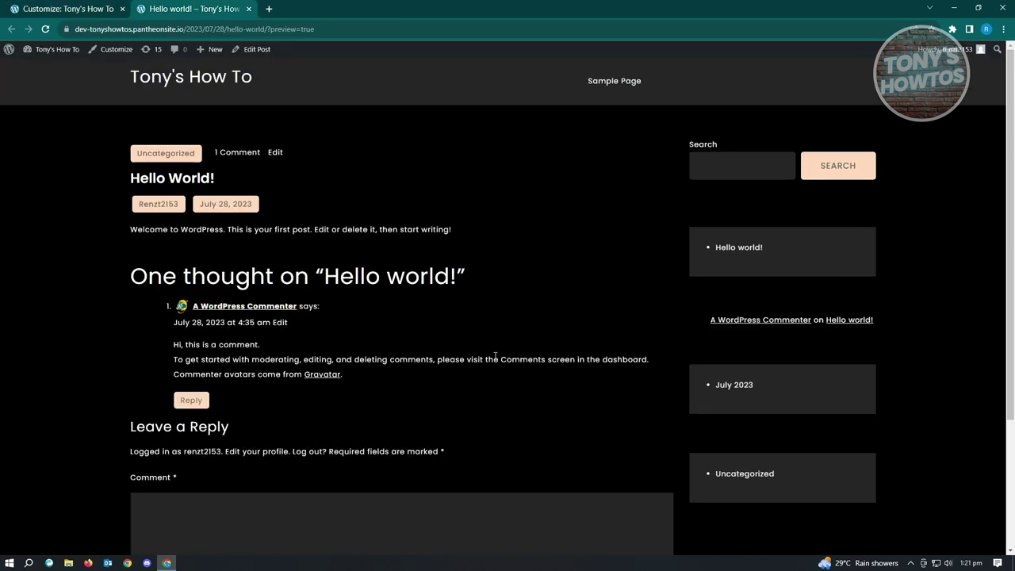
click(45, 28)
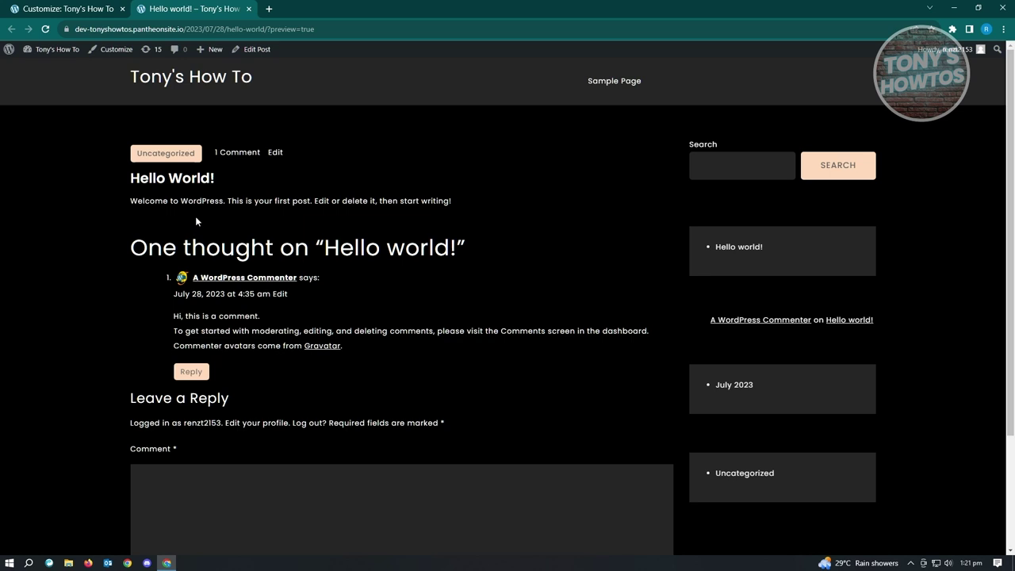
click(103, 9)
drag(80, 367, 9, 311)
click(47, 350)
key(BackSpace)
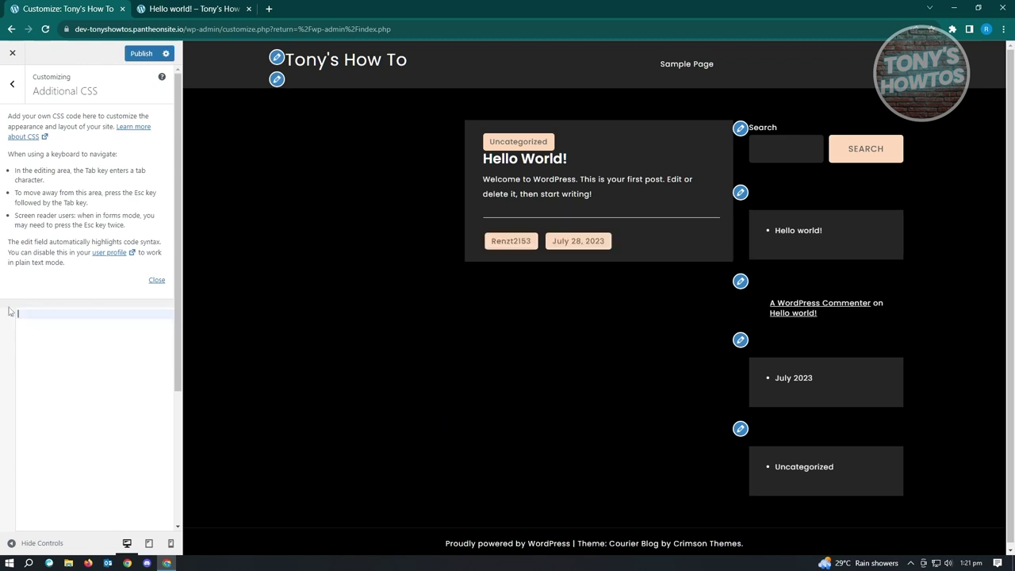
click(141, 53)
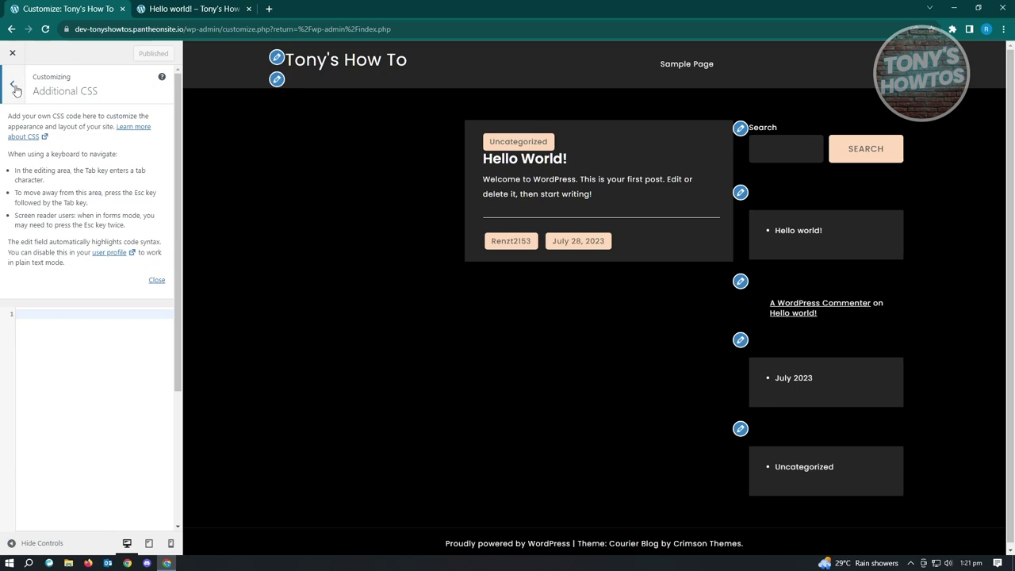
- Leave the Customizer and search Plugins > Add New for 'wp meta and date remover'
click(12, 54)
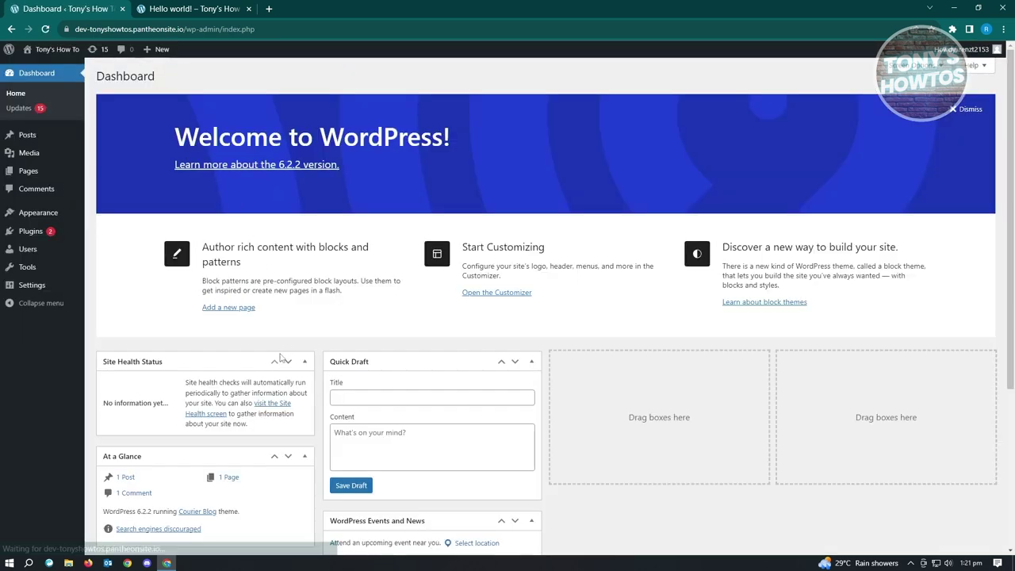
click(32, 232)
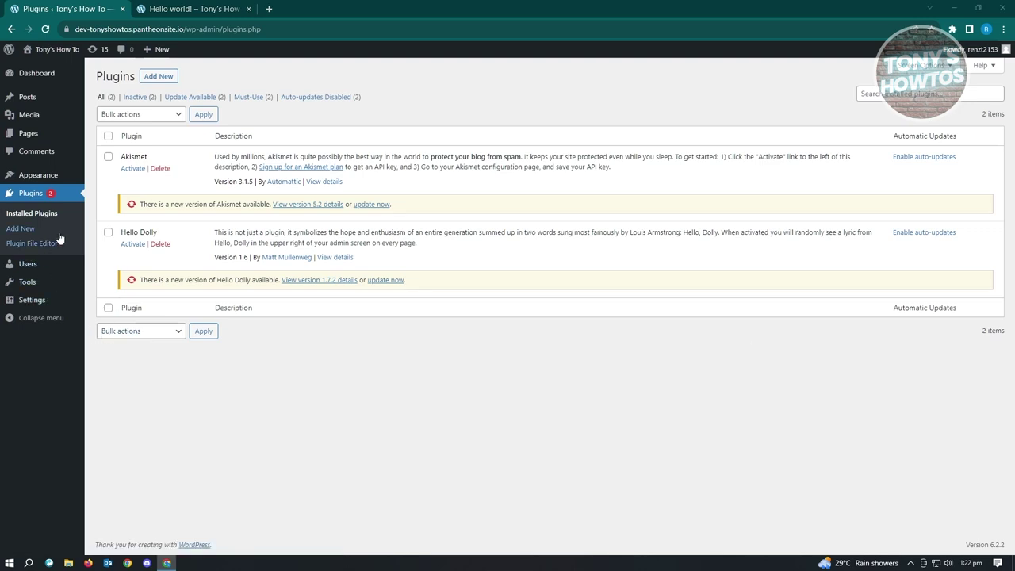
click(24, 232)
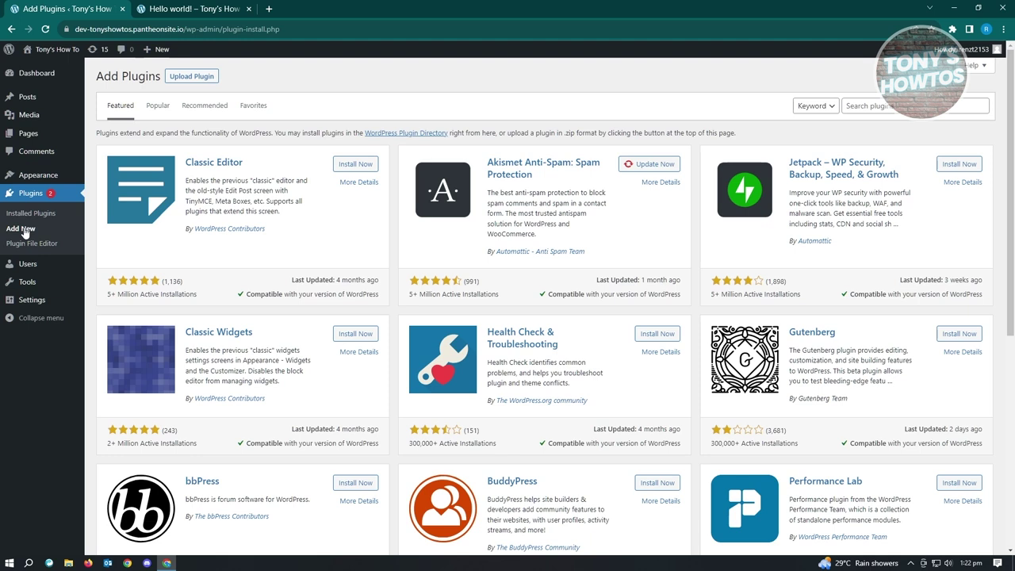
click(901, 104)
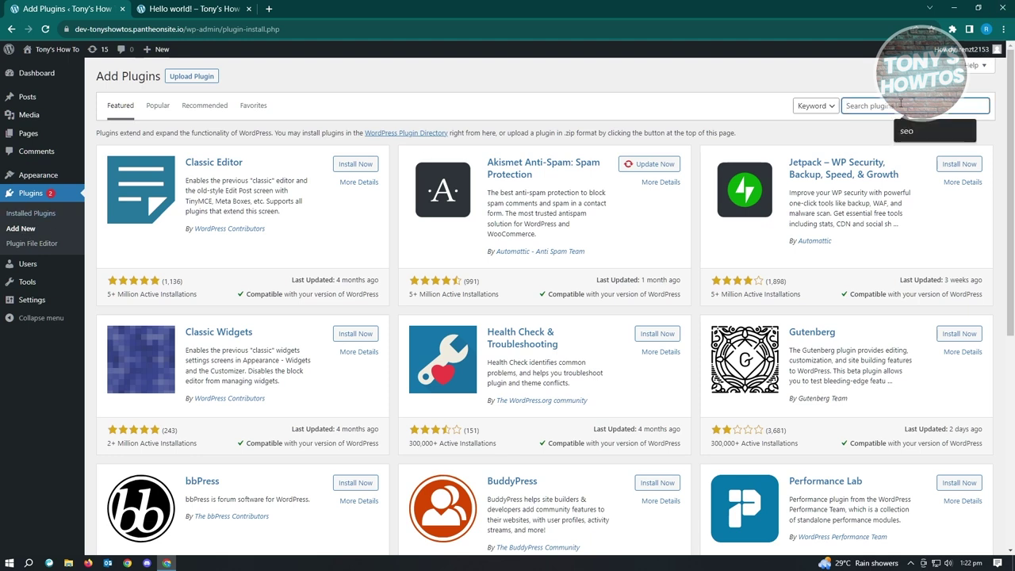
text(wp meta and date remover)
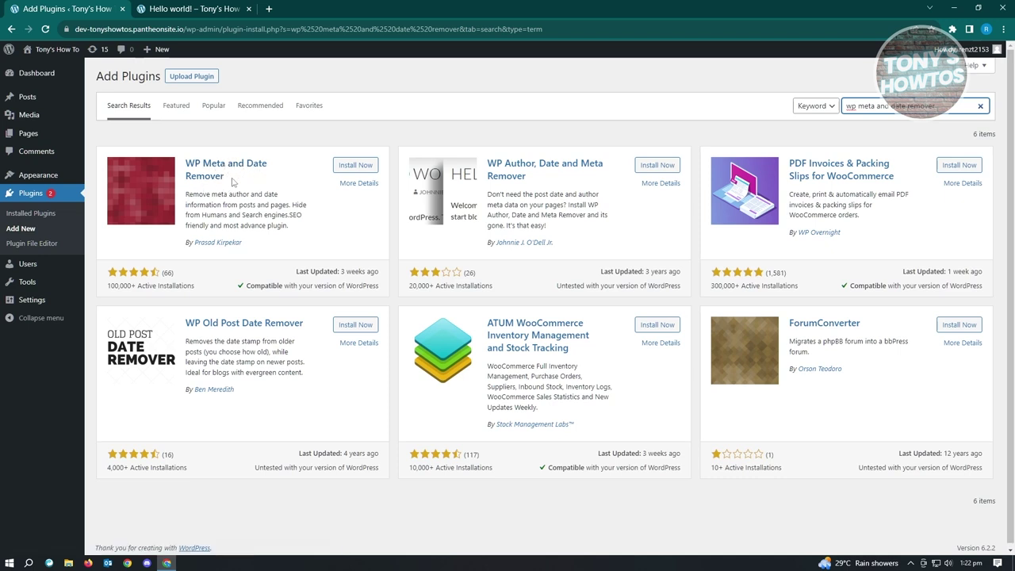
- Install and activate WP Meta and Date Remover, save its default settings, then view the Hello World! preview
click(352, 168)
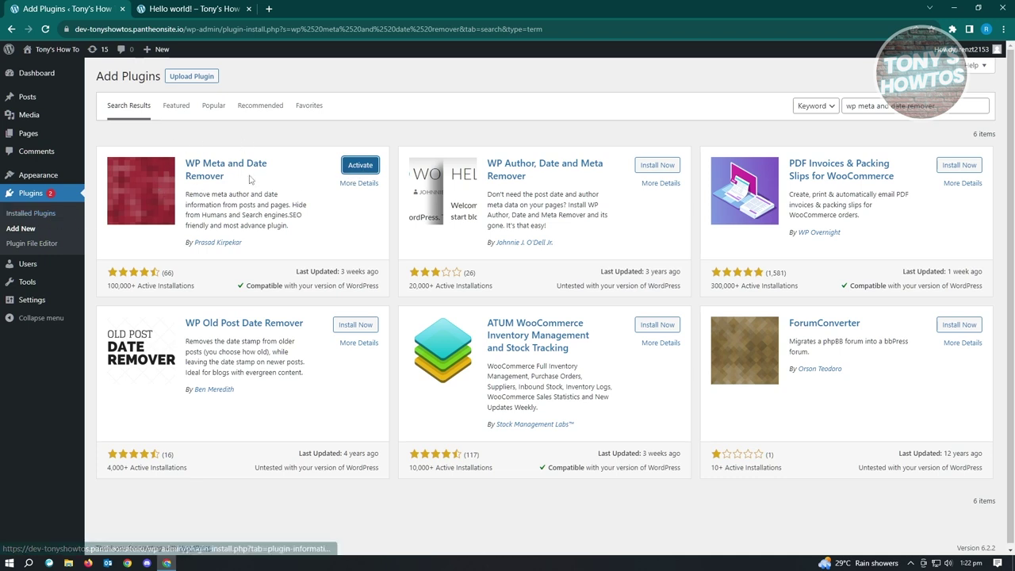
click(367, 165)
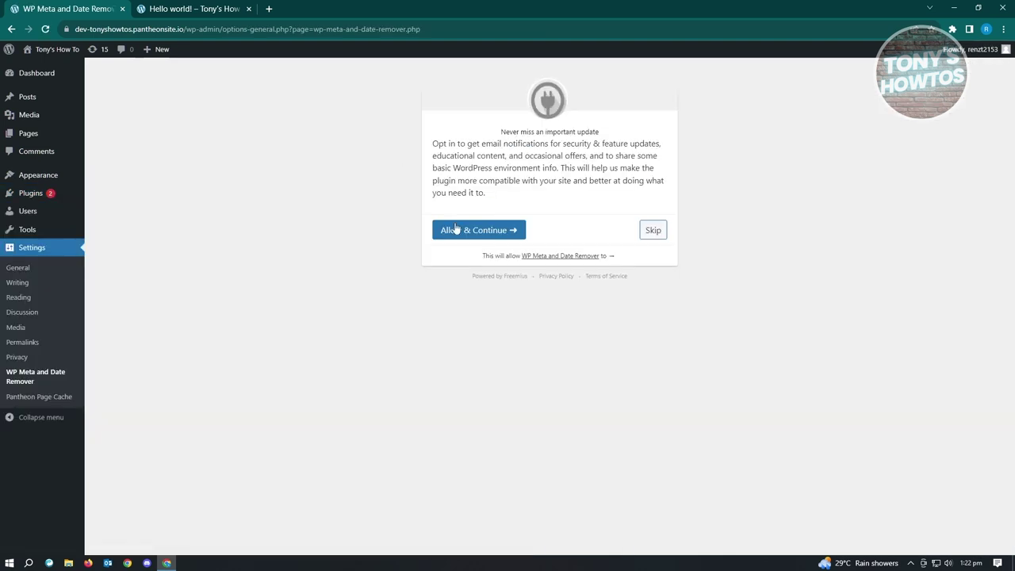
click(461, 231)
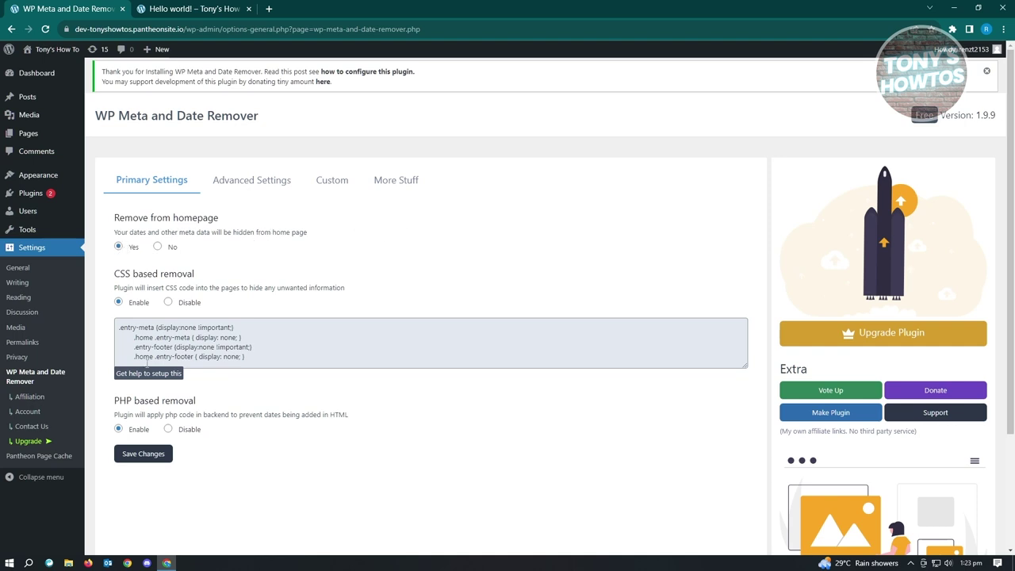
click(143, 453)
key(ctrl+Tab)
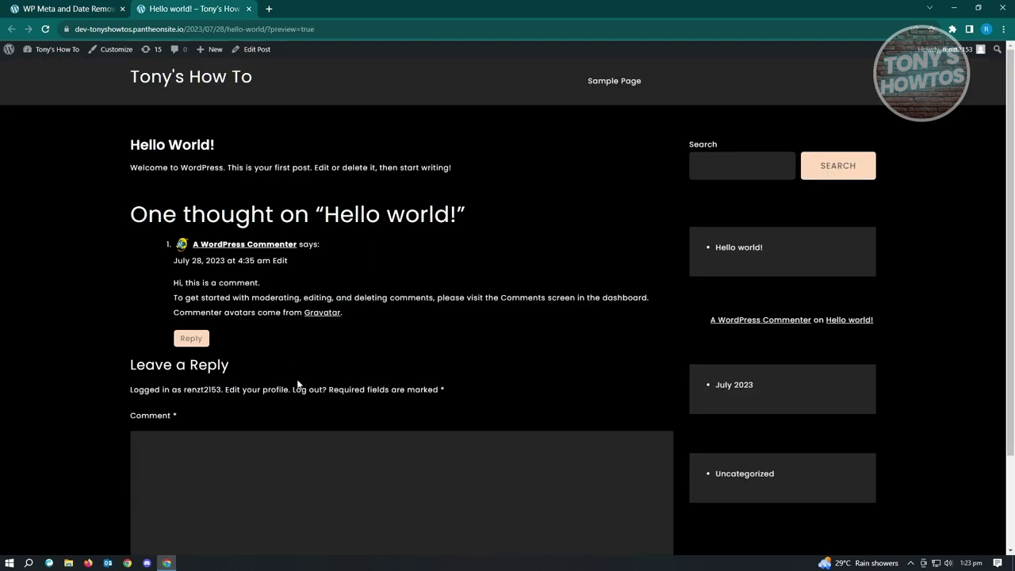
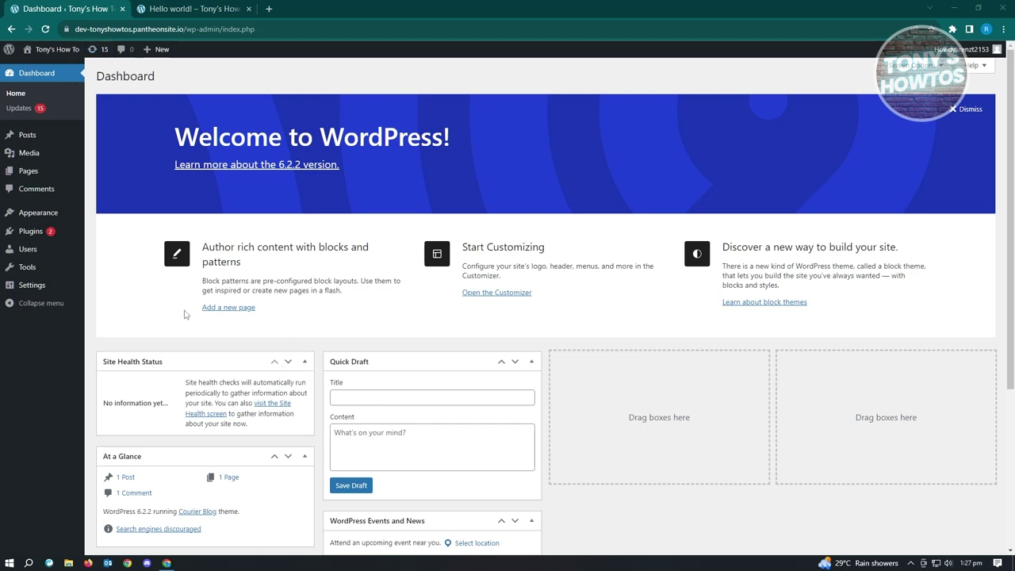
- Search the plugin directory for 'ins', then install and activate Insert Headers And Footers
mouse_move(28, 237)
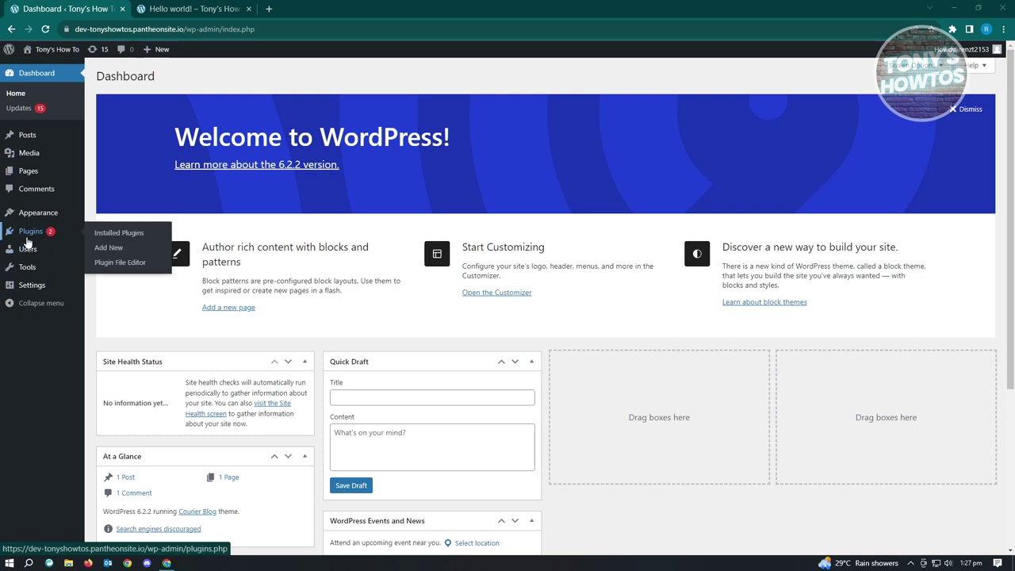
click(118, 250)
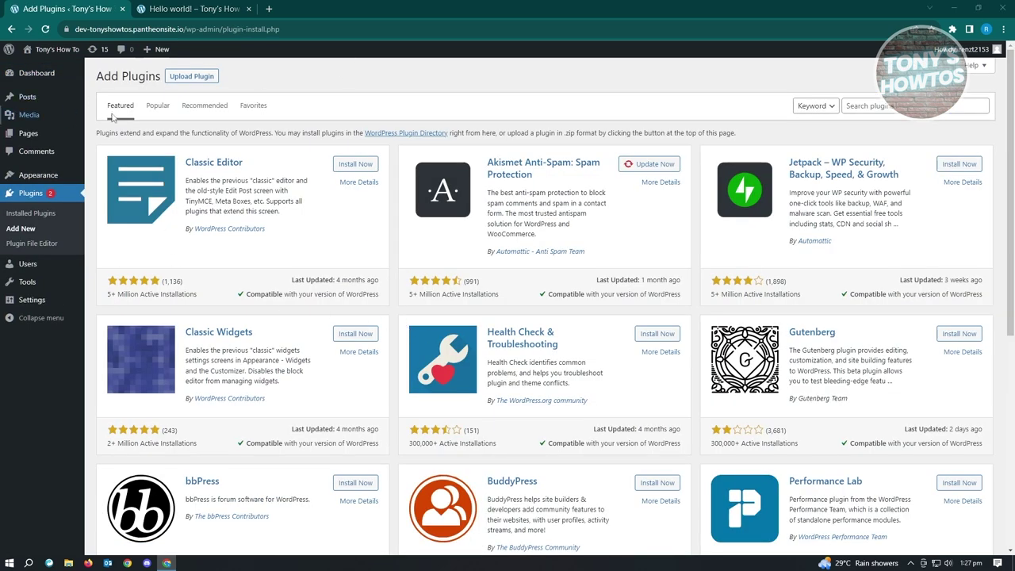
click(907, 106)
text(insert headers and footers)
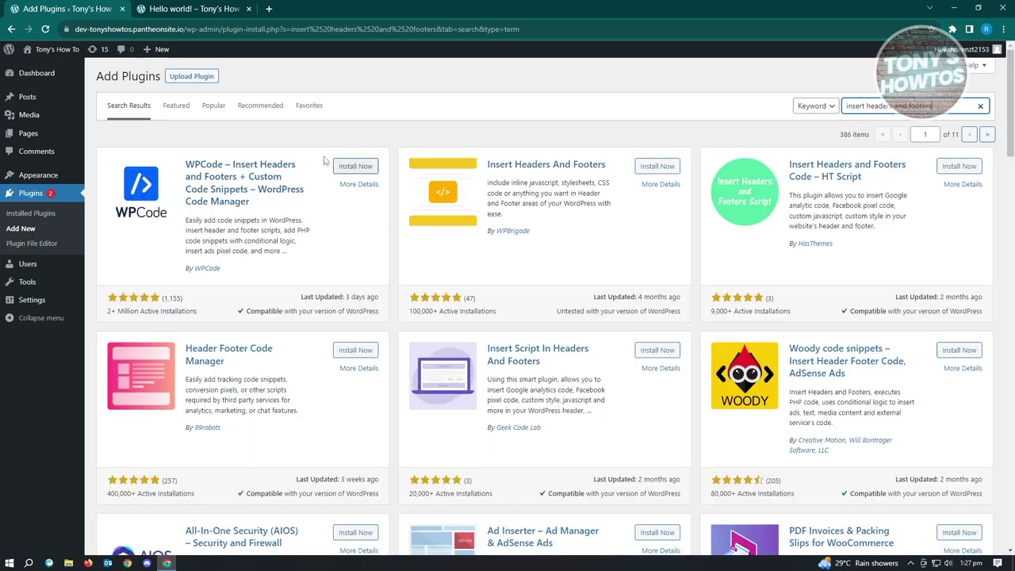
click(652, 169)
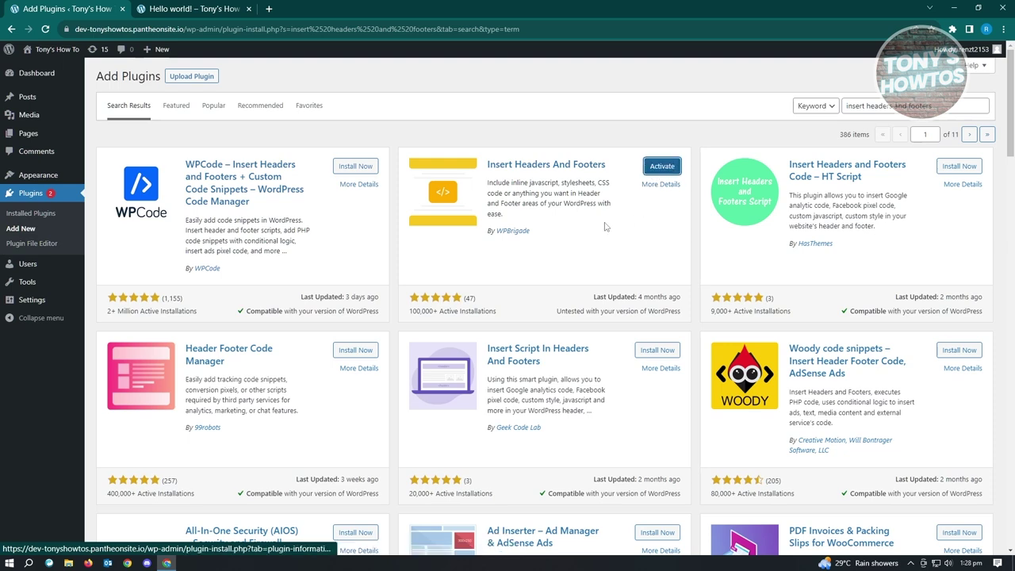
click(658, 167)
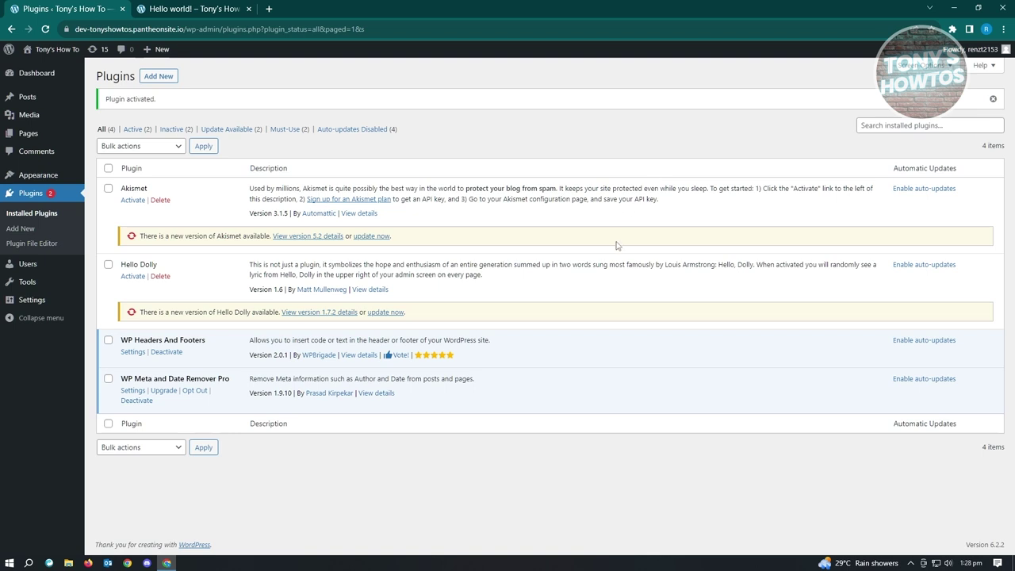
- Paste a script block into Scripts in Header in the WP Headers and Footers settings
mouse_move(38, 308)
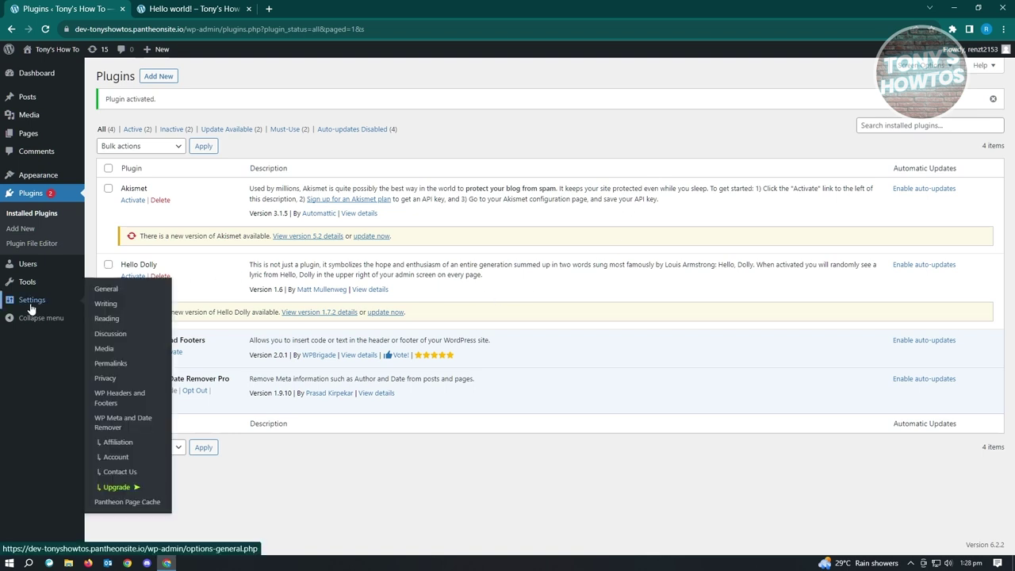
click(32, 306)
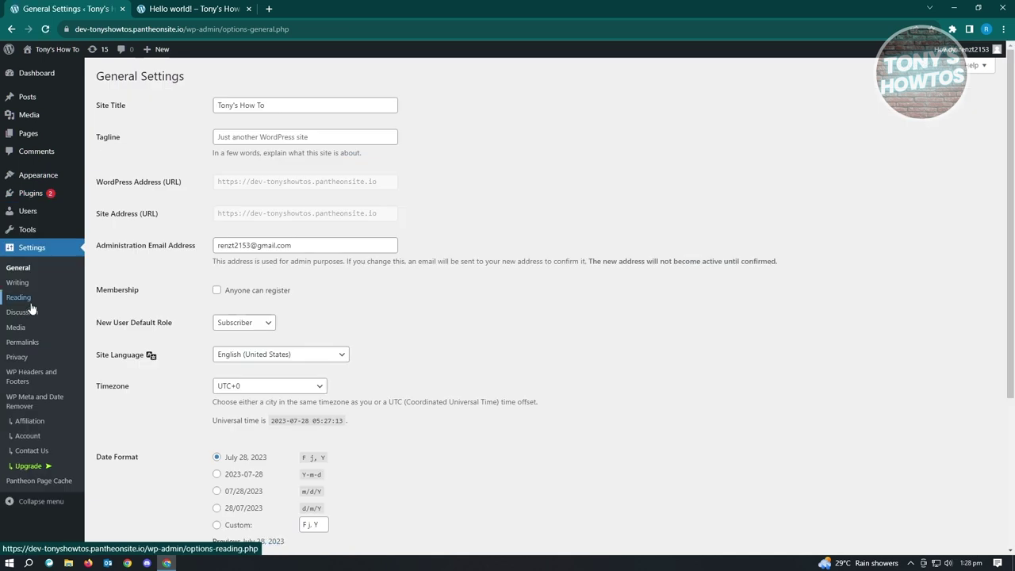
click(27, 376)
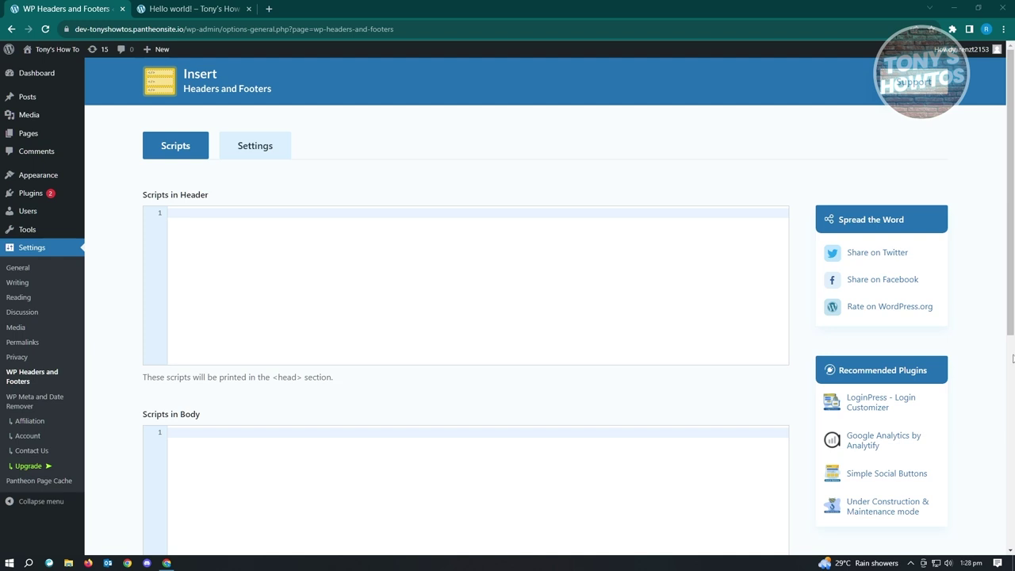
click(263, 213)
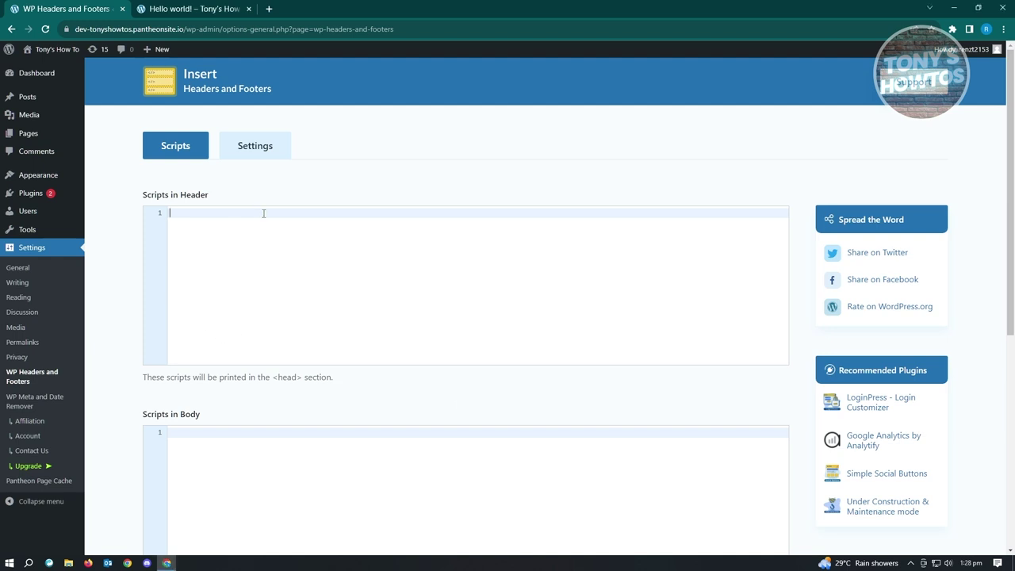
text(<script> window.alert("sometext"); </script>)
key(BackSpace)
- Replace the placeholder alert message 'sometext' with 'hello' in the header script
drag(217, 215, 163, 215)
drag(295, 222, 161, 230)
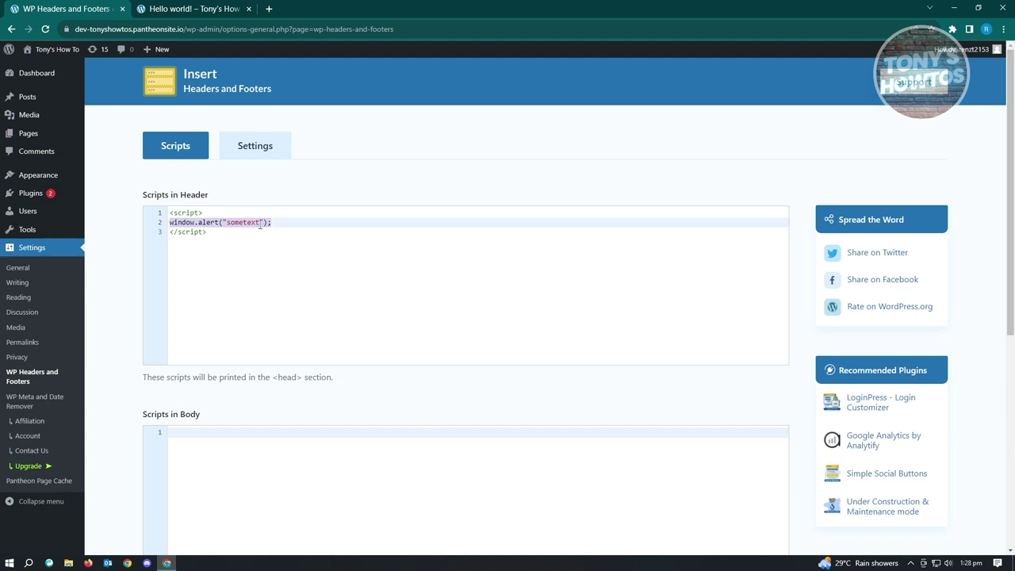
drag(260, 223, 230, 224)
text(hello)
click(351, 238)
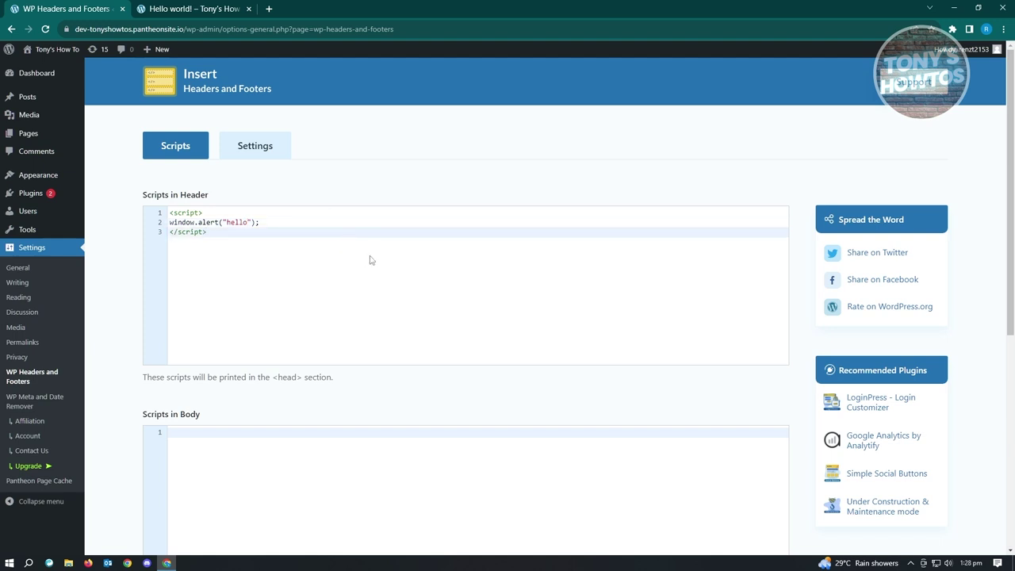
- Save the settings and highlight the window.alert("hello") line
scroll(464, 277, down, 5)
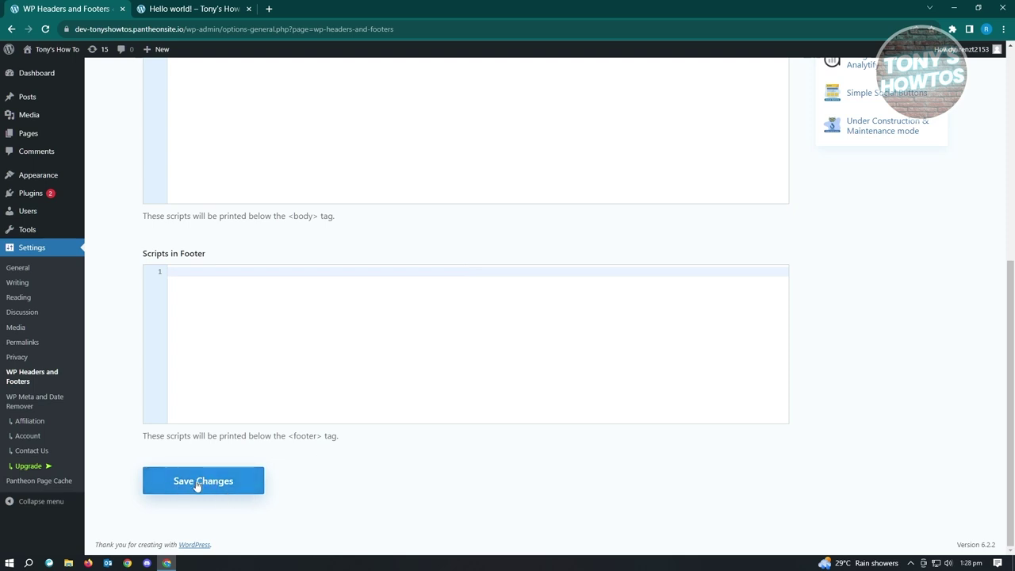
click(219, 483)
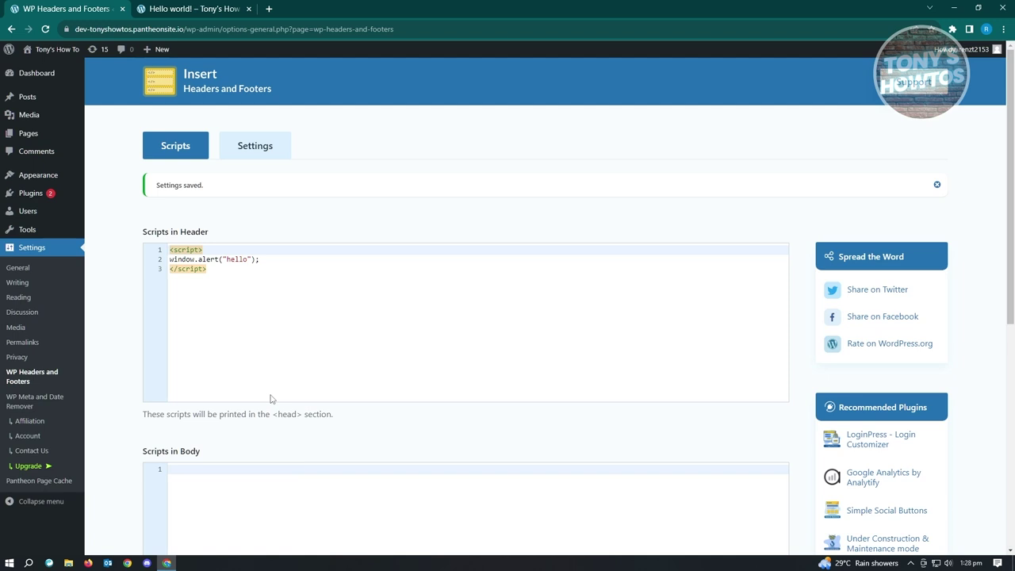
click(228, 270)
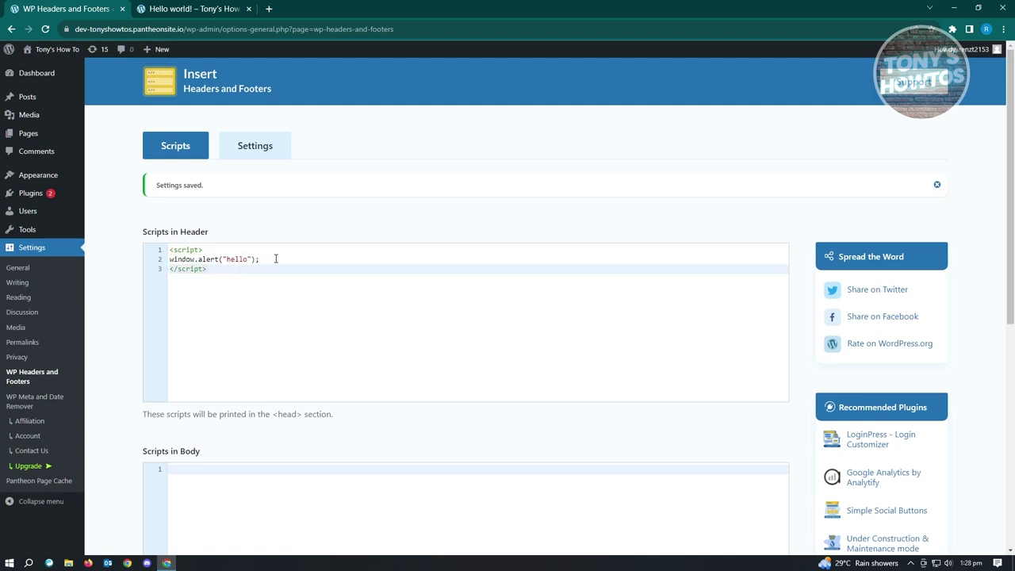
drag(276, 258, 139, 259)
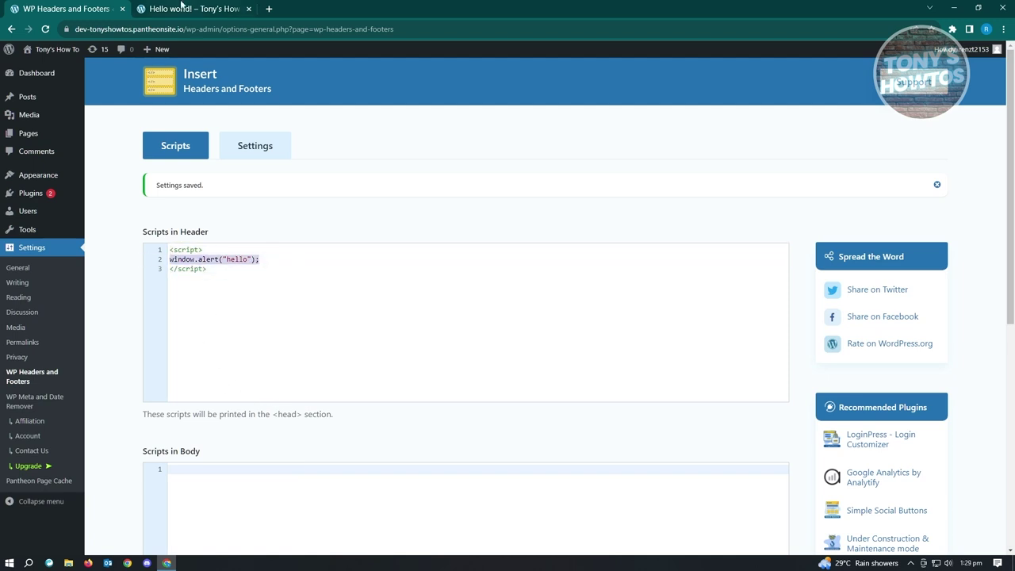
- Open the live site from the Dashboard in a new tab and dismiss the hello alert
click(46, 76)
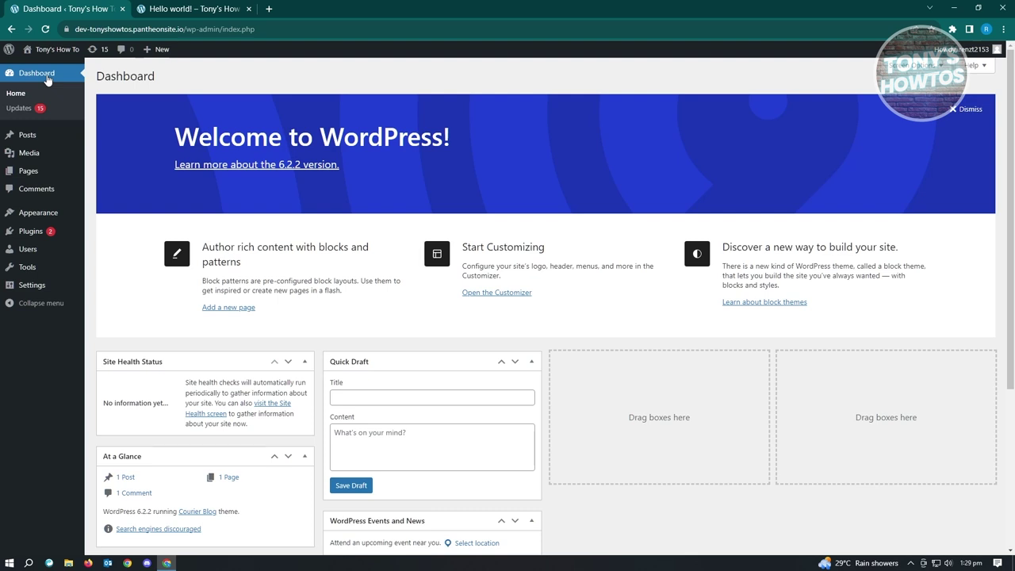
mouse_move(54, 51)
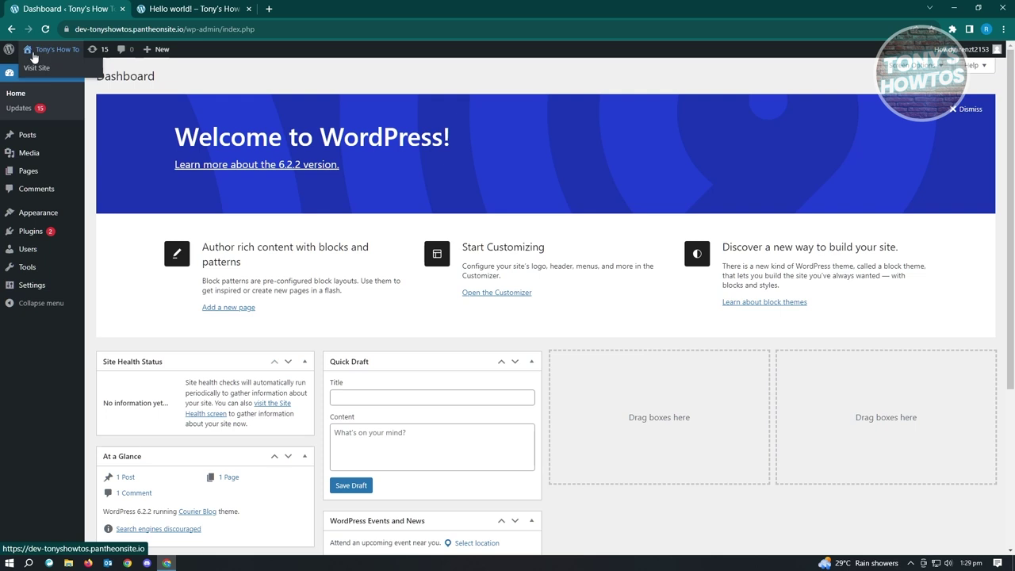
right_click(34, 74)
click(67, 78)
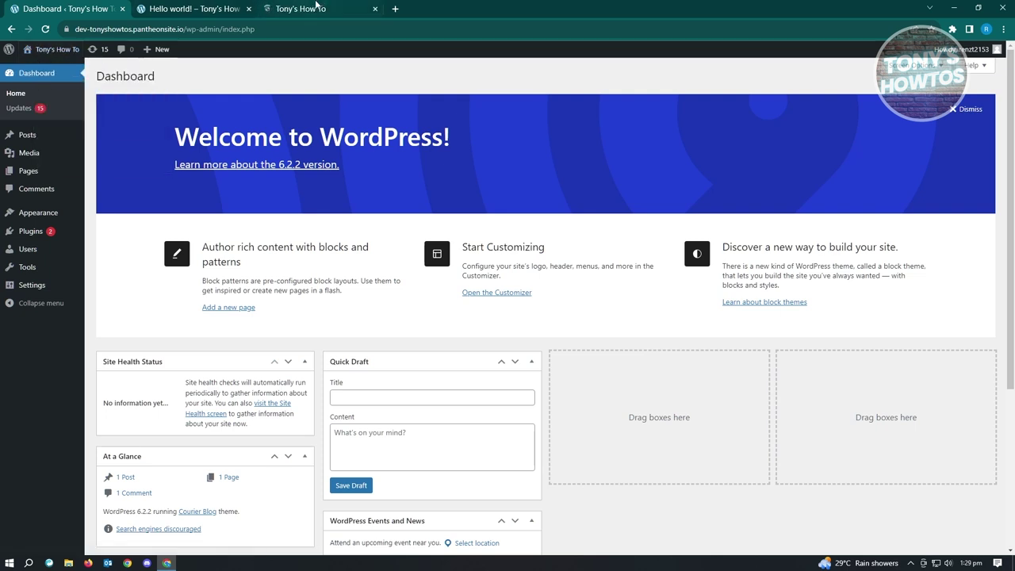
click(313, 7)
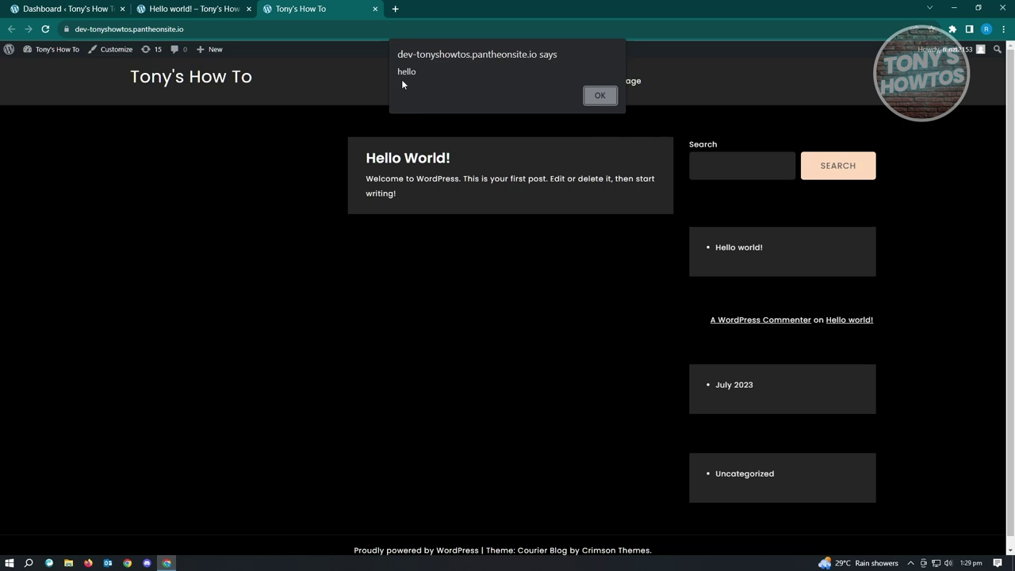
click(613, 100)
- Reload the live site to show the hello alert again, then dismiss it
click(62, 8)
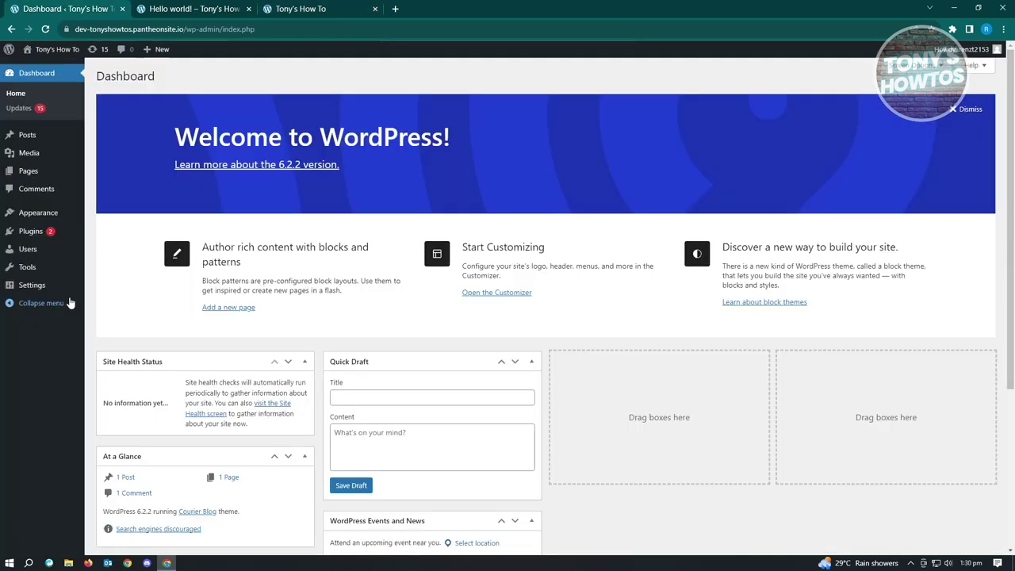
click(294, 10)
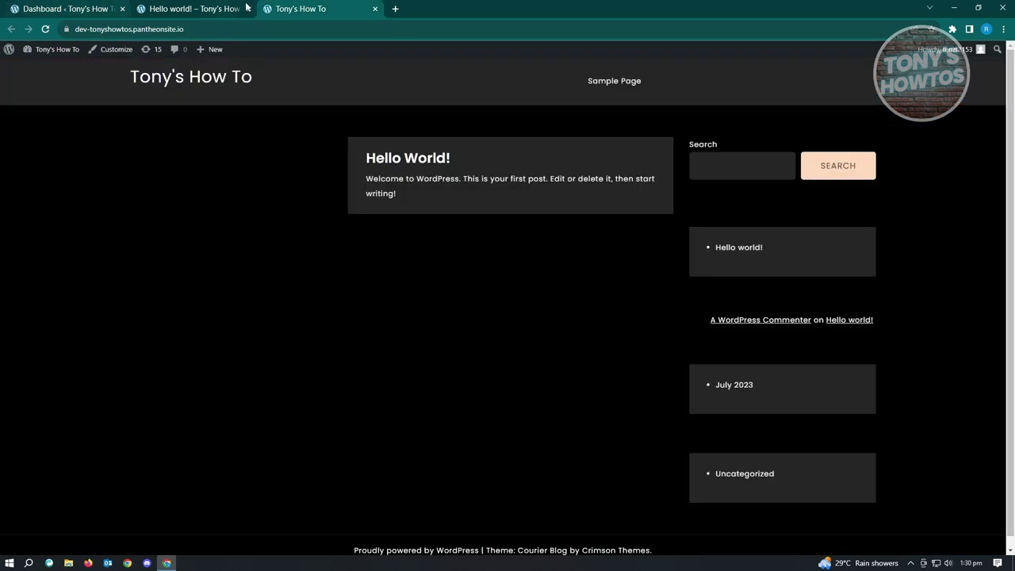
click(45, 29)
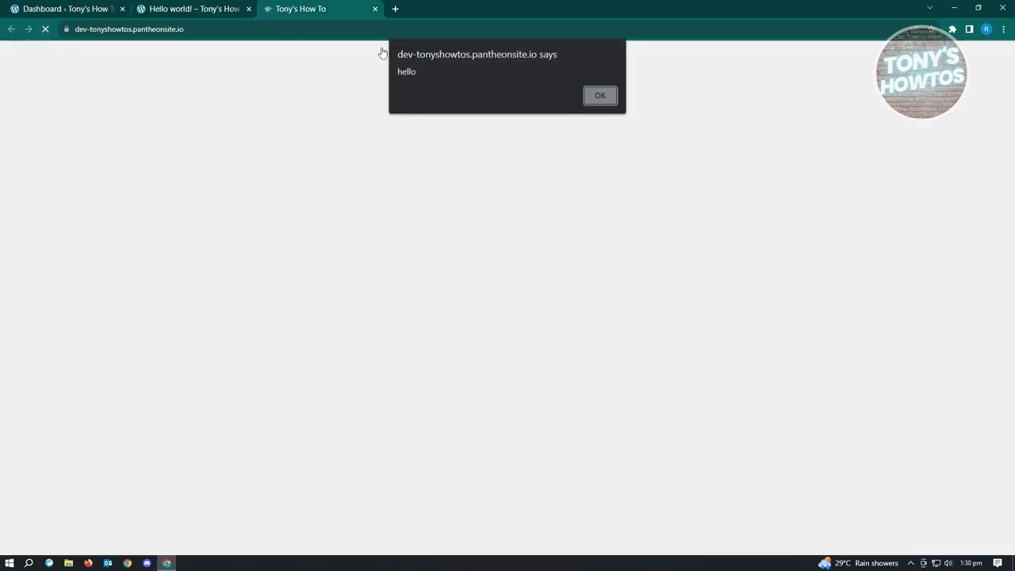
click(600, 96)
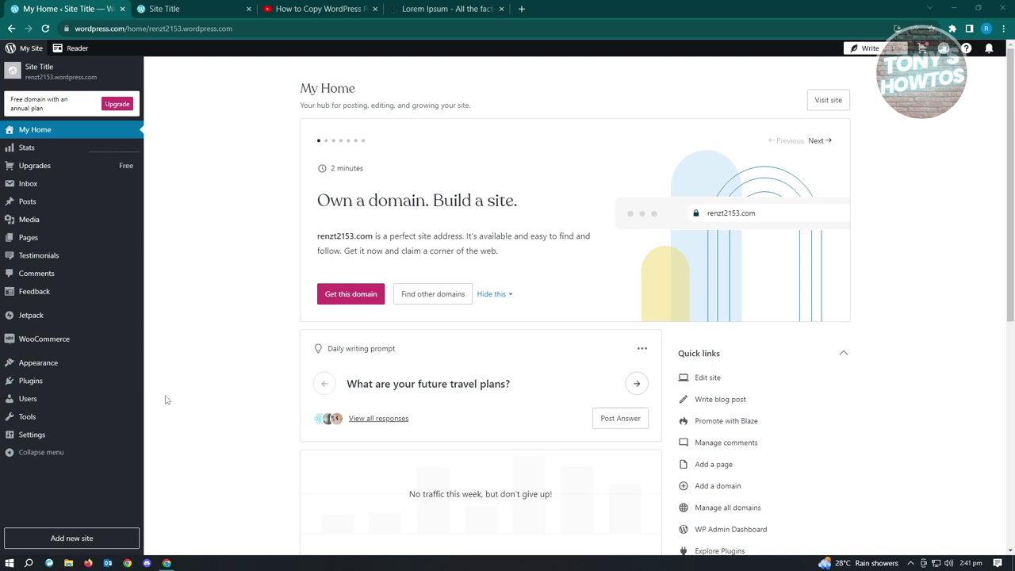
- Filter the themes gallery to Blog, scroll the grid, and open Paimio's detail page
mouse_move(67, 367)
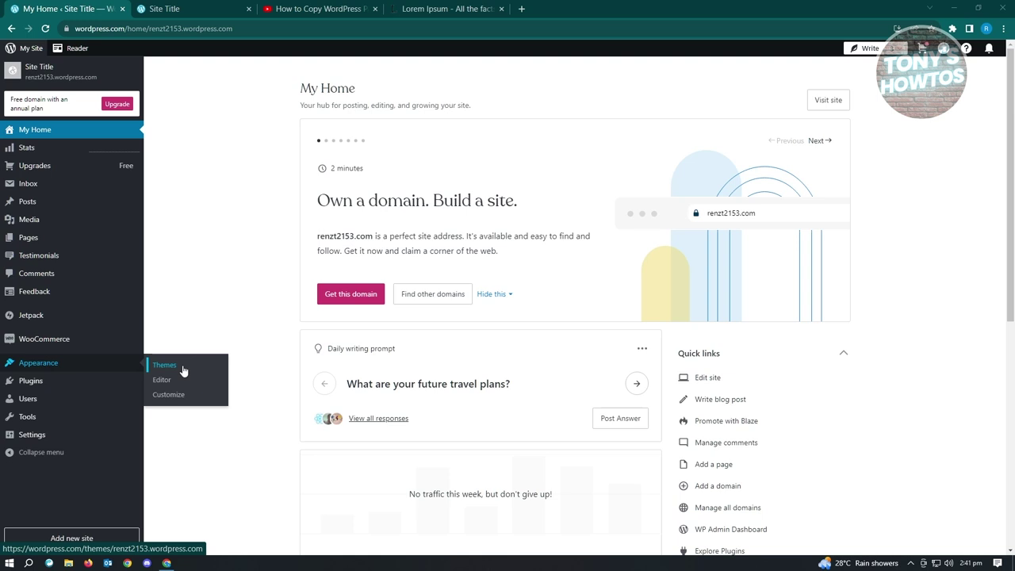
click(182, 370)
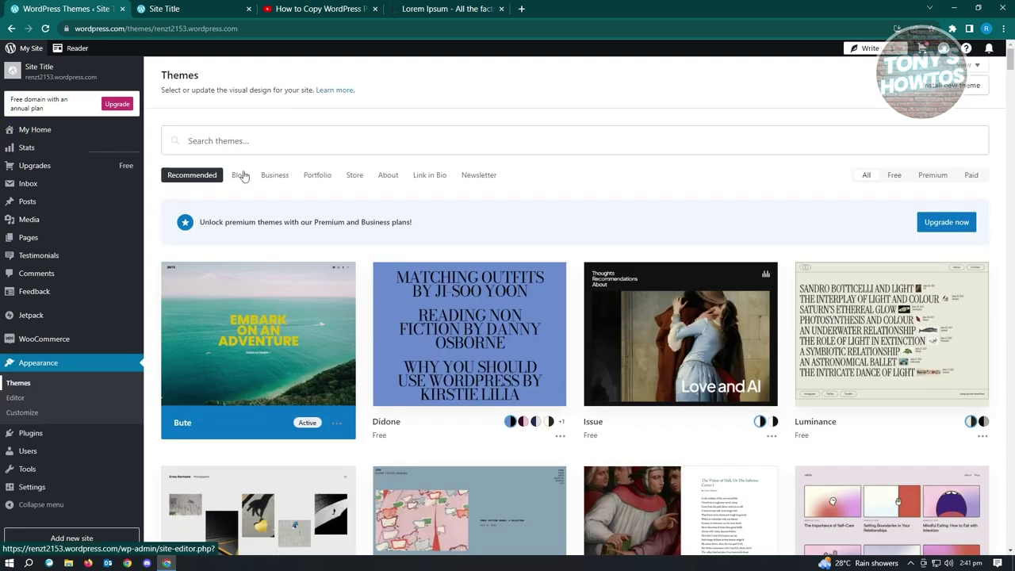
click(241, 175)
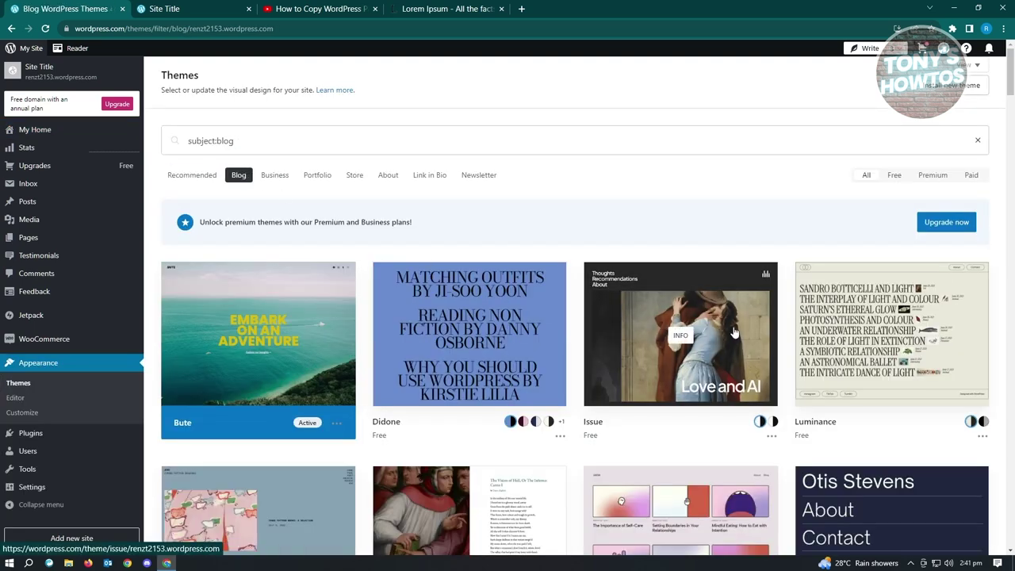
scroll(732, 331, down, 3)
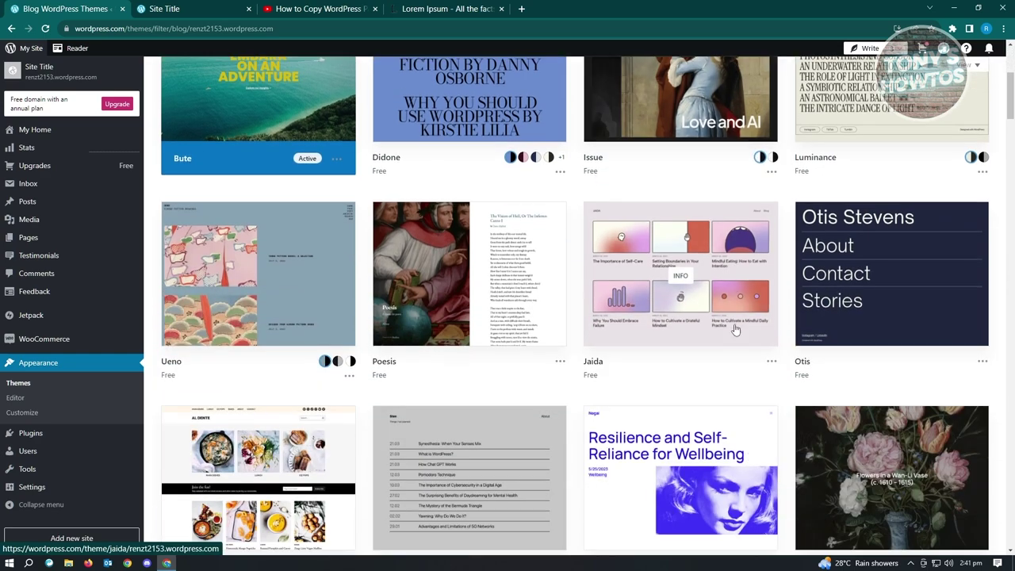
scroll(738, 328, down, 7)
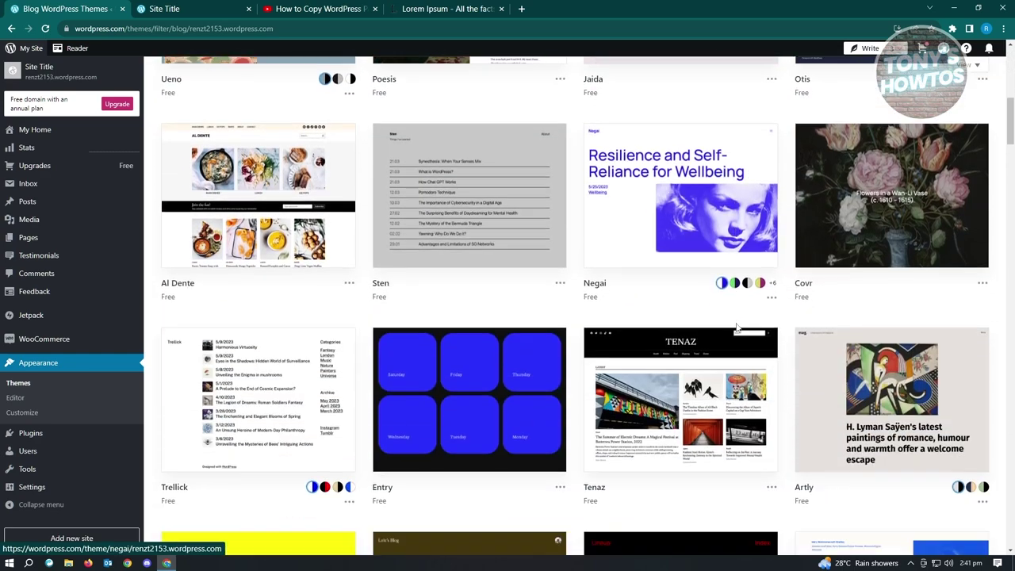
scroll(741, 327, down, 3)
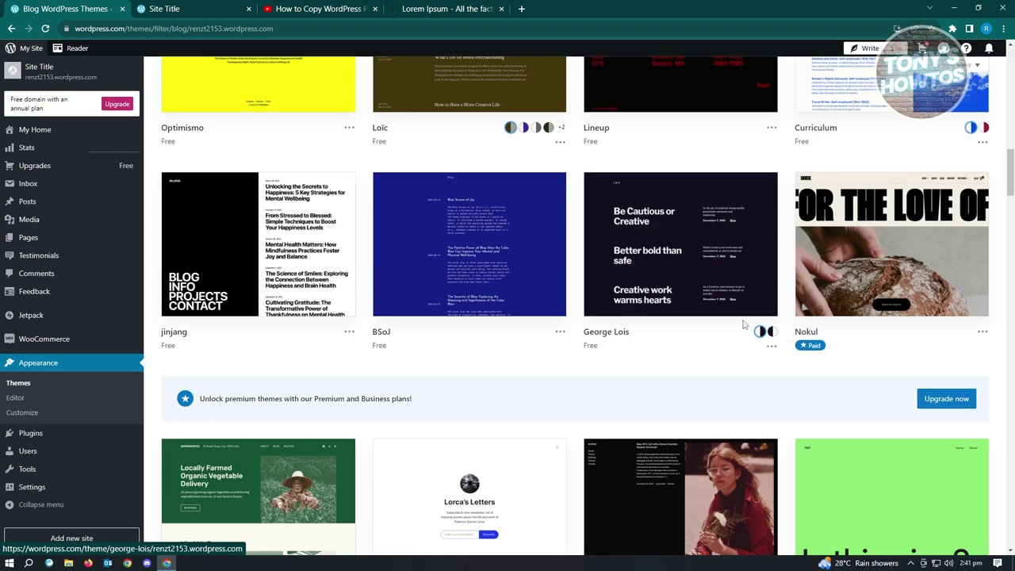
scroll(743, 325, down, 4)
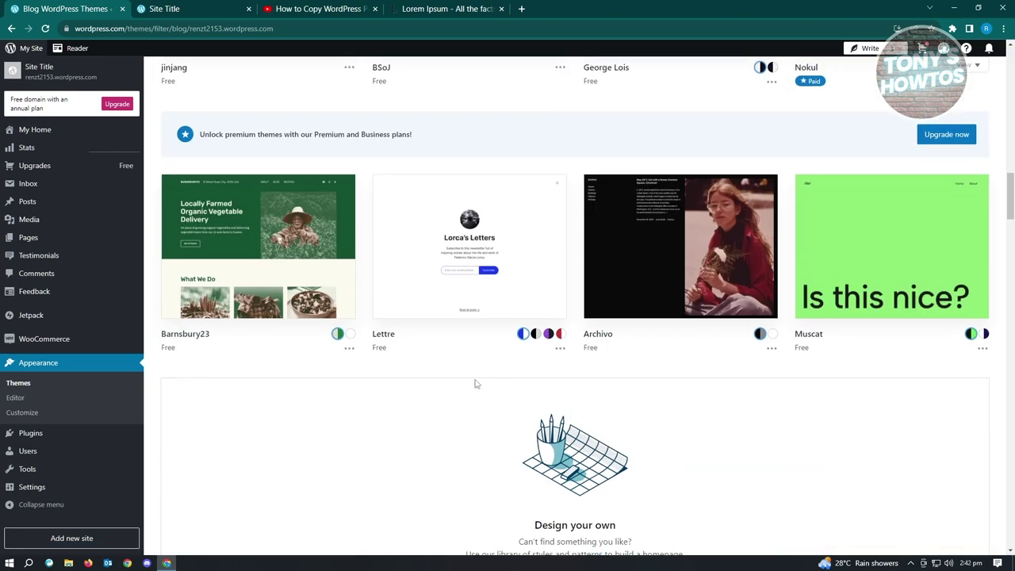
scroll(475, 383, down, 7)
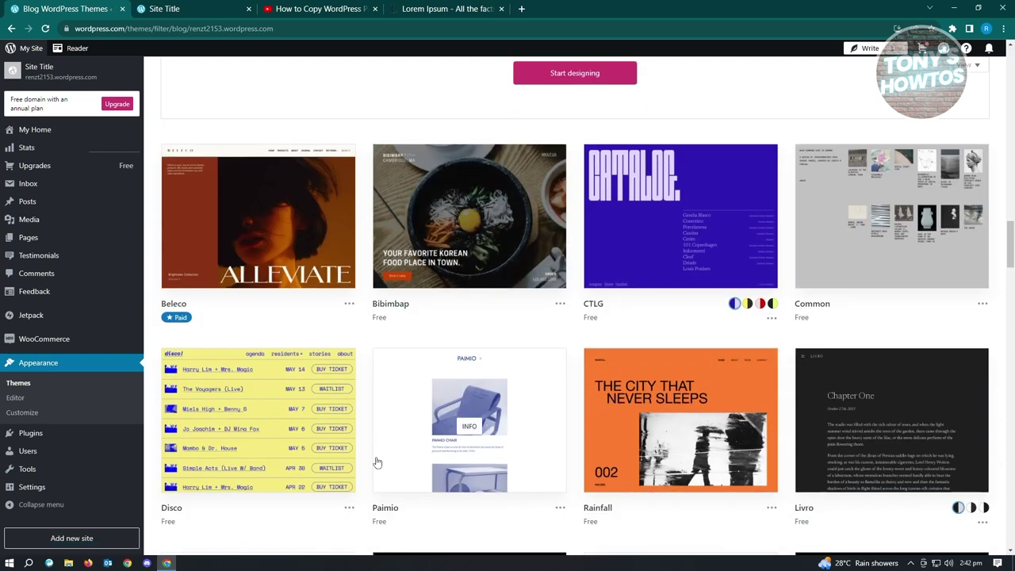
scroll(436, 317, down, 1)
click(403, 317)
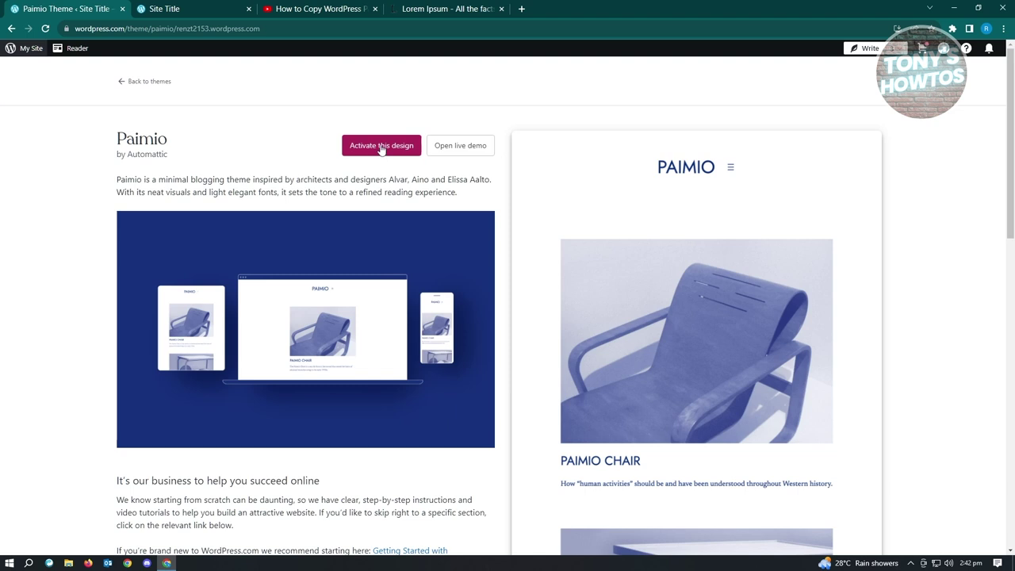
- Activate the Paimio design, accepting that the homepage will be replaced
click(381, 148)
click(369, 329)
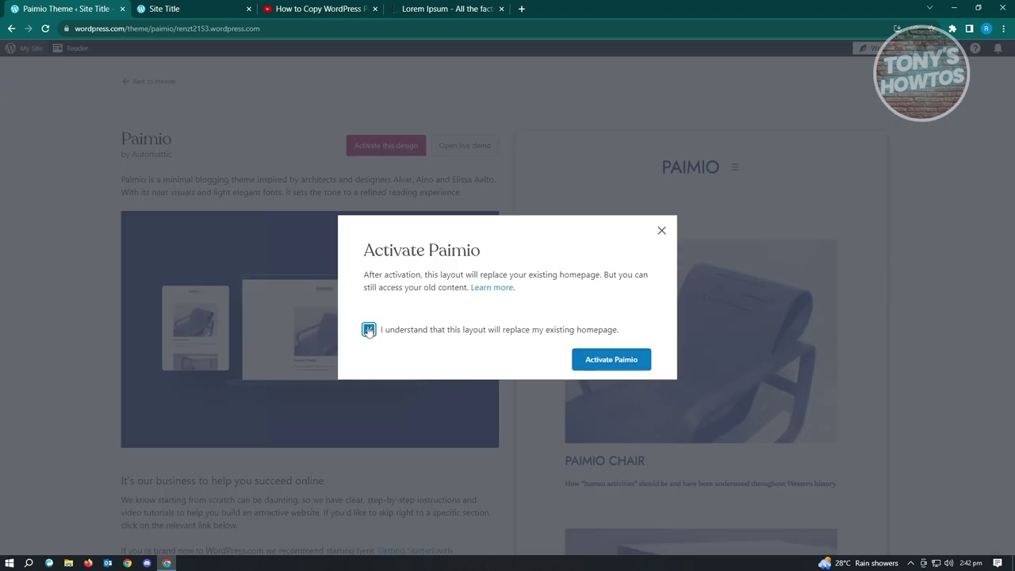
click(617, 360)
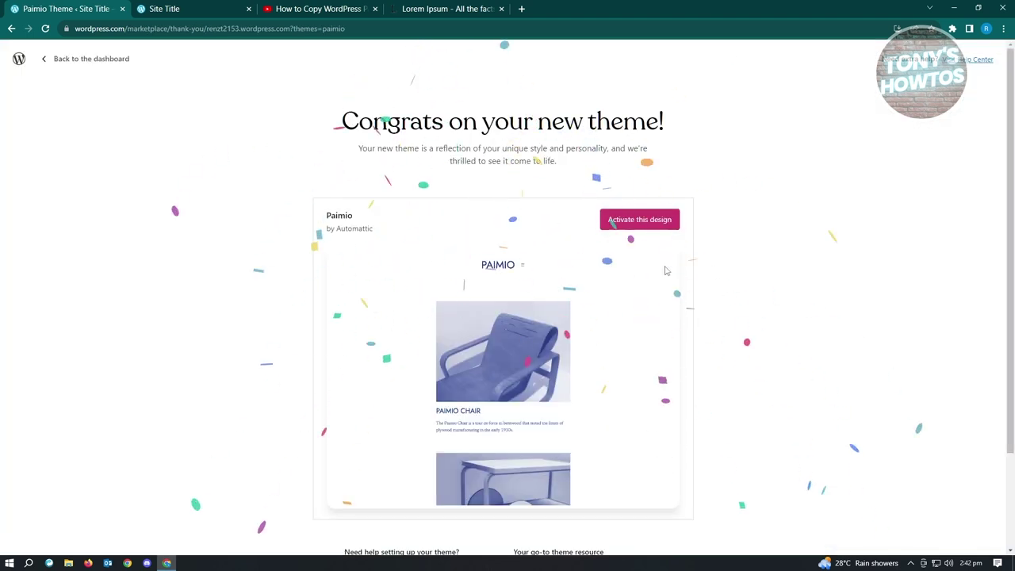
- Check the live site with Paimio, then return to the My Home dashboard
click(87, 59)
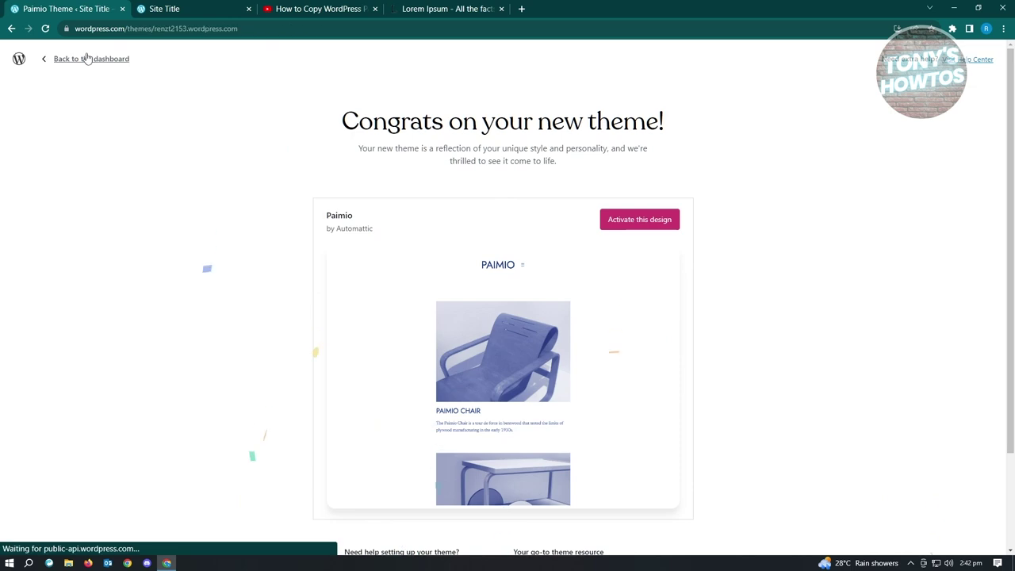
click(182, 8)
click(54, 8)
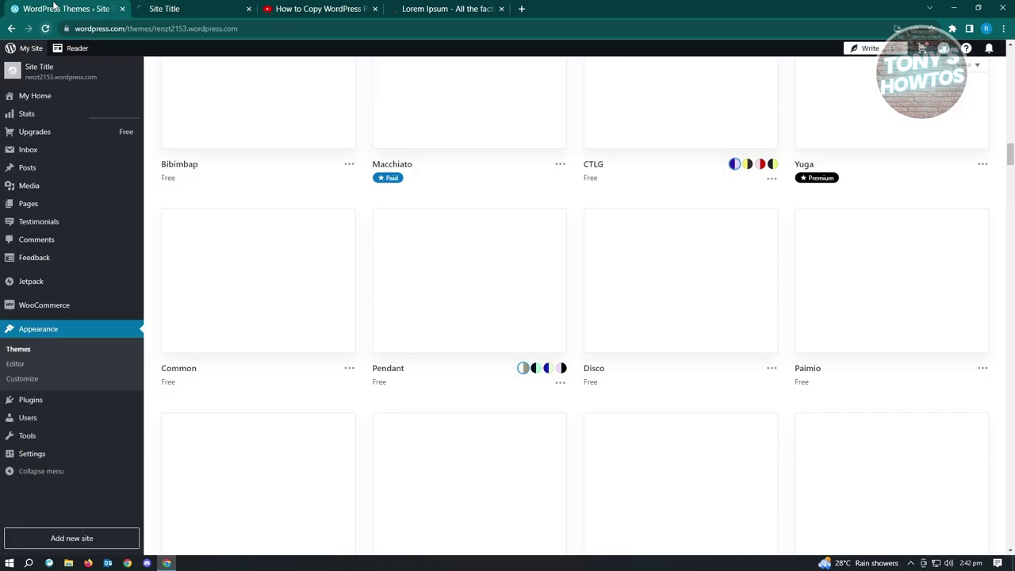
click(204, 6)
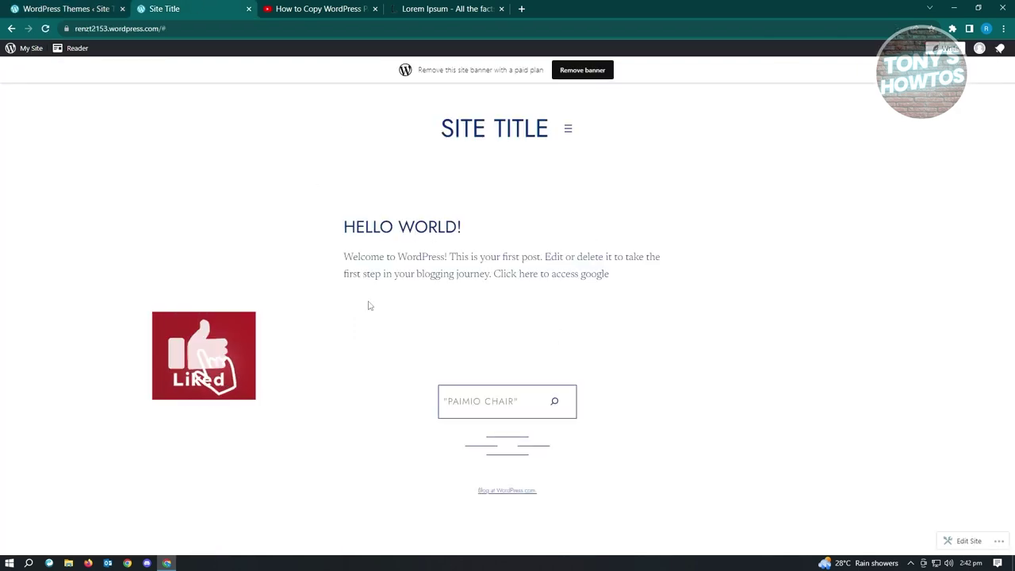
click(63, 8)
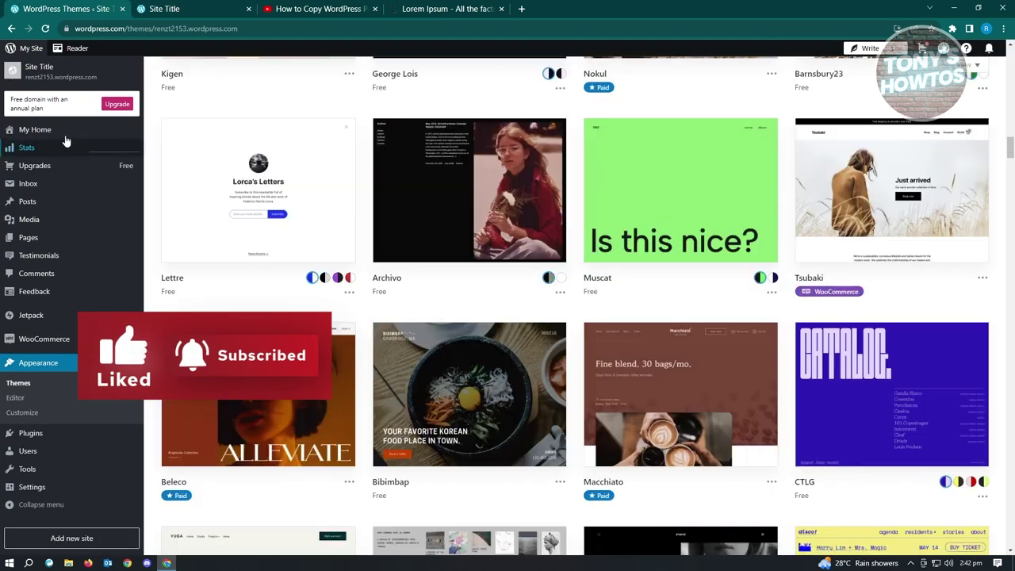
click(31, 131)
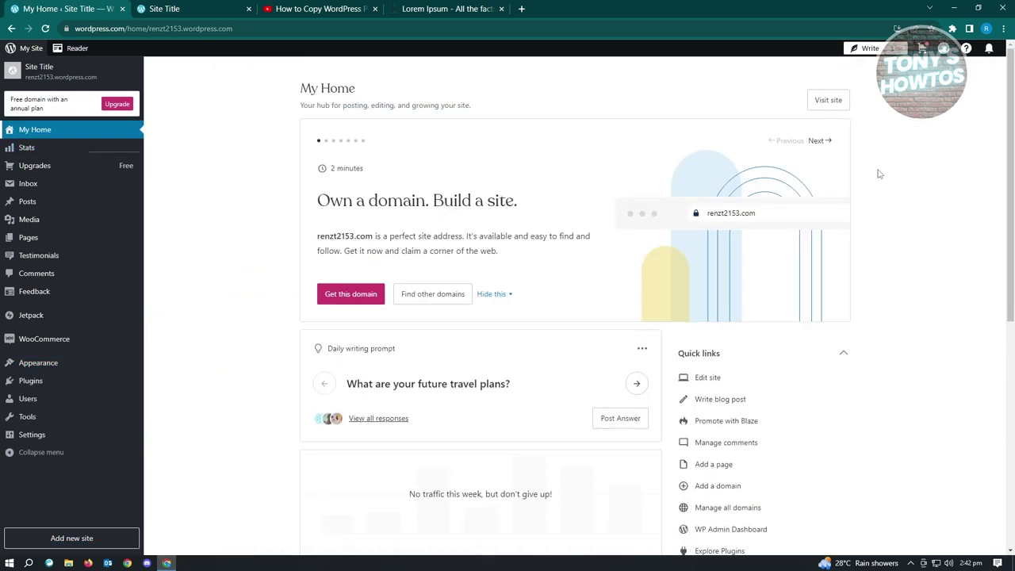
- View the published site, then open the site's Posts list from My Home
click(835, 105)
click(375, 9)
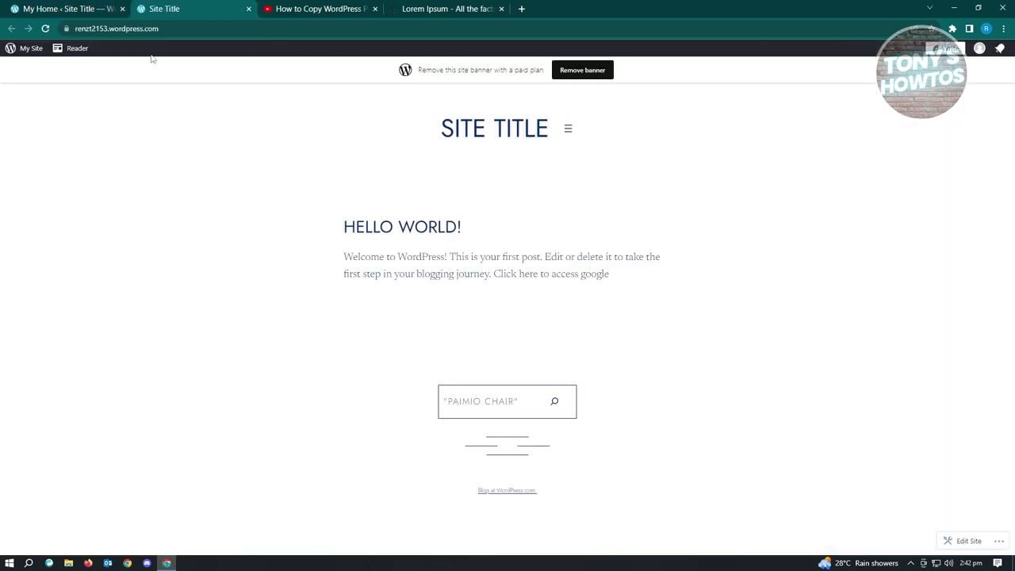
click(61, 6)
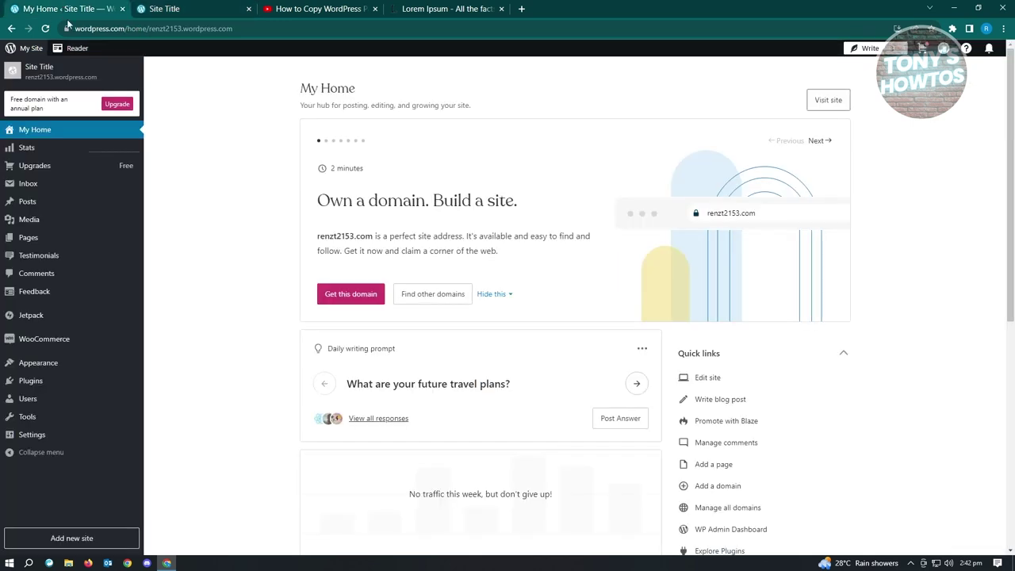
click(83, 203)
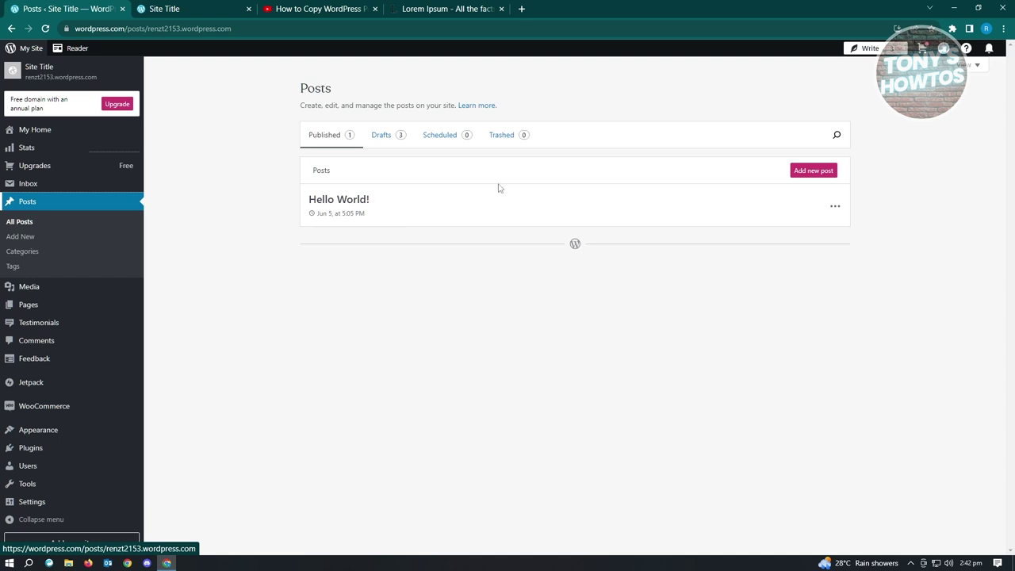
- Create a new blank post and place the caret in its body
click(835, 206)
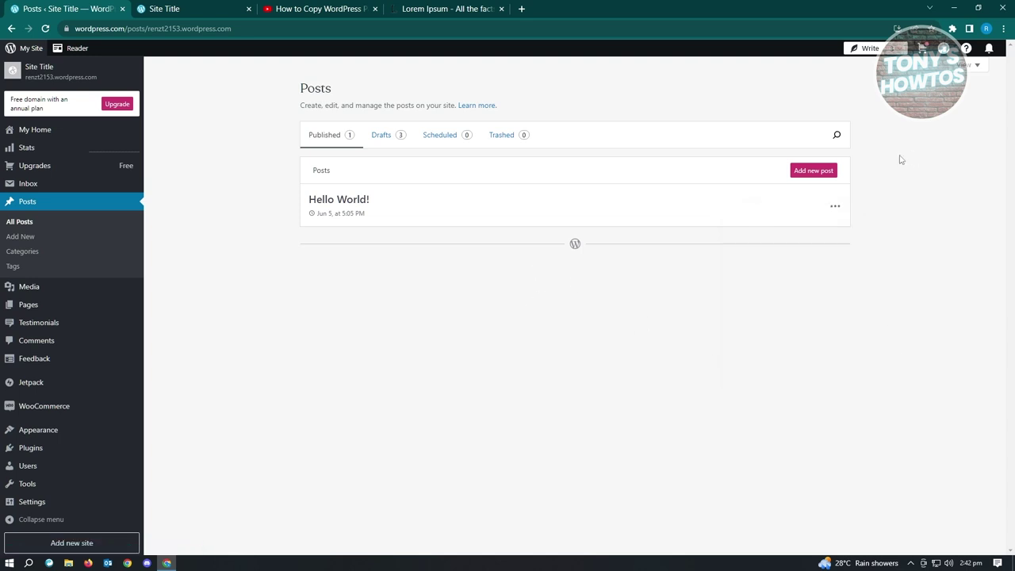
click(814, 172)
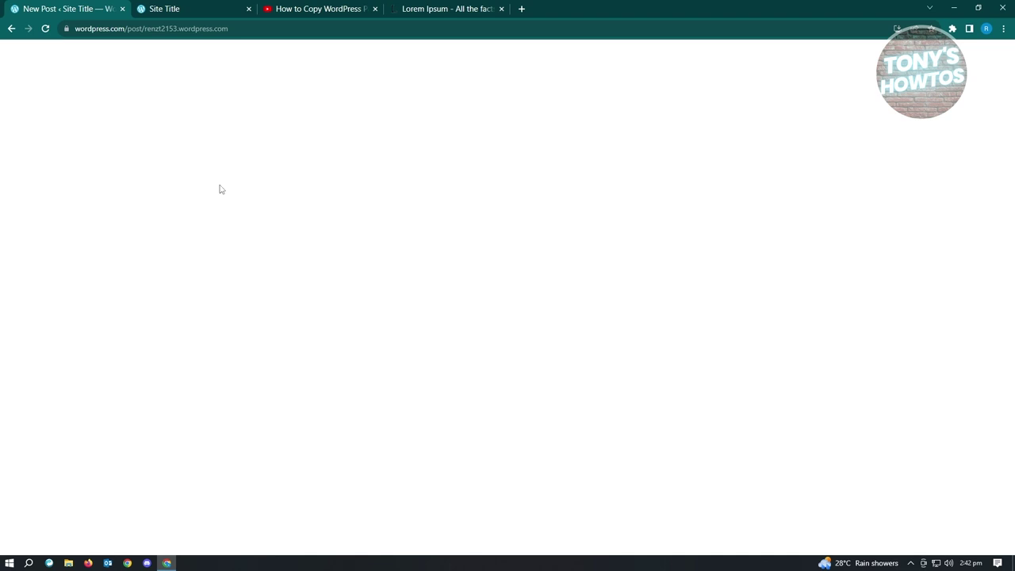
click(338, 157)
click(333, 111)
click(294, 150)
click(293, 119)
click(297, 150)
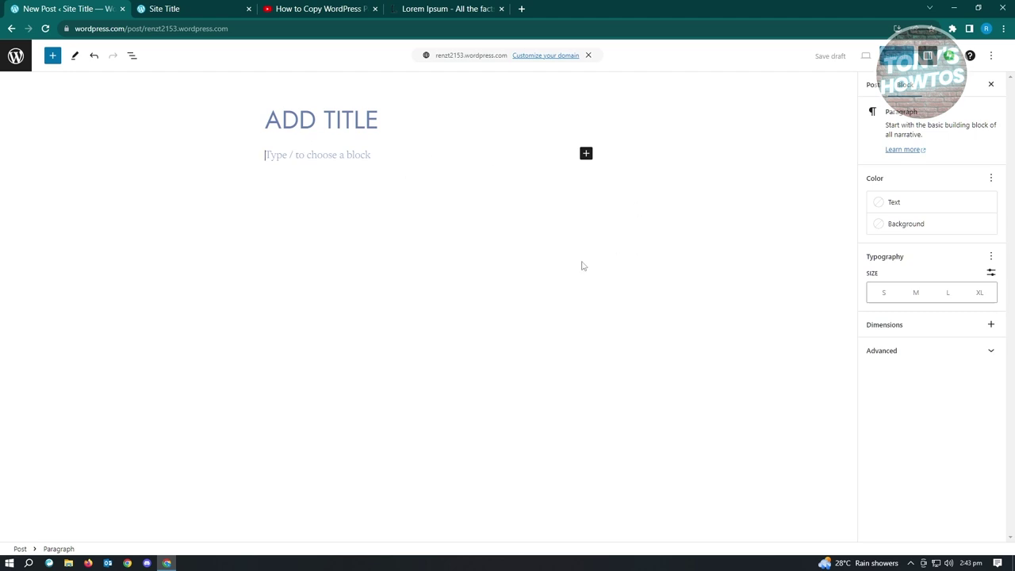
click(359, 127)
click(341, 156)
- Title the new post 'HOW TO TITLE'
click(353, 121)
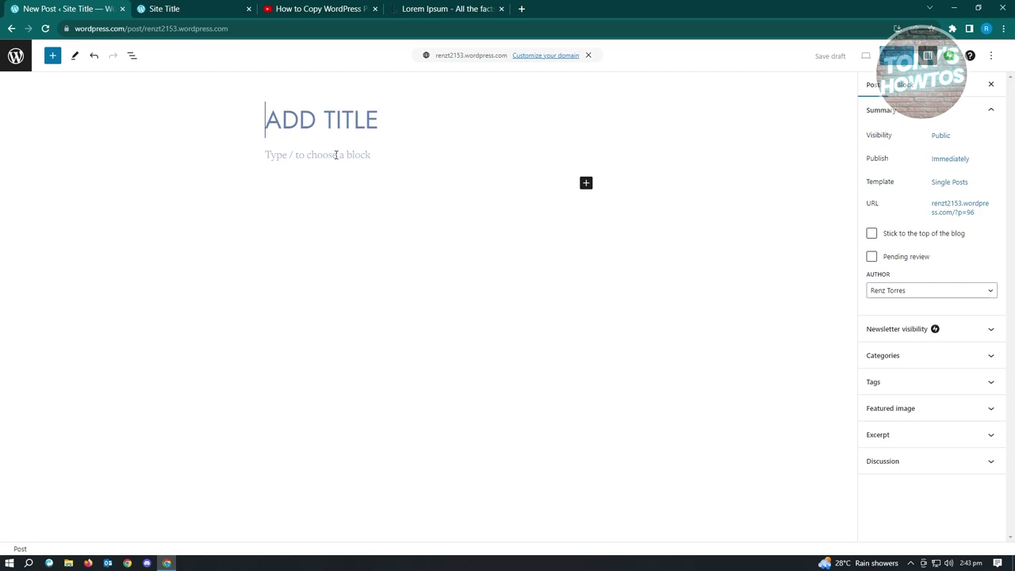
click(336, 155)
click(333, 125)
text(HOW TO TITLE)
- Paste 'The standard Lorem Ipsum passage, used since the 1500s' from lipsum.com into the body
click(347, 156)
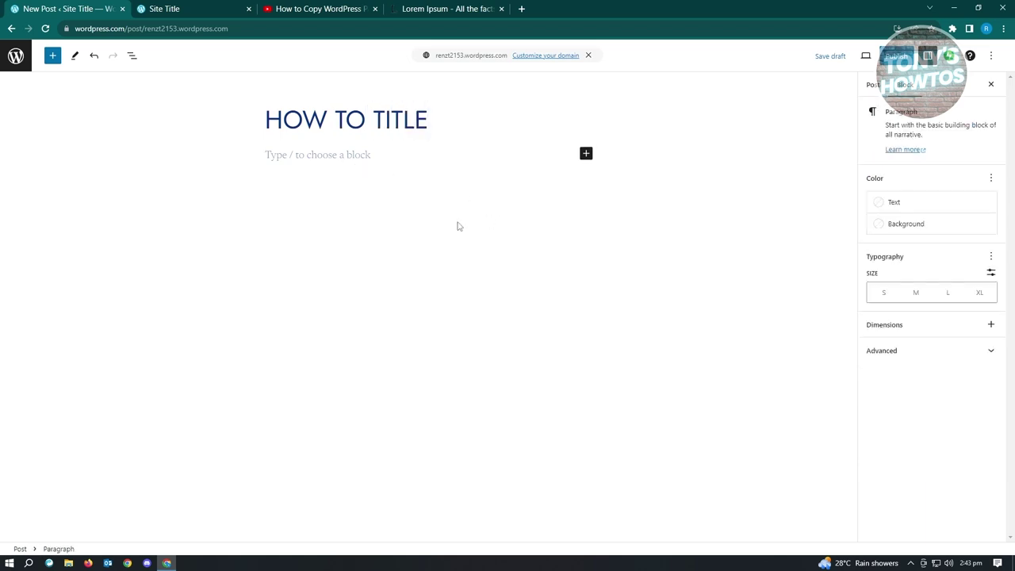
click(460, 6)
click(481, 222)
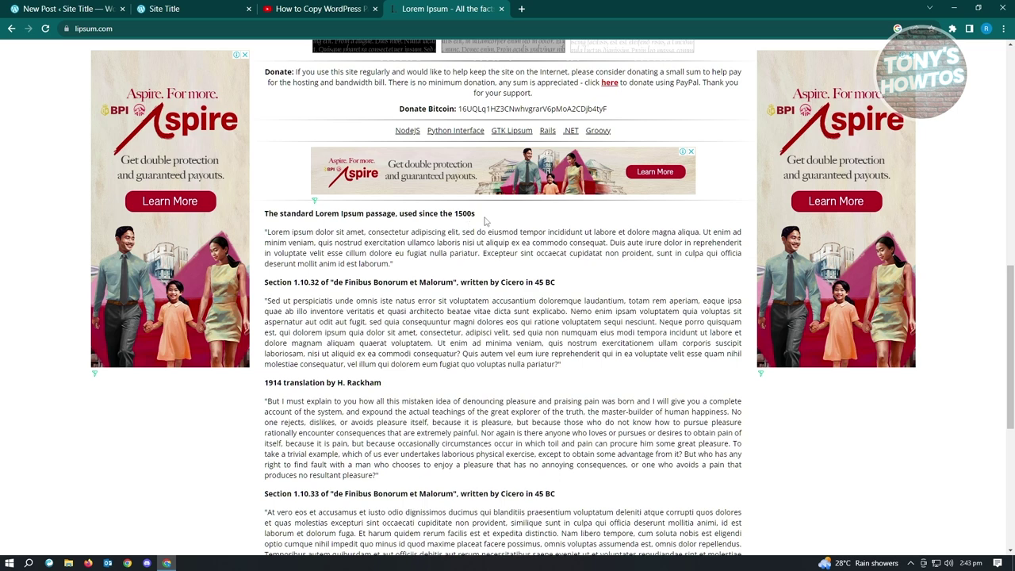
drag(481, 222, 264, 214)
key(ctrl+c)
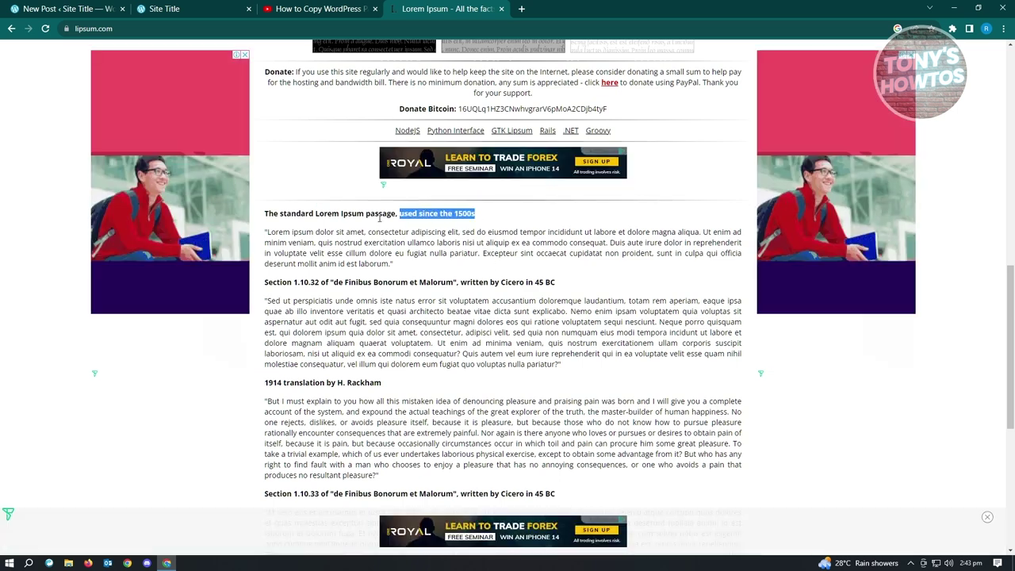
click(203, 14)
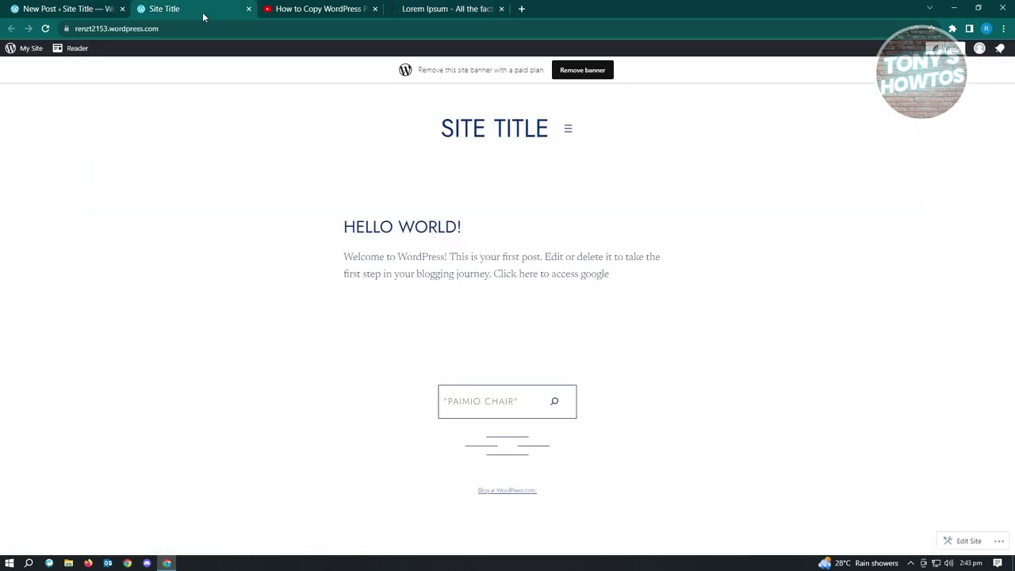
click(64, 6)
right_click(321, 153)
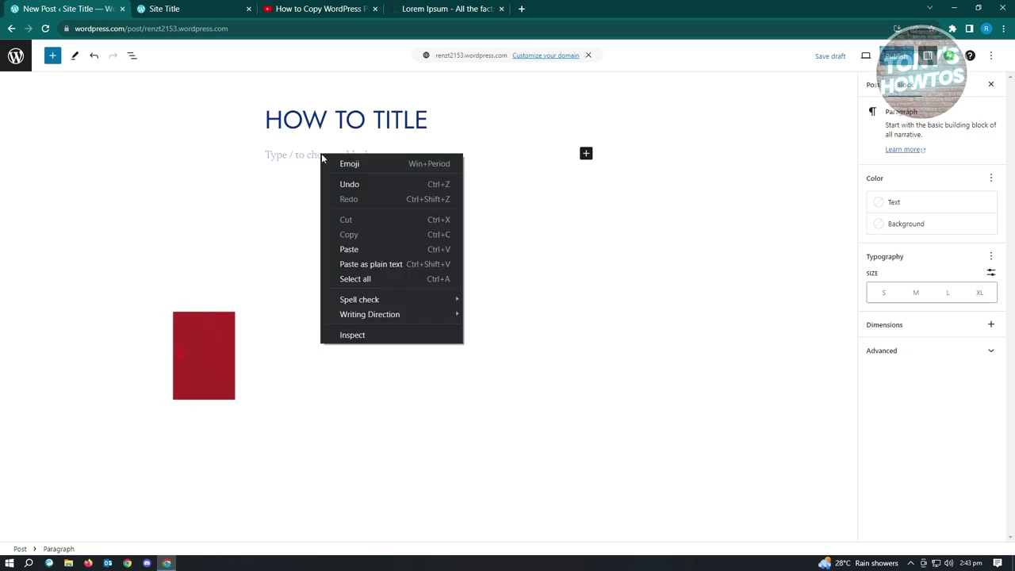
click(359, 246)
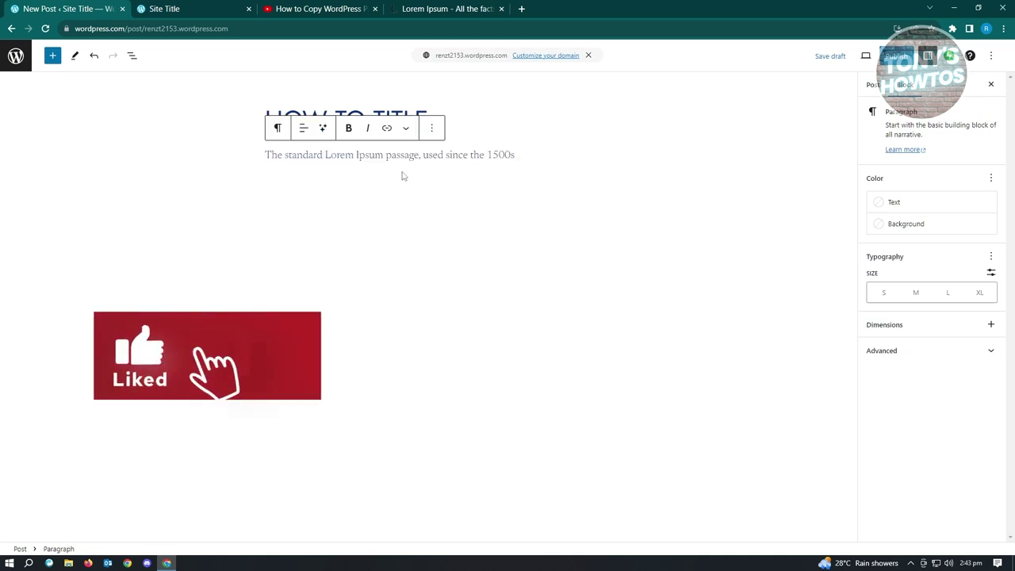
click(564, 209)
click(516, 155)
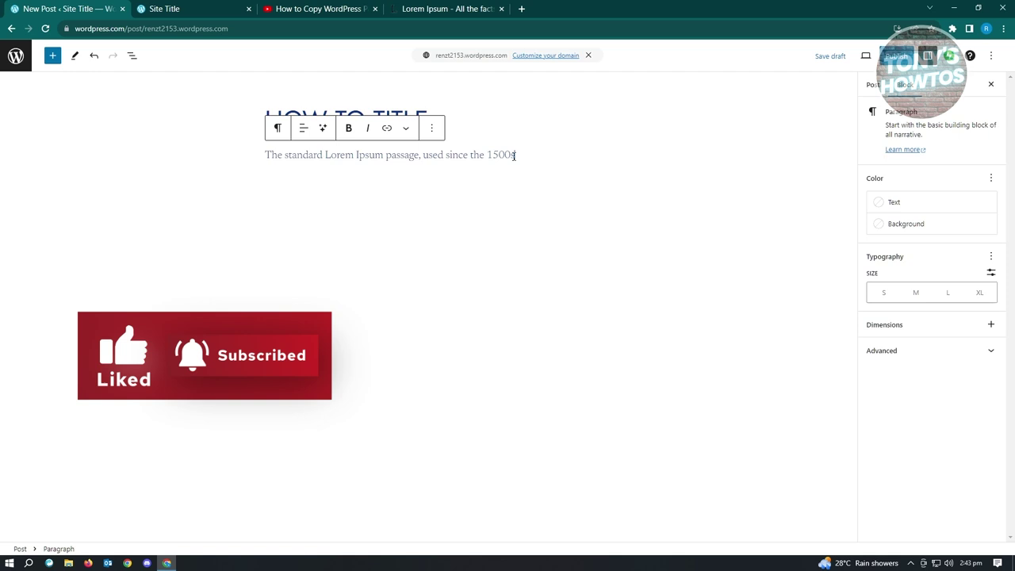
click(292, 186)
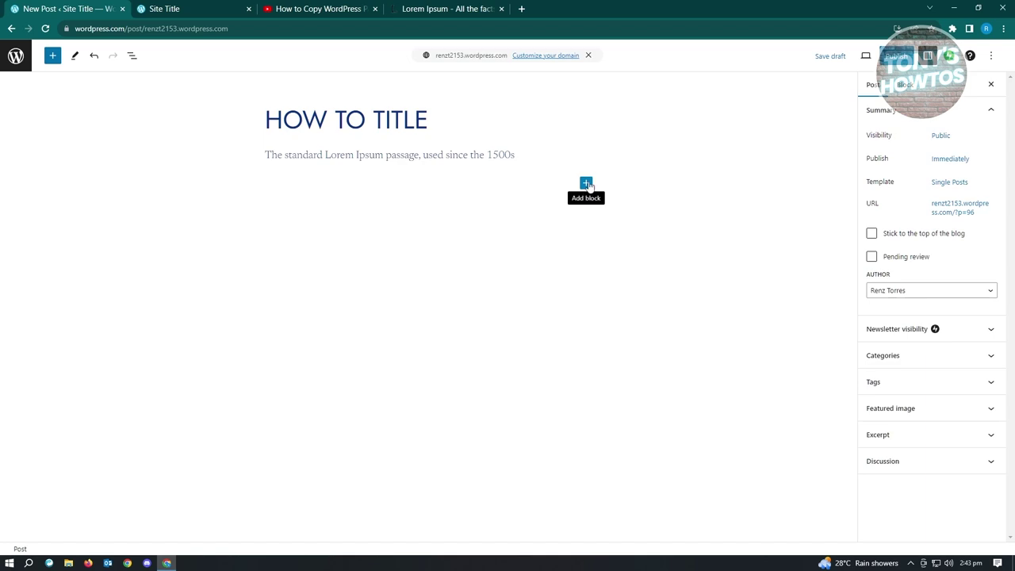
- Copy the quoted Lorem Ipsum passage from lipsum.com and paste it into a paragraph below
click(454, 8)
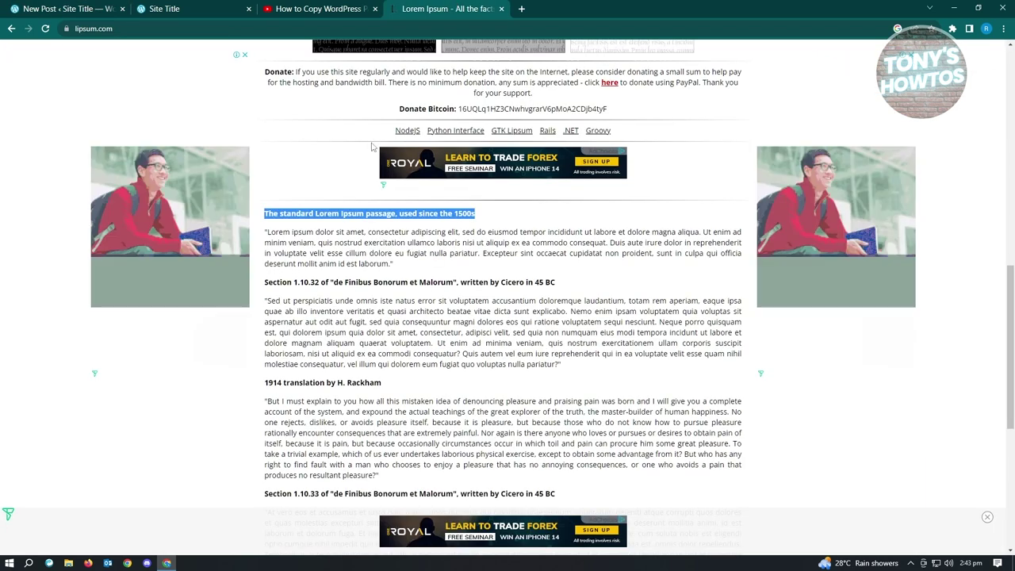
drag(266, 231, 420, 266)
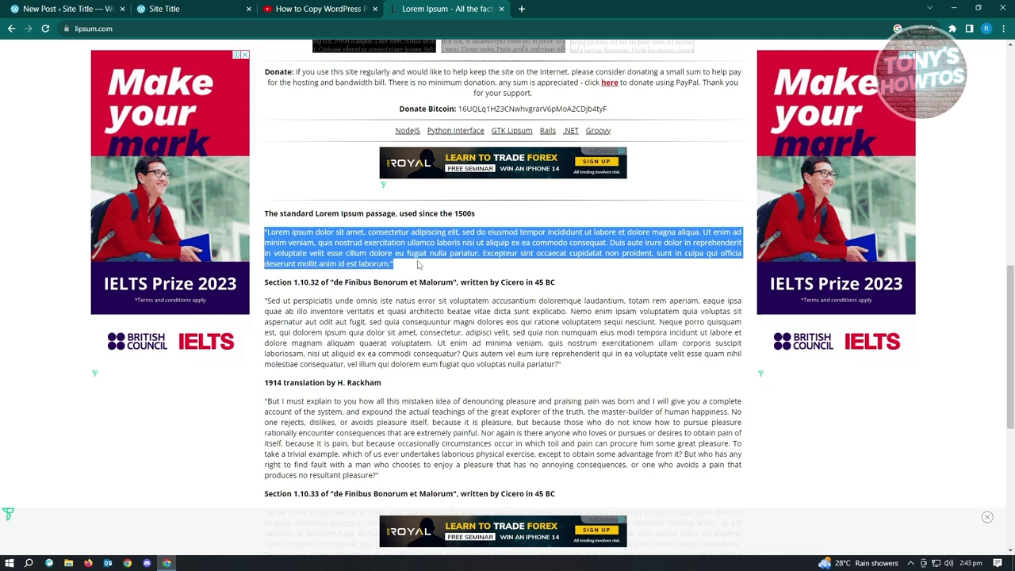
right_click(373, 246)
click(392, 253)
click(87, 8)
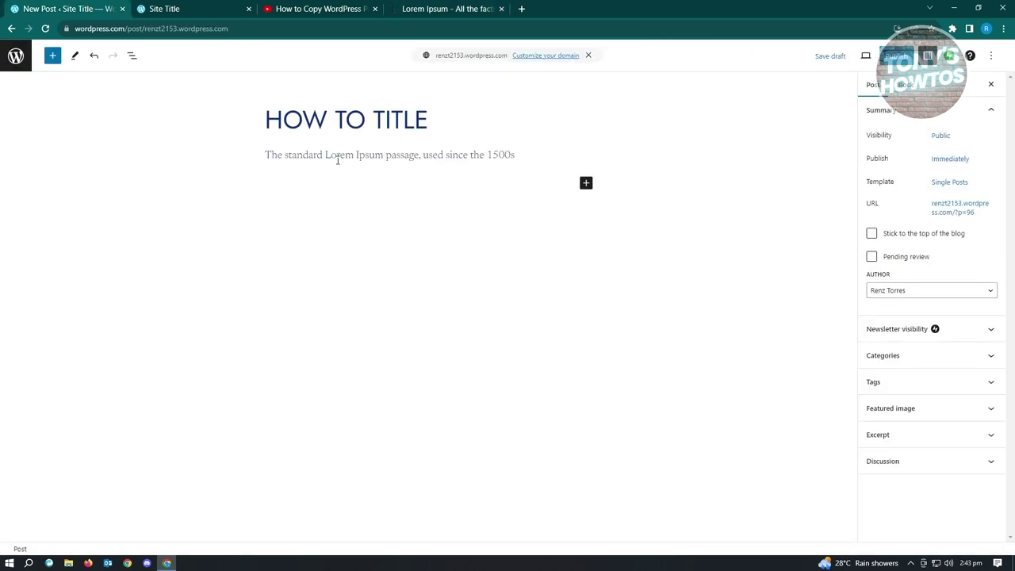
click(325, 187)
text(vna)
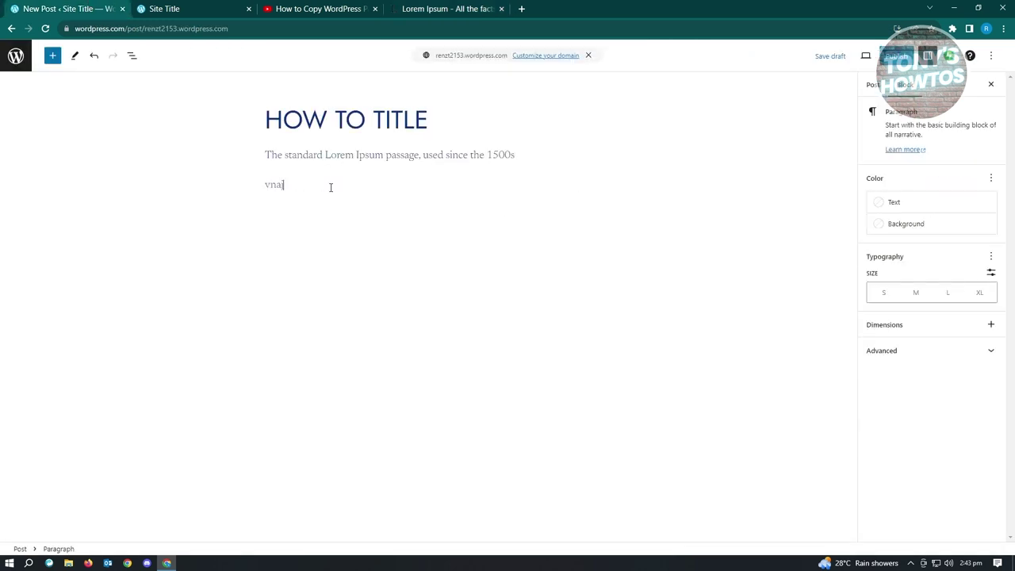
key(BackSpace)
right_click(330, 187)
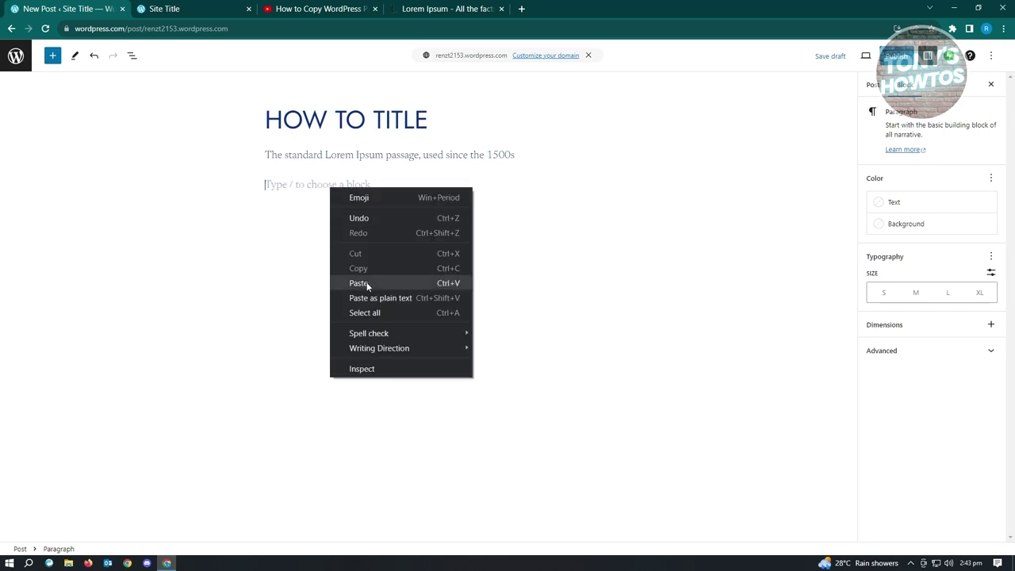
click(361, 283)
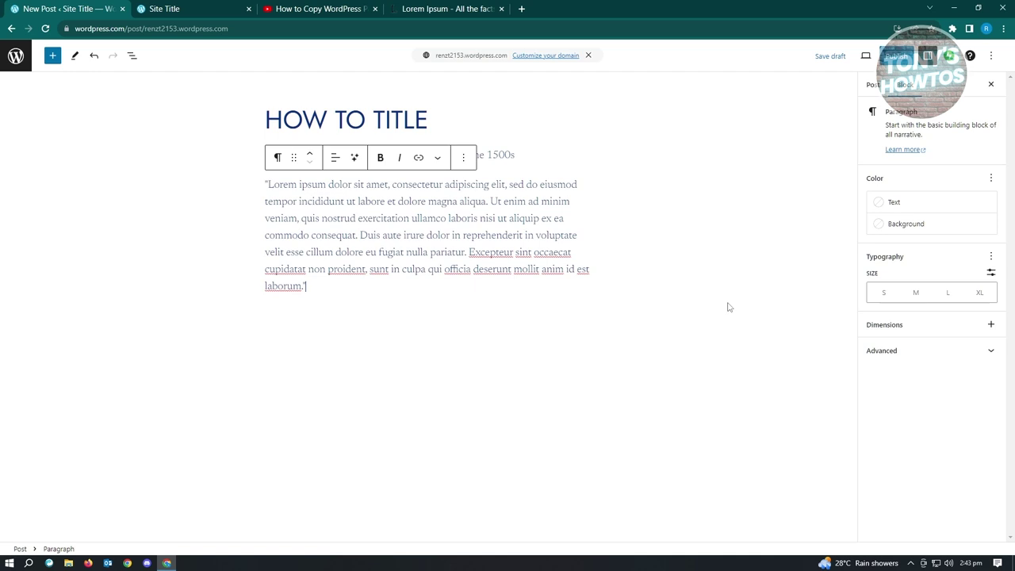
click(668, 241)
click(485, 153)
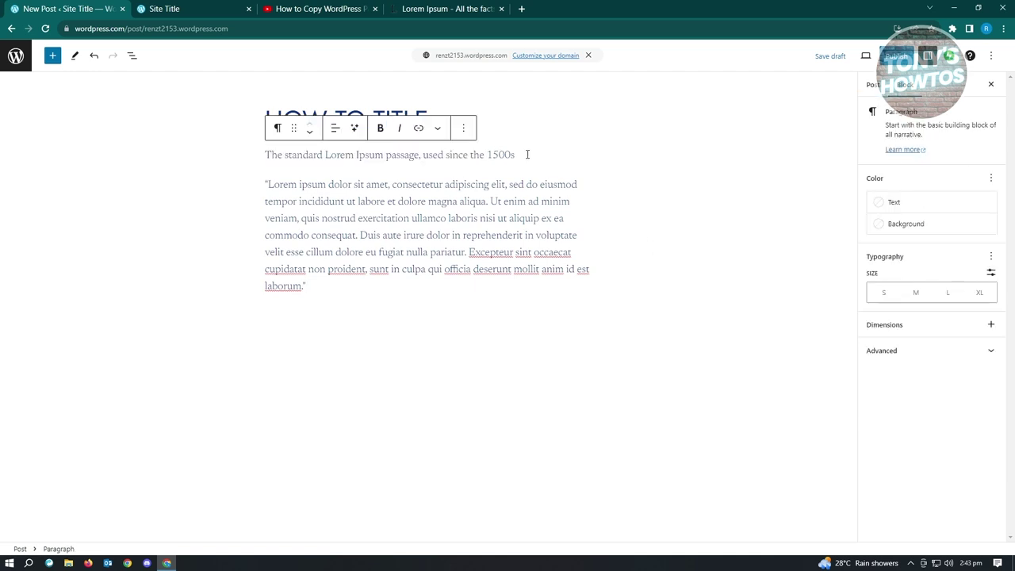
drag(520, 155, 264, 154)
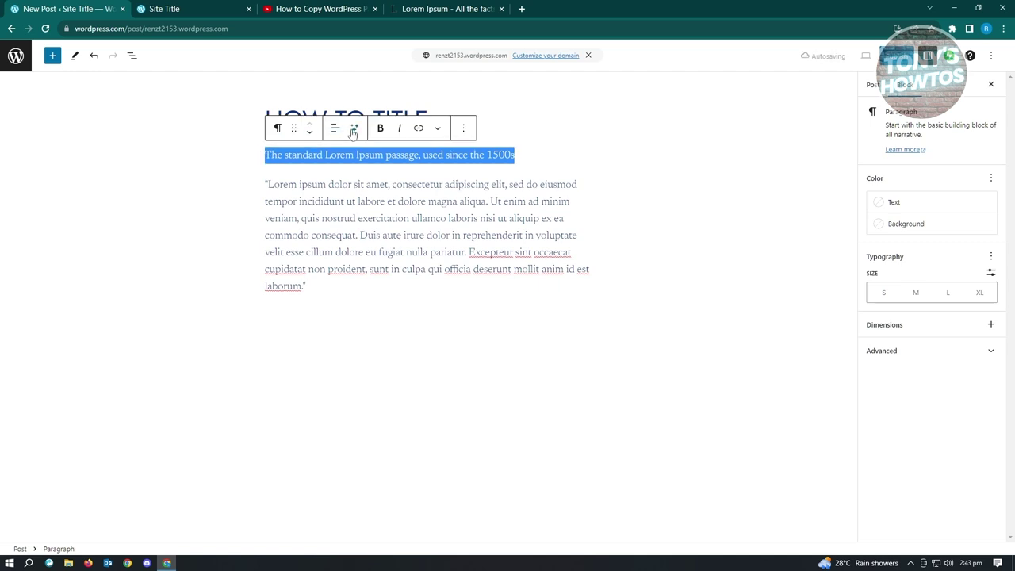
- Turn the Lorem Ipsum line into a heading, settling on H3 after trying H6 and H1
click(278, 127)
click(305, 178)
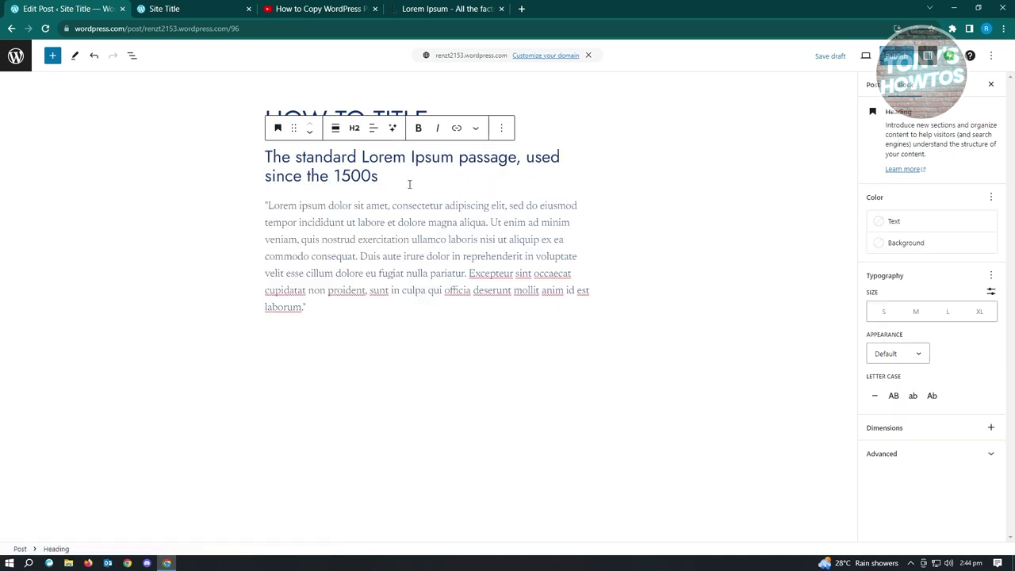
click(355, 128)
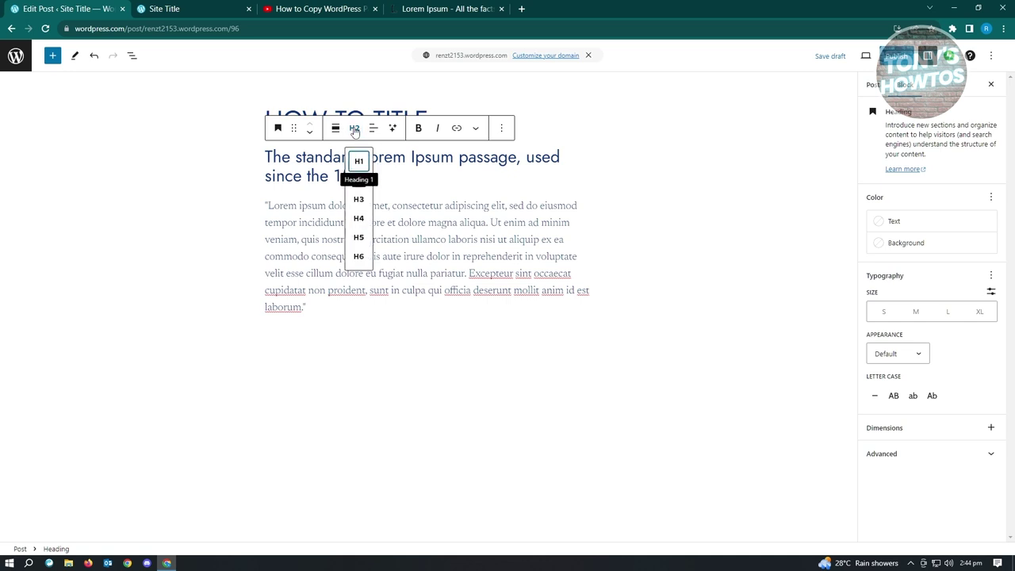
click(362, 200)
click(355, 129)
click(360, 261)
click(356, 128)
click(362, 159)
click(351, 129)
click(360, 201)
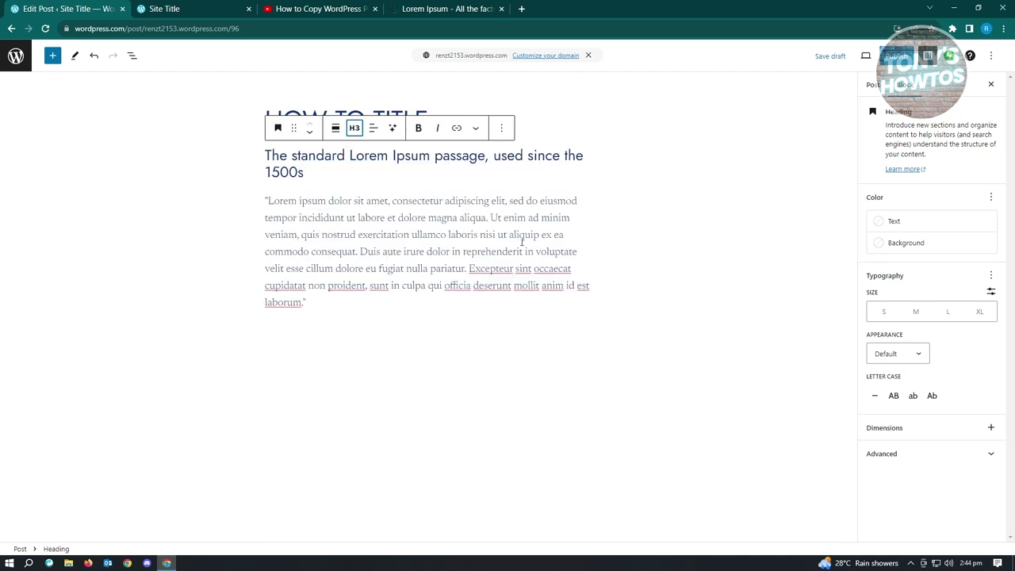
- Try wide and full width on the heading, then return it to normal width
click(335, 131)
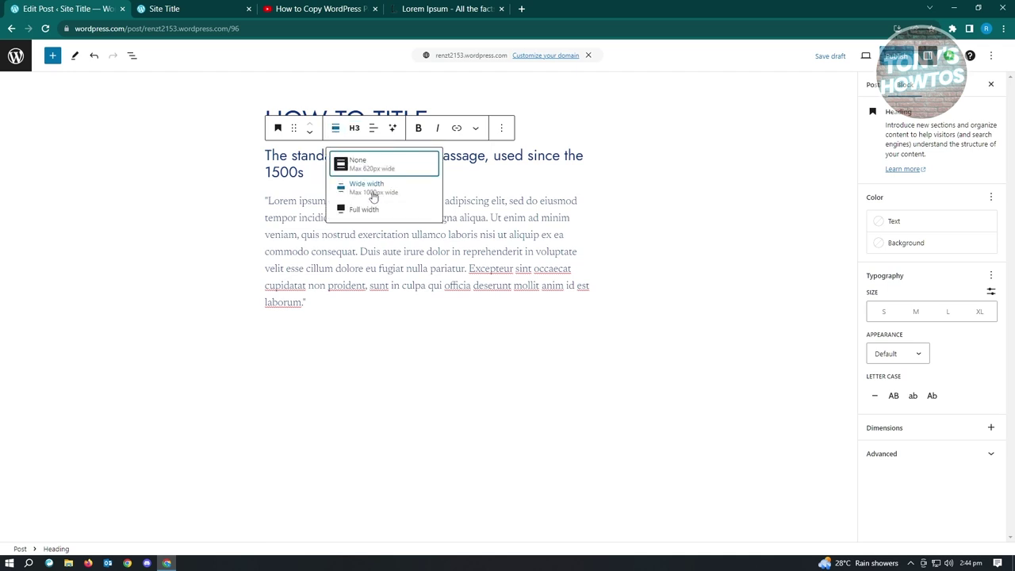
click(371, 192)
click(248, 133)
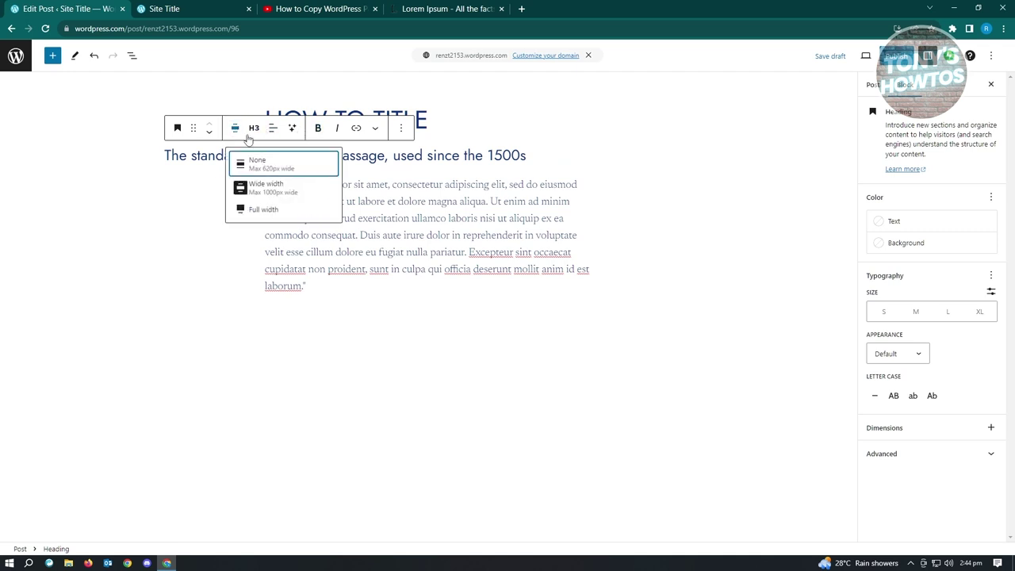
click(270, 210)
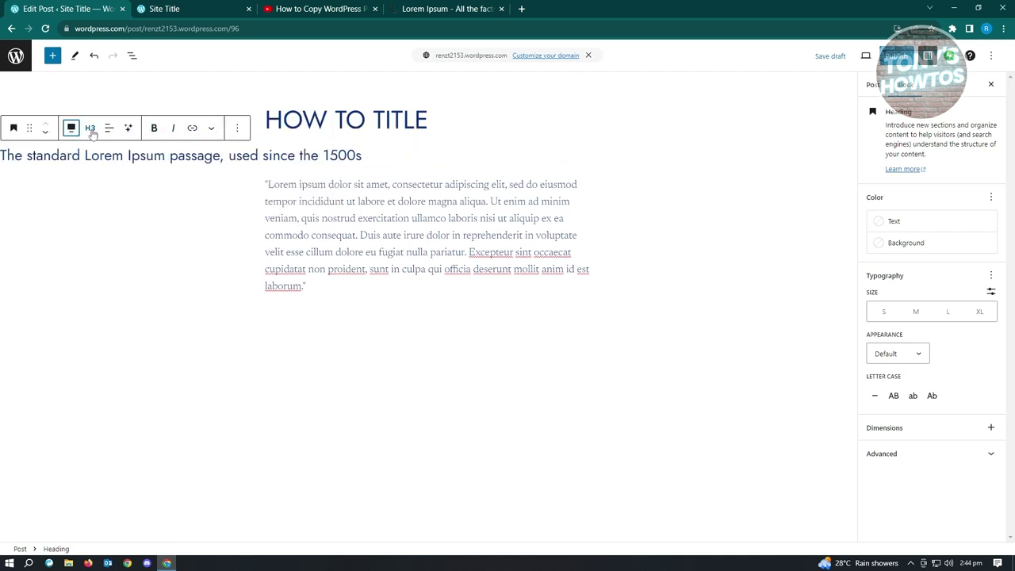
click(71, 127)
click(102, 166)
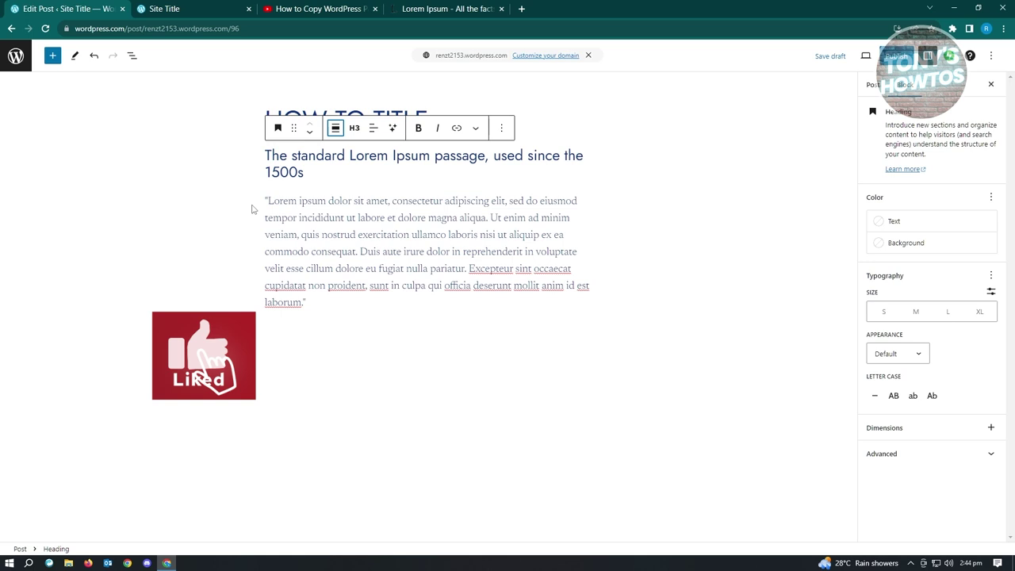
- Add an empty paragraph block below the Lorem Ipsum passage
click(442, 322)
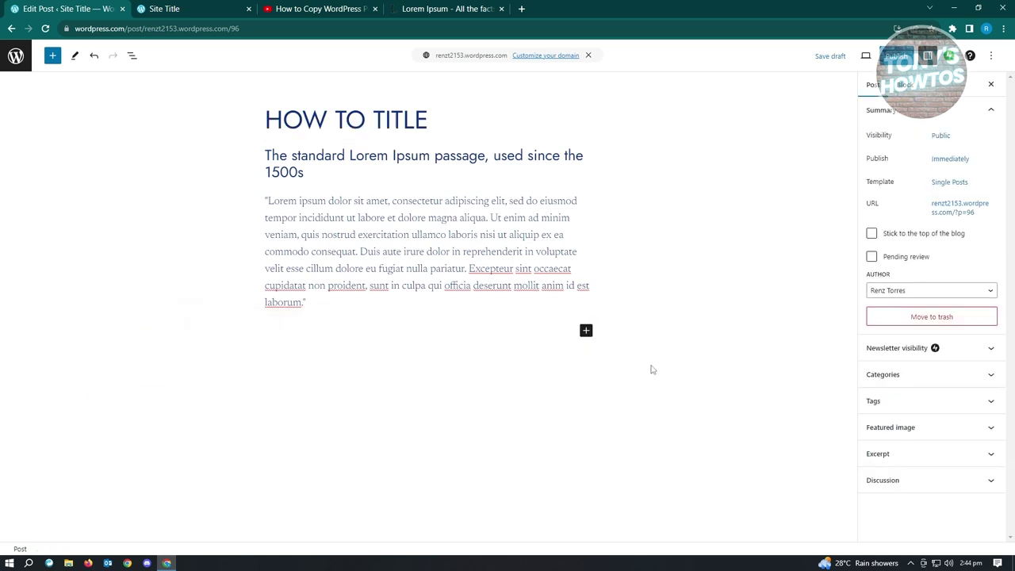
click(586, 332)
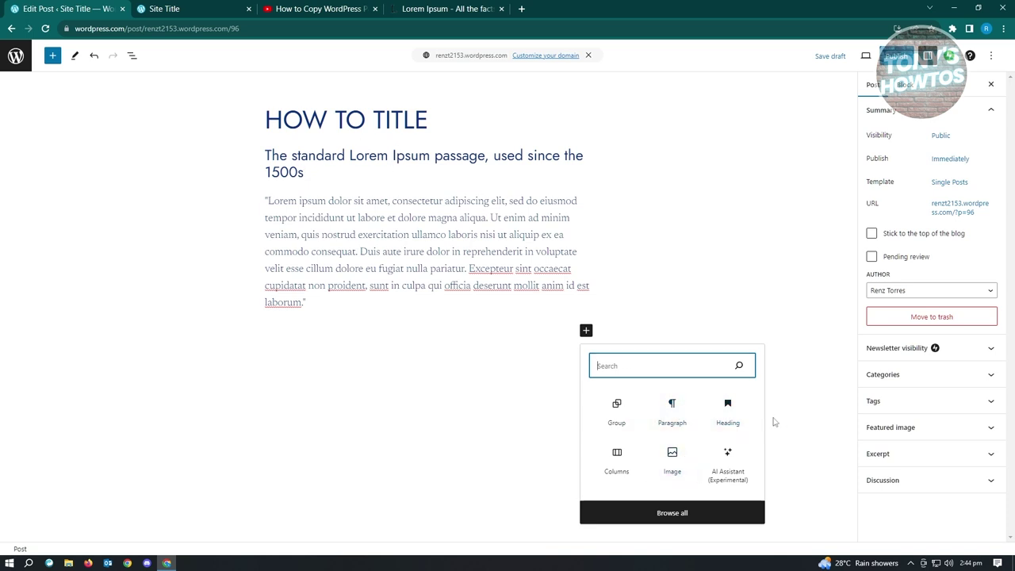
click(335, 319)
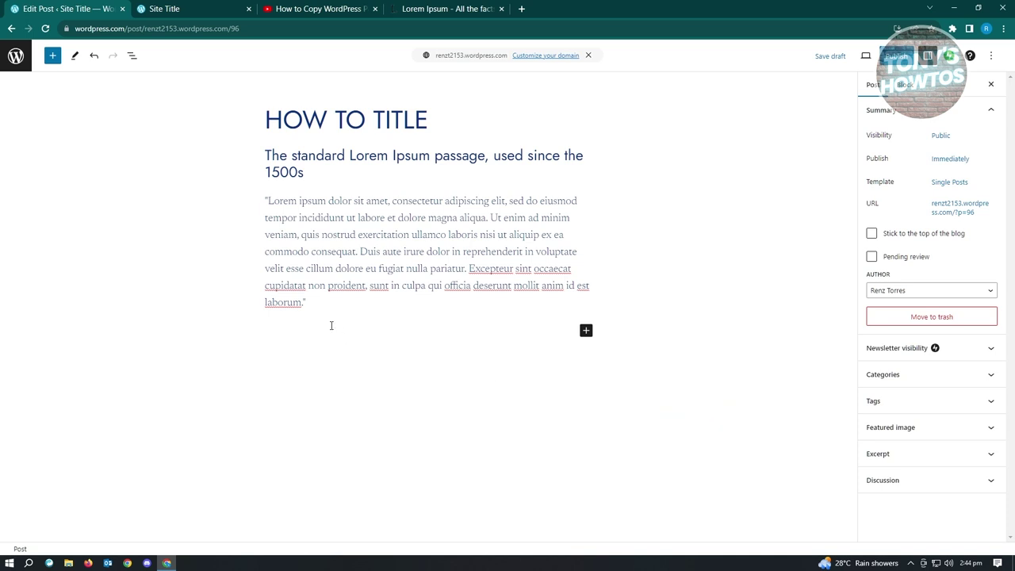
click(277, 330)
click(642, 360)
click(555, 326)
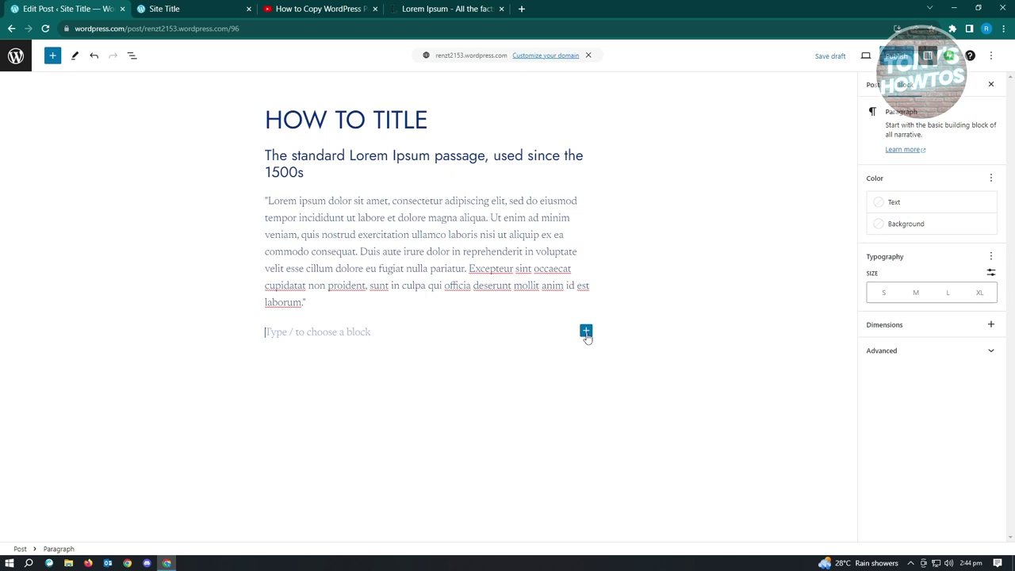
click(586, 332)
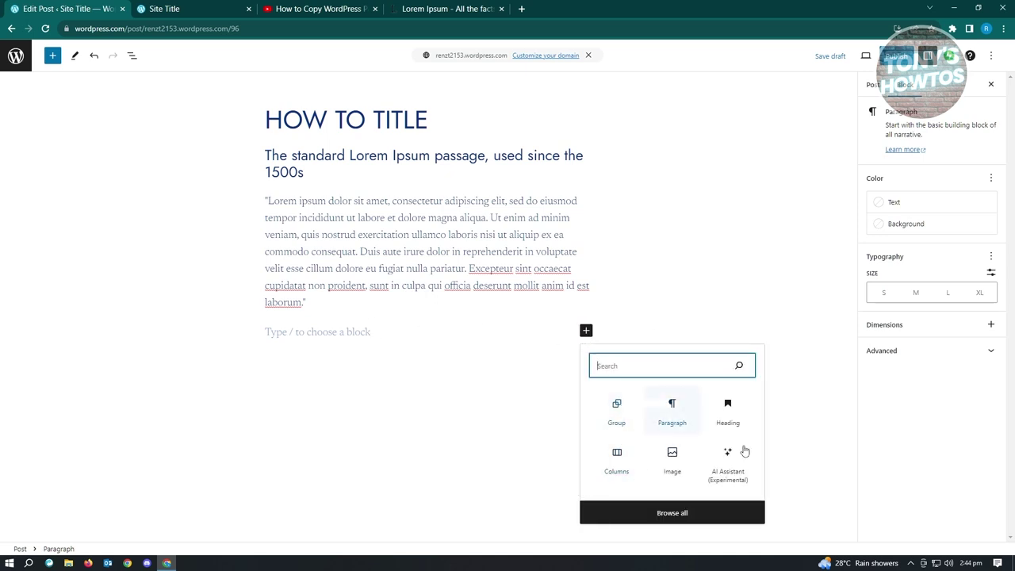
- Insert an Image block and upload the pexels JPG of an elderly man from Downloads
click(673, 463)
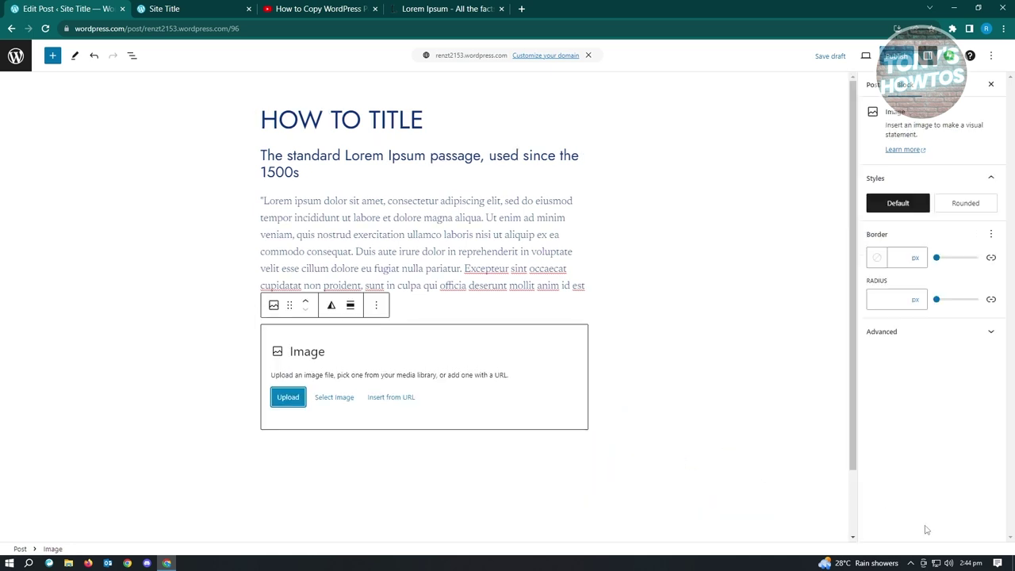
click(283, 399)
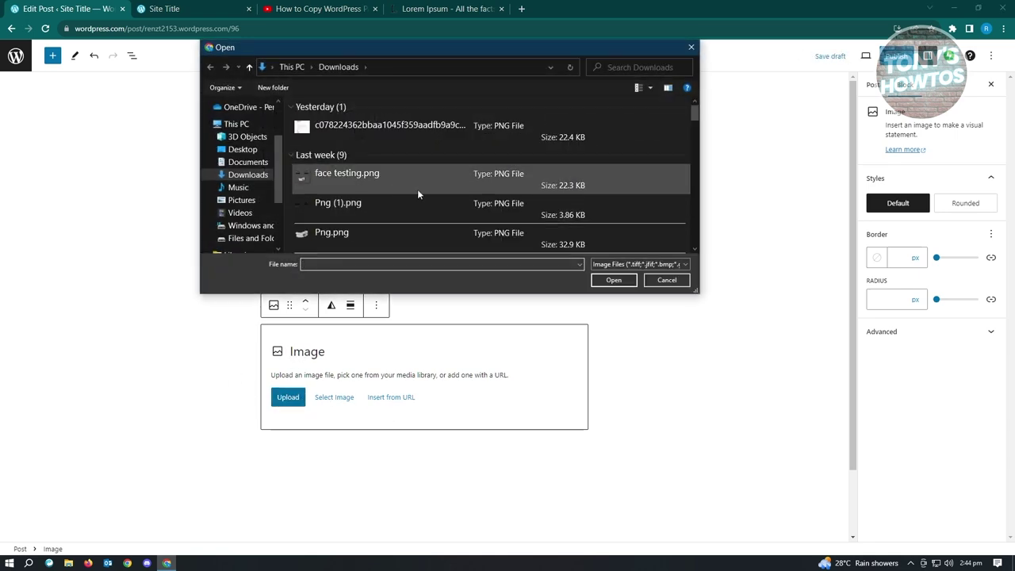
scroll(420, 190, down, 1)
scroll(439, 203, down, 1)
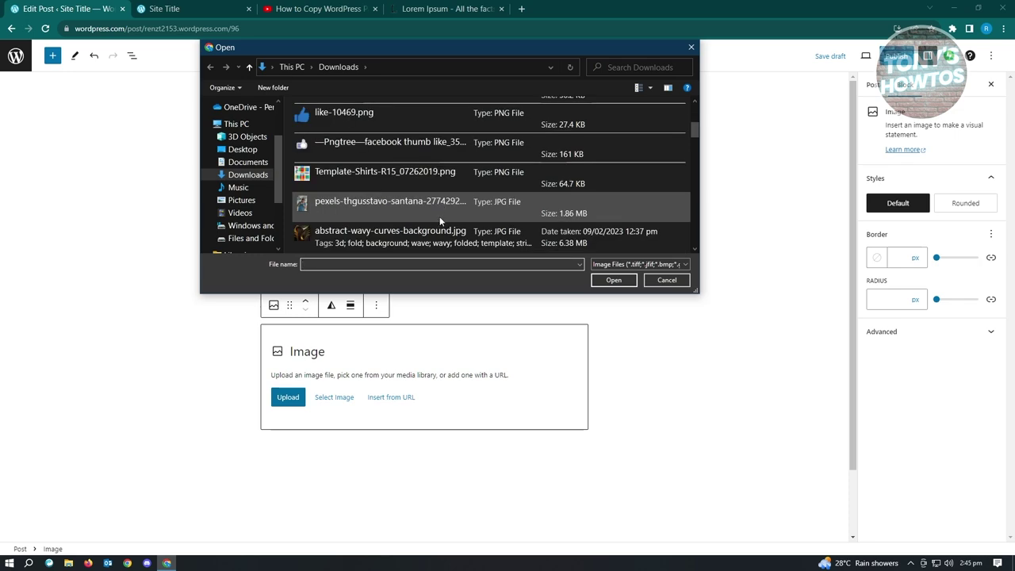
click(440, 206)
click(618, 285)
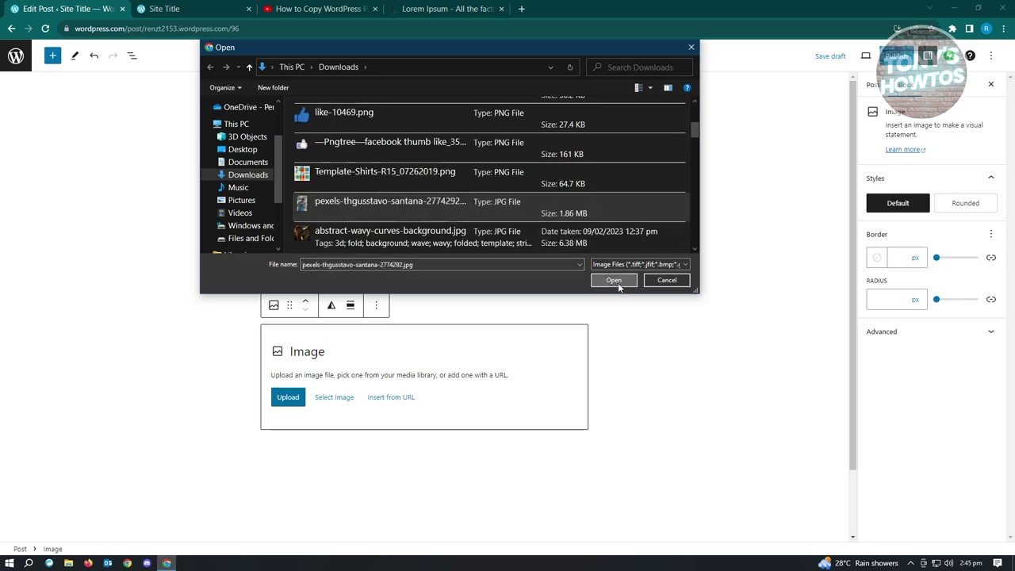
scroll(351, 347, down, 5)
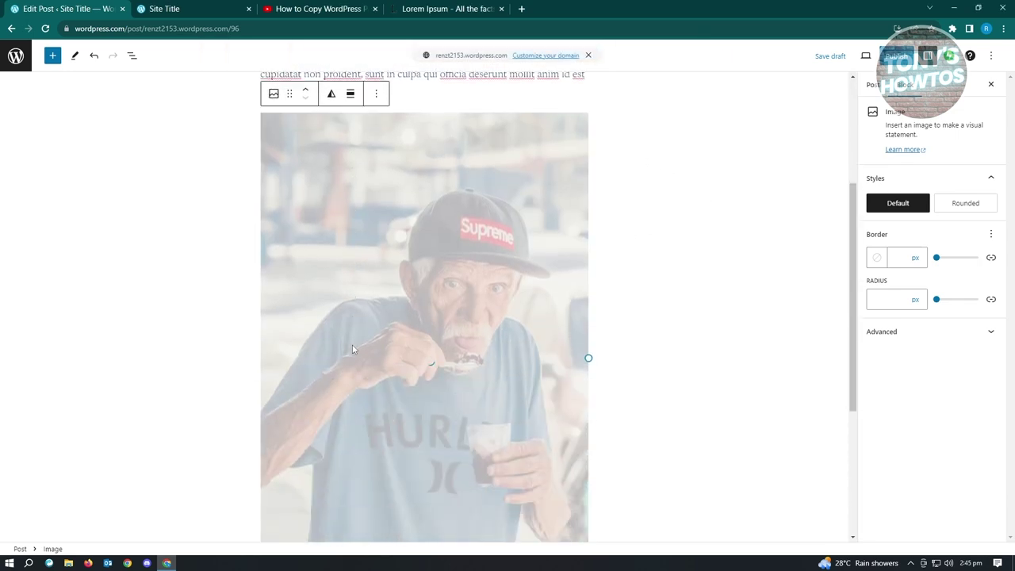
click(674, 339)
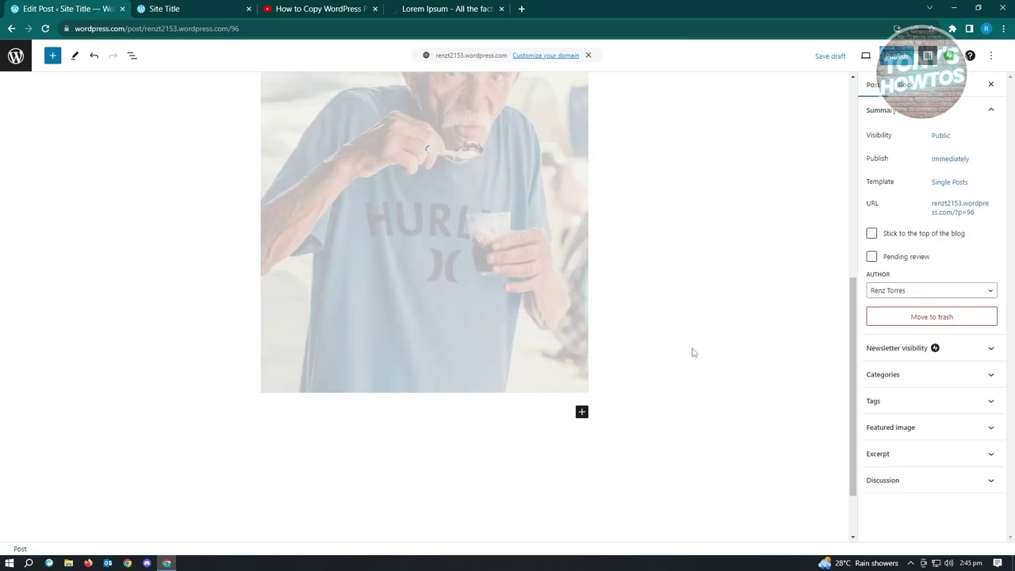
scroll(409, 256, up, 3)
scroll(492, 262, down, 2)
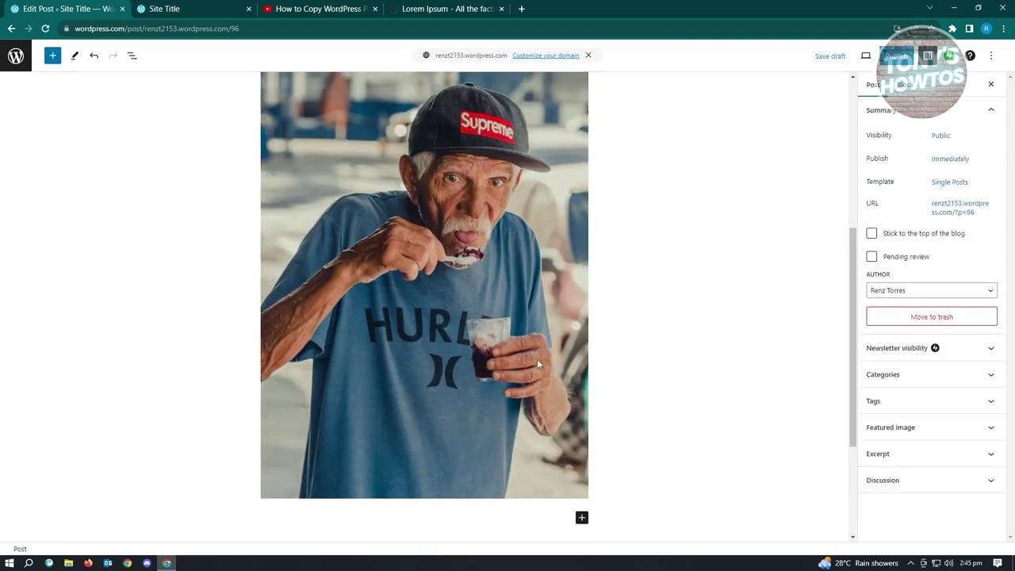
scroll(539, 355, up, 4)
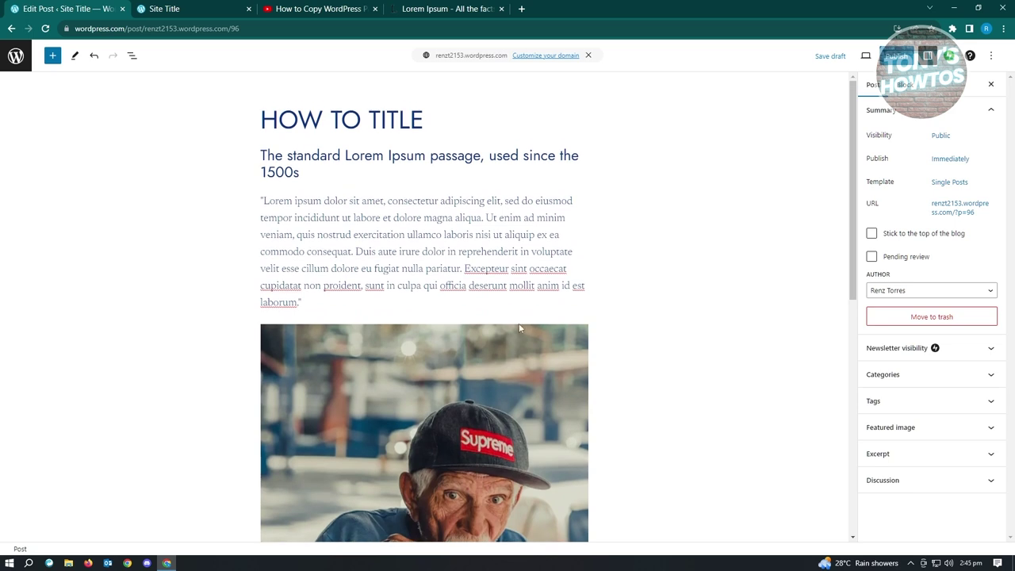
scroll(600, 318, down, 6)
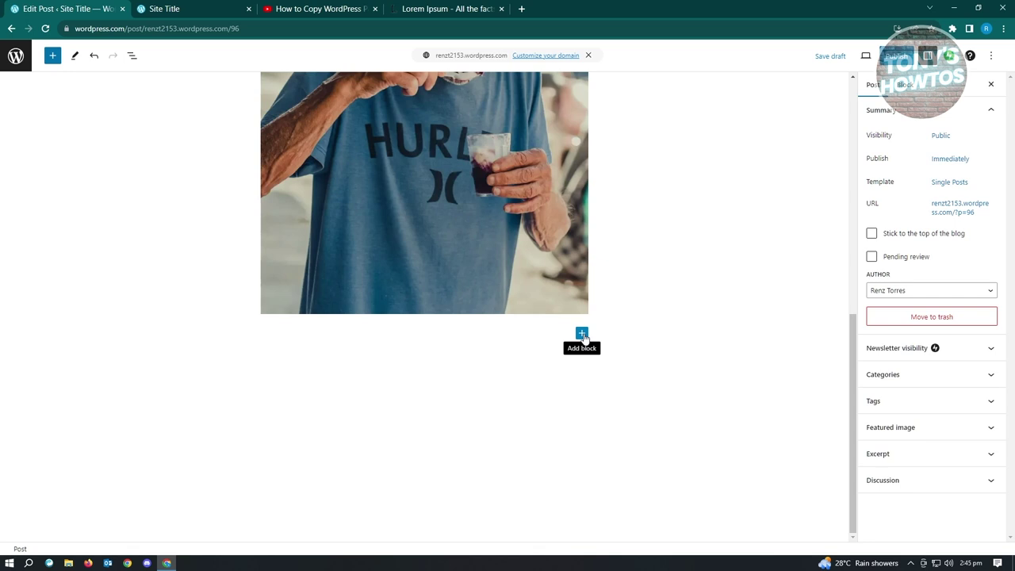
- Insert a three-column block with equal 33/33/33 columns below the photo
click(583, 336)
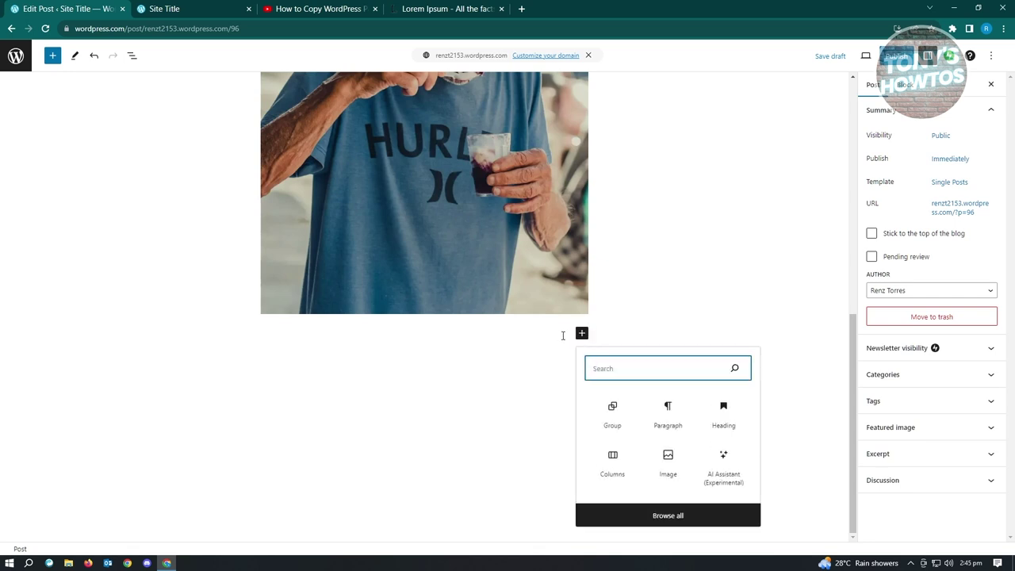
click(612, 468)
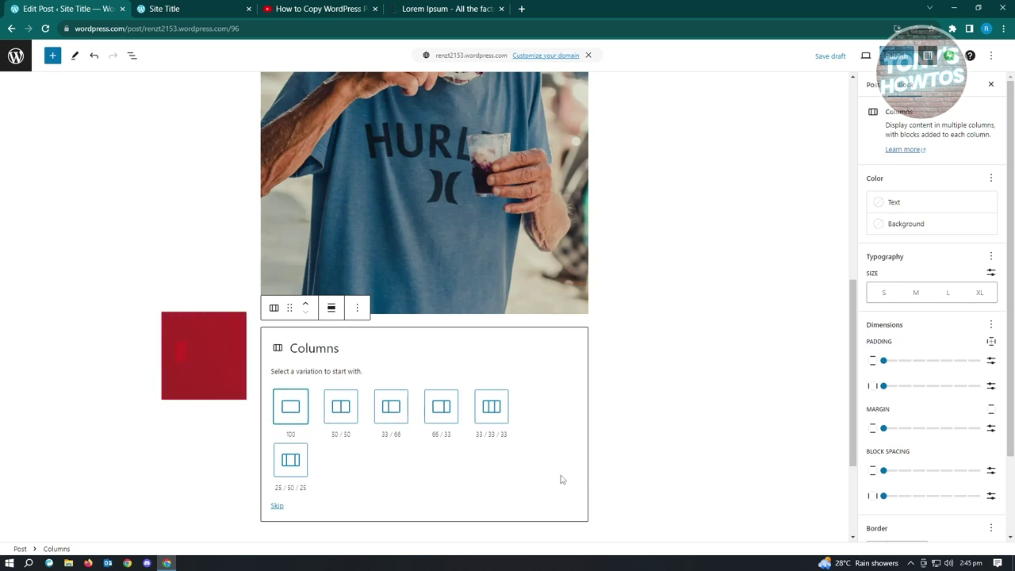
click(500, 419)
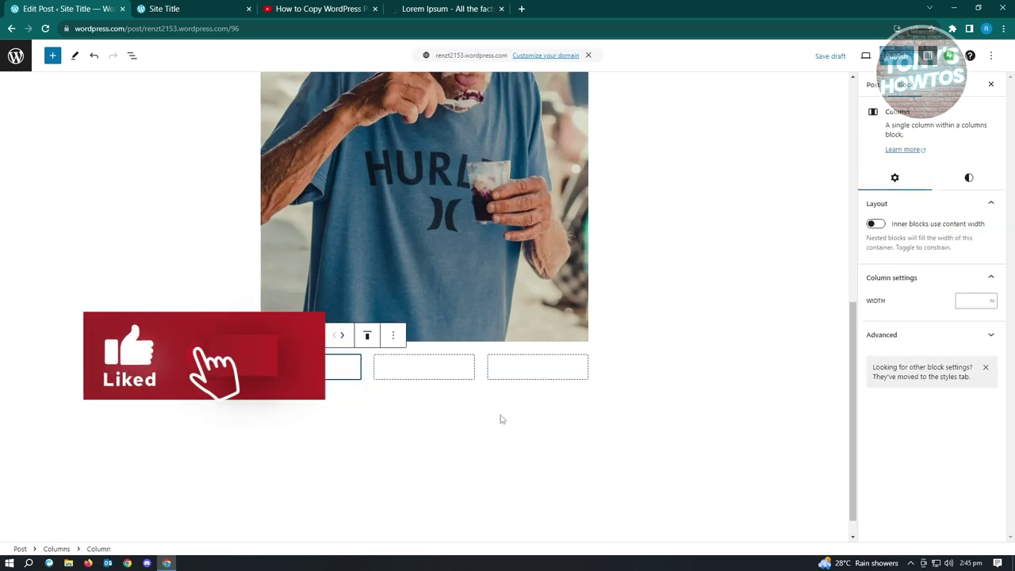
click(422, 373)
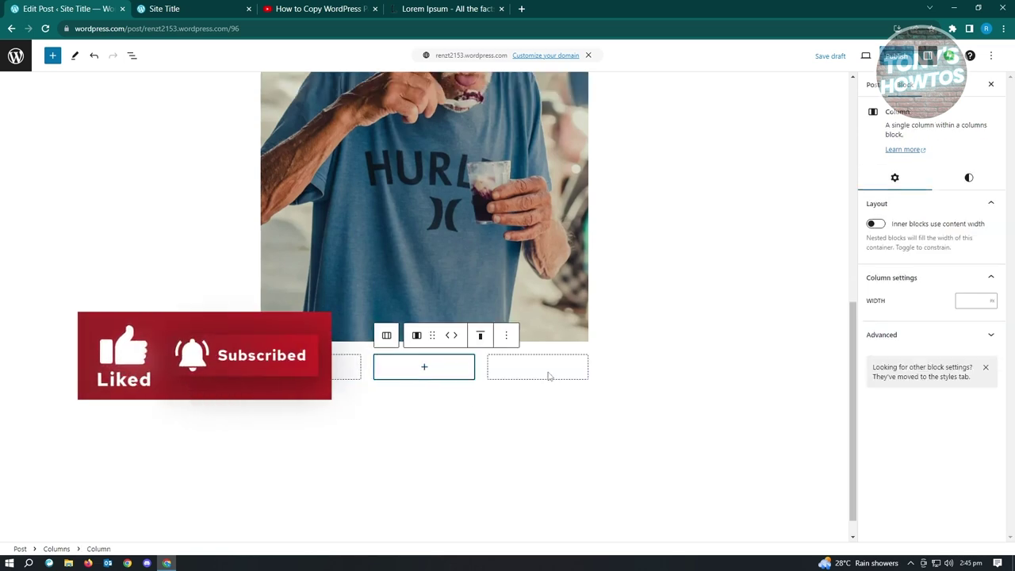
click(537, 373)
scroll(537, 373, up, 4)
scroll(341, 238, up, 2)
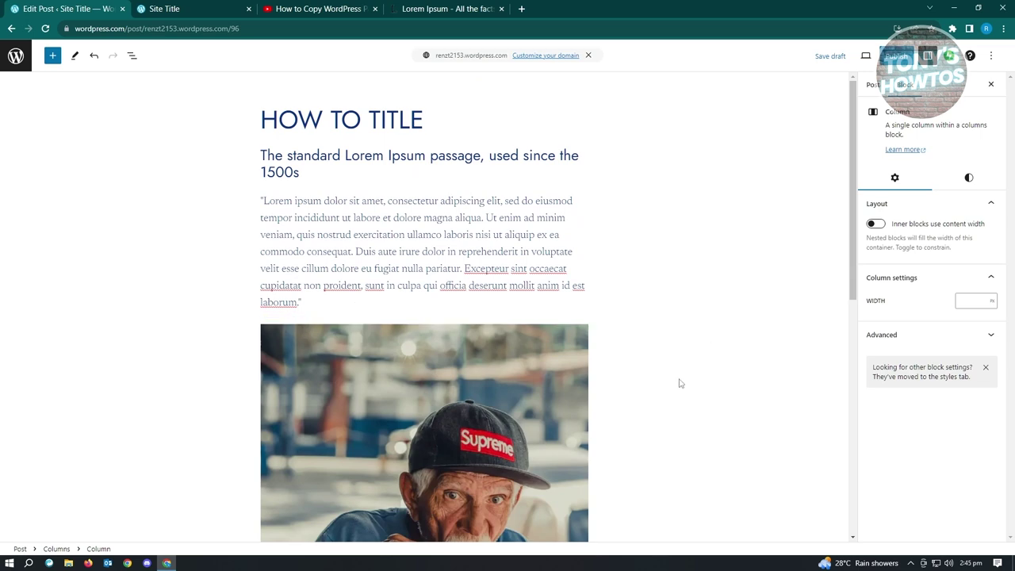
scroll(678, 383, down, 6)
- Add a paragraph to the left column and paste Lorem Ipsum text copied from the Lorem Ipsum site
click(319, 349)
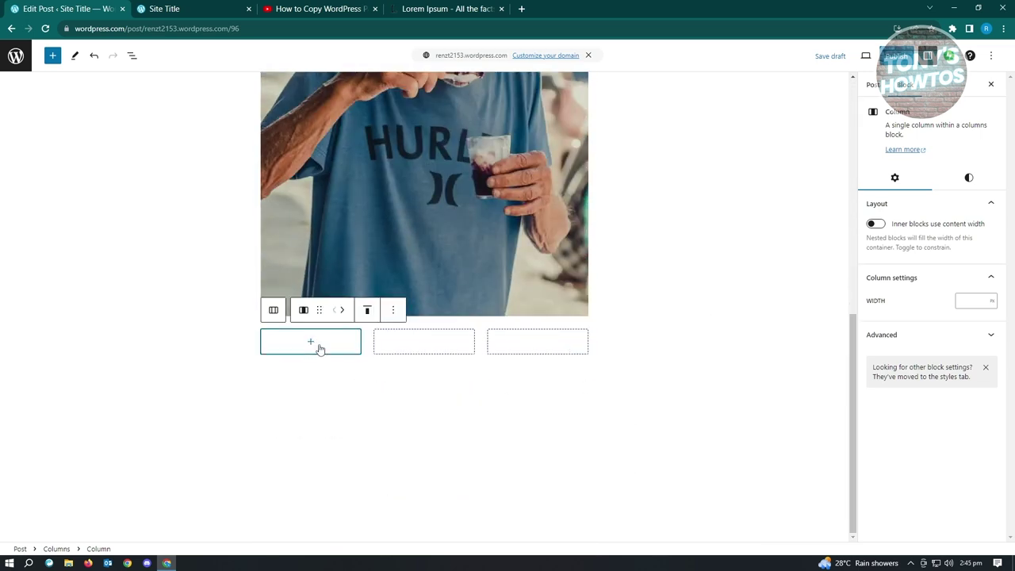
click(334, 345)
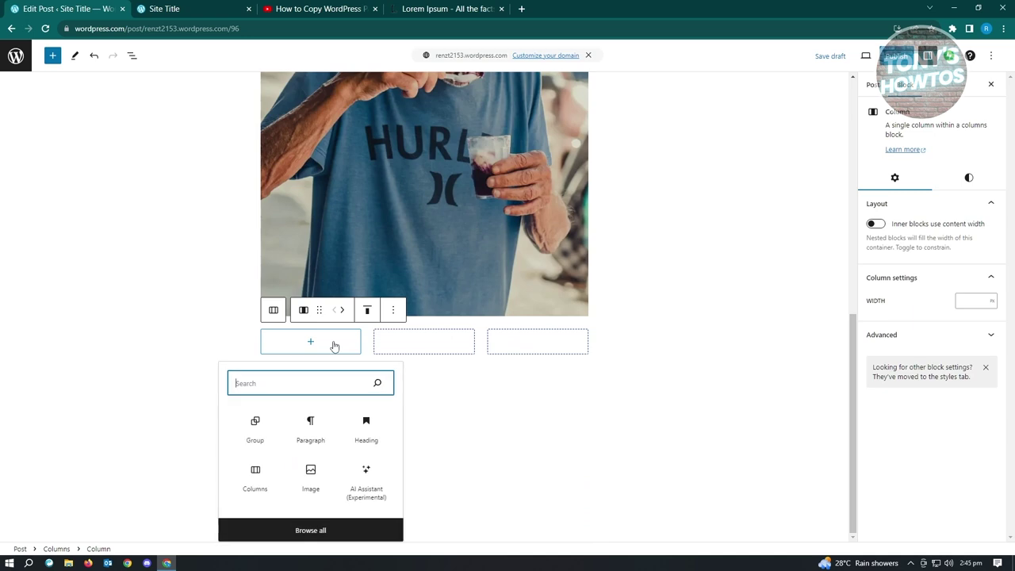
click(310, 427)
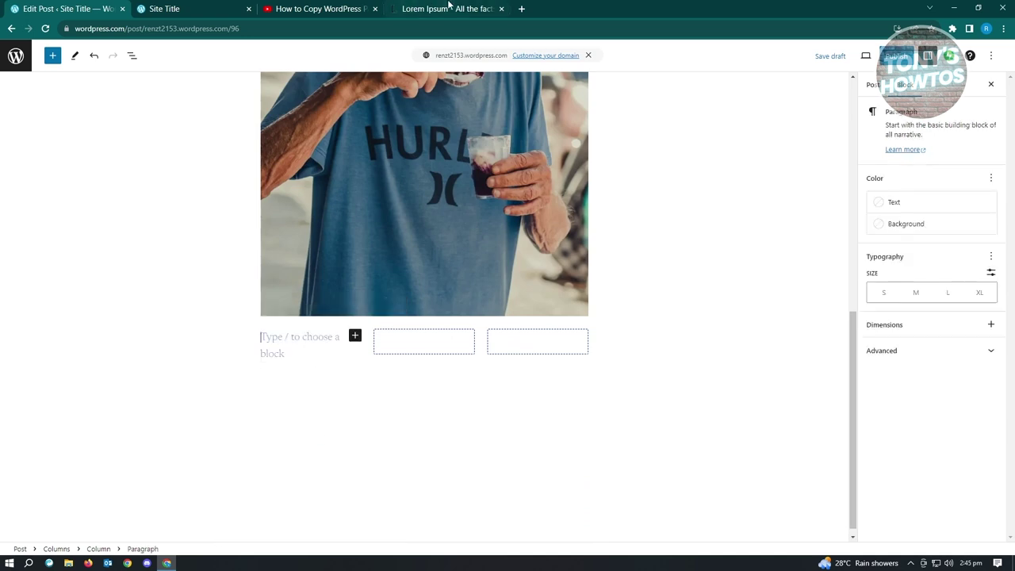
click(447, 8)
drag(267, 232, 314, 248)
key(ctrl+c)
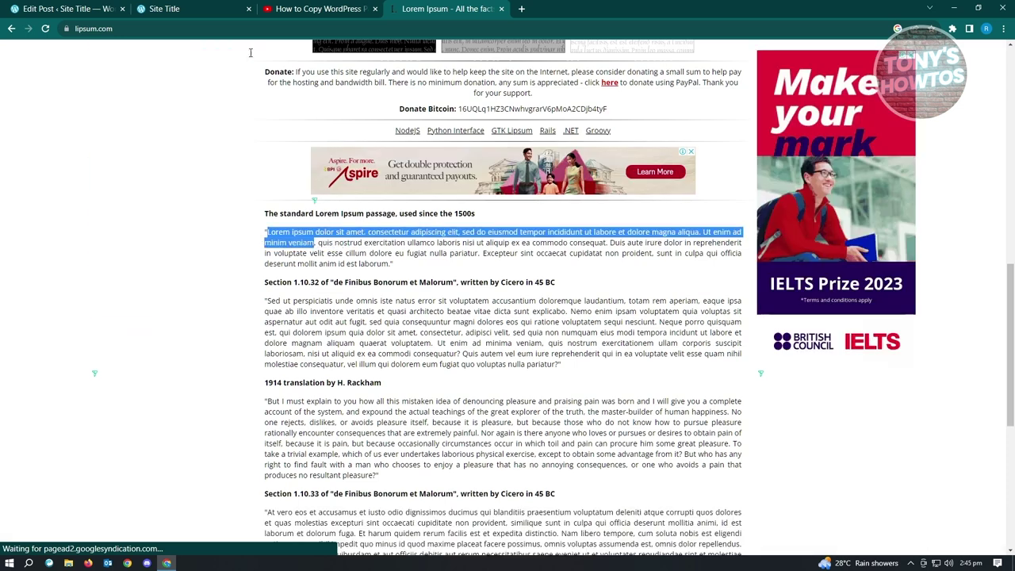
key(ctrl+2)
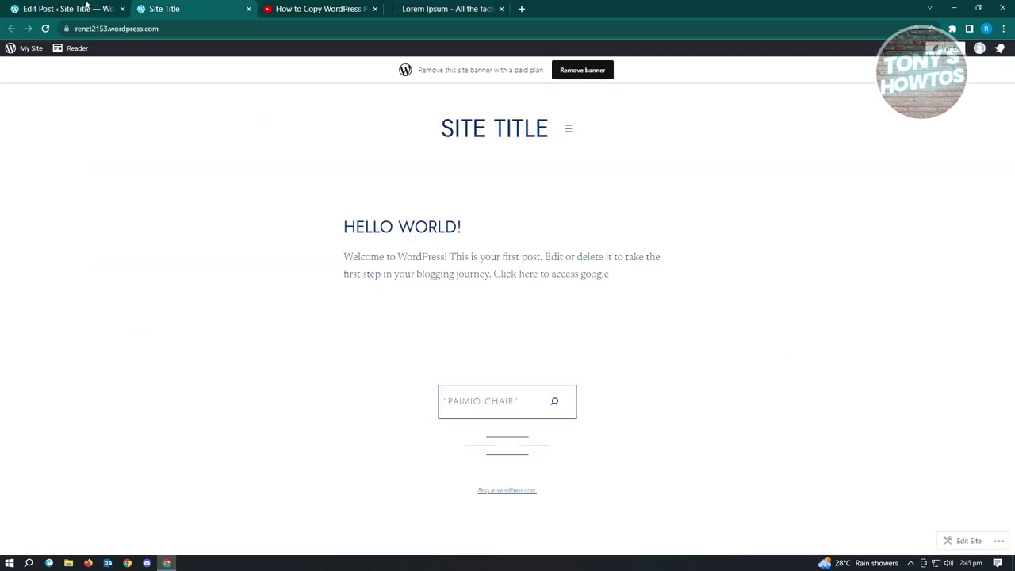
click(89, 6)
key(ctrl+v)
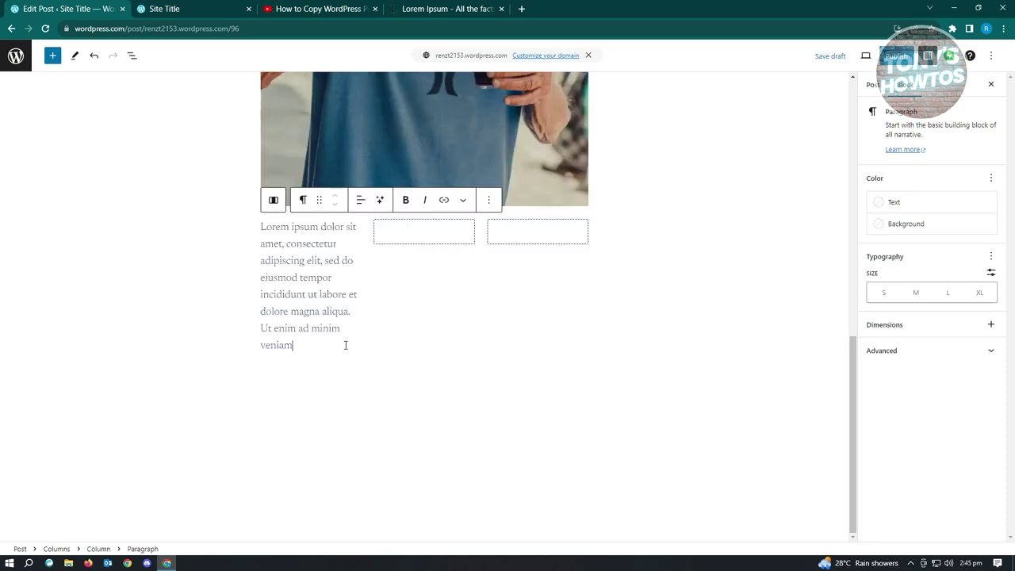
click(410, 232)
click(423, 231)
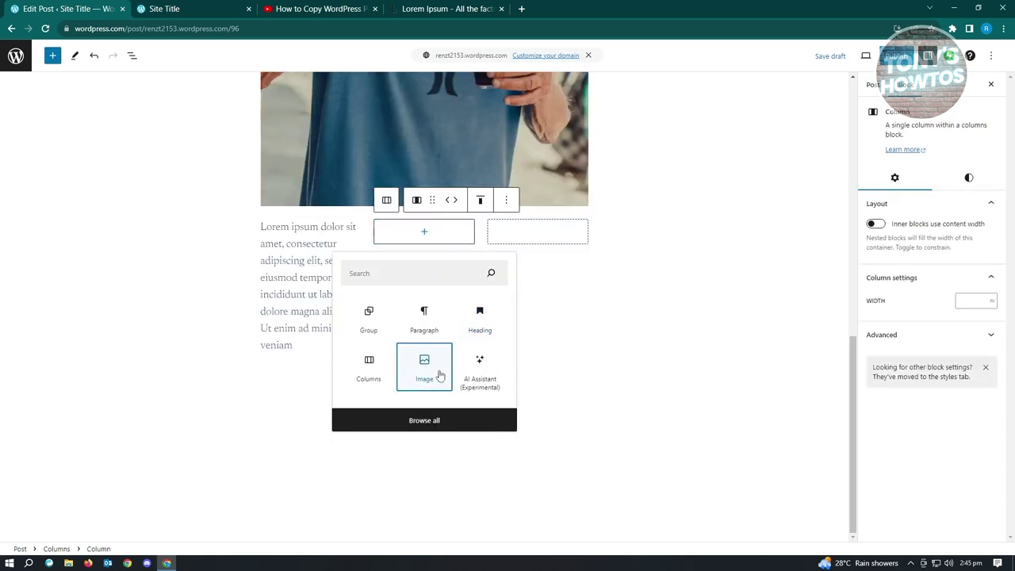
- Upload Png.png from Downloads as an image block in the middle column
click(438, 373)
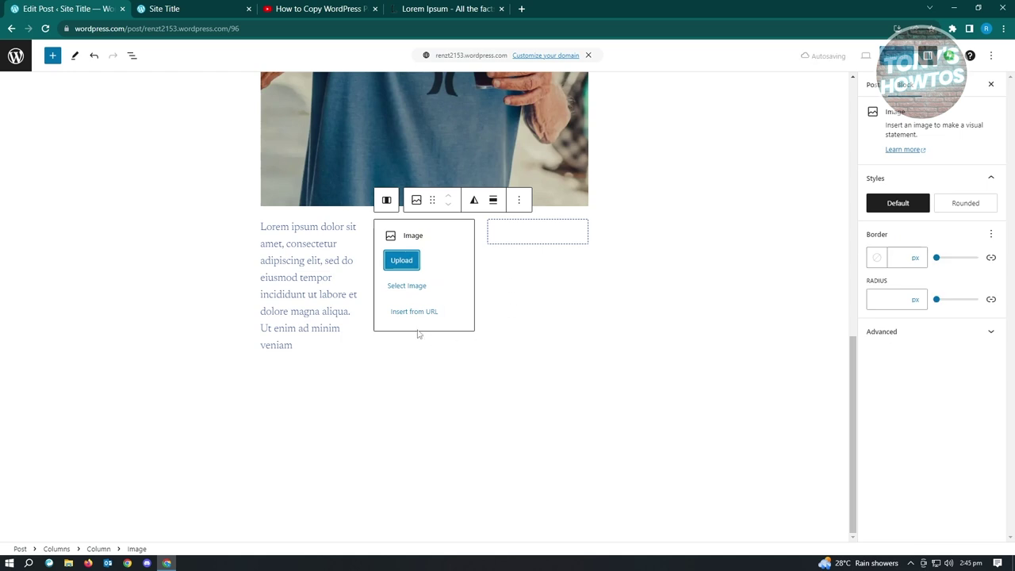
click(401, 262)
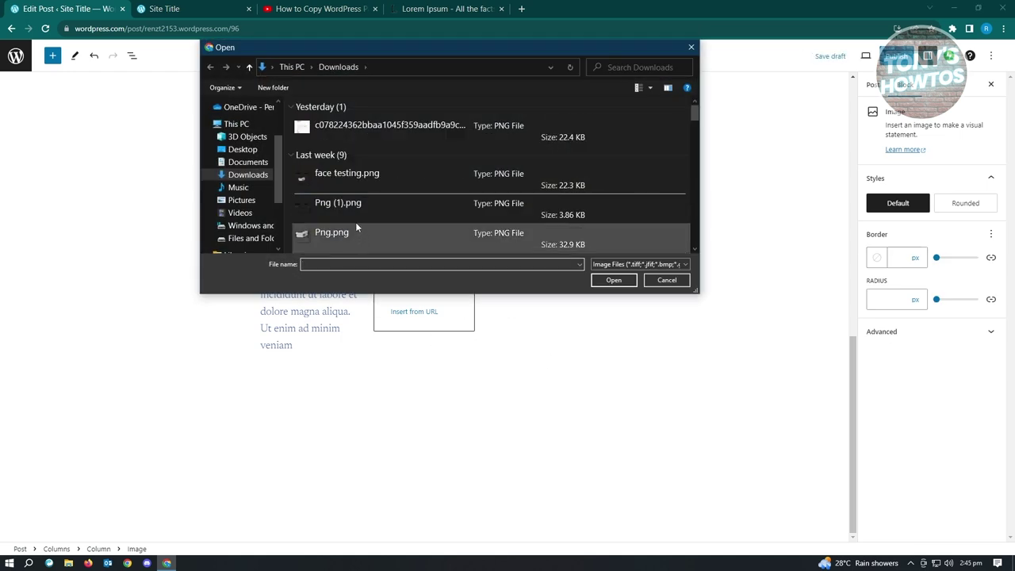
click(420, 233)
click(615, 282)
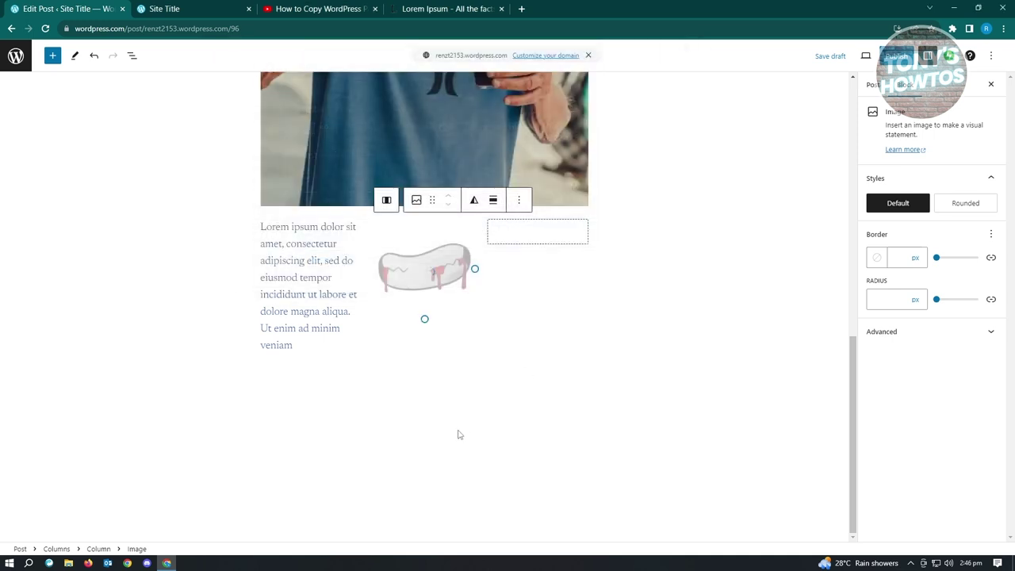
click(545, 232)
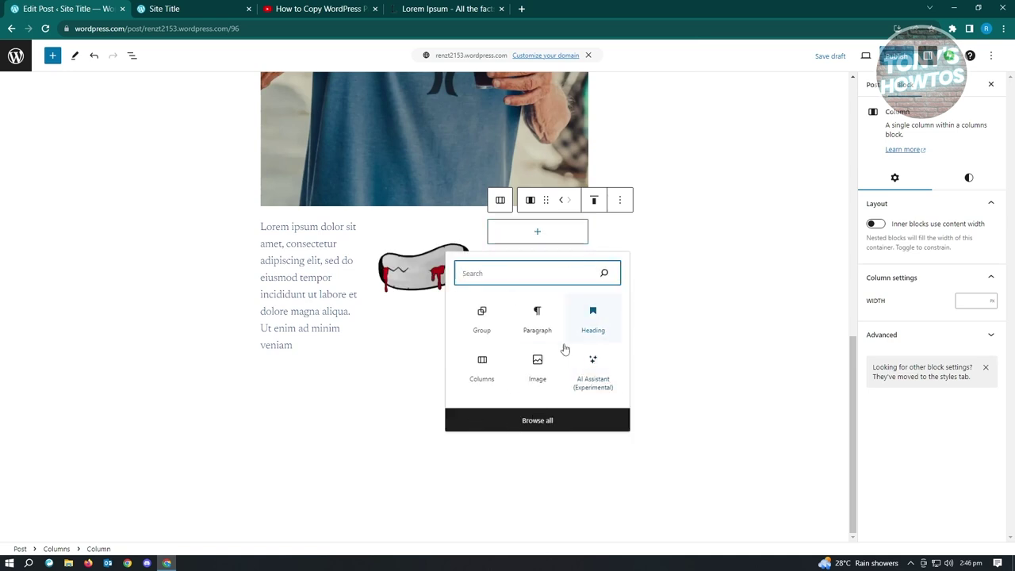
- Insert a YouTube embed block from the full block library's Embeds section into the right column
click(510, 429)
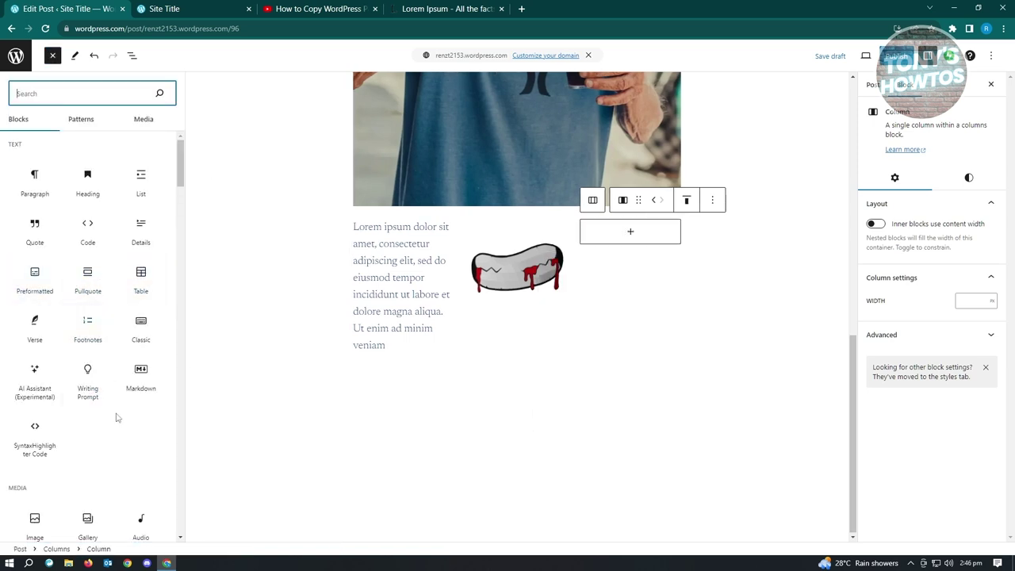
scroll(123, 400, down, 1)
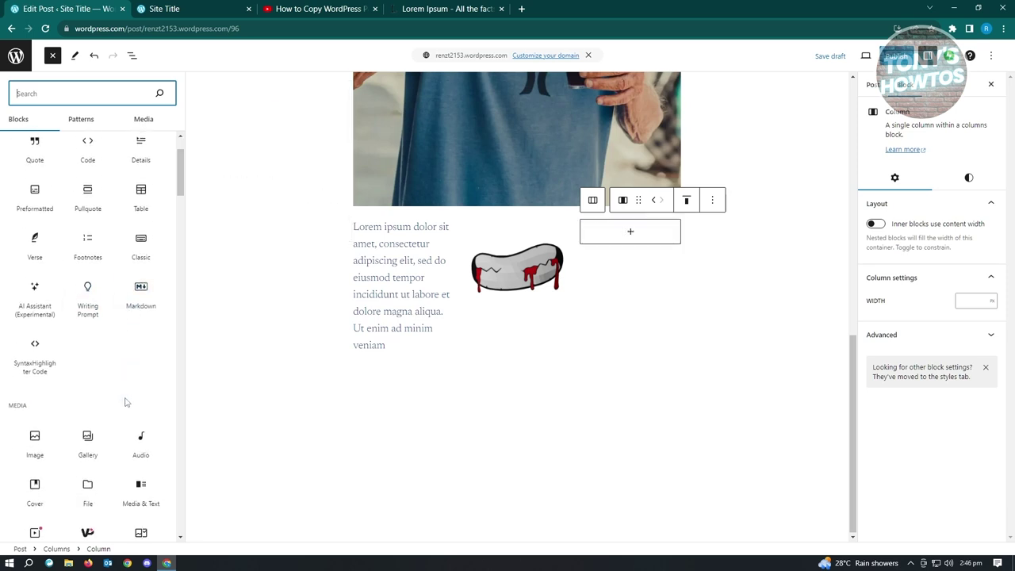
scroll(121, 404, down, 1)
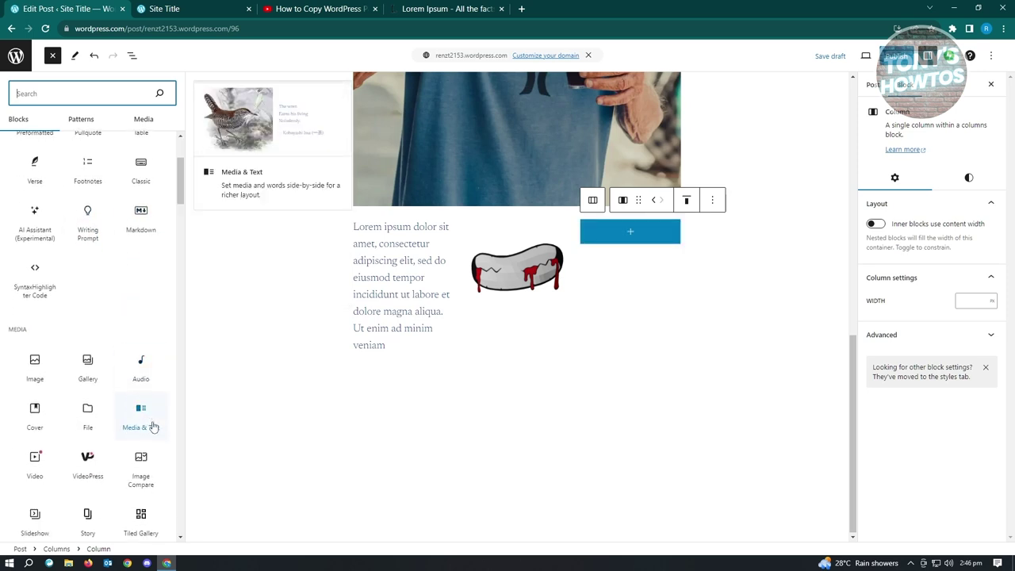
scroll(87, 361, down, 1)
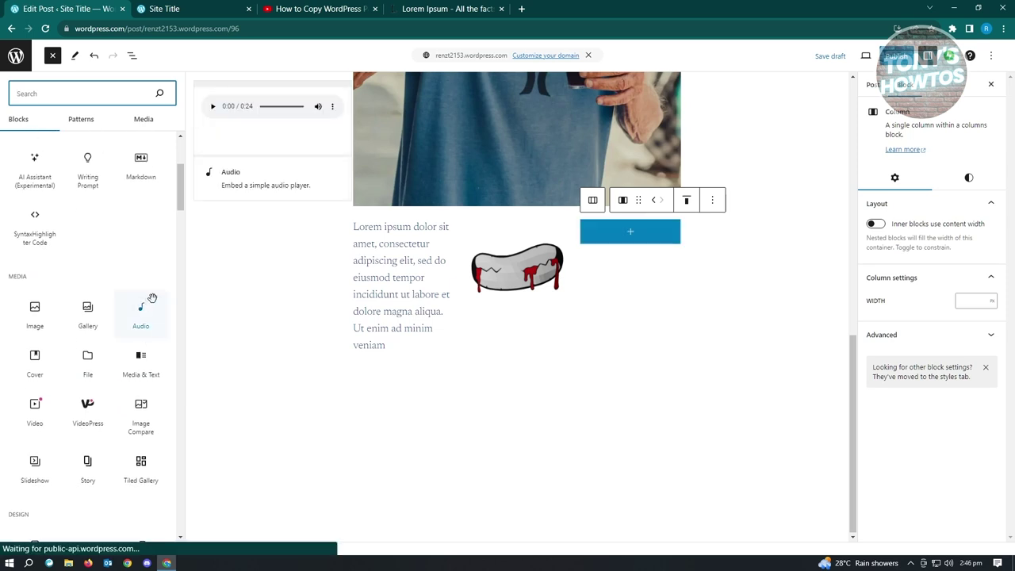
scroll(108, 366, down, 2)
scroll(107, 365, down, 2)
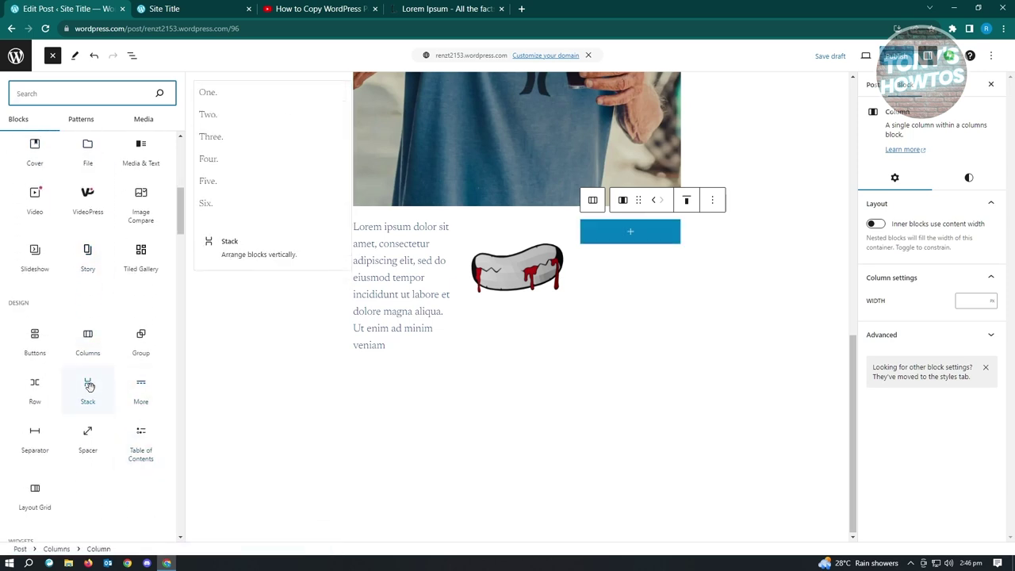
scroll(88, 432, down, 4)
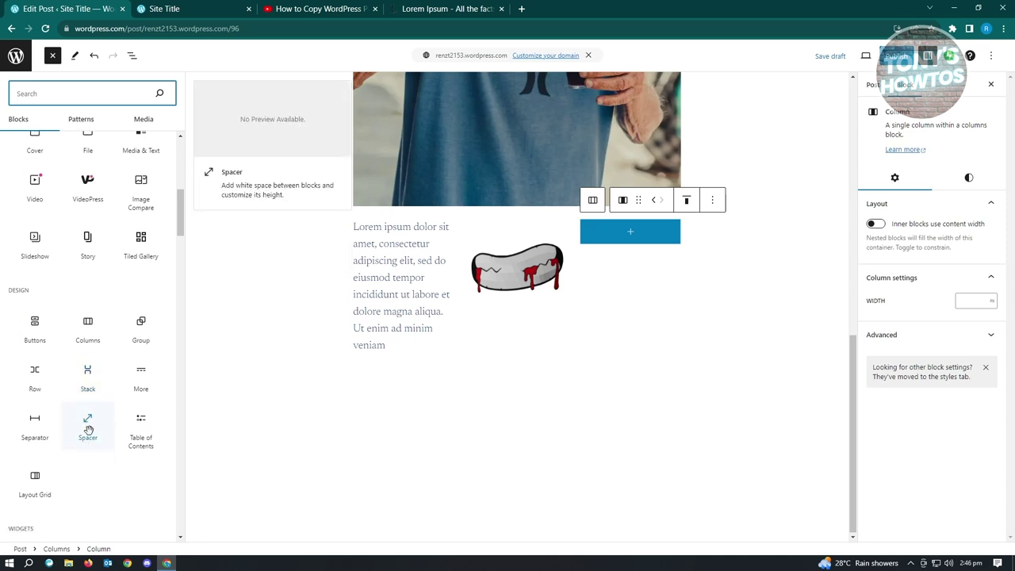
scroll(89, 435, down, 1)
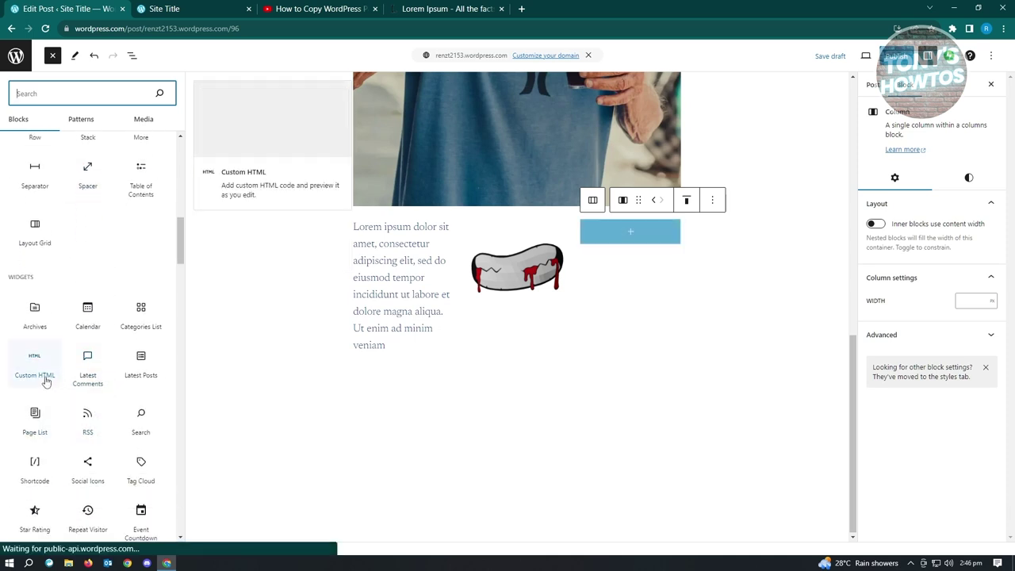
scroll(46, 382, down, 5)
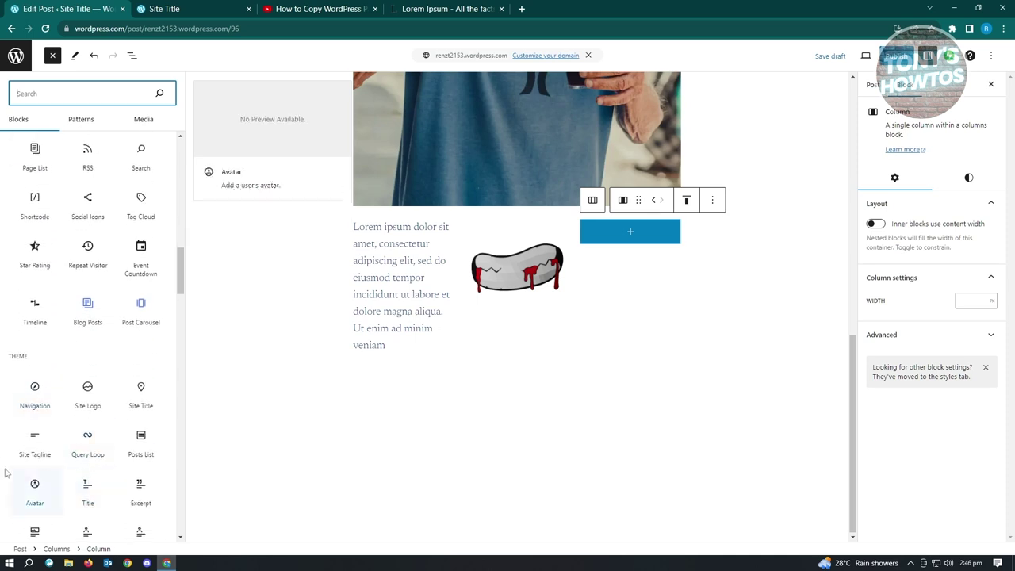
scroll(90, 464, down, 5)
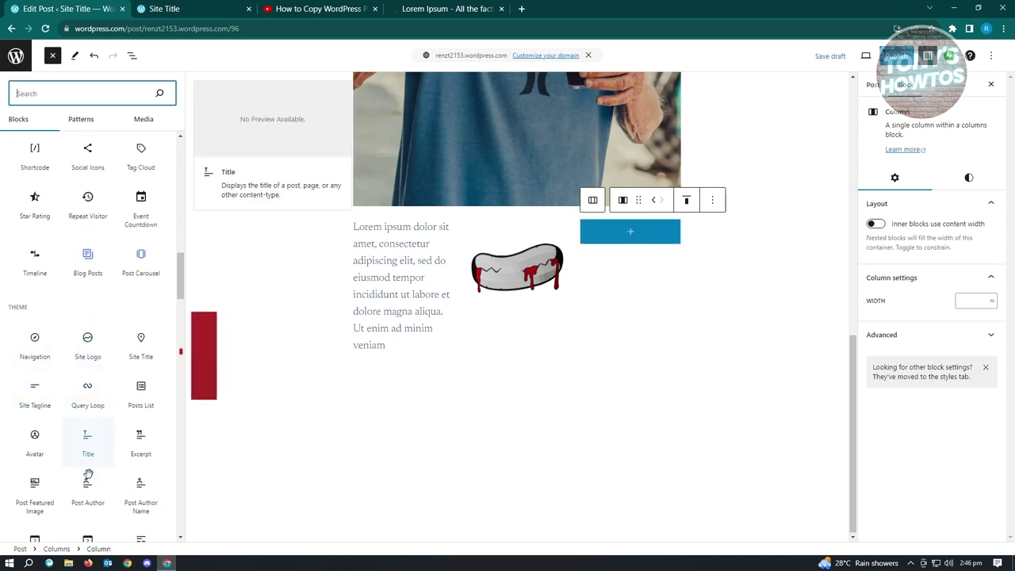
scroll(92, 476, down, 5)
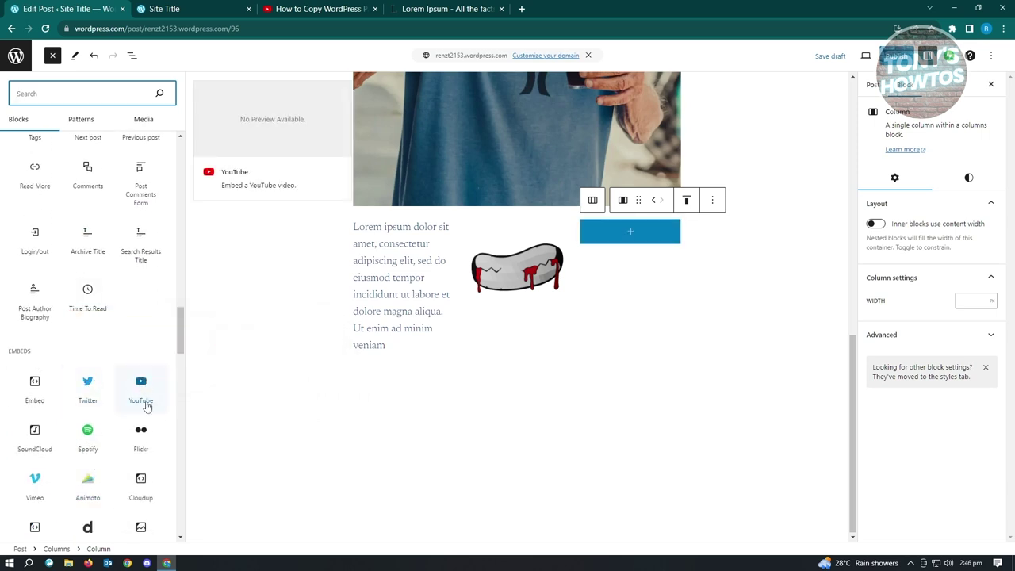
click(142, 385)
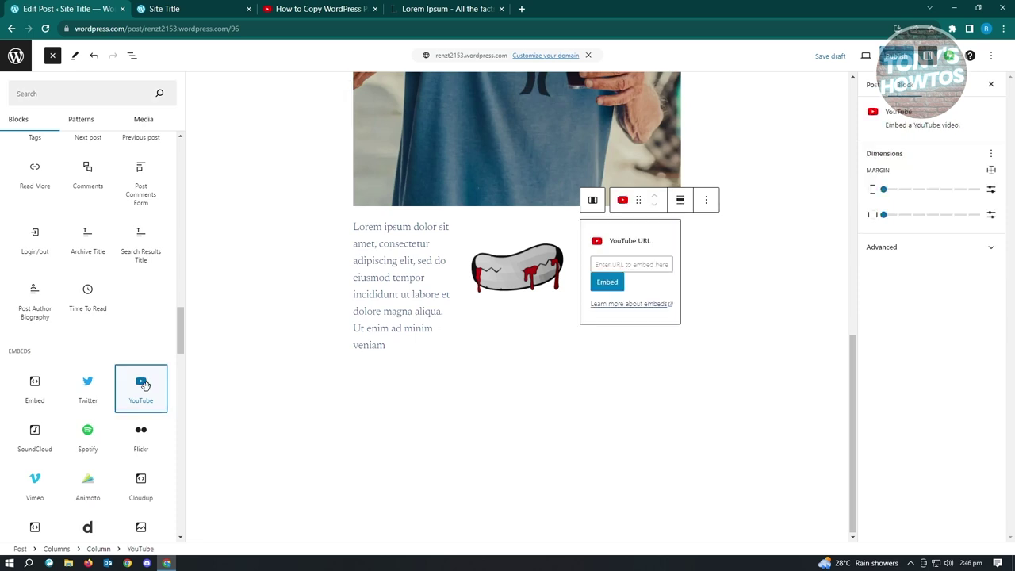
- Embed the YouTube video by pasting its URL copied from the YouTube tab
click(651, 265)
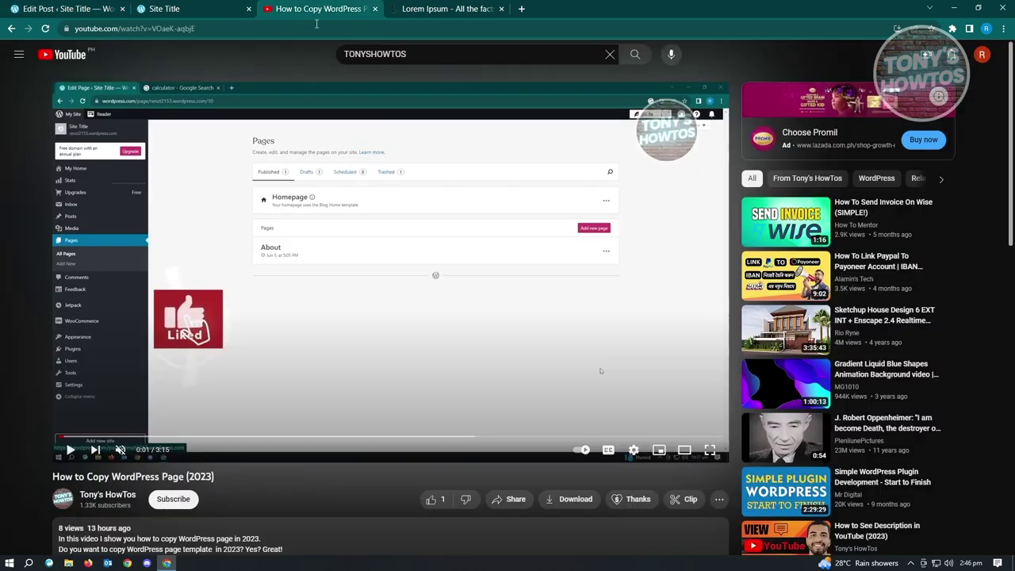
click(321, 9)
click(134, 29)
click(63, 7)
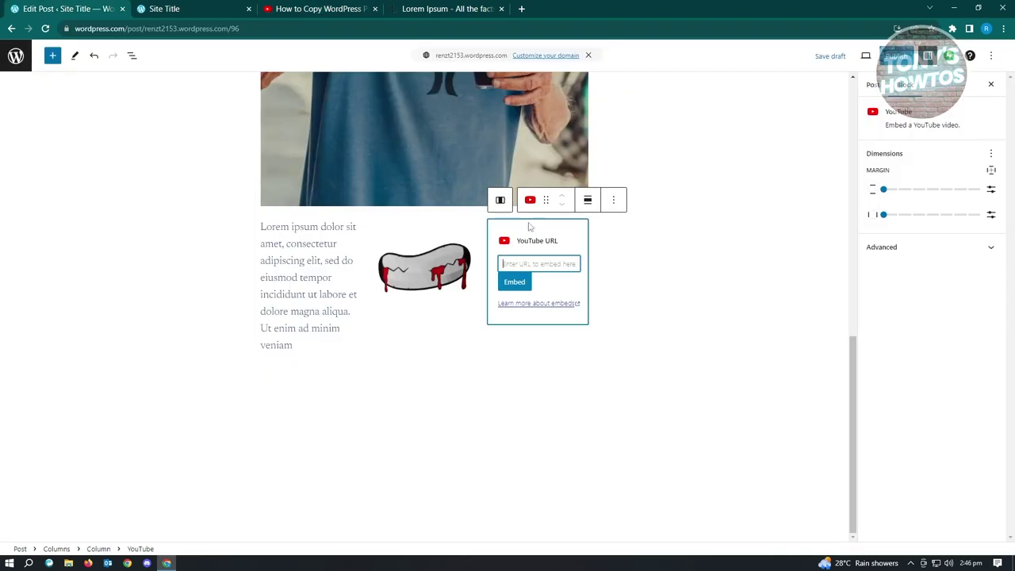
key(ctrl+v)
click(515, 282)
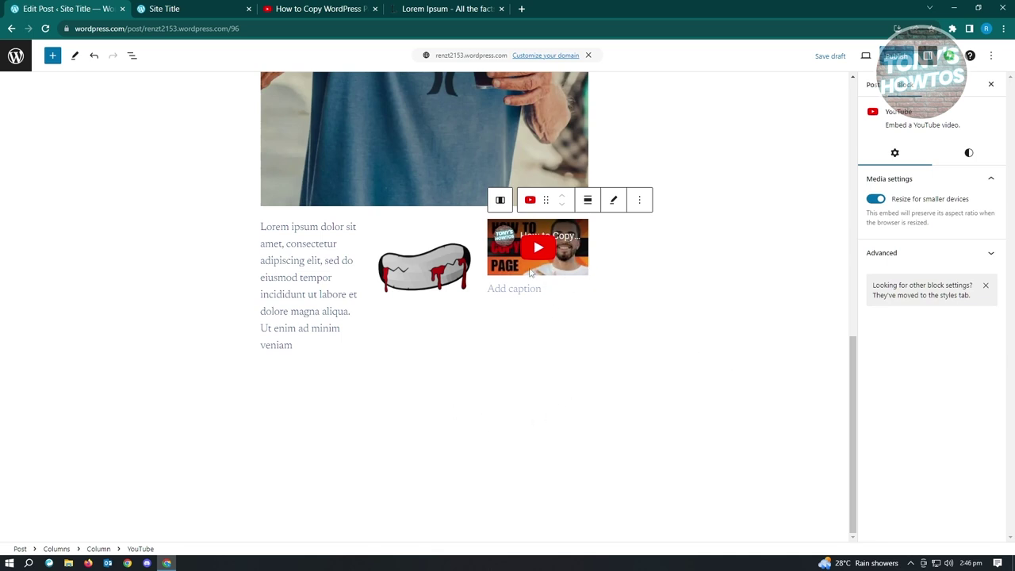
- Delete the column holding the video, leaving the Lorem ipsum text and PNG in two columns
click(639, 200)
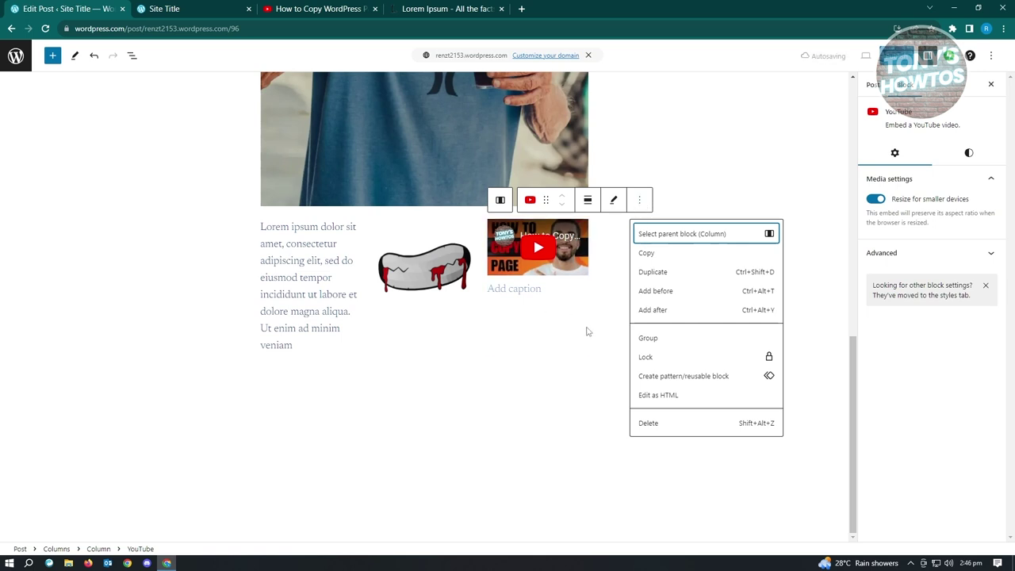
click(558, 298)
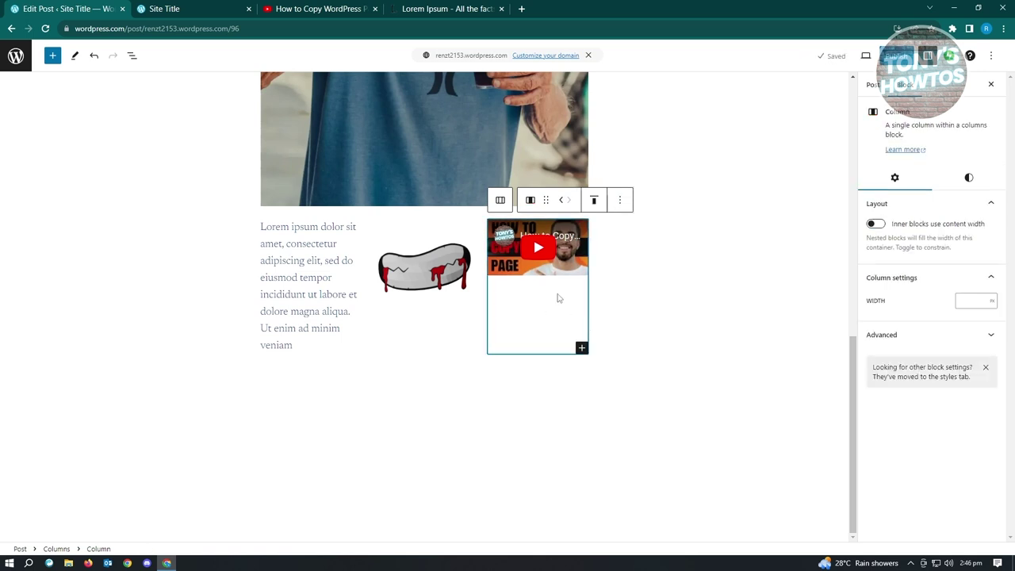
click(620, 200)
click(627, 394)
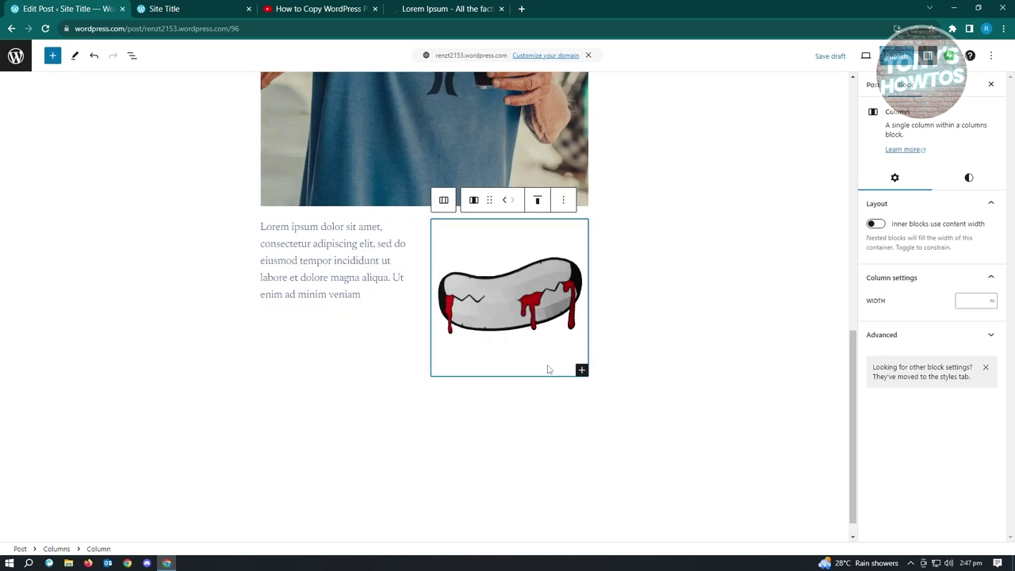
click(634, 294)
click(465, 371)
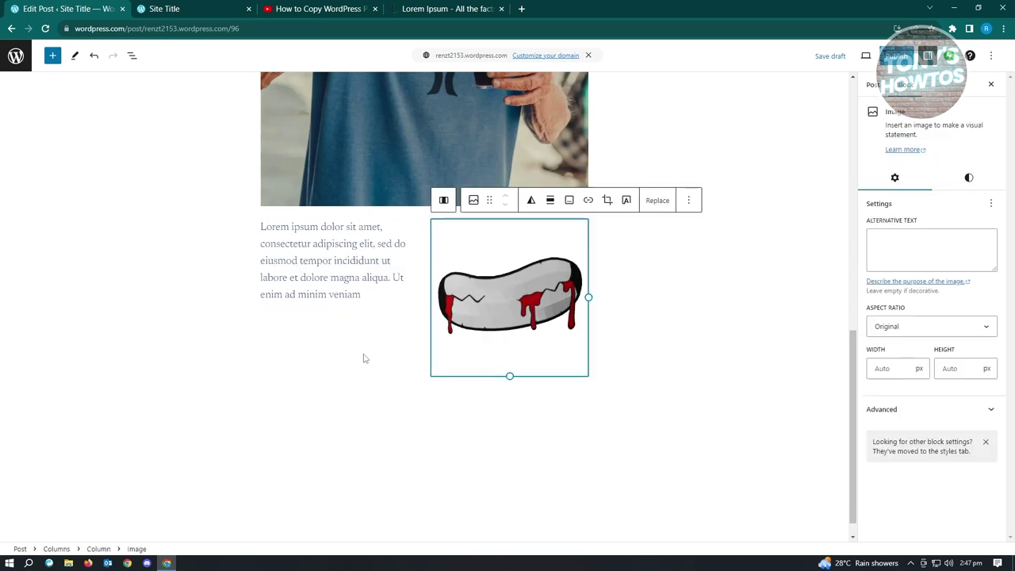
click(349, 357)
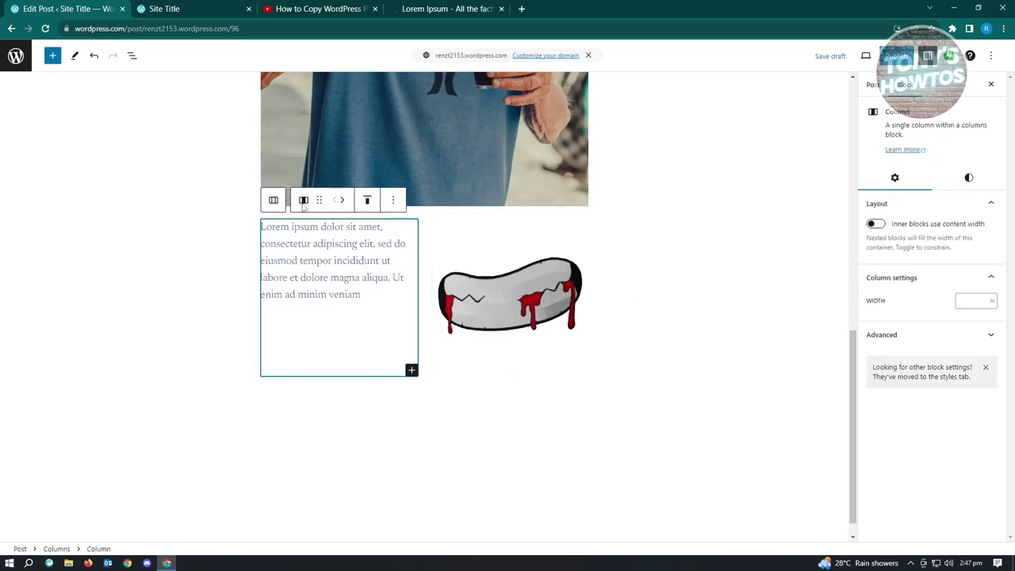
click(272, 199)
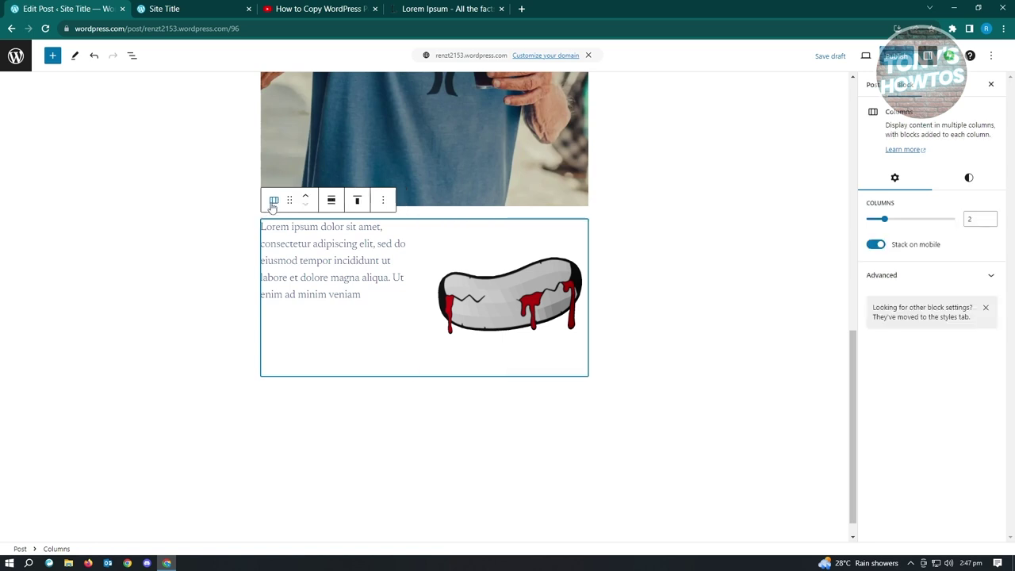
click(379, 332)
click(508, 354)
click(368, 394)
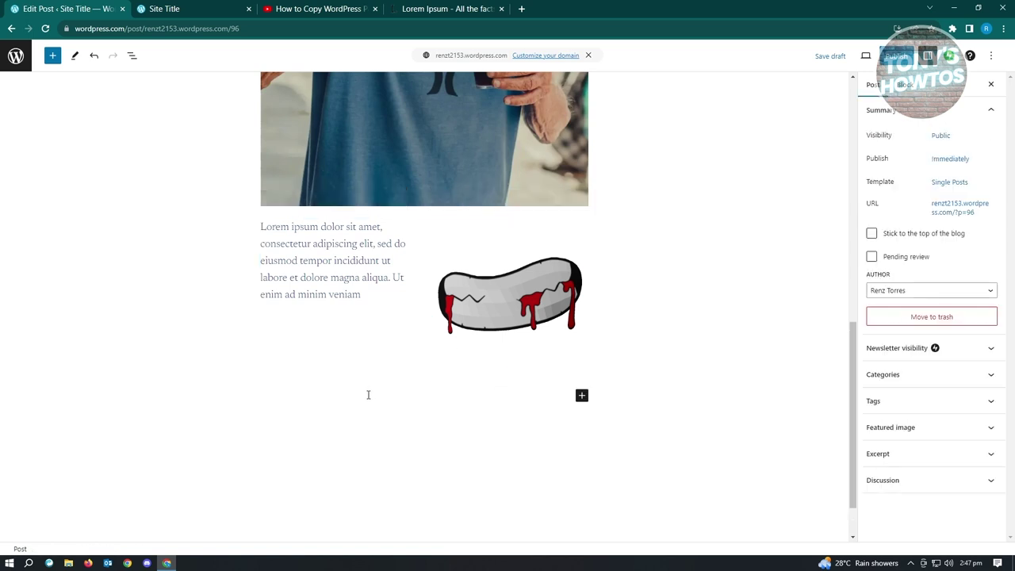
- Insert an empty image block below the two-column section
click(581, 395)
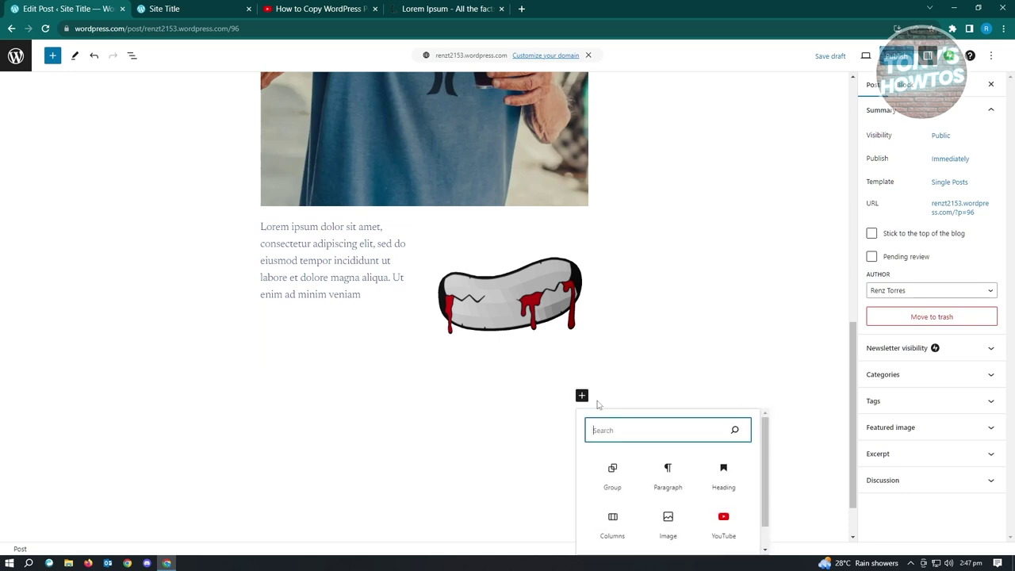
scroll(618, 476, down, 1)
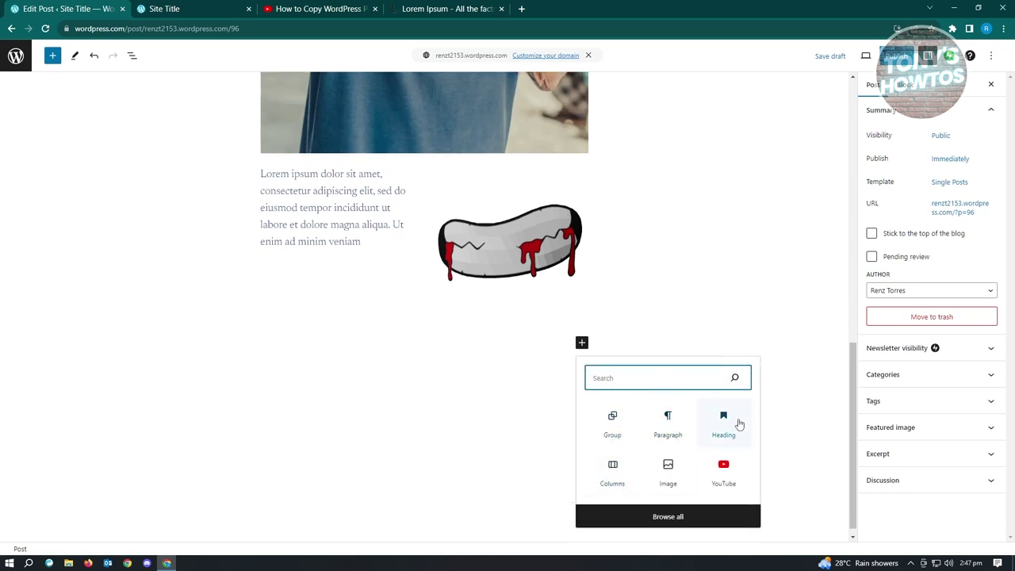
click(667, 473)
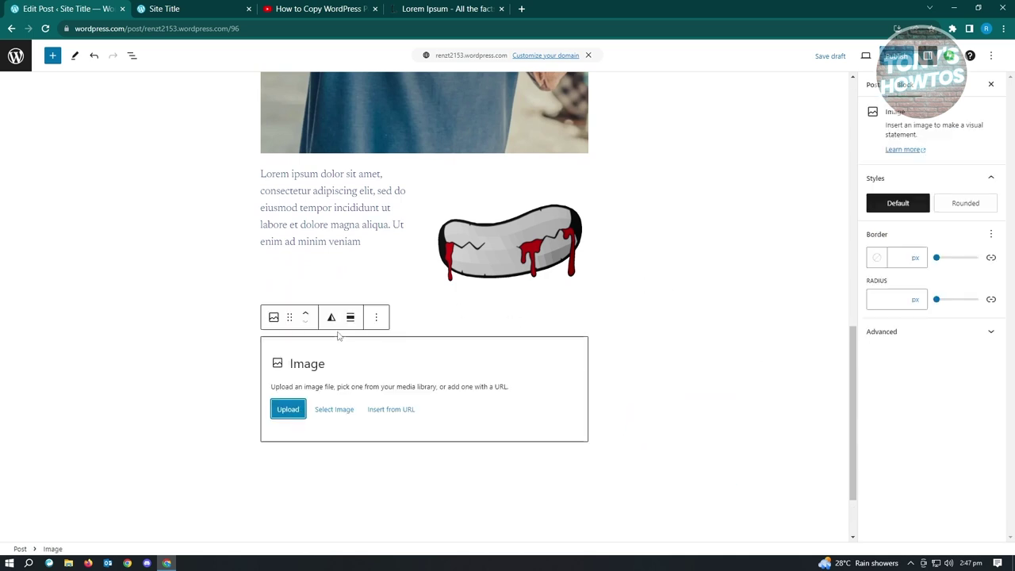
click(653, 306)
- Reselect the Lorem ipsum paragraph and start adding a block after the image placeholder
click(323, 204)
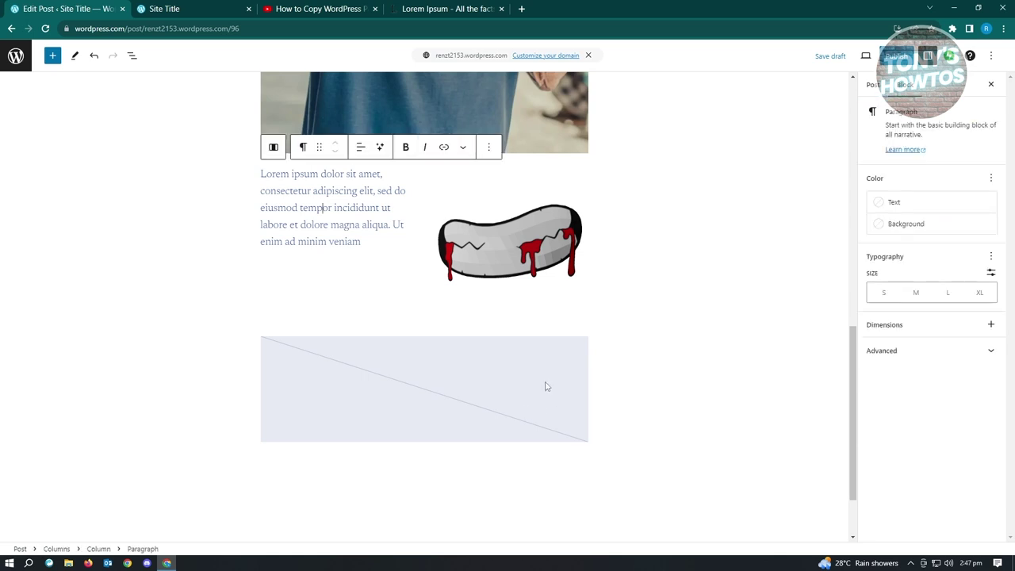
scroll(560, 392, down, 1)
click(636, 374)
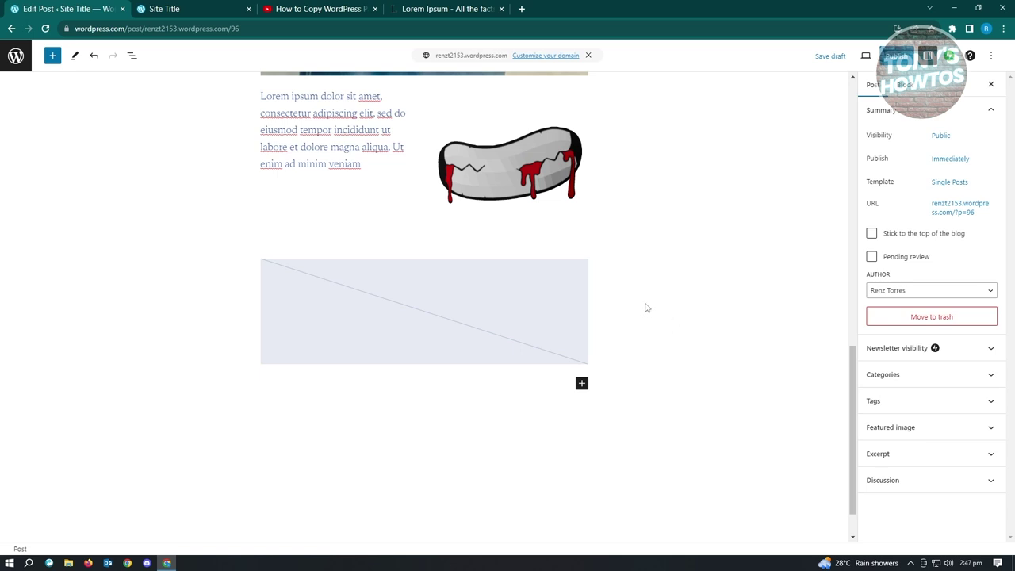
click(581, 383)
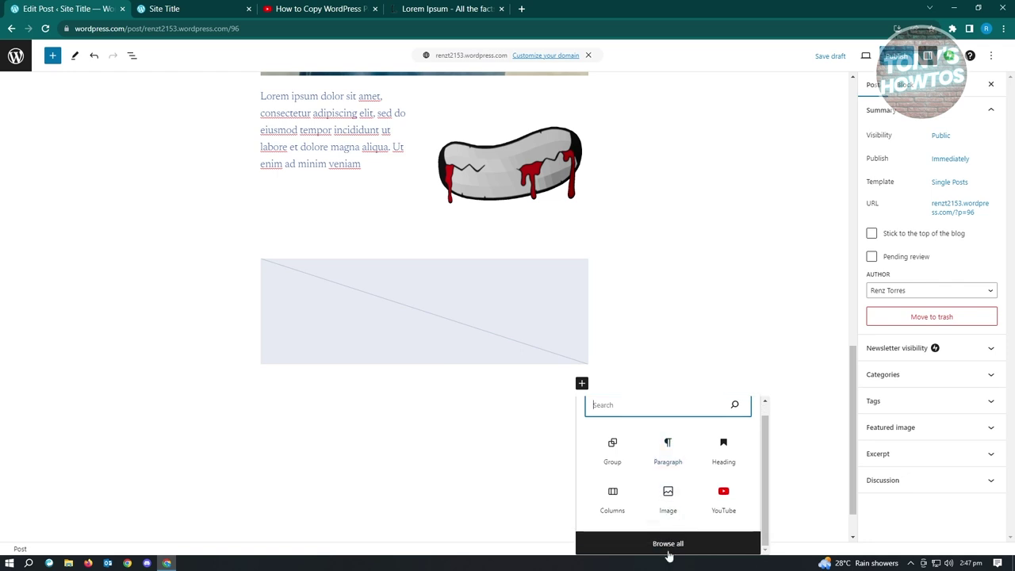
- Open the full block library and scroll through all categories, previewing the Verse block
click(669, 544)
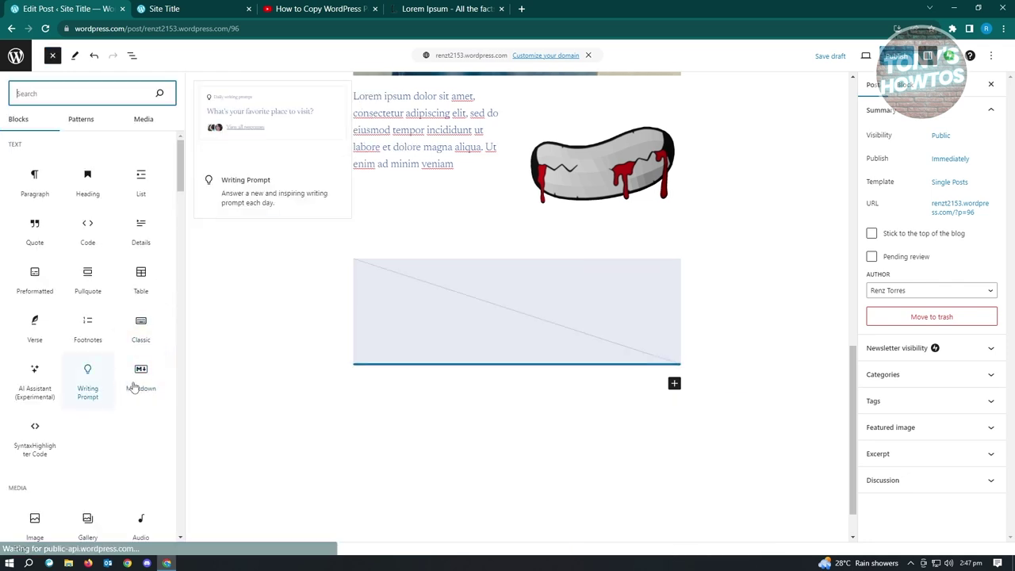
click(43, 328)
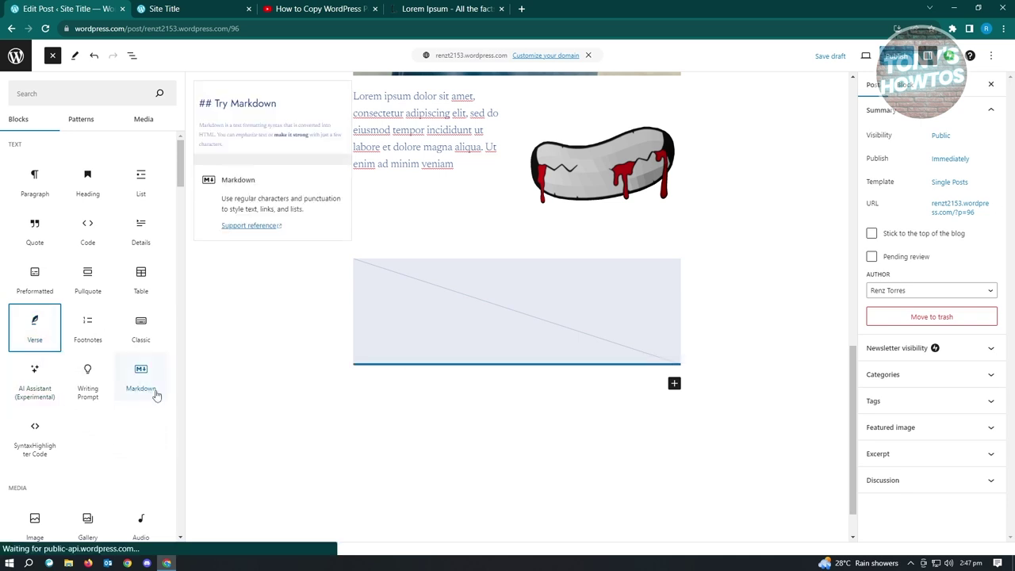
scroll(119, 405, down, 3)
scroll(133, 394, down, 1)
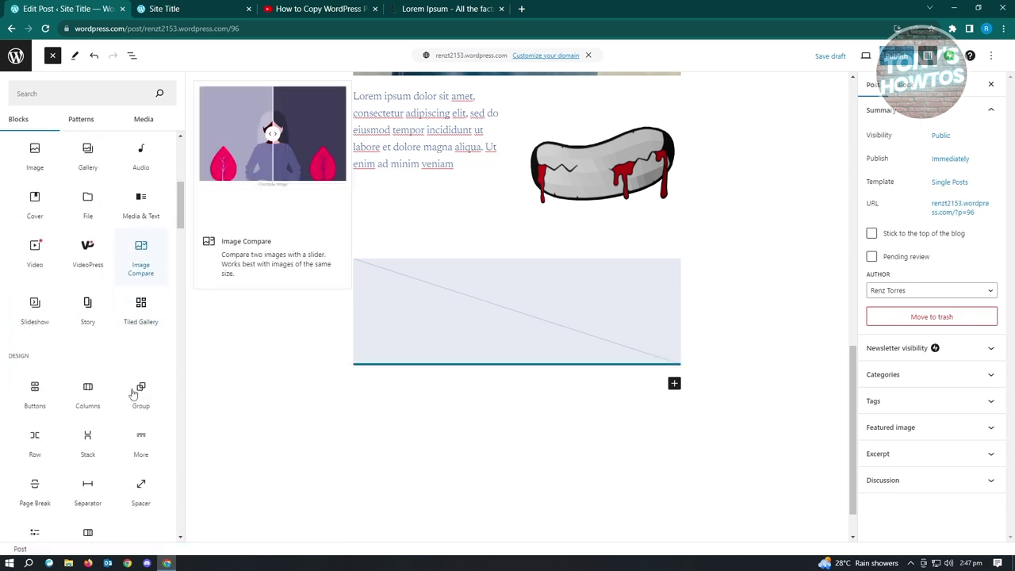
scroll(133, 394, down, 5)
scroll(133, 391, down, 10)
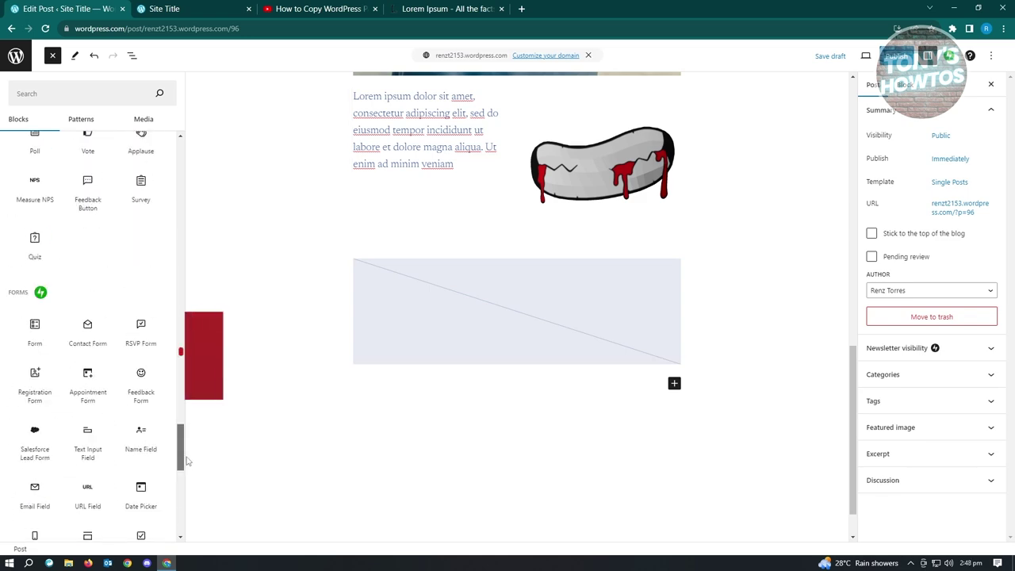
scroll(187, 459, up, 1)
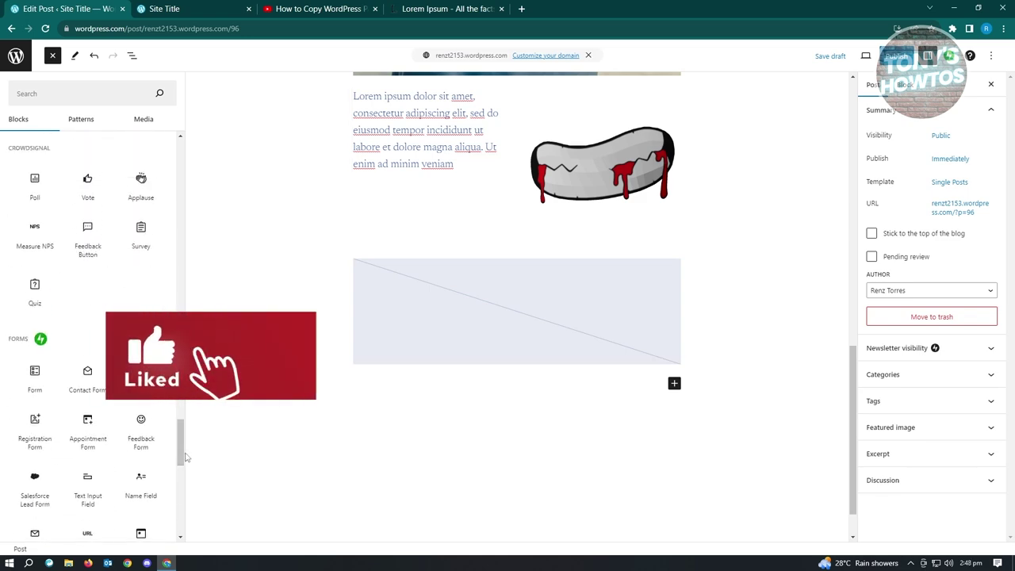
scroll(186, 480, down, 4)
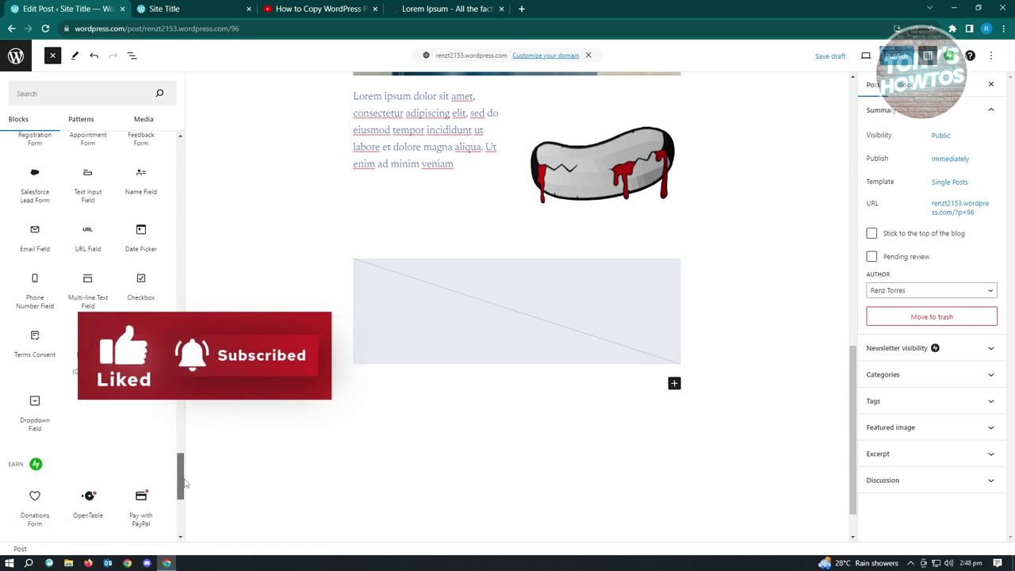
scroll(182, 488, down, 3)
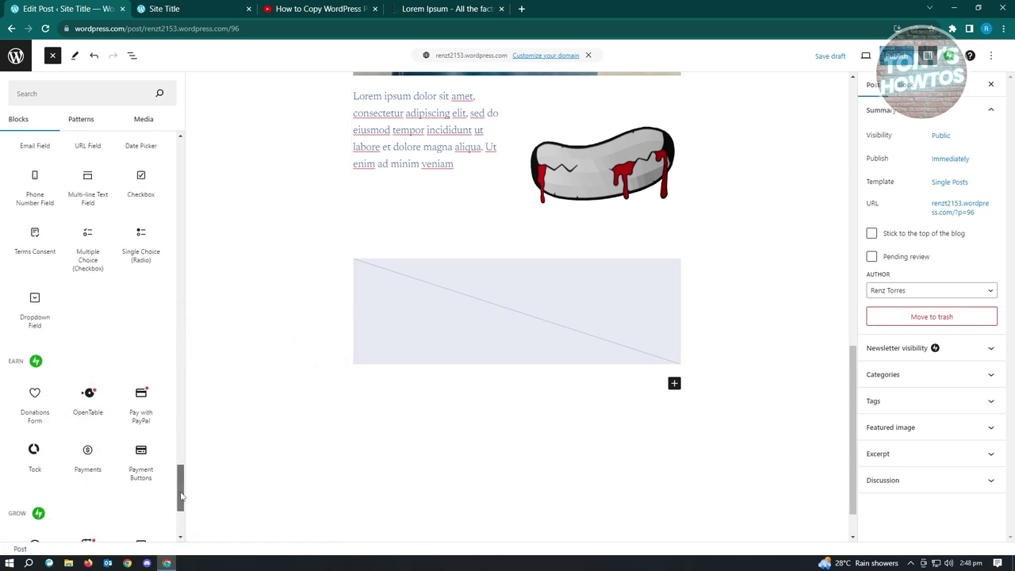
scroll(181, 496, down, 2)
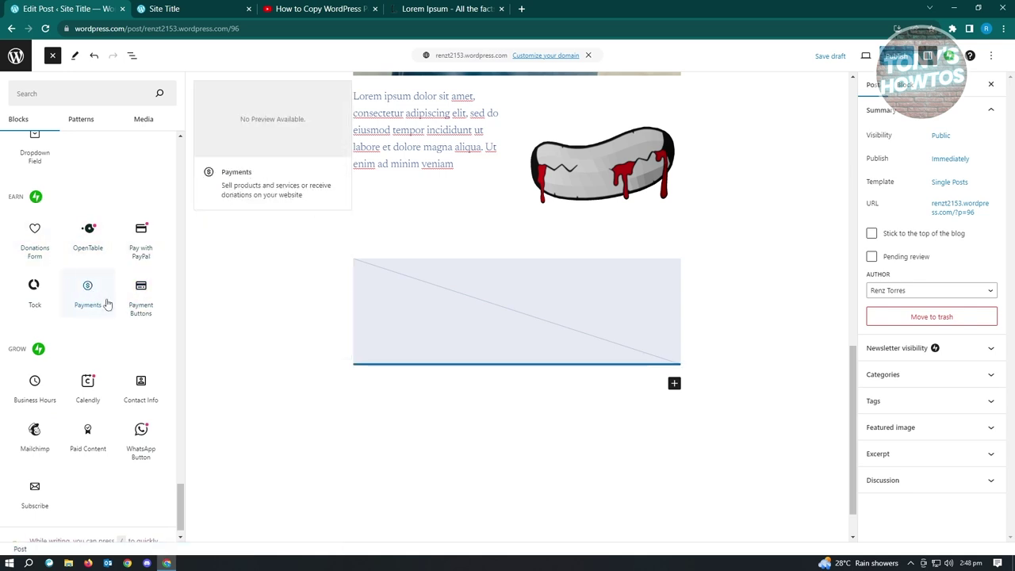
scroll(171, 476, up, 2)
scroll(172, 475, up, 10)
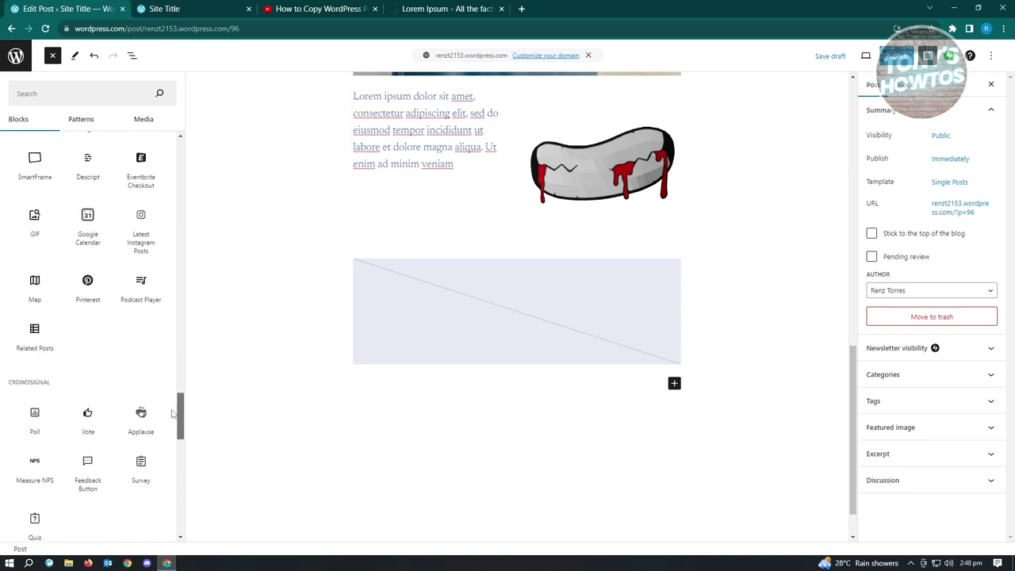
scroll(172, 404, down, 1)
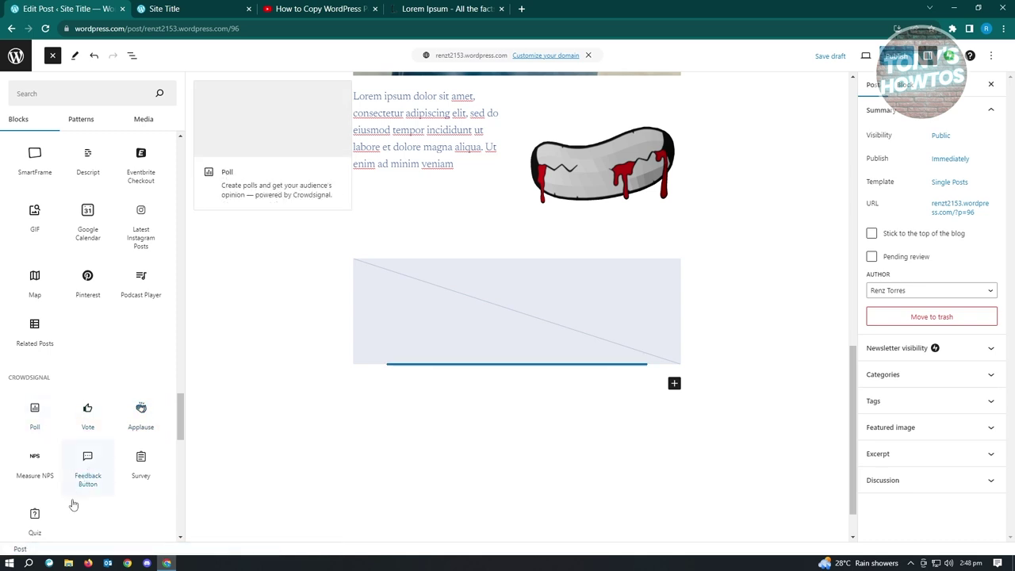
scroll(70, 500, down, 1)
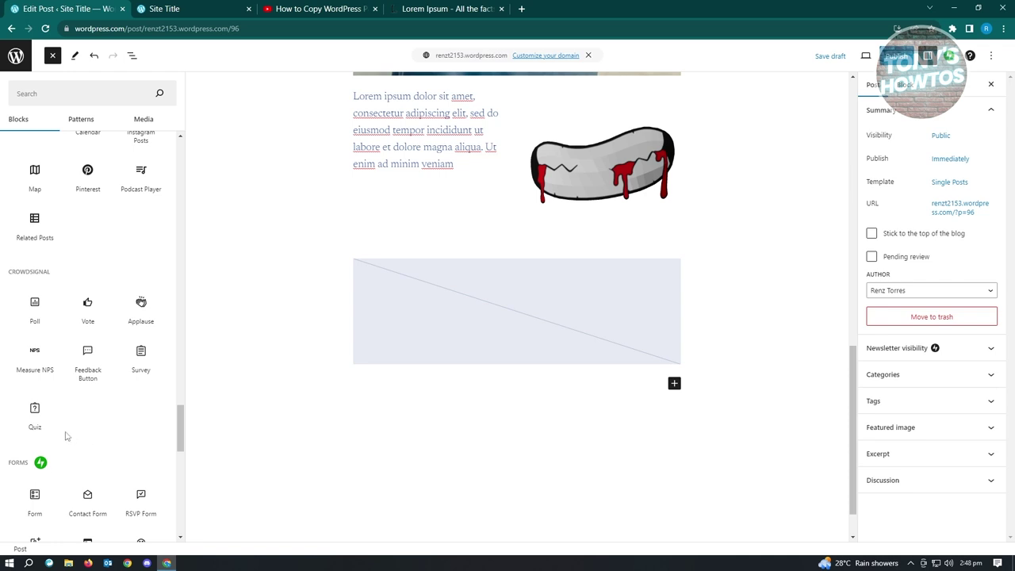
drag(178, 442, 179, 356)
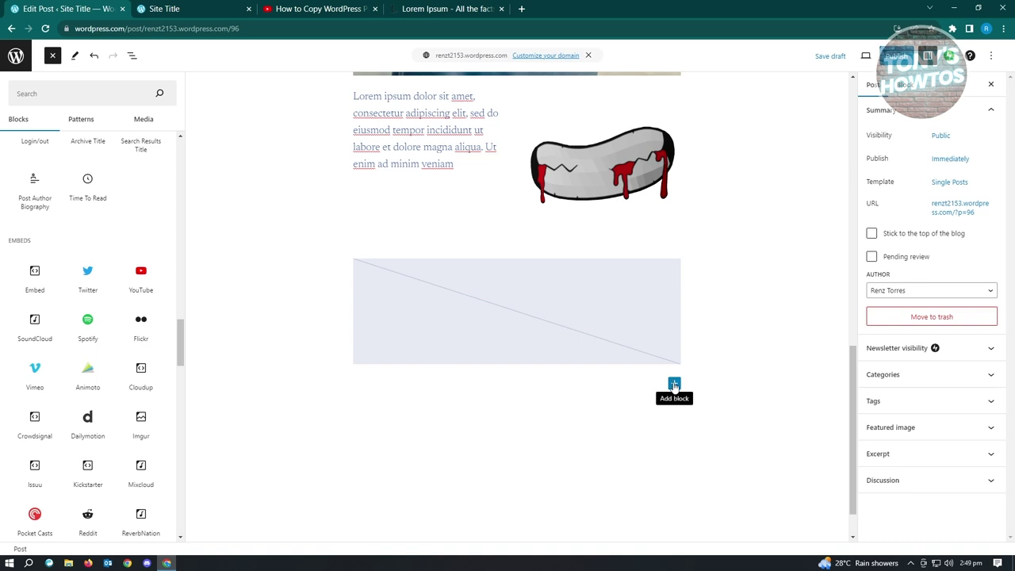
scroll(63, 377, up, 6)
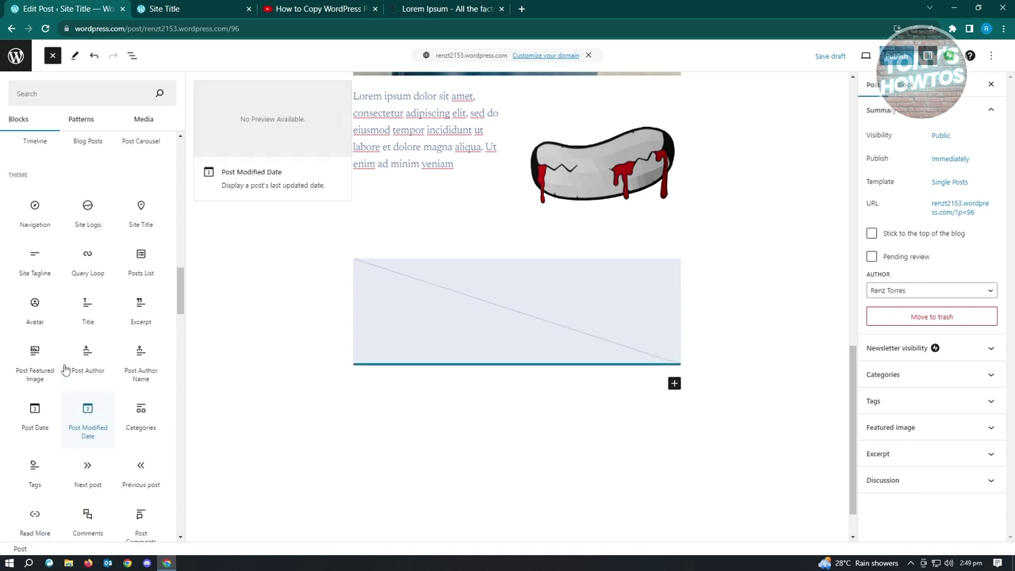
scroll(63, 372, up, 5)
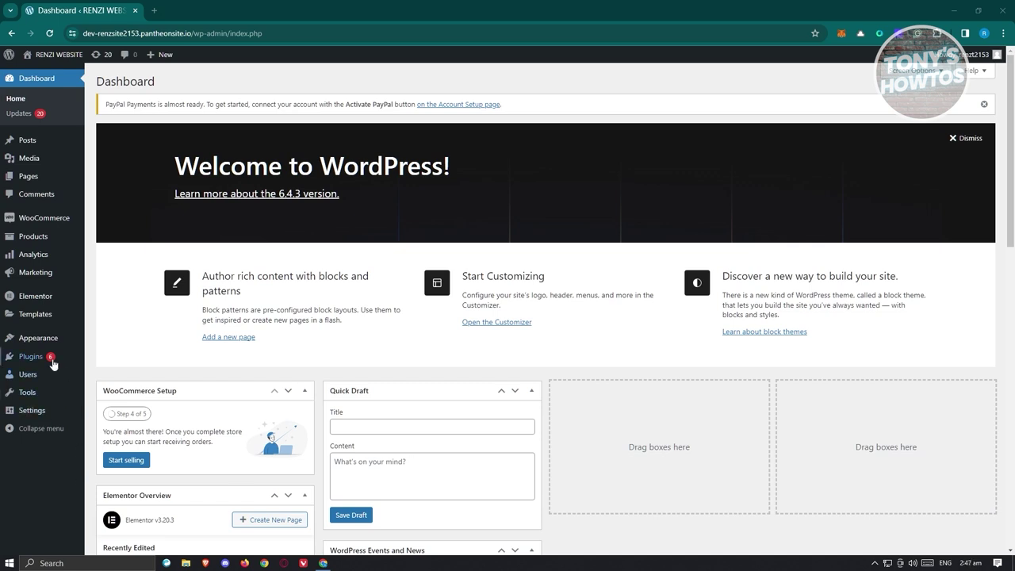
- Search Add Plugins for 'the post grid', then install and activate The Post Grid
mouse_move(49, 360)
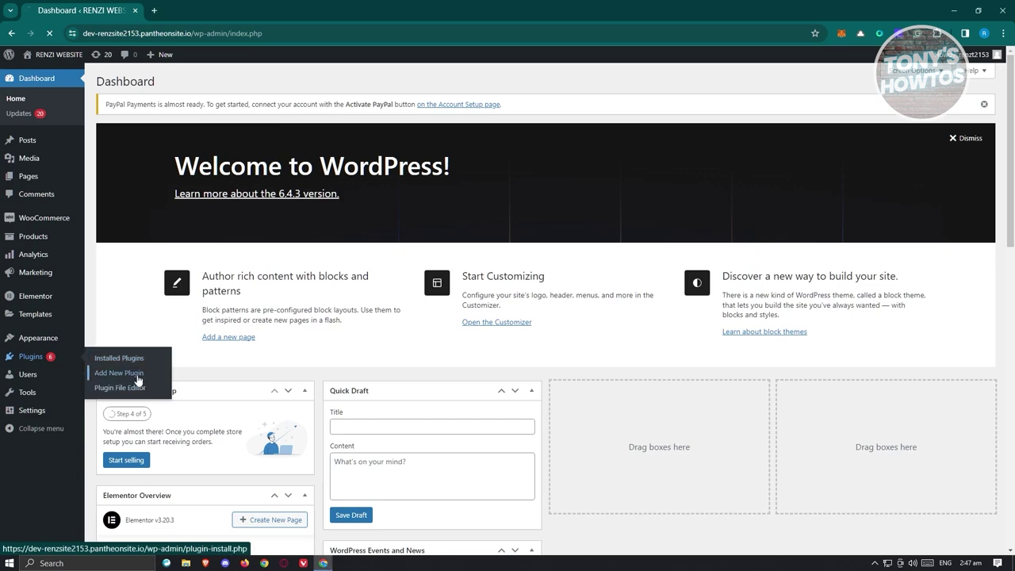
click(136, 375)
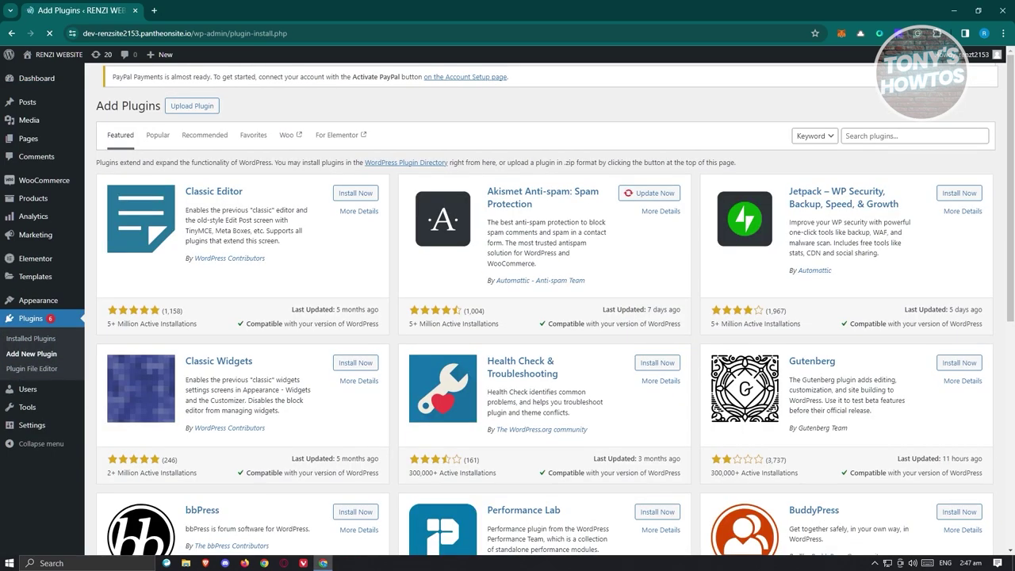
click(905, 137)
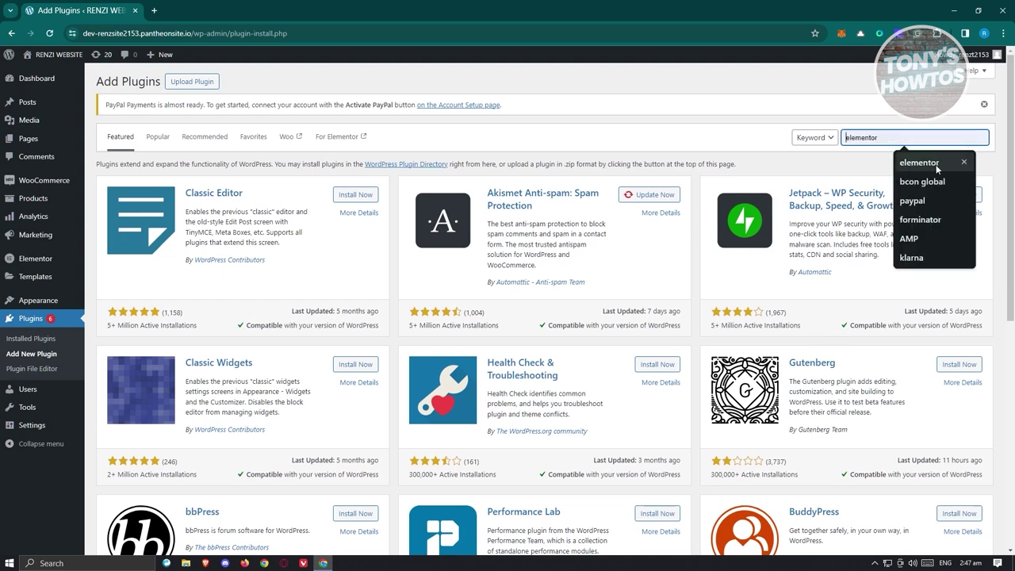
click(933, 163)
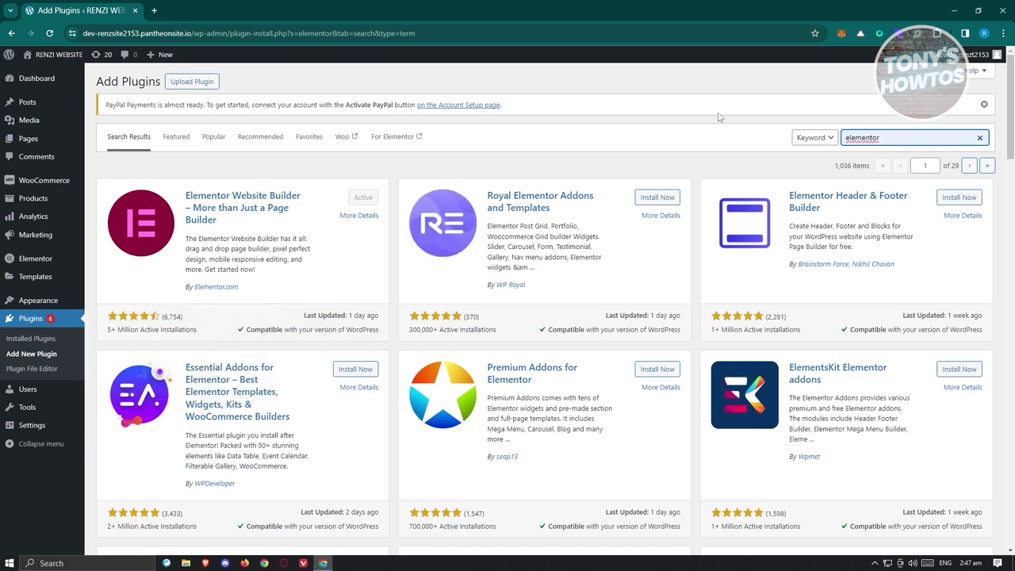
drag(887, 139, 761, 141)
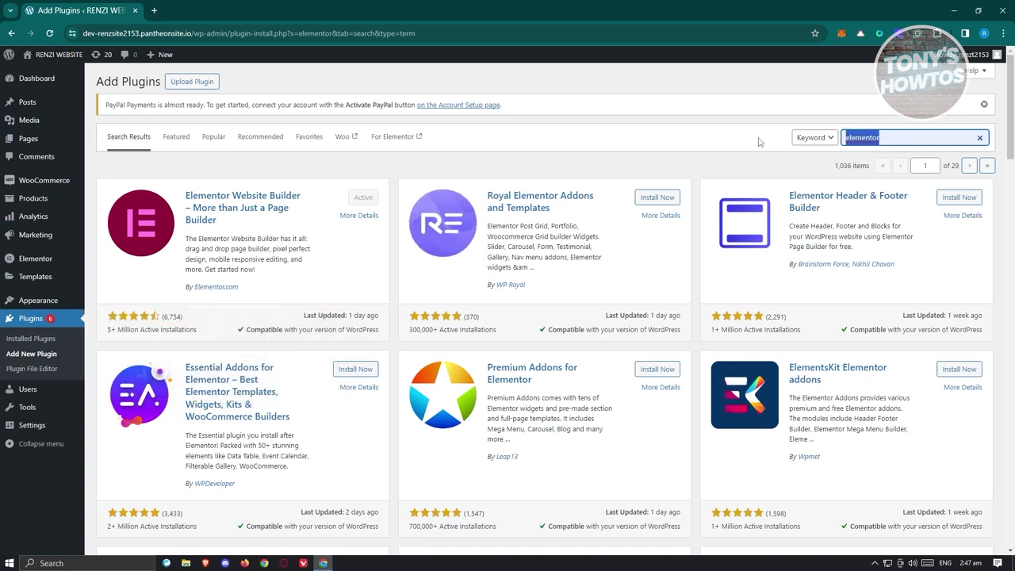
text(the post)
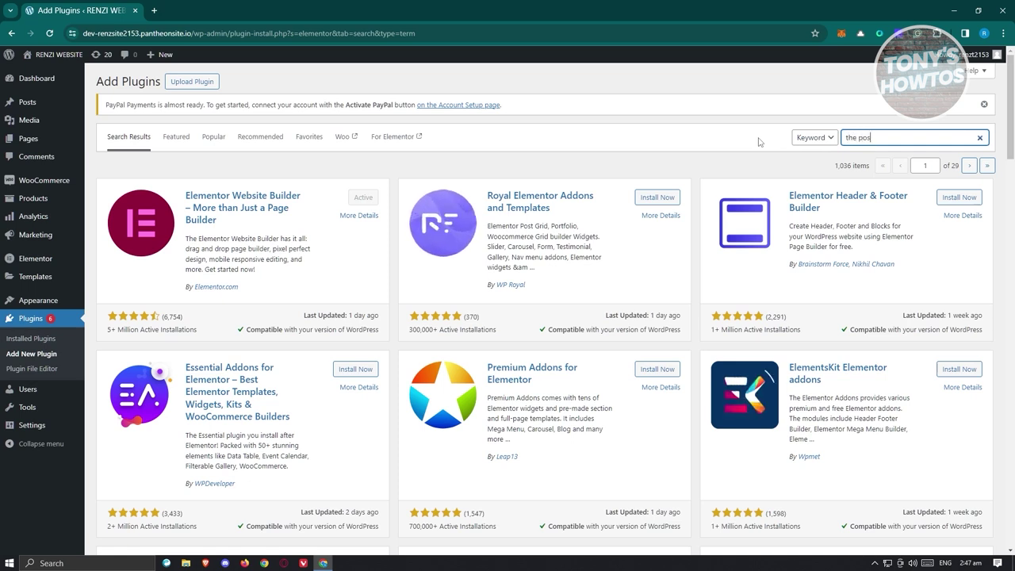
text( grid)
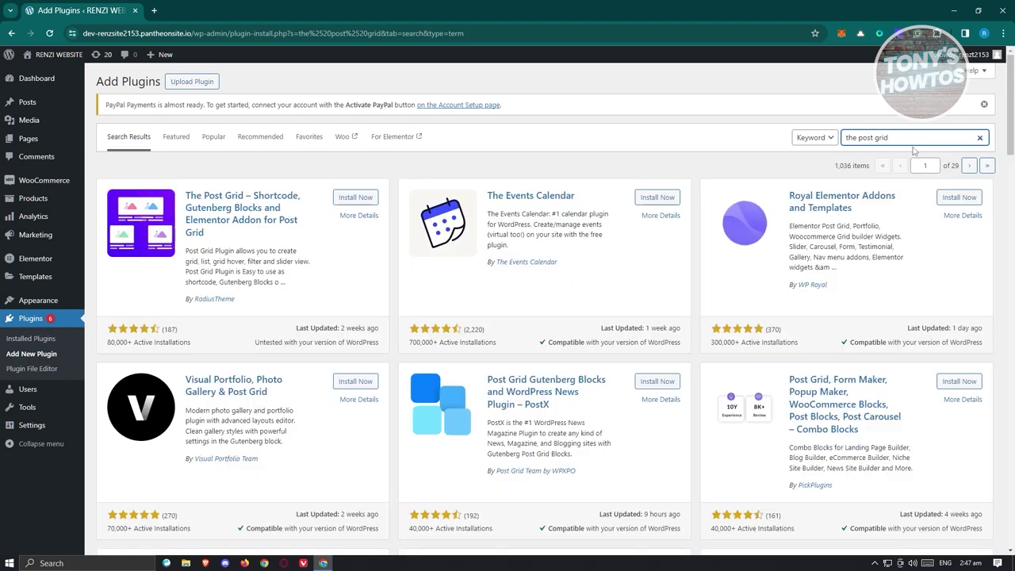
click(355, 198)
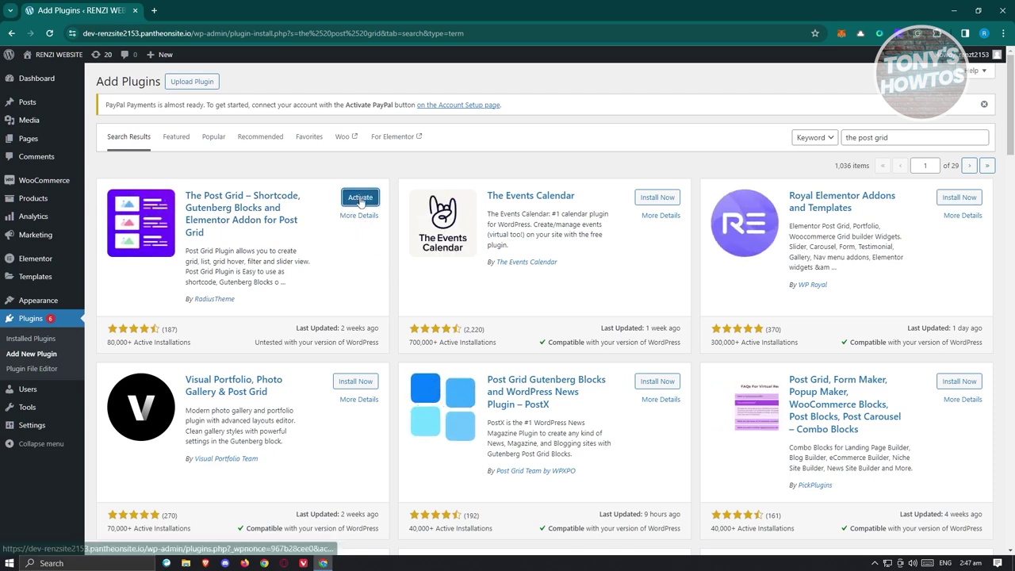
click(355, 198)
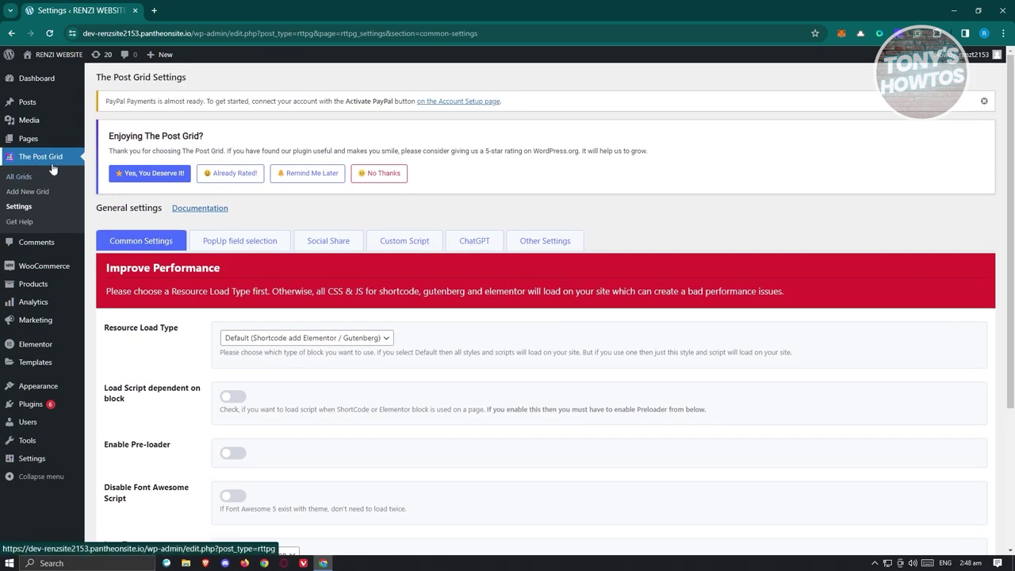
- Browse The Post Grid's settings tabs, ending on Common Settings' PopUp field selection
scroll(164, 298, down, 5)
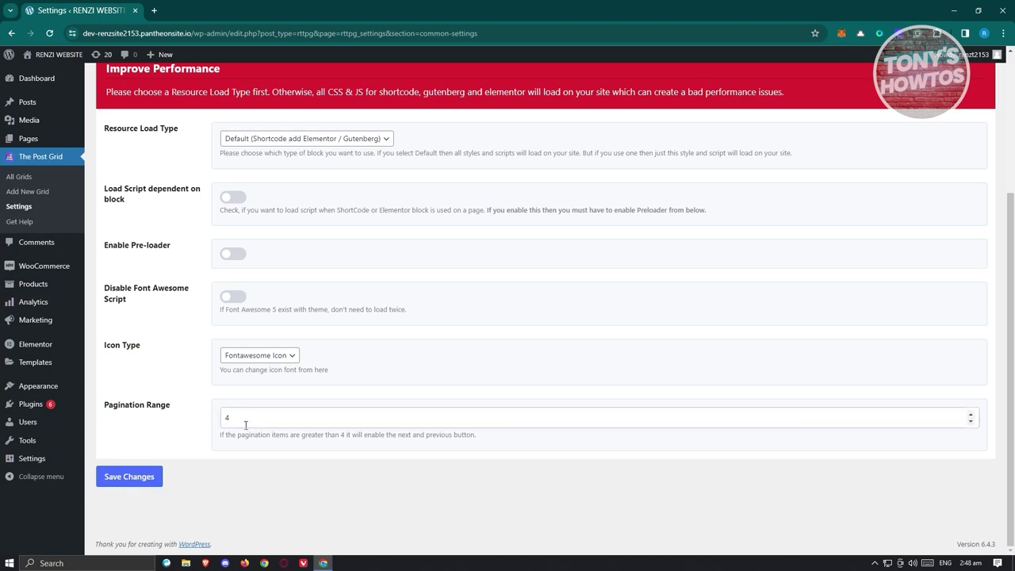
scroll(246, 428, up, 3)
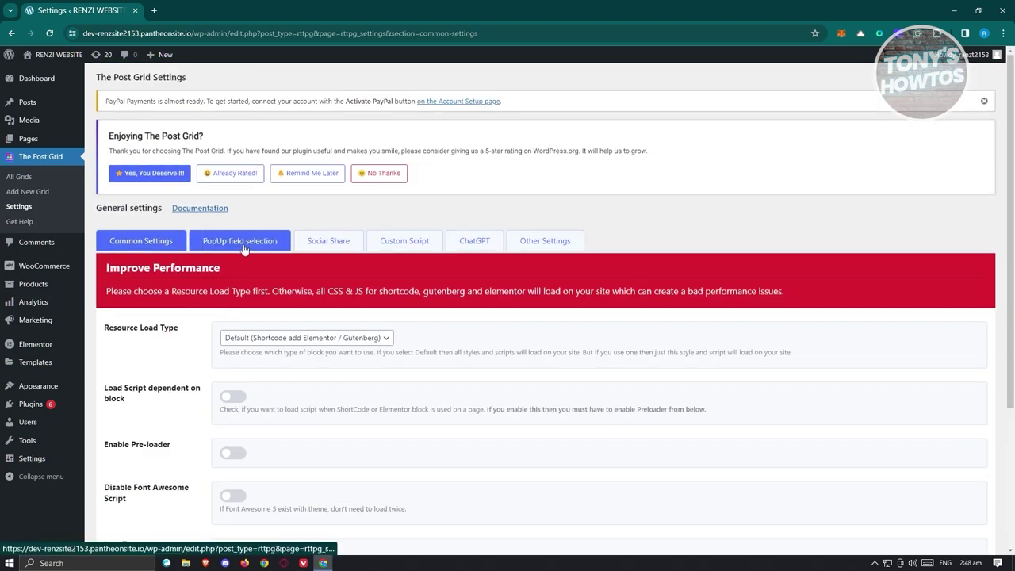
click(241, 245)
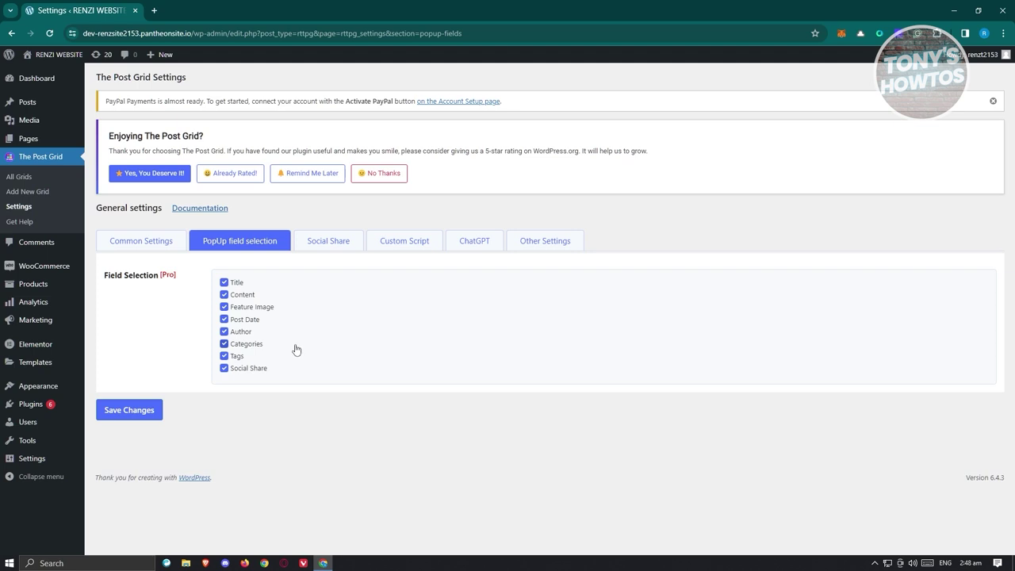
click(340, 245)
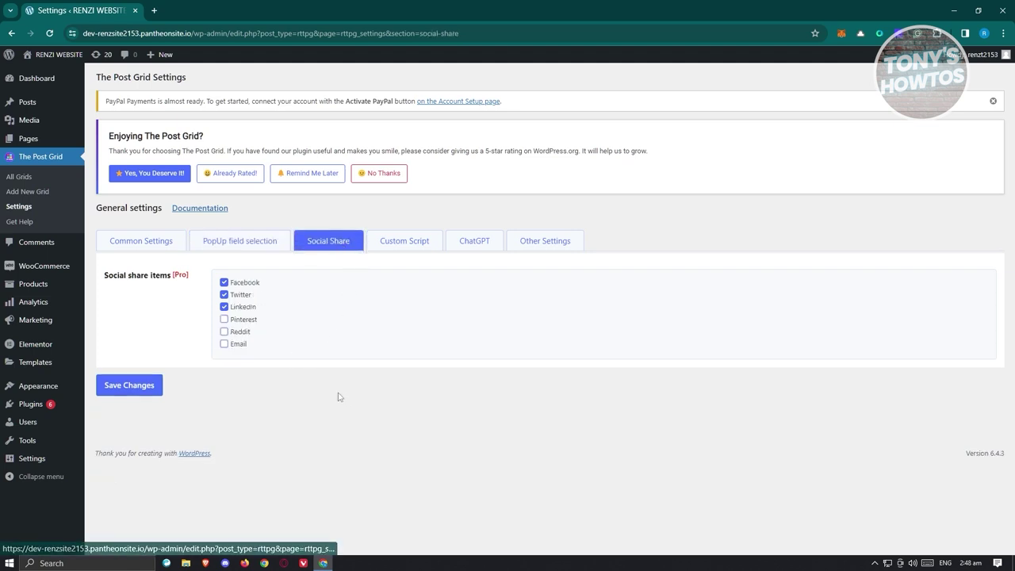
click(400, 251)
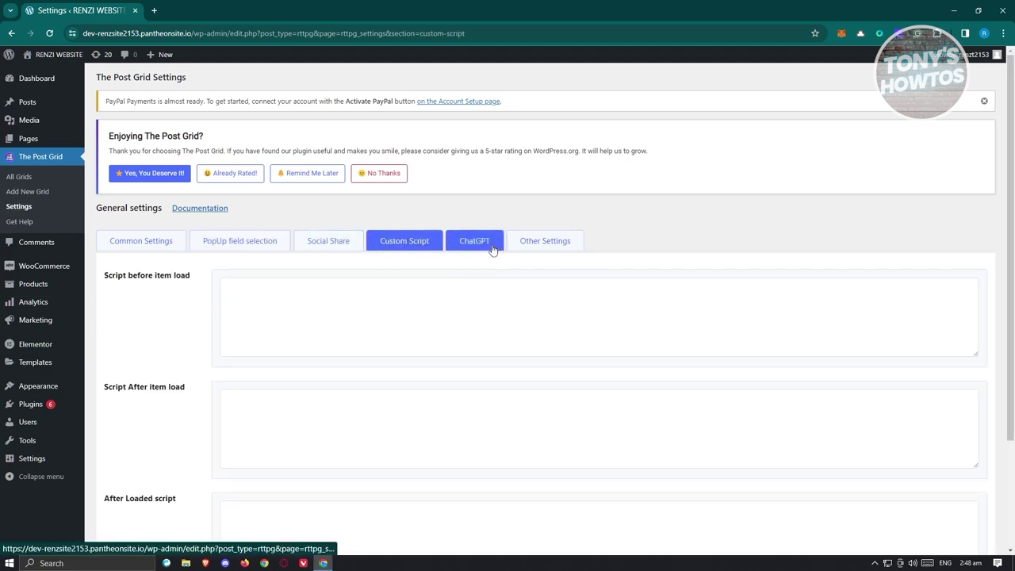
click(491, 248)
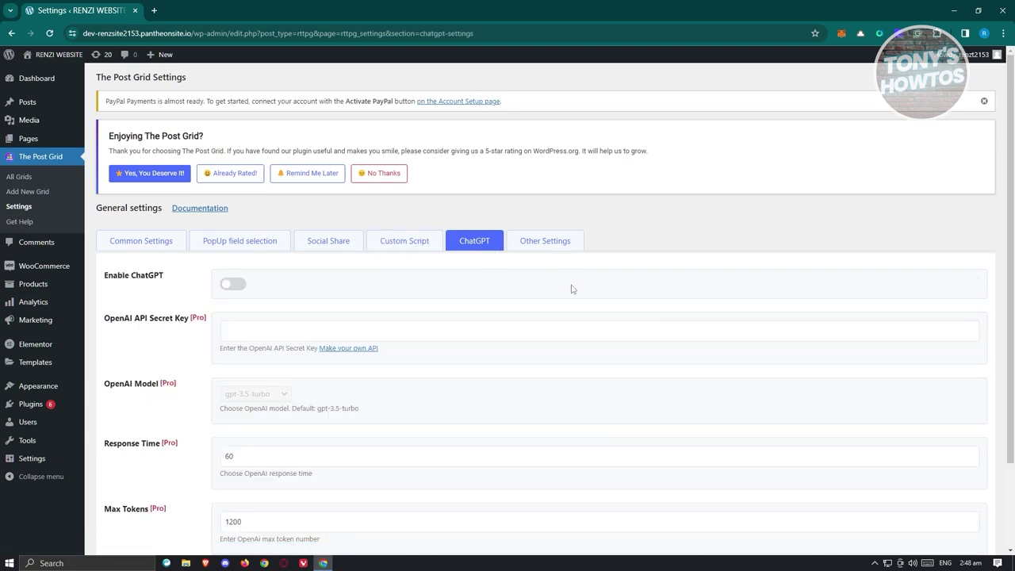
click(561, 249)
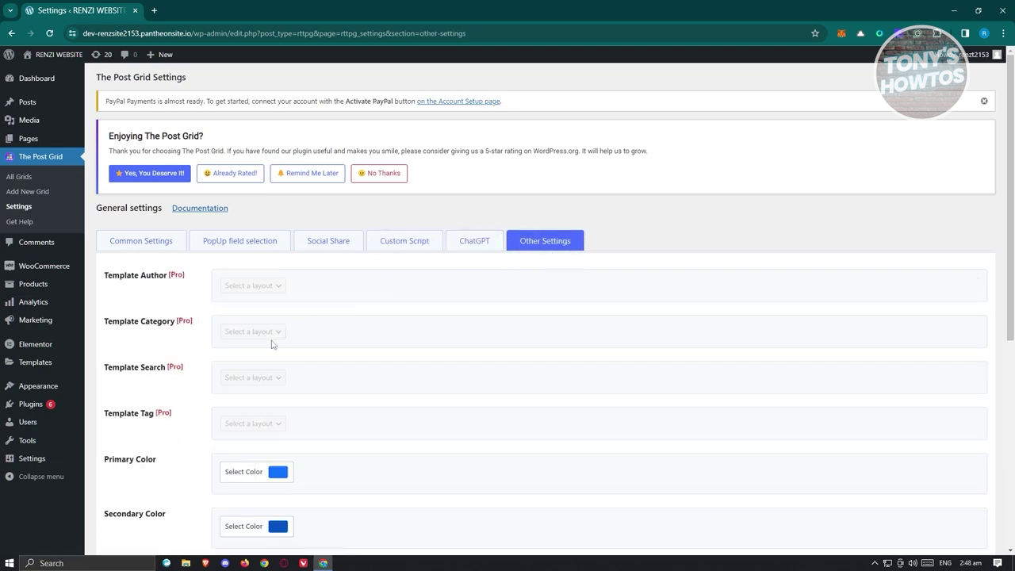
click(181, 247)
click(237, 243)
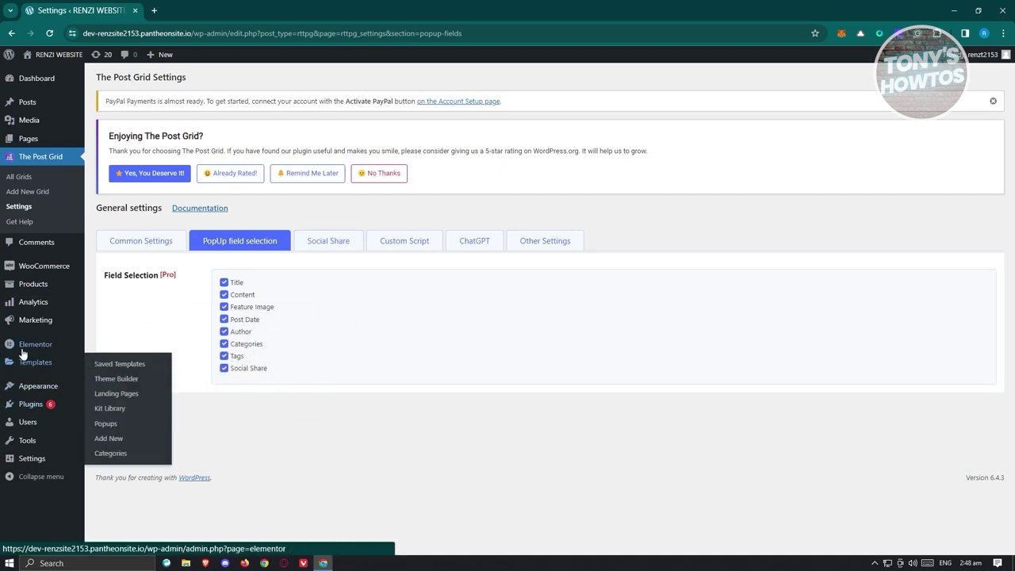
- Review Elementor's Integrations, Advanced and Features settings tabs
mouse_move(19, 350)
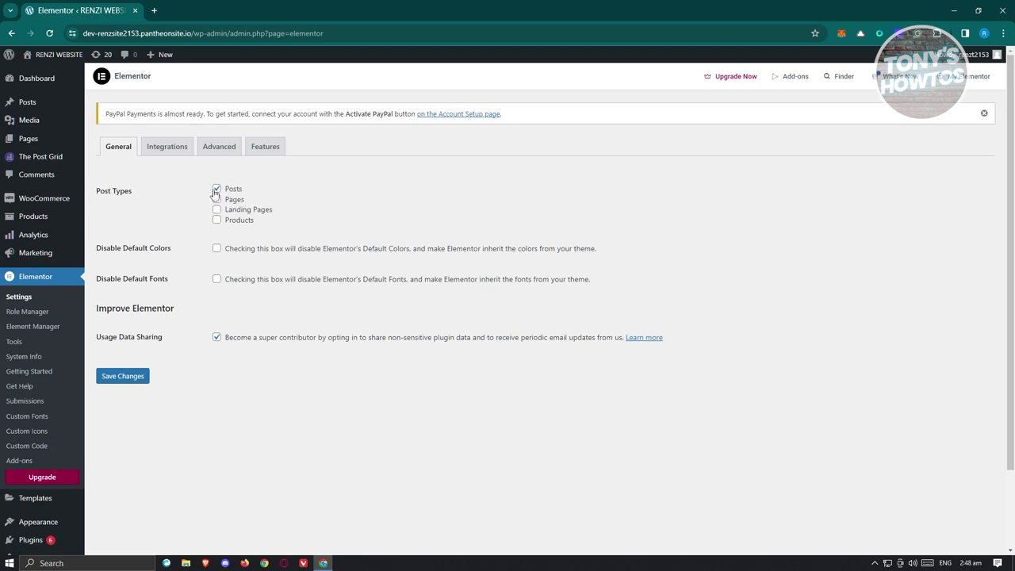
click(157, 150)
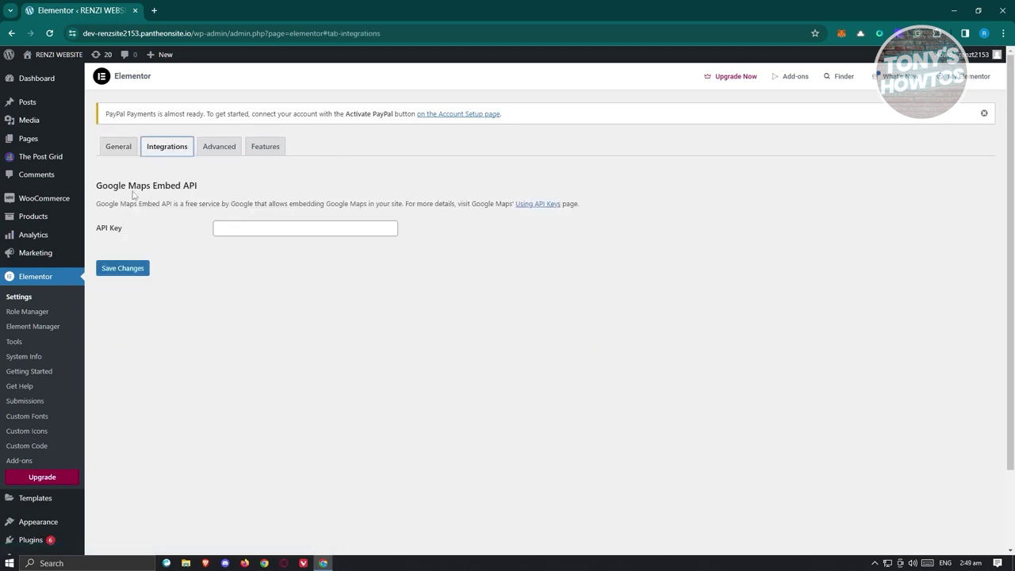
click(220, 146)
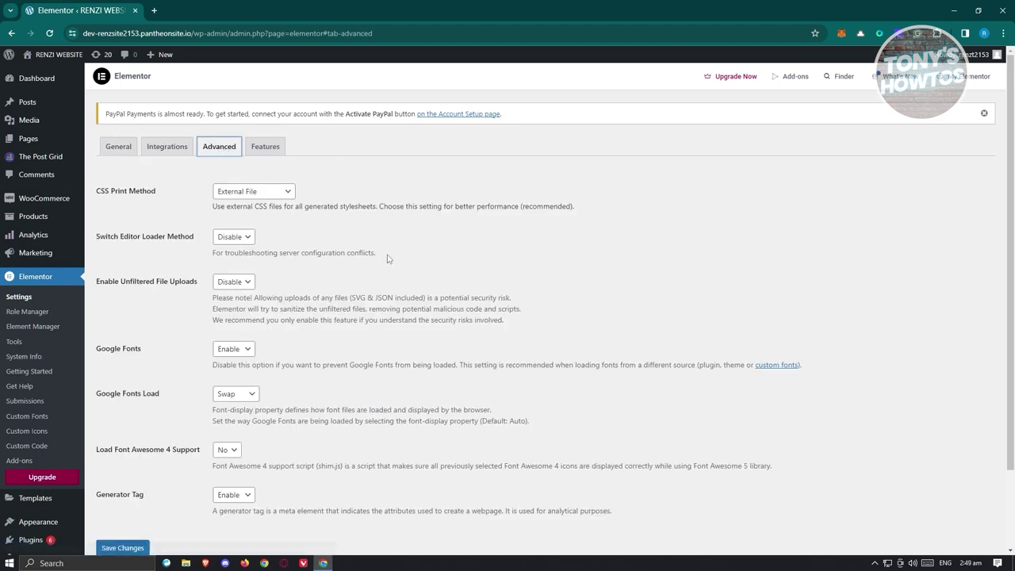
scroll(346, 246, down, 1)
scroll(346, 246, up, 2)
click(269, 149)
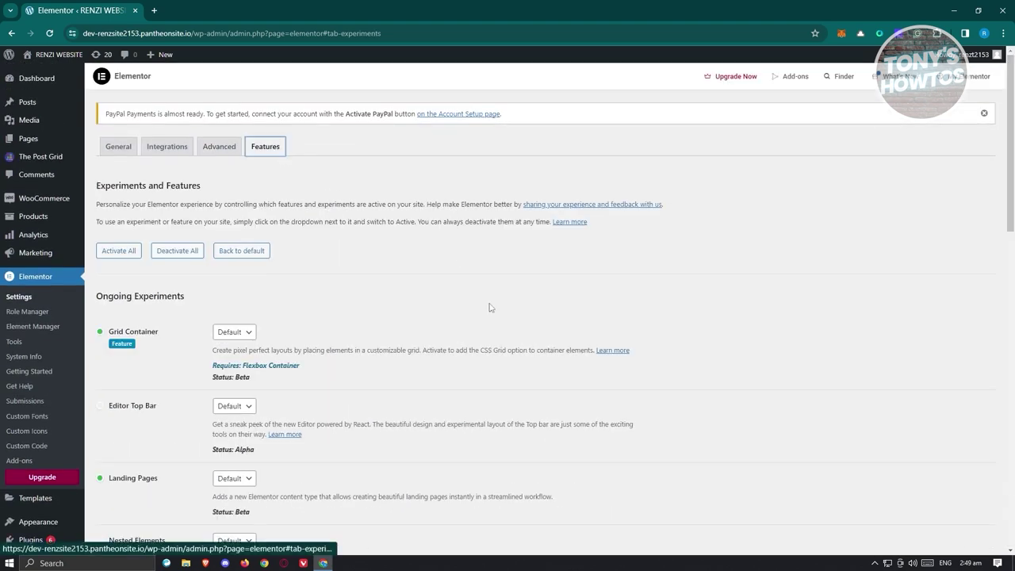
scroll(738, 349, down, 4)
scroll(230, 321, up, 3)
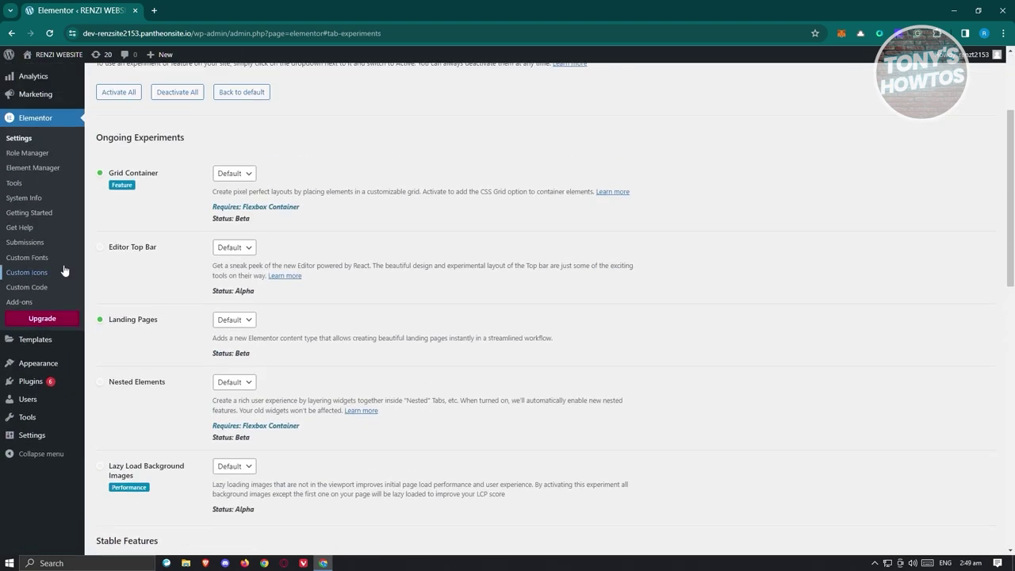
scroll(67, 254, up, 1)
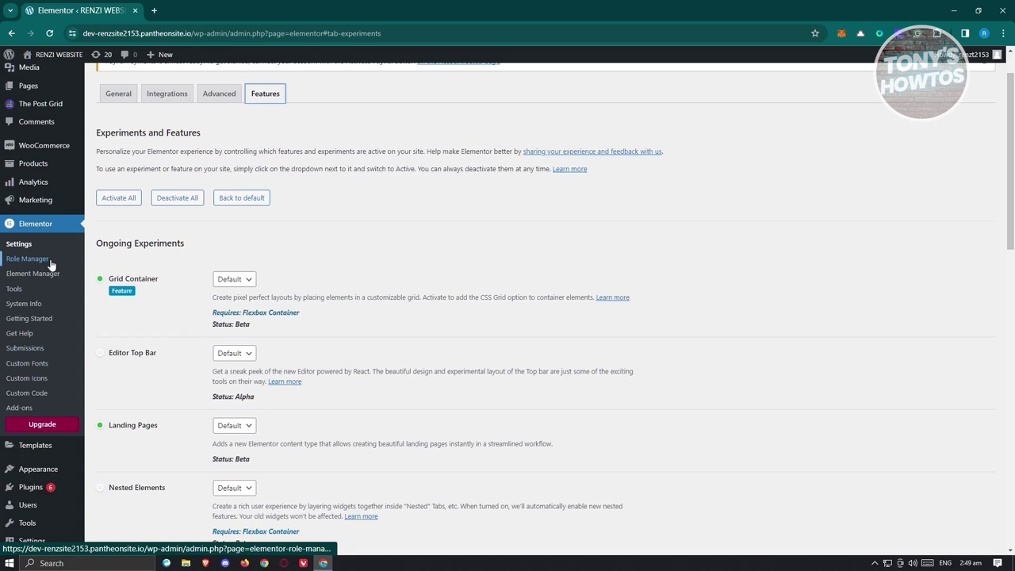
- Look over Elementor's Element Manager, then return to Elementor's General settings
click(48, 275)
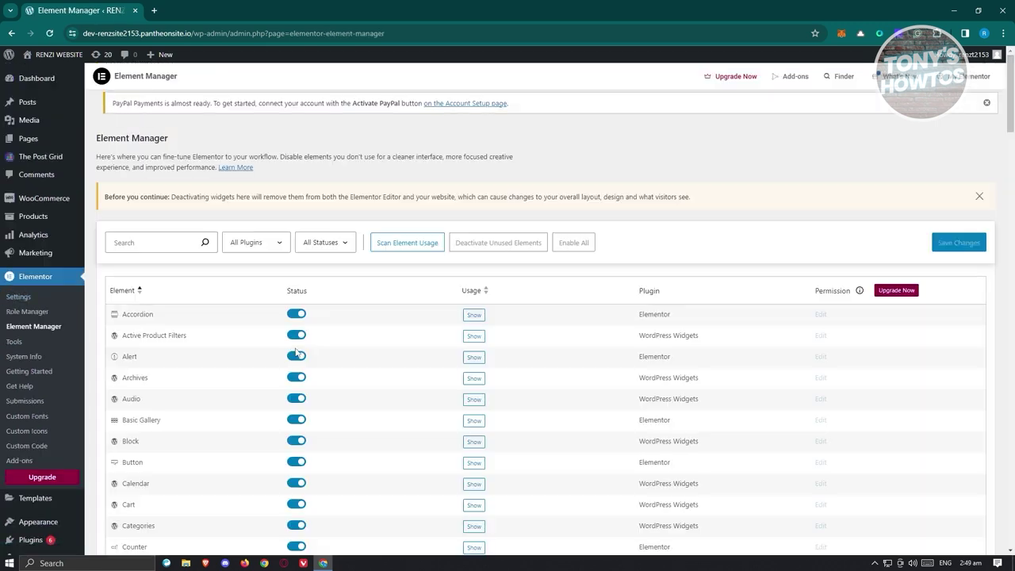
scroll(353, 314, down, 1)
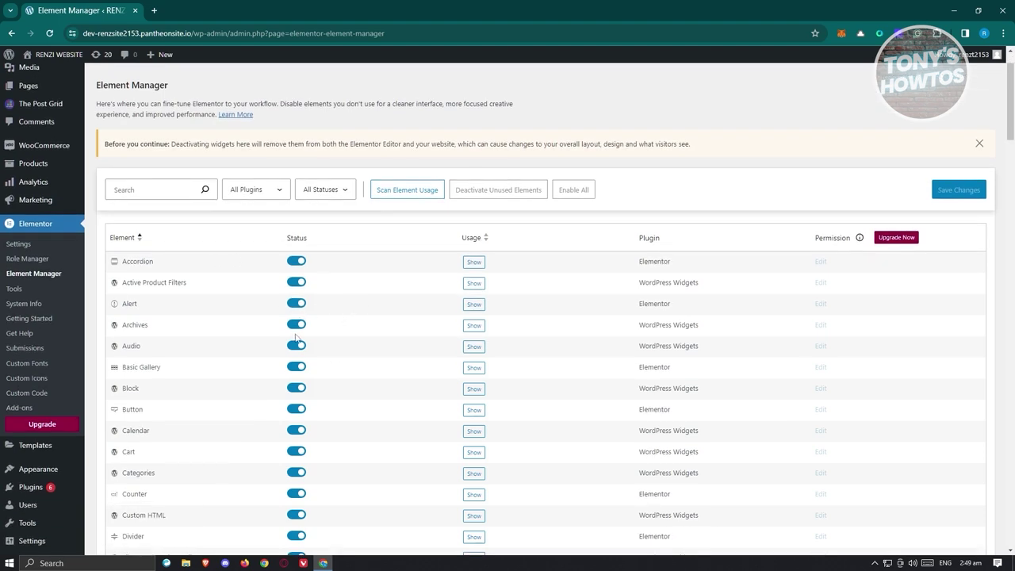
scroll(371, 349, up, 1)
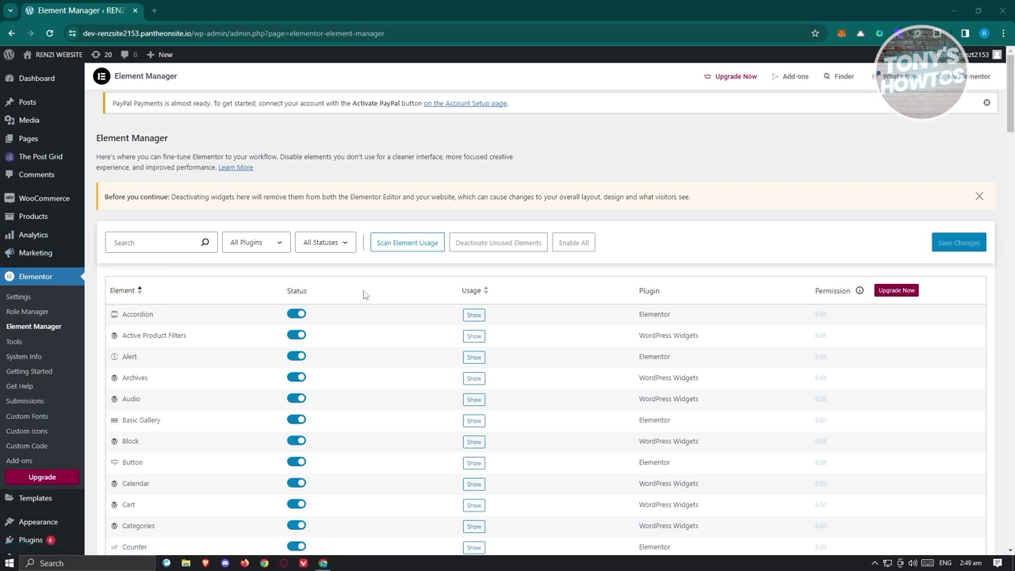
click(54, 277)
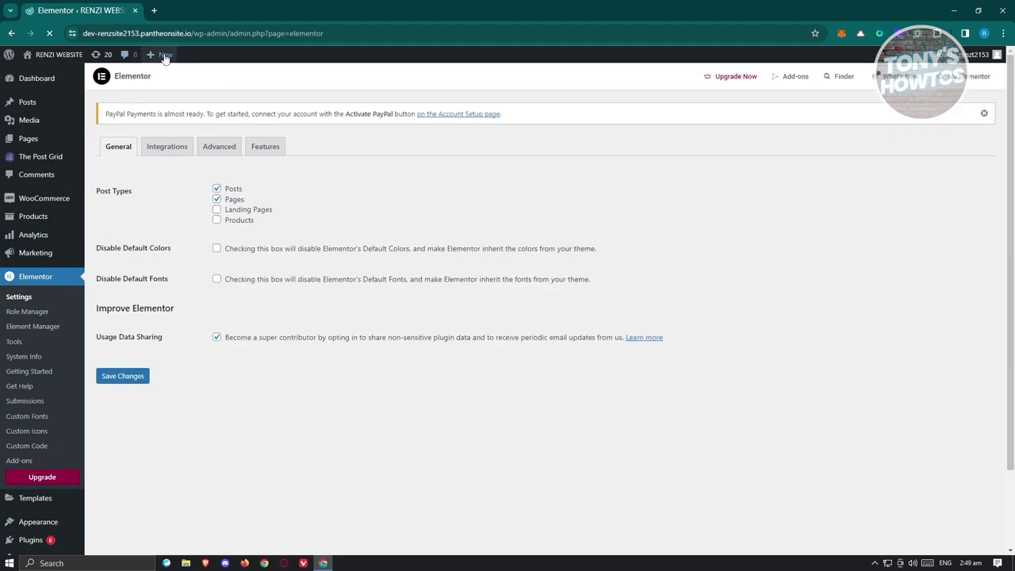
- Create a new post from the admin bar and open it in Elementor as Elementor #48
mouse_move(165, 58)
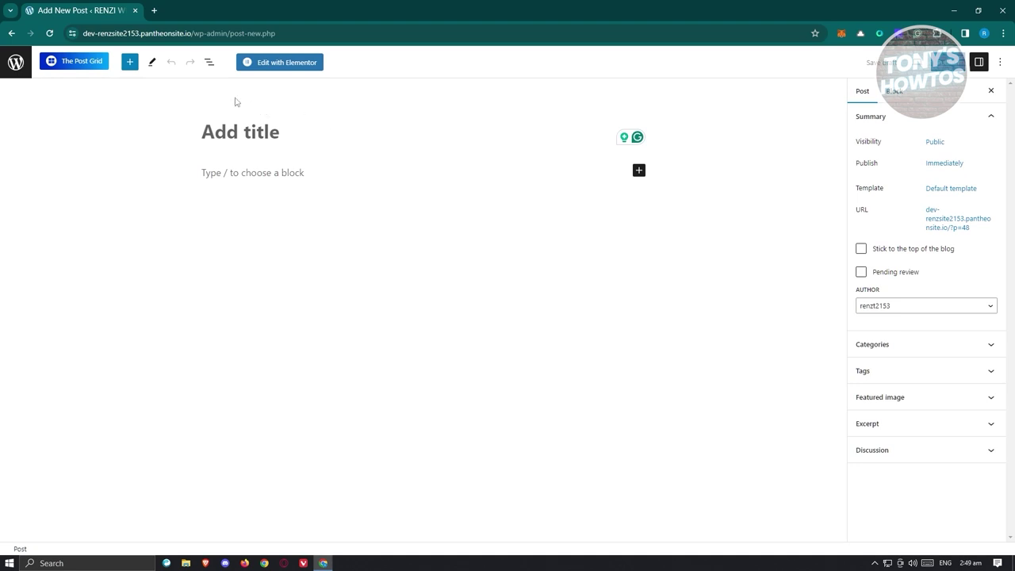
click(280, 66)
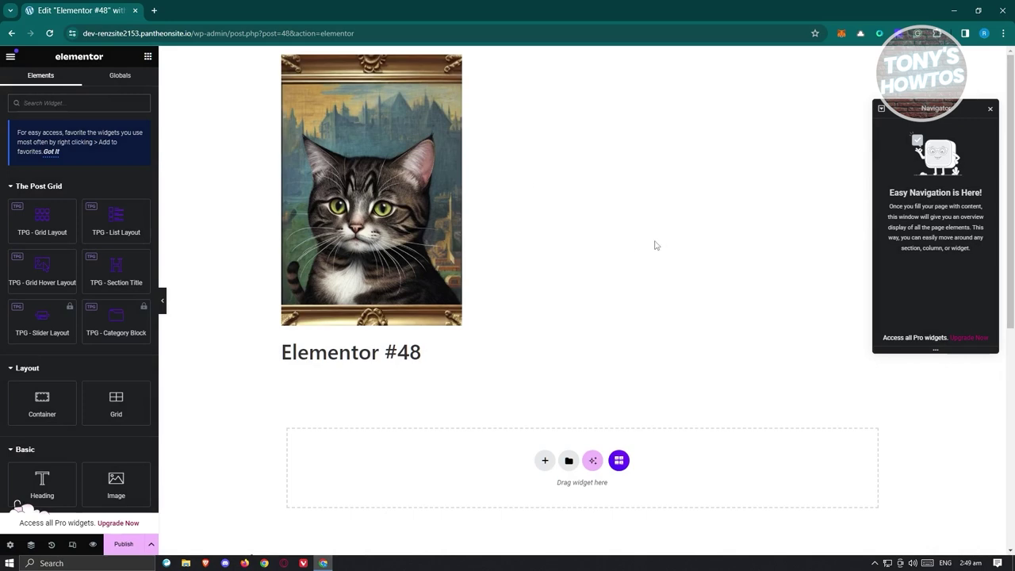
- Add The Post Grid's TPG - Grid Layout widget, displaying the Hello world! post card
scroll(666, 286, down, 5)
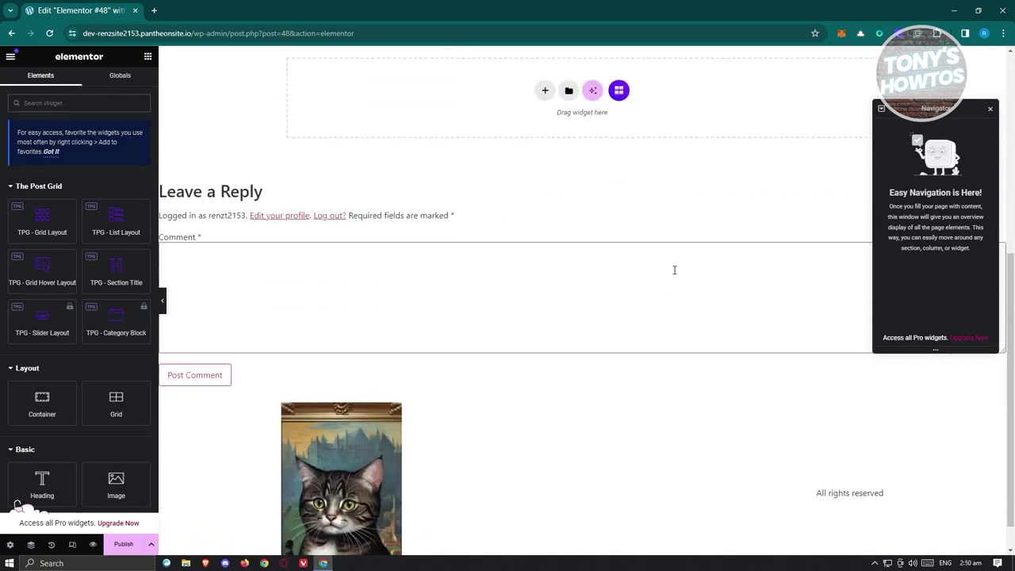
scroll(675, 267, up, 3)
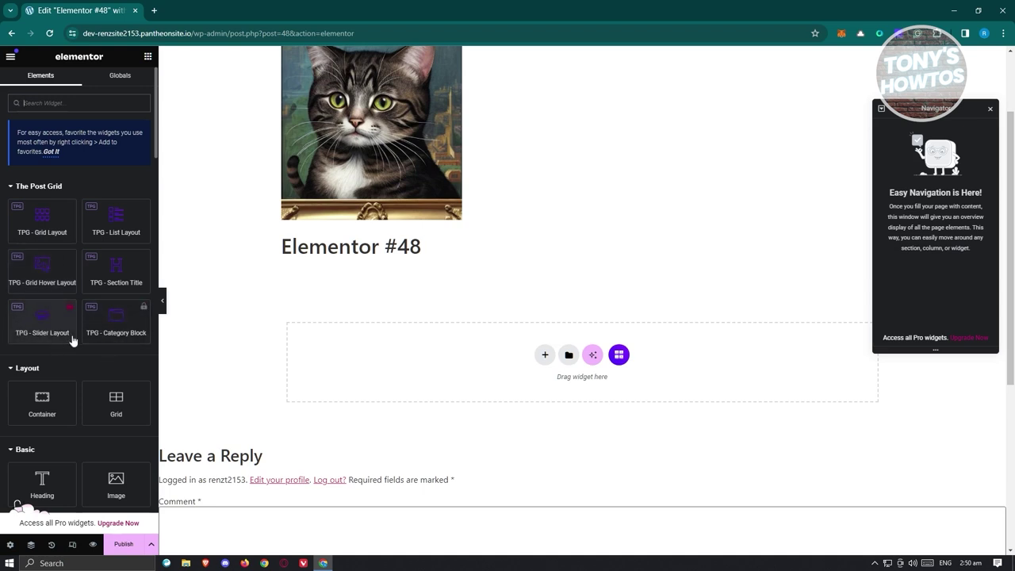
scroll(31, 282, down, 1)
scroll(36, 285, up, 1)
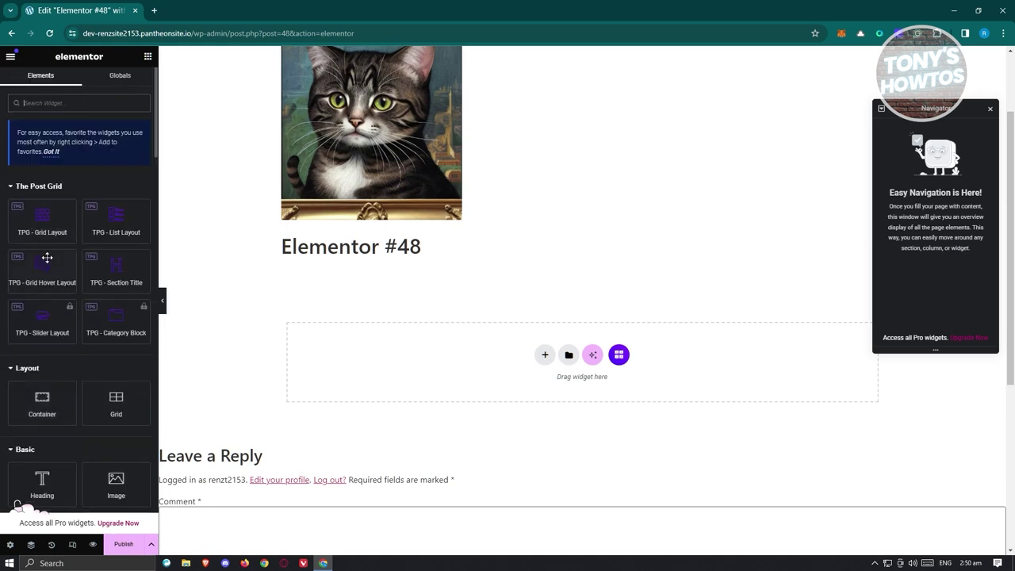
click(34, 226)
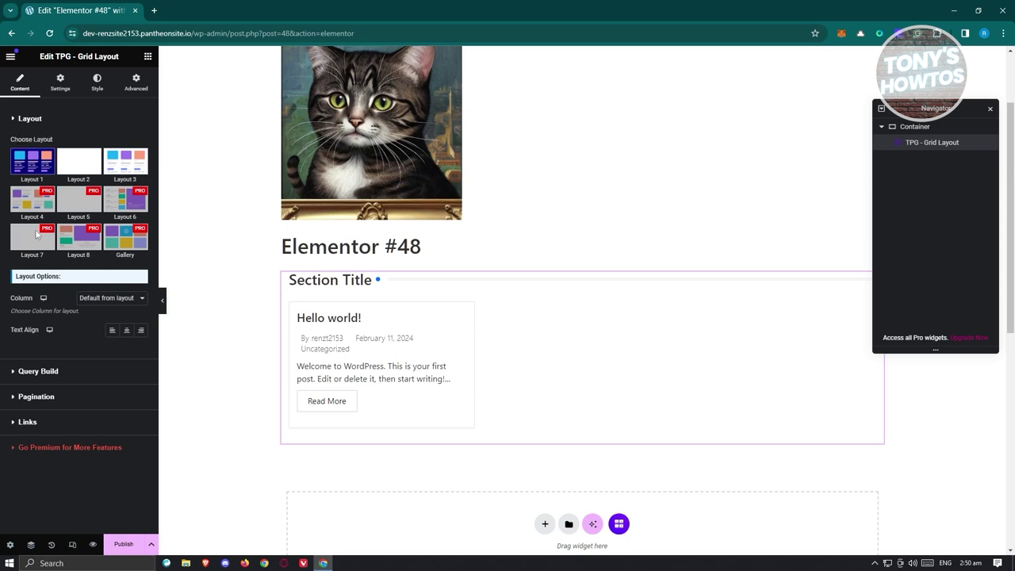
- Try Layout 1 and then Layout 3 for the post grid, then return to the widget list
drag(27, 170, 380, 270)
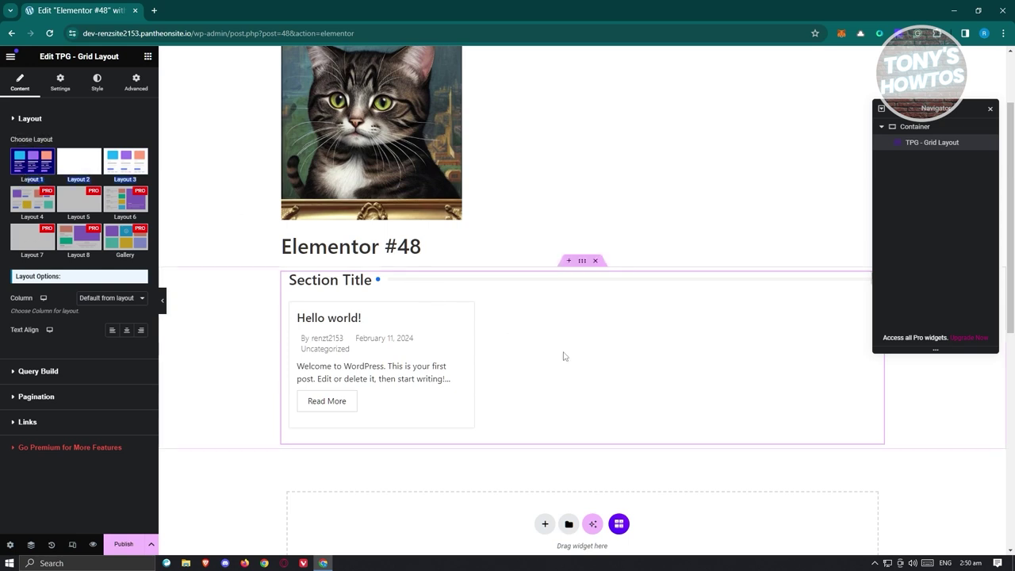
scroll(406, 493, down, 2)
click(34, 164)
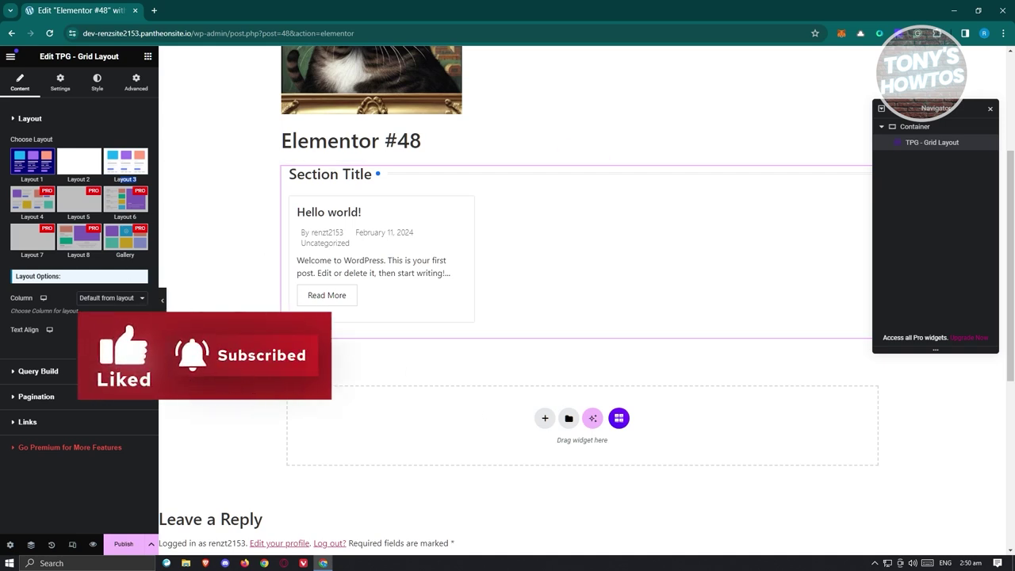
click(31, 161)
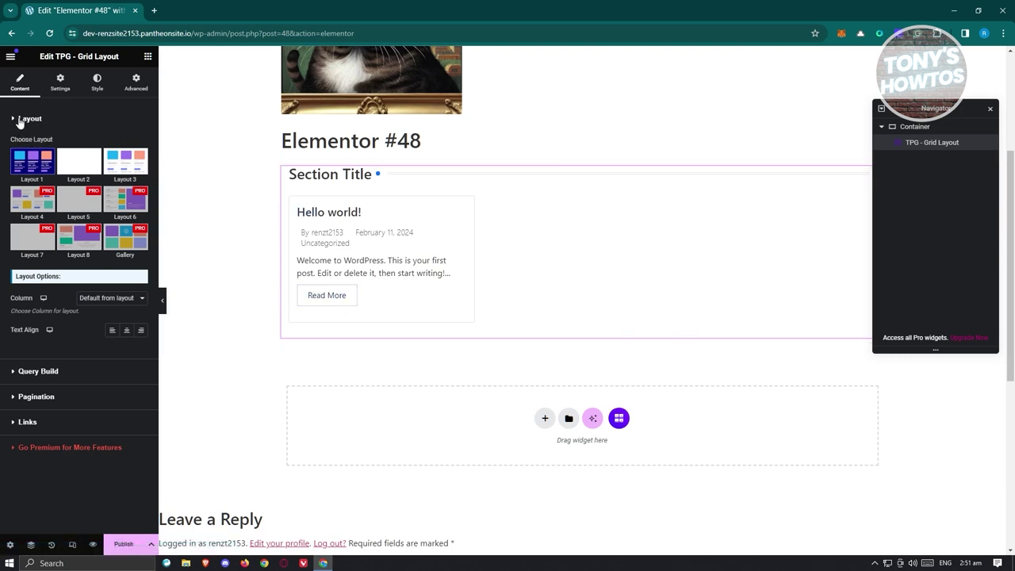
click(244, 151)
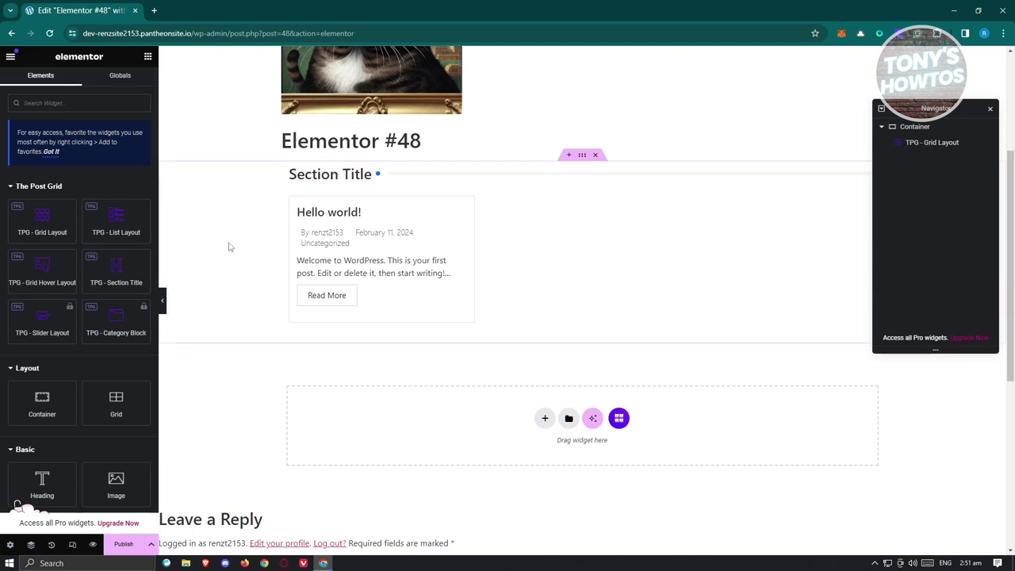
- Collapse the Pro widgets and drop a Text Editor widget with Lorem ipsum text below the post grid
scroll(229, 274, down, 2)
scroll(107, 369, down, 4)
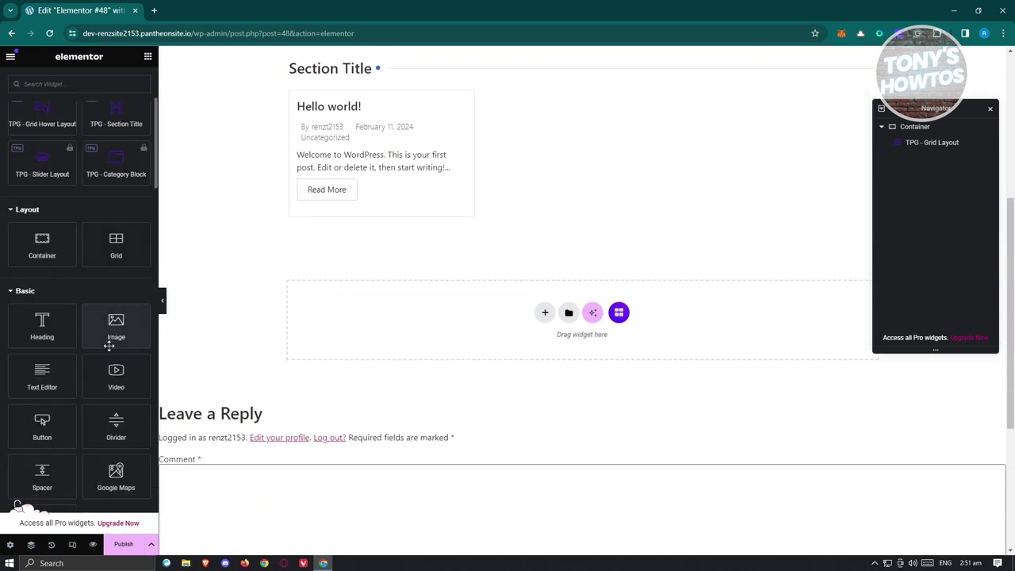
scroll(104, 375, down, 1)
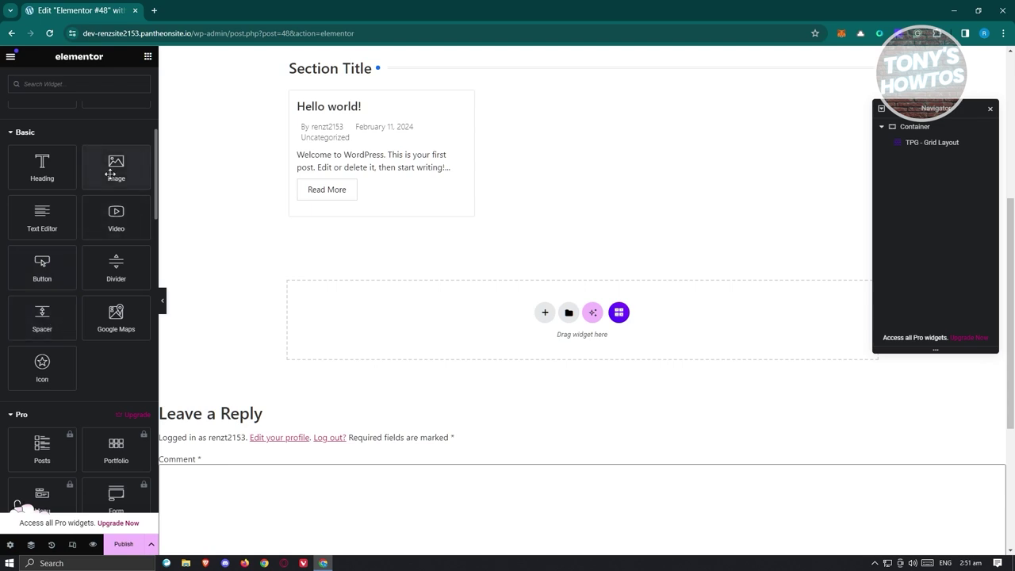
scroll(144, 195, down, 4)
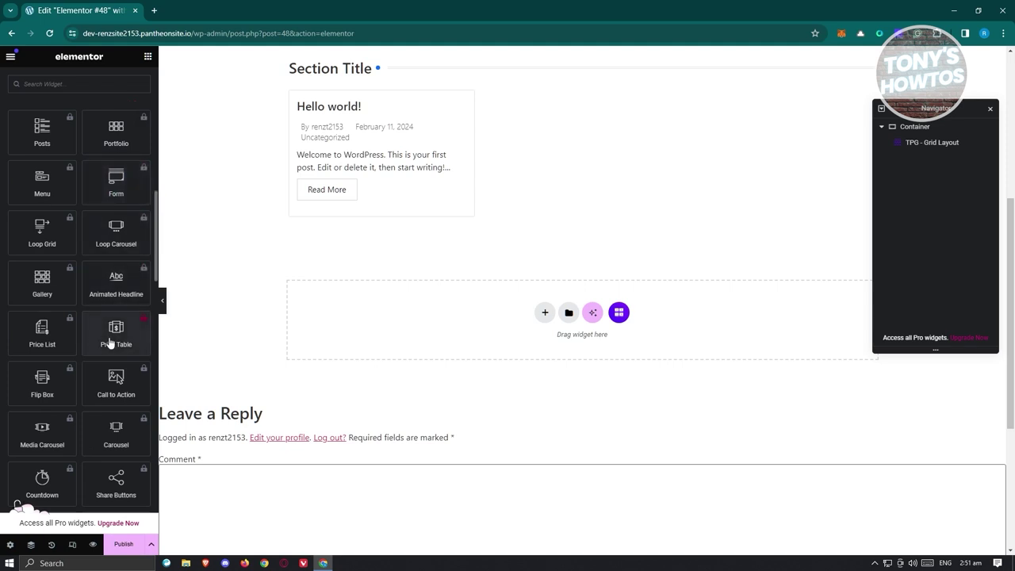
scroll(116, 337, down, 14)
scroll(117, 328, up, 10)
scroll(117, 328, up, 8)
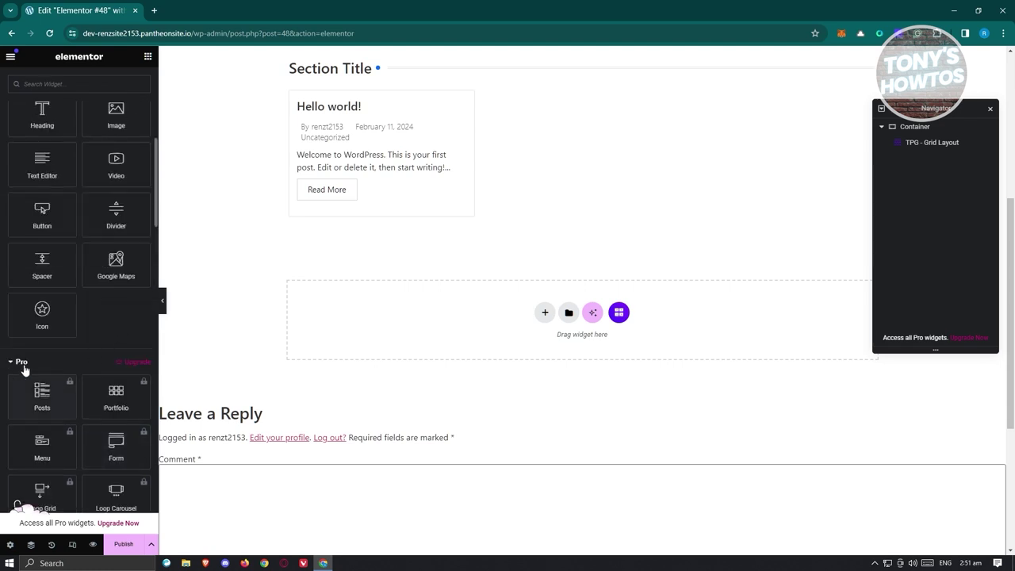
click(10, 363)
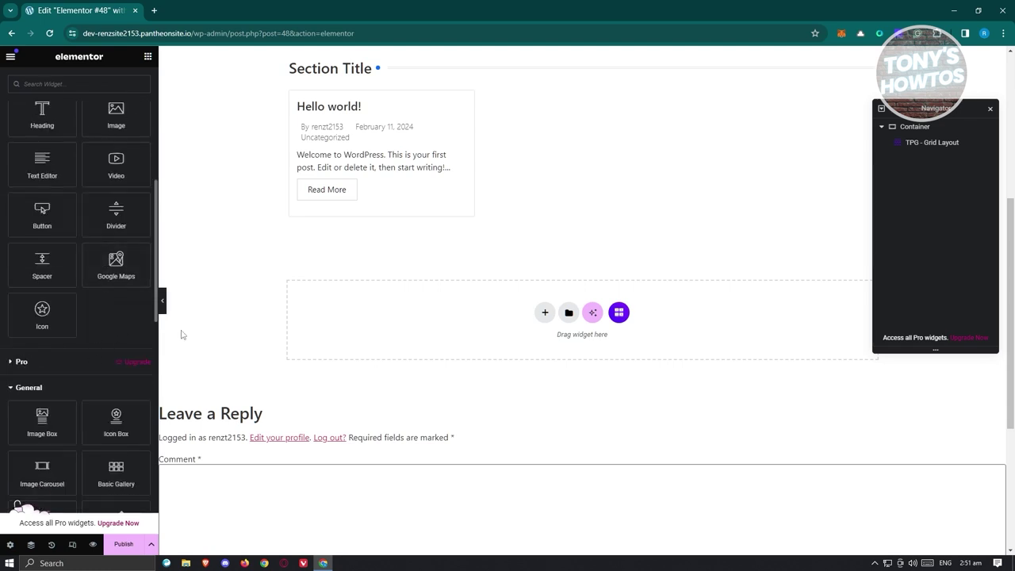
scroll(262, 369, up, 1)
scroll(80, 354, up, 3)
scroll(79, 353, down, 8)
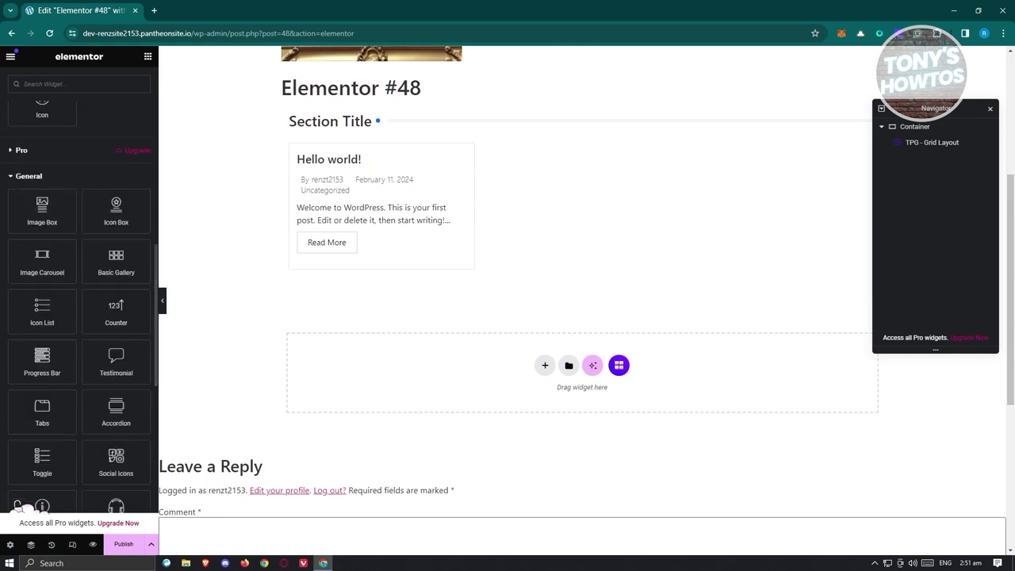
scroll(40, 274, down, 1)
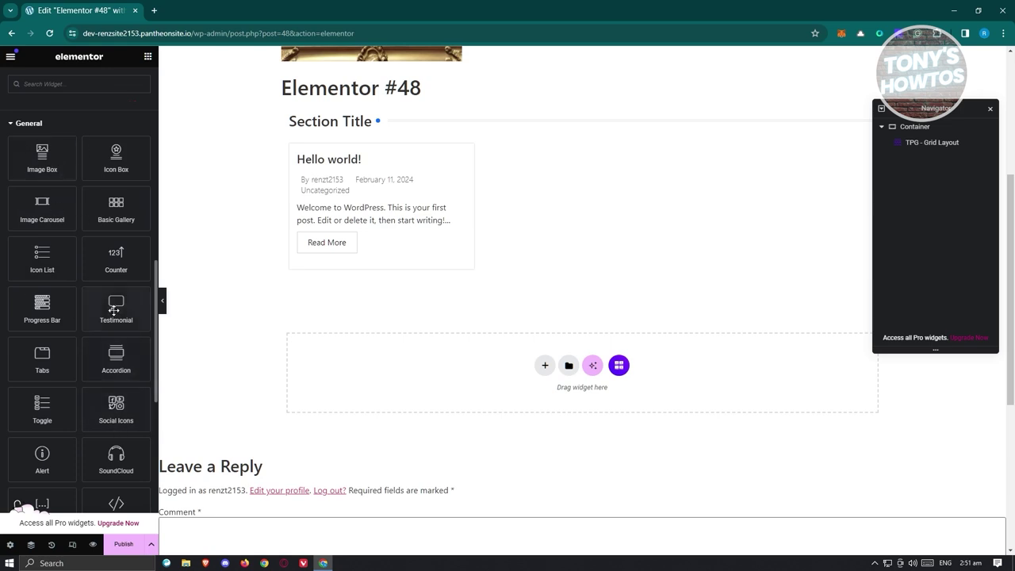
scroll(115, 311, up, 5)
scroll(114, 285, down, 3)
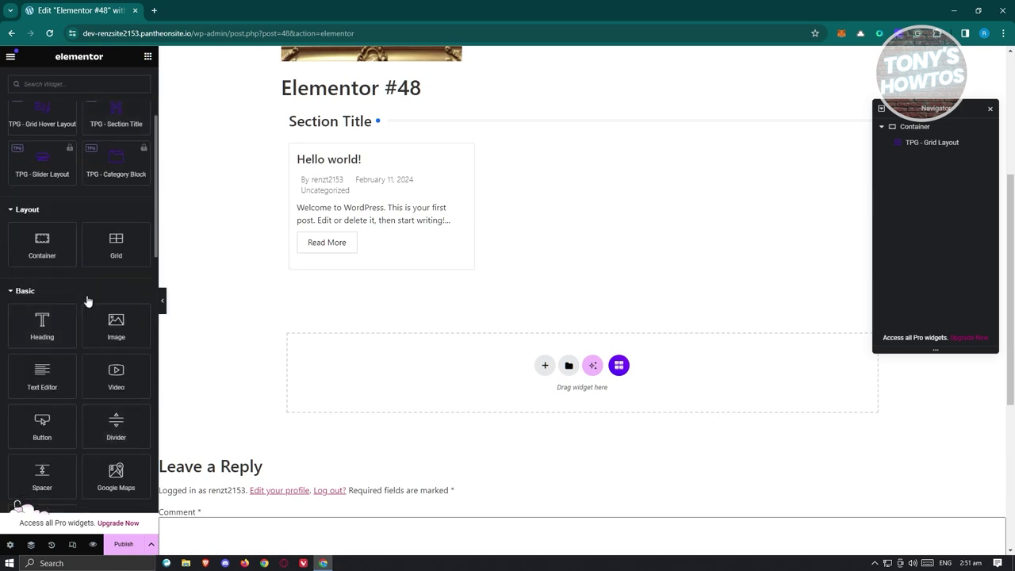
scroll(87, 301, down, 2)
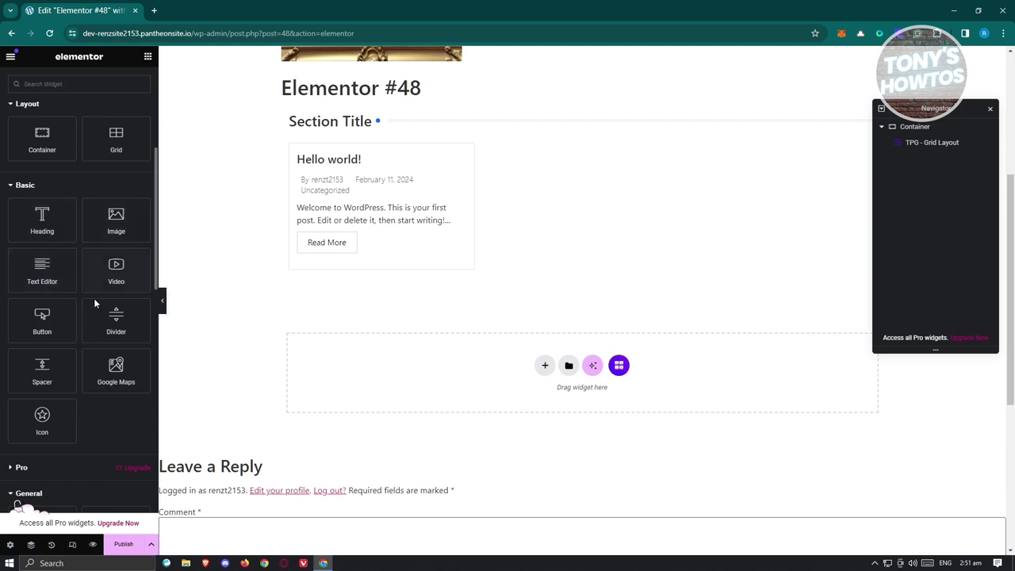
drag(49, 273, 569, 273)
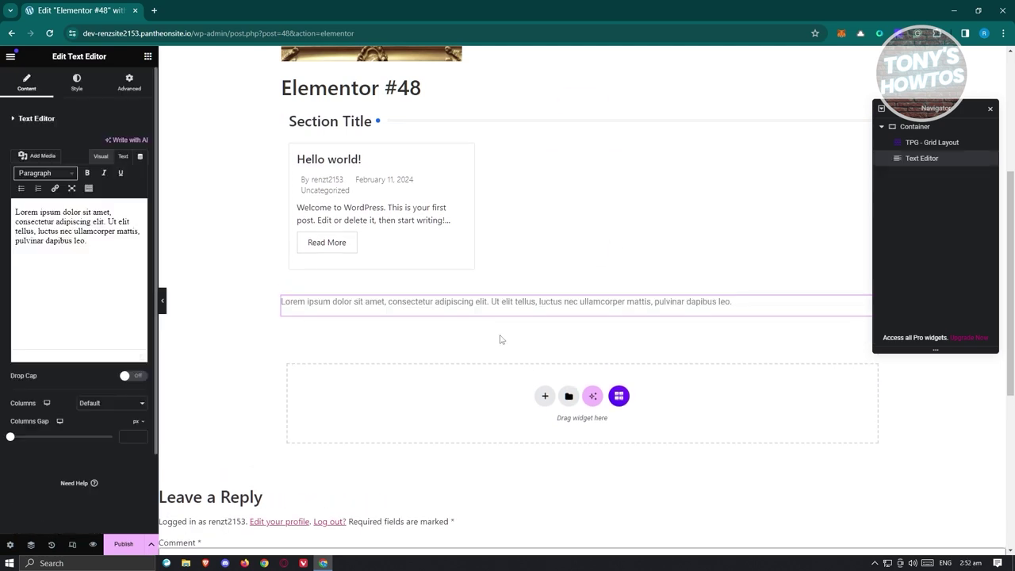
- Select all of the placeholder text and format it as Heading 1
click(743, 301)
drag(740, 305, 554, 309)
click(554, 308)
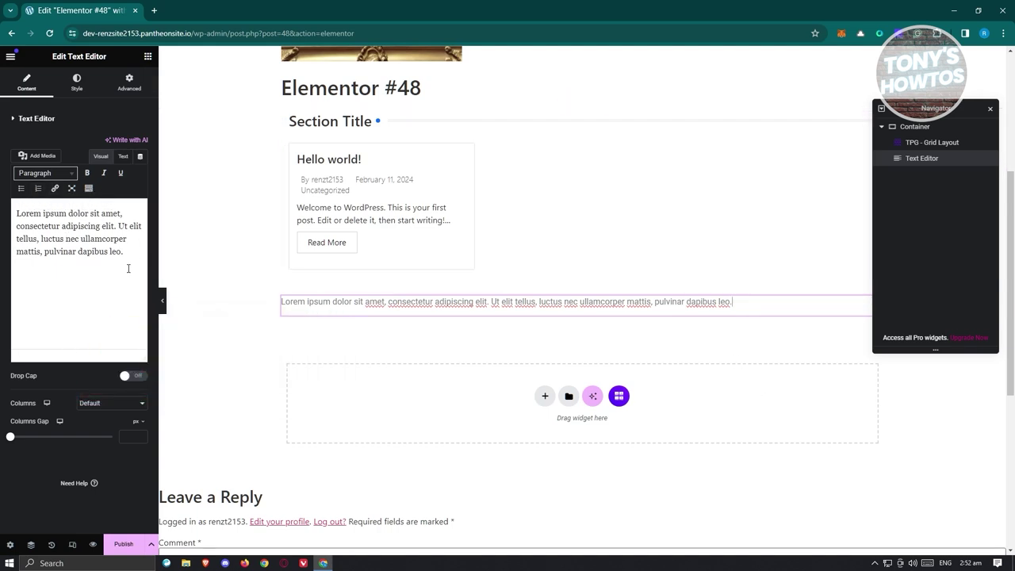
drag(131, 251, 17, 211)
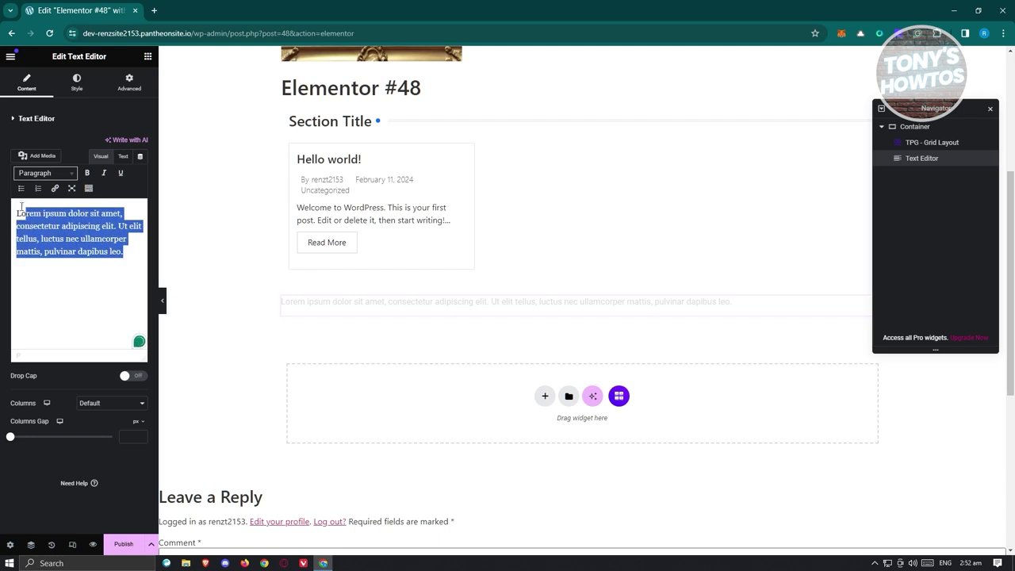
click(59, 179)
click(93, 211)
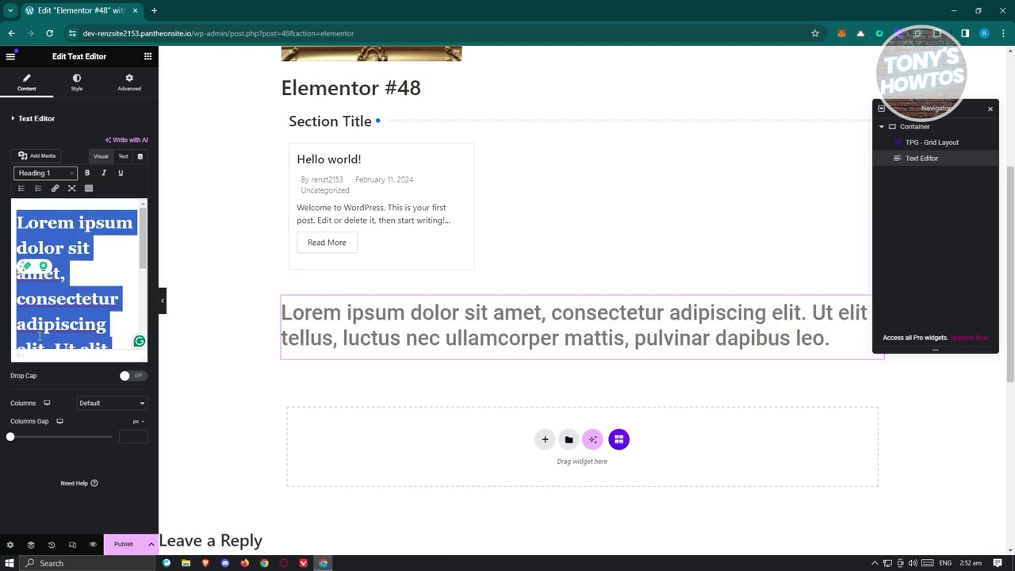
- Switch the text to Preformatted, then Heading 6, then back to Paragraph
click(41, 176)
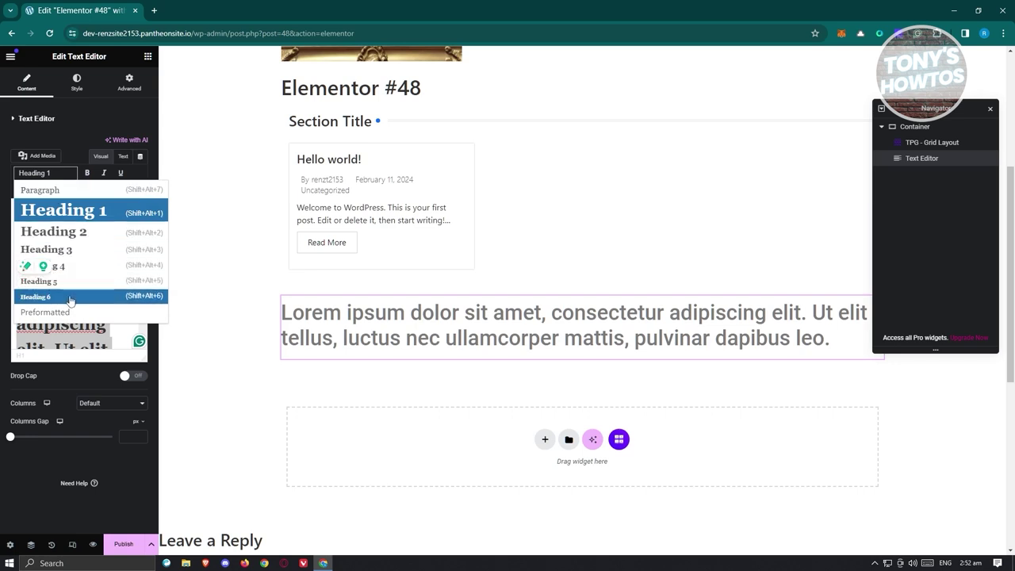
click(83, 314)
click(70, 174)
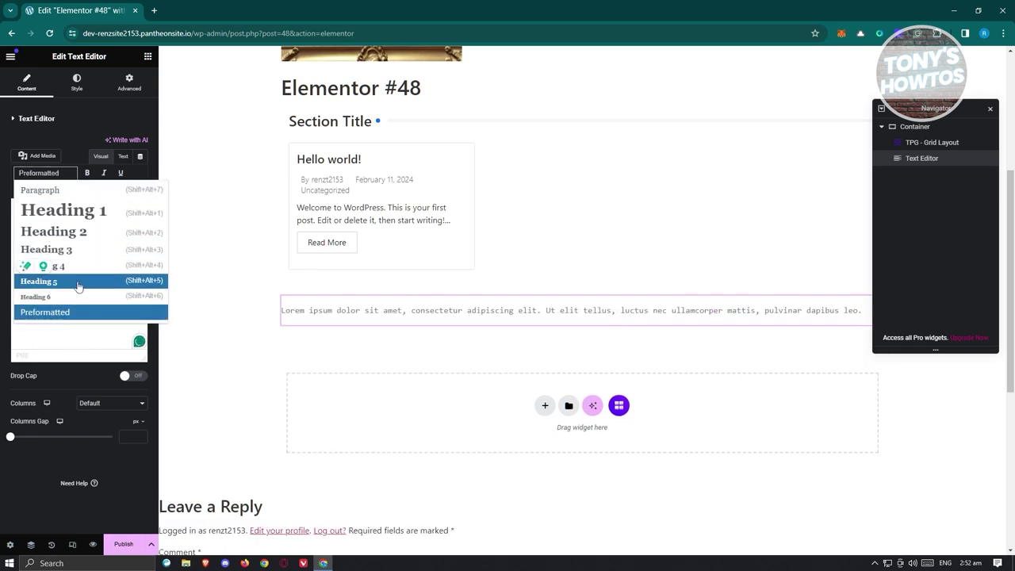
click(85, 297)
click(72, 176)
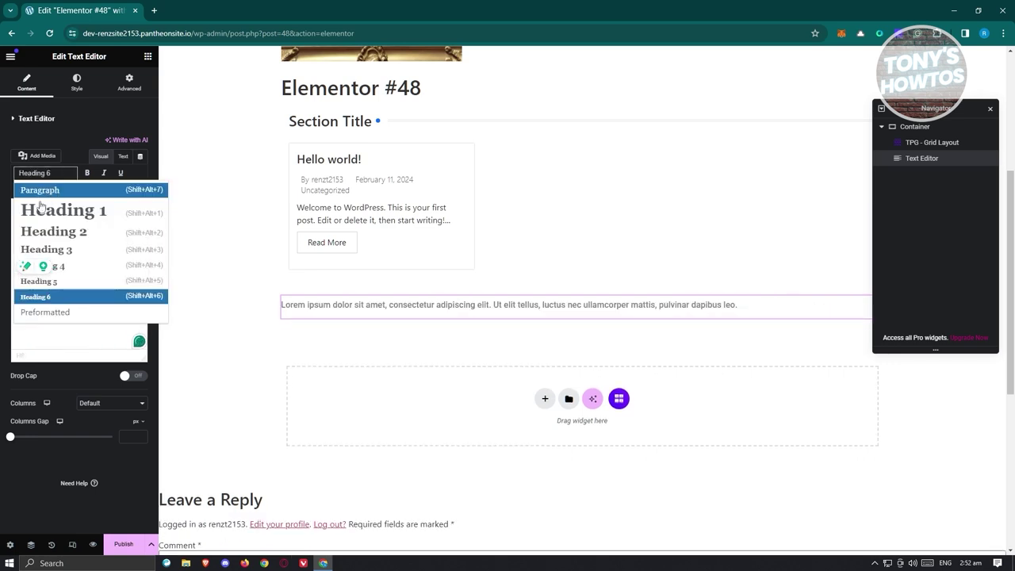
click(39, 192)
- Toggle bold on and off, view the raw HTML, then show the block's Style settings
click(87, 174)
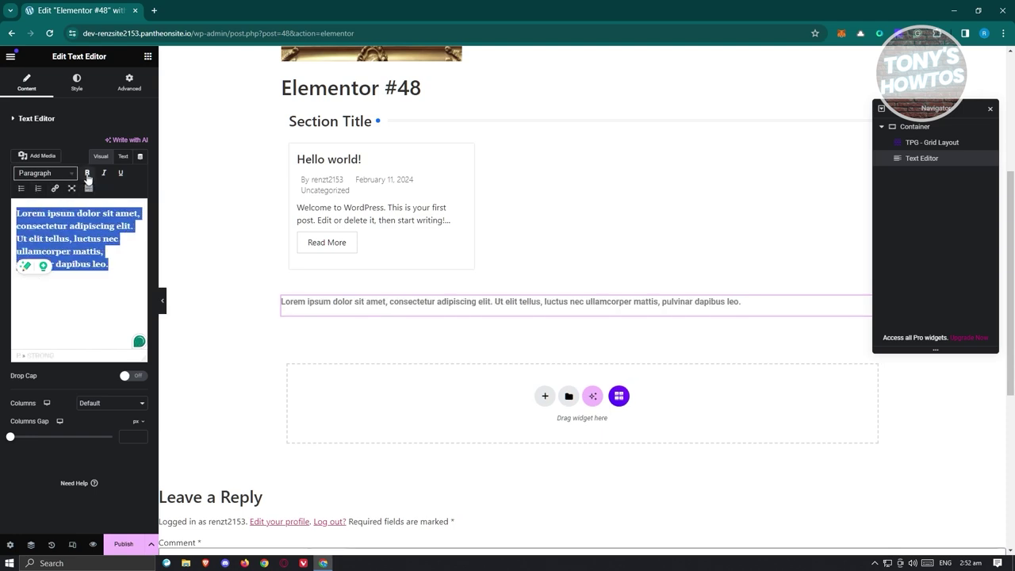
click(87, 174)
click(123, 156)
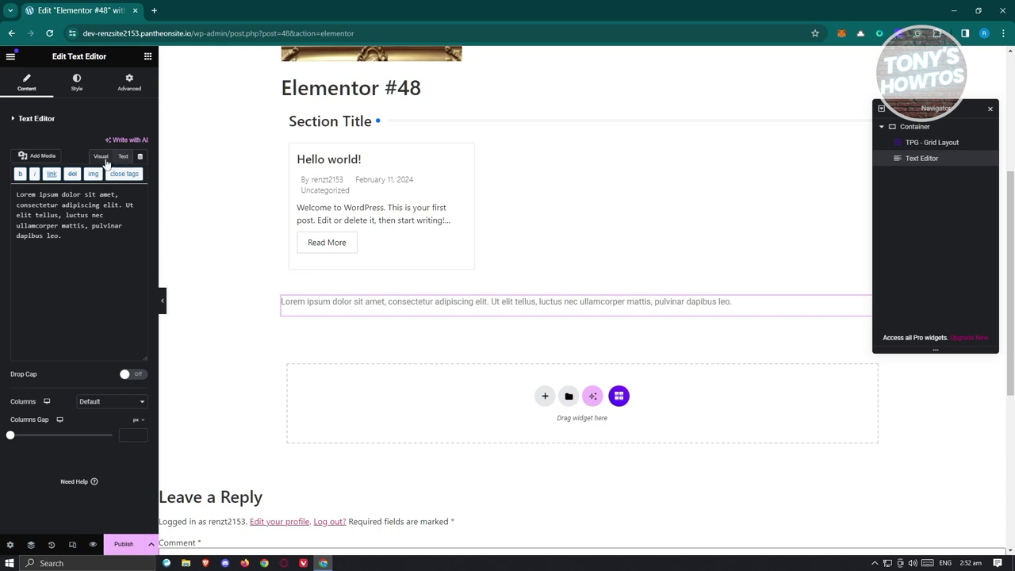
click(102, 156)
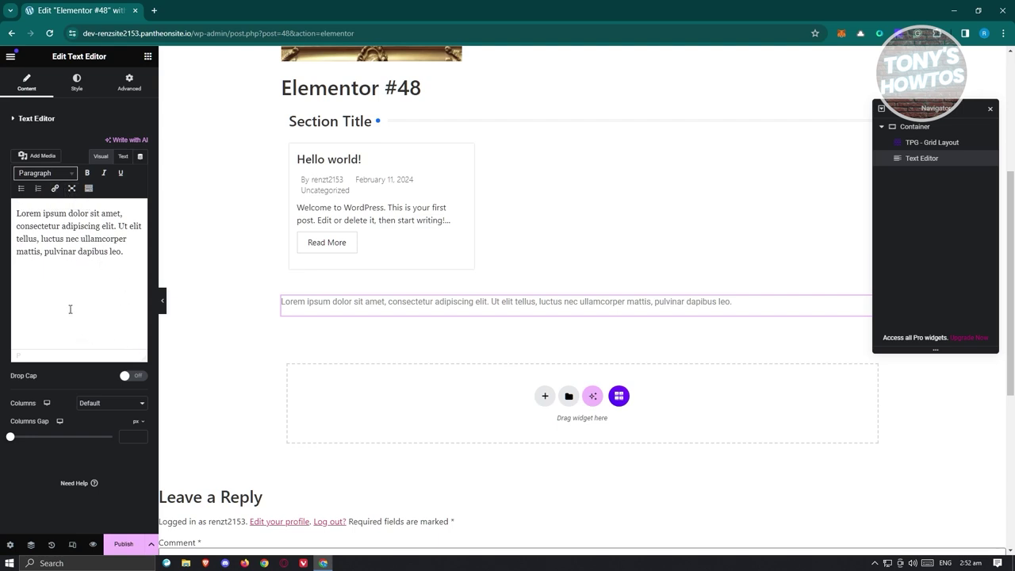
click(73, 89)
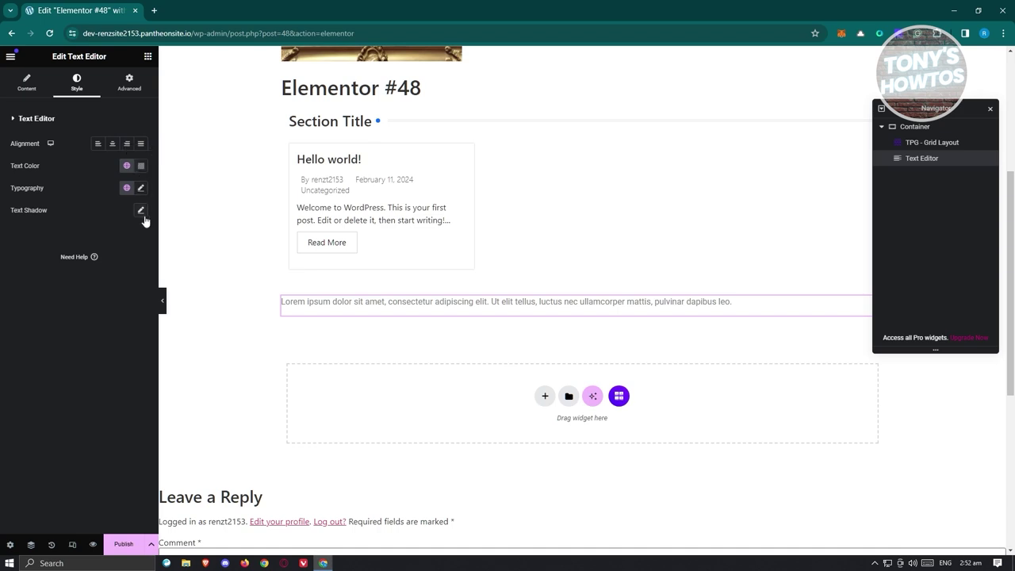
- View the text block's Advanced settings and the editor's main menu
click(130, 82)
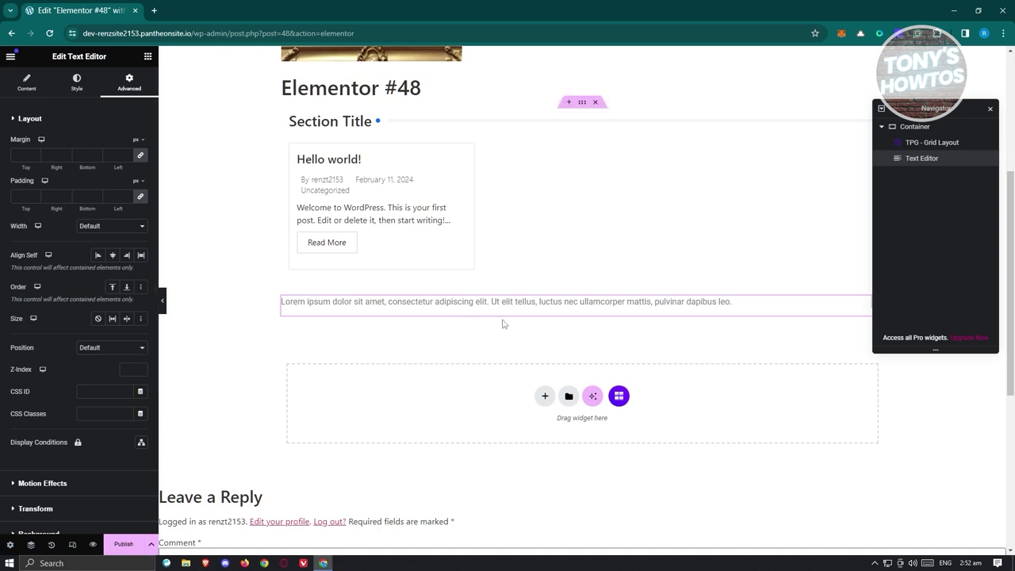
click(10, 57)
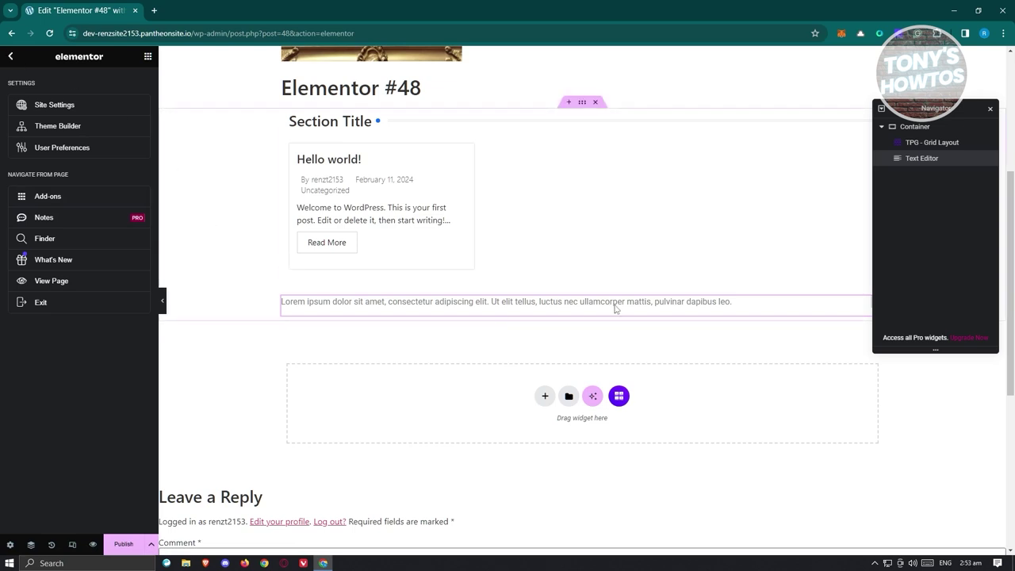
click(794, 306)
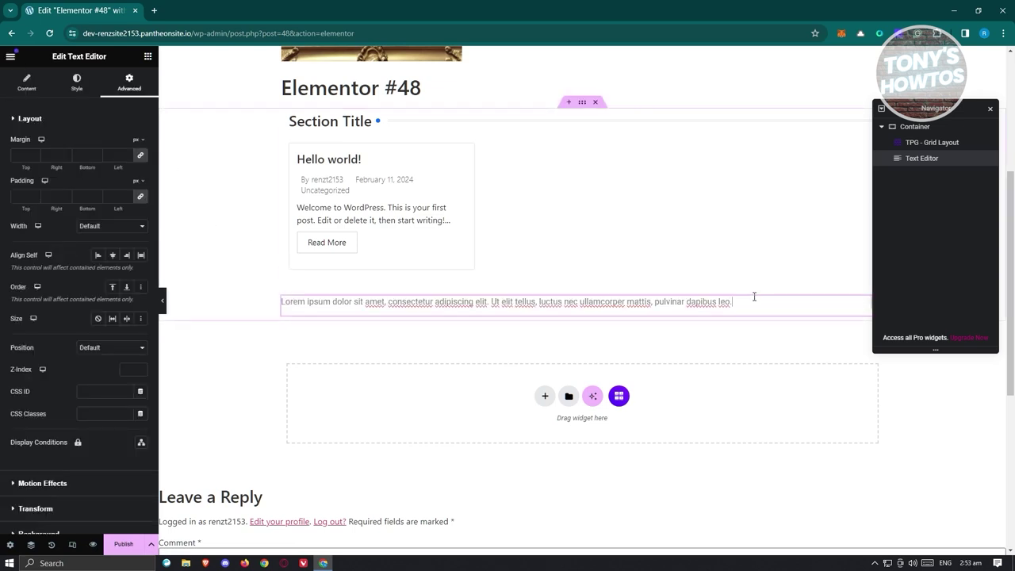
click(11, 57)
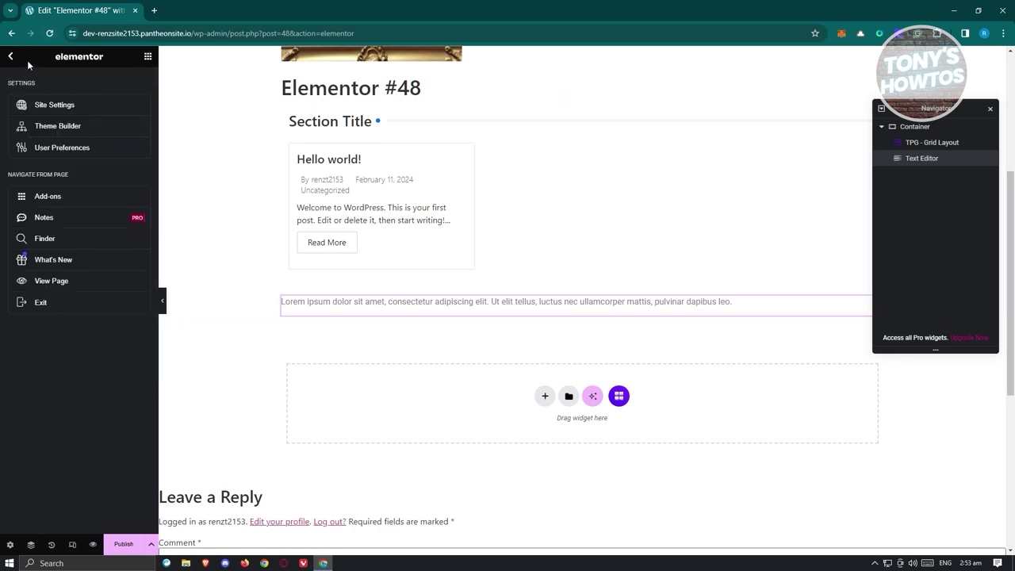
click(11, 56)
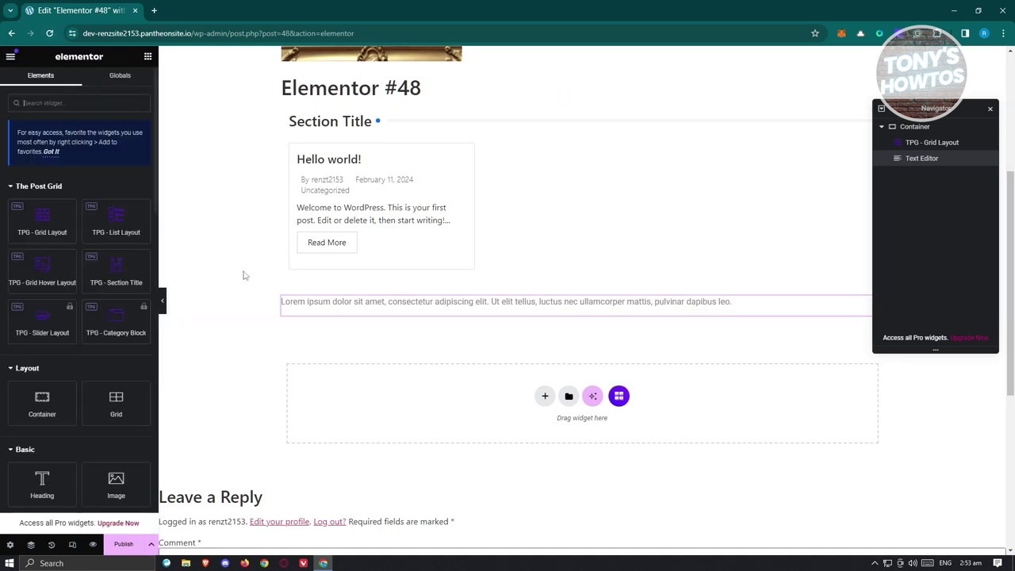
- Reselect the text block, then get back to the Elements widget list via the main menu
click(322, 315)
scroll(108, 421, down, 3)
scroll(85, 395, up, 4)
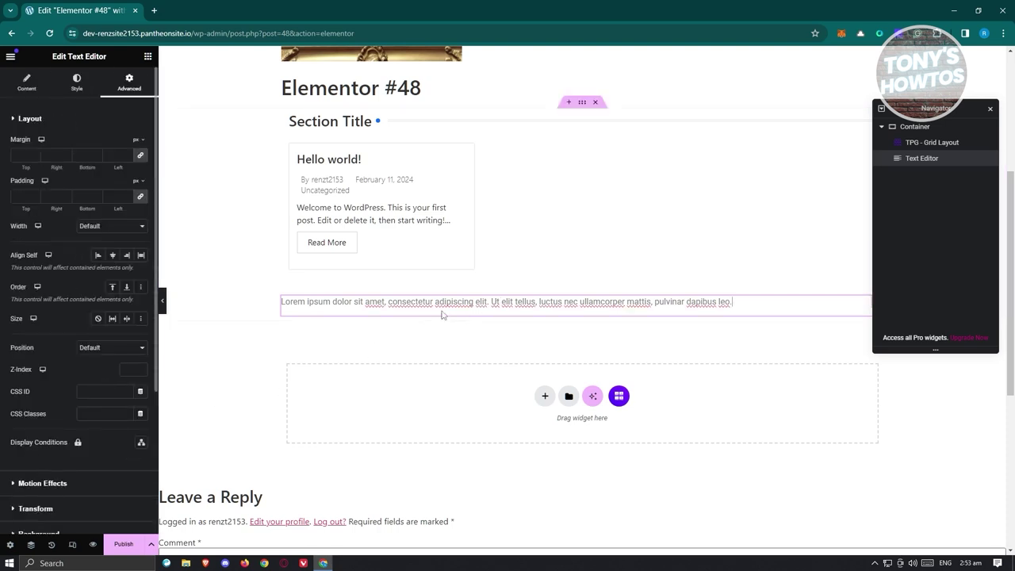
click(10, 56)
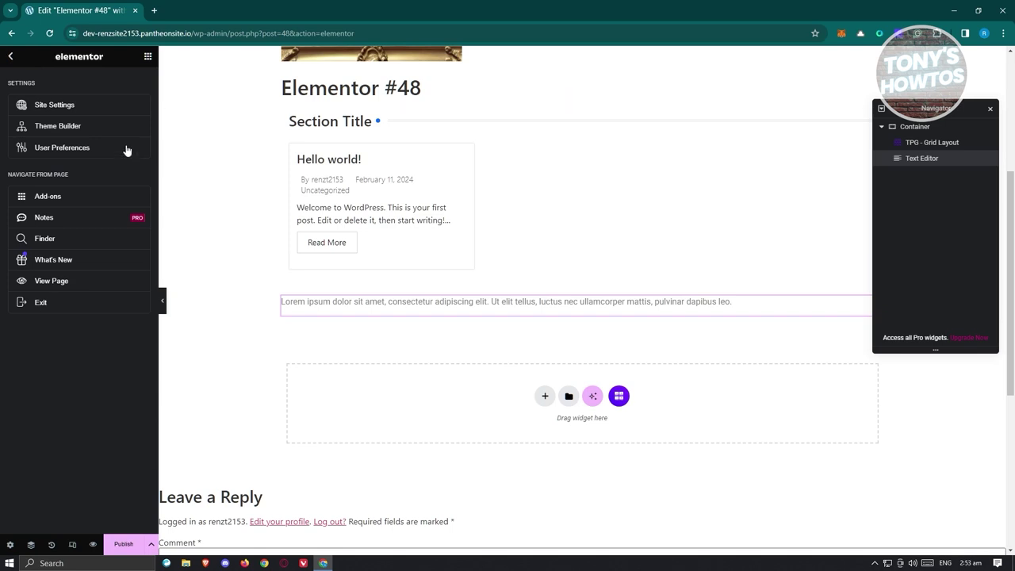
click(16, 56)
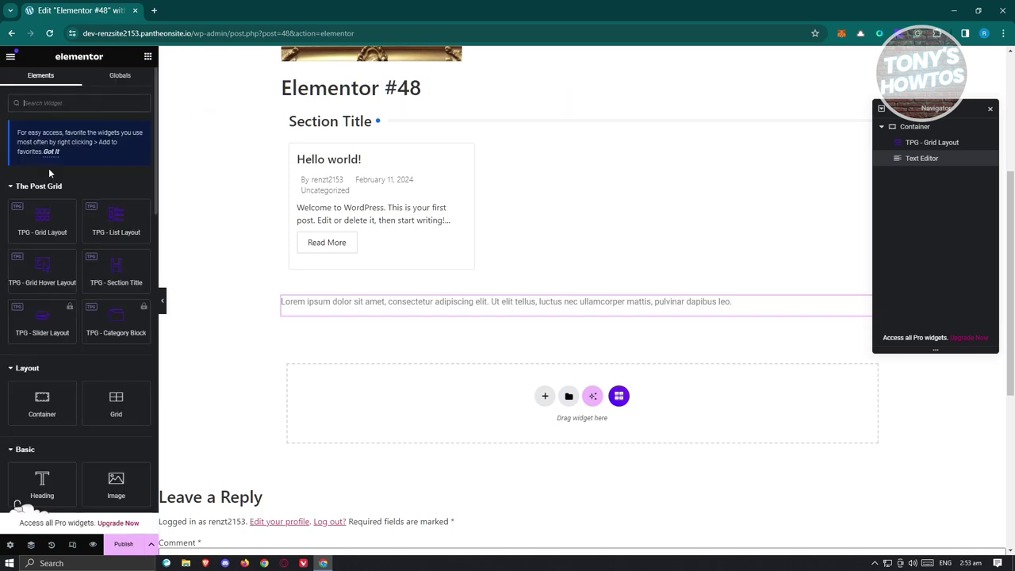
scroll(56, 324, down, 1)
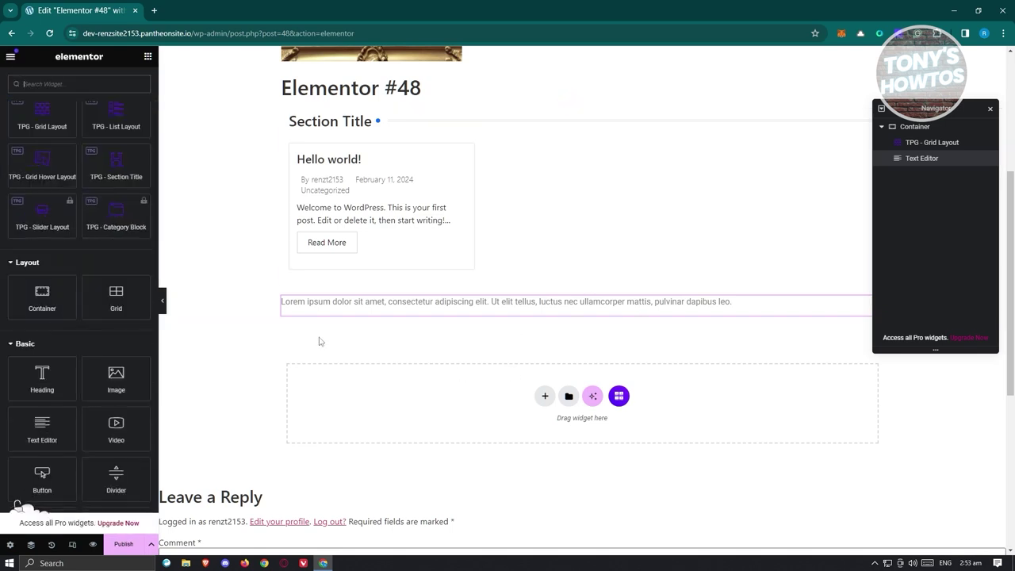
- Add an empty Grid container and drag it to the top, above the Section Title
click(117, 301)
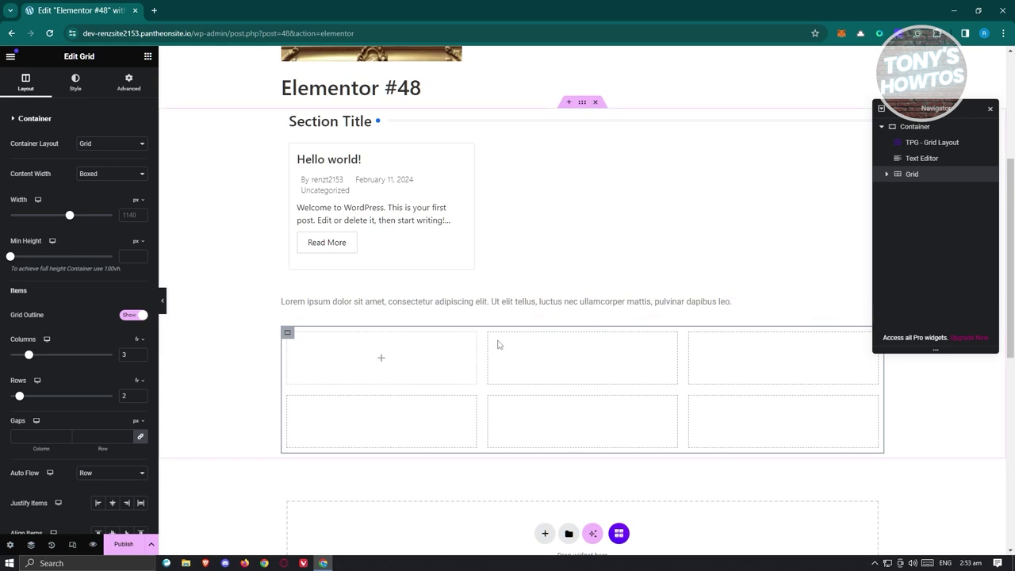
drag(465, 333, 521, 123)
drag(404, 440, 471, 143)
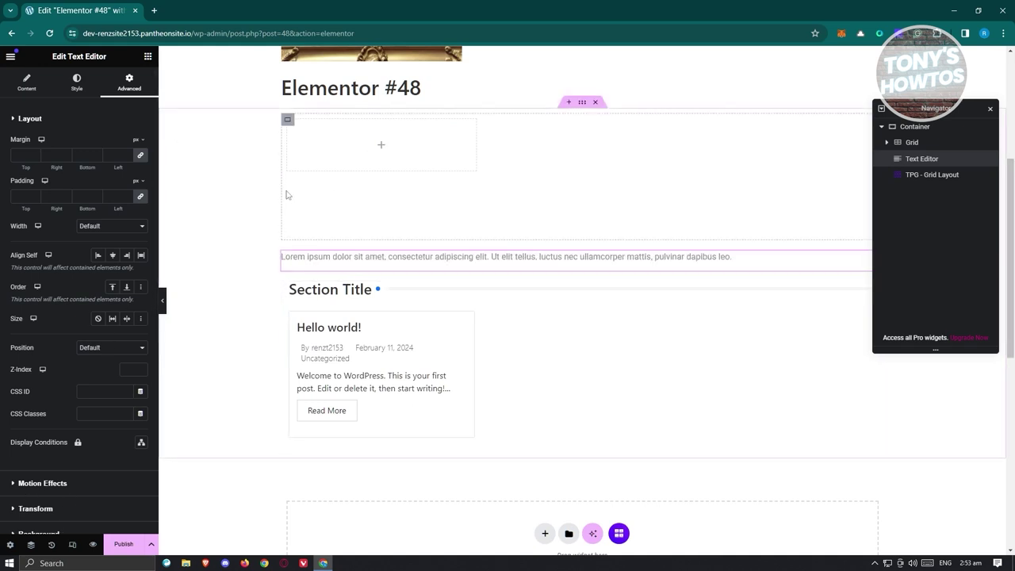
click(11, 61)
click(11, 59)
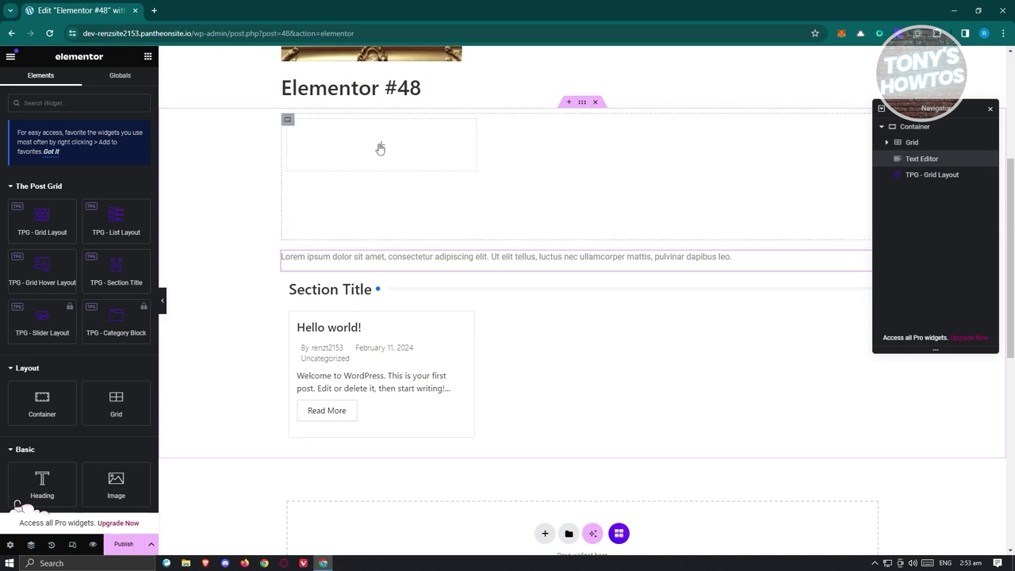
scroll(64, 397, down, 3)
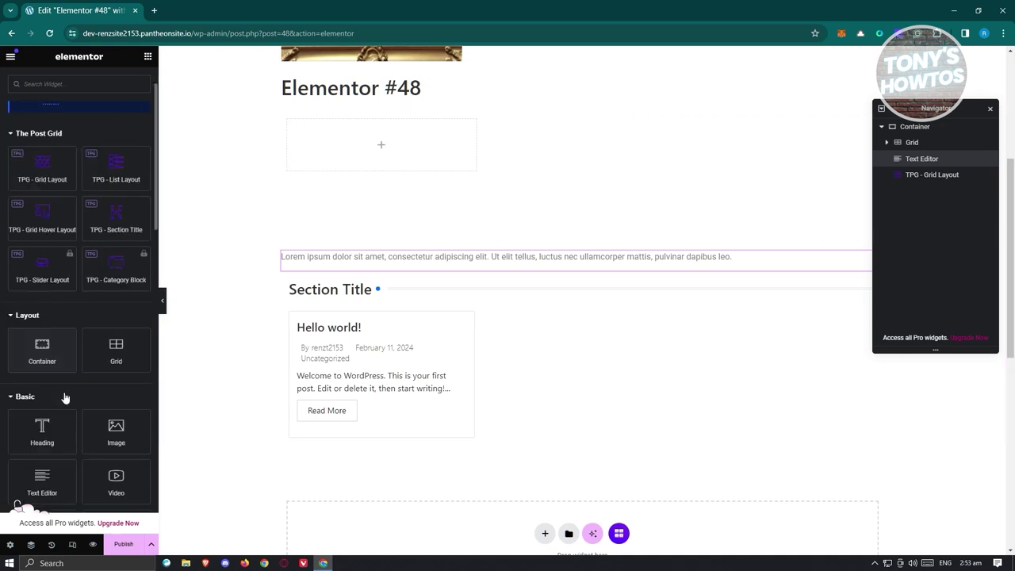
- Place an Image widget in the grid's first cell showing the cat picture from the Media Library
drag(116, 327, 414, 153)
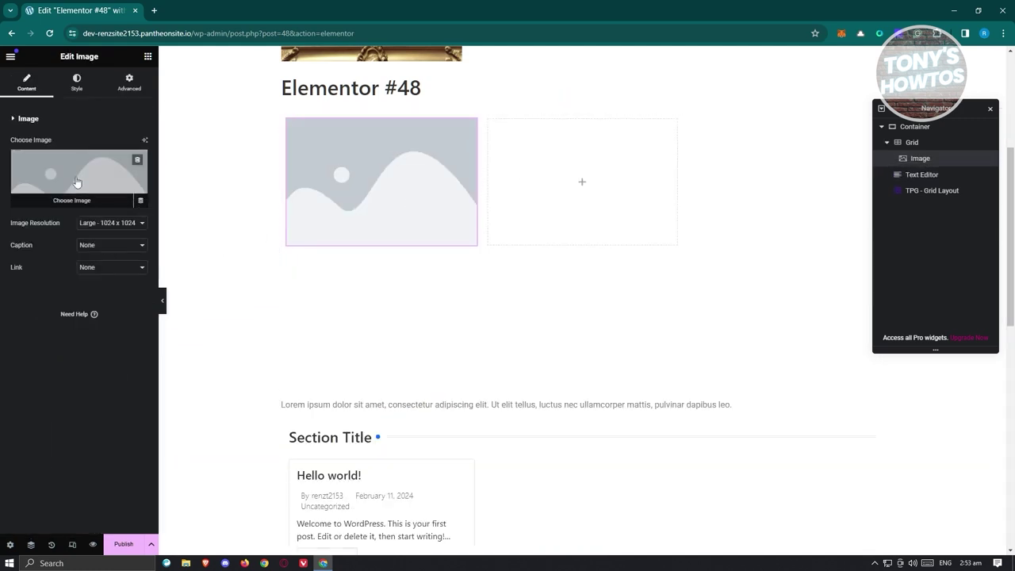
click(79, 181)
click(158, 188)
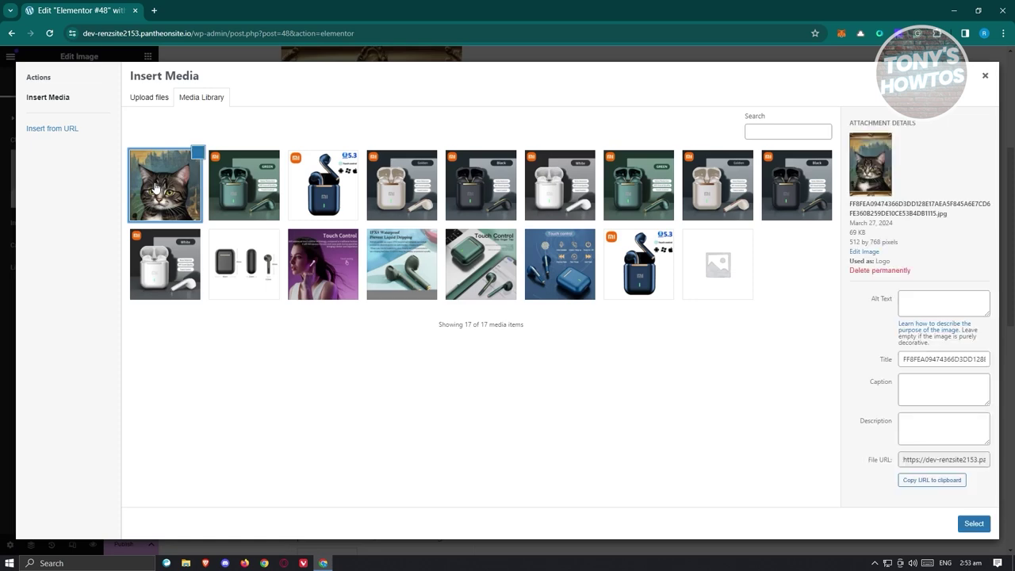
click(965, 529)
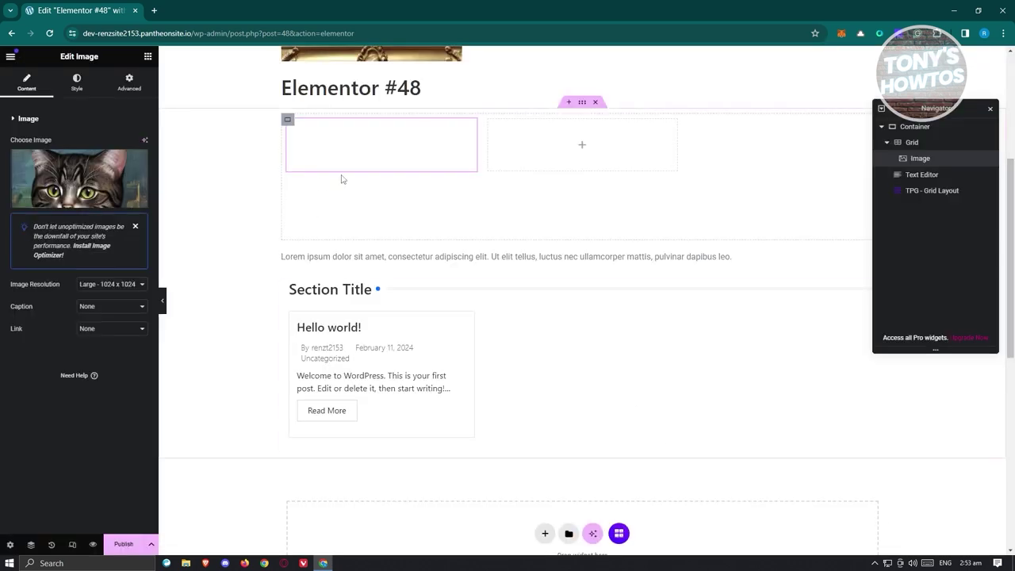
click(581, 261)
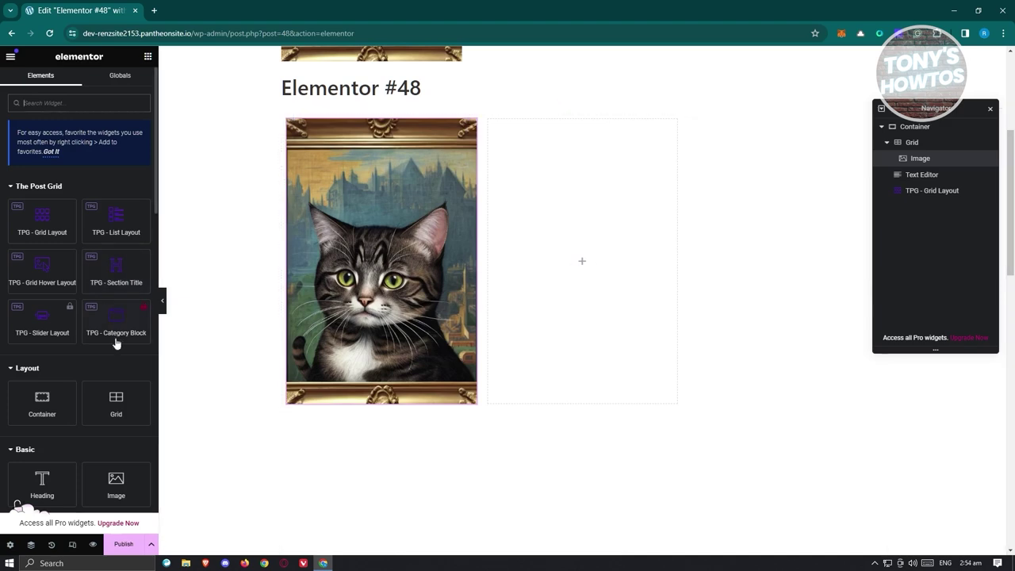
- Add a Button widget to the grid's second cell
scroll(118, 340, down, 2)
scroll(56, 335, down, 1)
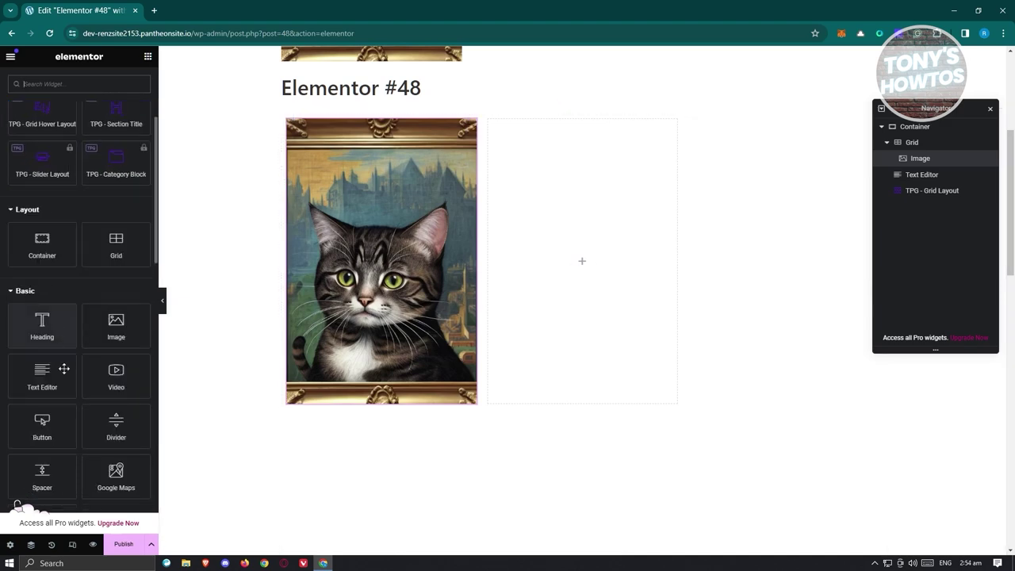
click(45, 426)
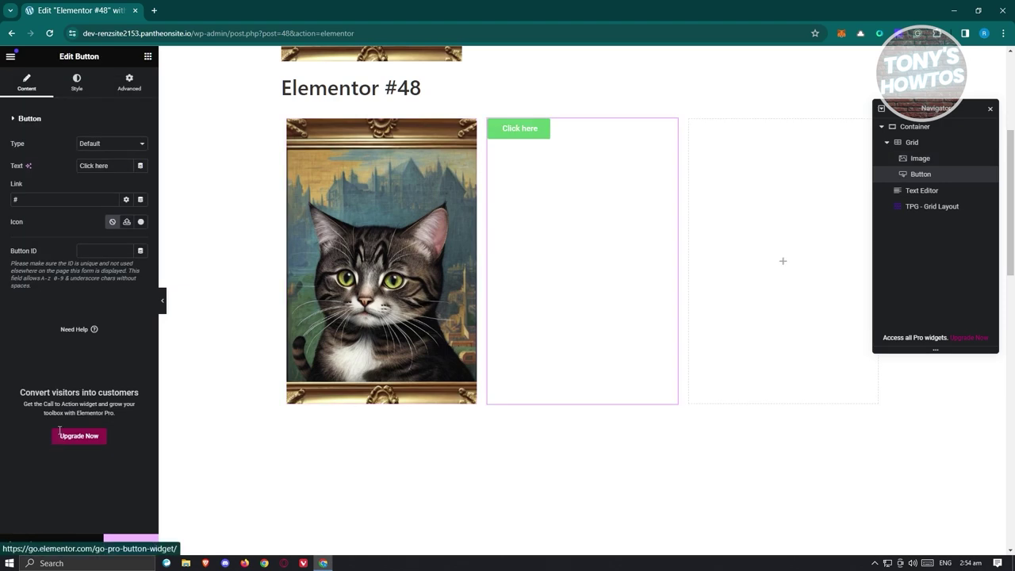
- Try a padding of 50 in the button's Style settings, then remove it
mouse_move(524, 130)
mouse_down()
mouse_move(562, 140)
mouse_move(527, 144)
mouse_up()
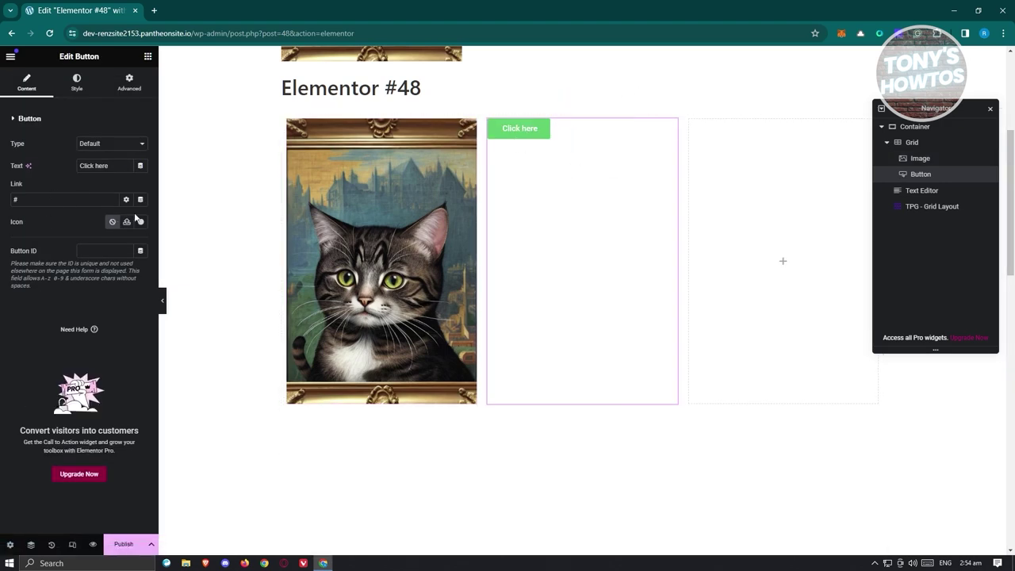
click(85, 85)
scroll(86, 289, down, 2)
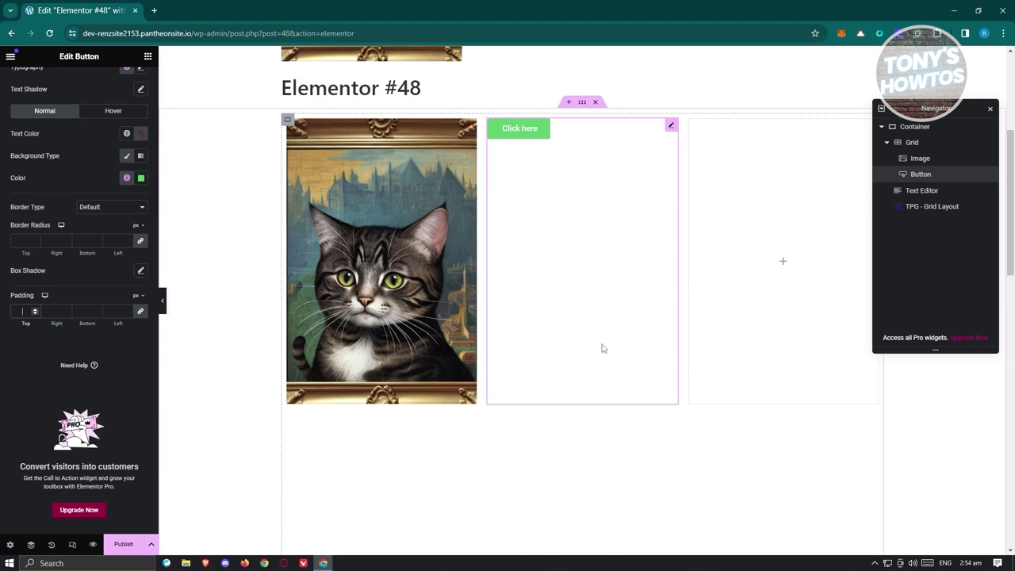
text(50)
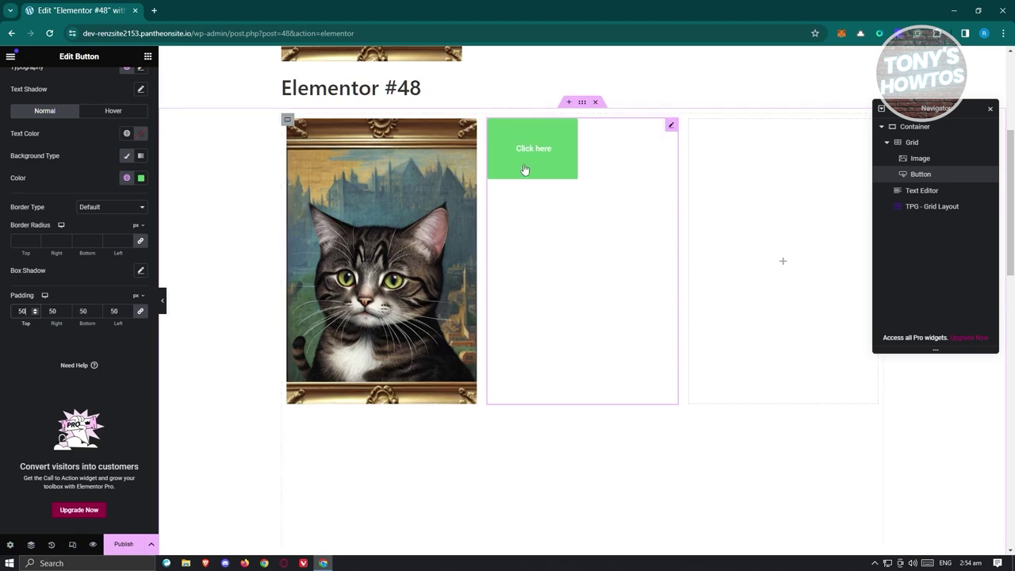
key(BackSpace)
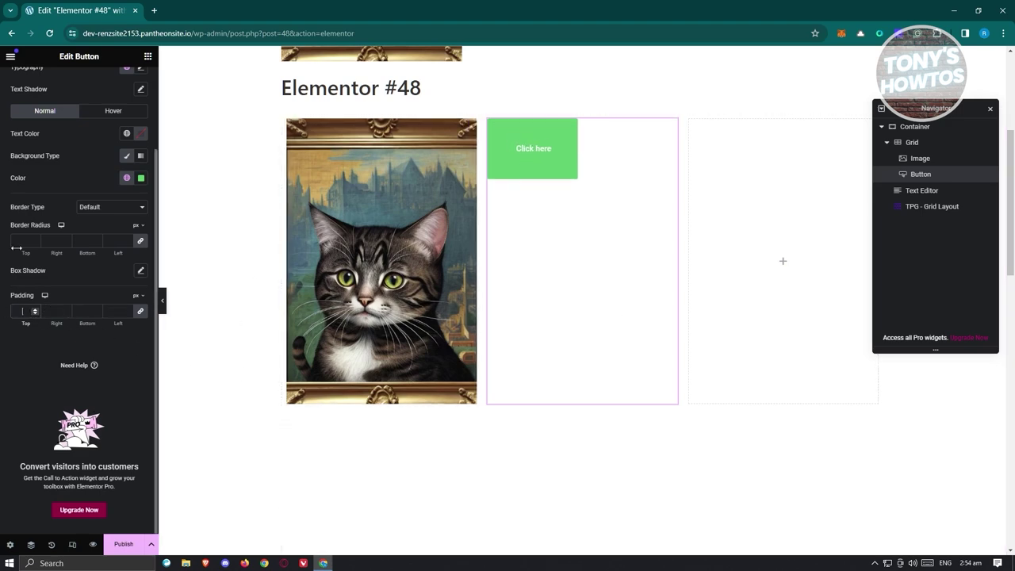
scroll(27, 240, up, 2)
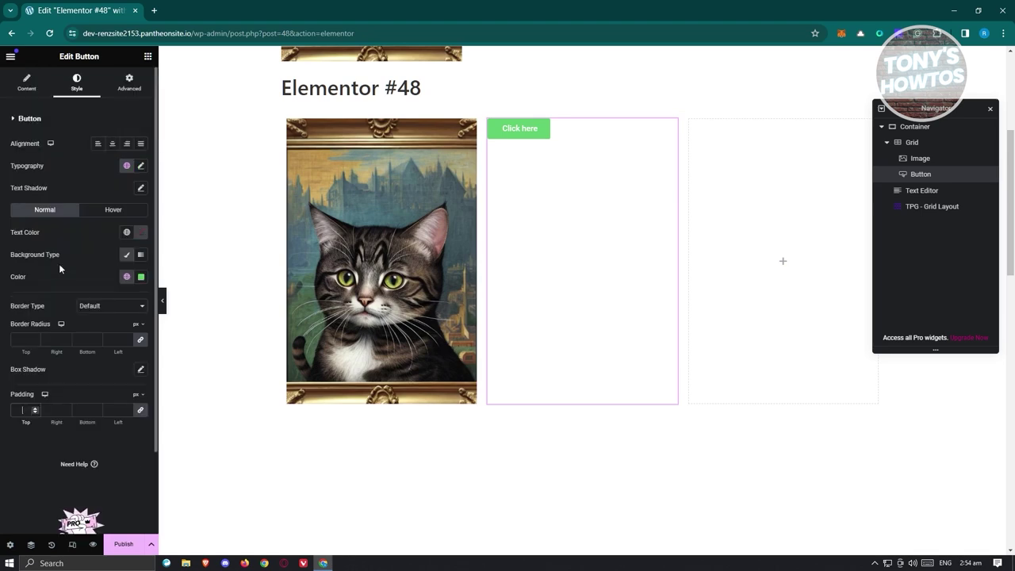
- Set the button's linked Advanced layout padding to 100 px on all sides
click(127, 83)
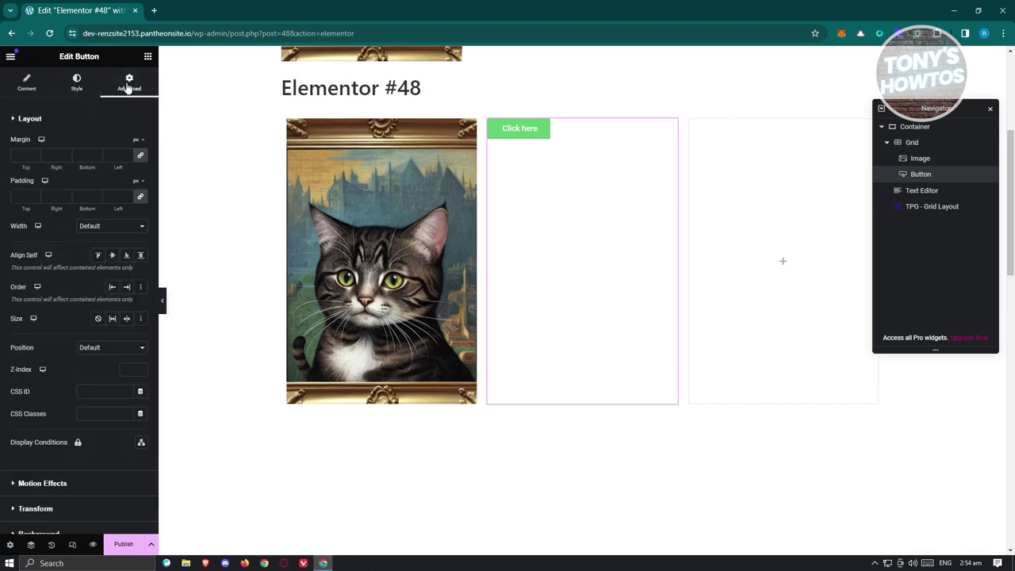
click(25, 196)
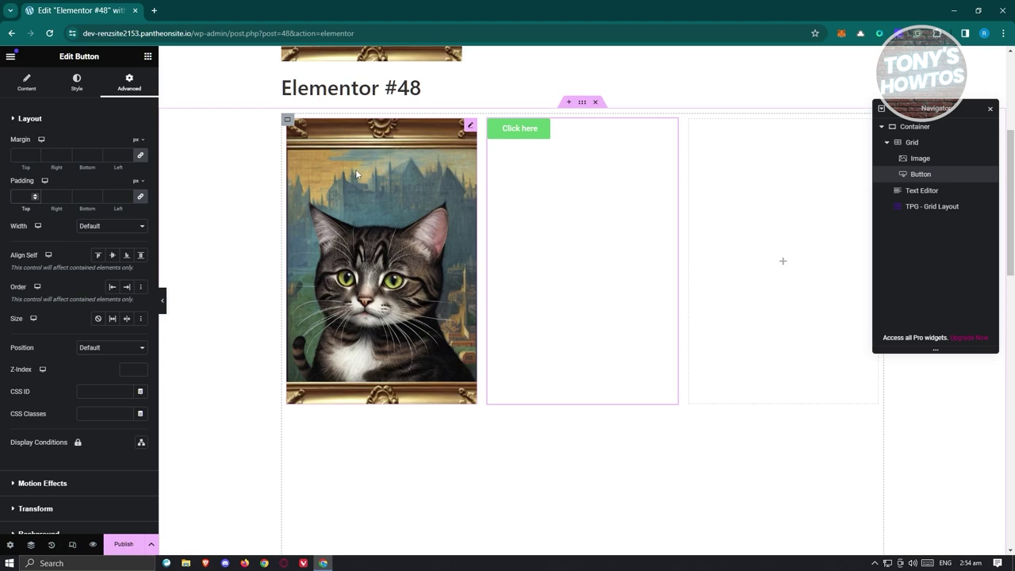
text(50)
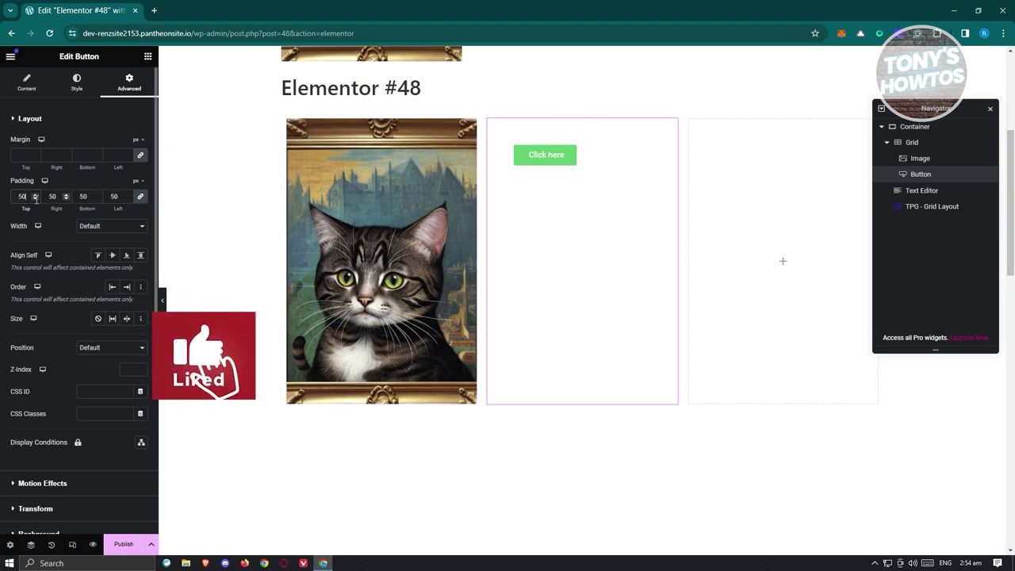
double_click(24, 196)
text(100)
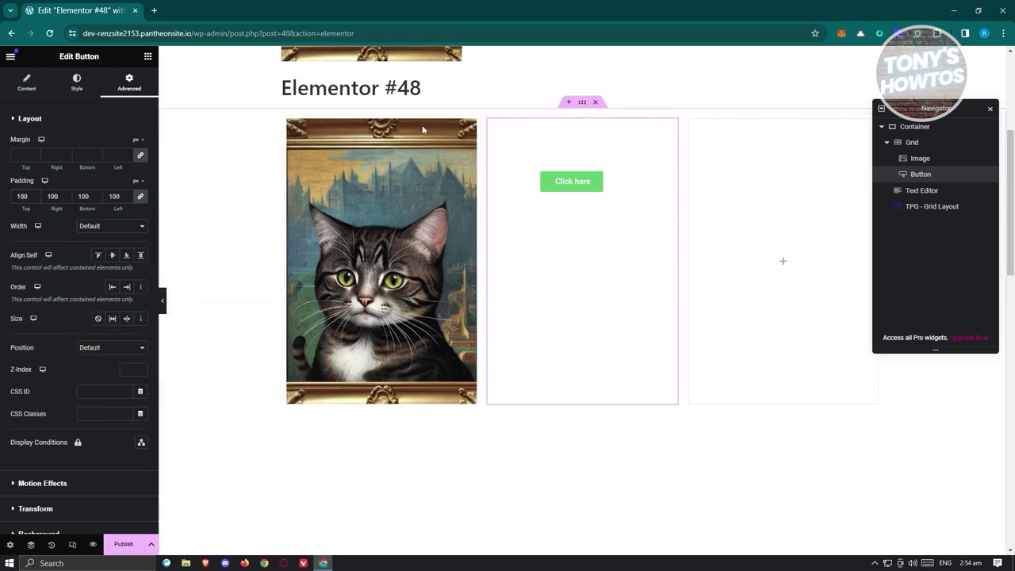
click(26, 83)
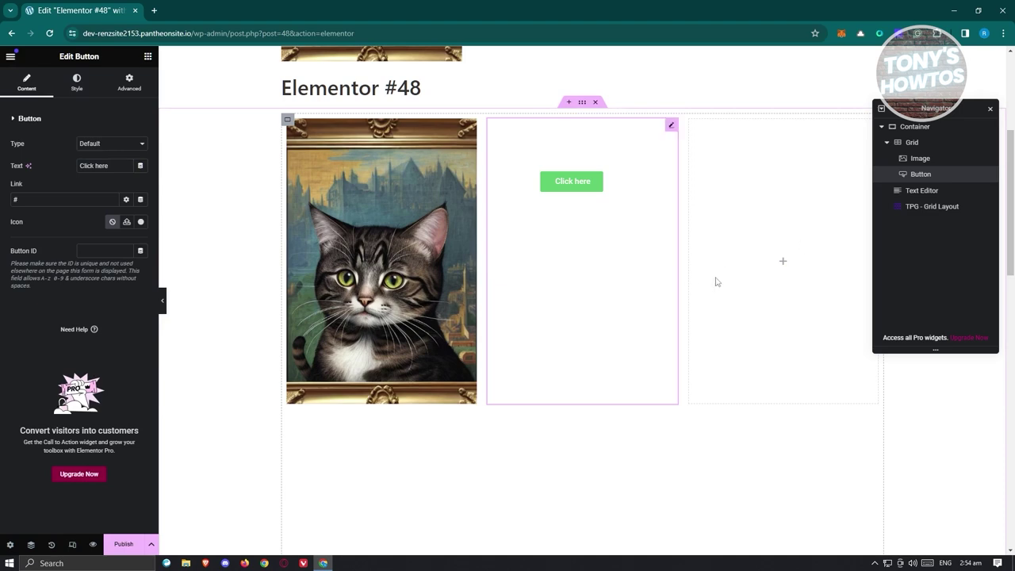
click(11, 56)
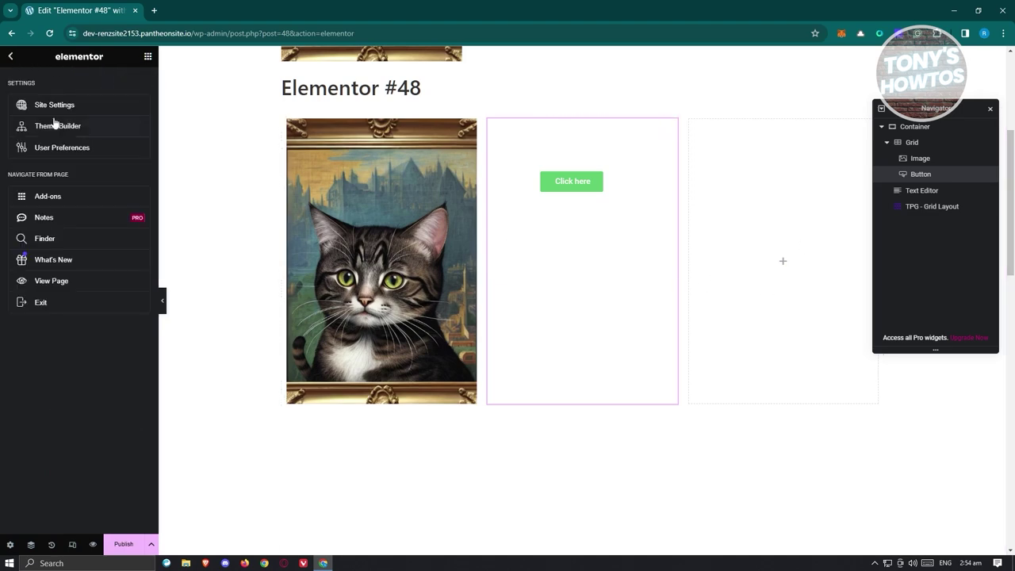
click(10, 57)
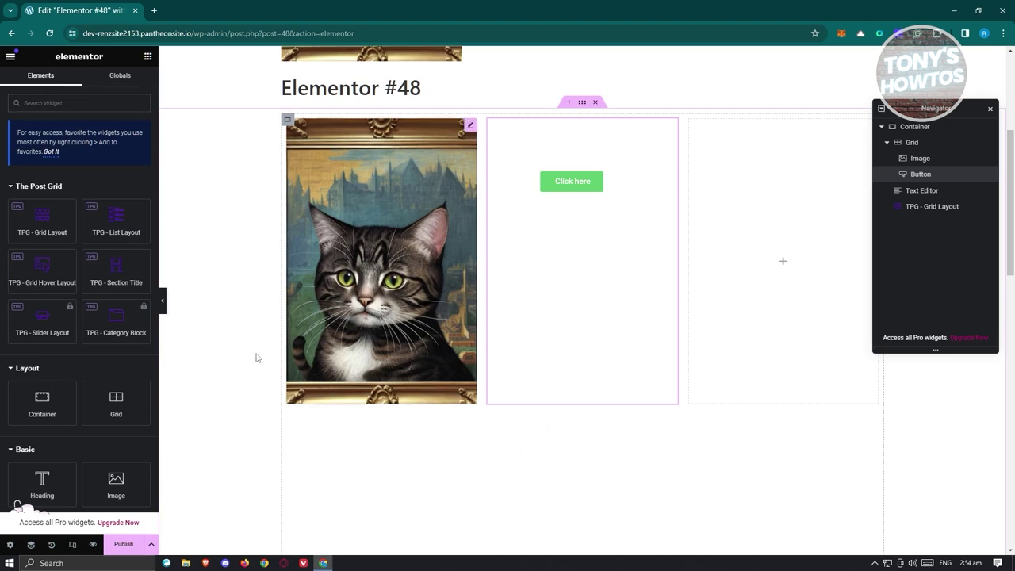
right_click(512, 467)
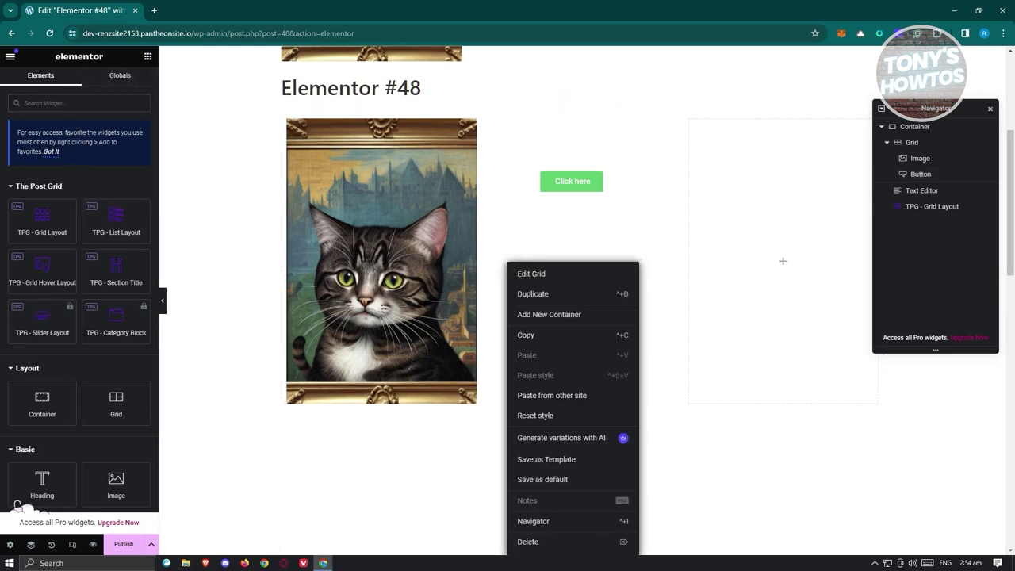
- Through Edit Grid, set the grid to 1 row and 2 columns
right_click(412, 458)
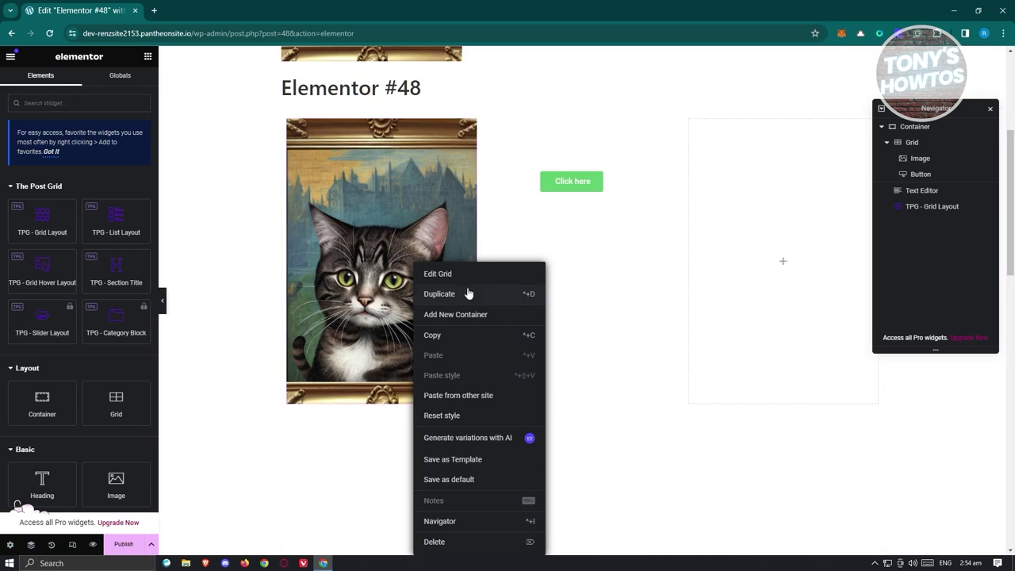
click(460, 273)
scroll(89, 284, down, 3)
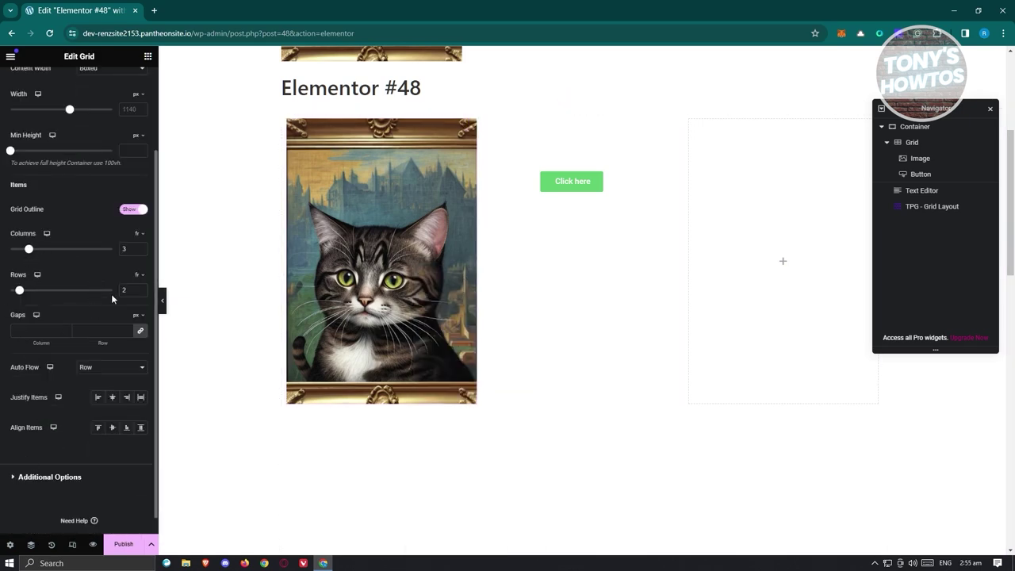
click(141, 292)
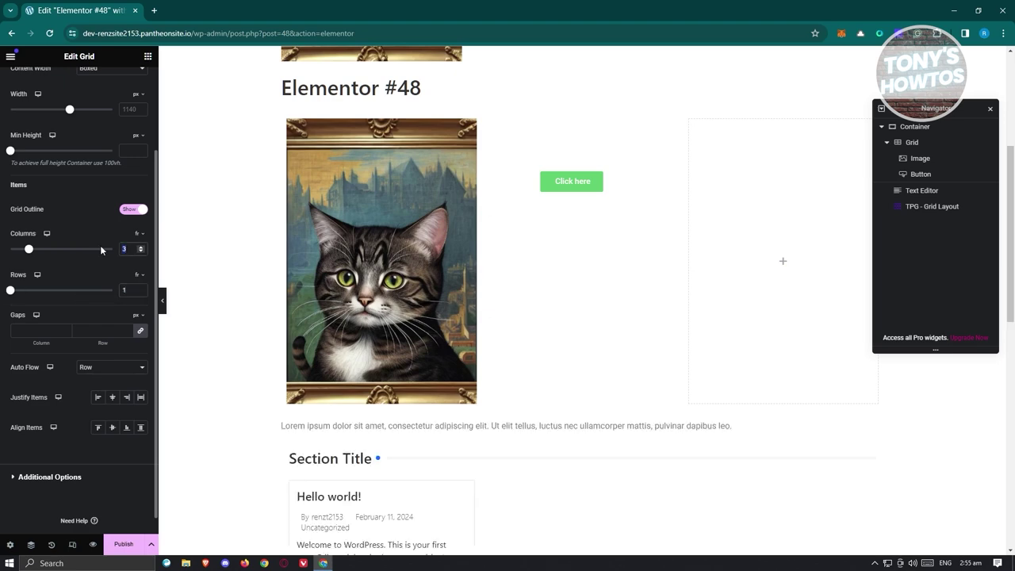
text(2)
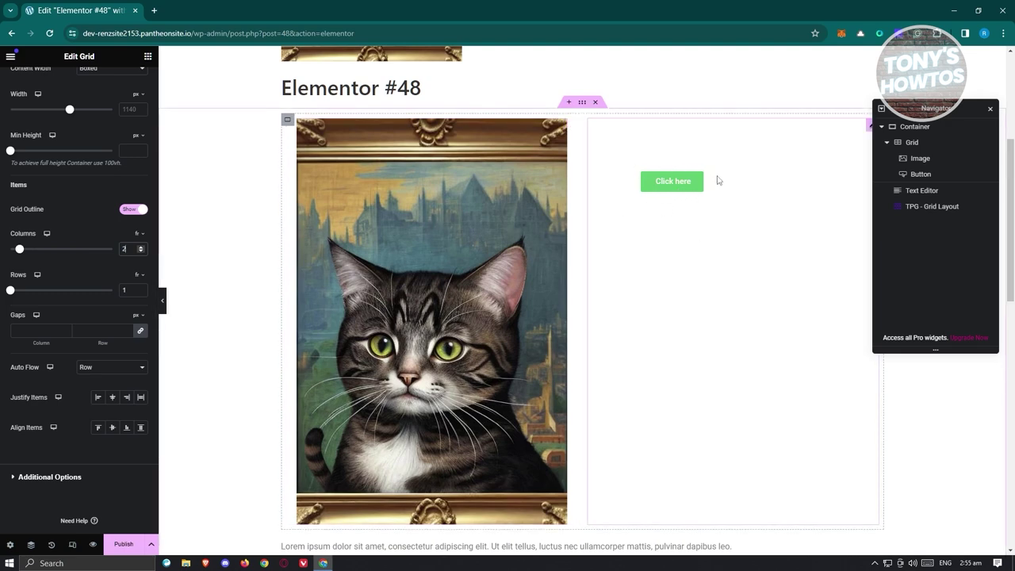
scroll(532, 351, up, 3)
scroll(675, 339, down, 5)
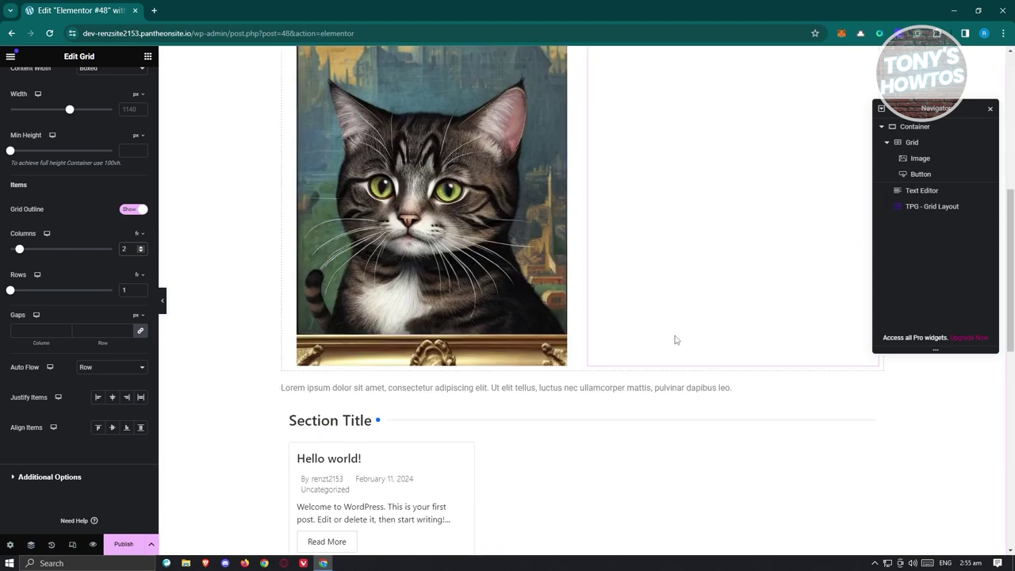
scroll(675, 339, down, 3)
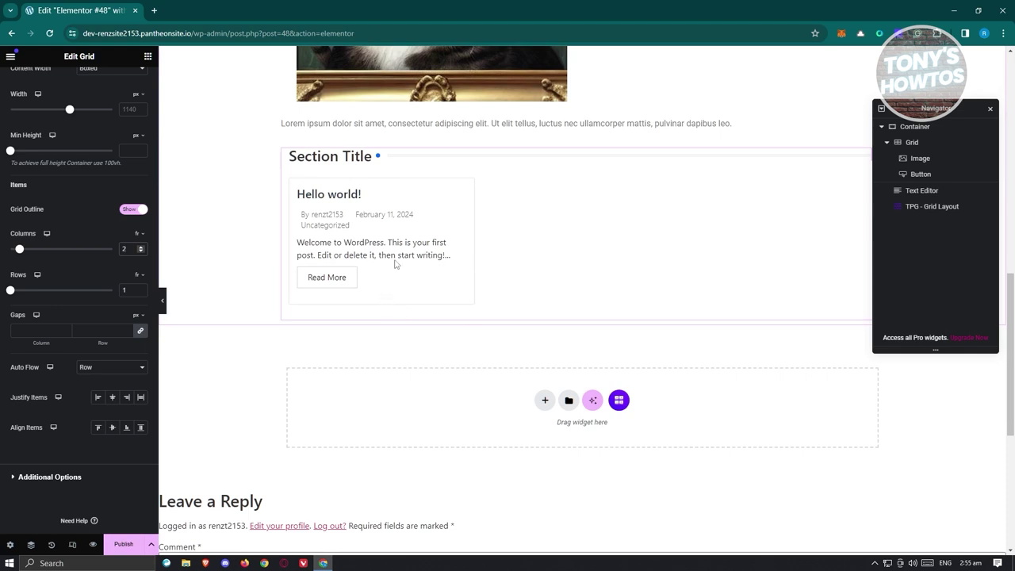
scroll(95, 284, up, 2)
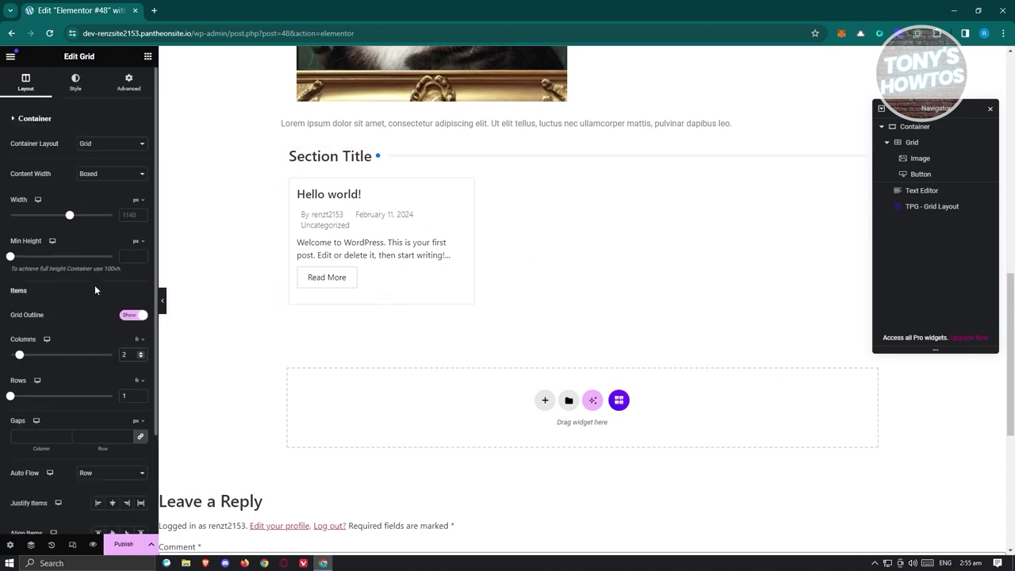
click(440, 251)
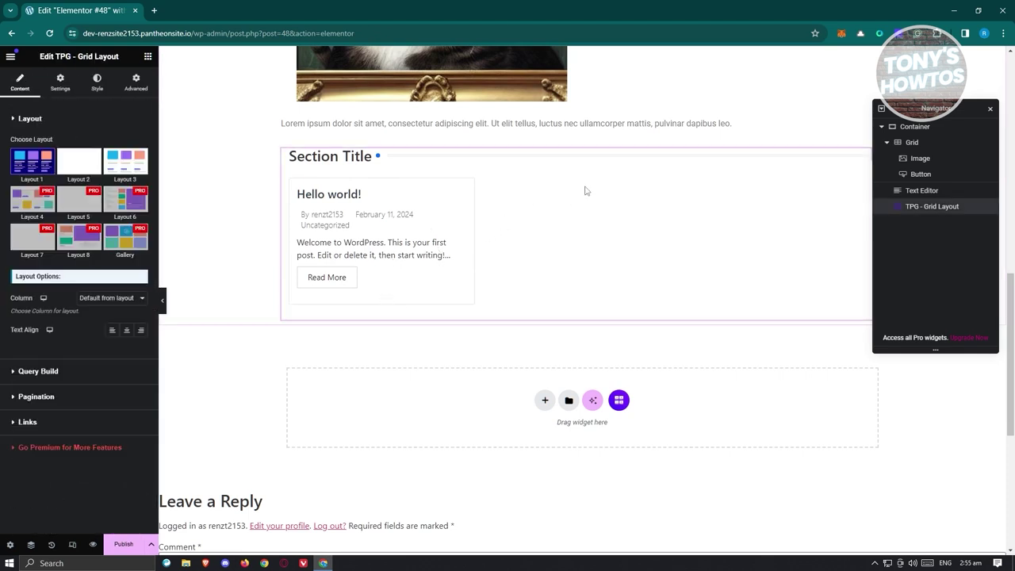
right_click(476, 175)
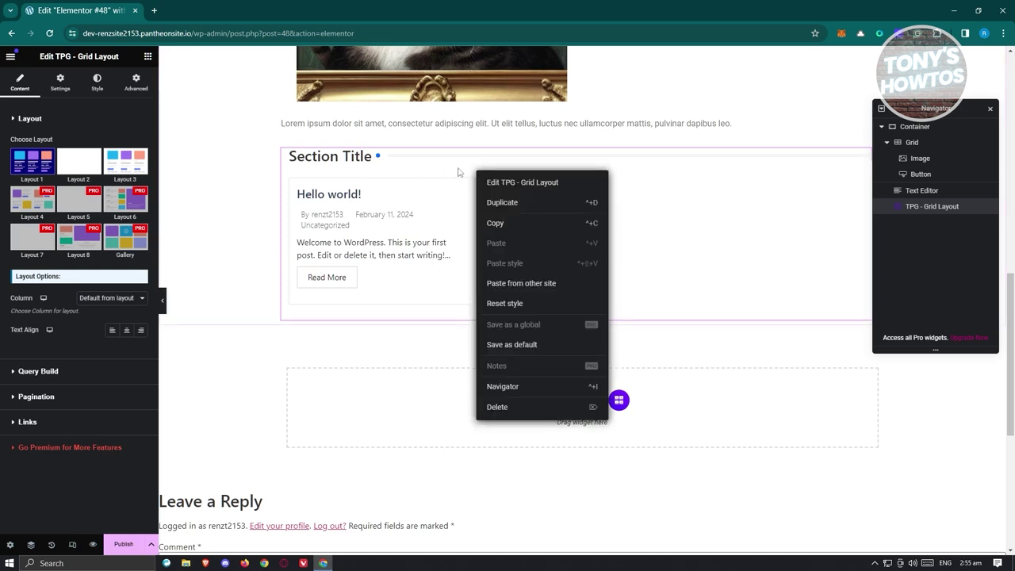
click(520, 243)
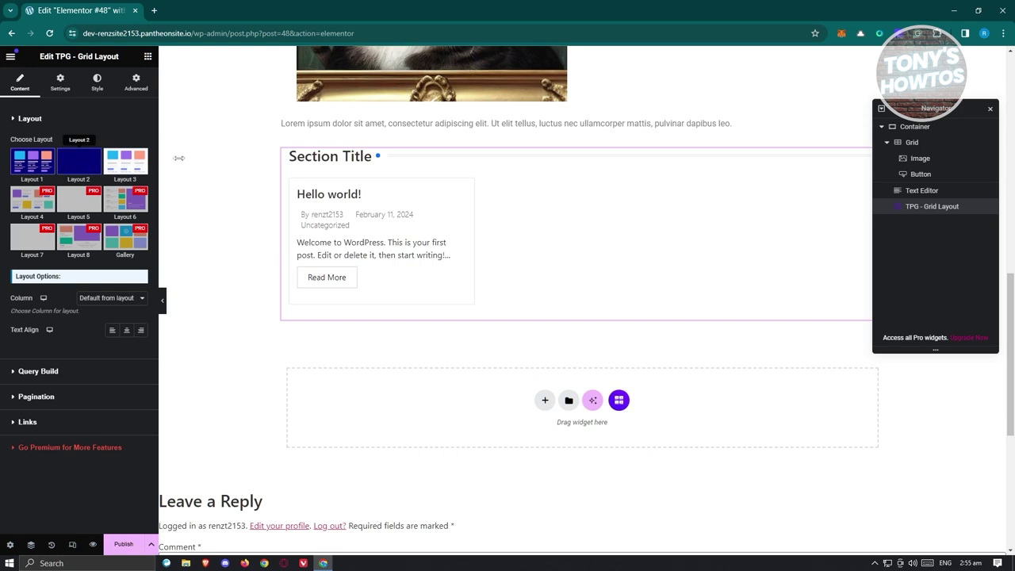
click(60, 82)
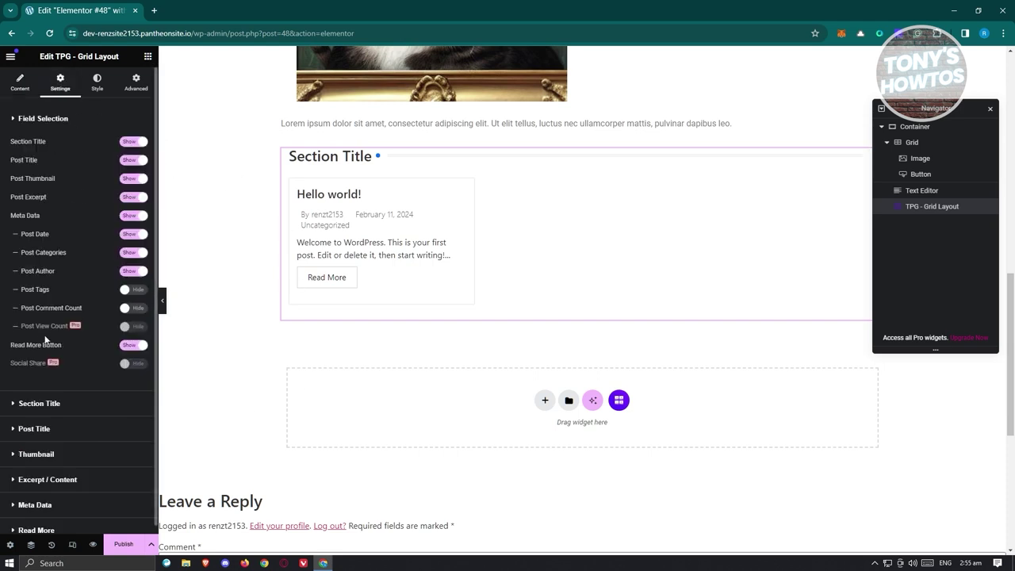
click(133, 270)
click(136, 273)
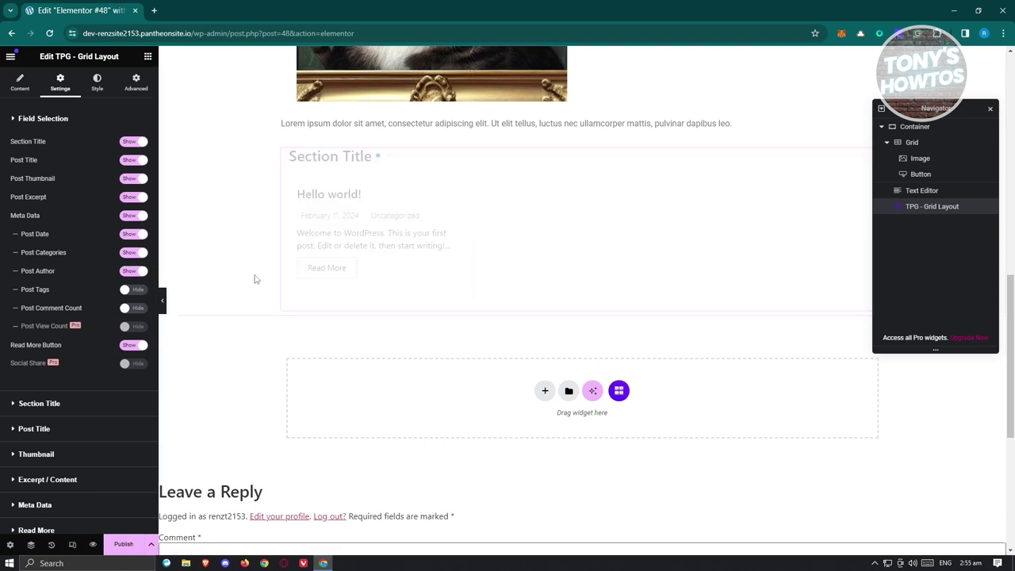
click(109, 76)
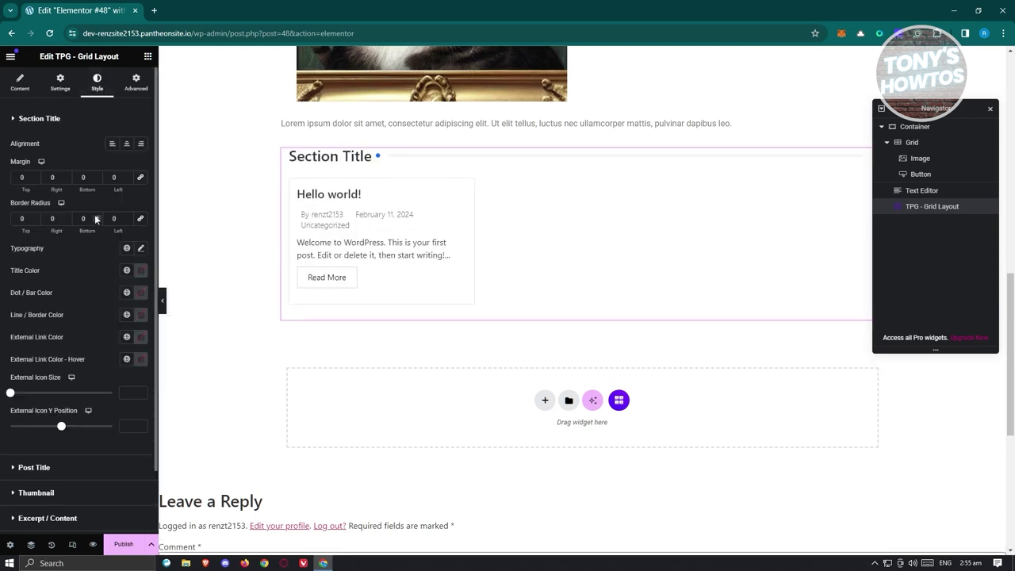
click(136, 82)
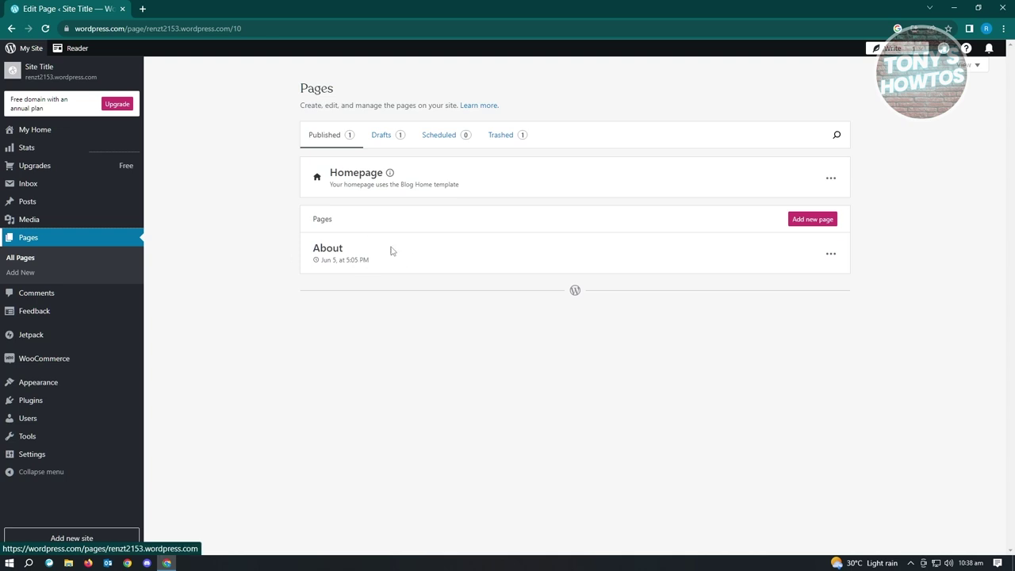
- Duplicate the About page, add 'Copy' to its title, and save it as a draft
click(830, 254)
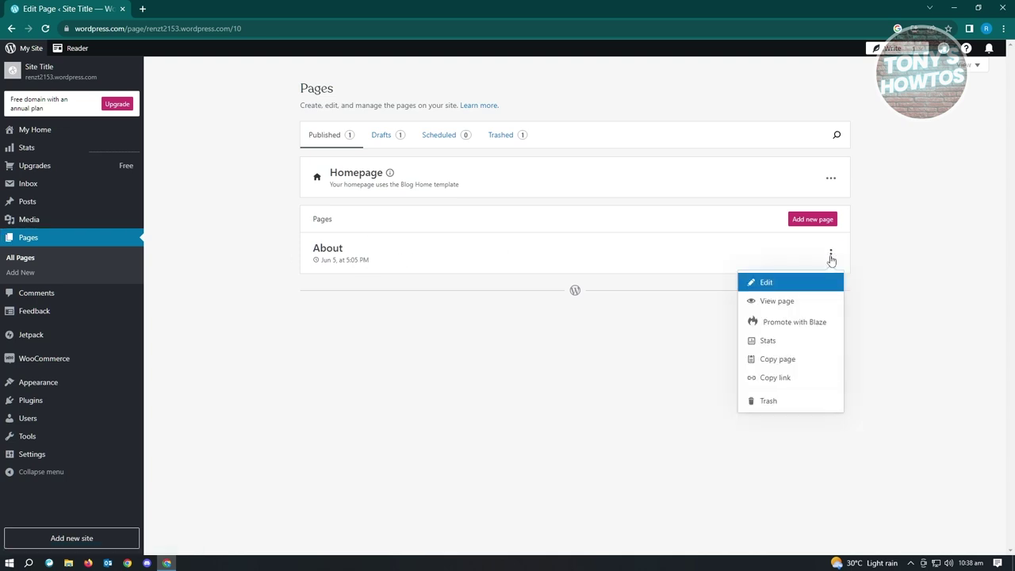
click(784, 361)
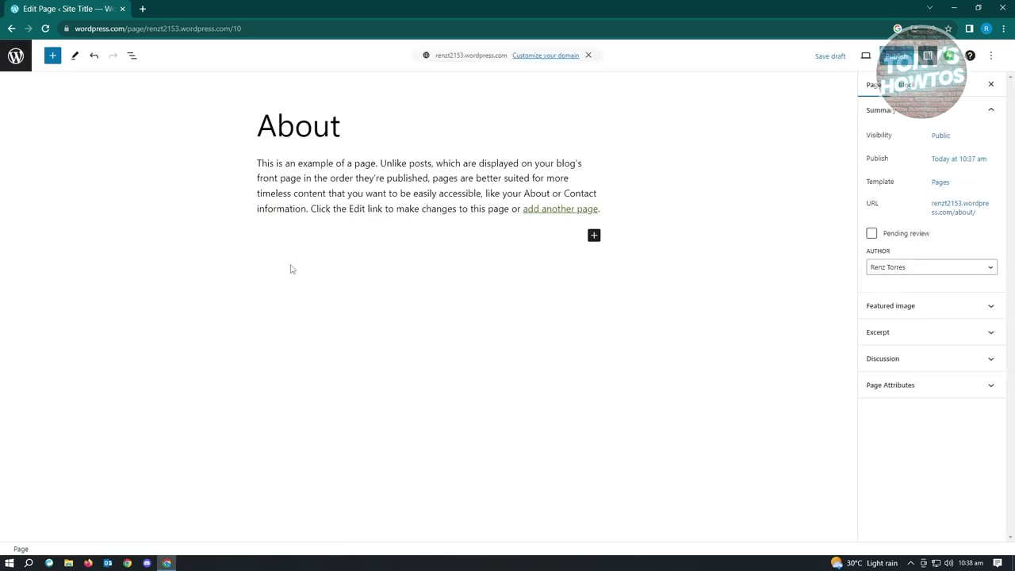
click(262, 125)
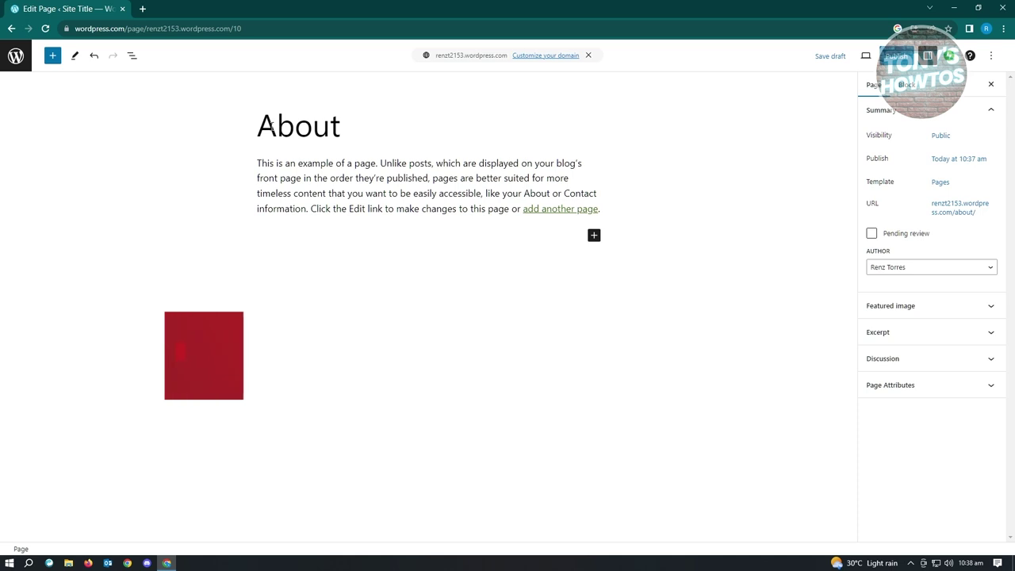
text(Copy)
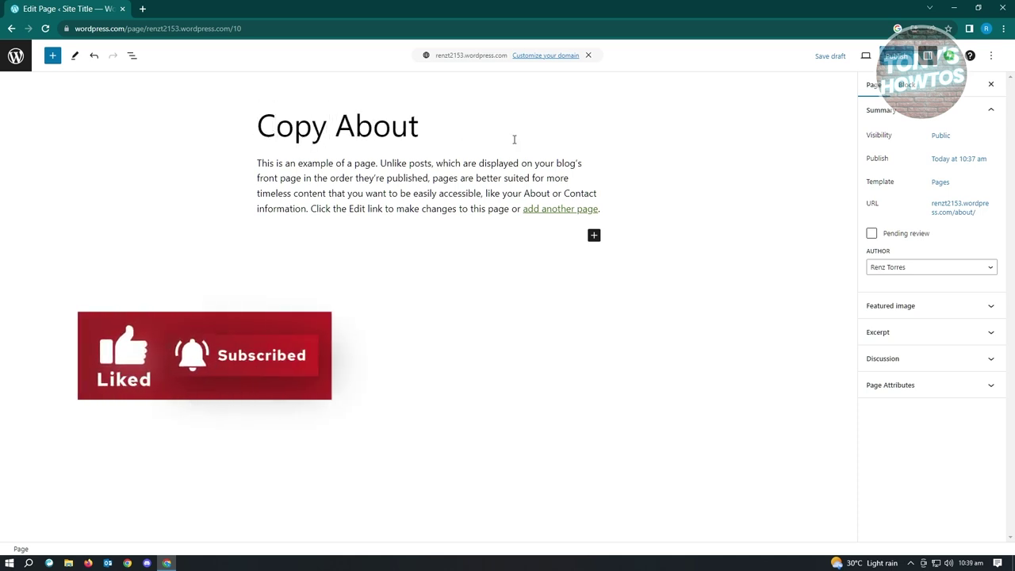
click(835, 57)
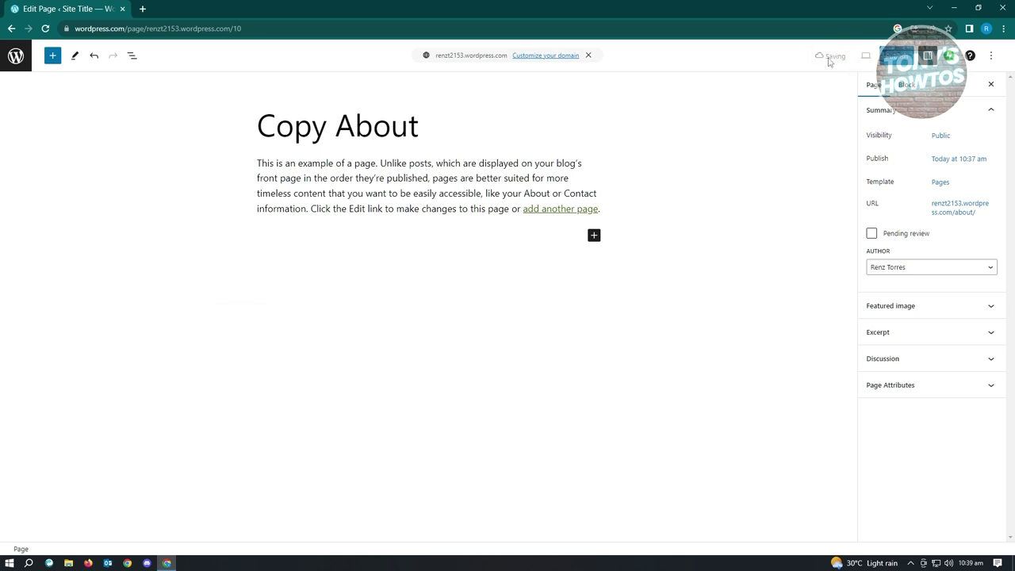
- Publish the Copy About page and go back to the Pages list
click(894, 56)
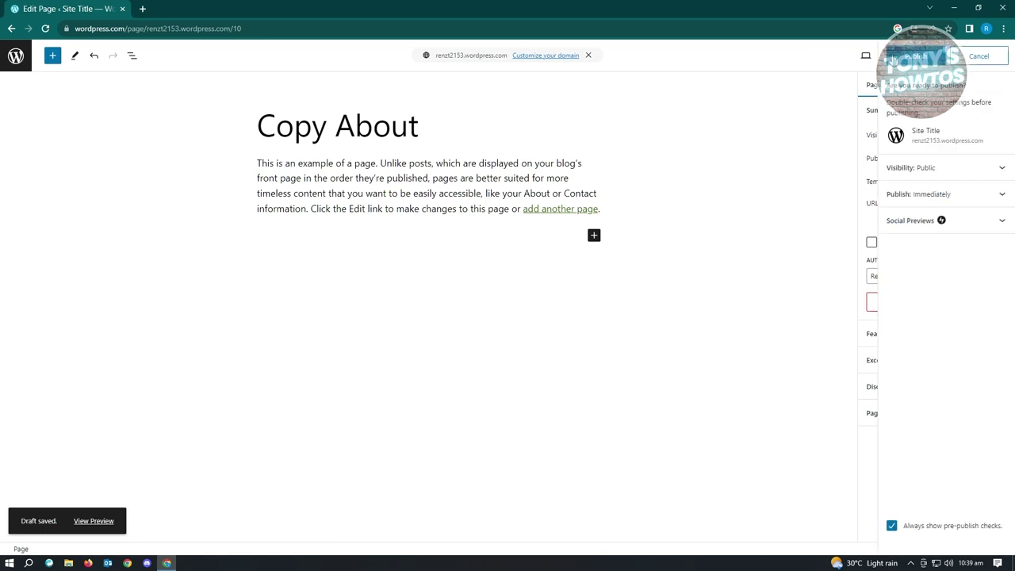
click(904, 57)
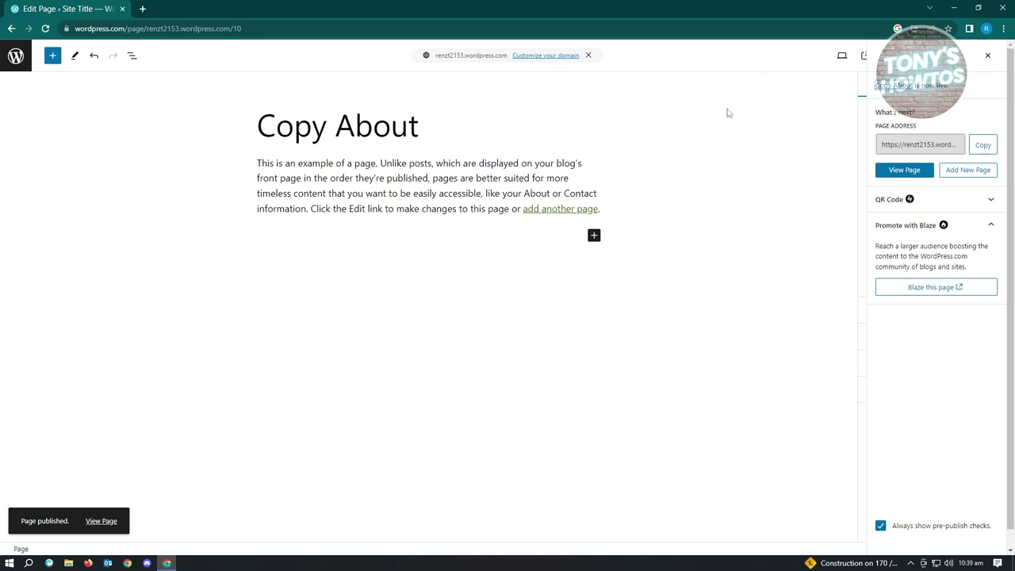
key(alt+Left)
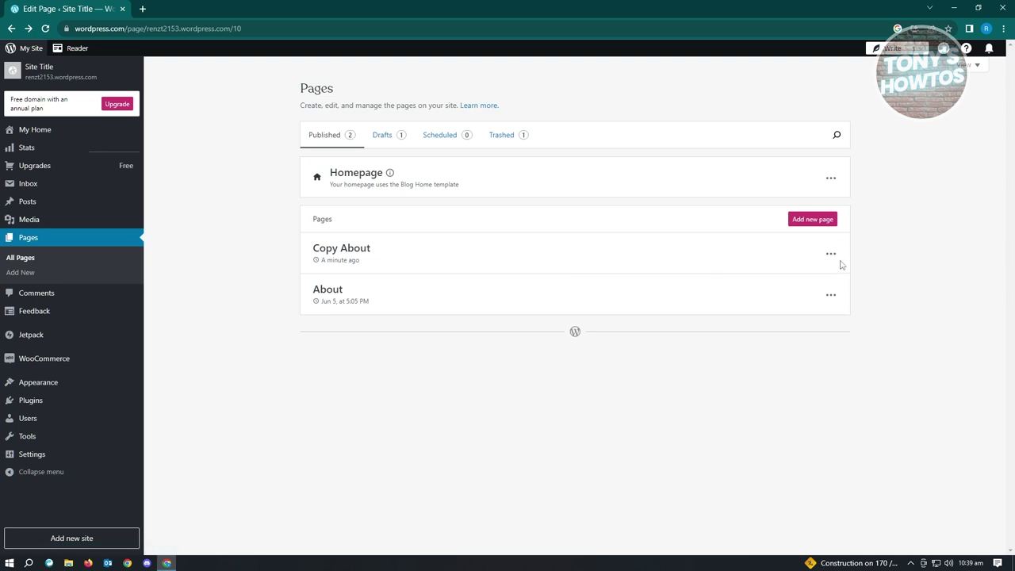
- Trash the Copy About page using its row's ⋯ actions menu
click(830, 255)
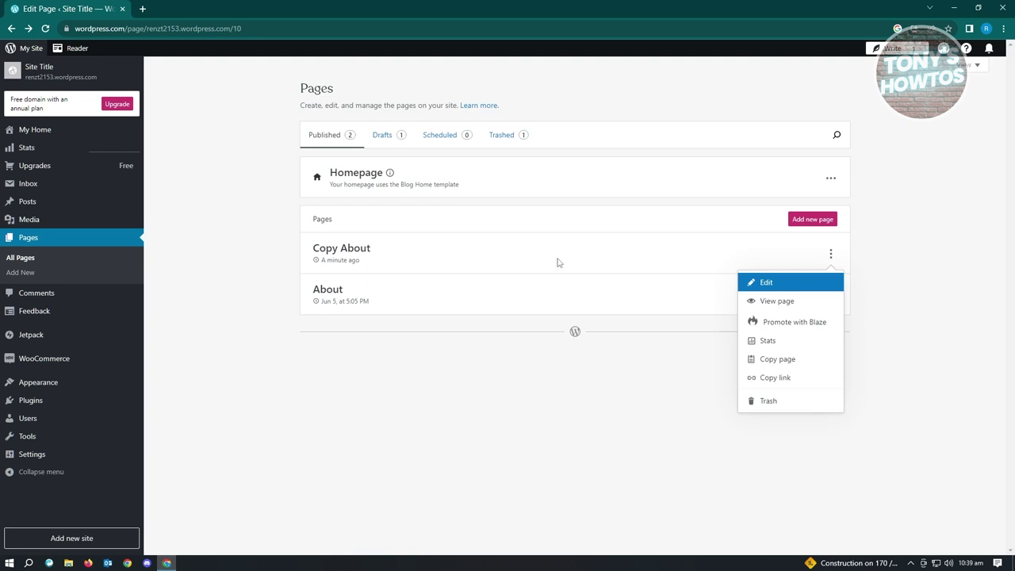
click(769, 401)
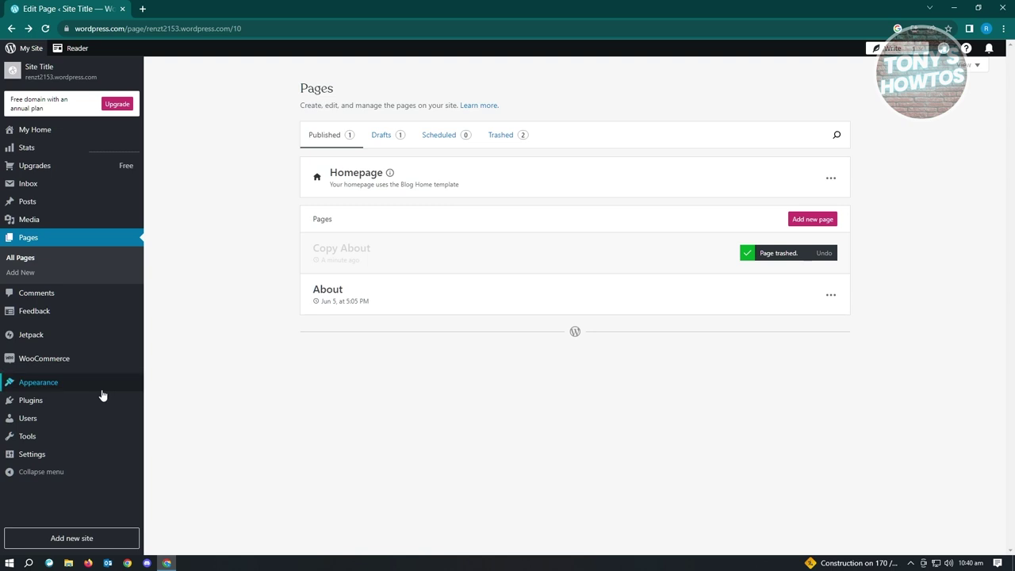
- Search plugins for 'duplicate page', view the Duplicate Page plugin details, then return to Pages
click(41, 404)
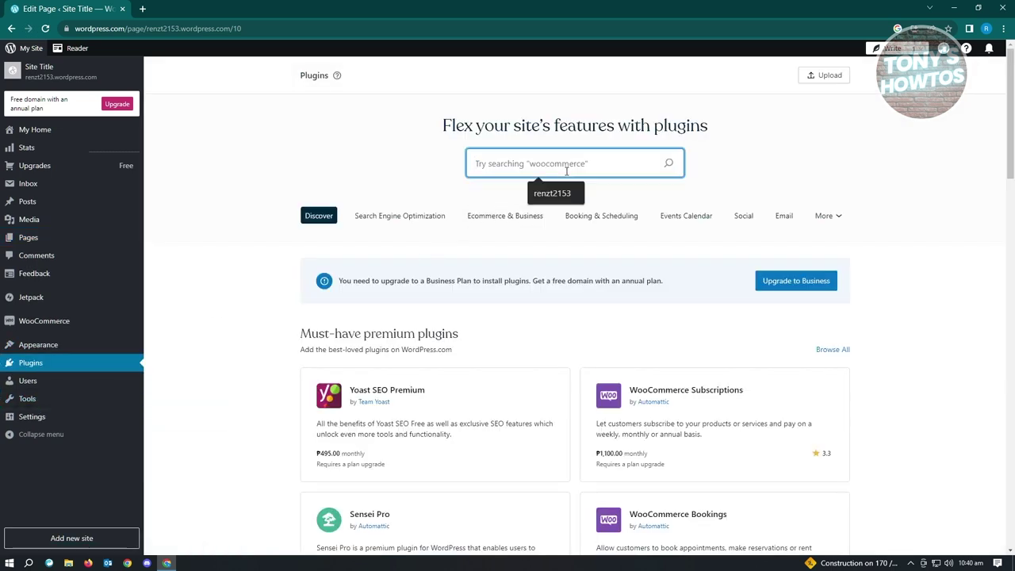
text(dupli)
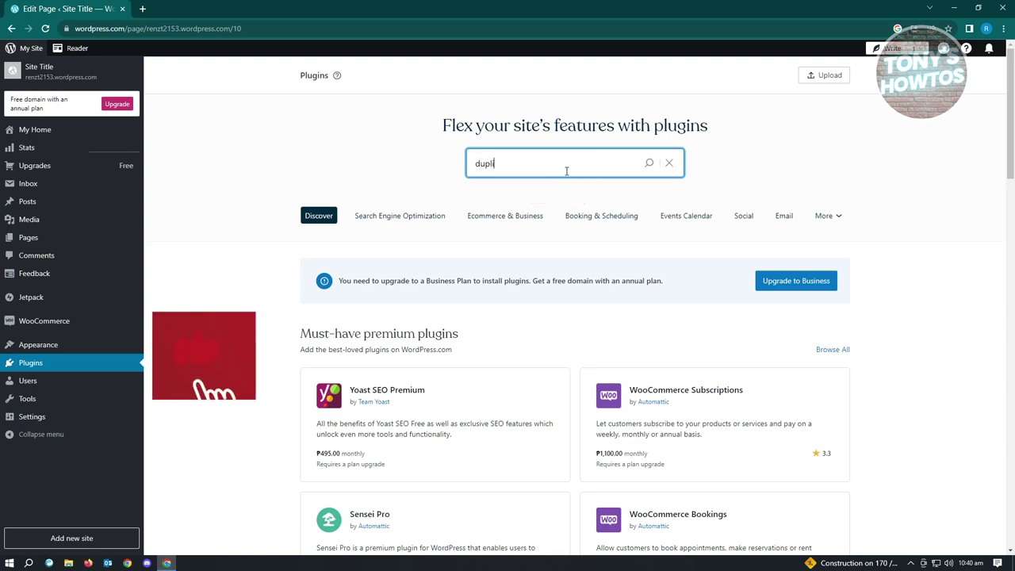
text(cate page)
key(Return)
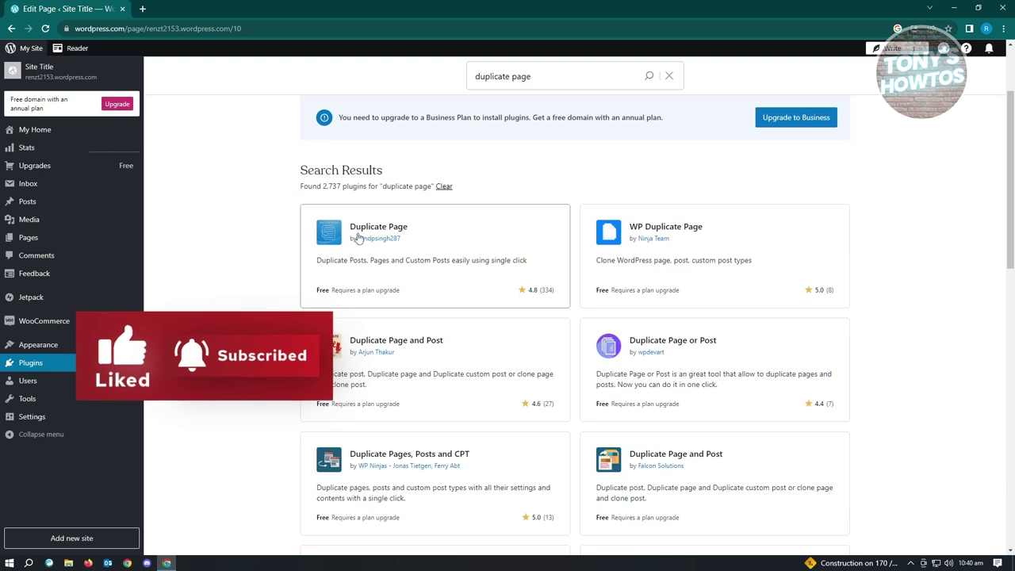
click(461, 243)
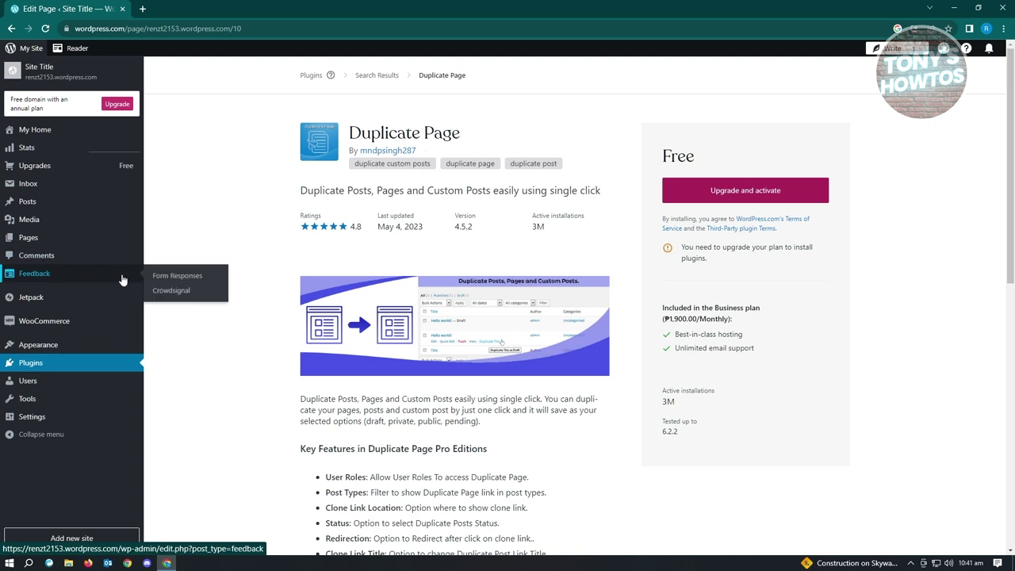
mouse_move(97, 239)
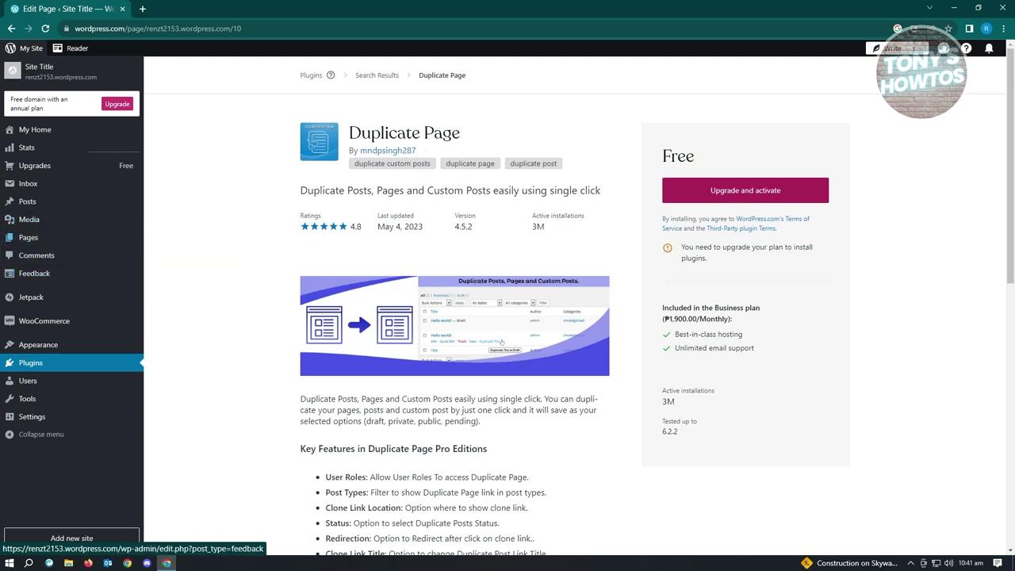
click(88, 237)
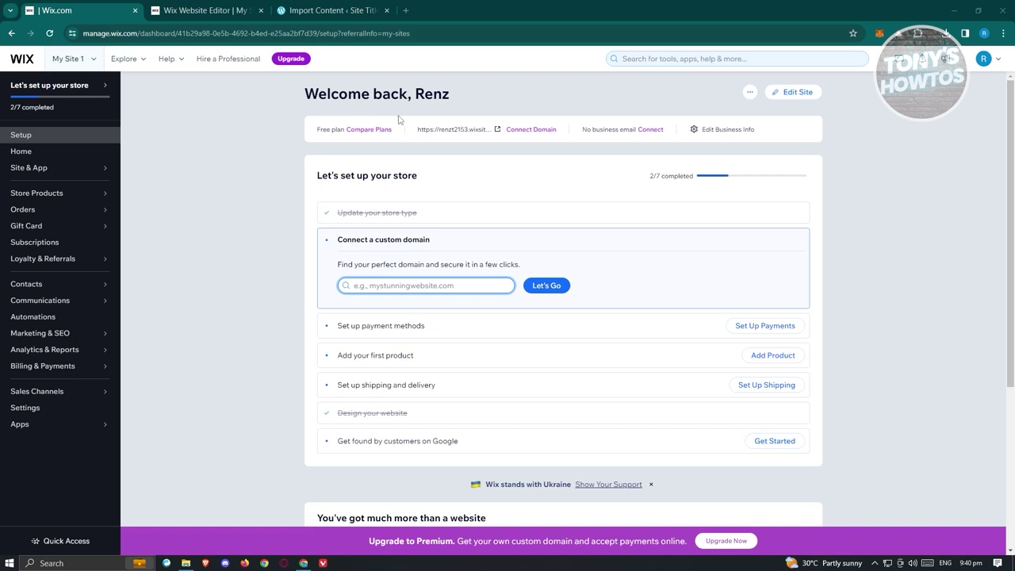
- Glance at the Wix home page in the editor tab, then return to WordPress.com's Import Content tab
click(208, 10)
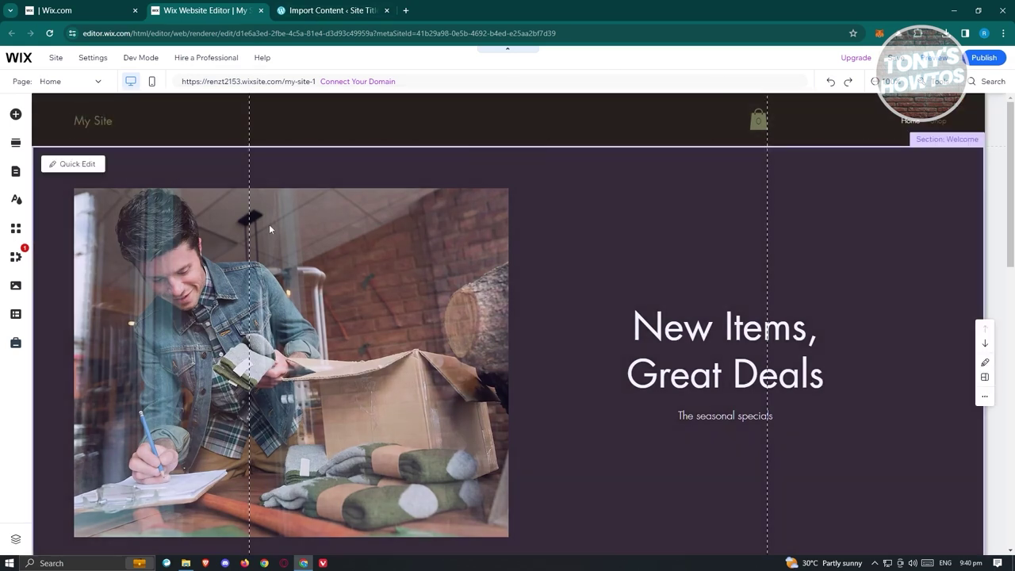
click(331, 10)
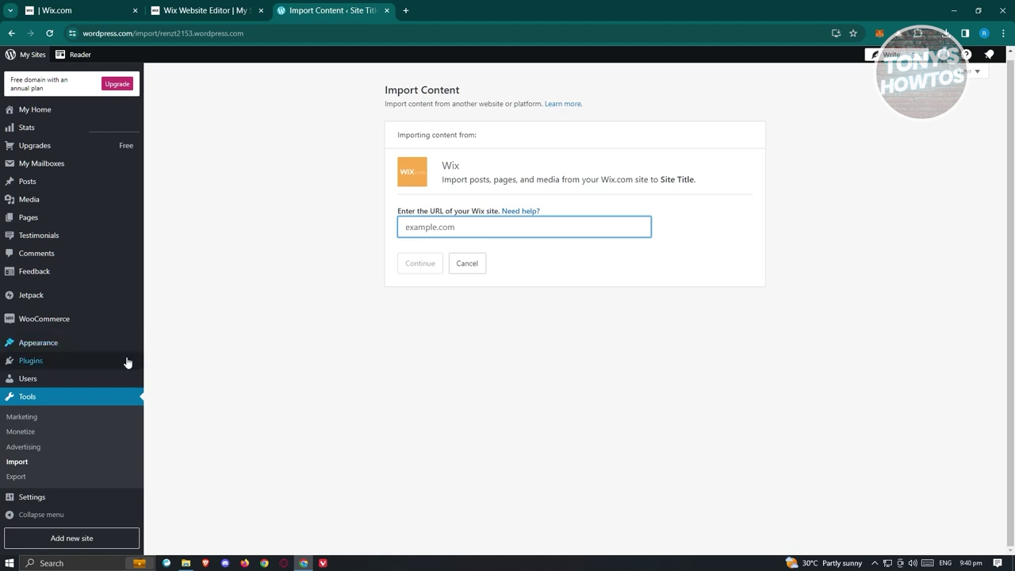
- Go from My Home to Tools > Import to list the import sources
click(35, 159)
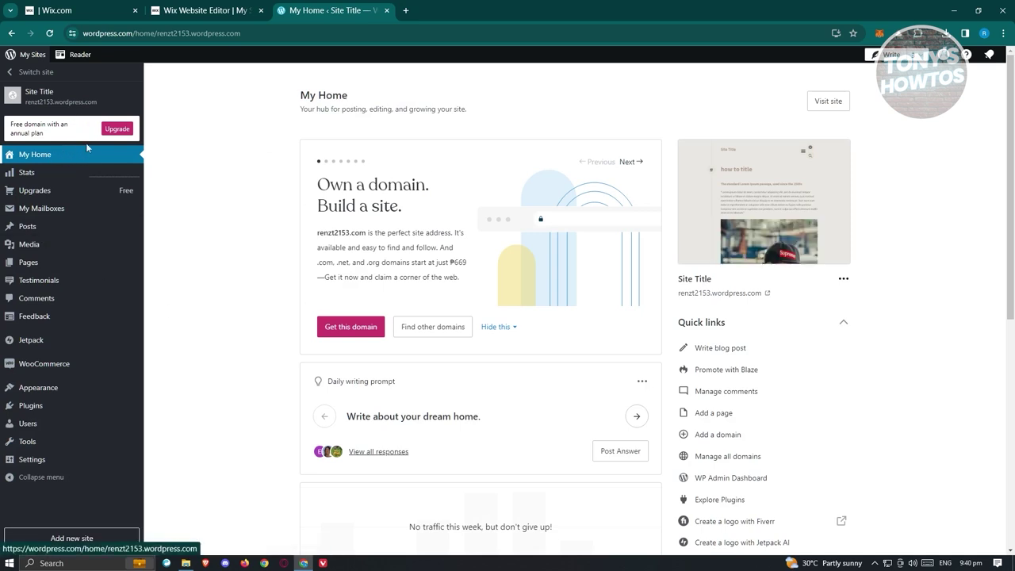
mouse_move(43, 449)
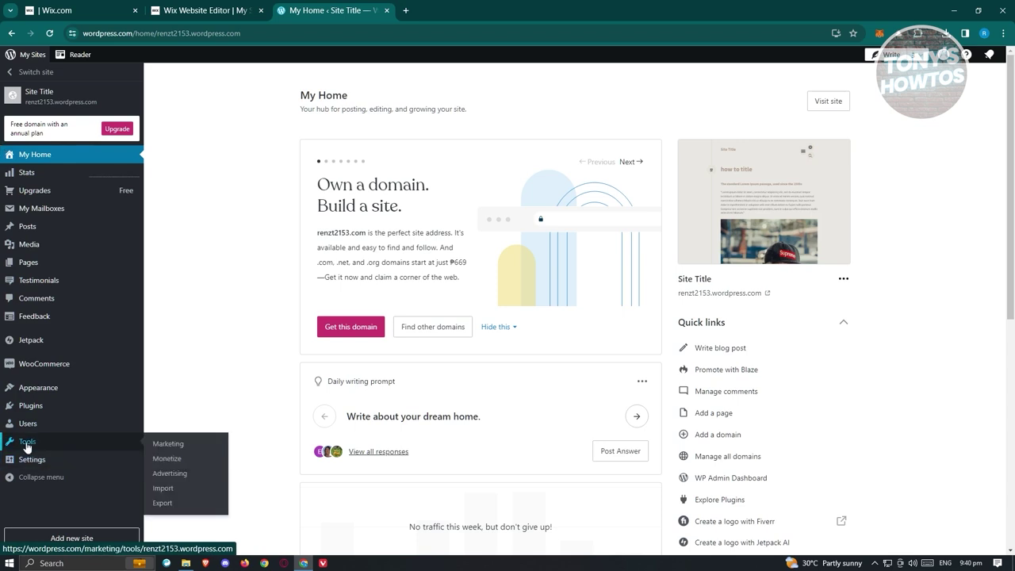
click(26, 446)
scroll(26, 448, down, 2)
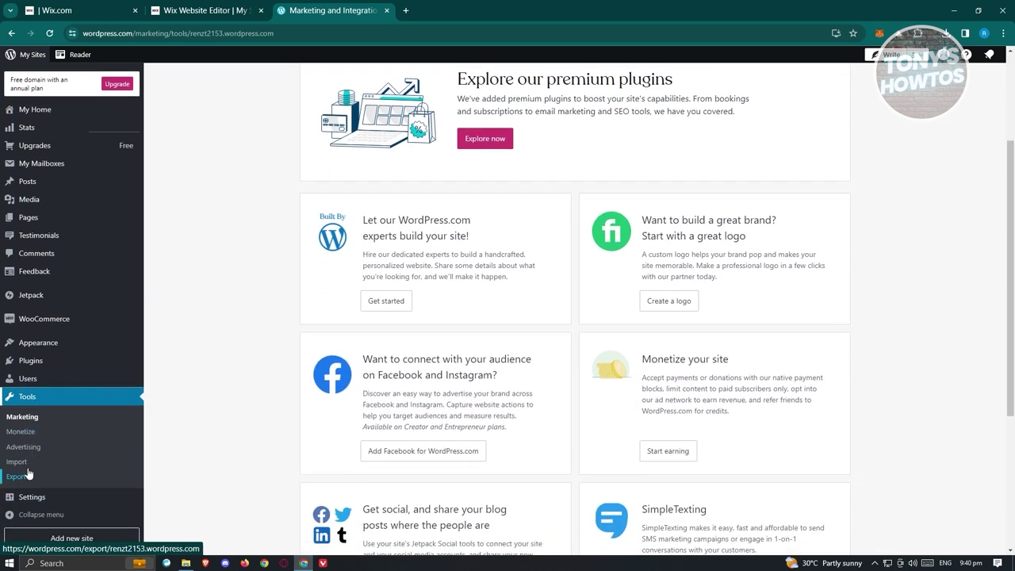
click(17, 461)
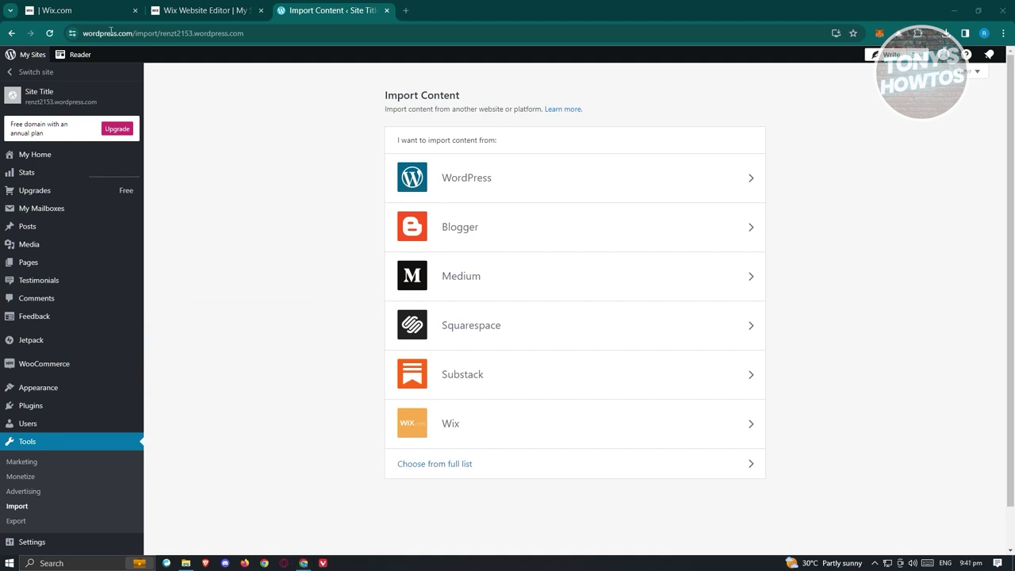
- Pick Wix as the import source after comparing with the Wix dashboard tab, then return there
click(70, 8)
click(317, 10)
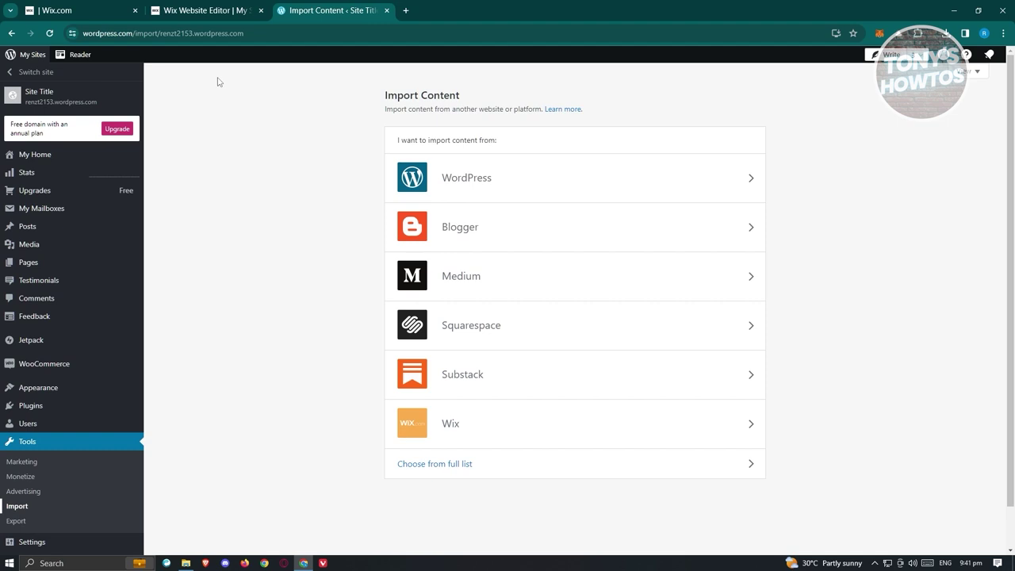
click(107, 5)
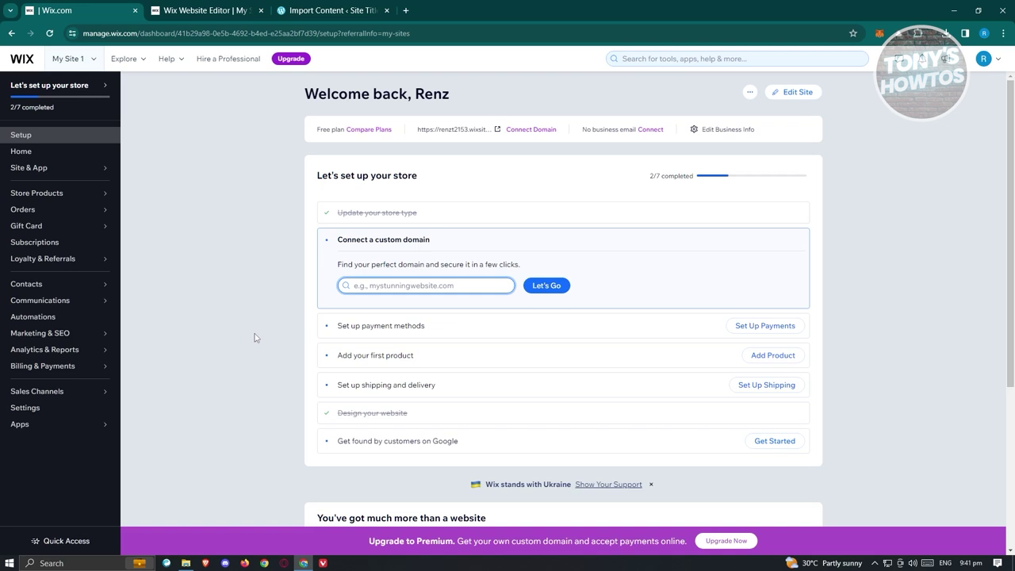
click(295, 9)
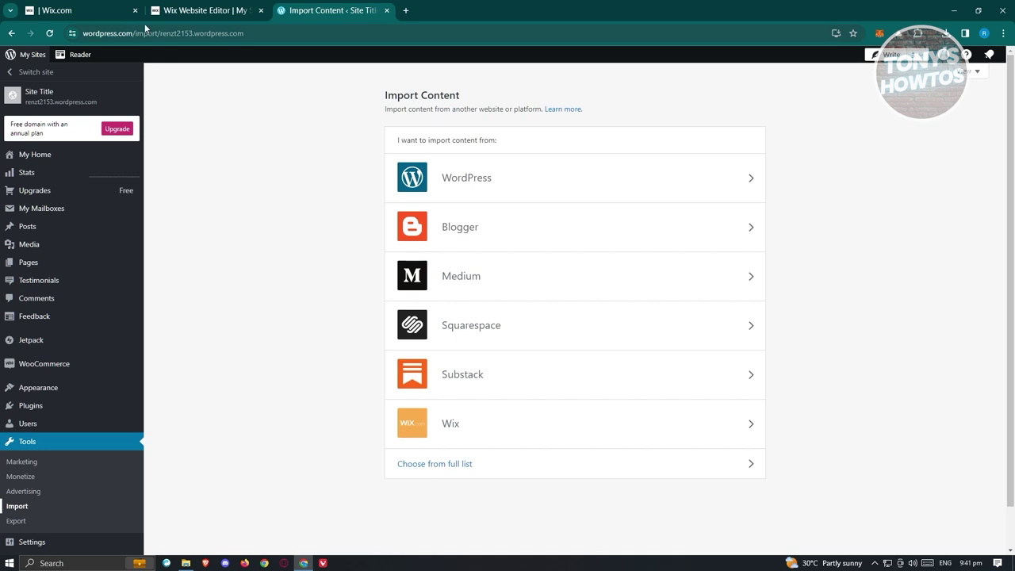
click(99, 10)
click(346, 7)
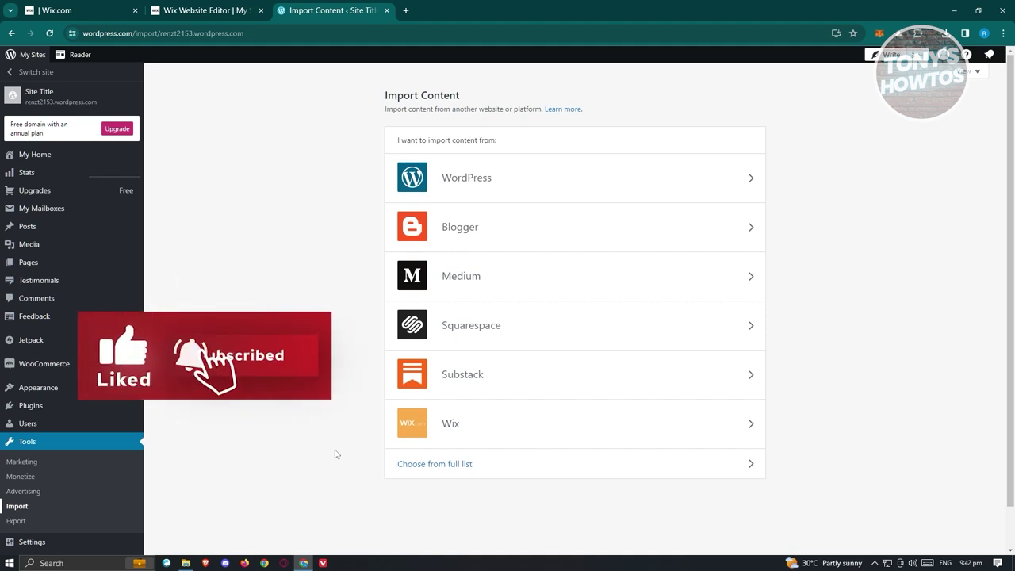
click(474, 420)
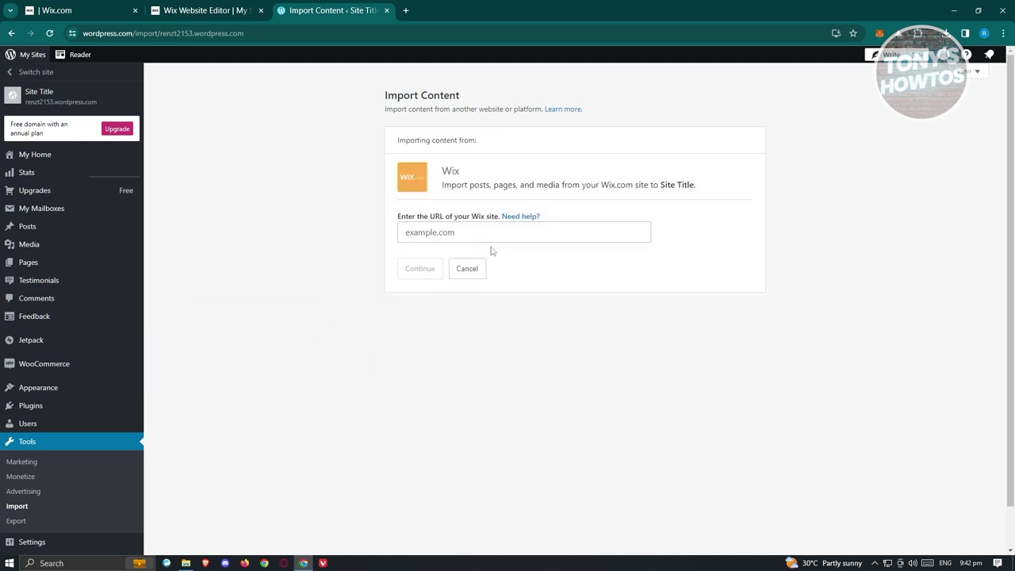
click(45, 10)
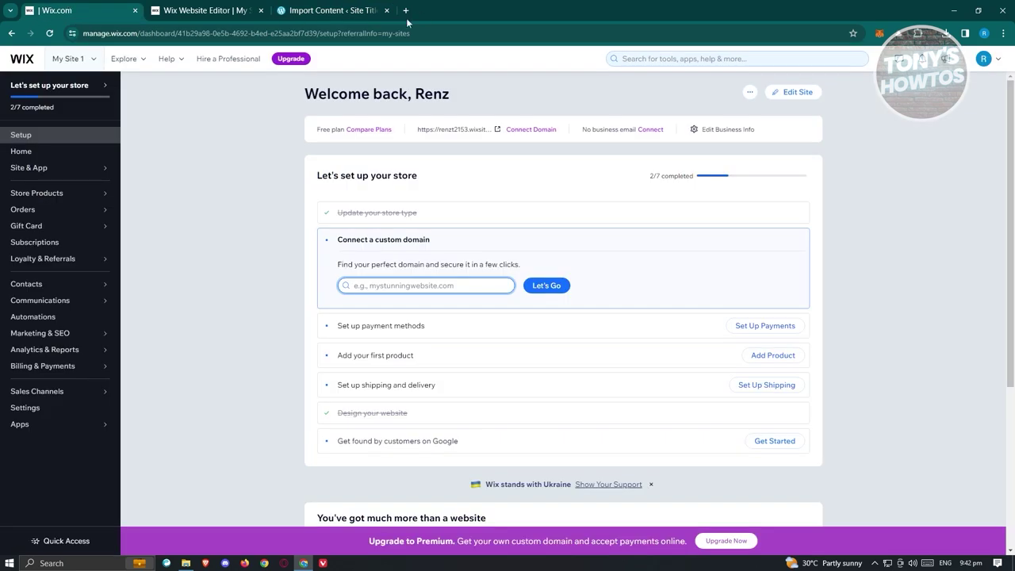
- Open the live Wix site via Publish > View Site and bring up its address's copy options
click(181, 9)
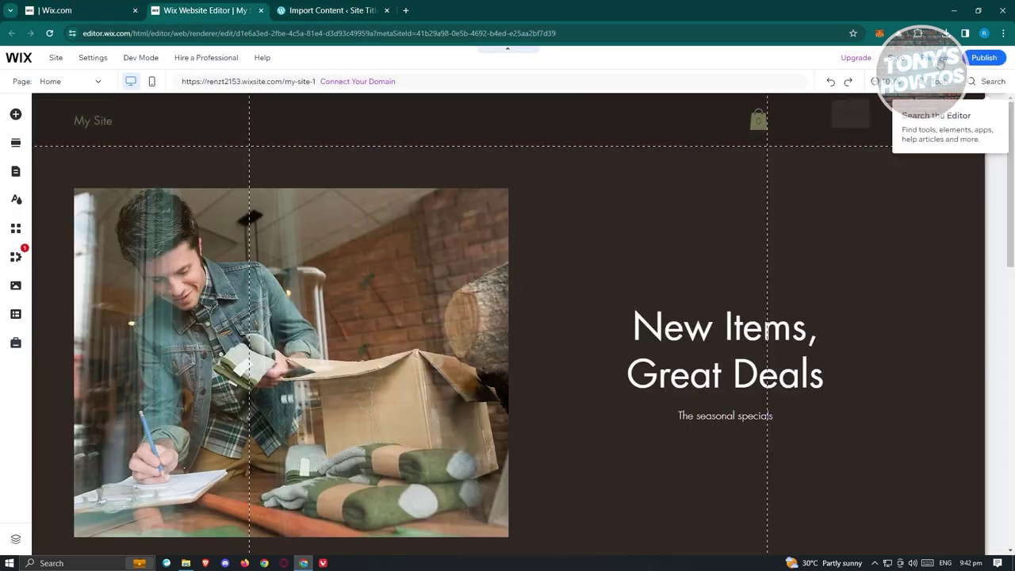
mouse_move(980, 63)
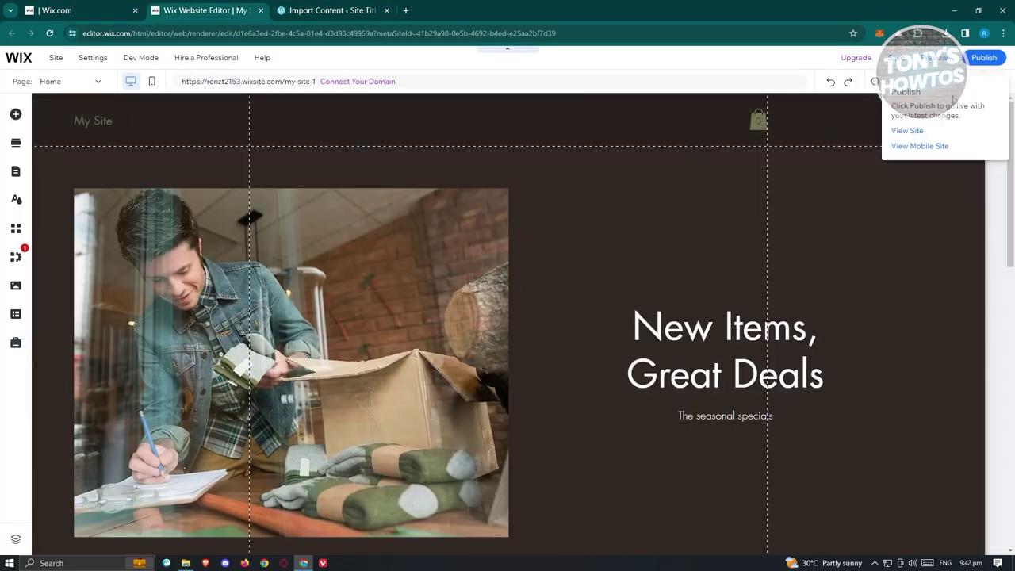
click(907, 131)
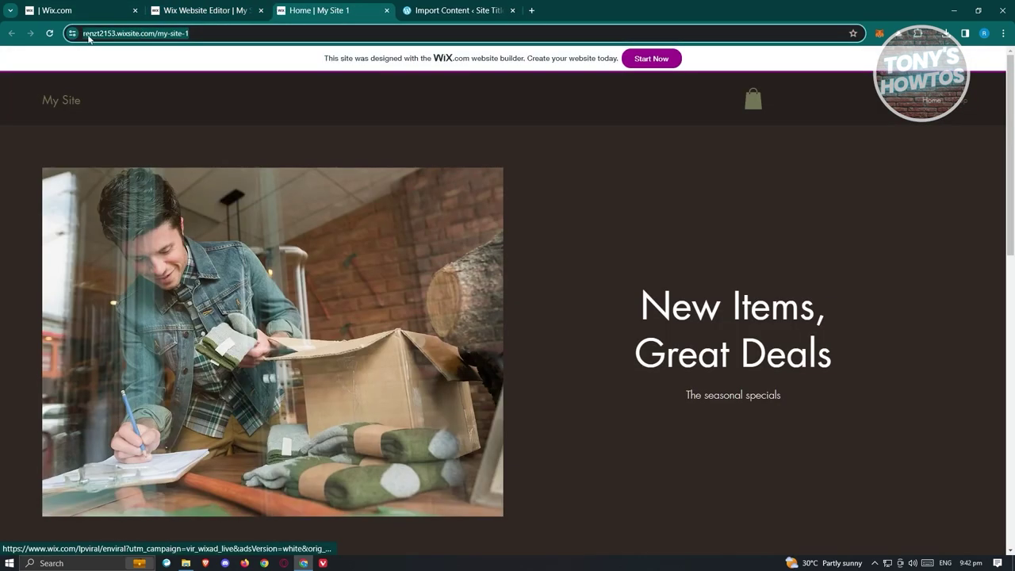
right_click(104, 40)
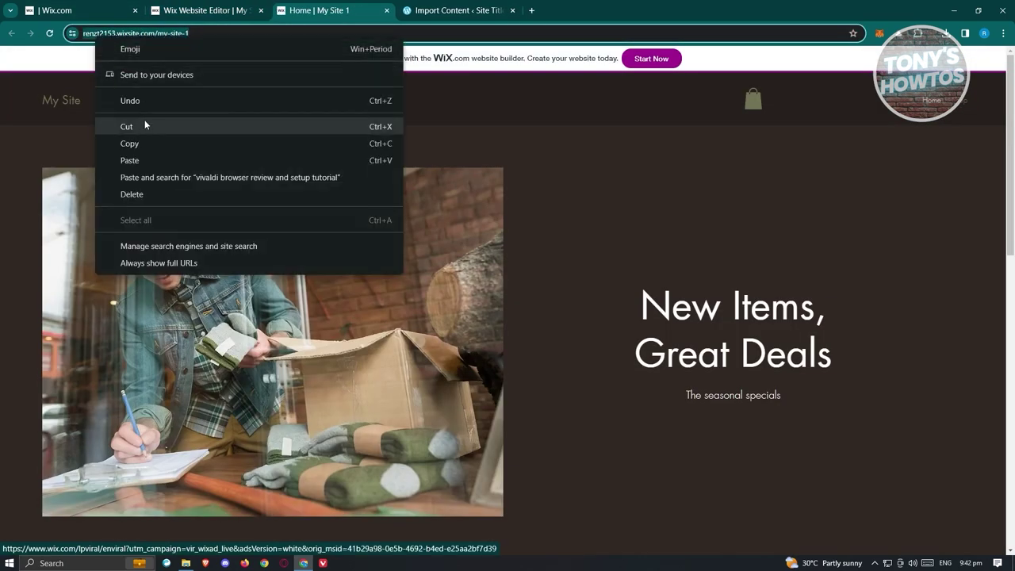
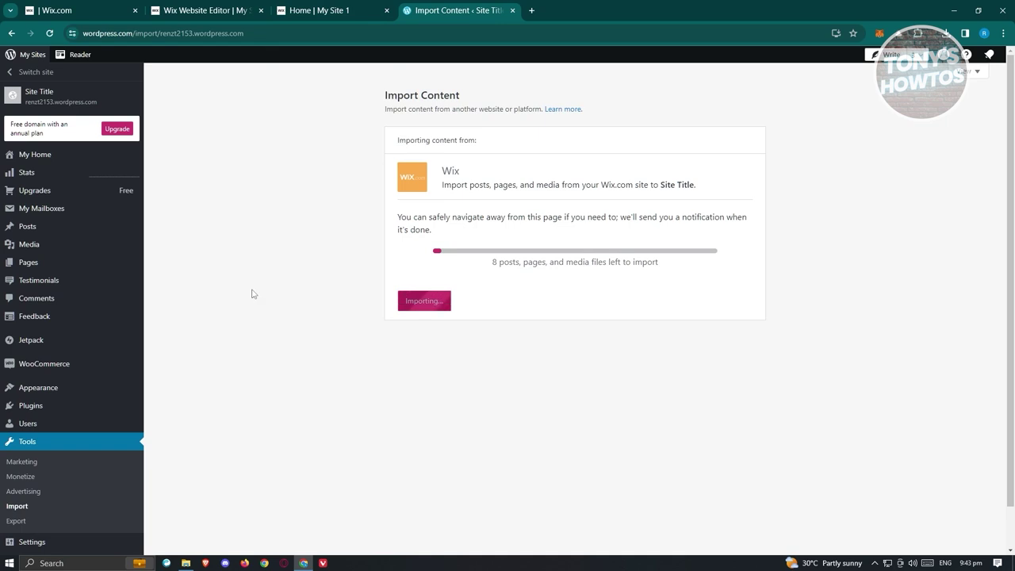
- Compare the original Wix home page and Wix dashboard, returning to the import progress each time
click(321, 10)
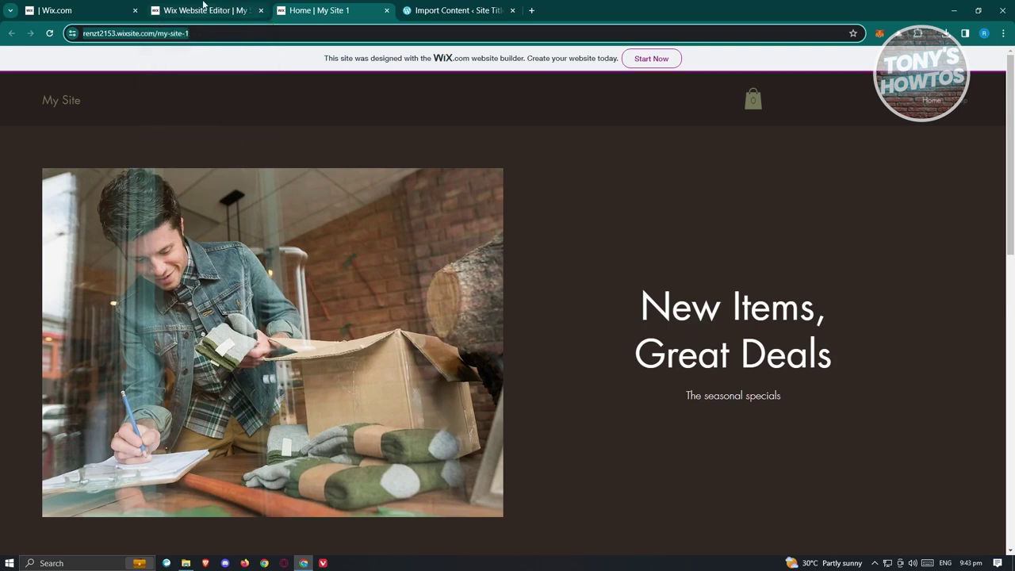
key(ctrl+Tab)
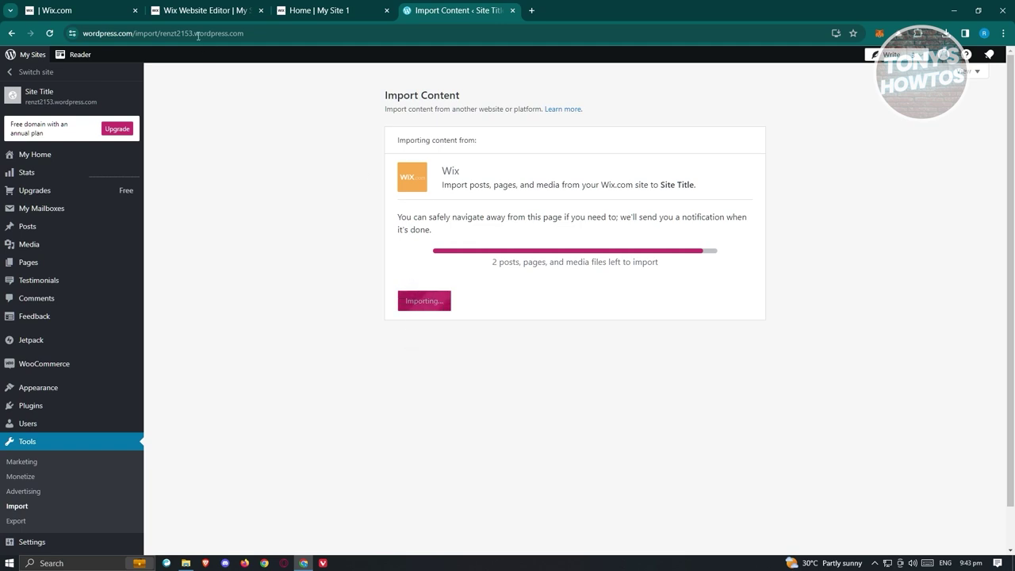
click(95, 10)
click(447, 11)
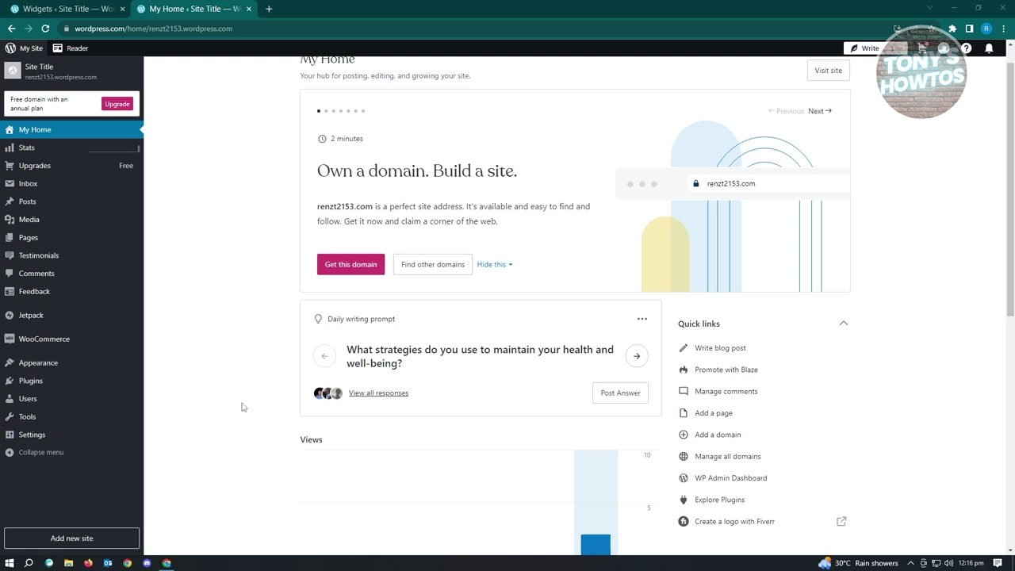
- Open the site's Themes page and scroll through the free designs, with Hexa active
mouse_move(102, 318)
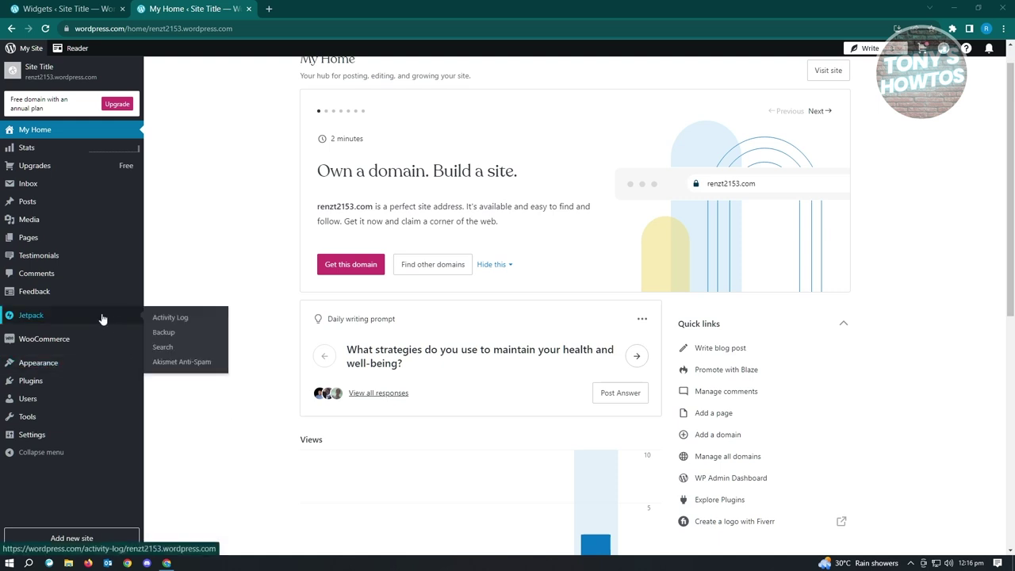
mouse_move(85, 372)
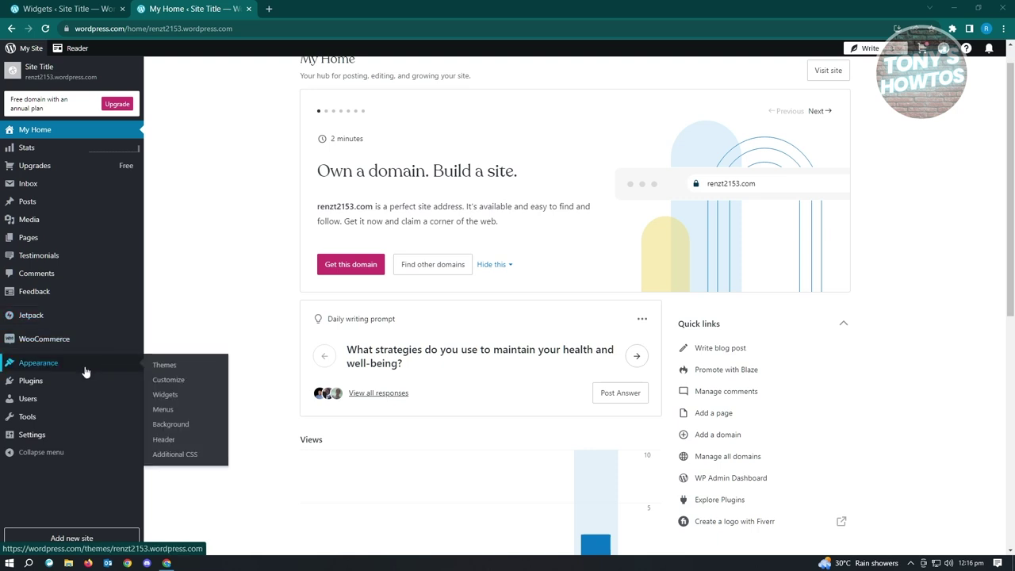
click(73, 368)
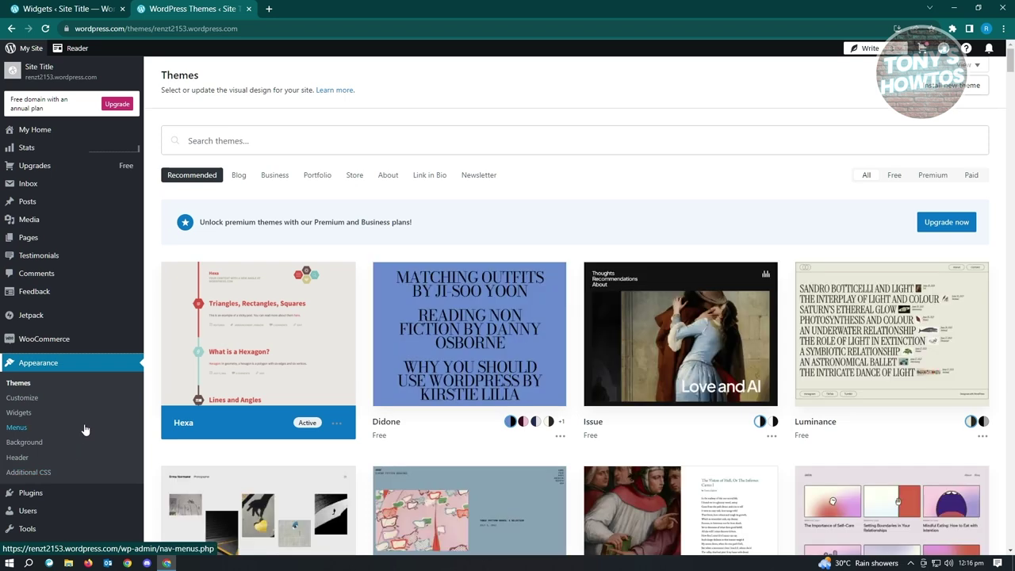
scroll(72, 313, down, 2)
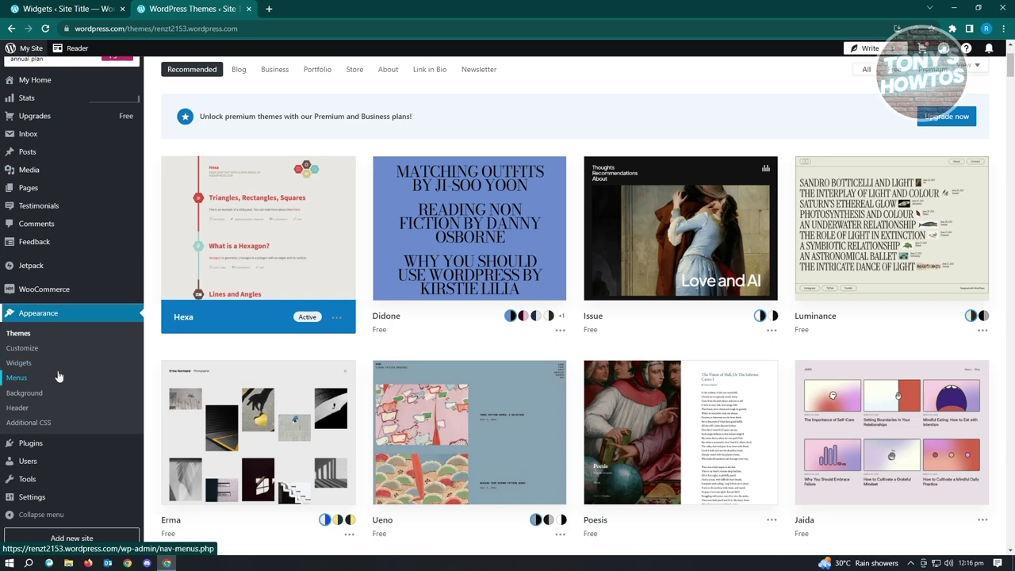
- Search the site's plugins for 'ad' and open the Ad Inserter – Ad Manager & AdSense Ads details
click(68, 449)
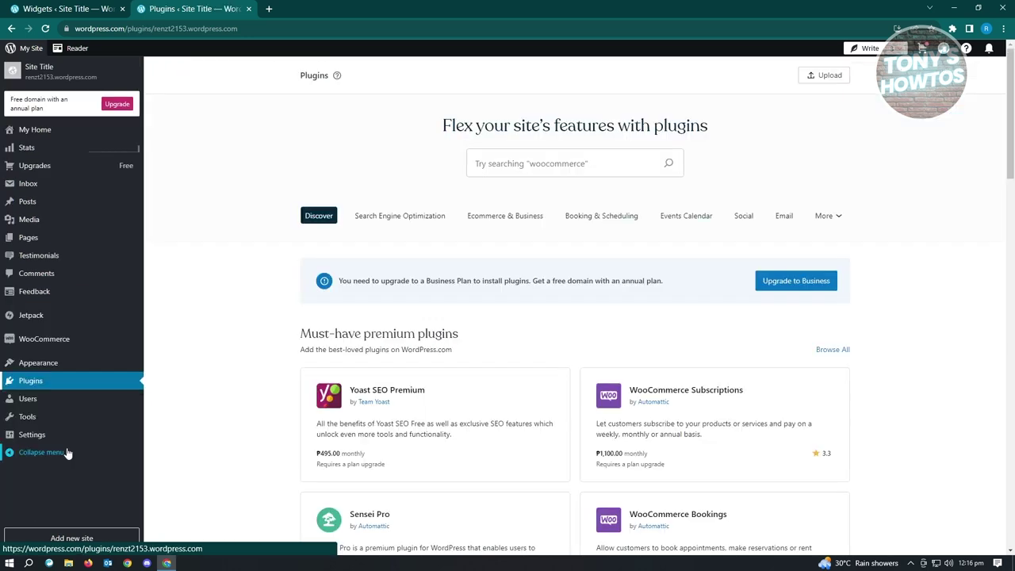
click(522, 164)
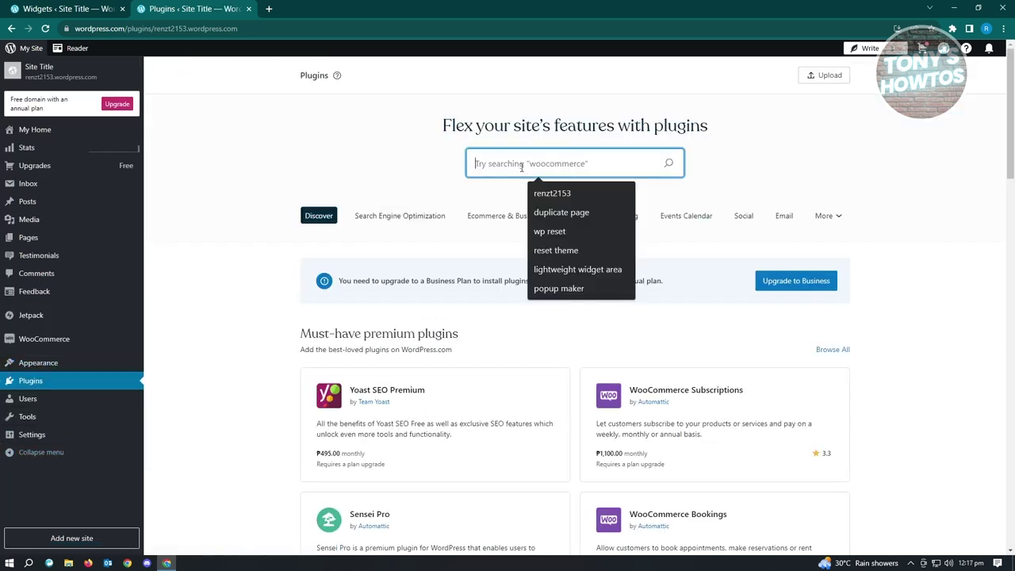
text(ads)
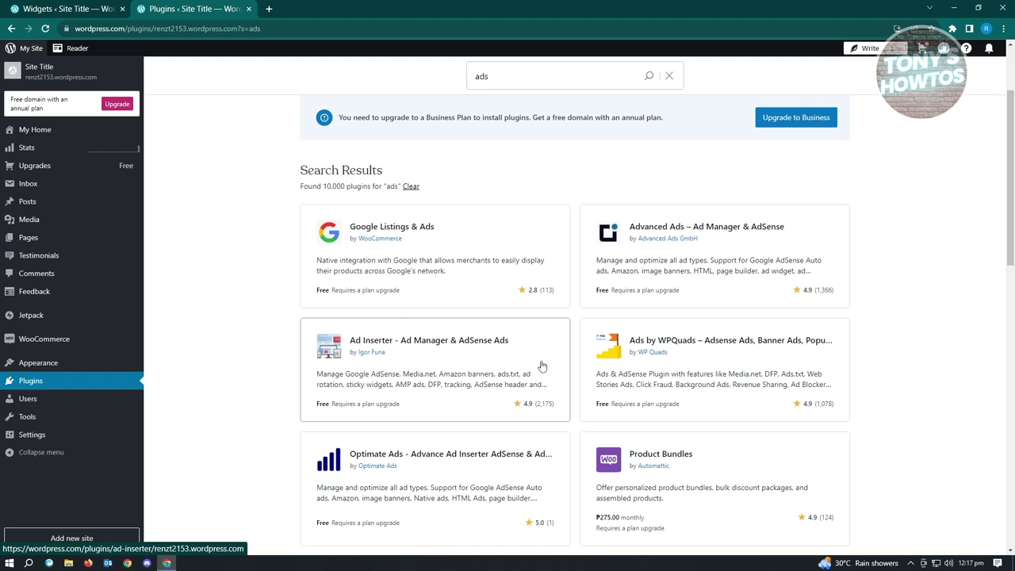
click(438, 349)
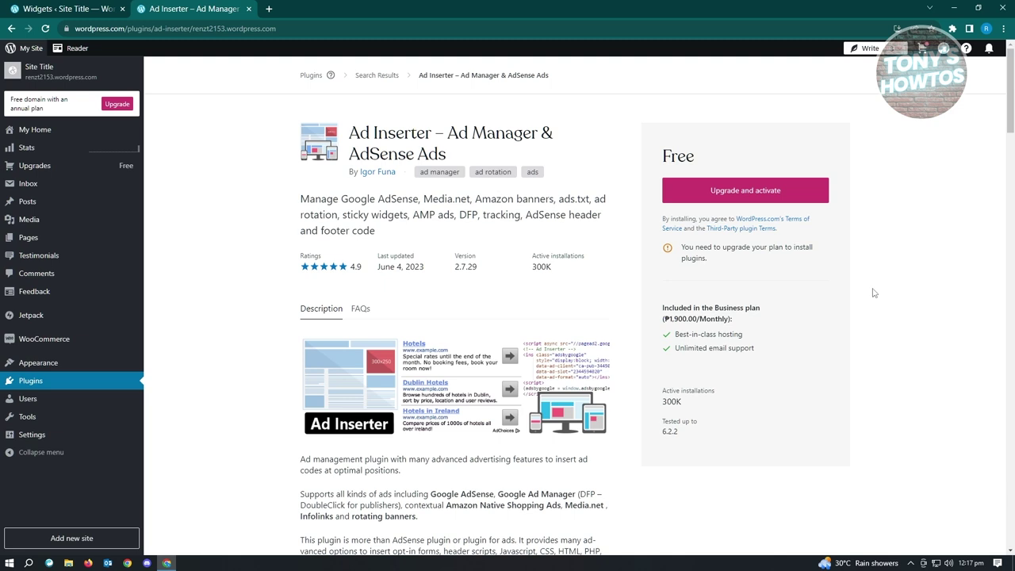
- Confirm activating Ad Inserter needs a Business plan upgrade, then go back to the 'ads' results
click(729, 198)
drag(612, 243, 542, 242)
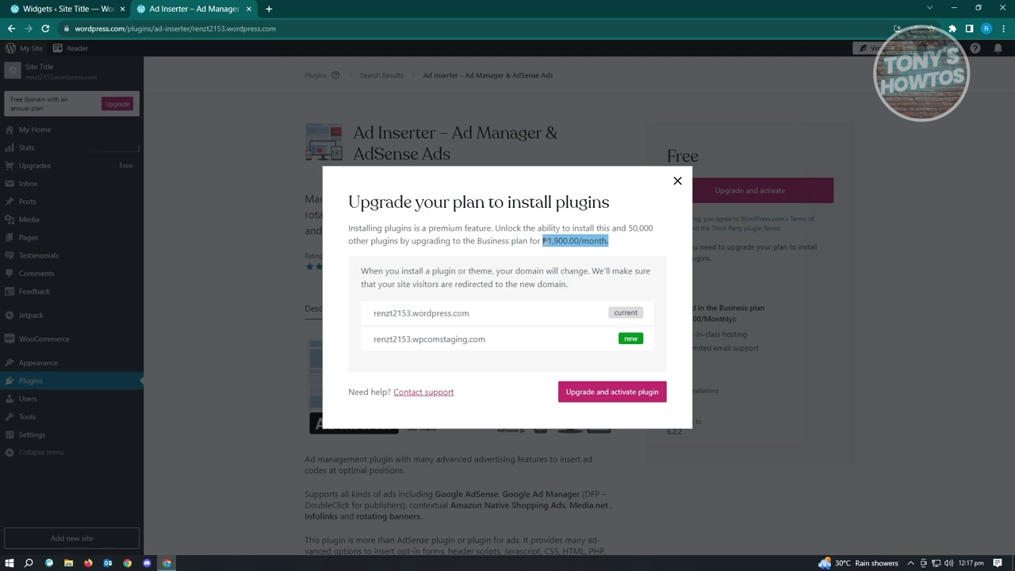
click(644, 250)
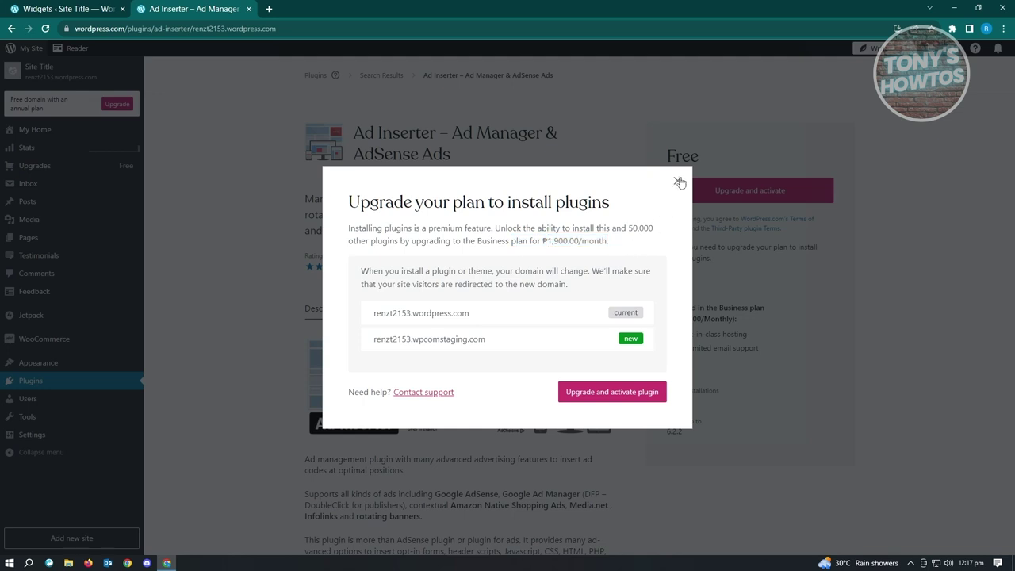
click(679, 183)
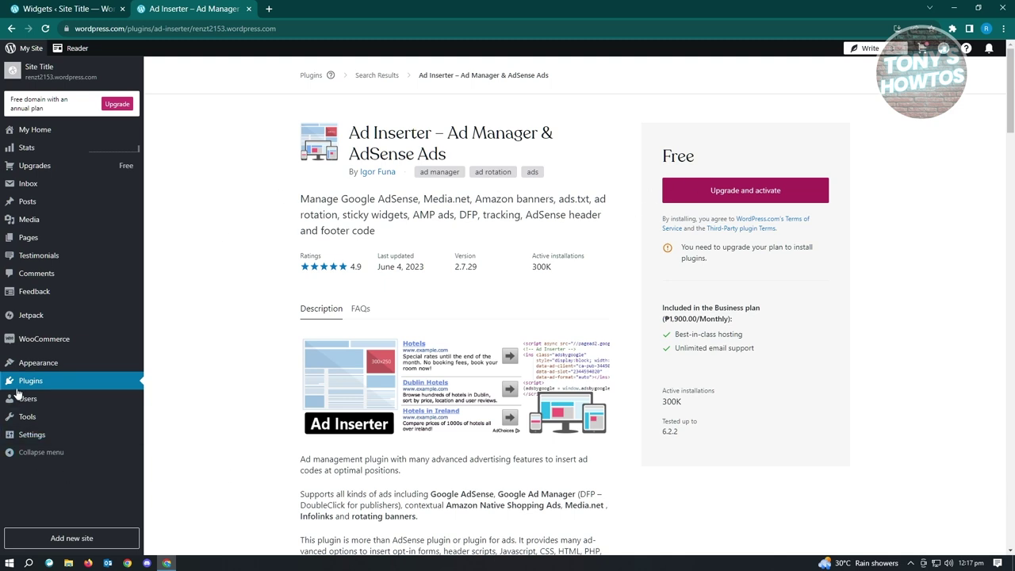
click(10, 29)
click(369, 77)
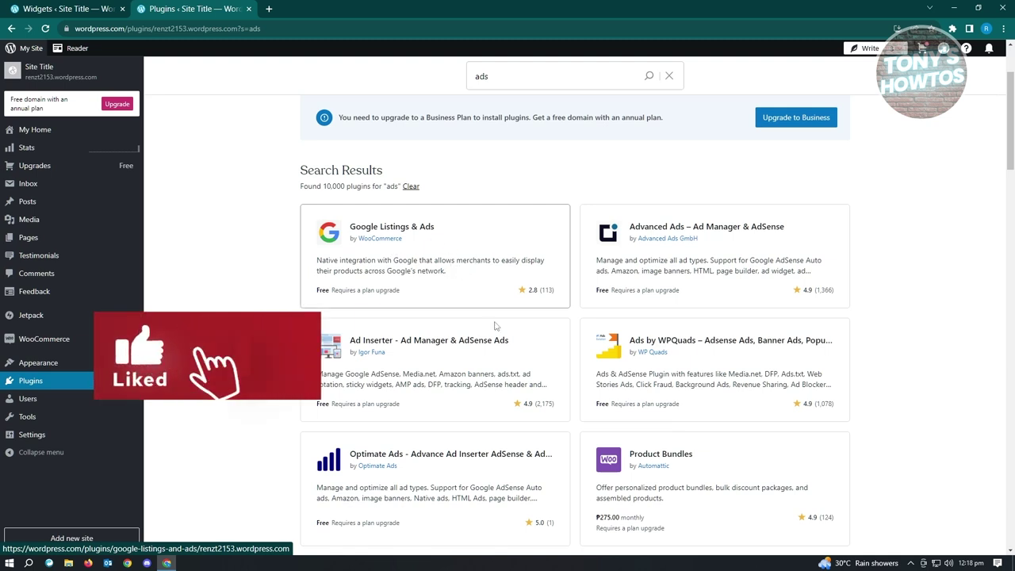
- View the Google Listings & Ads details, then open Advanced Ads – Ad Manager & AdSense from the results
click(482, 252)
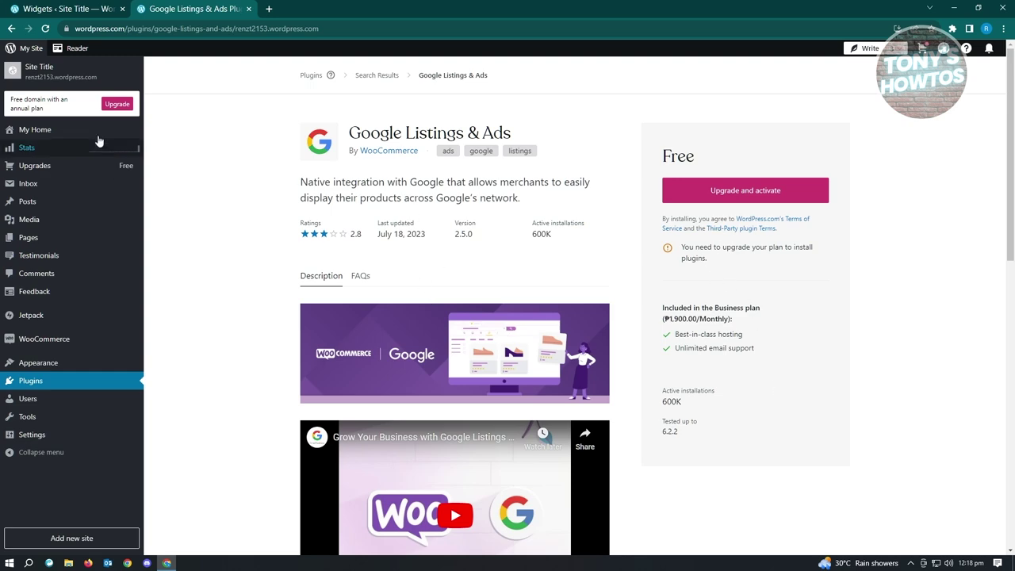
click(12, 29)
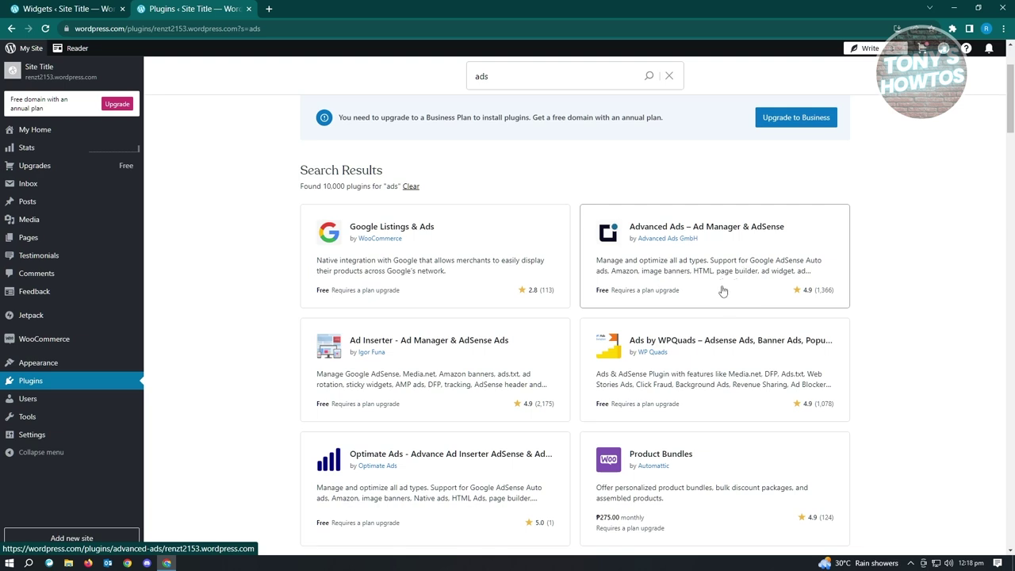
click(723, 243)
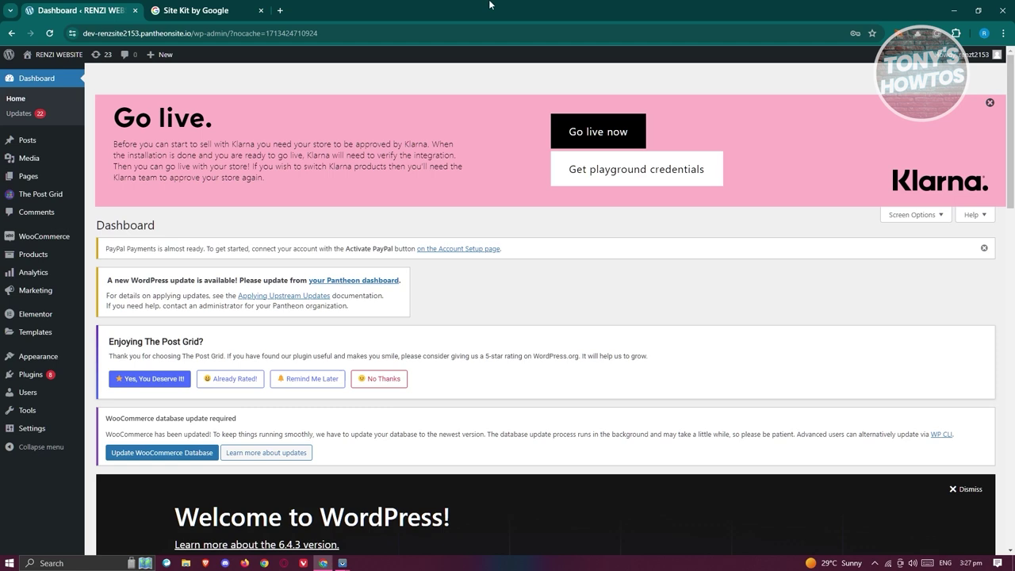
click(197, 8)
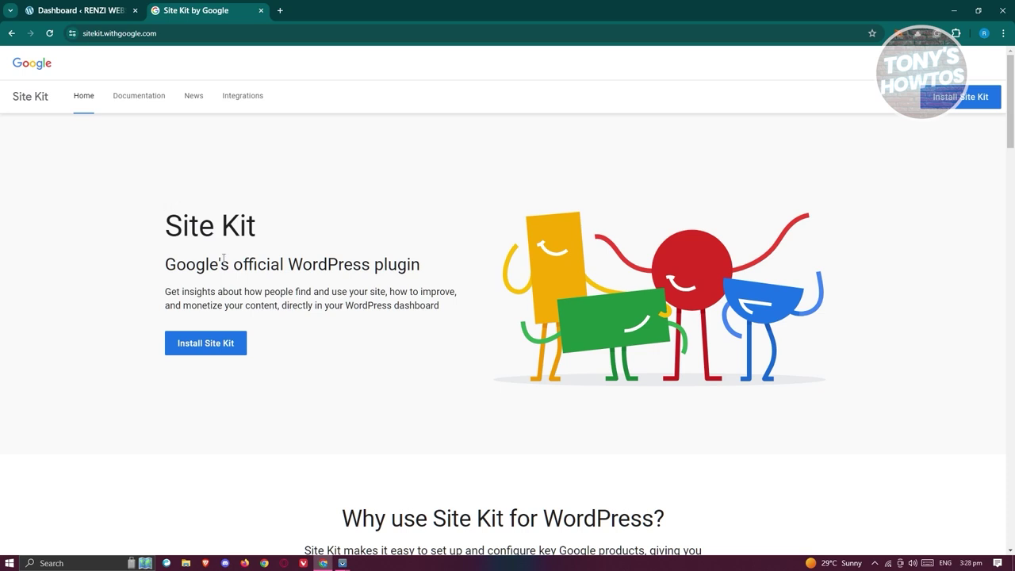
click(136, 101)
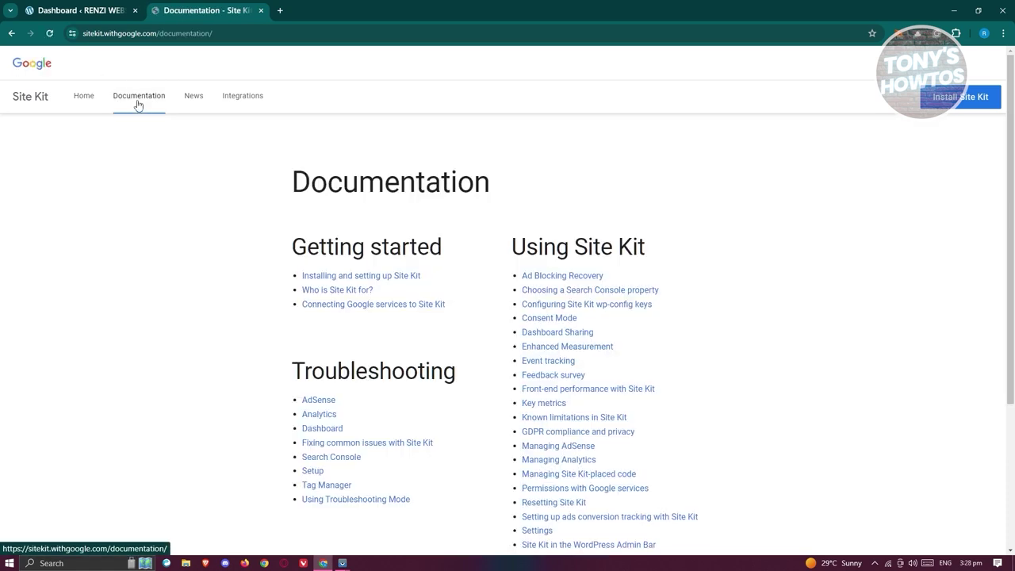
click(194, 100)
click(242, 103)
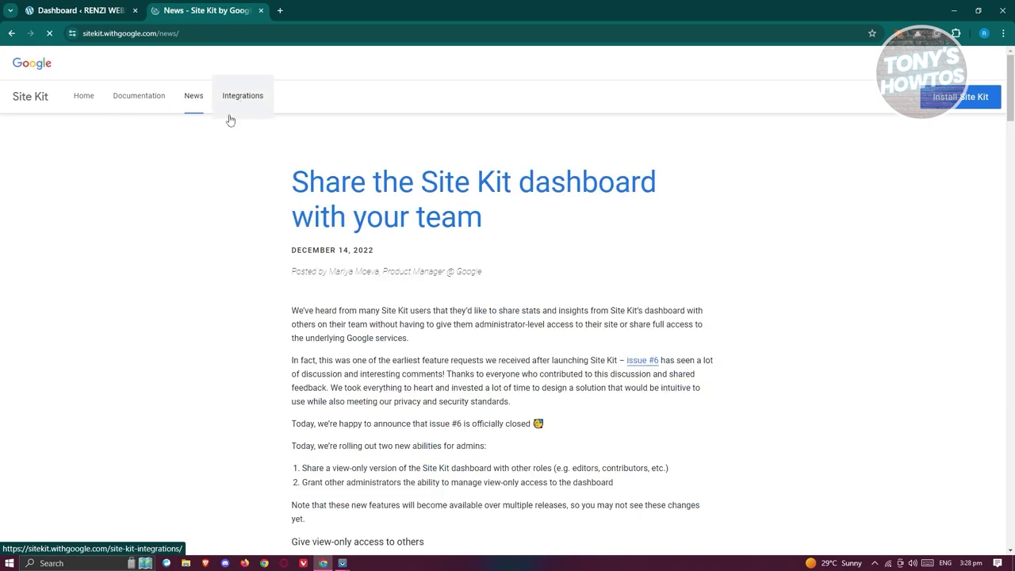
click(94, 105)
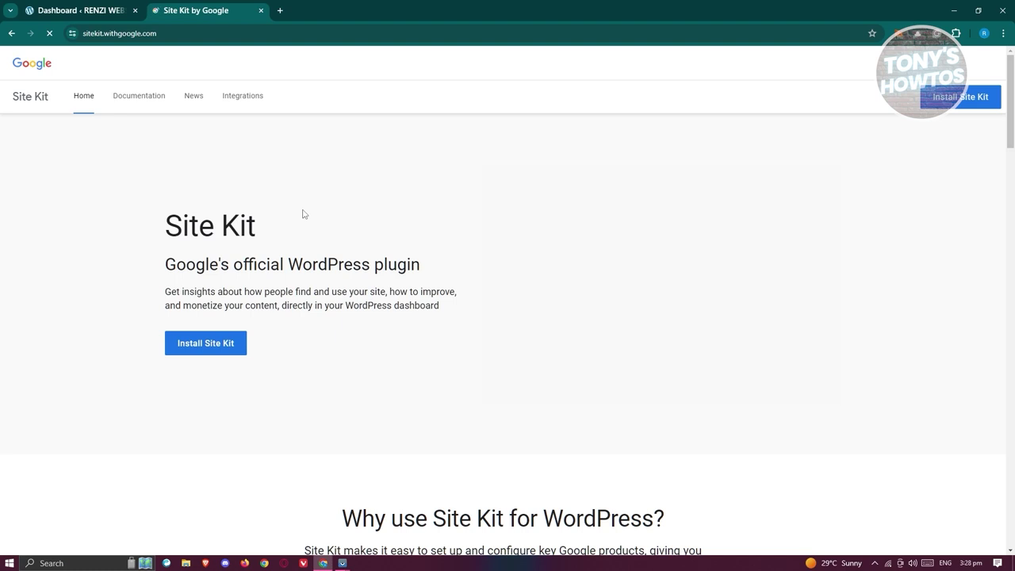
click(101, 10)
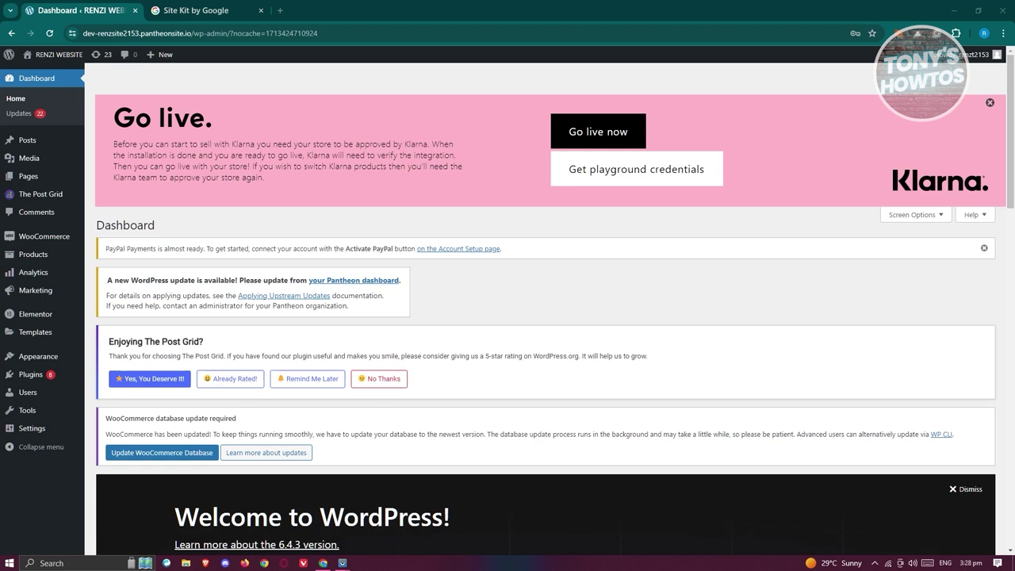
- Search the plugin directory for 'site k', then install and activate Site Kit by Google
mouse_move(41, 379)
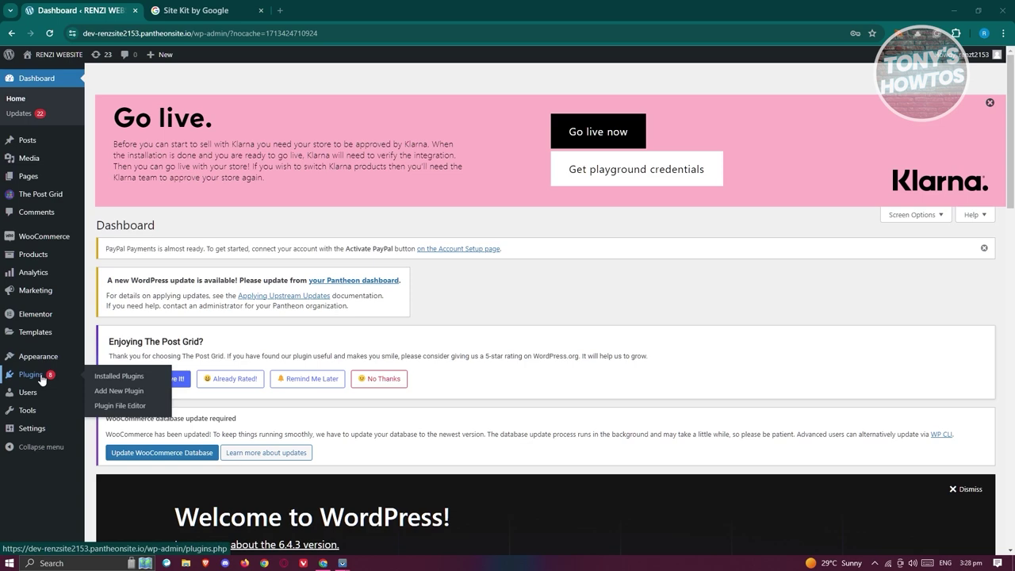
click(134, 389)
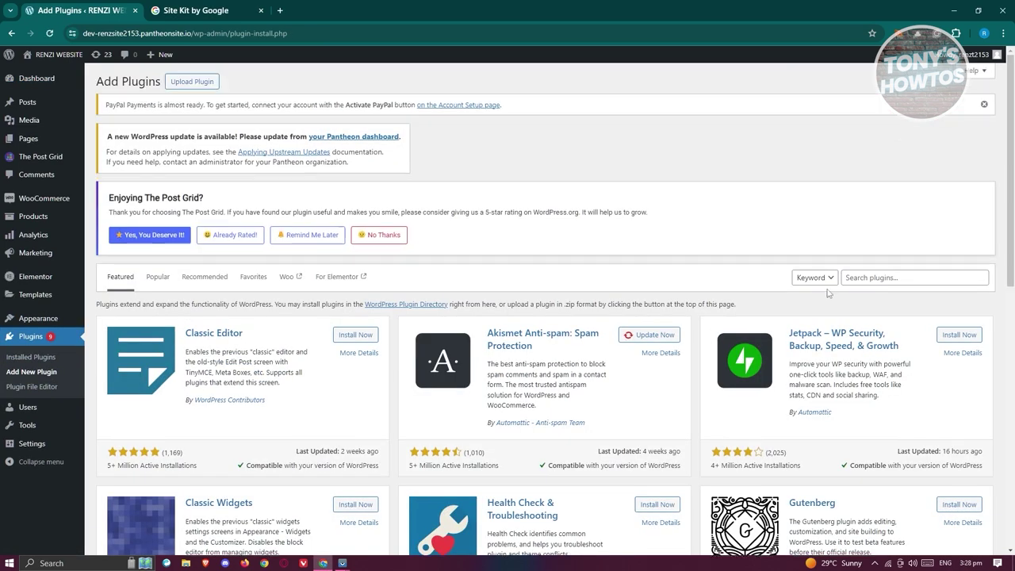
click(877, 278)
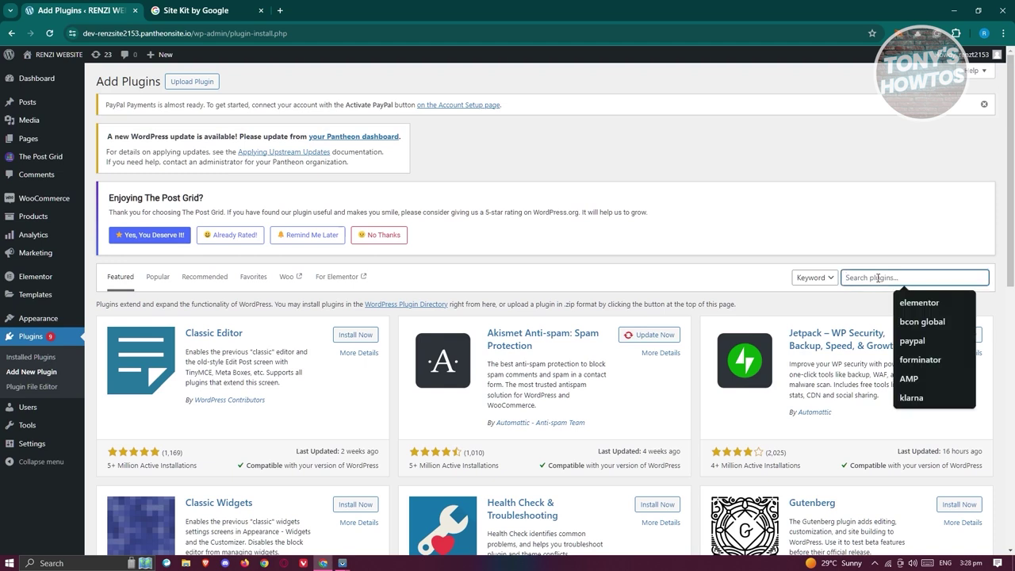
text(site kit)
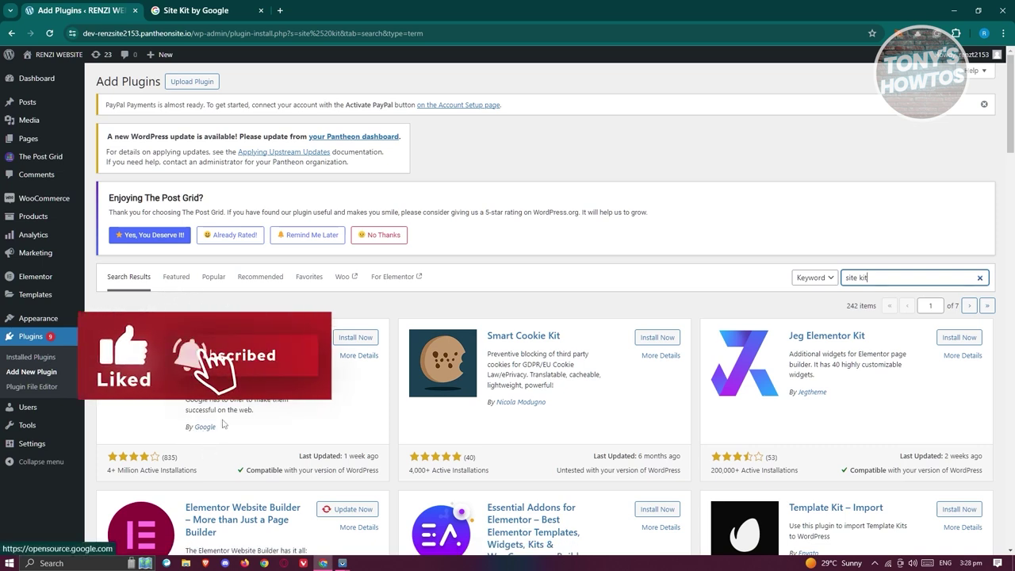
click(352, 338)
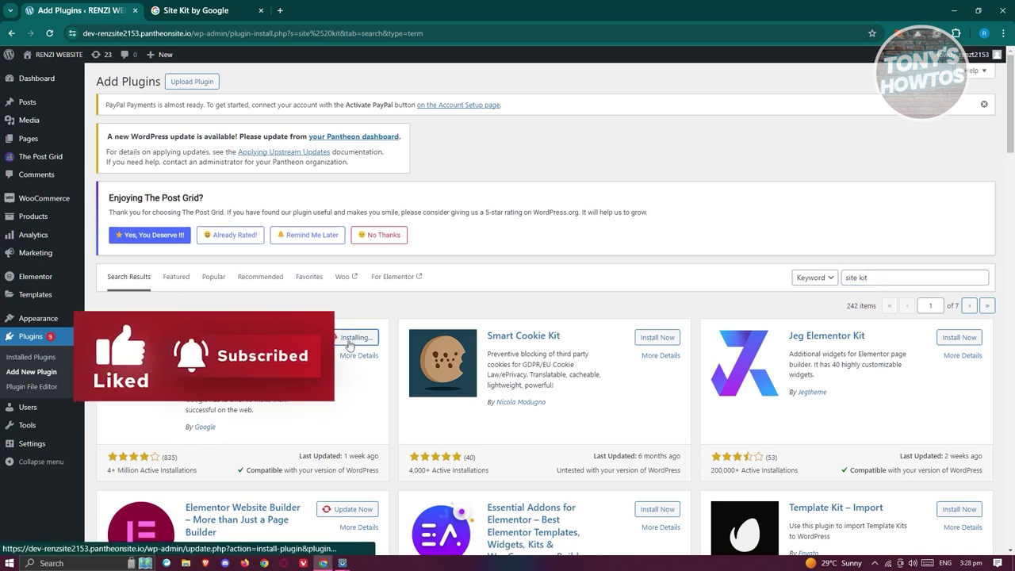
click(370, 339)
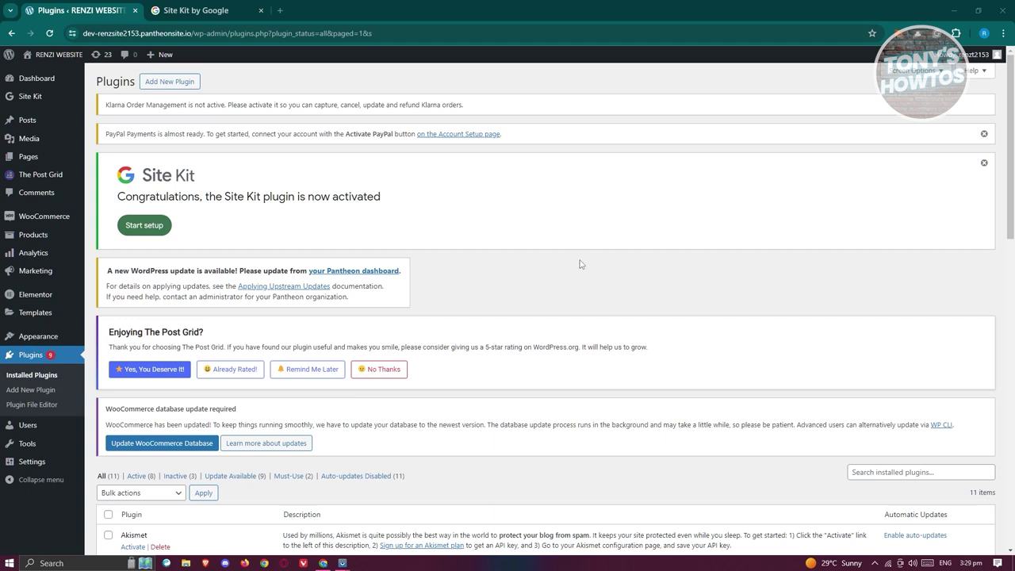
- Start Site Kit setup, tick 'Connect Google Analytics as part of your setup', and sign in with Google
click(147, 227)
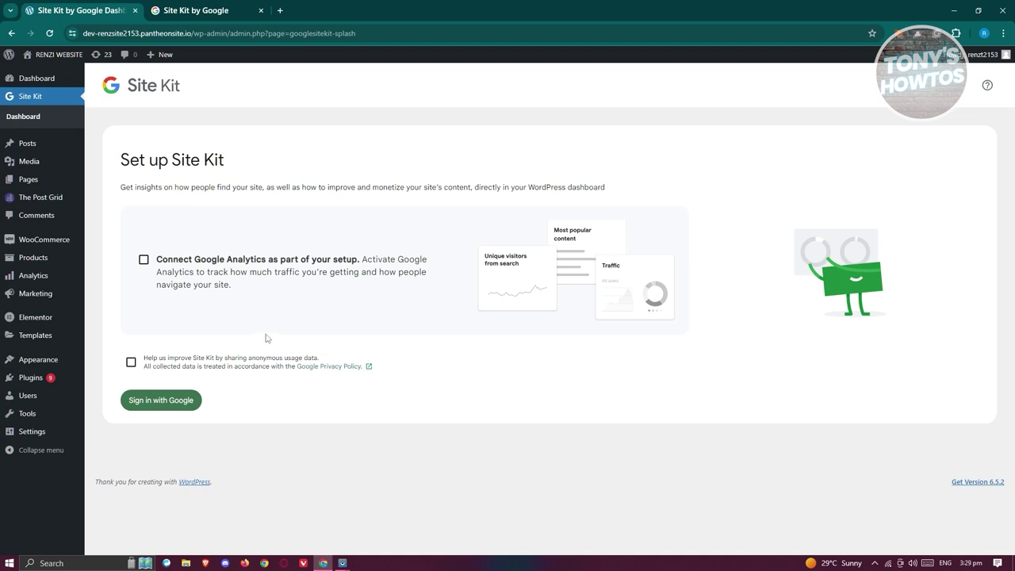
click(164, 405)
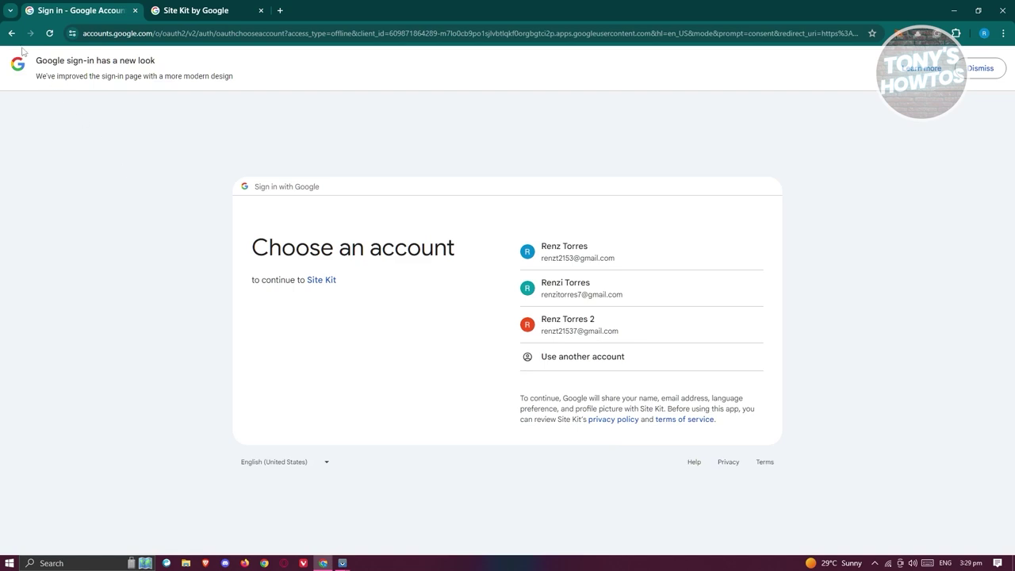
click(11, 33)
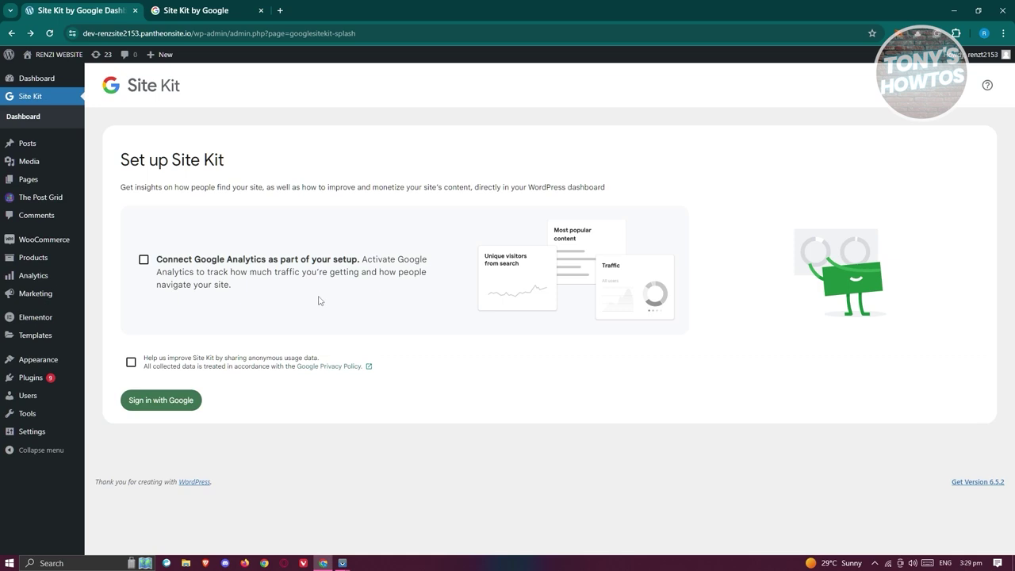
click(144, 260)
click(183, 401)
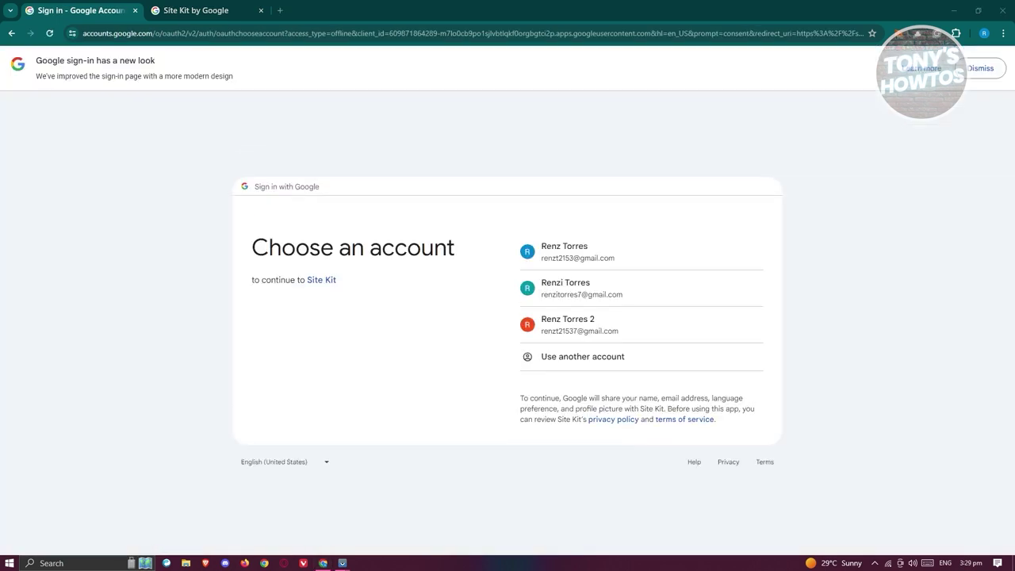
- Choose the Google account, tick 'Select all' for the four requested services, and confirm access
click(613, 252)
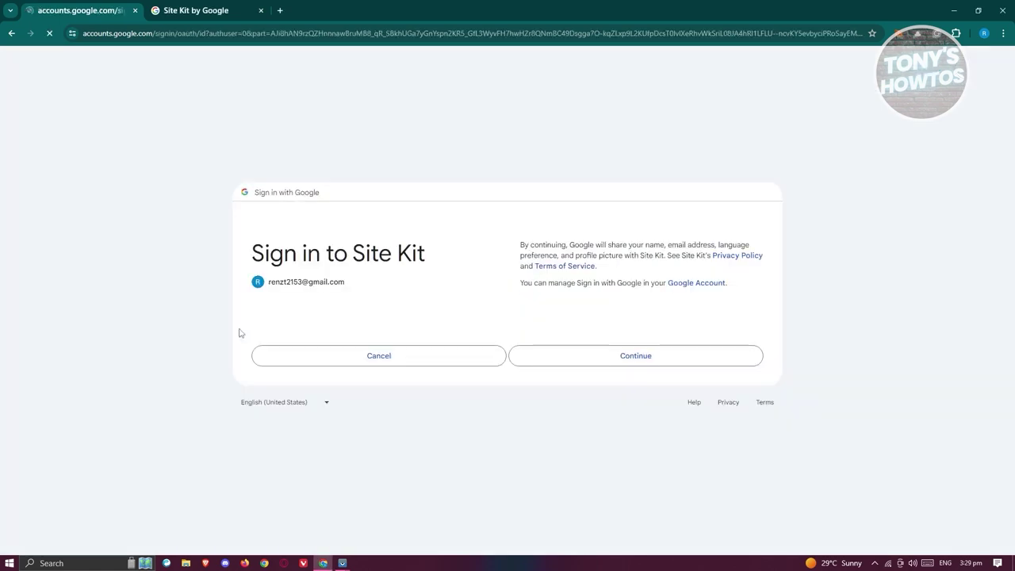
click(573, 390)
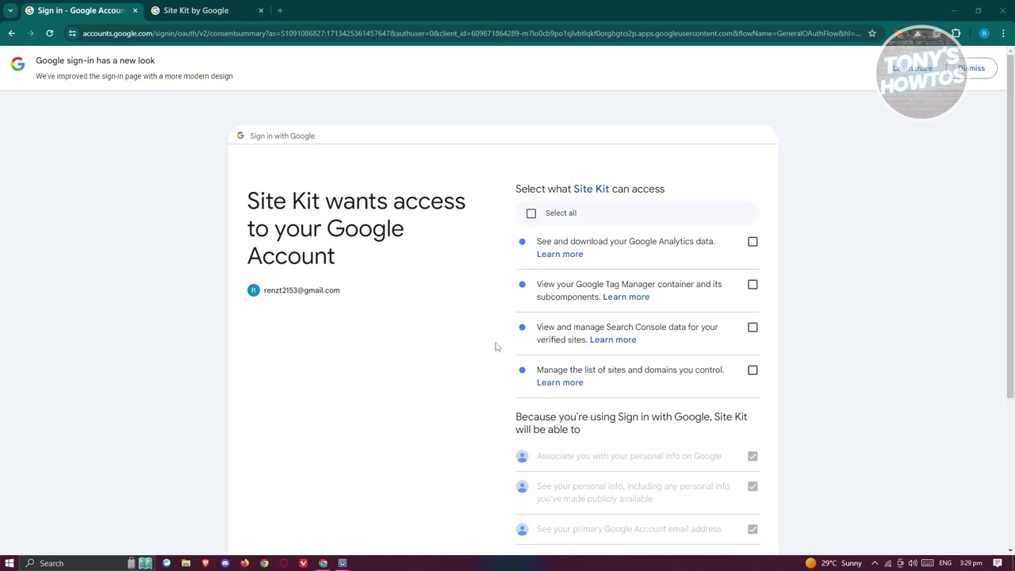
scroll(496, 346, down, 1)
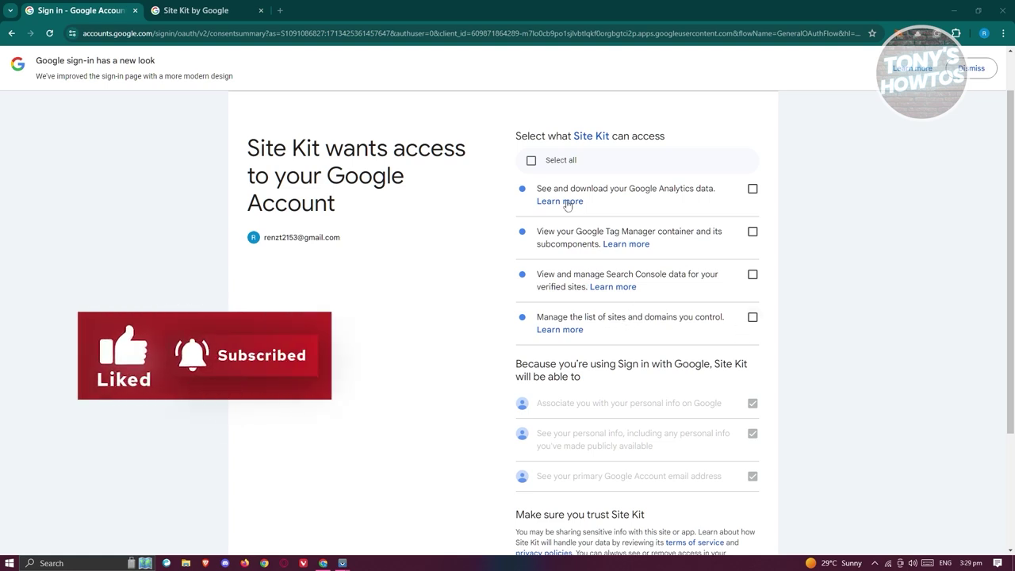
scroll(480, 293, down, 2)
scroll(472, 295, up, 3)
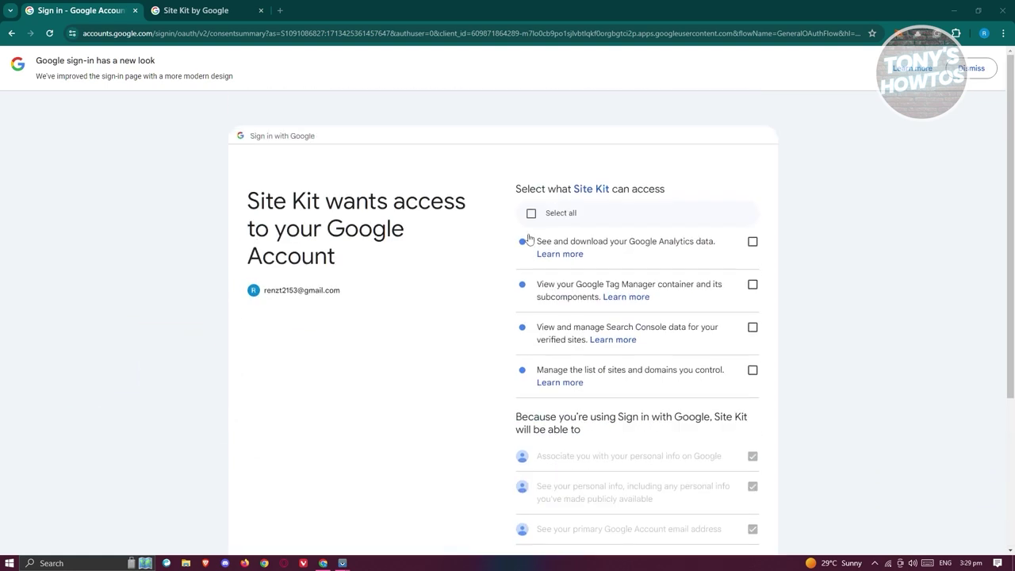
click(531, 212)
scroll(456, 303, down, 3)
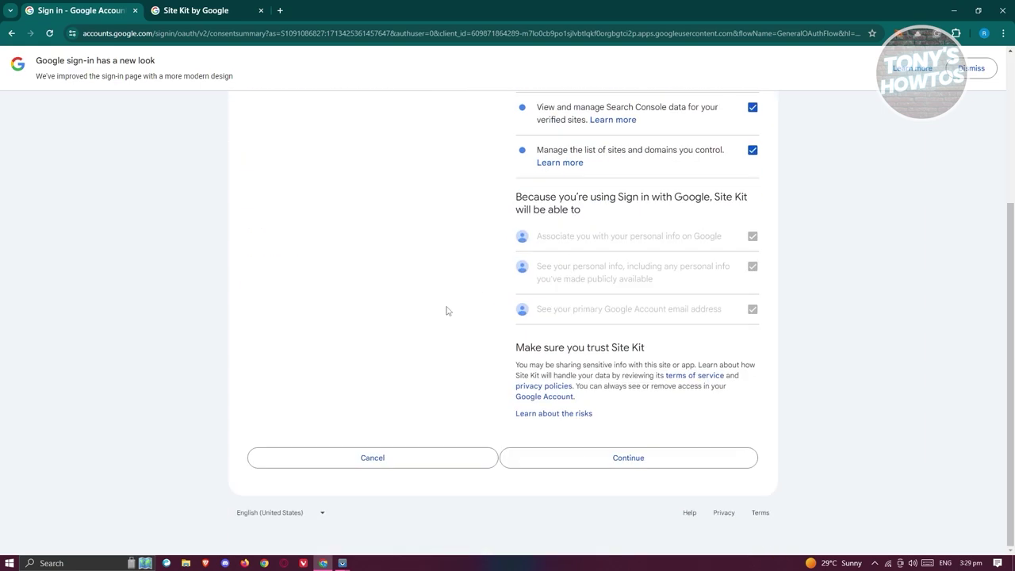
click(582, 459)
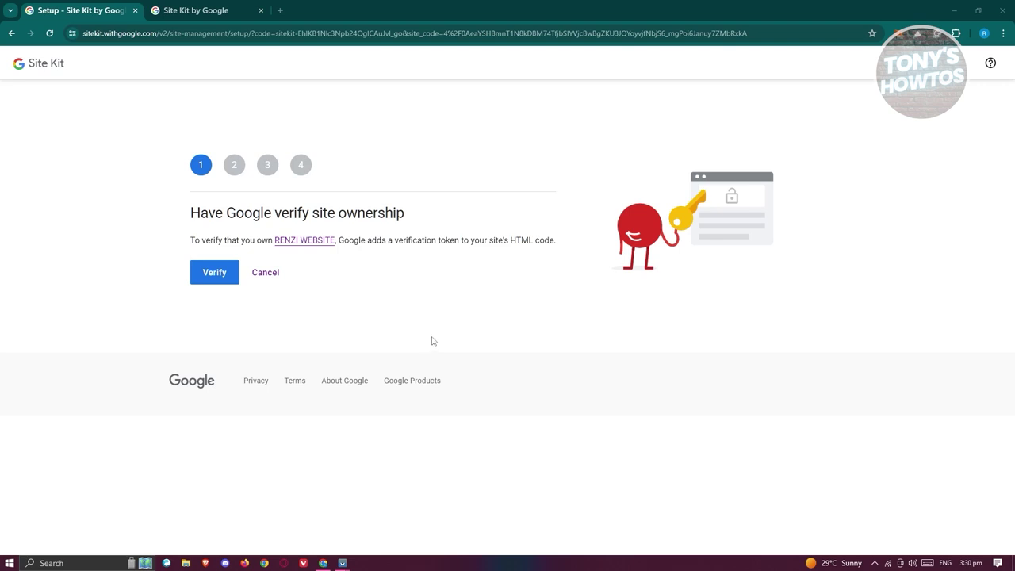
- Complete Site Kit's Verify, Allow and Search Console set-up steps, then continue to Google Analytics
click(225, 272)
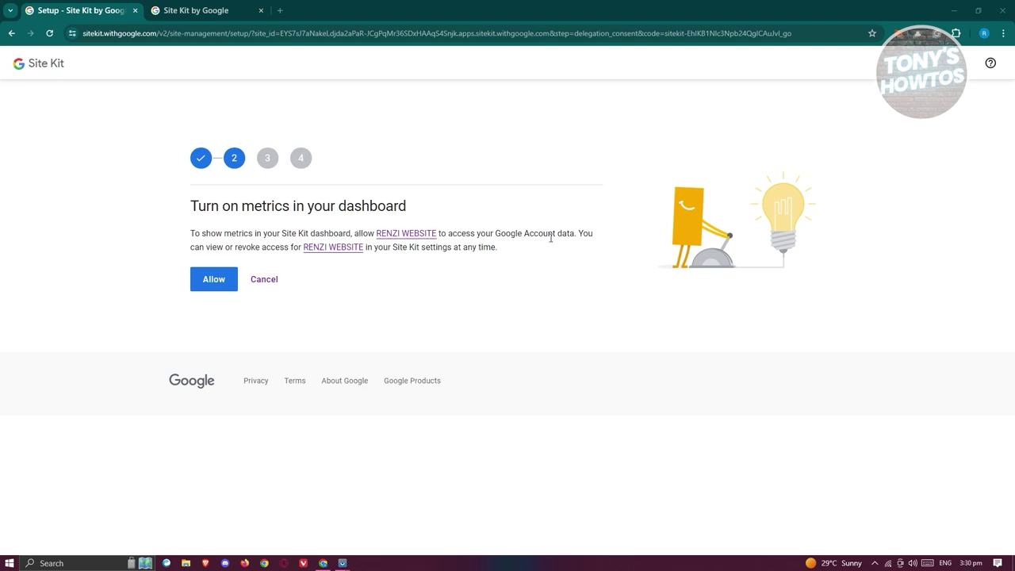
click(214, 279)
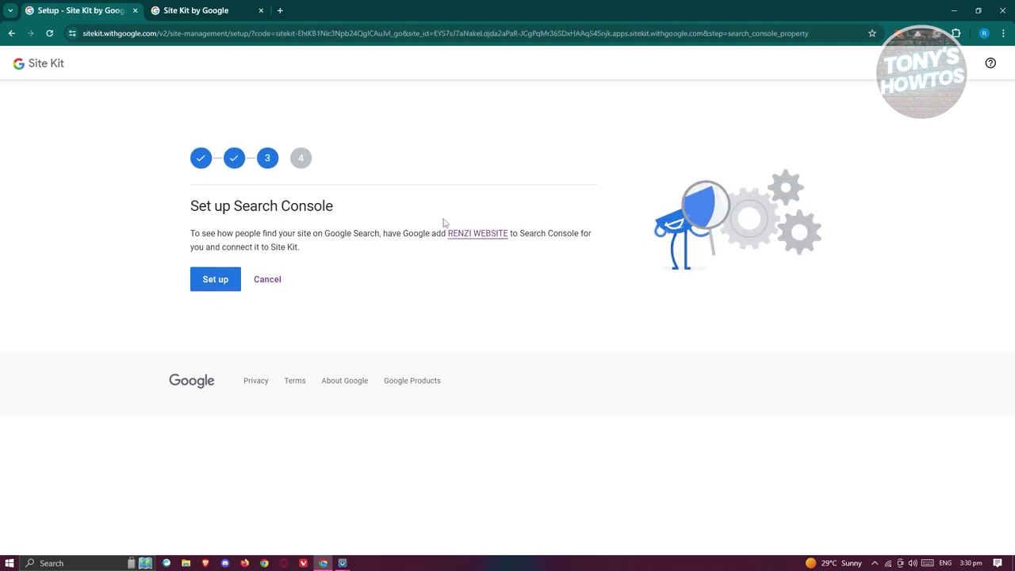
click(198, 278)
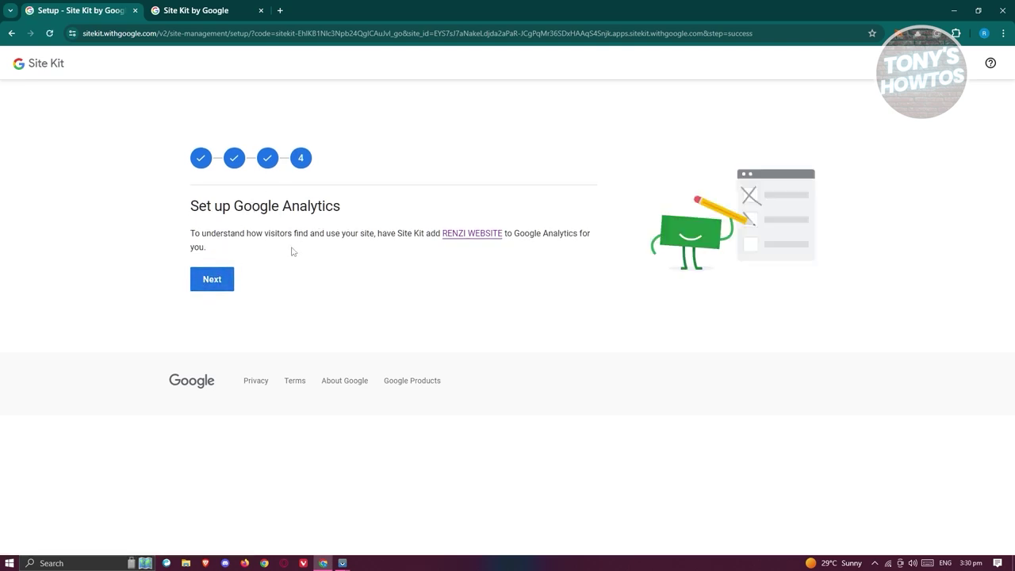
click(226, 280)
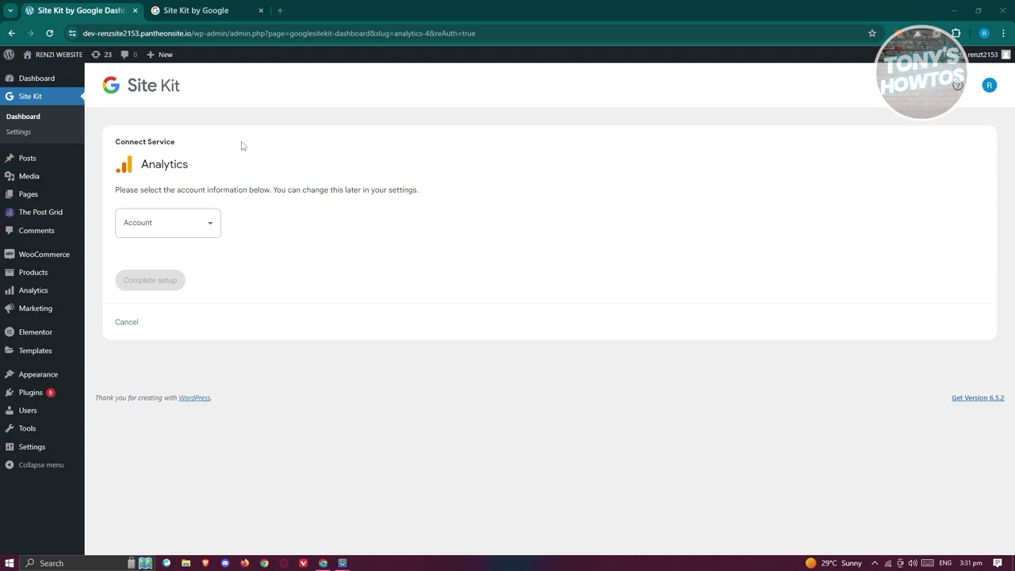
- Choose 'Set up a new account', review the prefilled account and property names, and create it
click(208, 226)
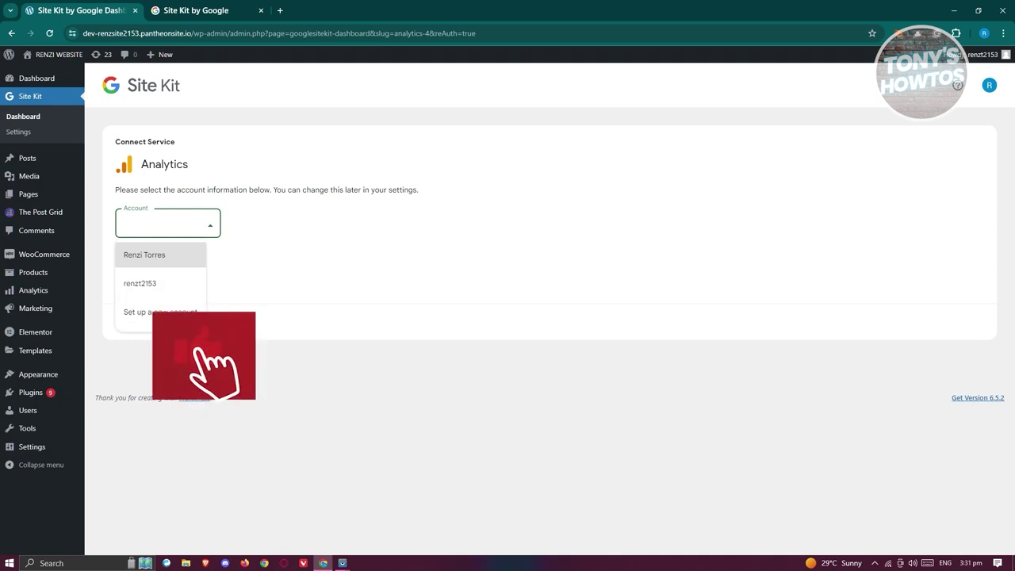
click(158, 312)
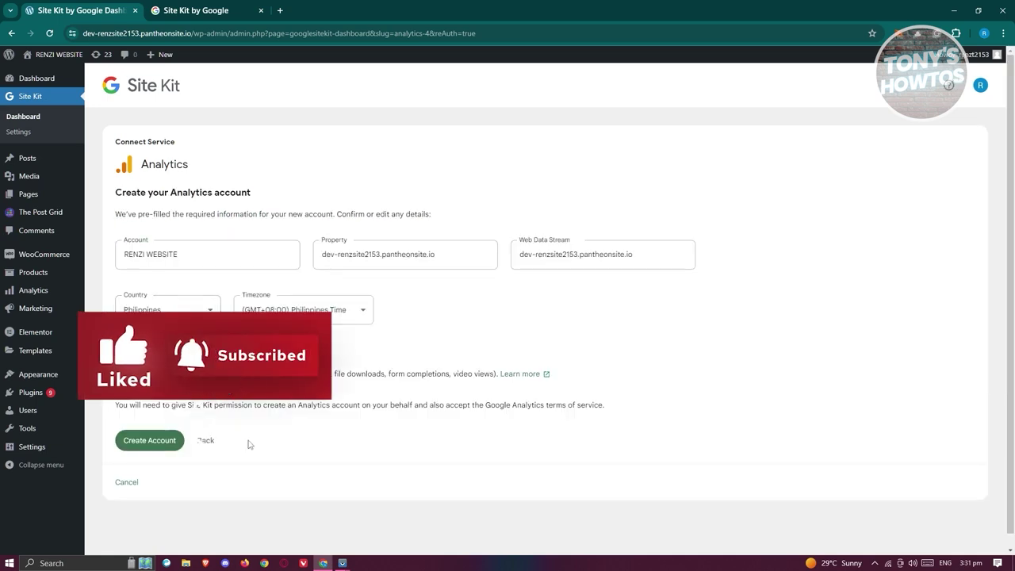
triple_click(210, 253)
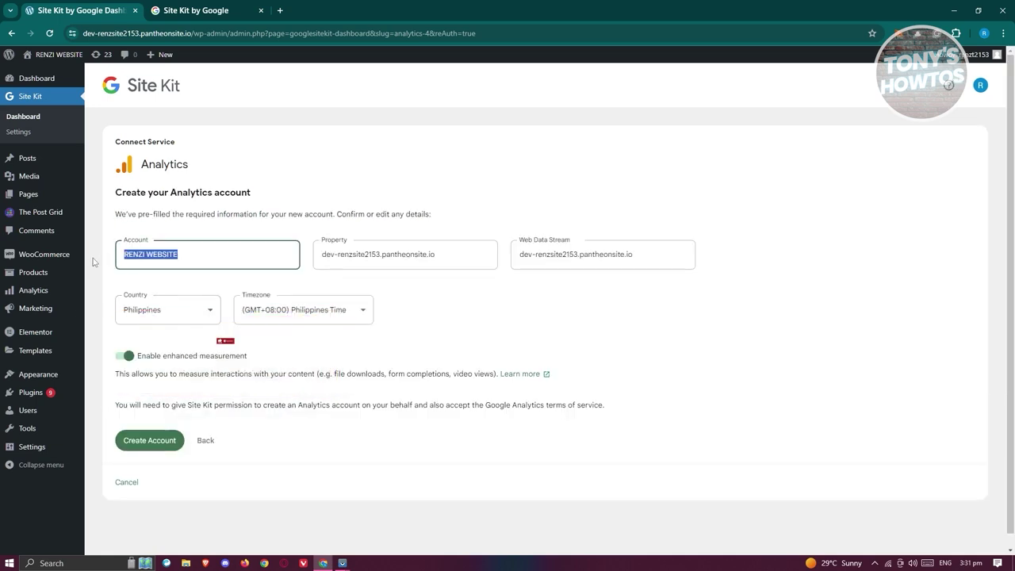
click(201, 255)
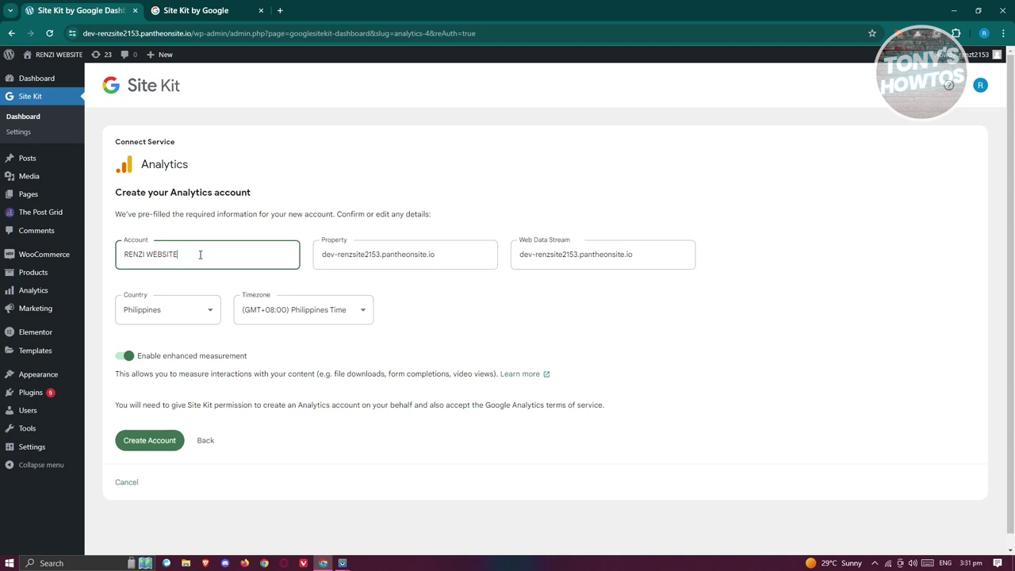
drag(121, 261, 181, 261)
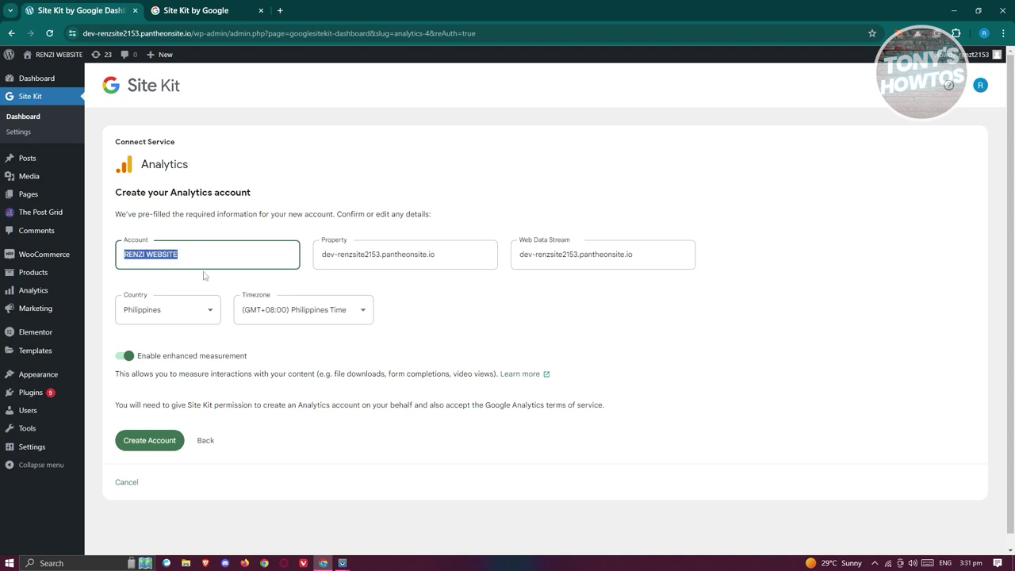
drag(462, 258, 317, 262)
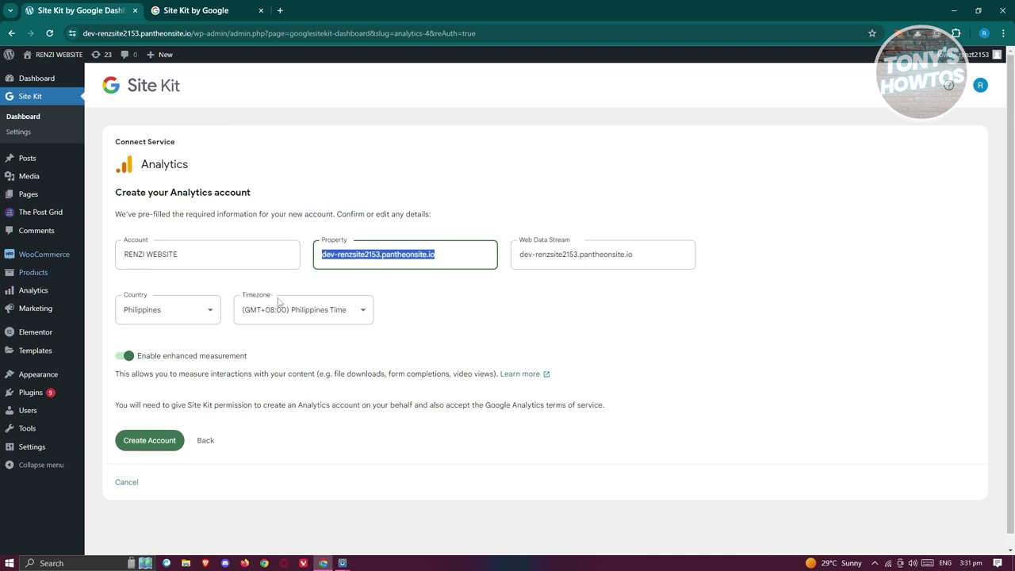
click(454, 333)
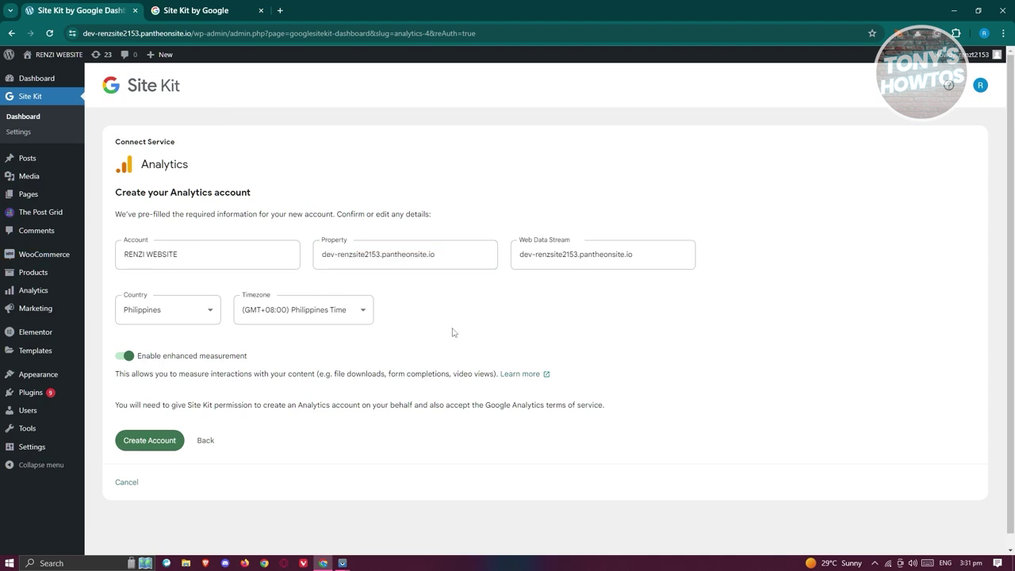
click(140, 442)
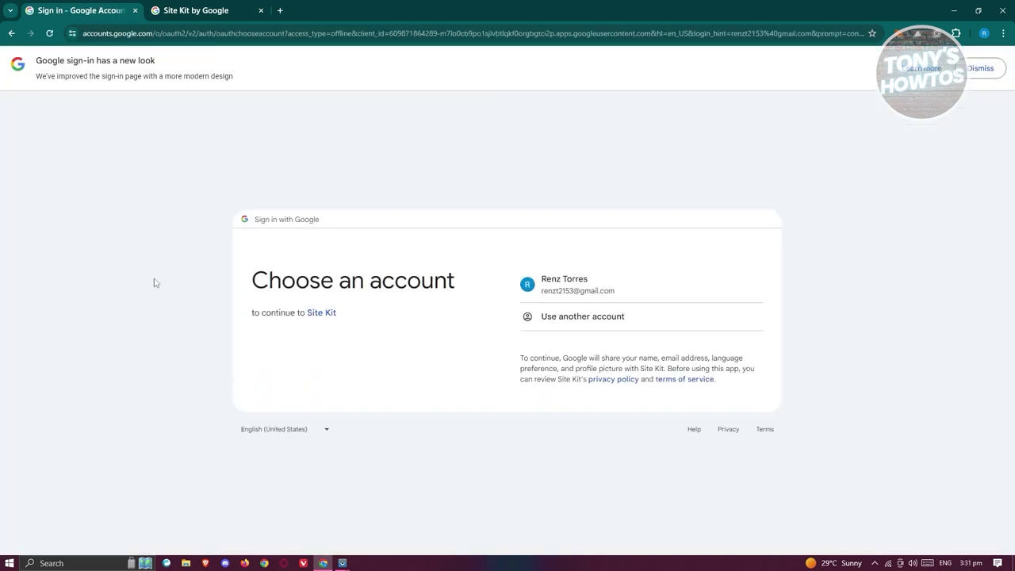
- Sign in with the Google account and grant Site Kit the extra Analytics edit access
click(622, 291)
click(624, 384)
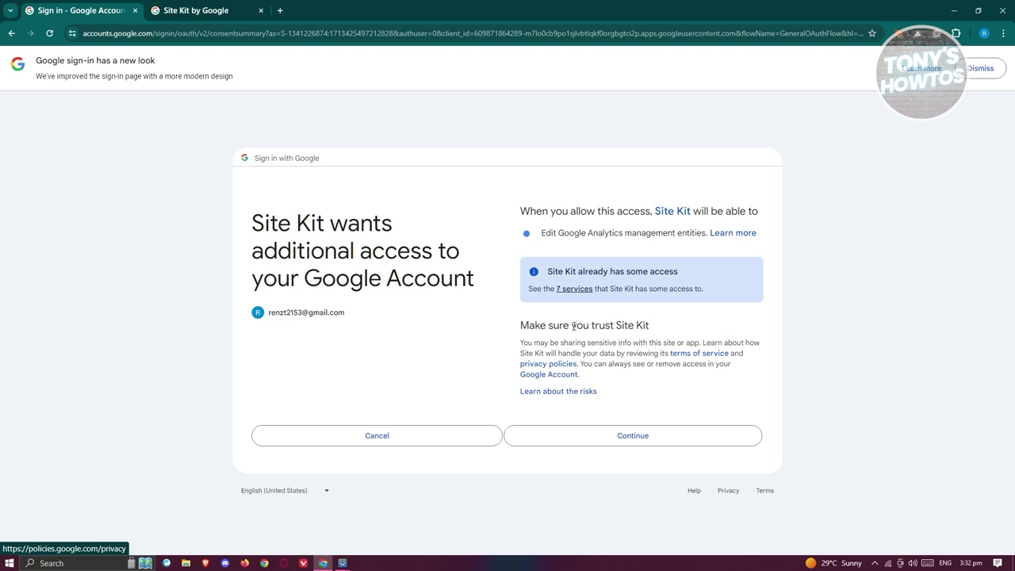
click(632, 436)
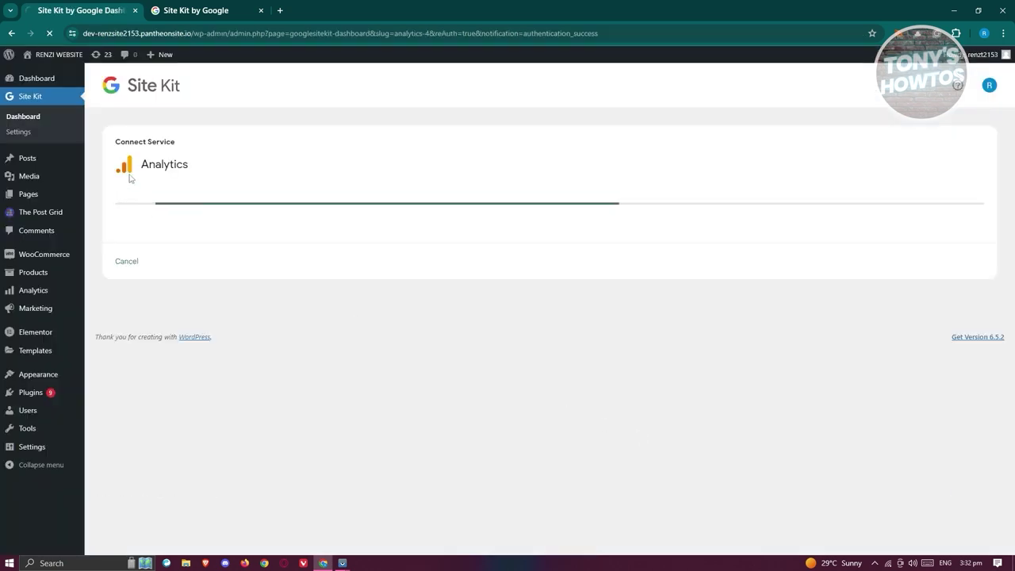
mouse_move(44, 253)
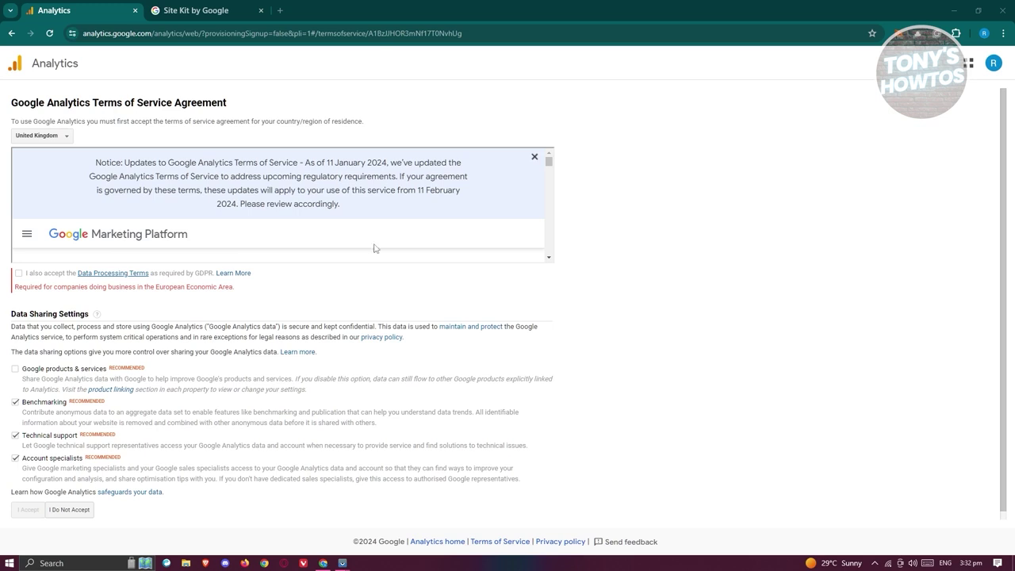
- Dismiss the terms notice, tick the GDPR Data Processing Terms, and accept the Analytics terms
scroll(370, 253, down, 2)
scroll(370, 252, down, 3)
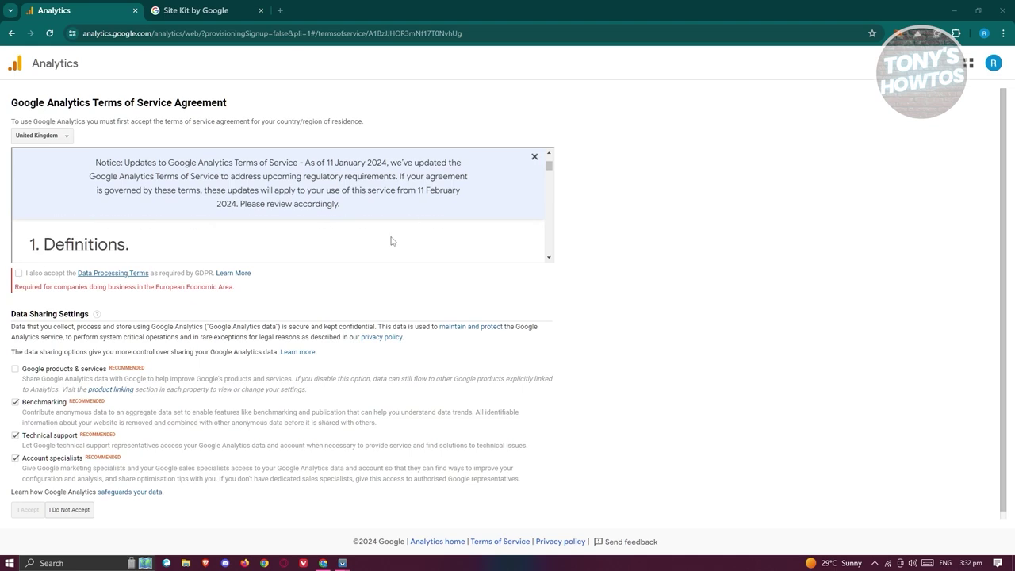
click(536, 160)
scroll(497, 194, down, 5)
scroll(498, 194, down, 2)
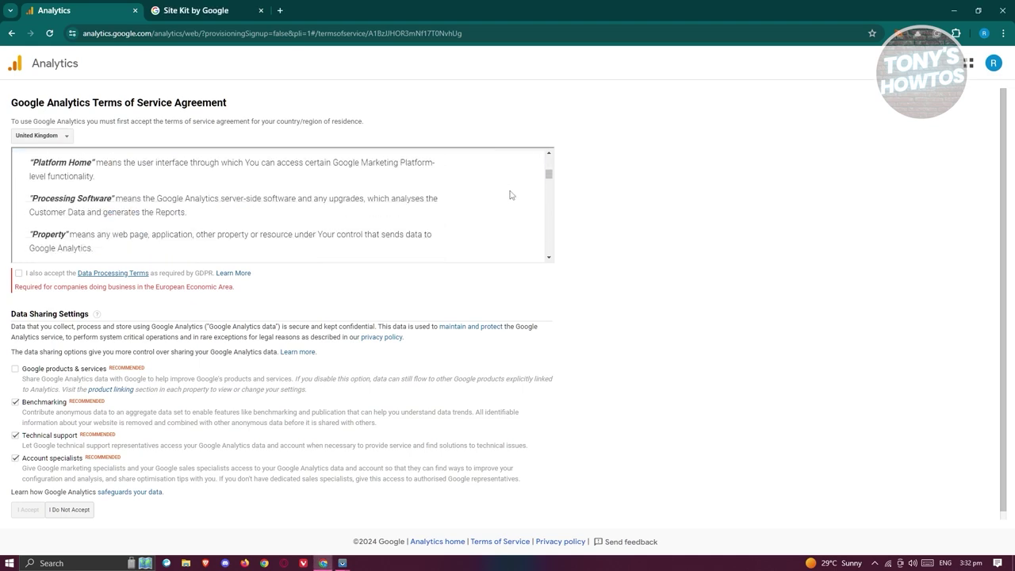
scroll(447, 244, down, 5)
drag(549, 204, 553, 261)
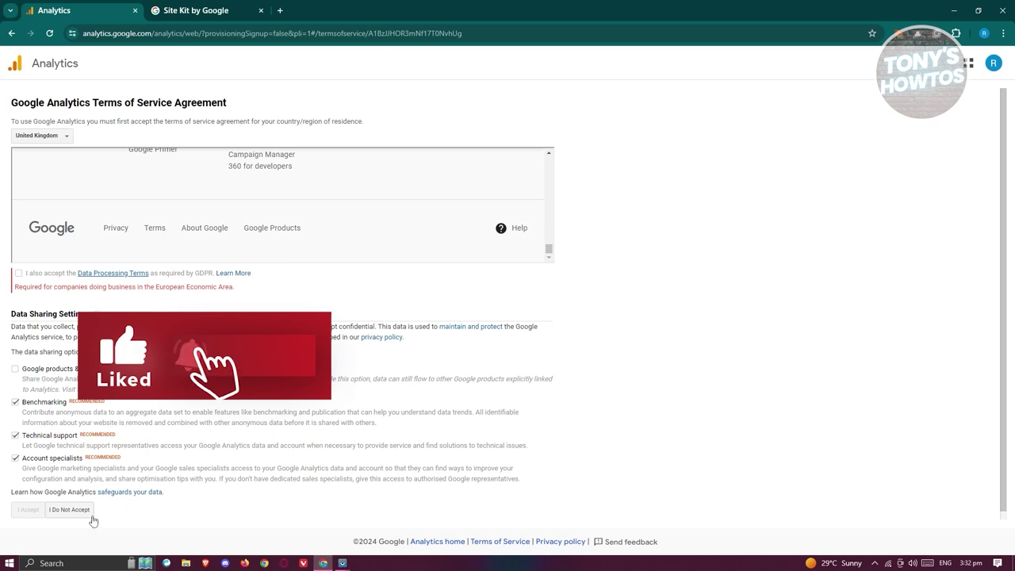
scroll(19, 274, down, 1)
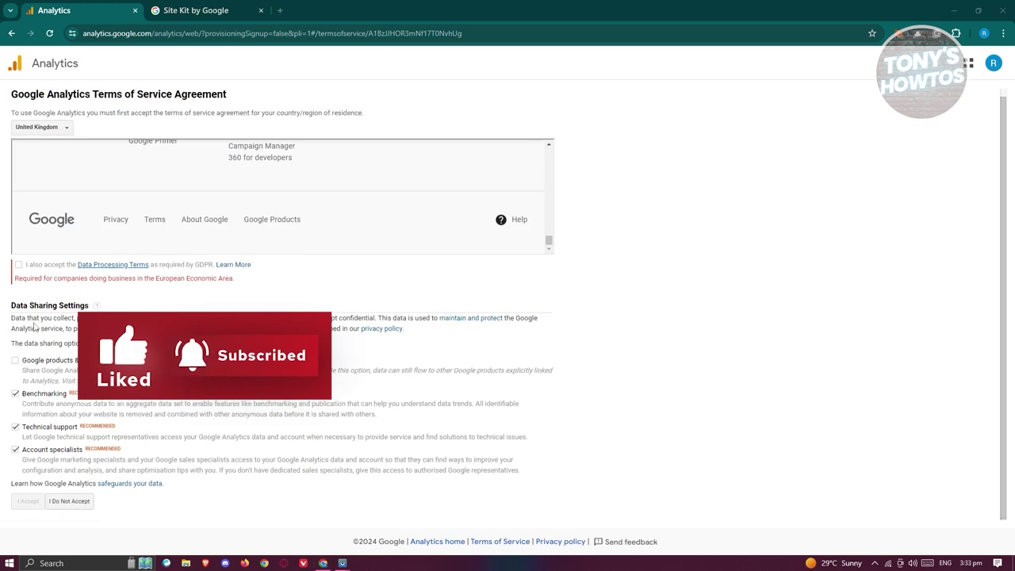
click(18, 265)
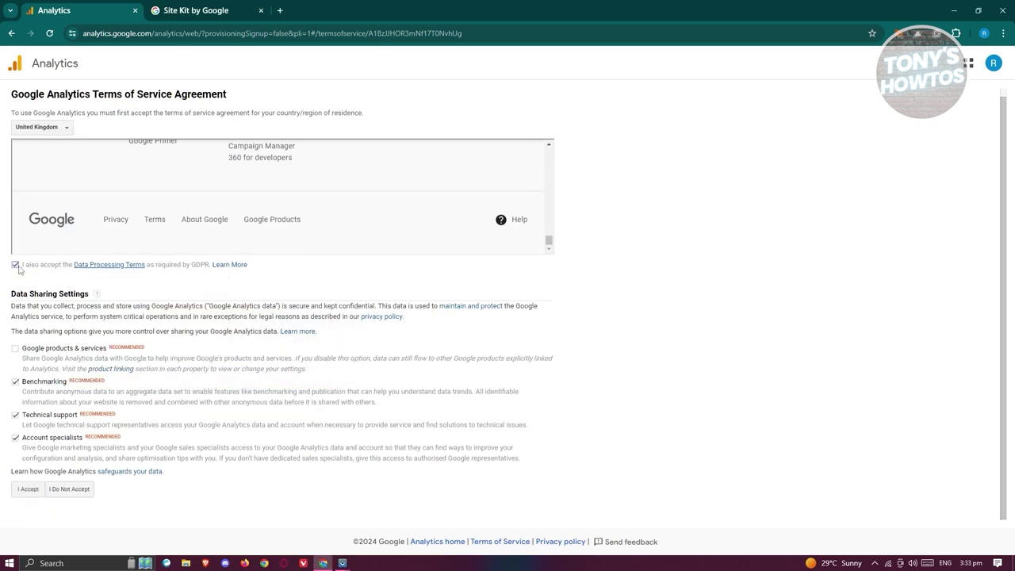
click(28, 489)
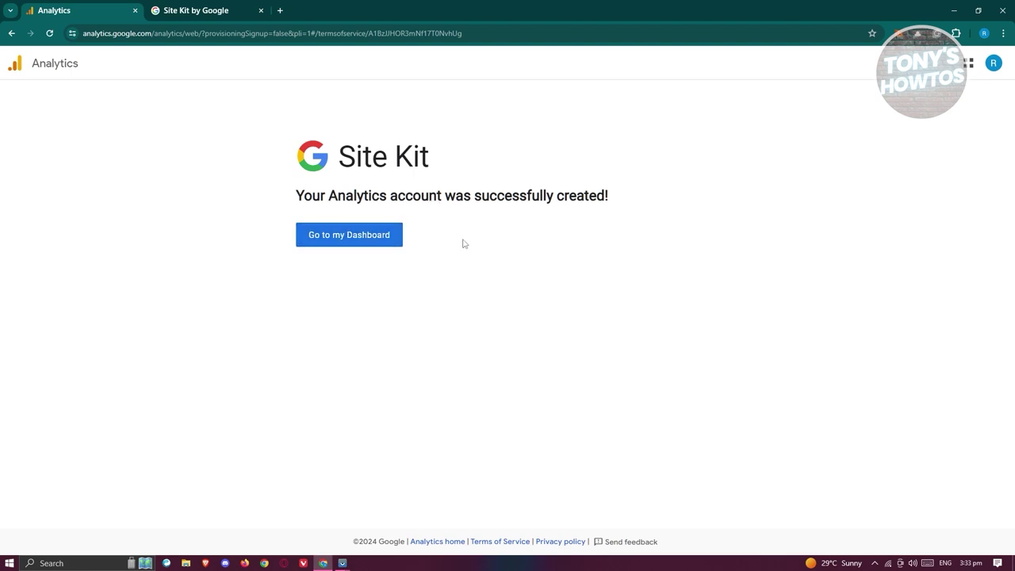
- Go to the Site Kit dashboard and scroll through its reports
click(357, 241)
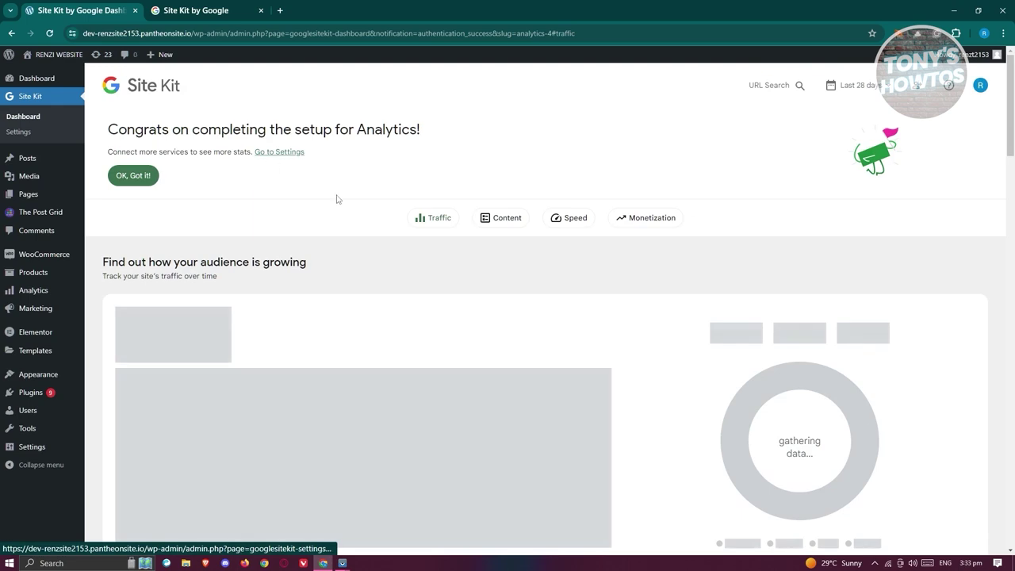
scroll(439, 293, down, 2)
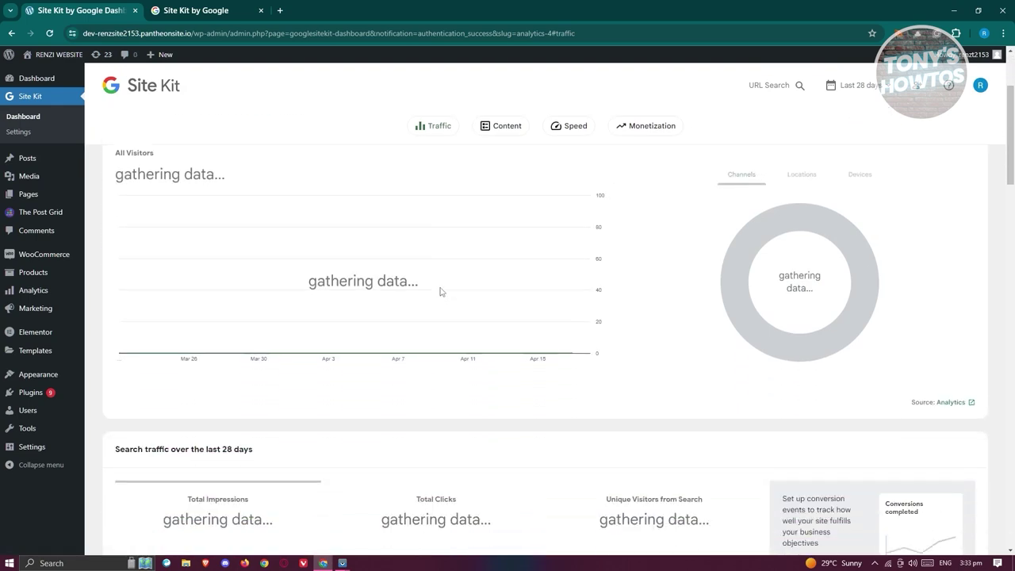
scroll(440, 292, down, 6)
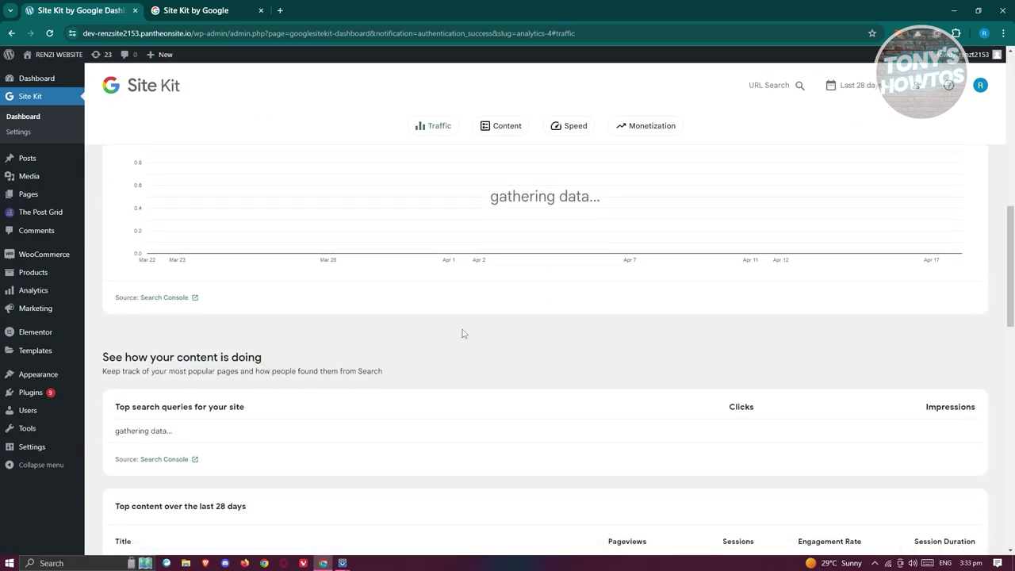
scroll(463, 332, down, 2)
scroll(462, 333, up, 10)
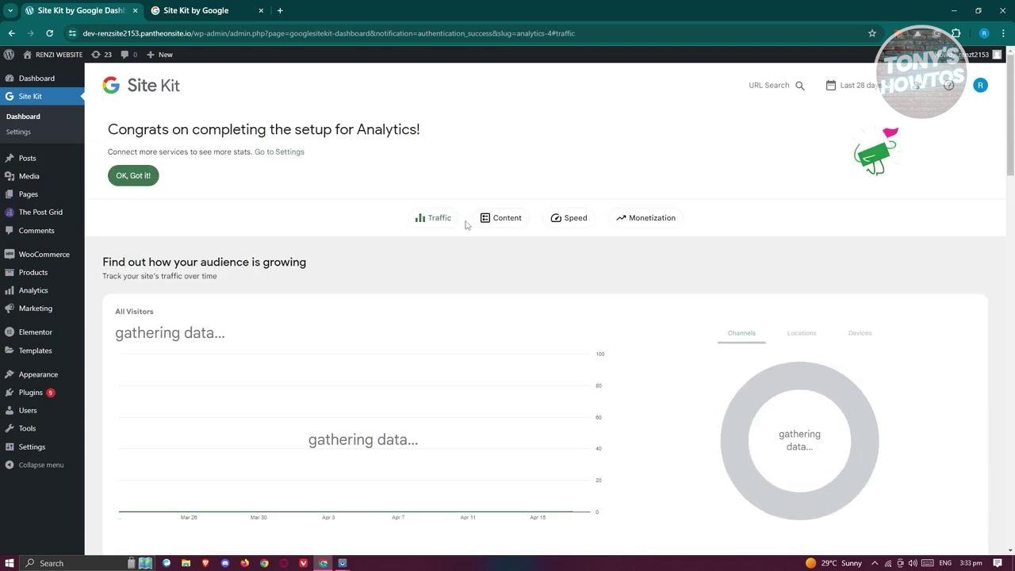
scroll(301, 246, down, 1)
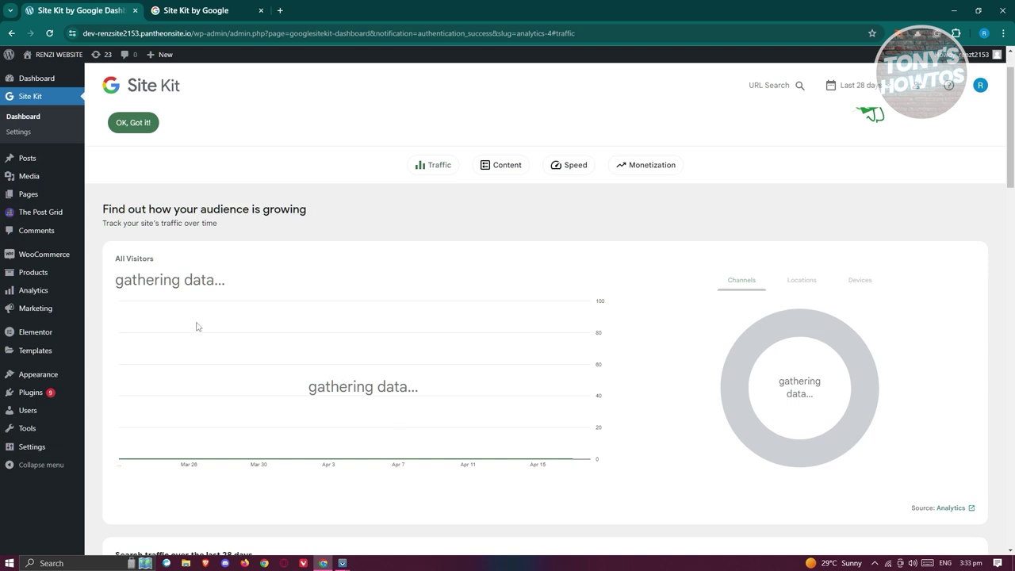
scroll(279, 381, down, 5)
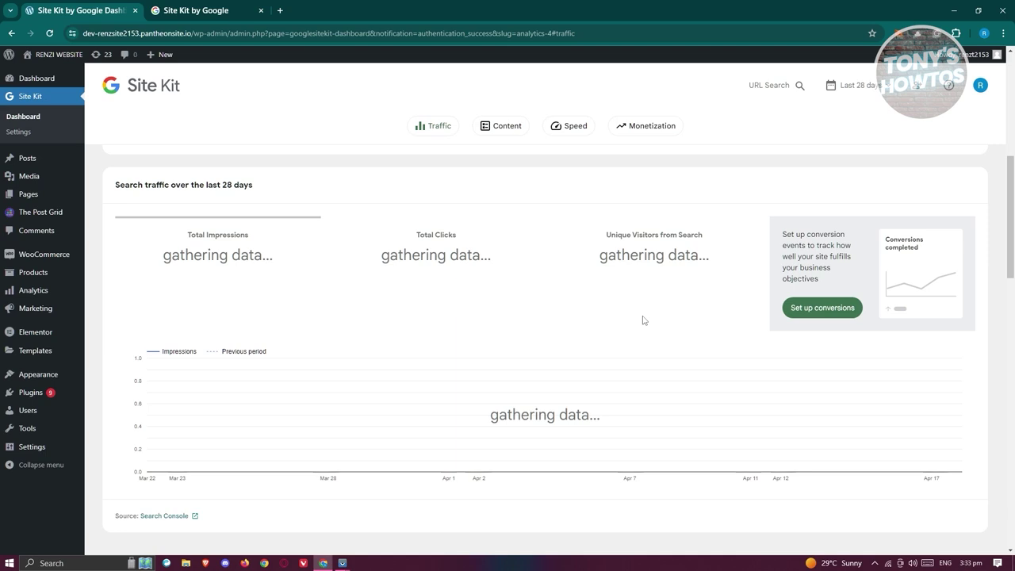
- Jump to the Site Kit Content section, then to the page Speed results
scroll(648, 345, down, 5)
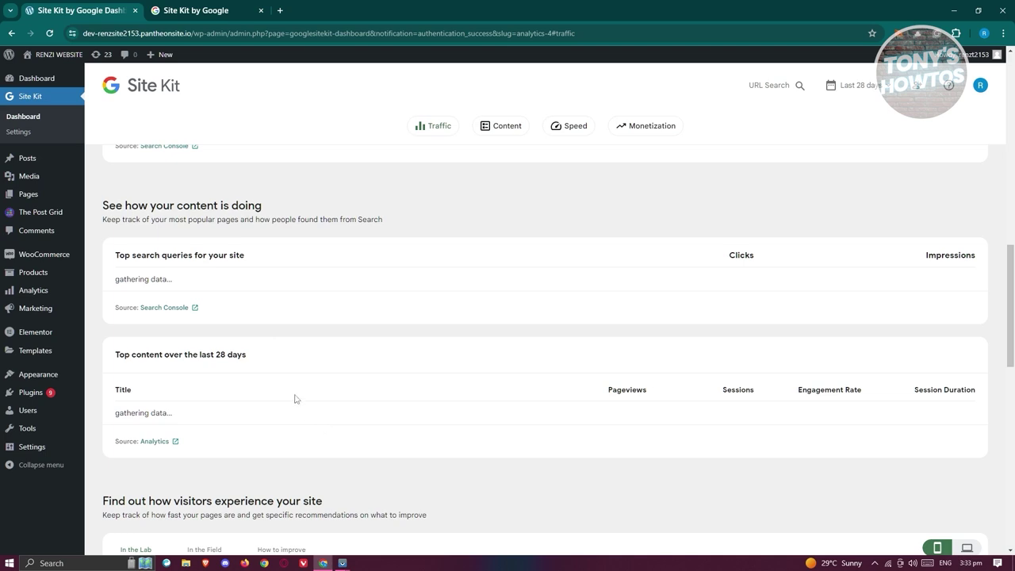
scroll(299, 392, down, 5)
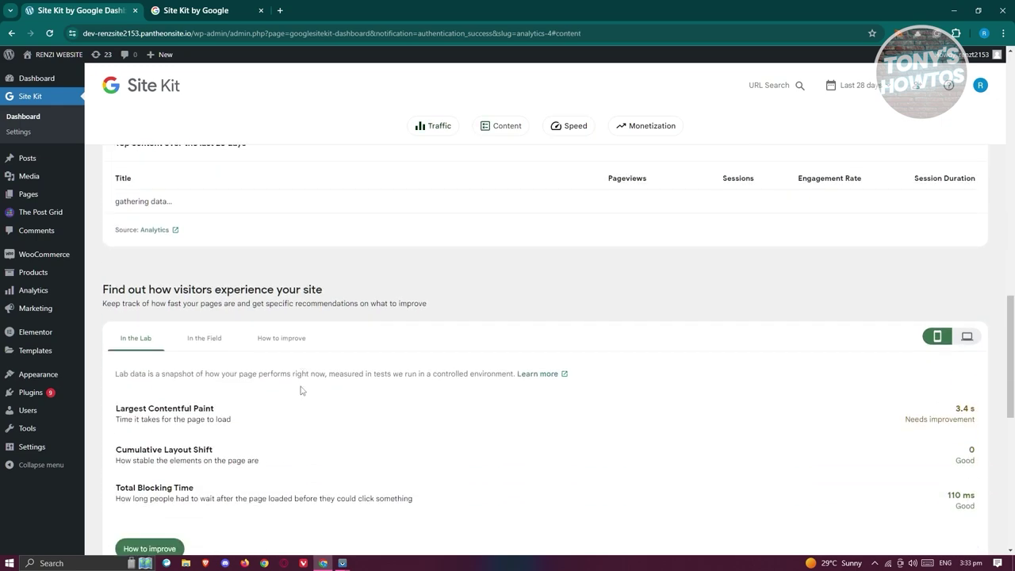
scroll(302, 365, down, 2)
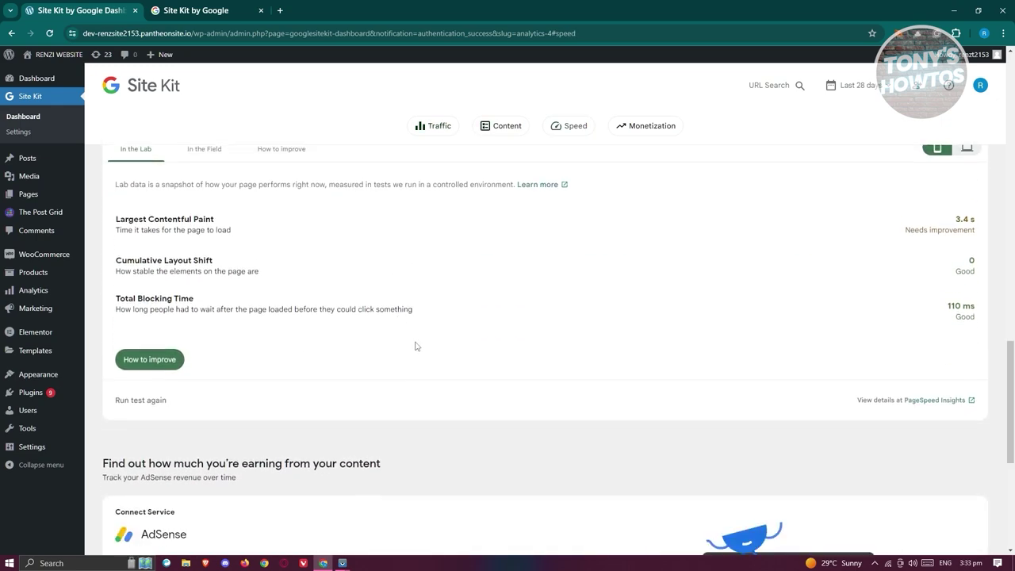
scroll(397, 254, down, 2)
click(507, 129)
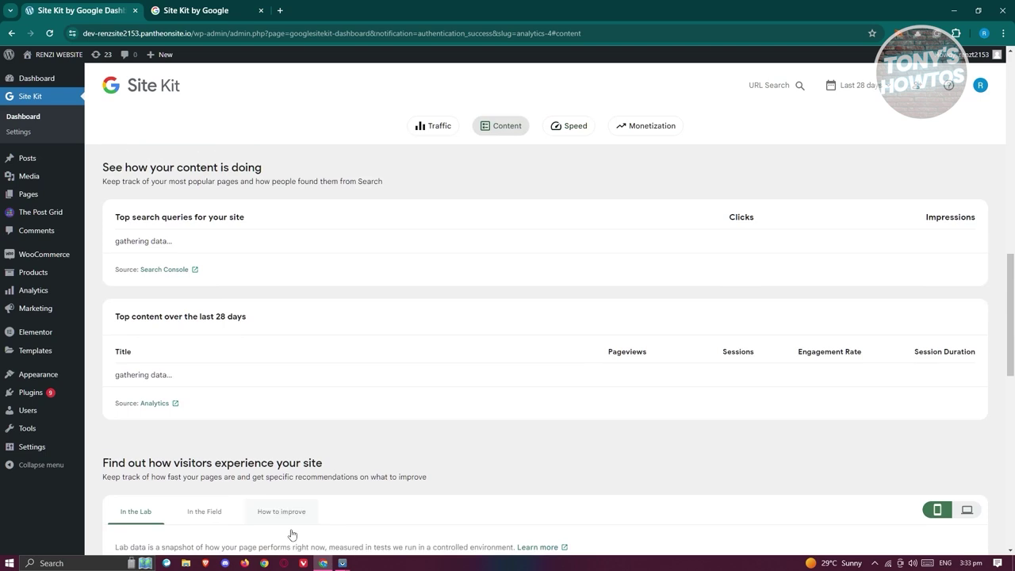
click(576, 125)
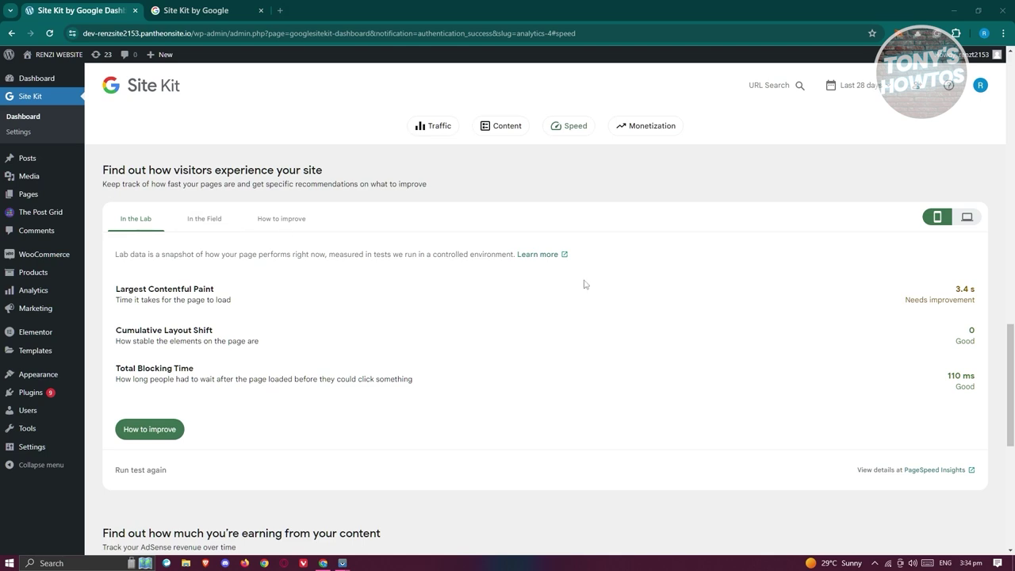
- Jump to the Site Kit Monetization section showing the AdSense connect card
scroll(628, 163, down, 3)
click(650, 129)
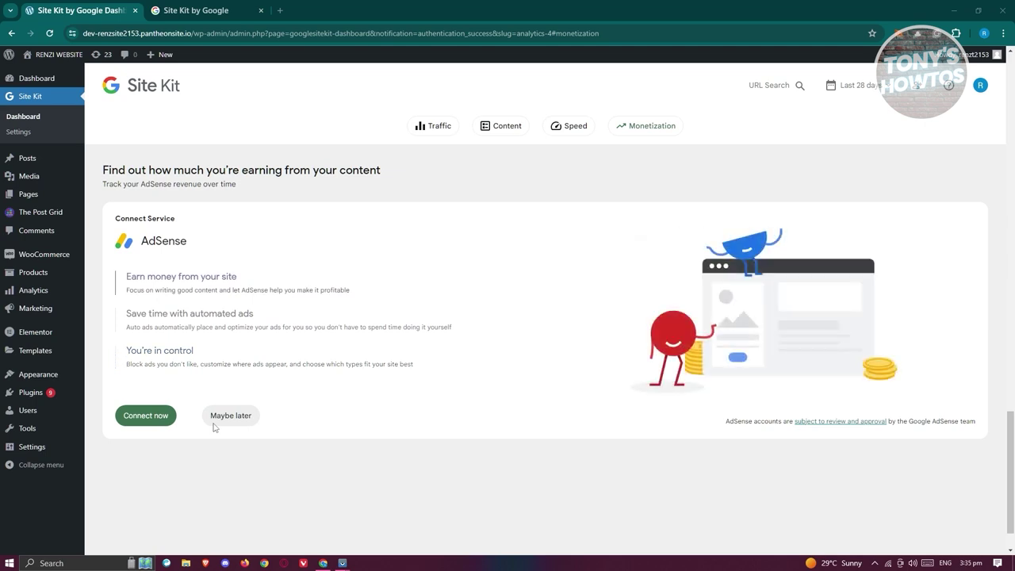
- Scroll back to the top of the Site Kit dashboard
scroll(663, 426, up, 20)
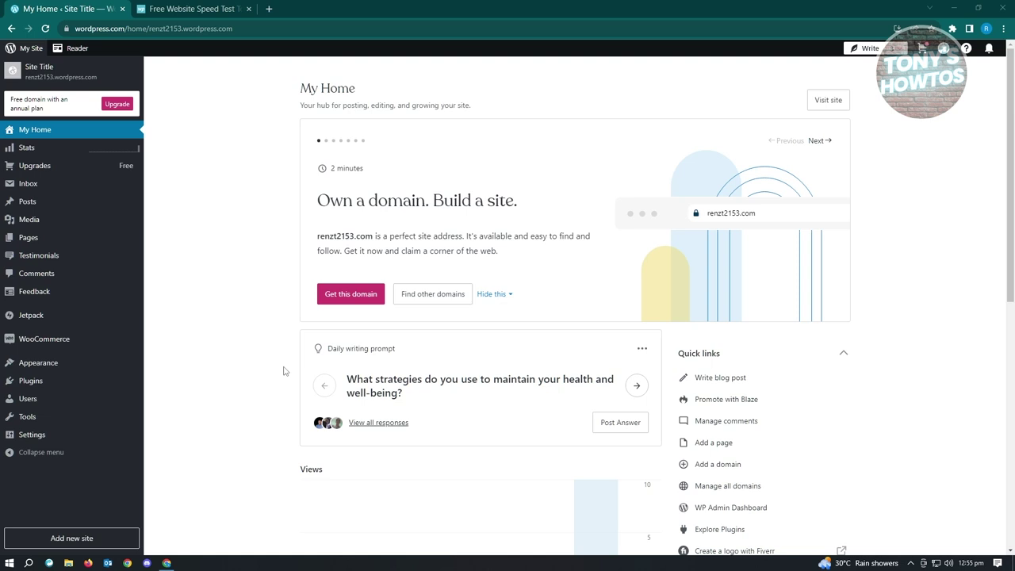
- Rerun the IsItWP speed test on the site's URL, then return to the My Home tab
click(191, 9)
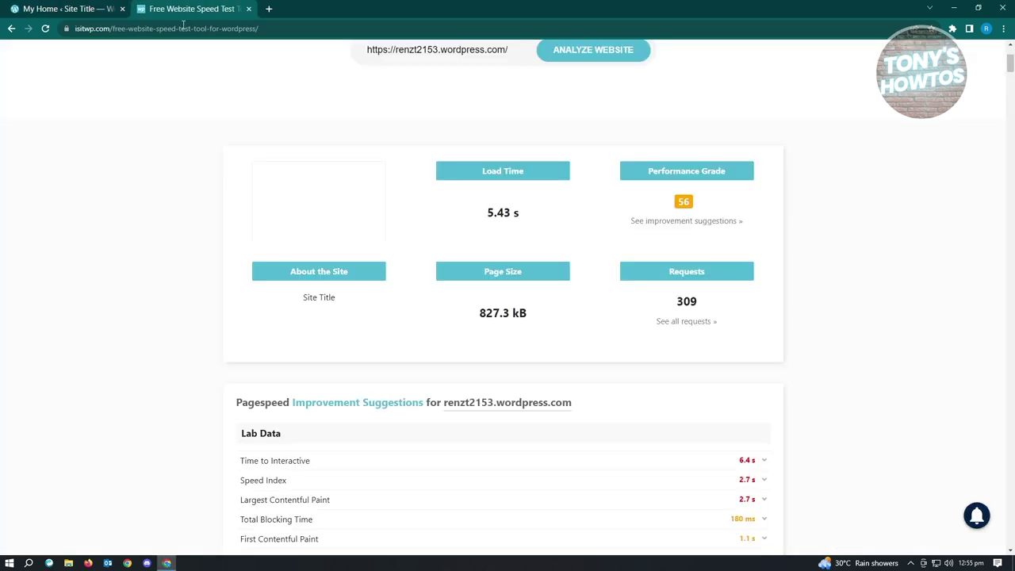
scroll(167, 240, up, 3)
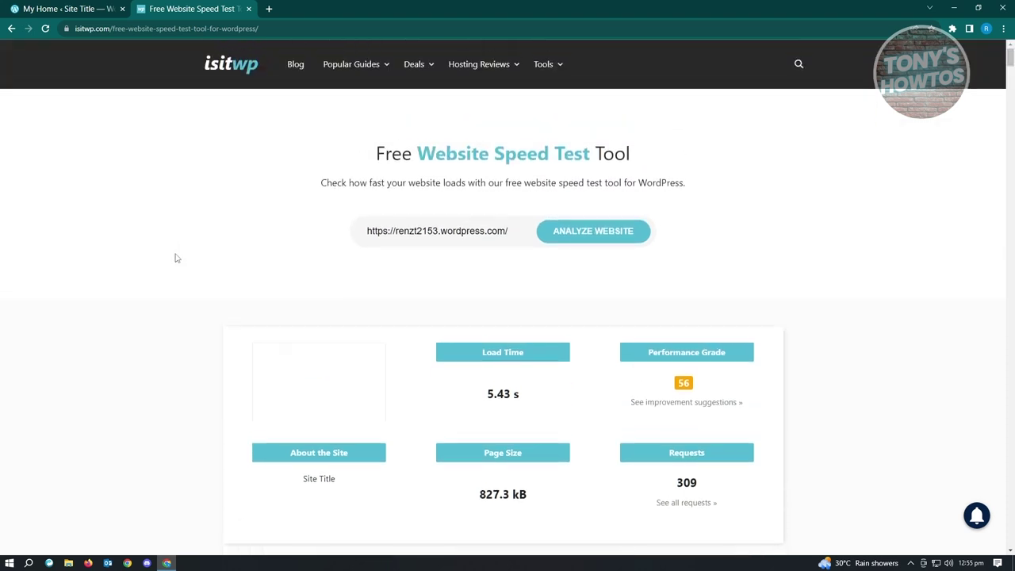
click(28, 28)
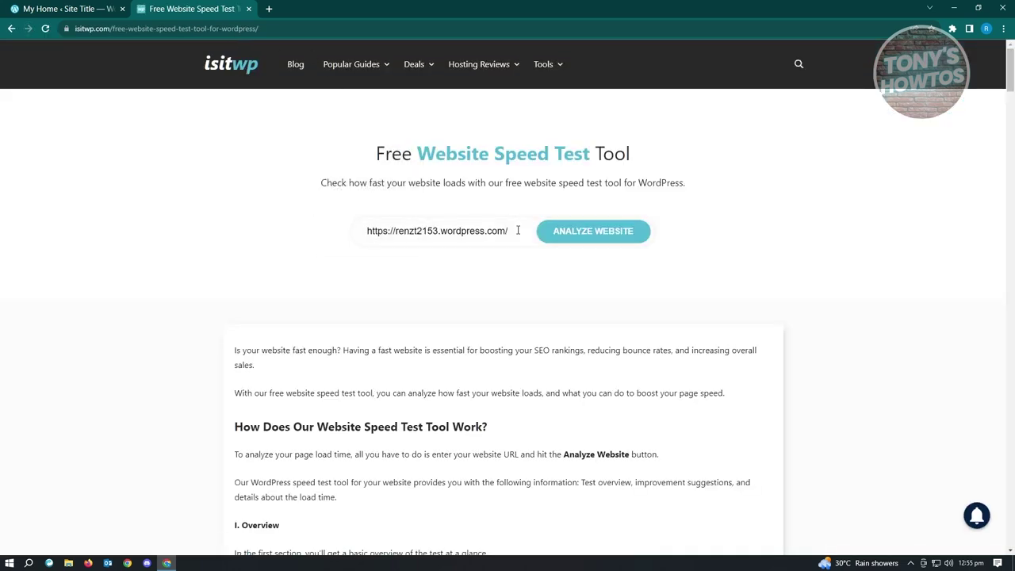
drag(518, 230, 317, 231)
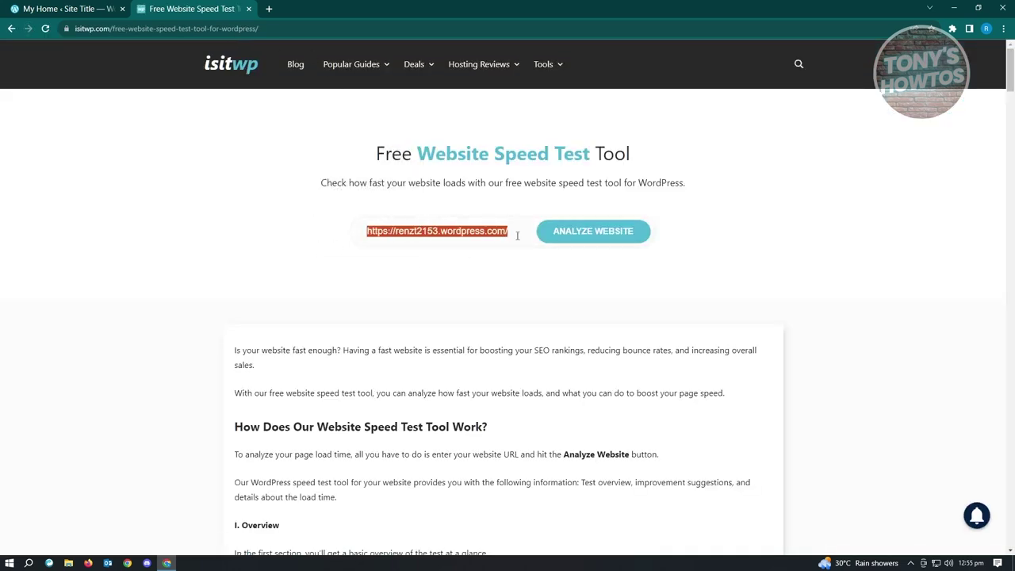
click(593, 231)
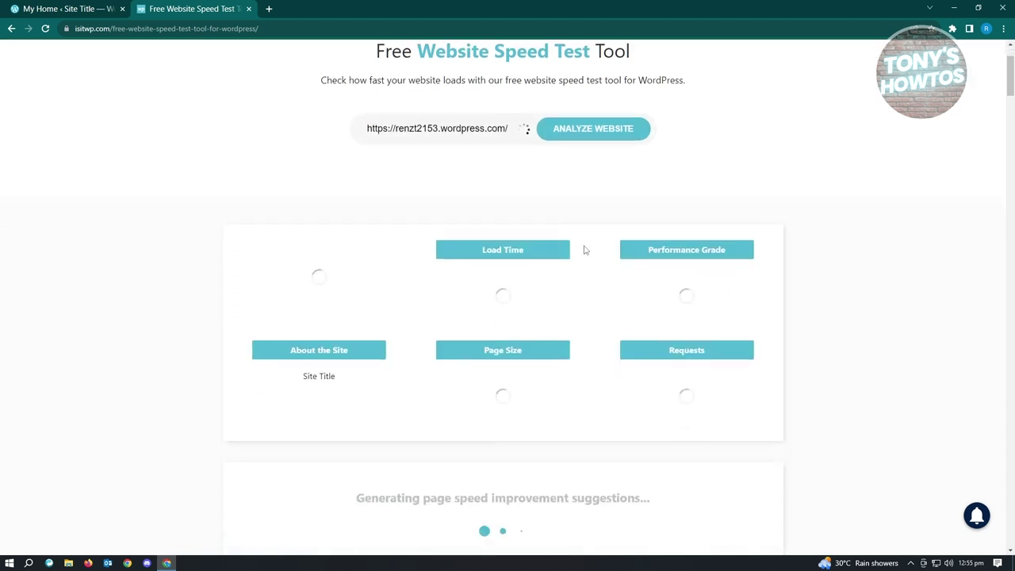
scroll(462, 170, down, 3)
scroll(274, 274, up, 2)
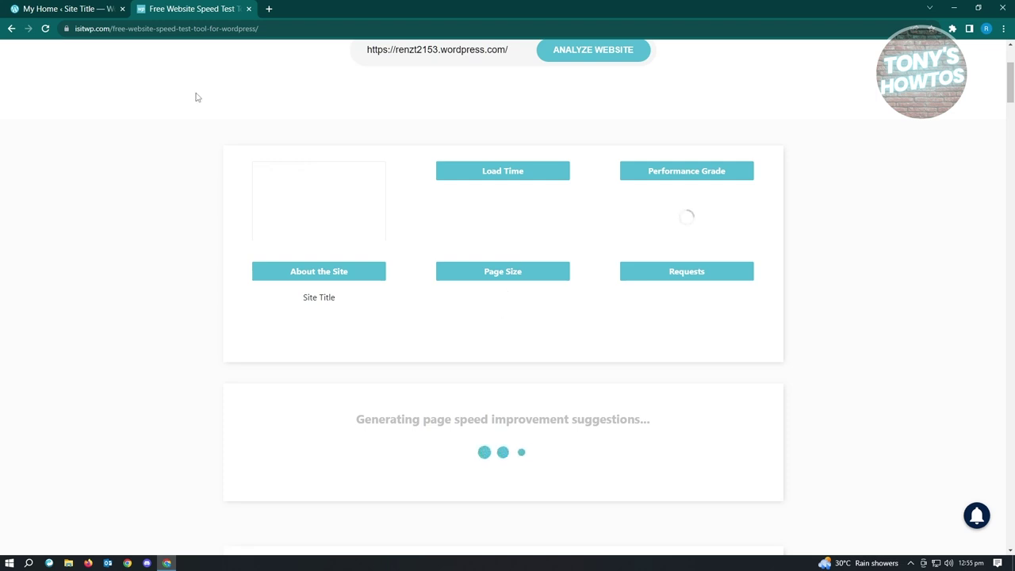
click(83, 13)
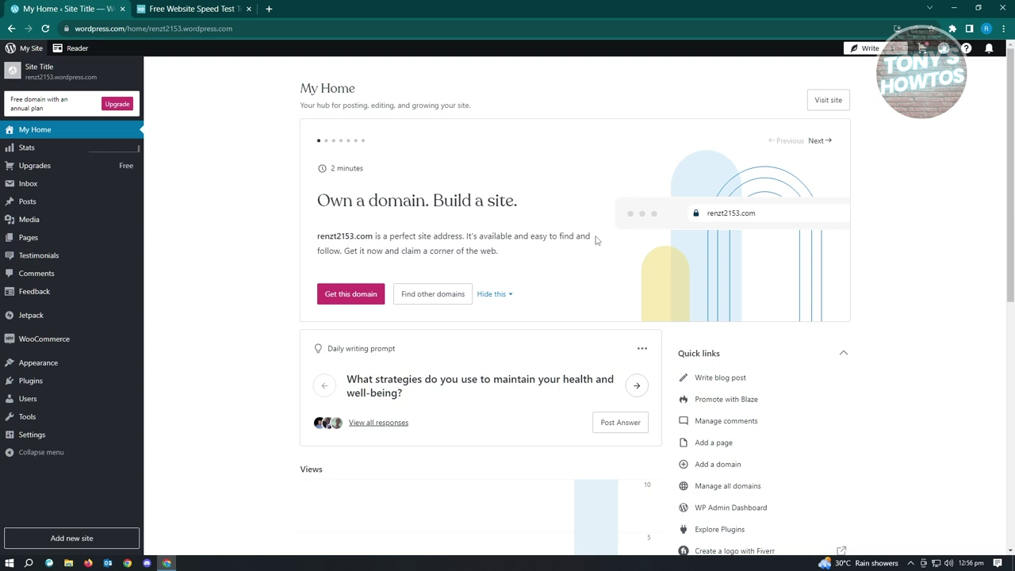
- Open the WordPress.com Plugins page for Site Title
click(32, 382)
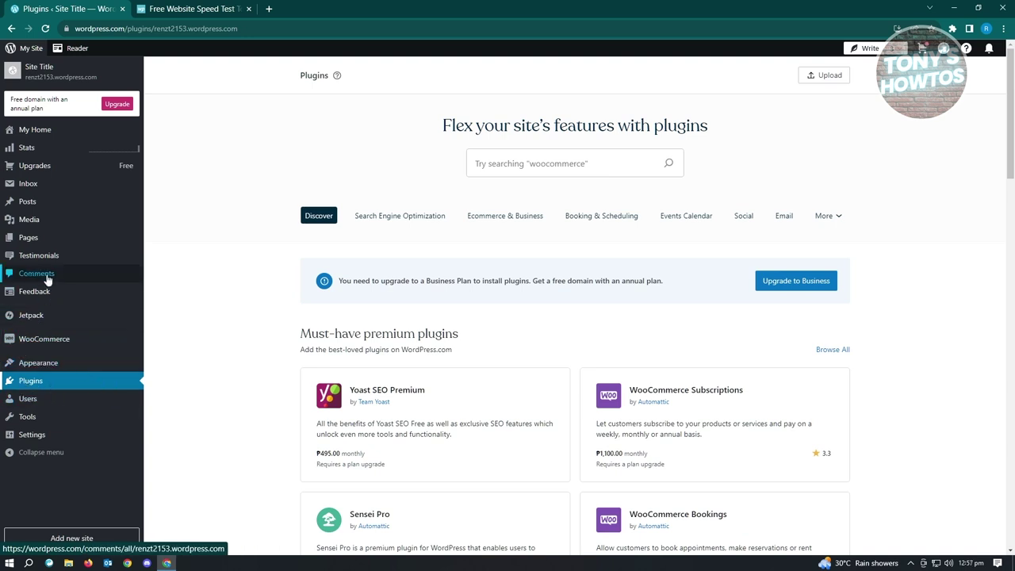
mouse_move(92, 298)
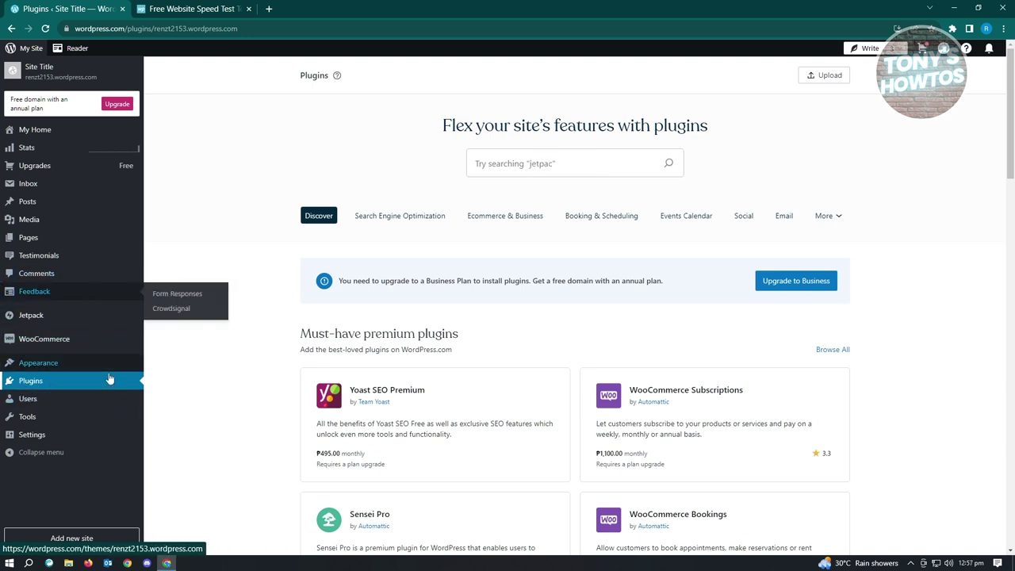
mouse_move(72, 312)
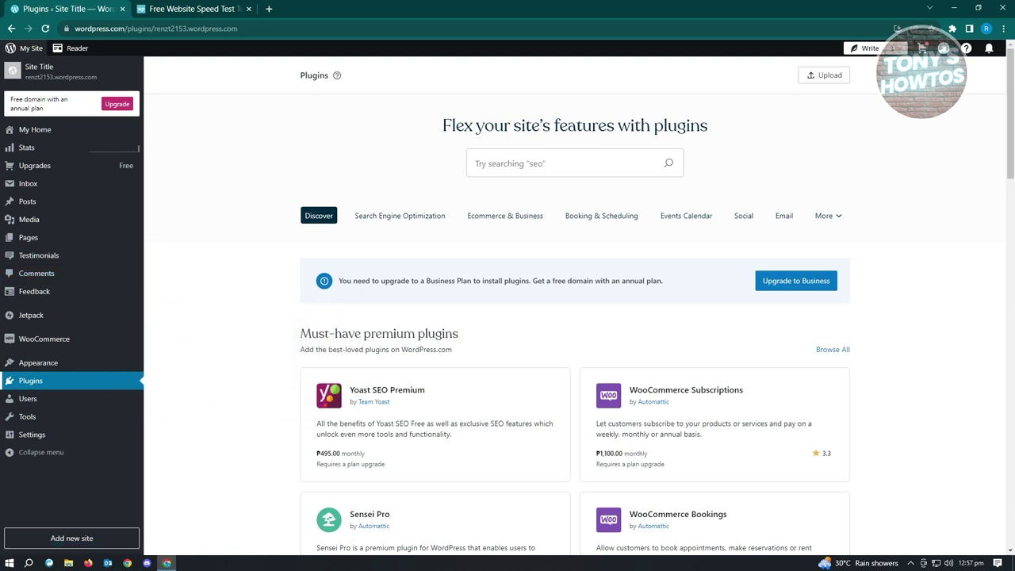
- Search the plugins for 'cache' and open the WP-Optimize plugin details
click(529, 166)
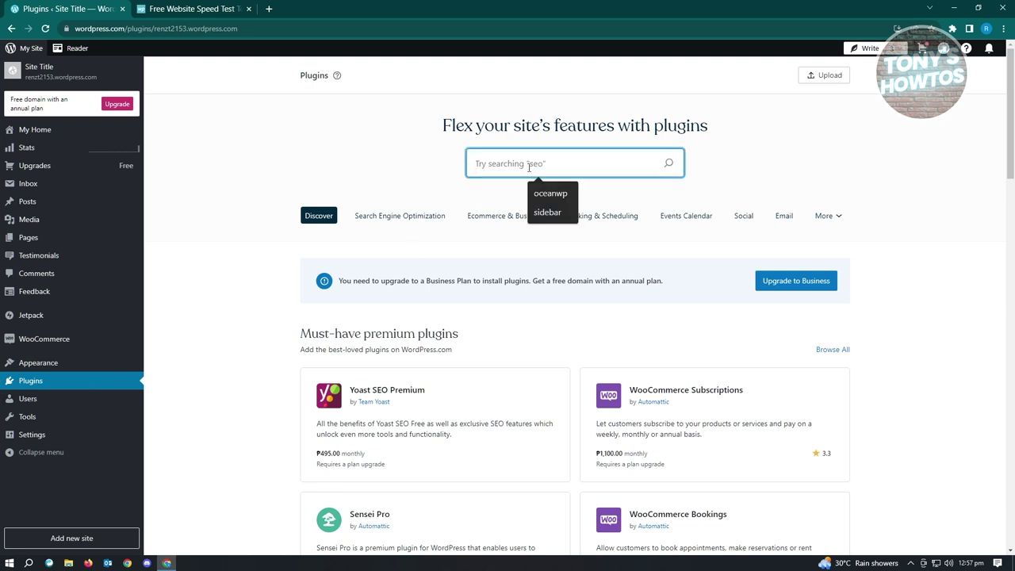
text(cache)
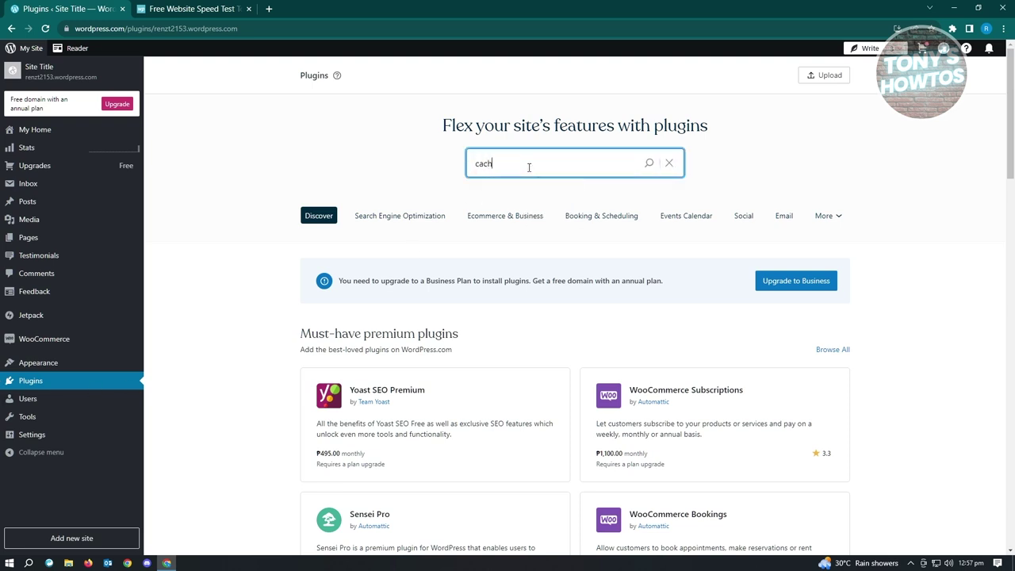
key(Return)
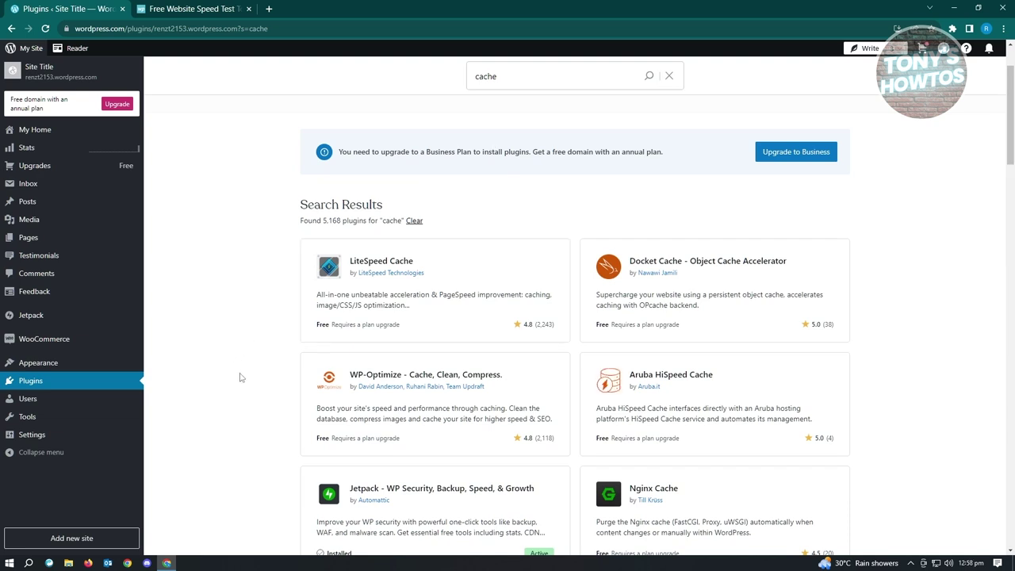
scroll(230, 380, down, 1)
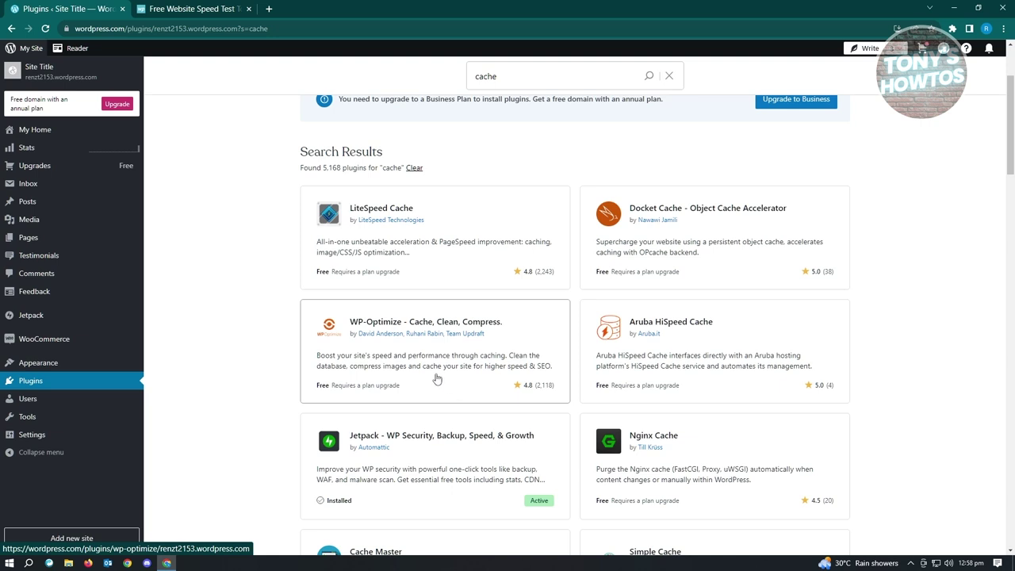
click(424, 337)
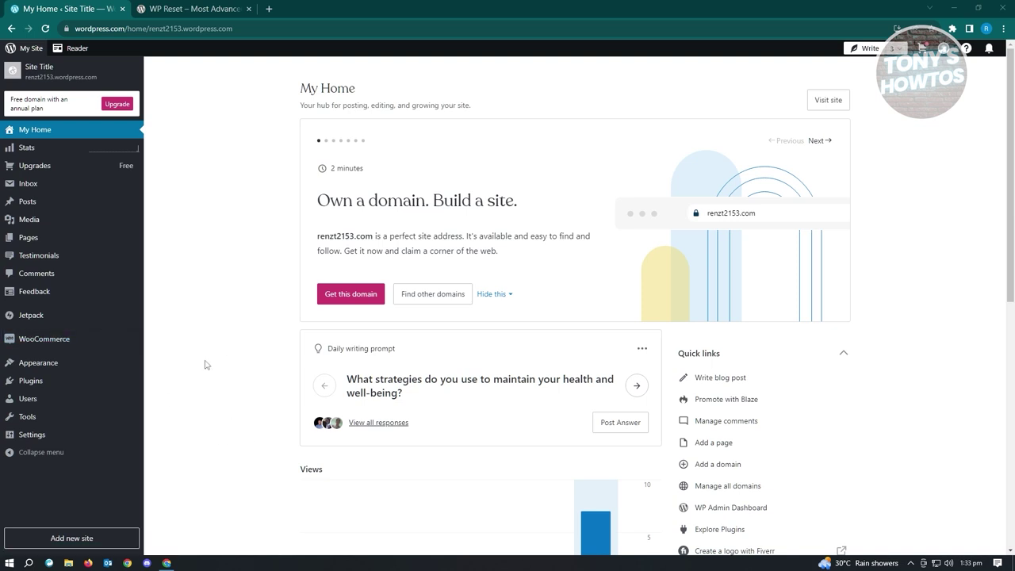
- Search the site's plugin directory for 'wp reset'
click(82, 384)
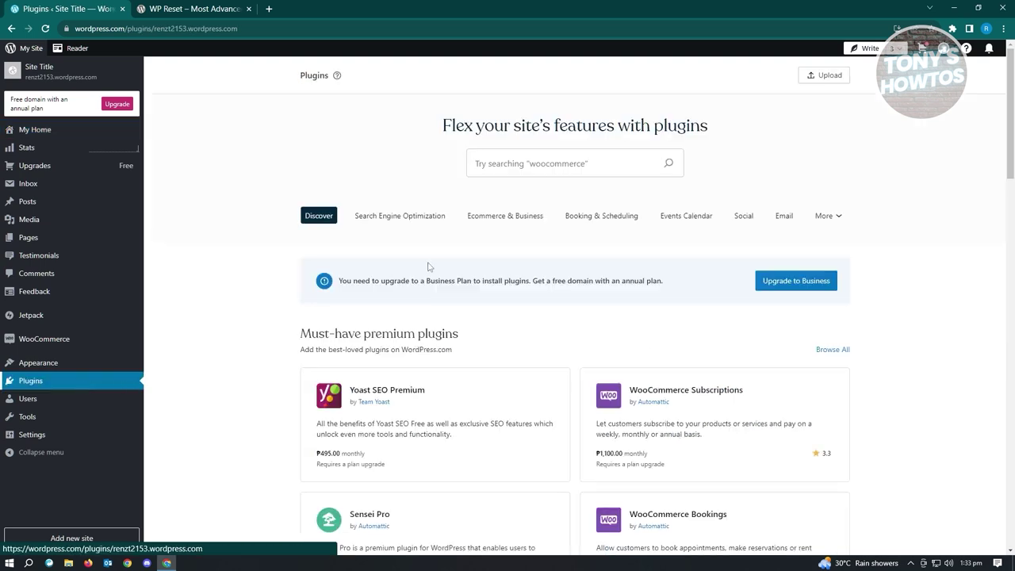
click(583, 162)
text(wp reset)
key(Return)
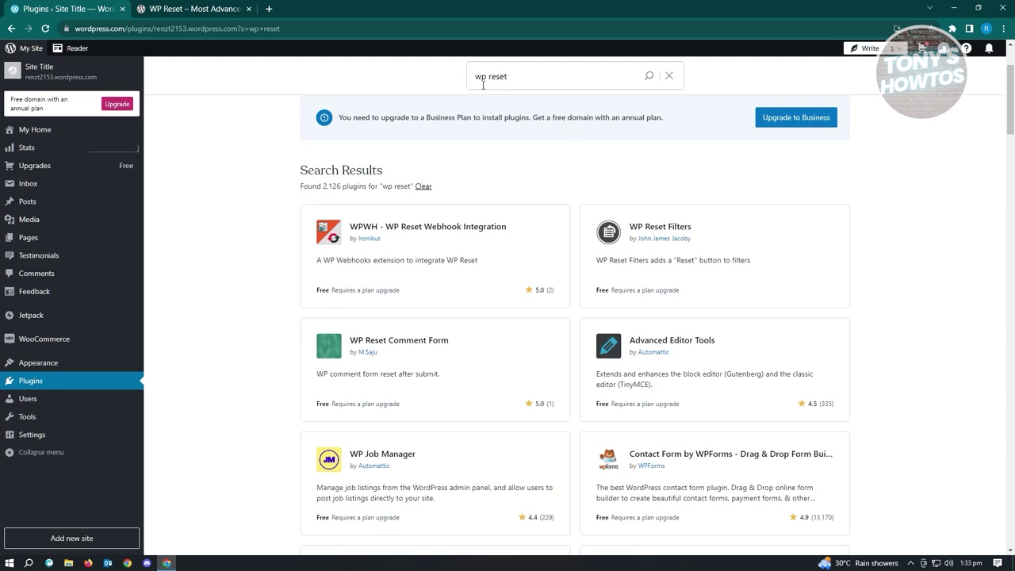
drag(474, 79, 537, 79)
click(245, 280)
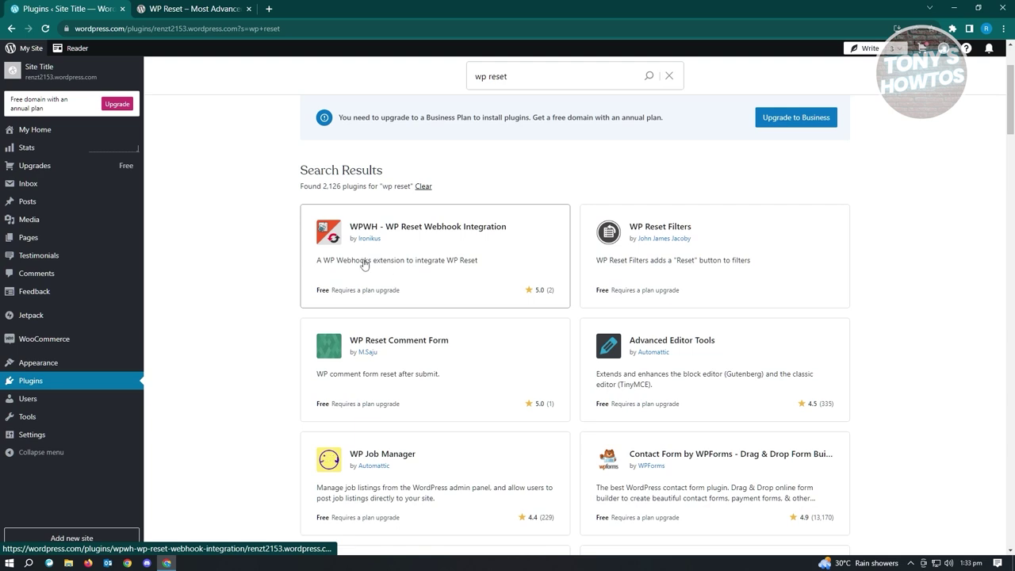
- Try the plugin Upload, which needs a Business plan, then go to the WP Reset tab
scroll(331, 256, up, 2)
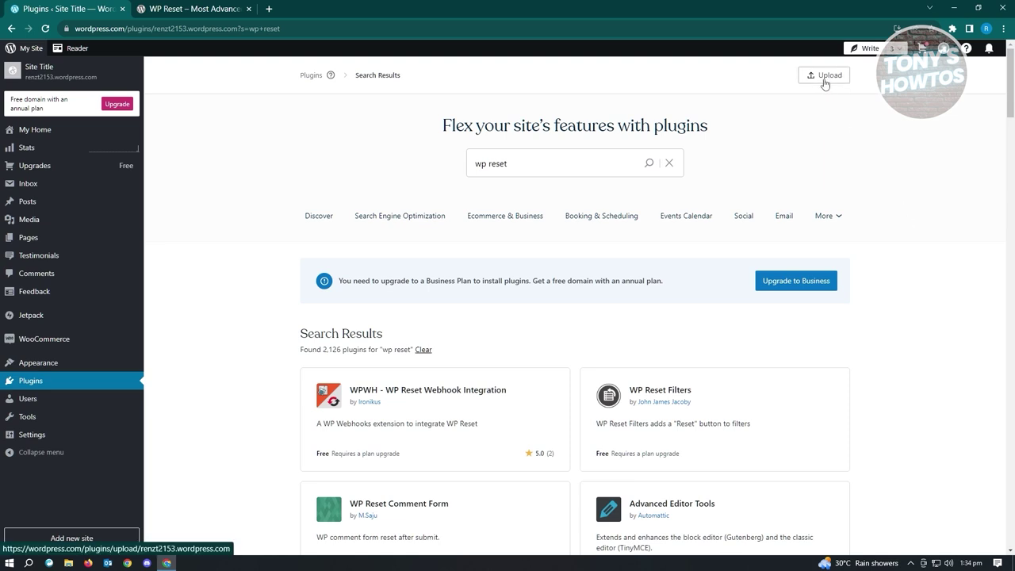
click(824, 79)
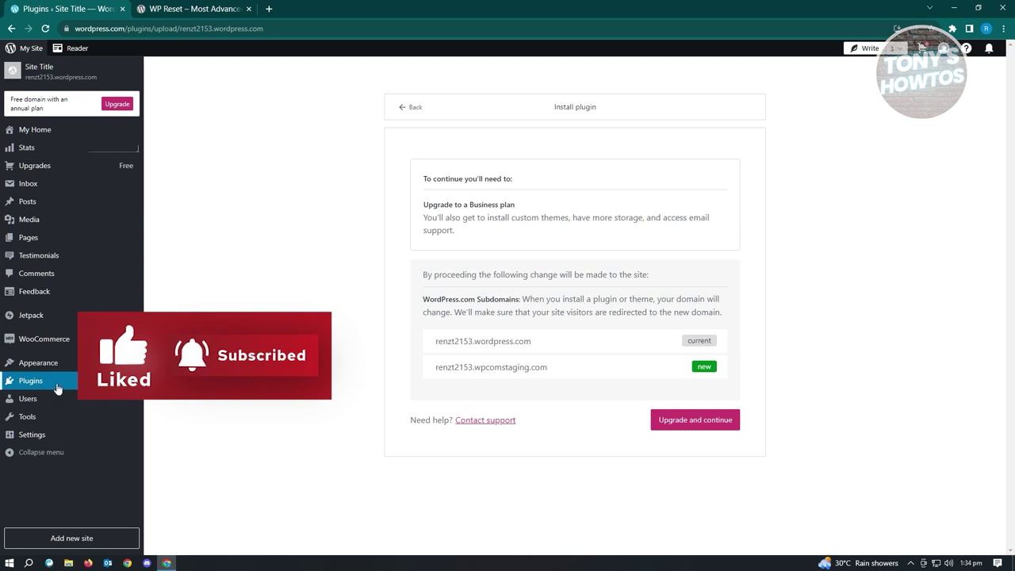
click(189, 7)
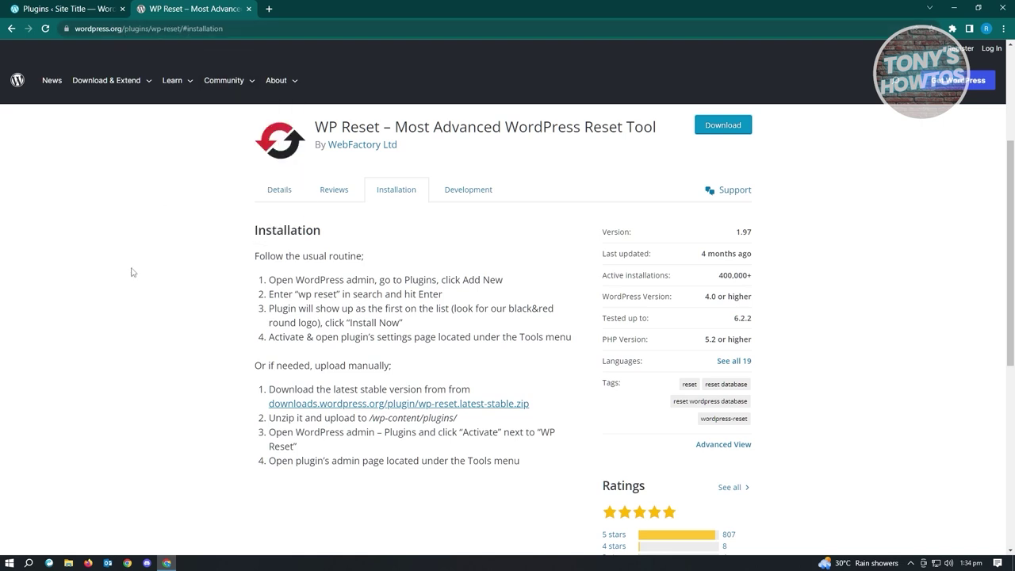
- Download the WP Reset plugin zip from its WordPress.org page
click(737, 129)
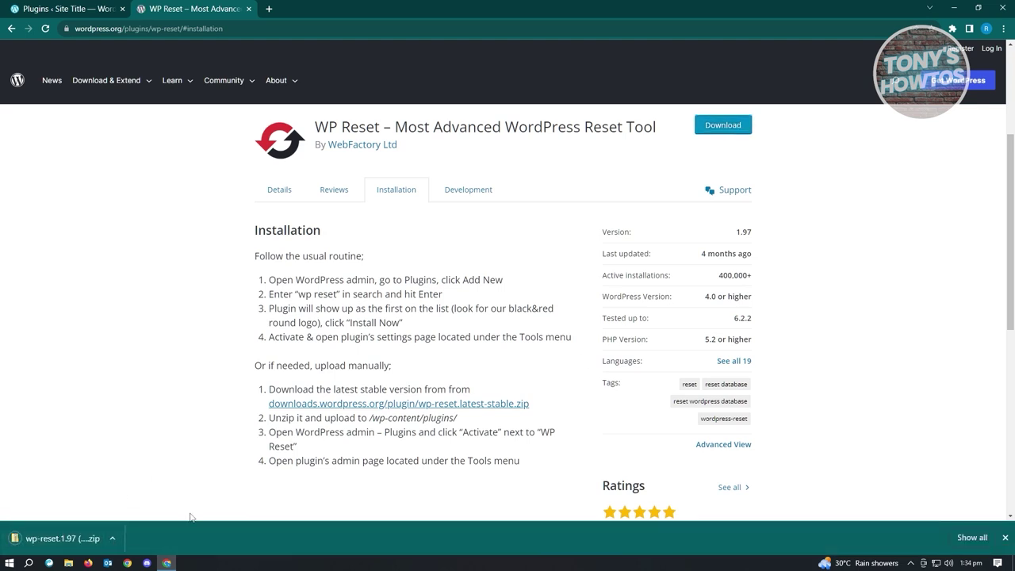
click(74, 9)
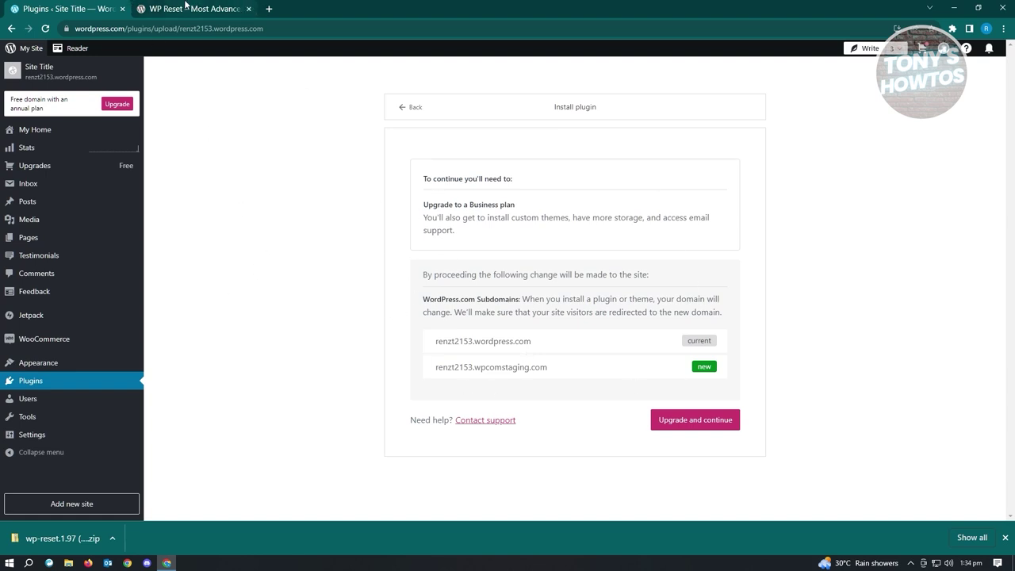
click(192, 6)
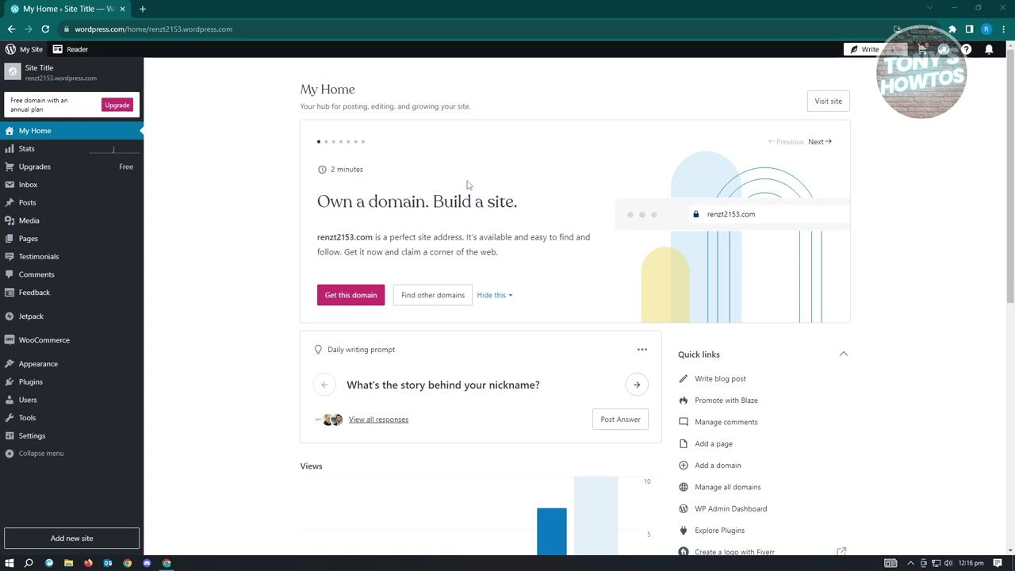
- On the WordPress.com My Home dashboard, look over the sidebar's Settings, Users and Tools entries
mouse_move(34, 442)
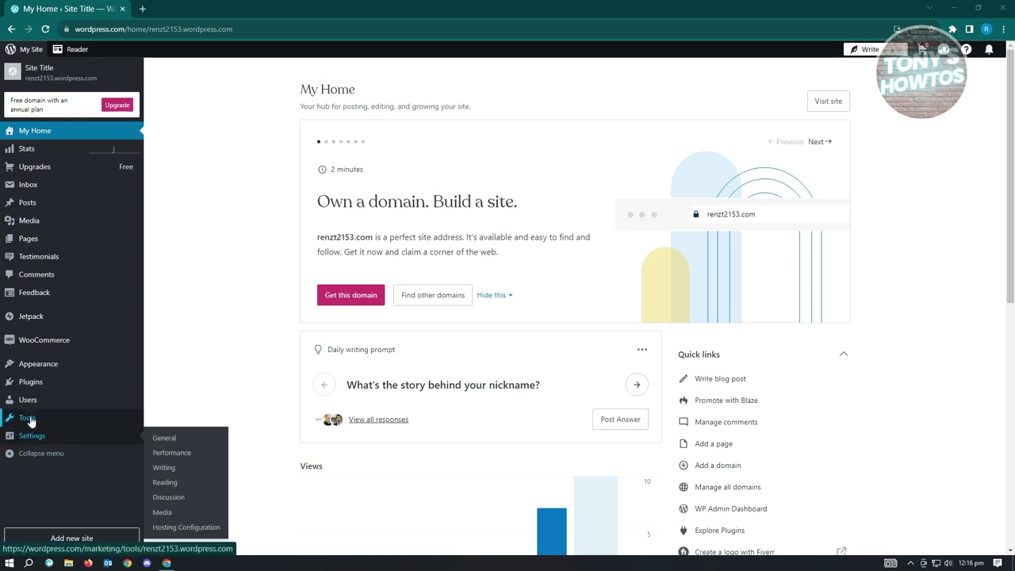
mouse_move(34, 403)
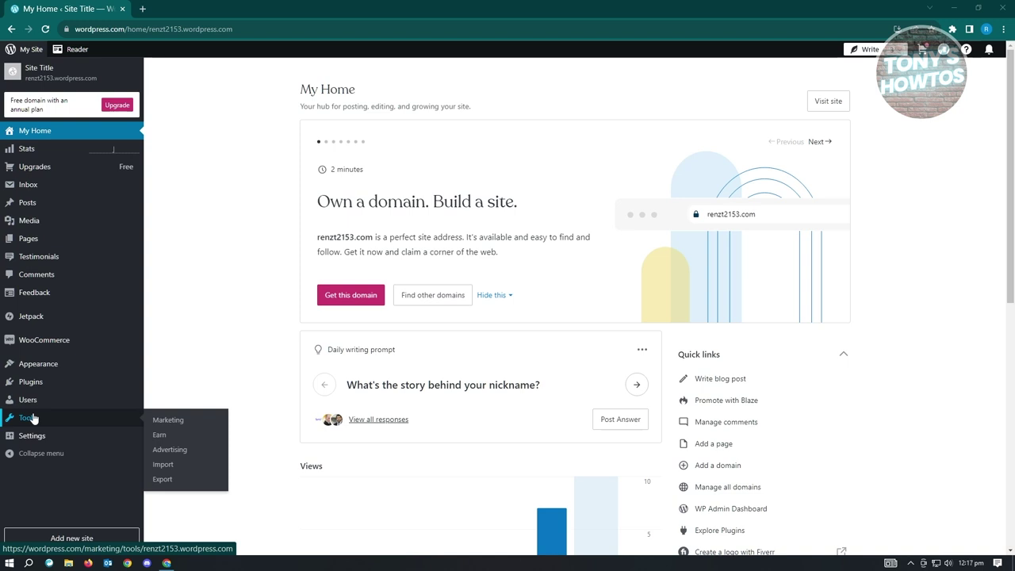
- Search the plugin directory for 'yoast seo' and view the free Yoast SEO plugin details
click(59, 381)
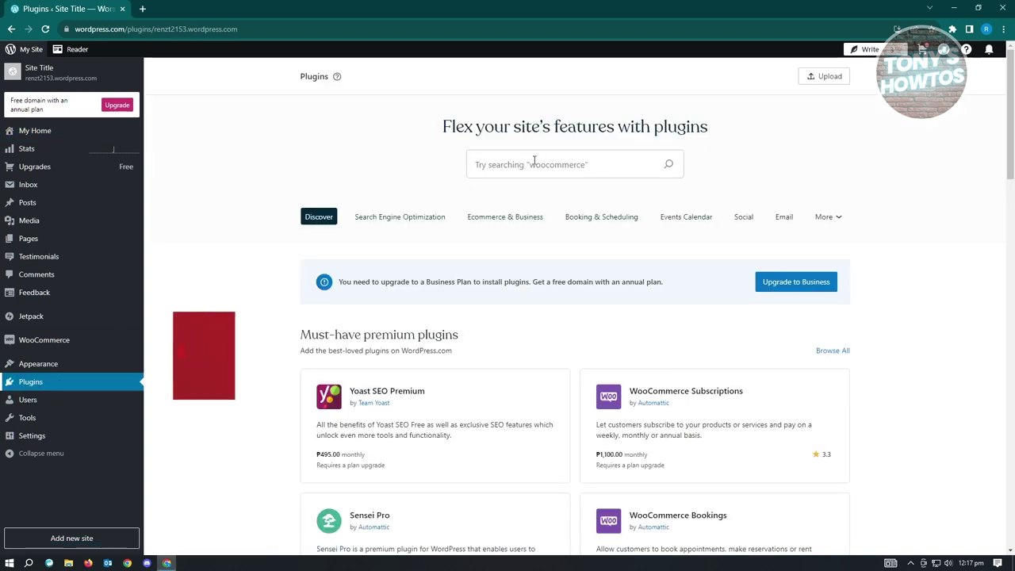
click(520, 166)
text(yoast seo)
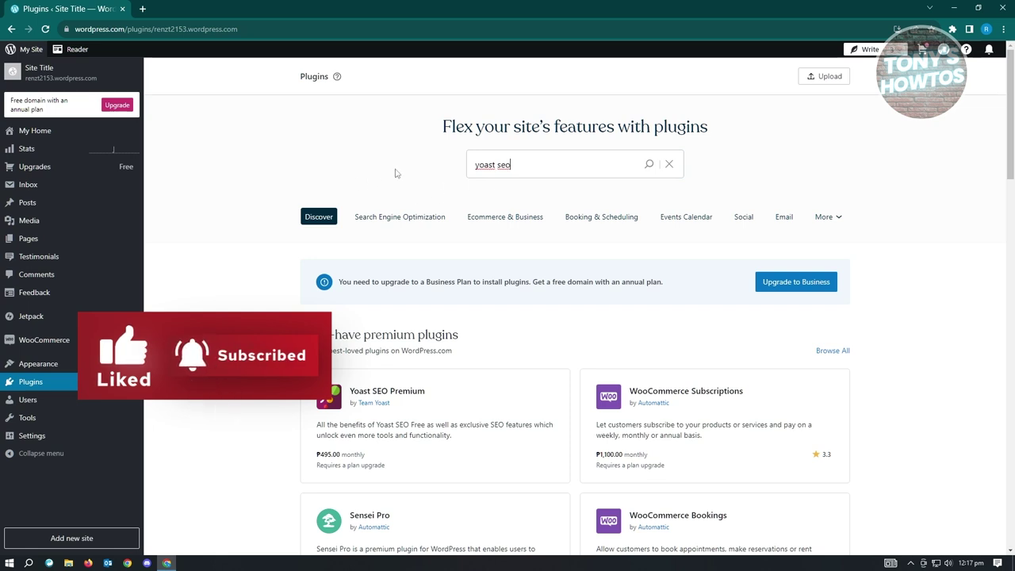
drag(302, 332, 495, 329)
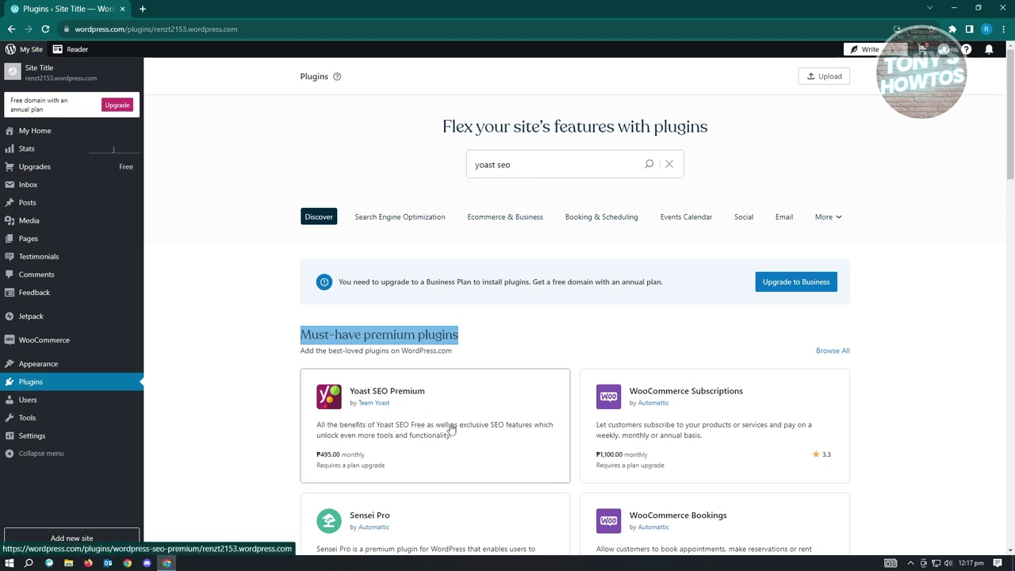
click(525, 166)
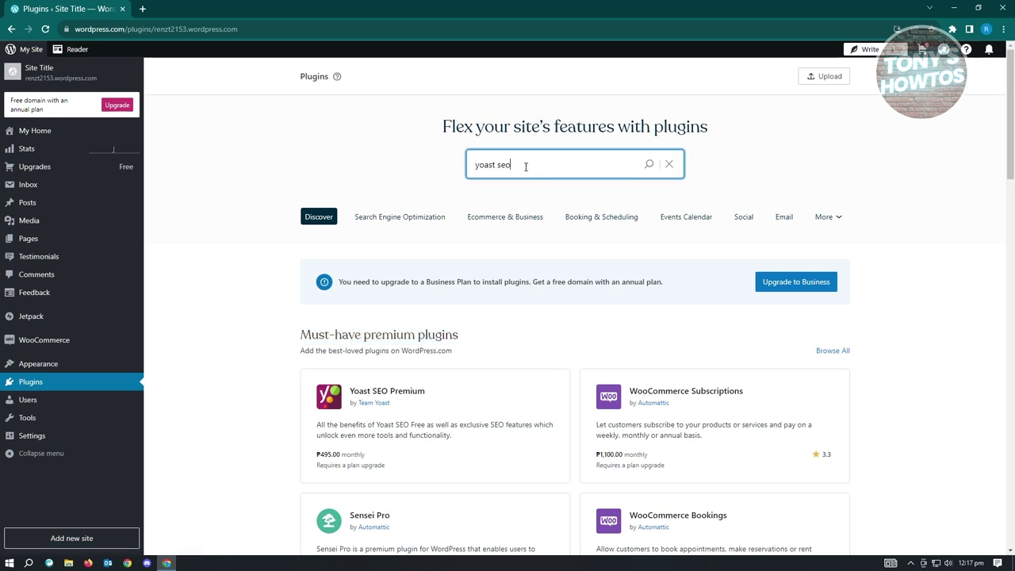
text(yoast seo)
click(650, 164)
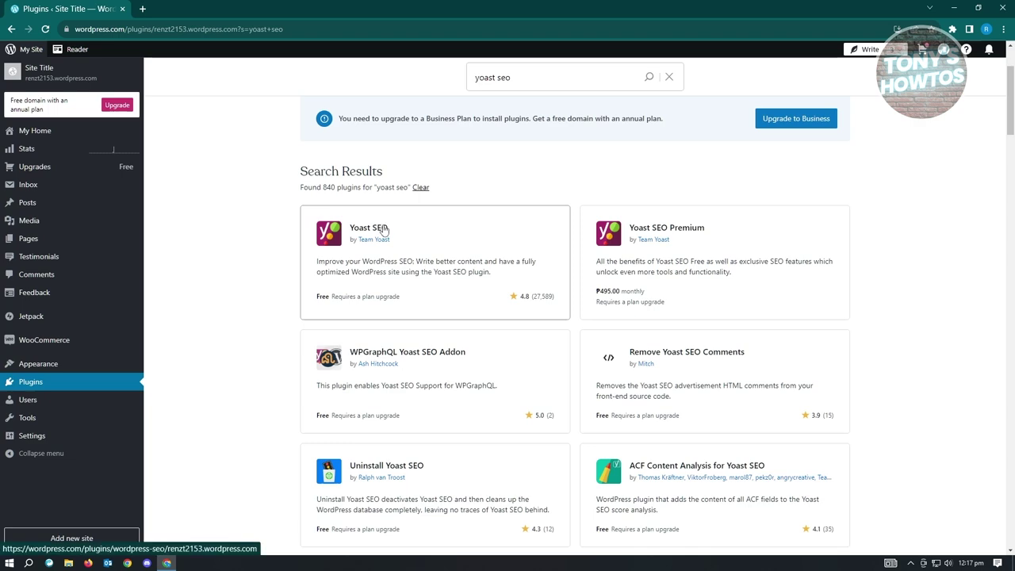
click(383, 229)
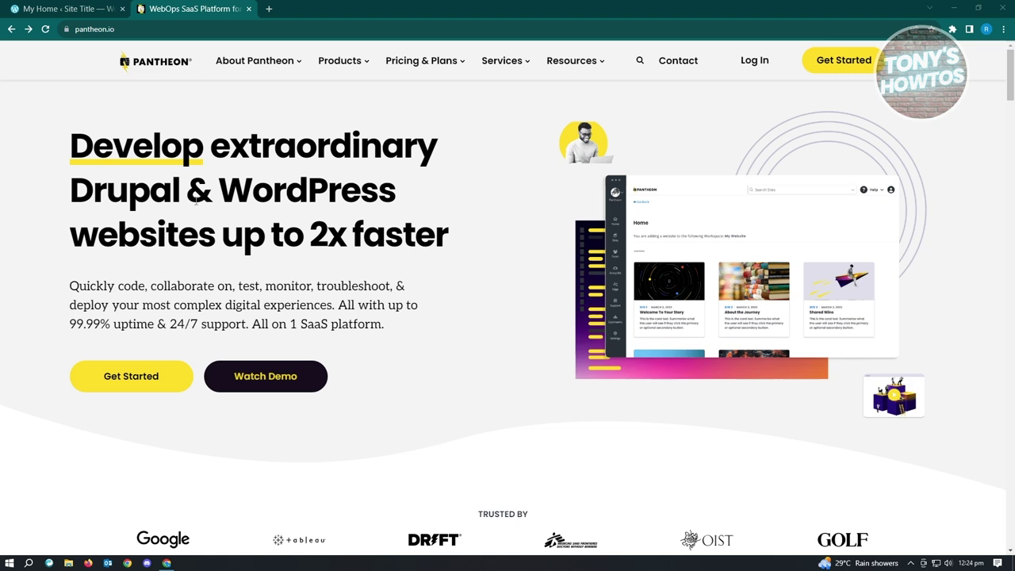
- Go to Pantheon's free Sign-Up Now form and choose Sign in with Google
click(847, 74)
scroll(523, 262, down, 2)
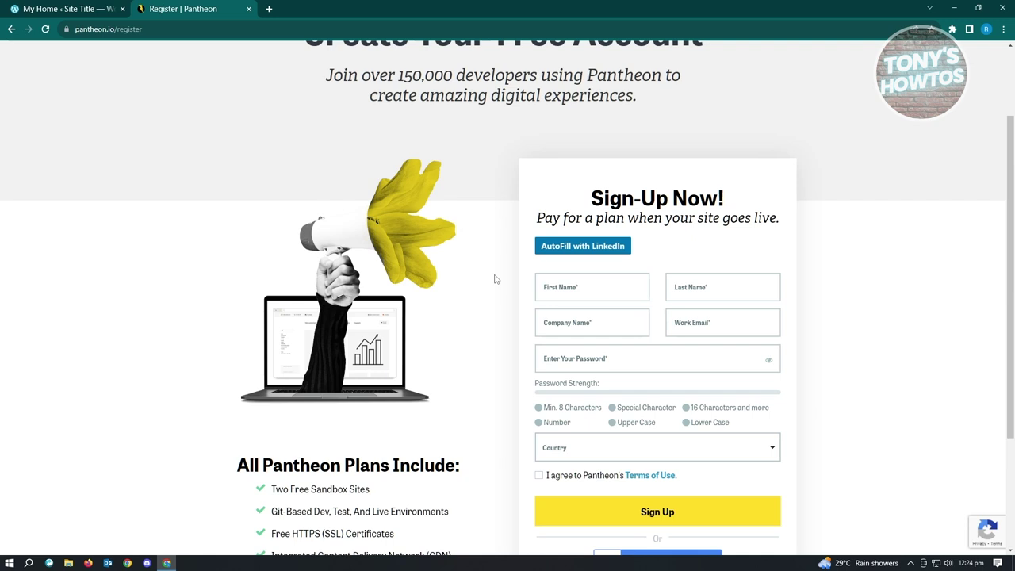
scroll(507, 299, down, 1)
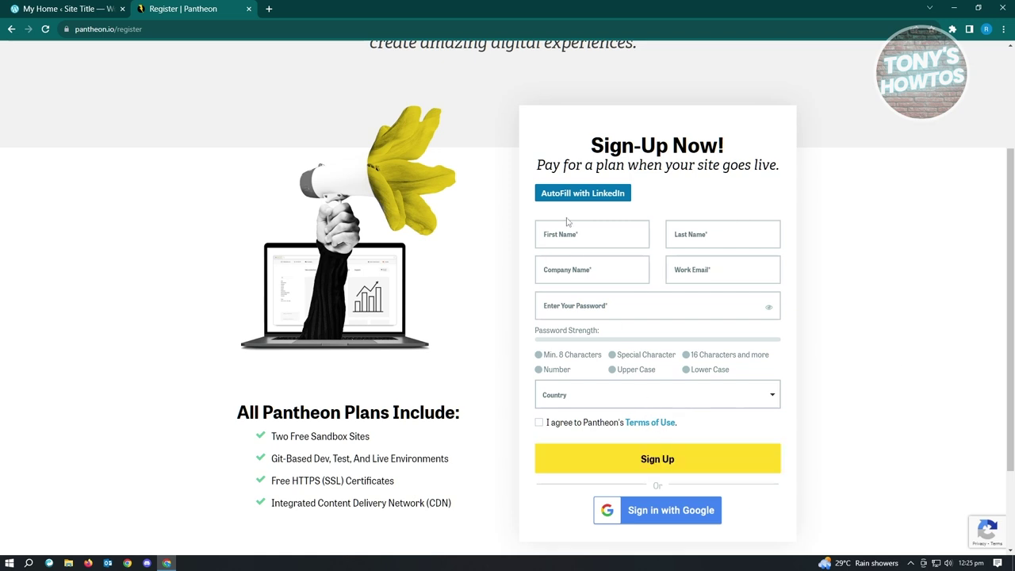
scroll(840, 397, down, 2)
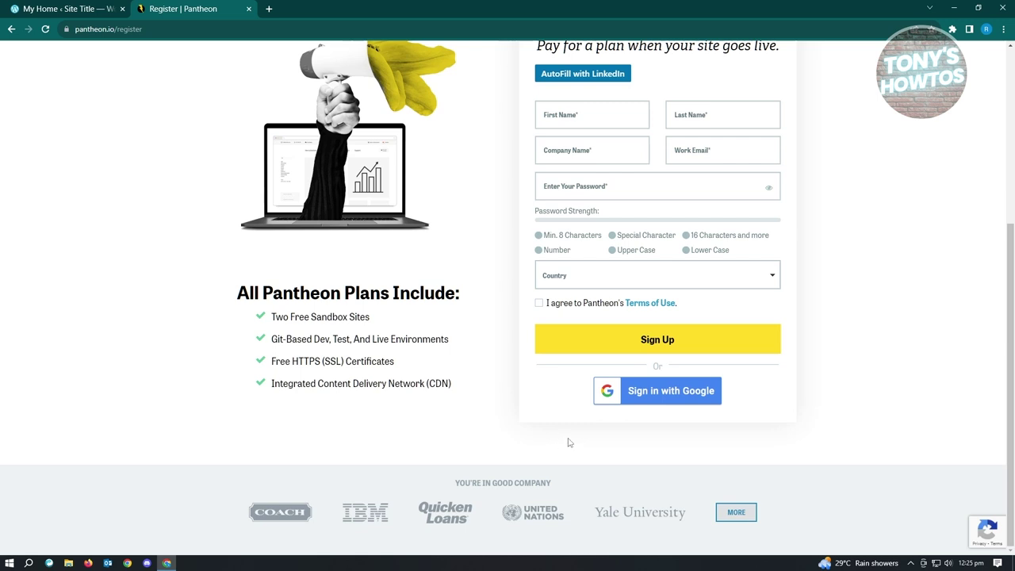
click(670, 397)
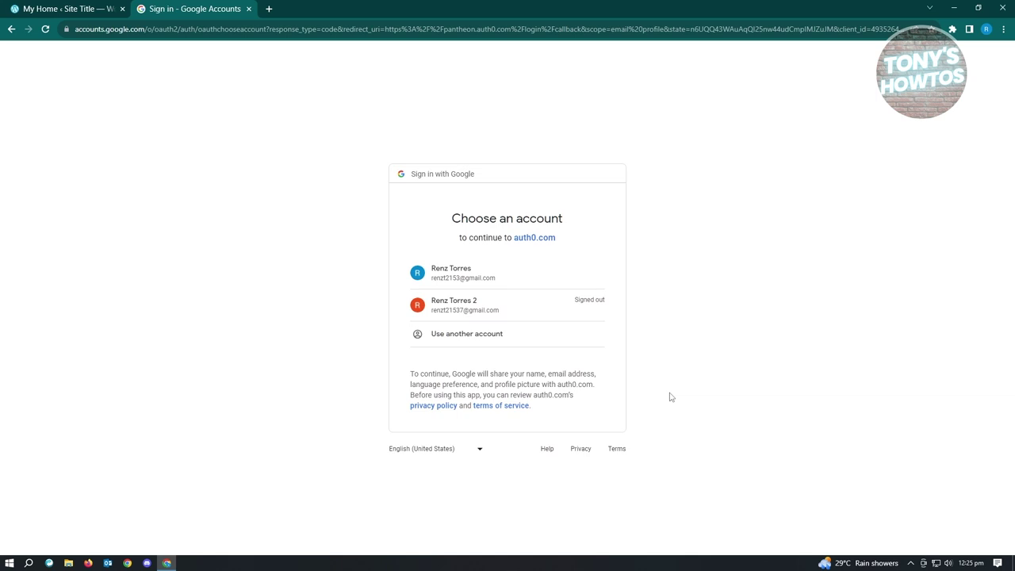
- Choose the Google account and submit name, country, agency 'No' and accepted terms
click(495, 278)
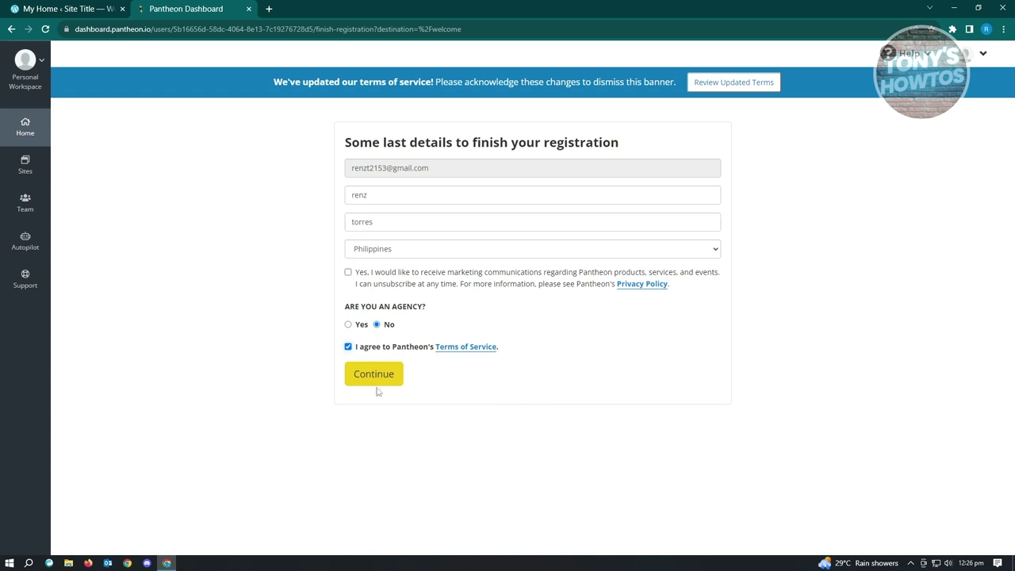
click(377, 380)
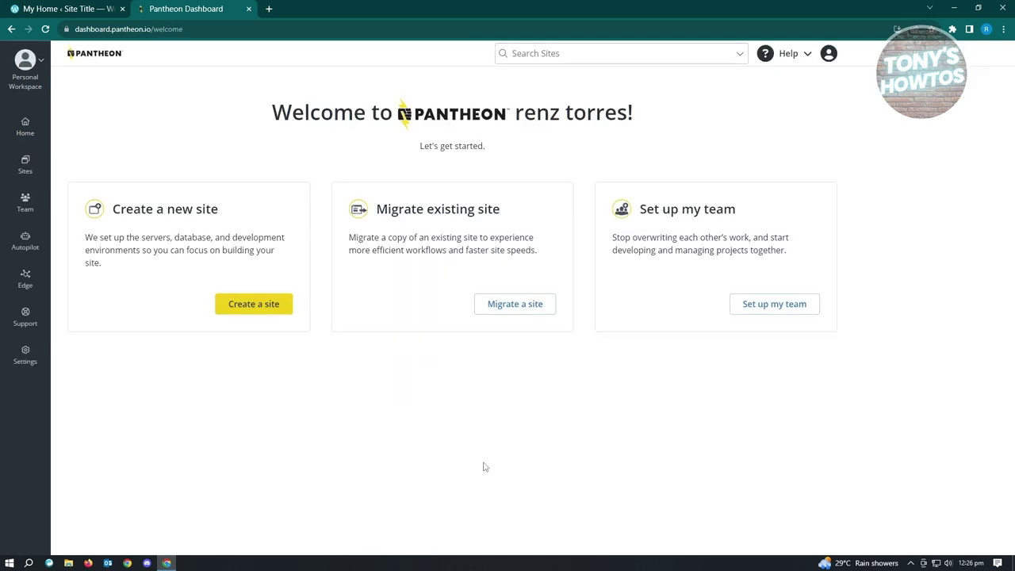
- Create a WordPress site named 'tonyshowtos' in the Australia region and deploy it
click(258, 309)
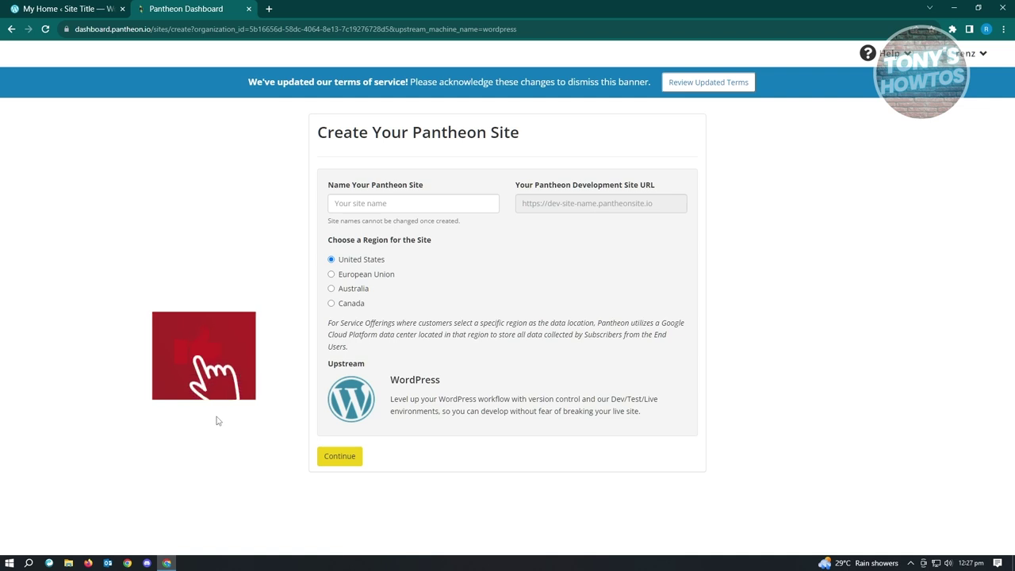
click(439, 206)
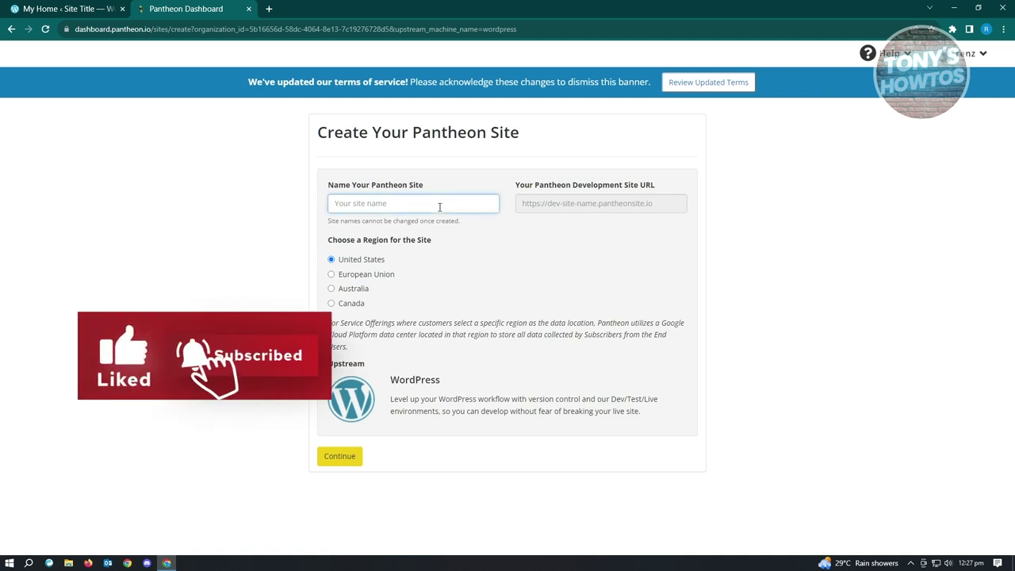
text(h)
key(BackSpace)
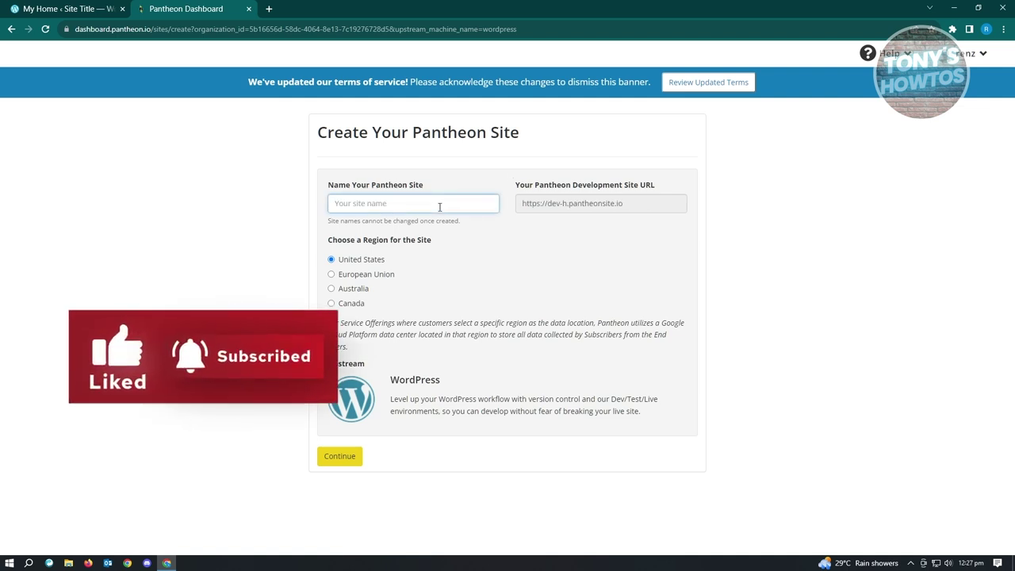
text(tonyshowtos)
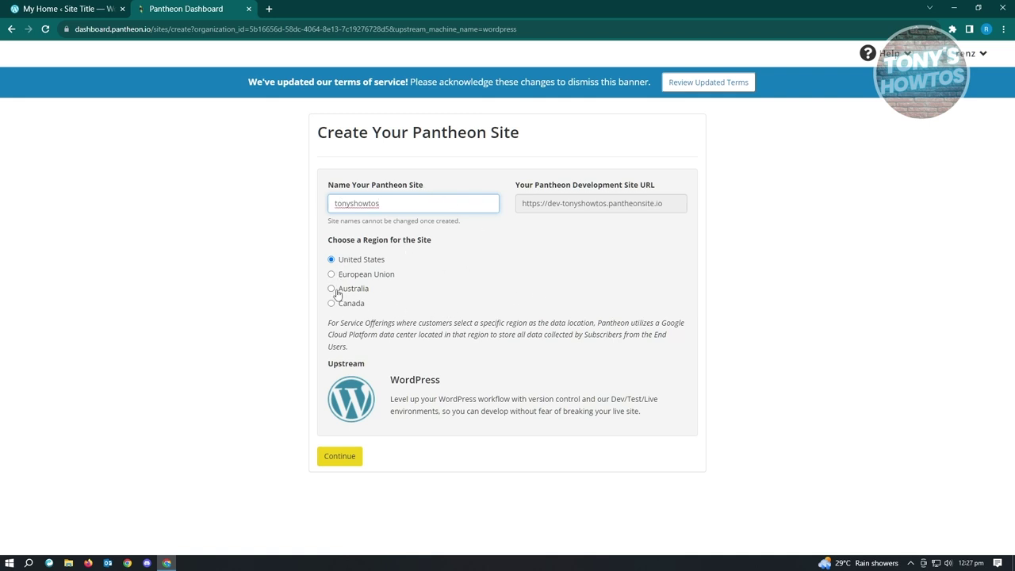
click(331, 289)
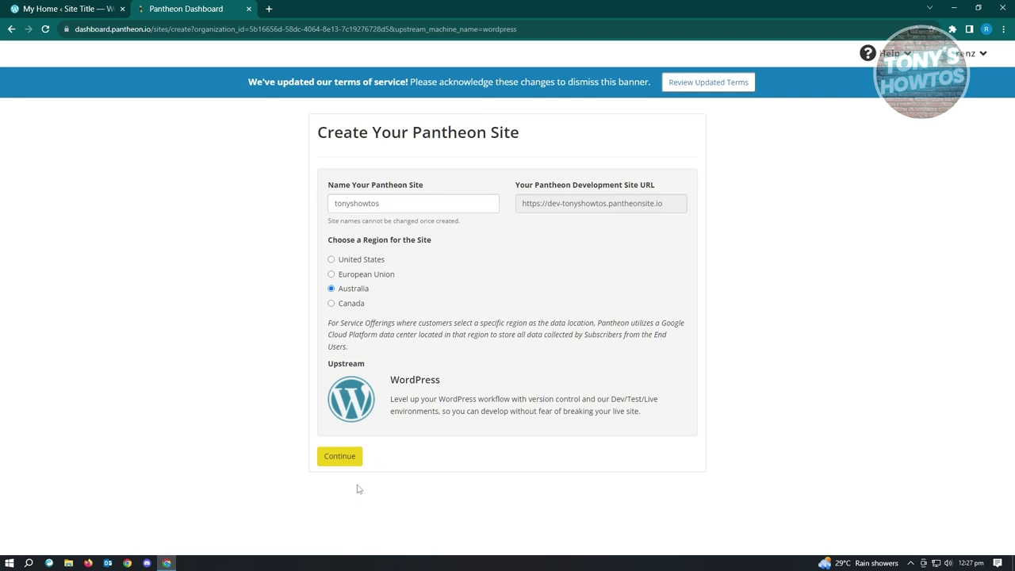
click(340, 456)
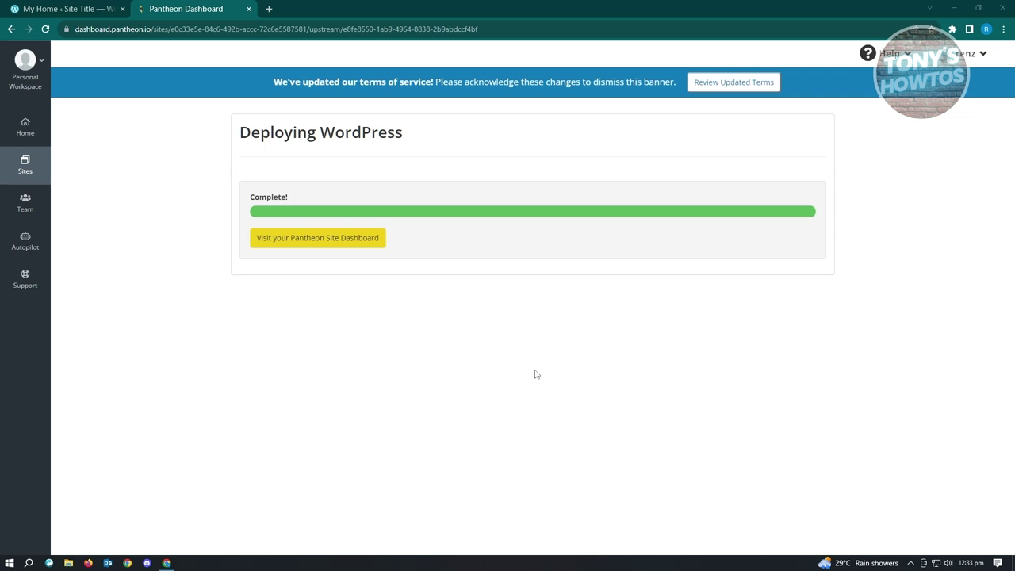
click(370, 237)
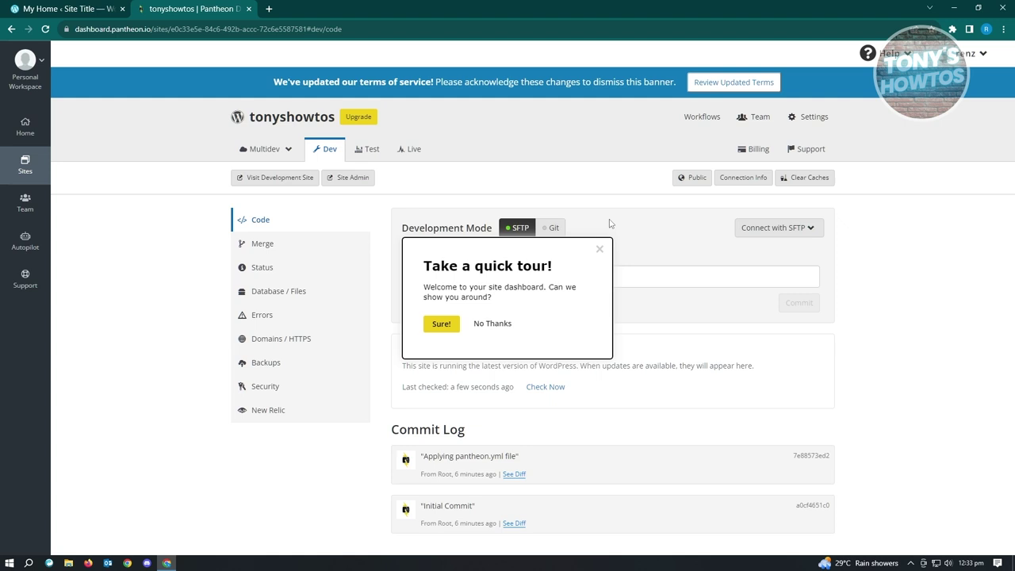
click(493, 323)
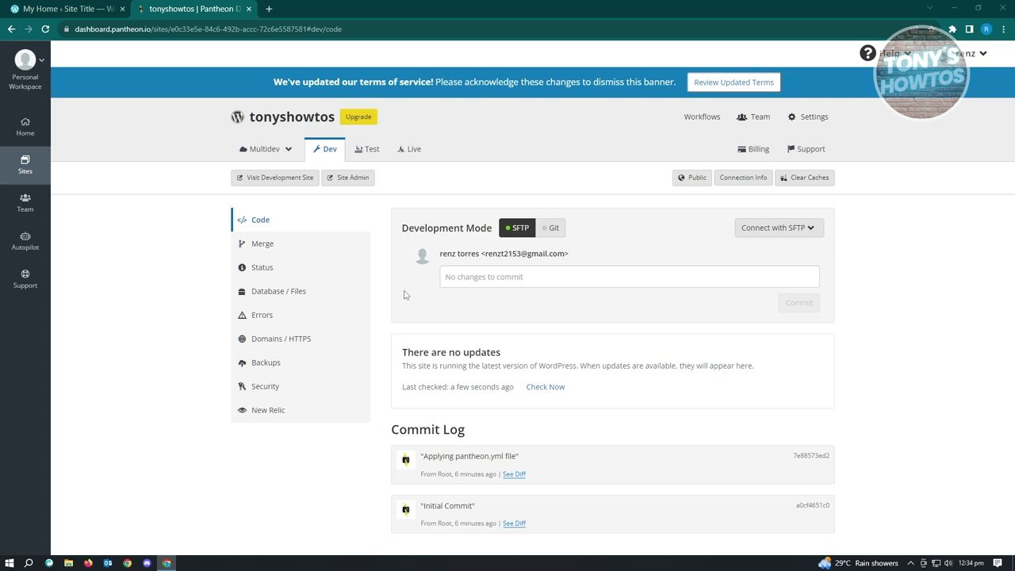
click(368, 155)
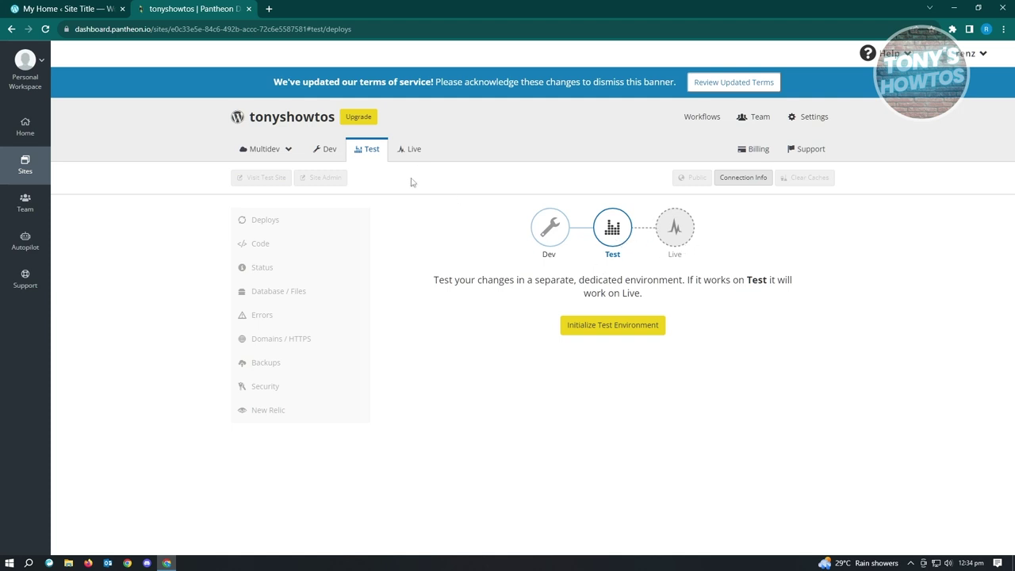
click(409, 157)
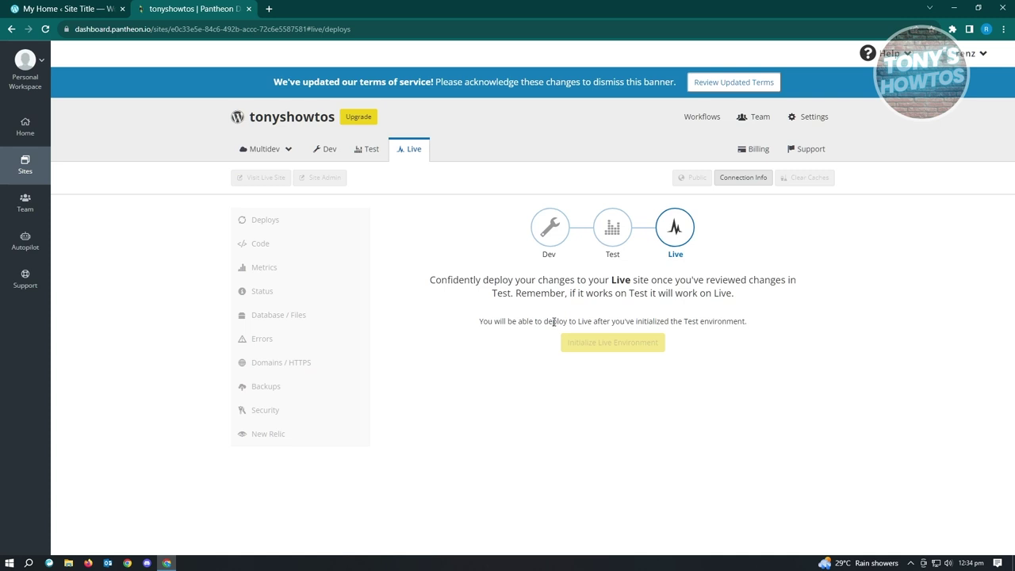
click(328, 151)
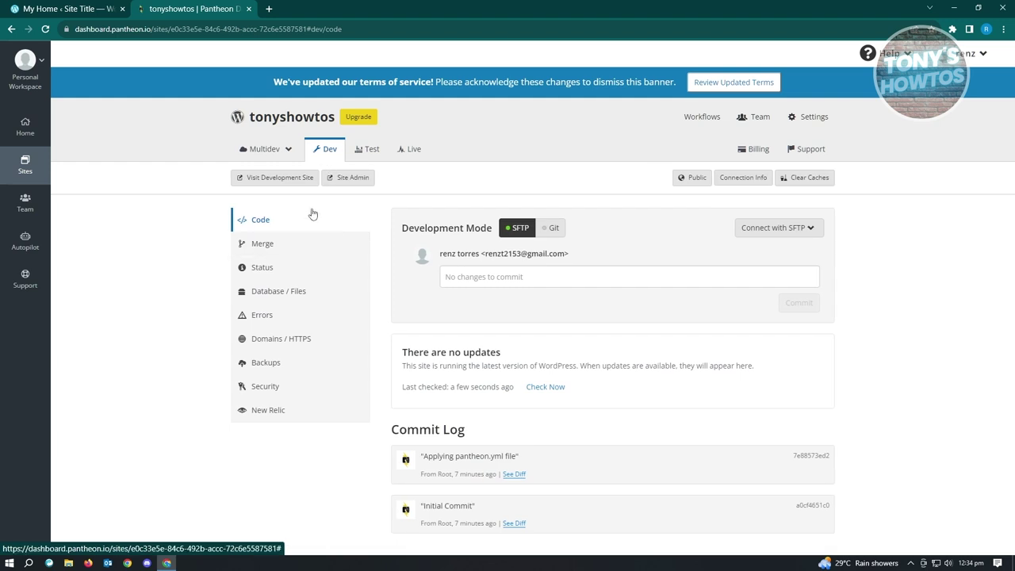
- Install WordPress in English titled 'Tony's How To' with an admin account, search engines discouraged
click(262, 181)
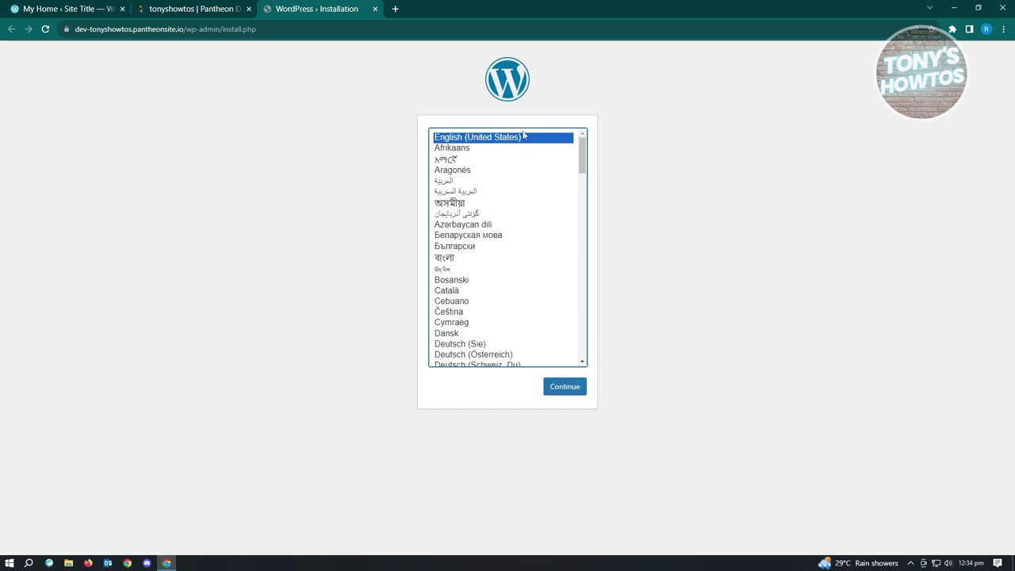
click(564, 386)
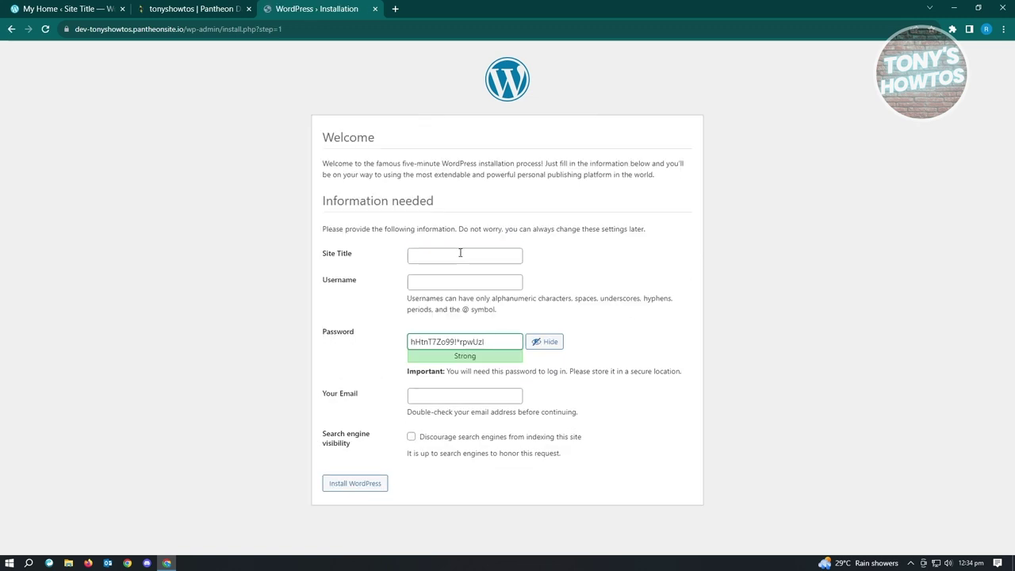
click(456, 254)
click(454, 281)
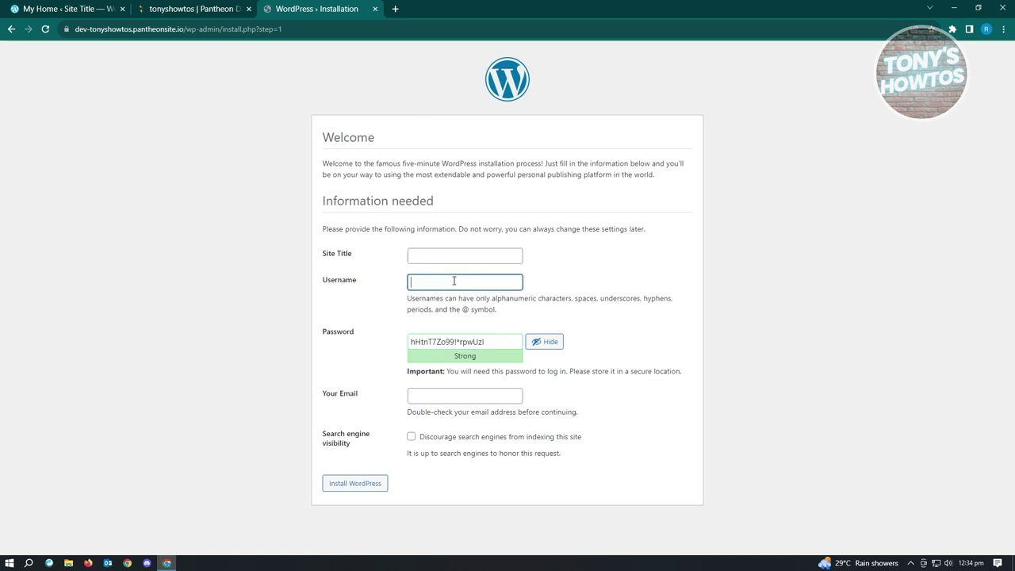
click(491, 339)
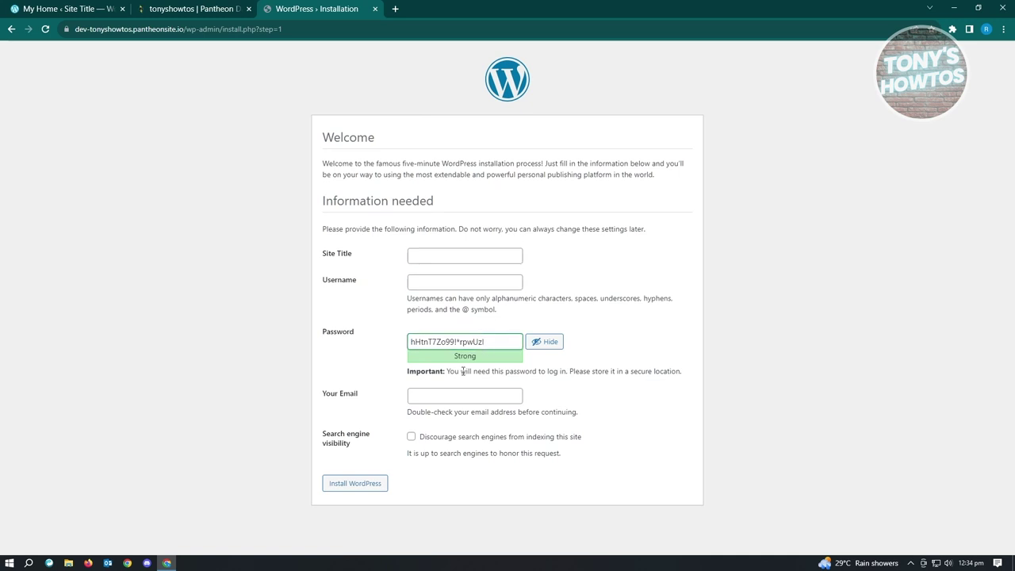
click(433, 395)
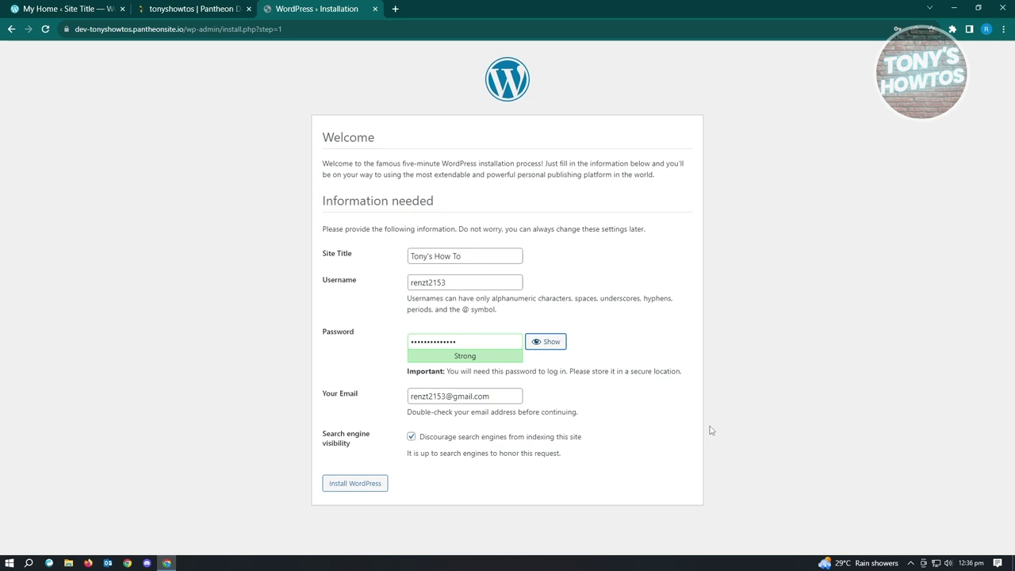
click(375, 490)
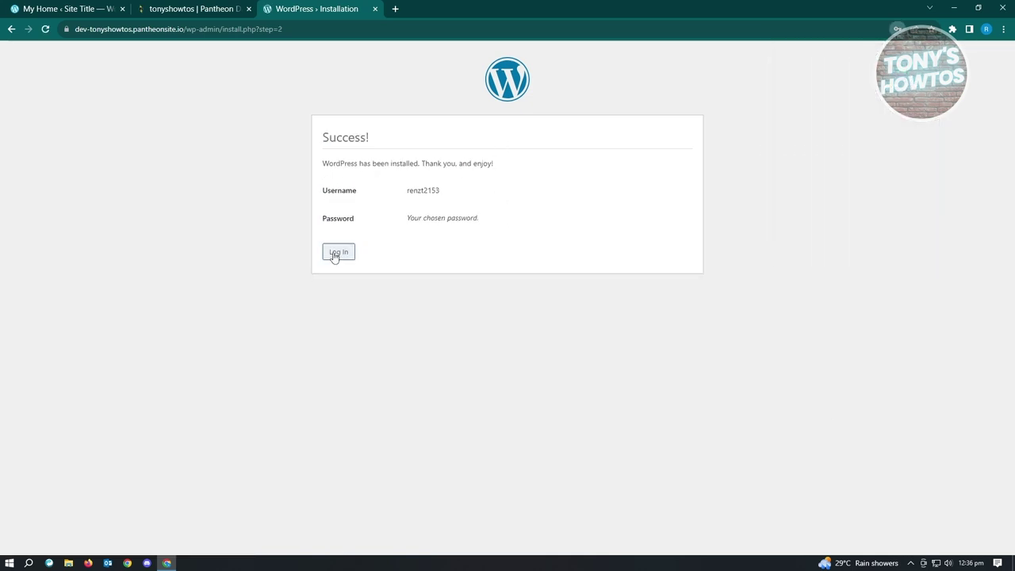
- Log into the new site and dismiss Chrome's save-password popup
click(337, 251)
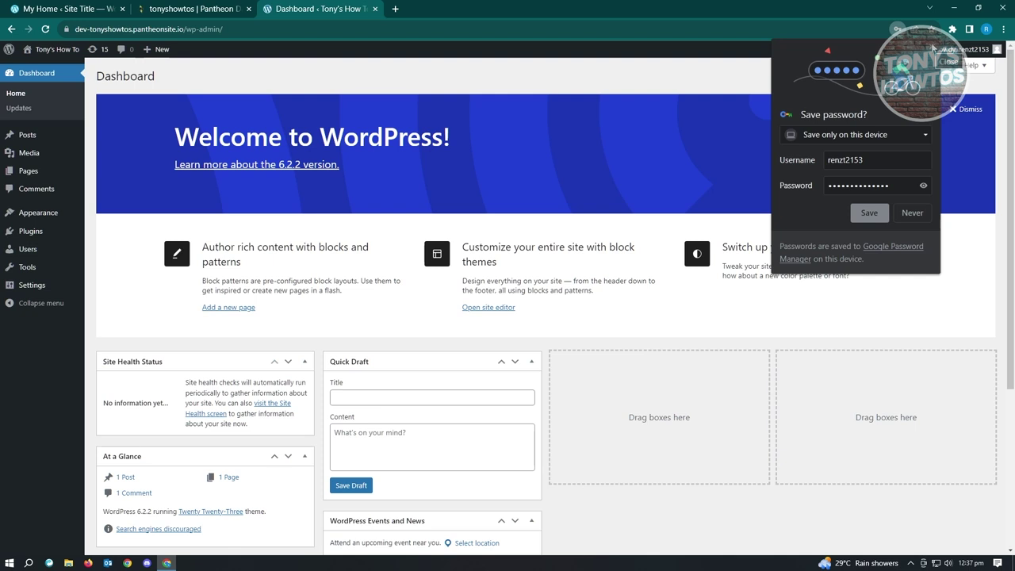
click(932, 50)
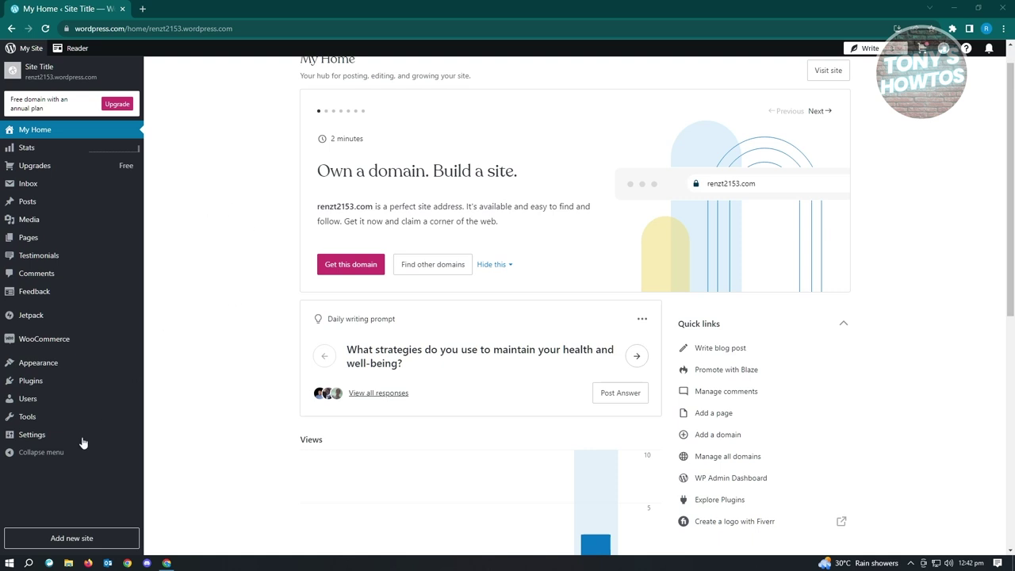
- Scroll through the General Settings page, then visit Tools and the Plugins directory
click(41, 434)
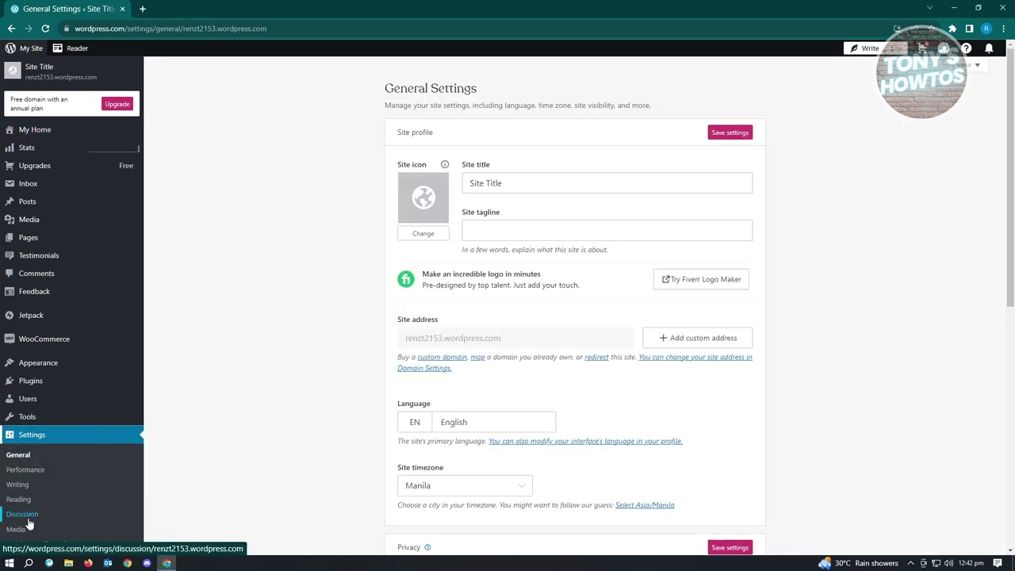
scroll(337, 456, down, 2)
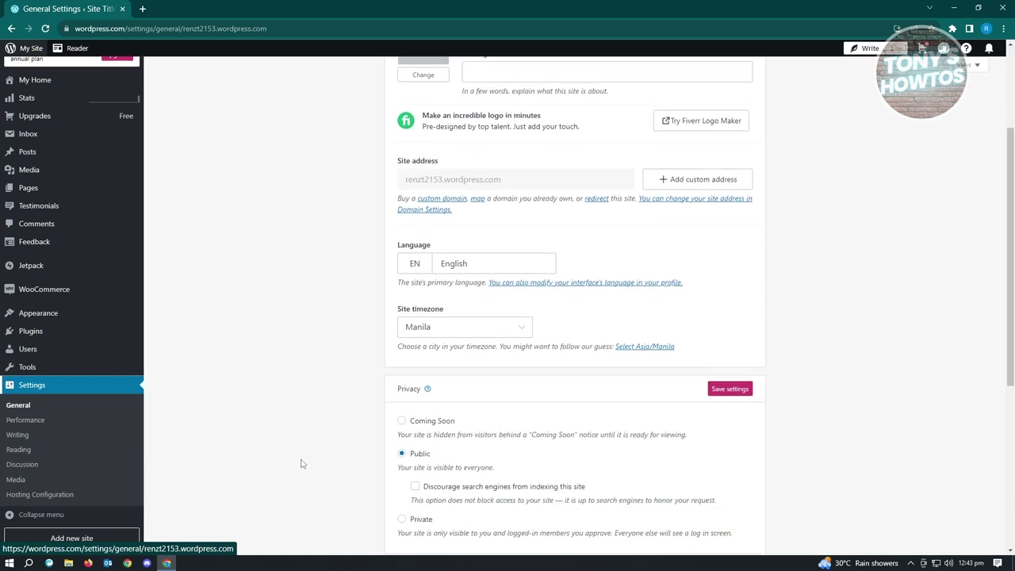
scroll(302, 463, down, 1)
scroll(299, 464, down, 1)
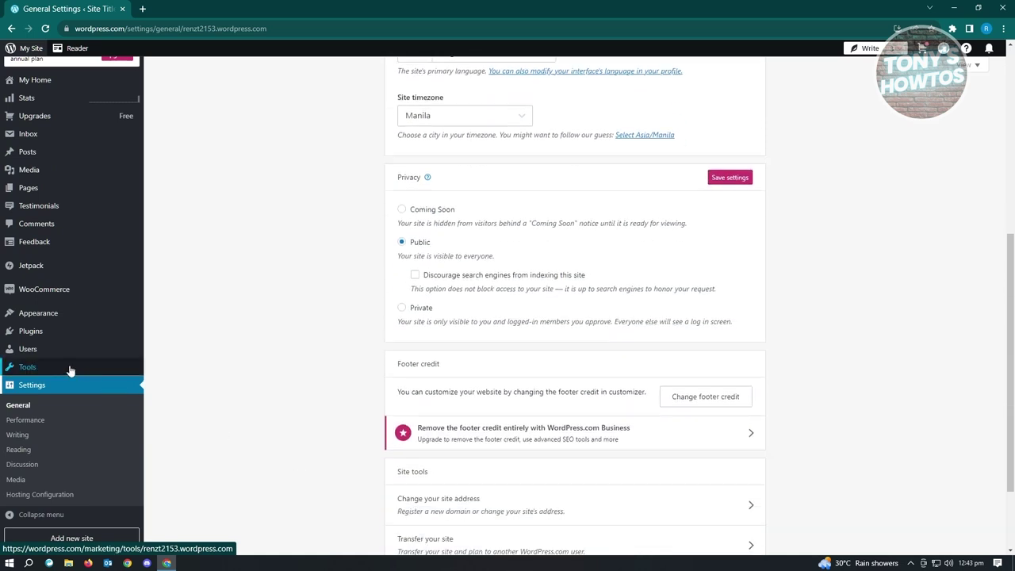
click(43, 367)
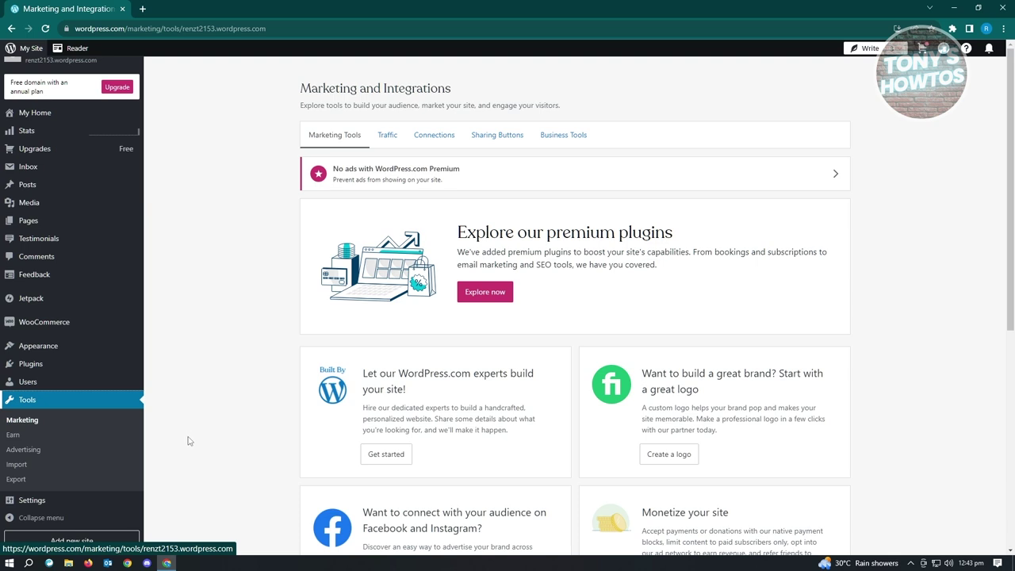
click(55, 368)
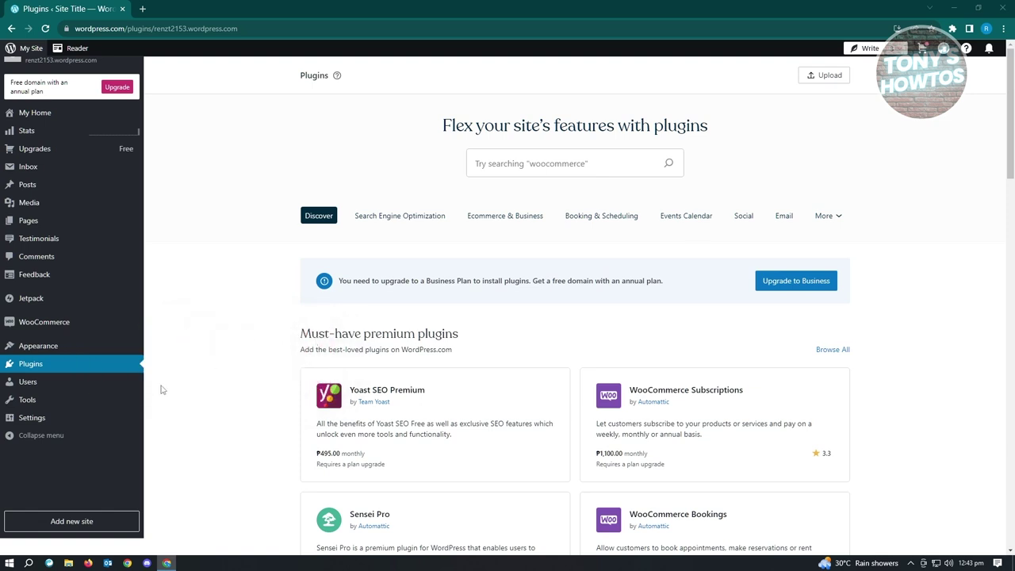
- Search plugins for 'backup', view UpdraftPlus details, then switch to the malcare.com tab
click(580, 163)
text(backup)
key(Return)
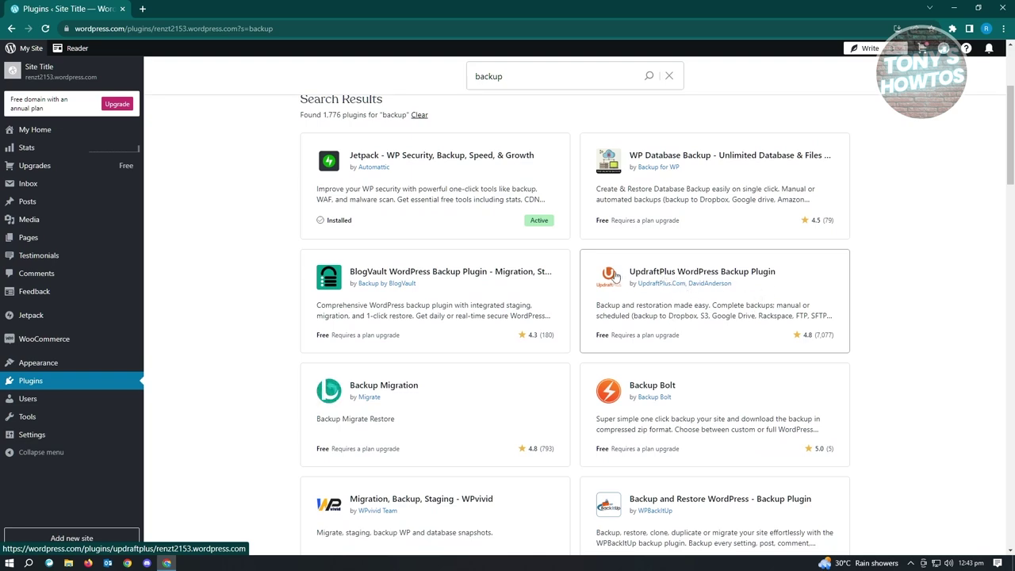
click(612, 273)
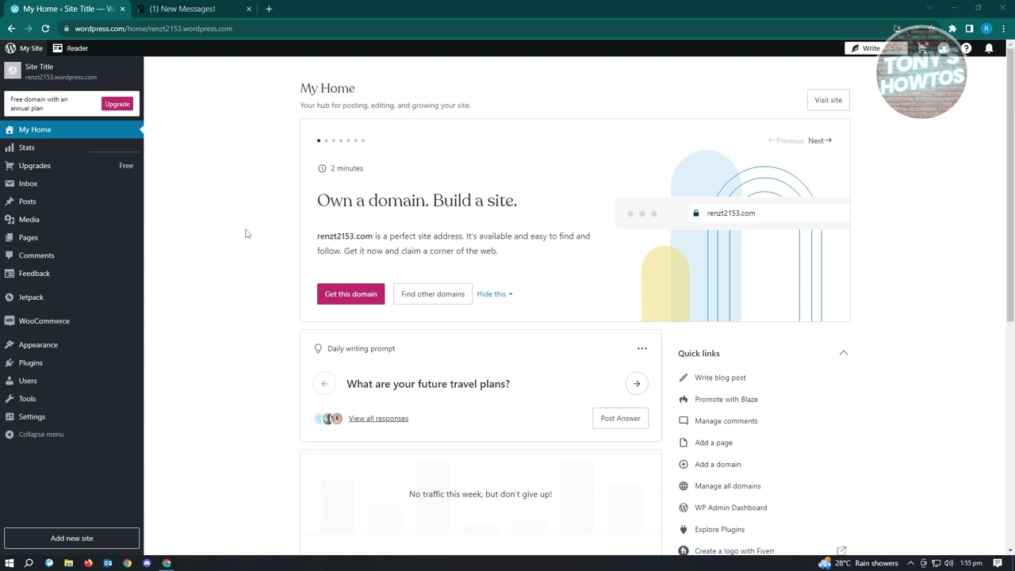
click(198, 7)
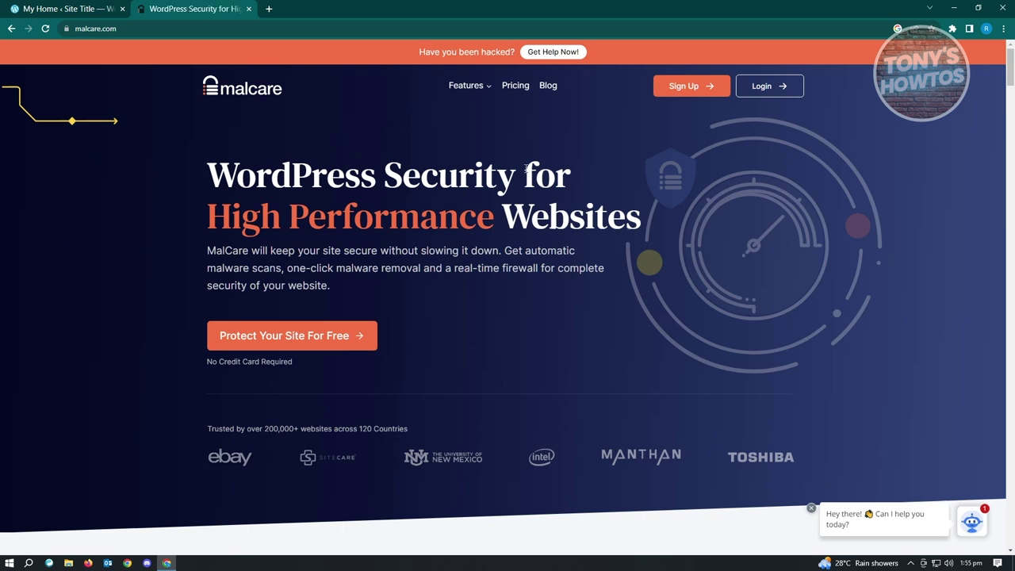
- Start a MalCare account sign-up from the malcare.com home page
click(707, 87)
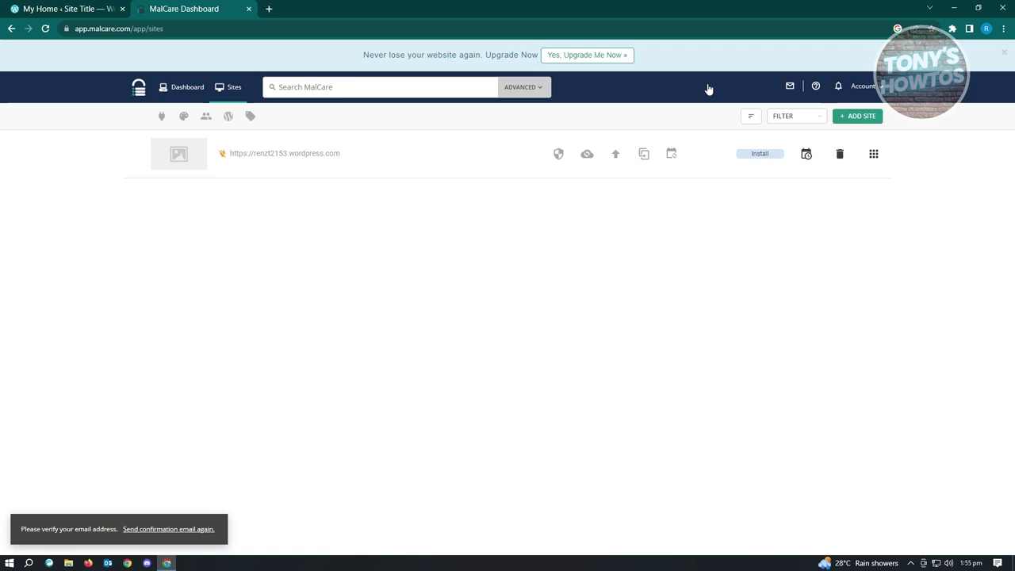
click(878, 87)
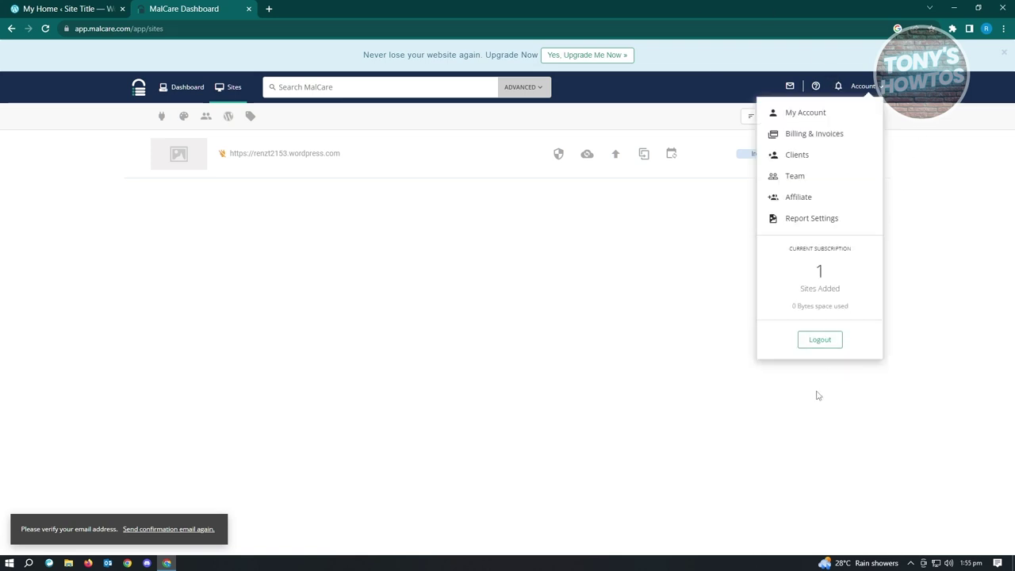
click(832, 340)
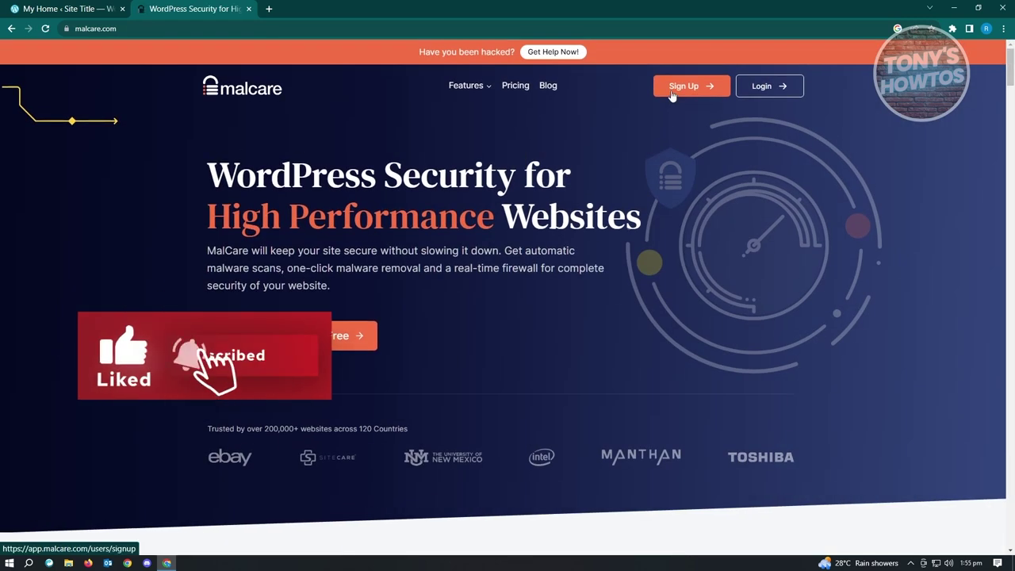
click(672, 89)
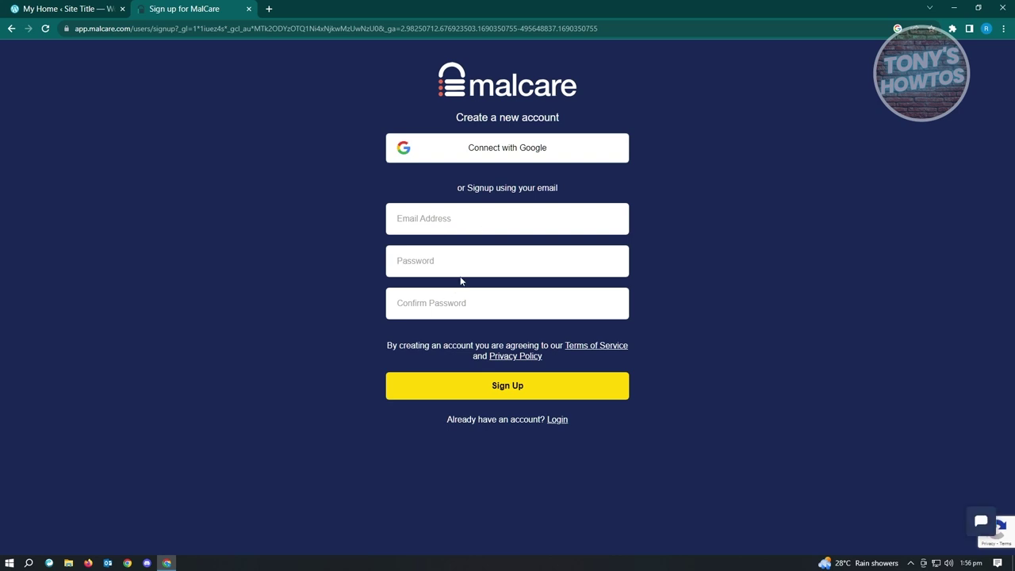
click(539, 225)
click(568, 155)
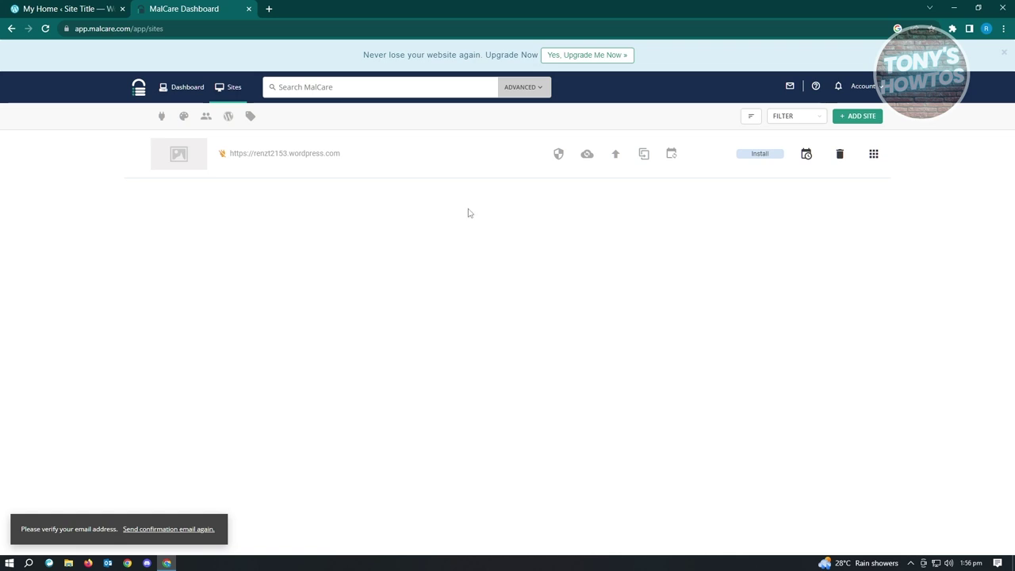
- Preview MalCare's add-site URL form without adding a site, then return to WordPress.com My Home
click(858, 117)
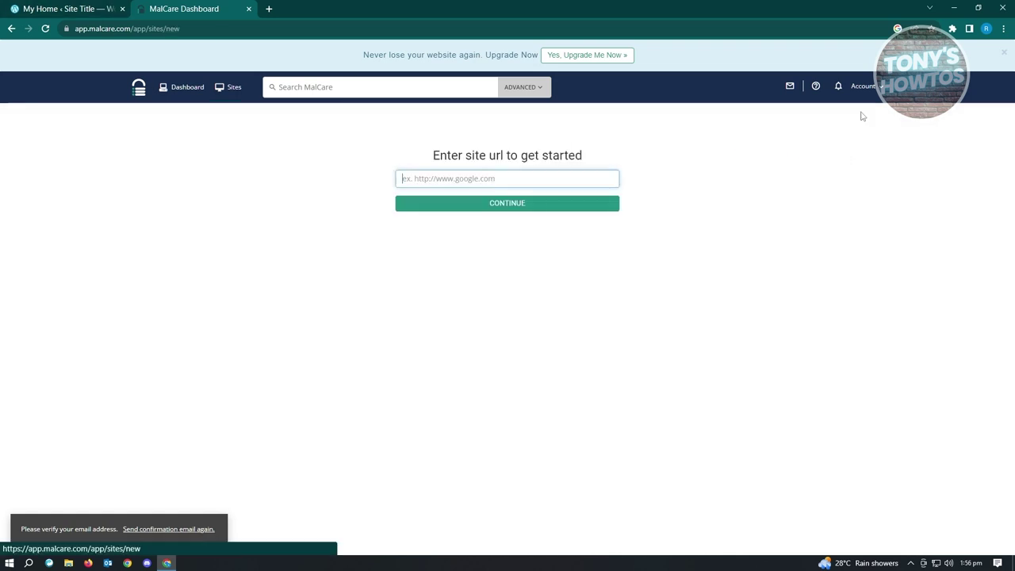
click(494, 225)
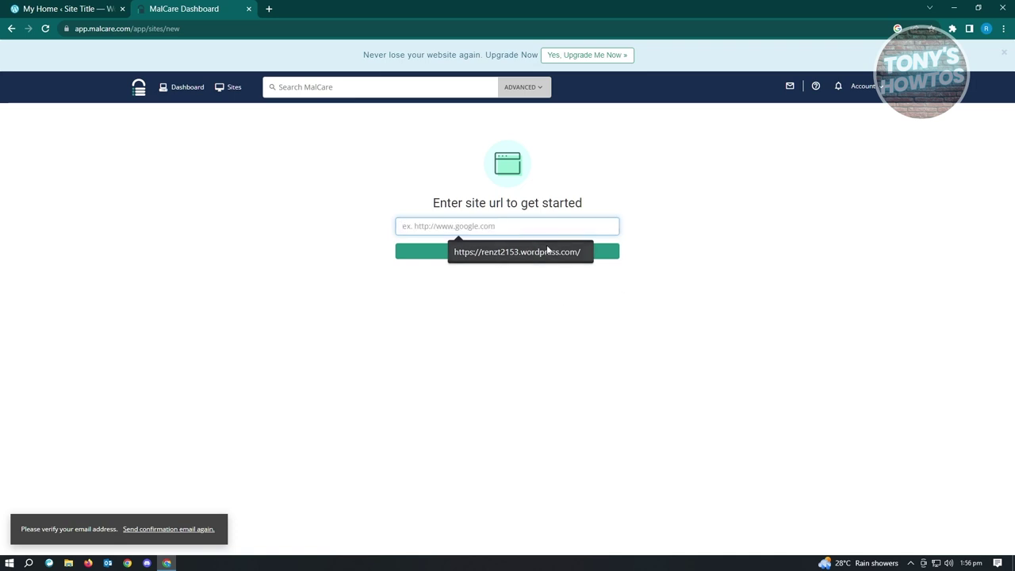
click(436, 304)
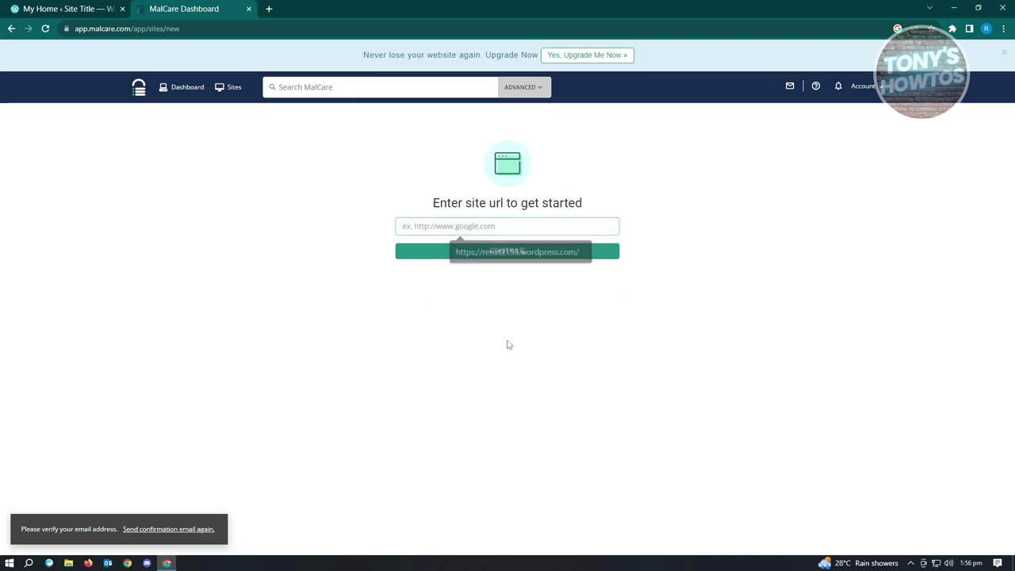
click(11, 28)
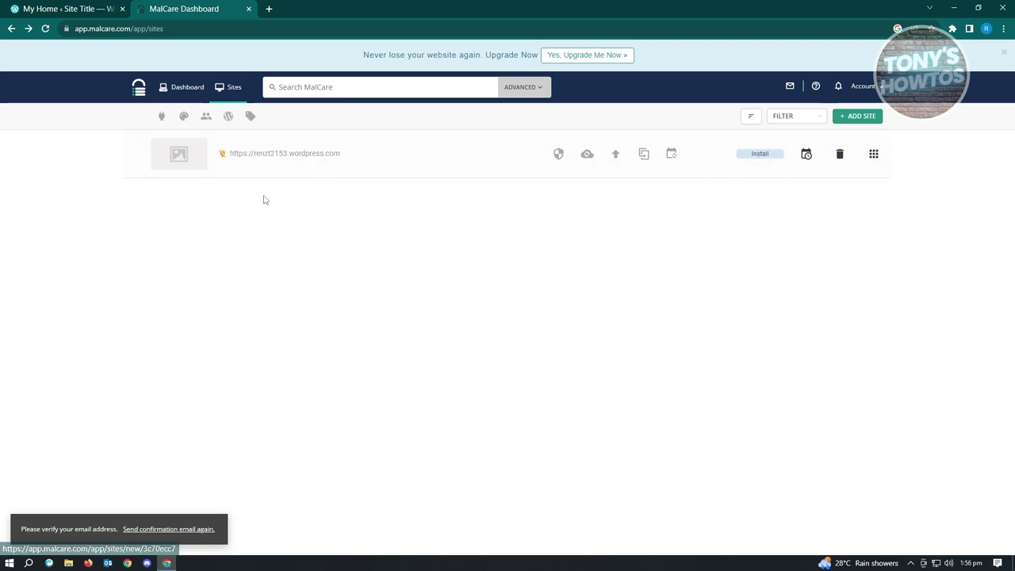
click(73, 7)
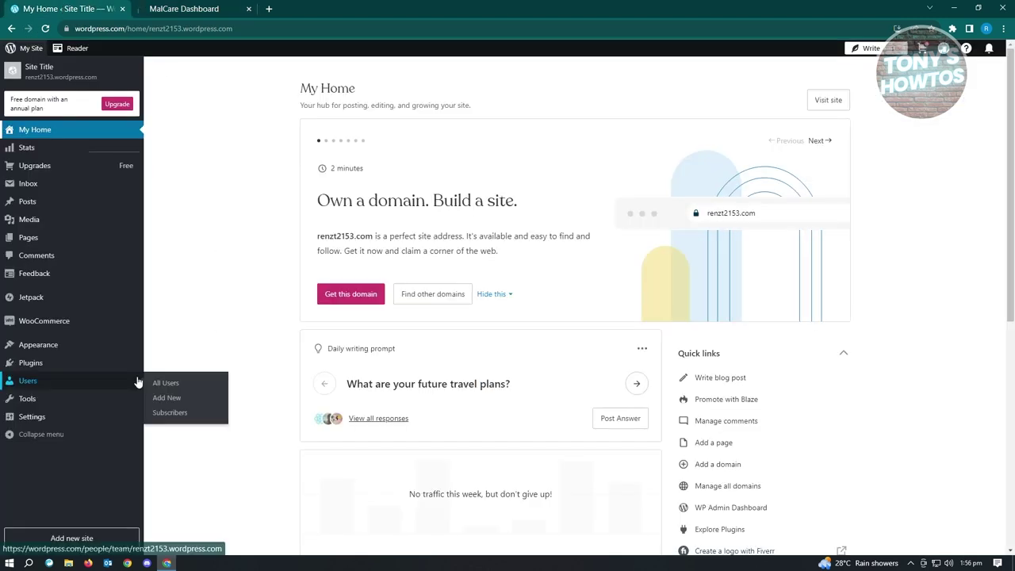
- Search the plugin directory for 'malcare' and open the MalCare WordPress Security Plugin details
click(82, 362)
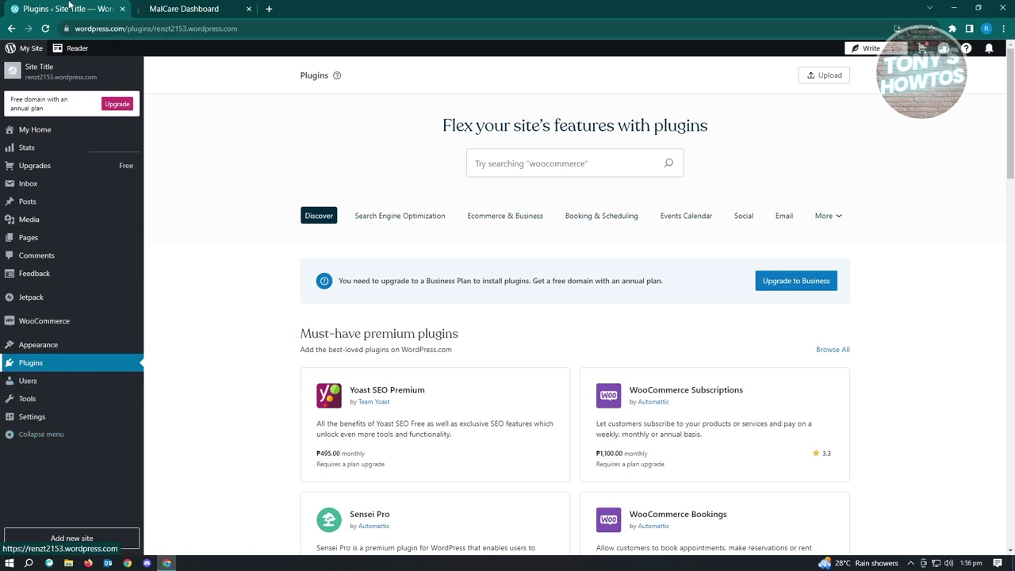
click(536, 167)
text(malcare)
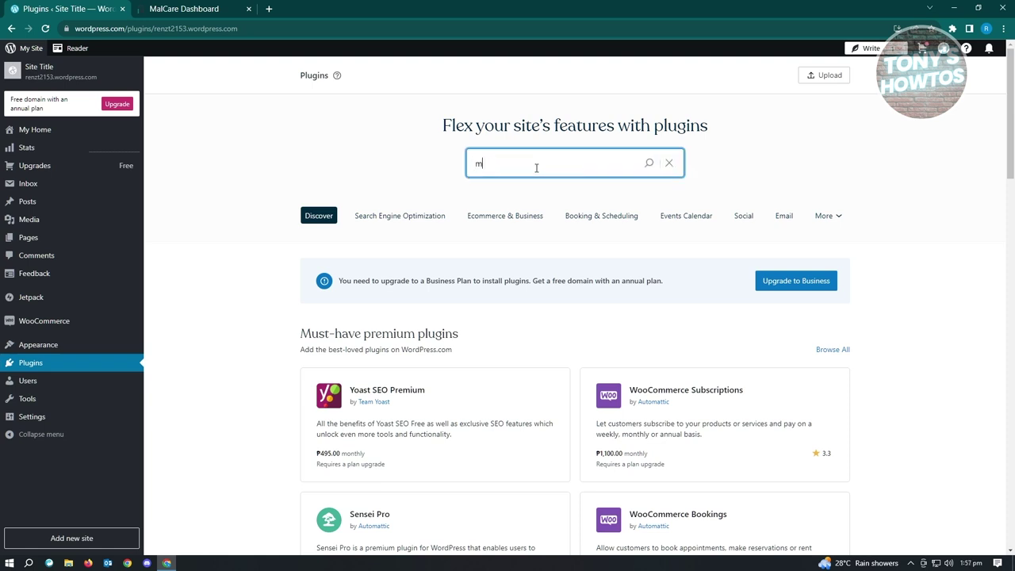
click(648, 162)
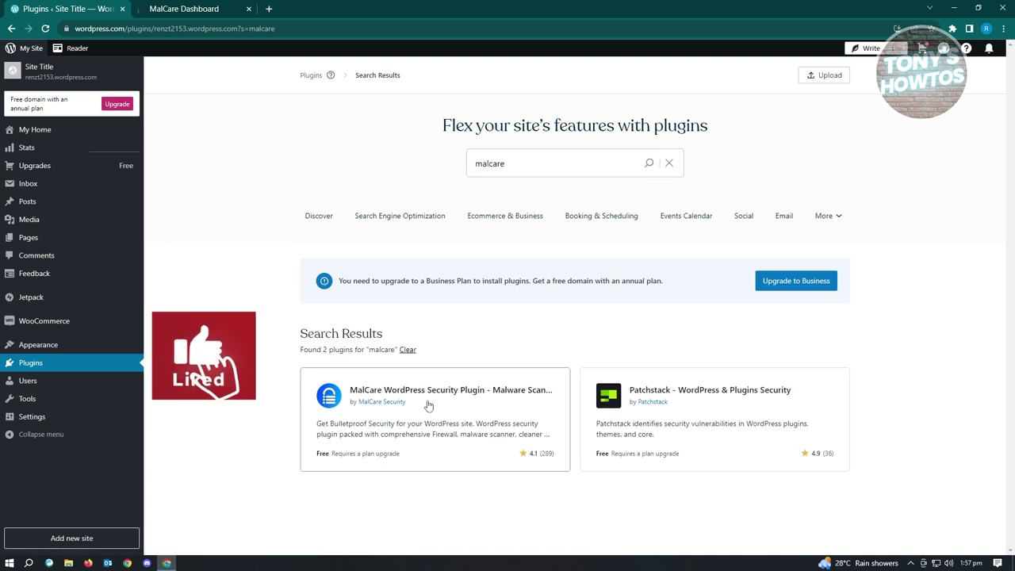
click(425, 403)
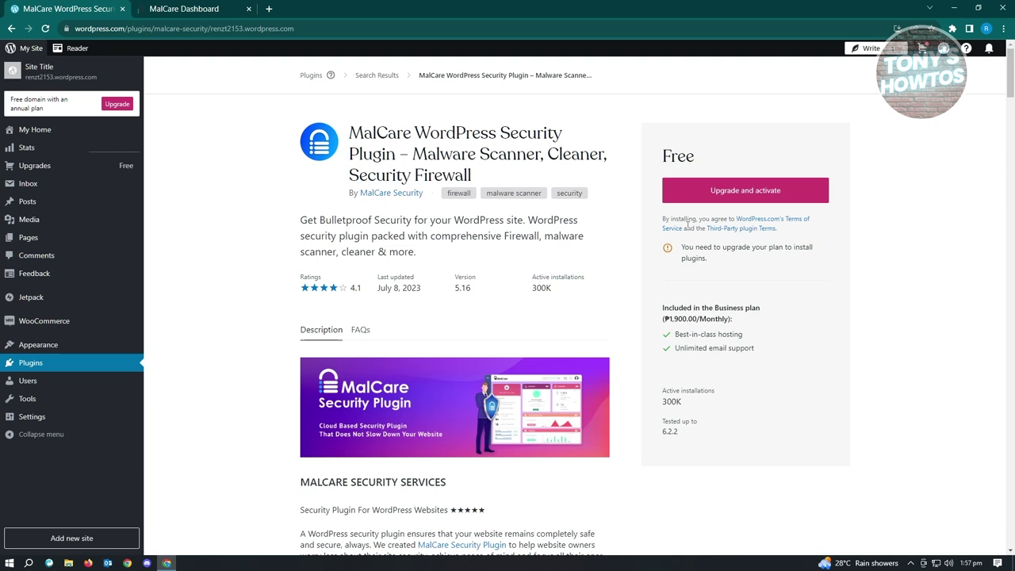
- Switch to the MalCare Dashboard tab to review it
click(238, 8)
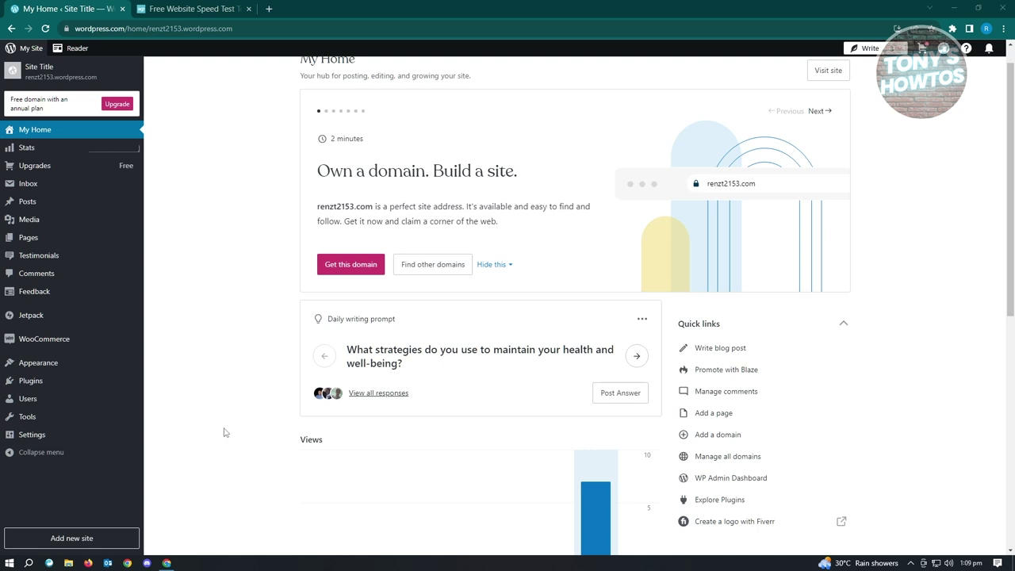
- Open Chrome's Clear browsing data from Privacy and security and set the time range to Last 7 days
click(1003, 29)
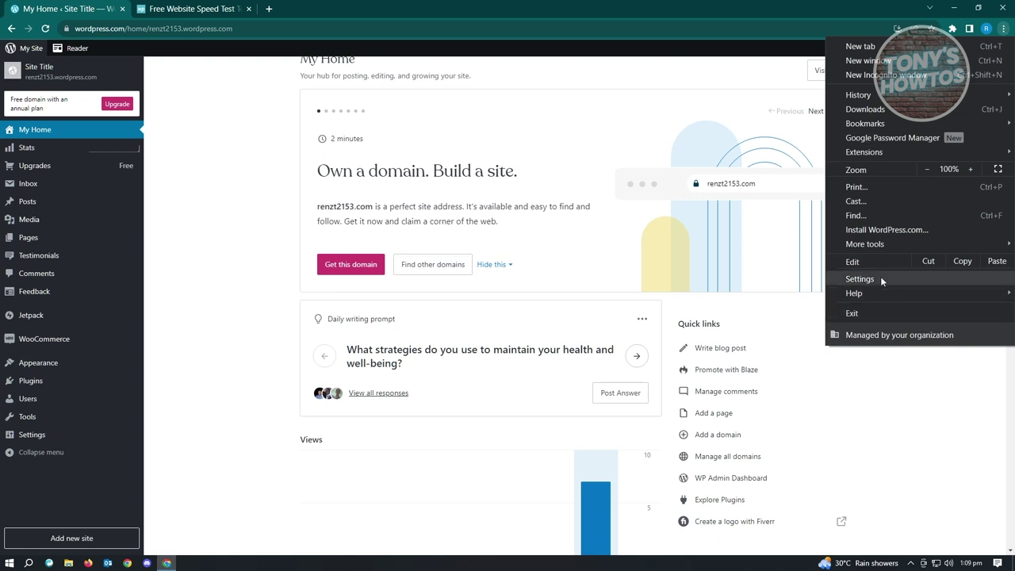
click(880, 278)
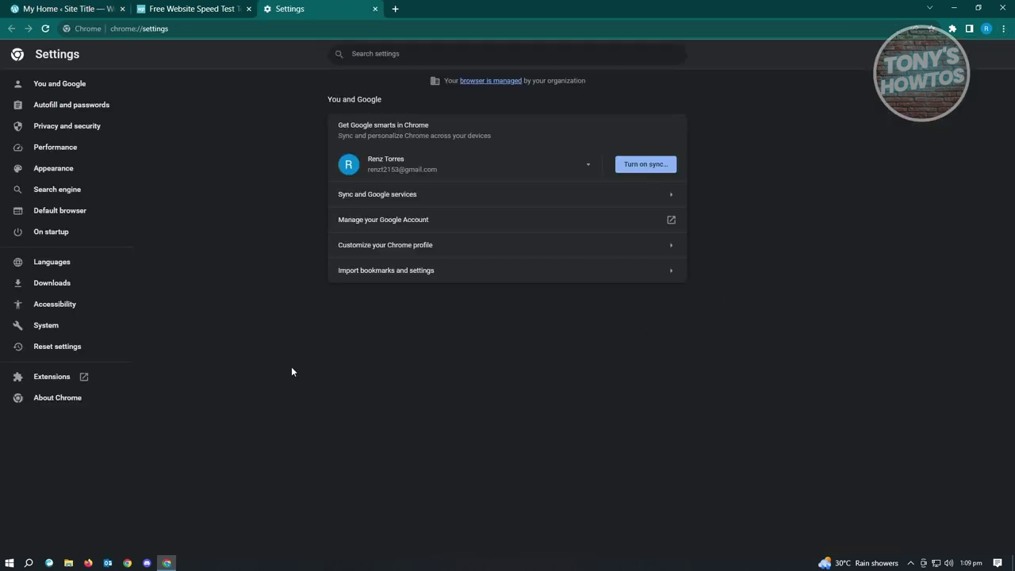
click(93, 132)
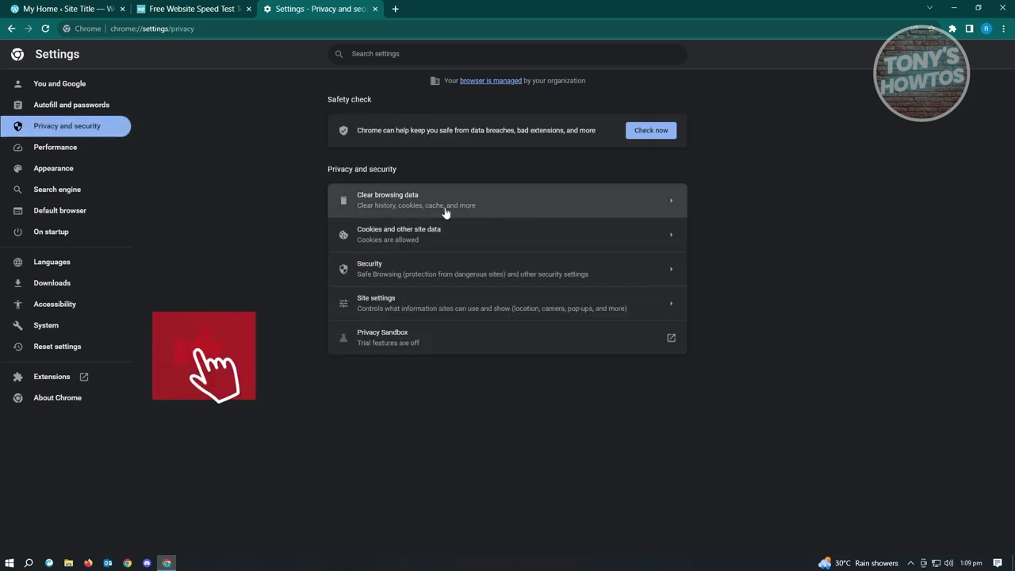
click(500, 207)
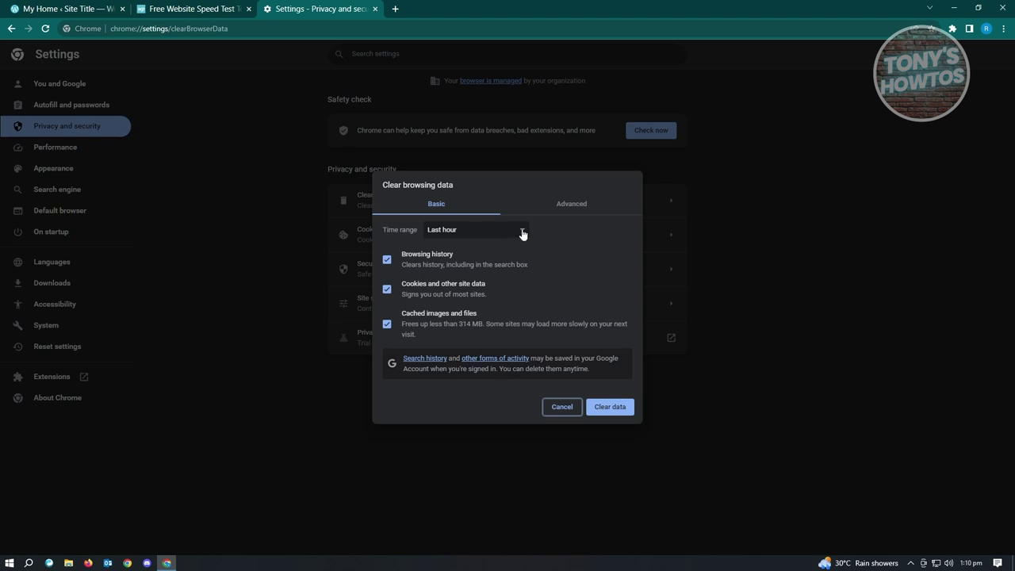
click(523, 231)
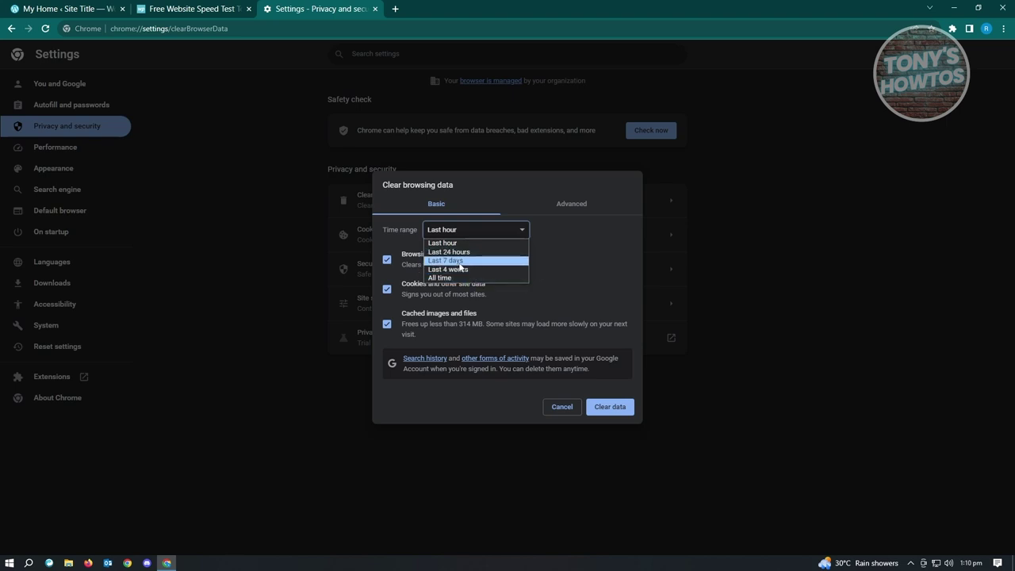
click(462, 261)
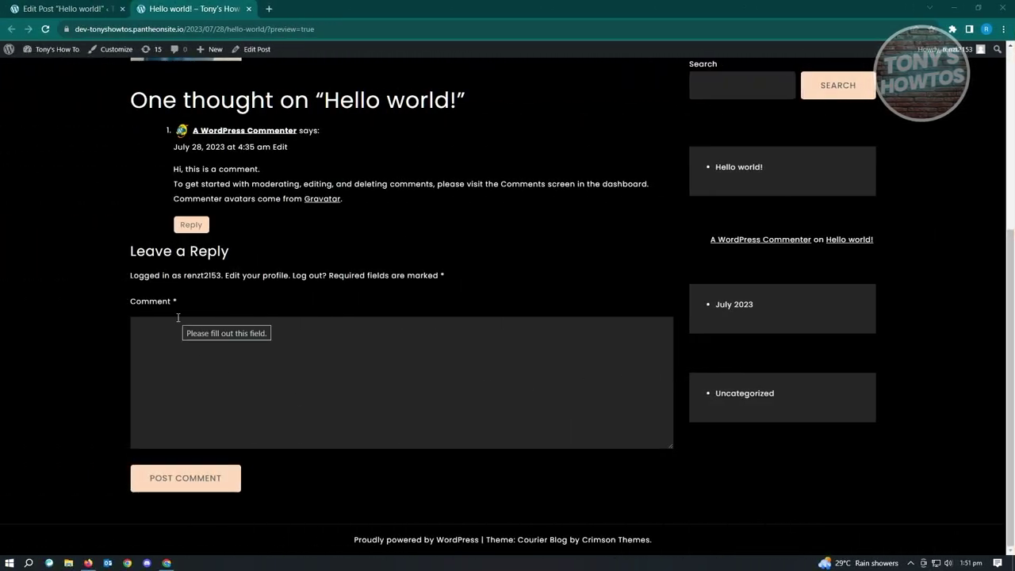
- Scroll the Hello world post preview and bring up its right-click context menu
scroll(156, 335, up, 3)
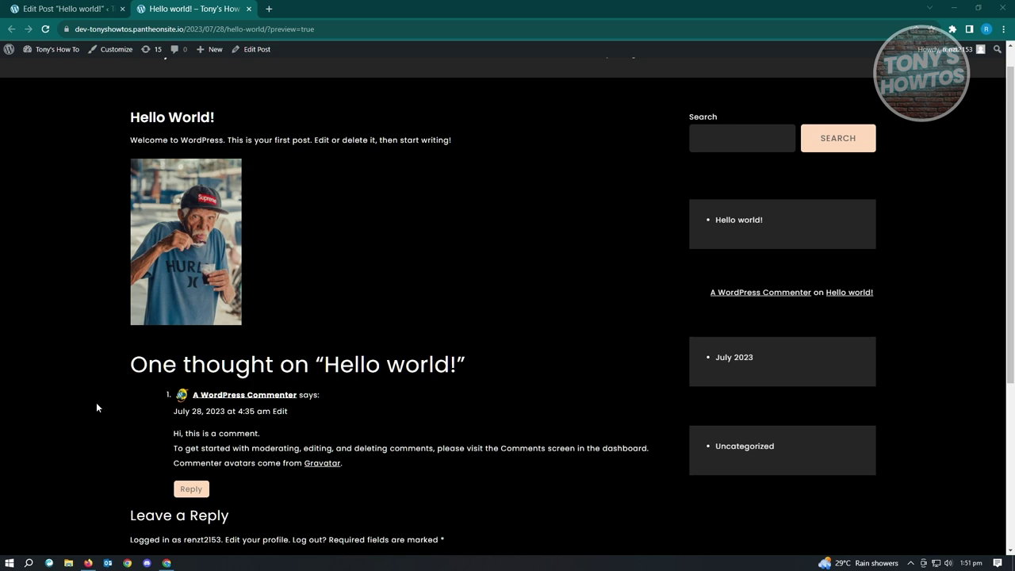
scroll(96, 403, down, 3)
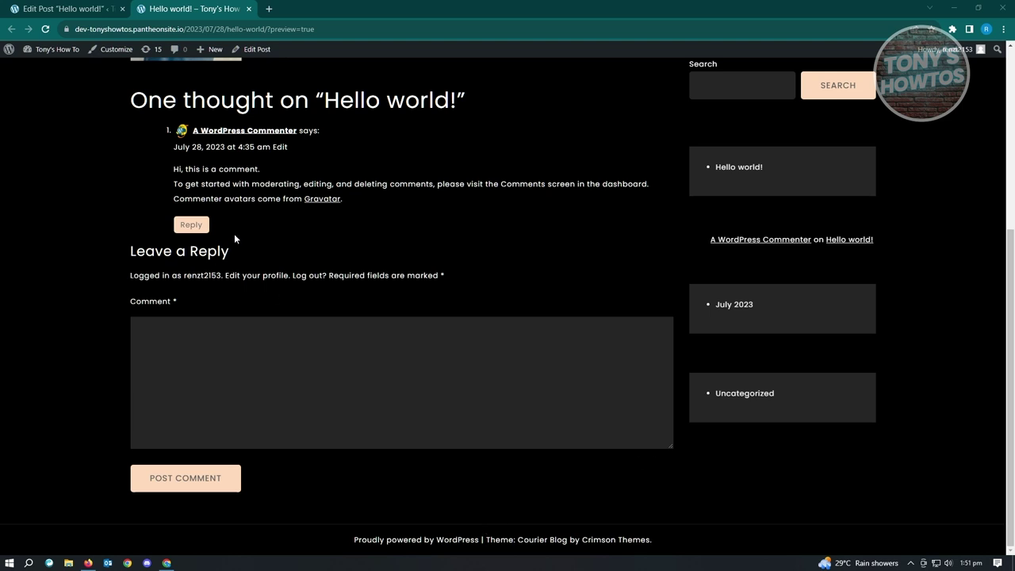
right_click(70, 183)
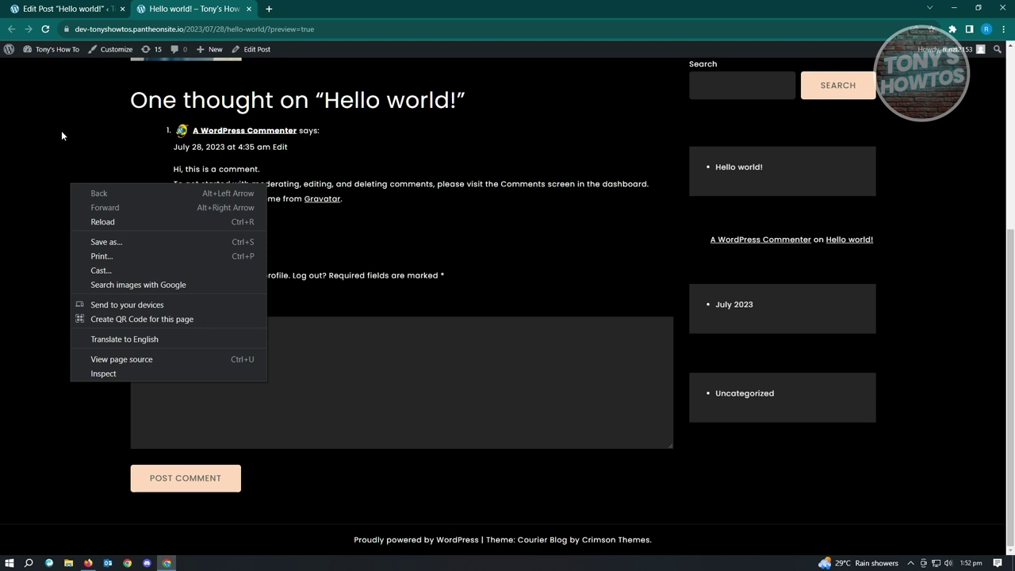
right_click(81, 146)
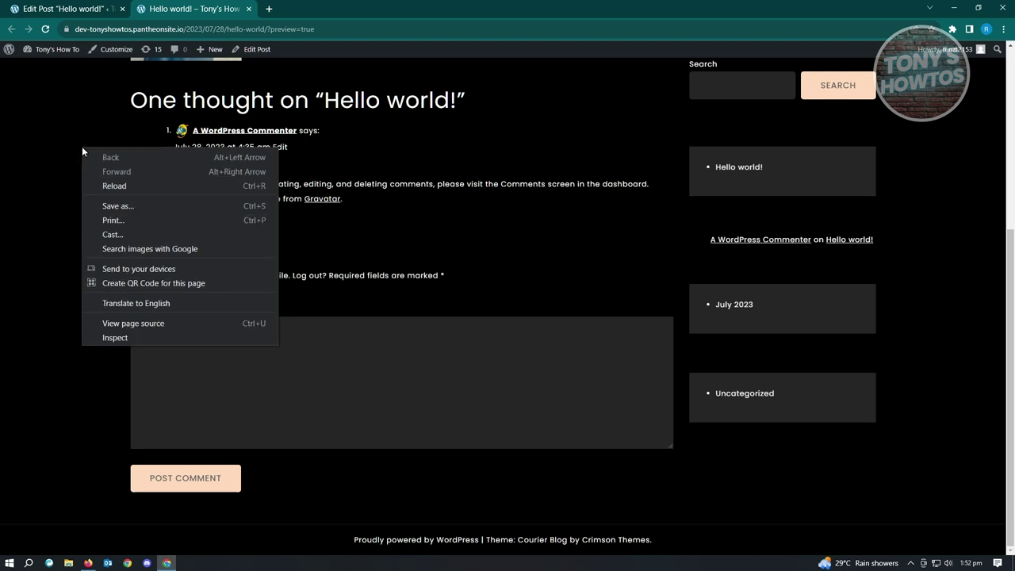
- Inspect the preview's Sources in DevTools, collapse hello-world, widen the page, then go to Firefox
click(133, 339)
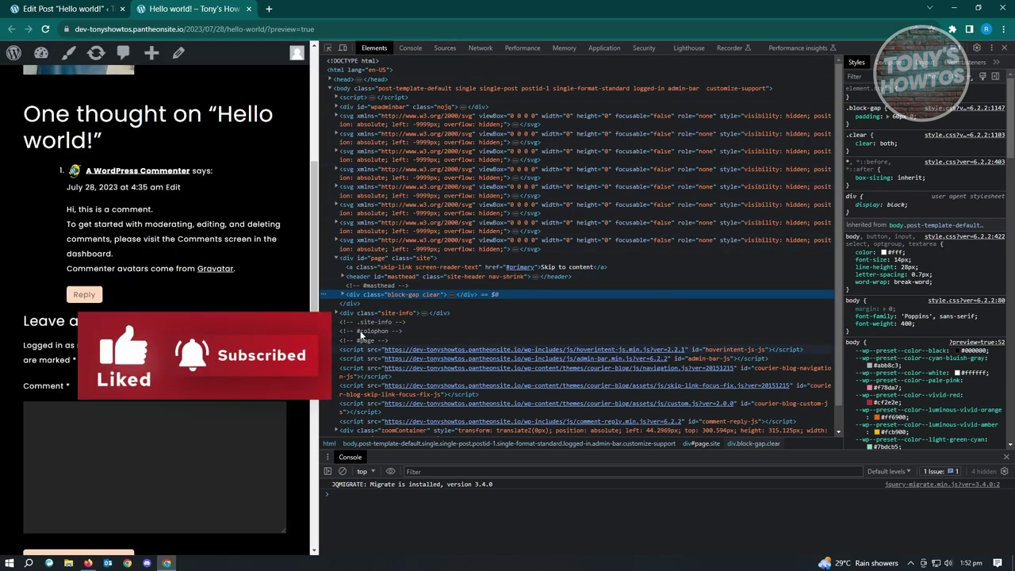
click(445, 47)
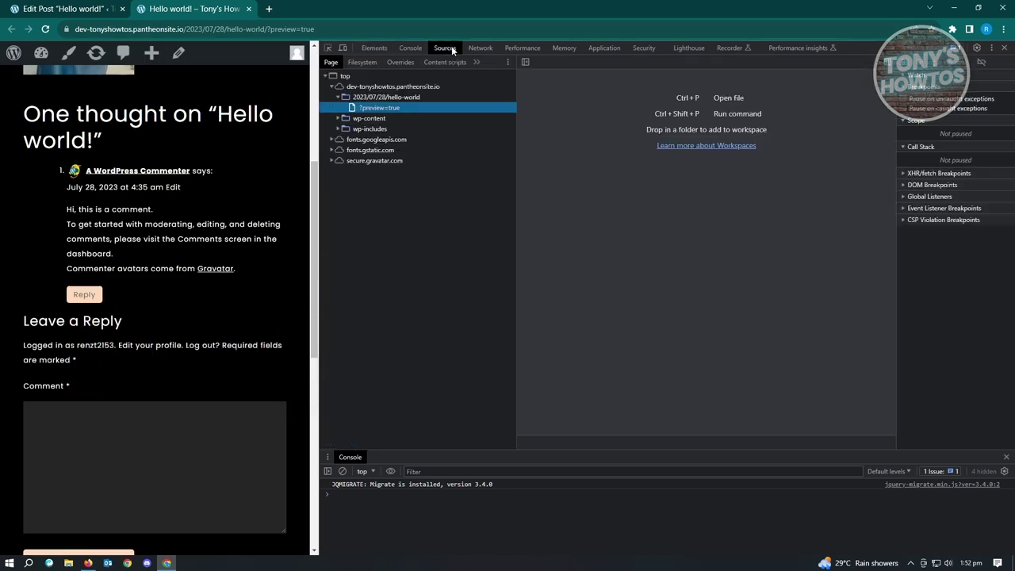
click(336, 97)
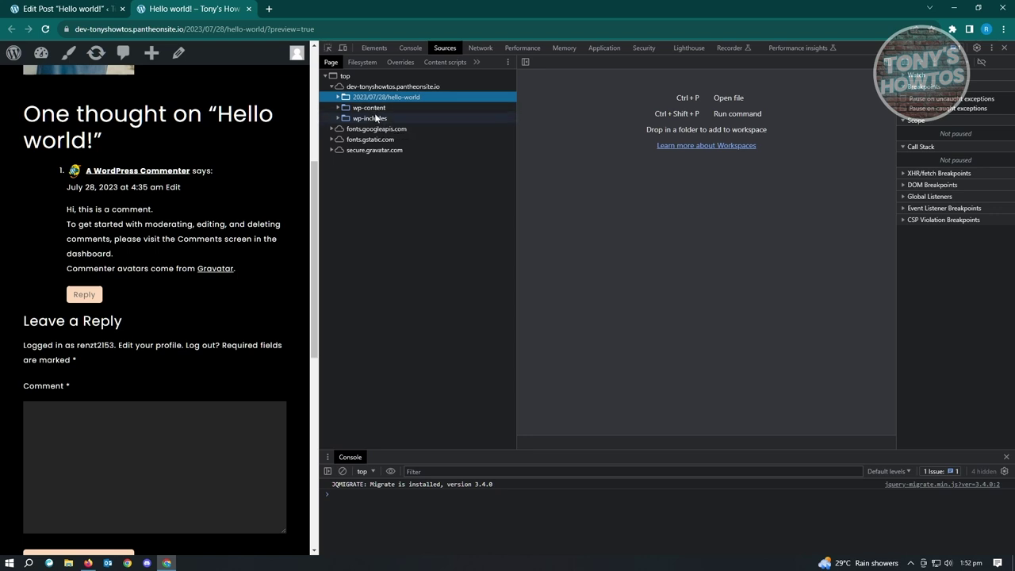
drag(319, 162, 468, 183)
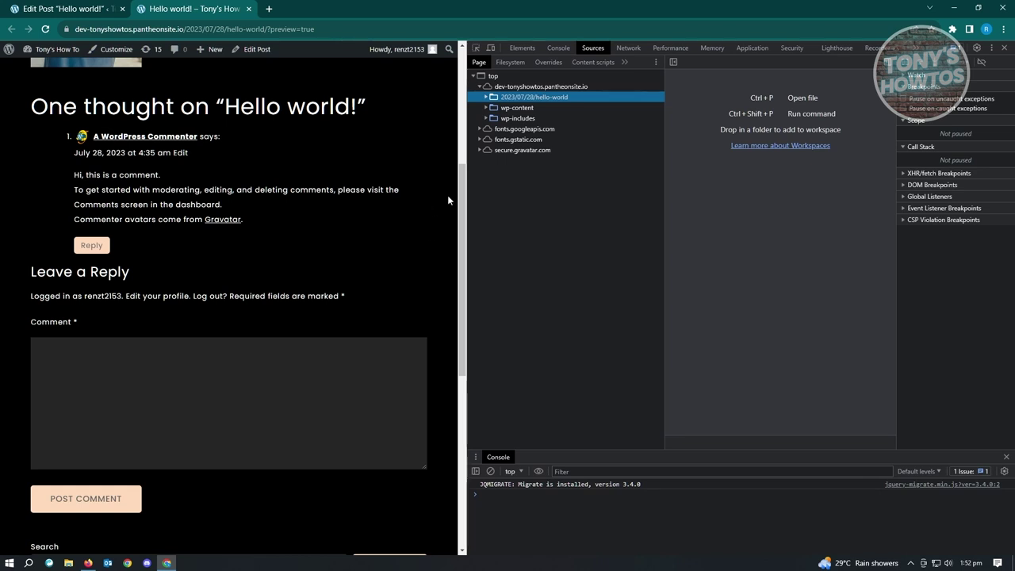
click(88, 563)
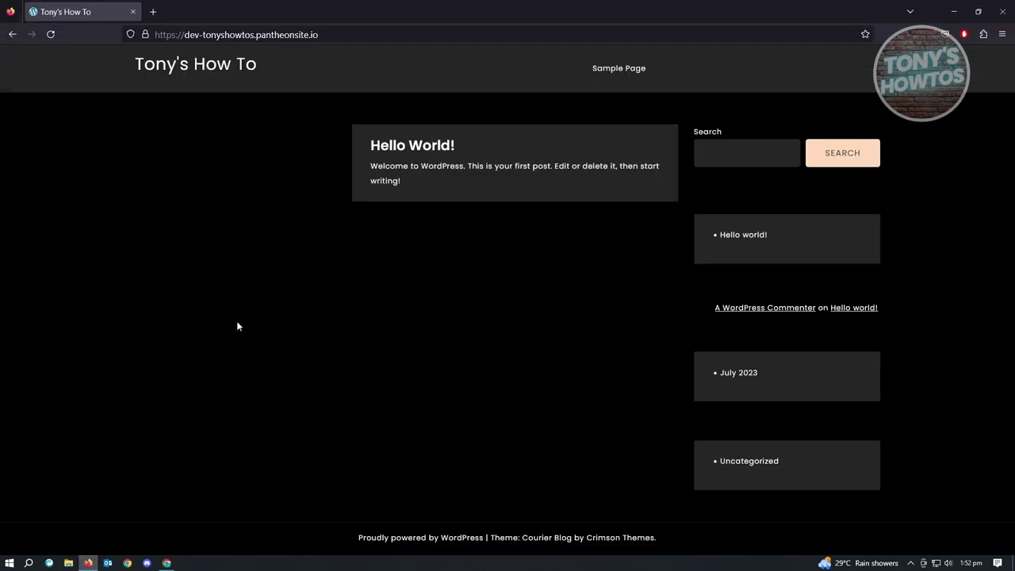
- Open Firefox developer tools on the Tony's How To homepage via Inspect
right_click(180, 206)
click(222, 363)
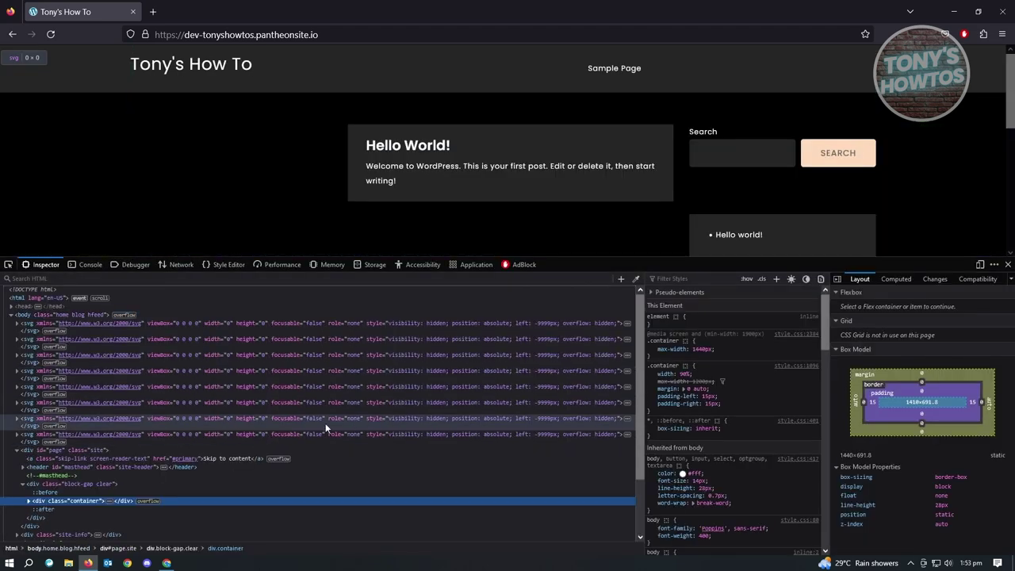
click(167, 563)
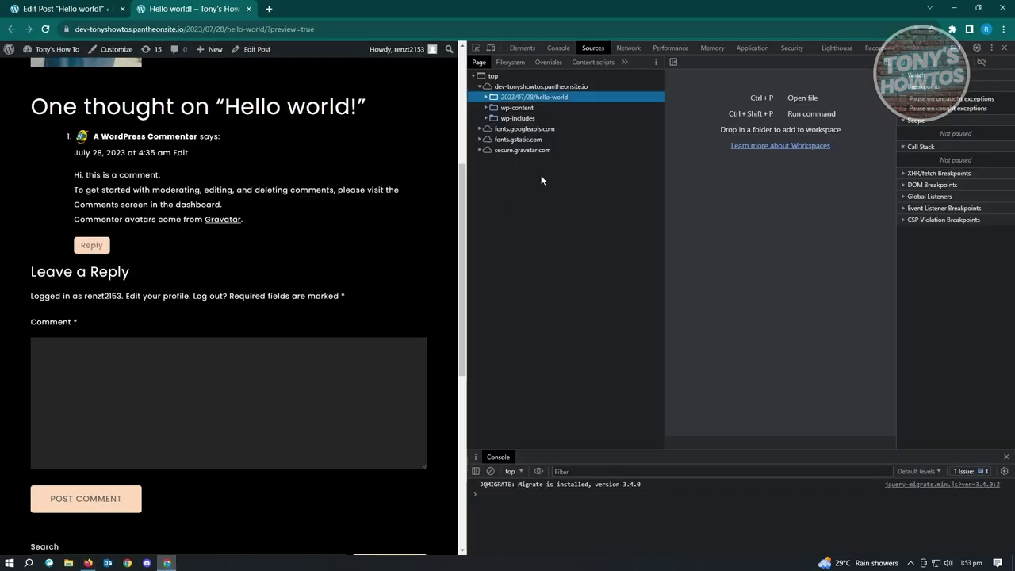
click(88, 563)
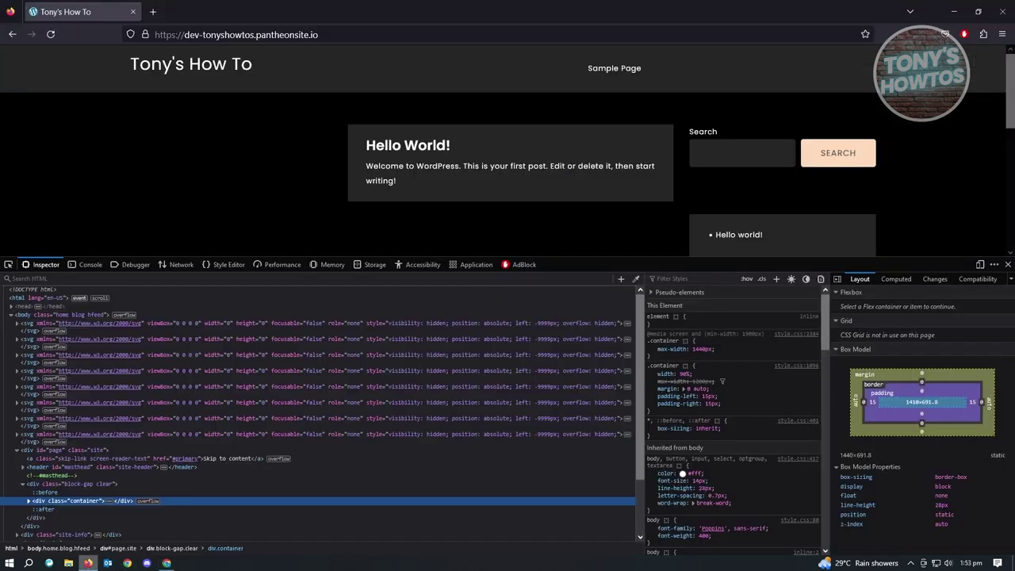
- In the Debugger, collapse the wp-content folder and expand the Webpack sources
click(140, 266)
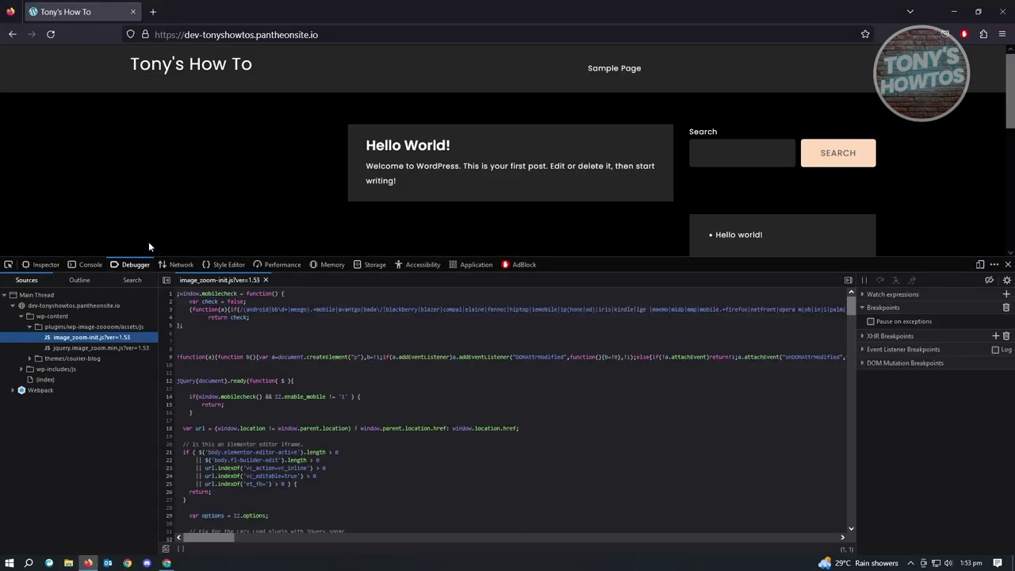
click(21, 317)
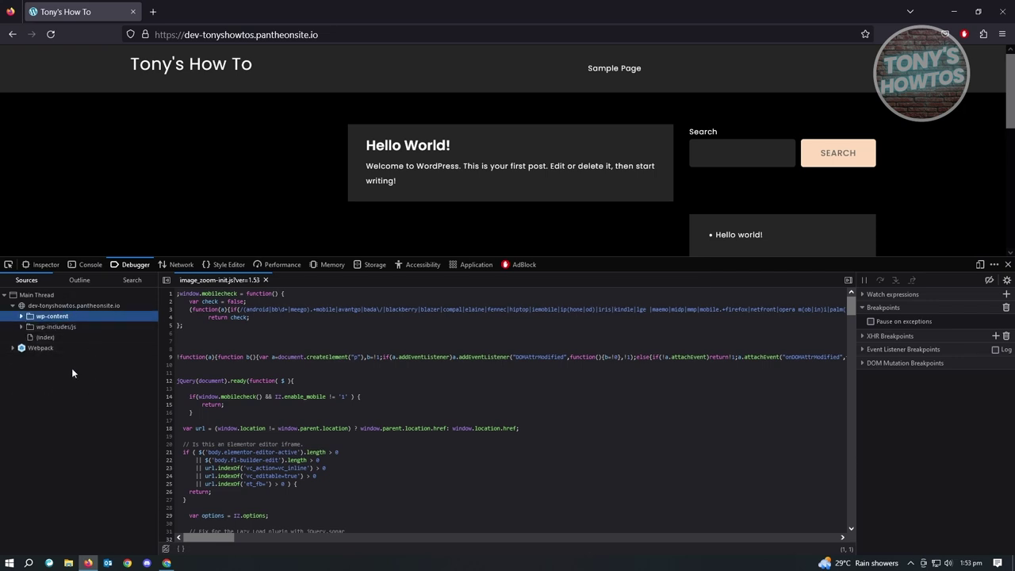
click(167, 563)
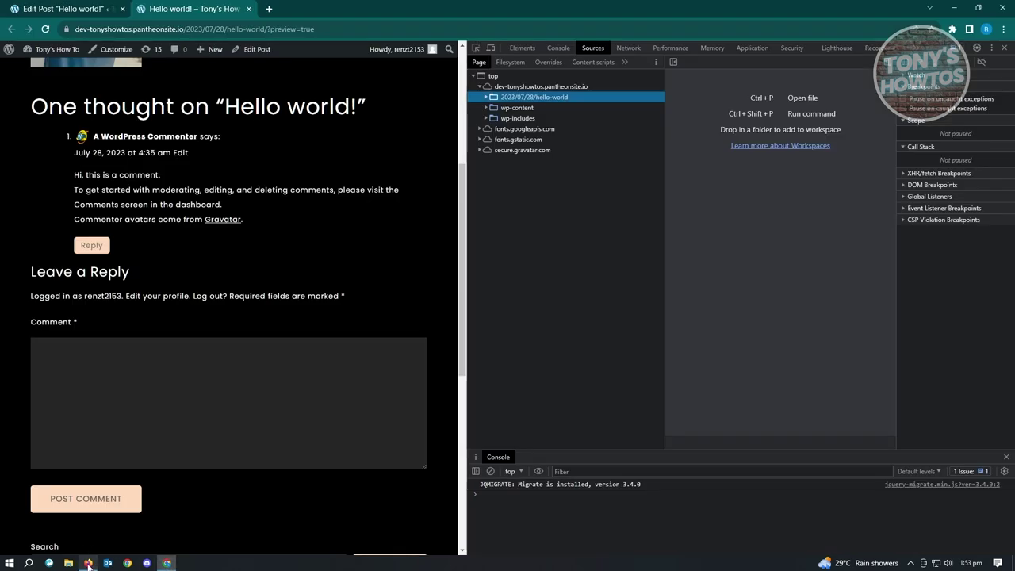
click(88, 563)
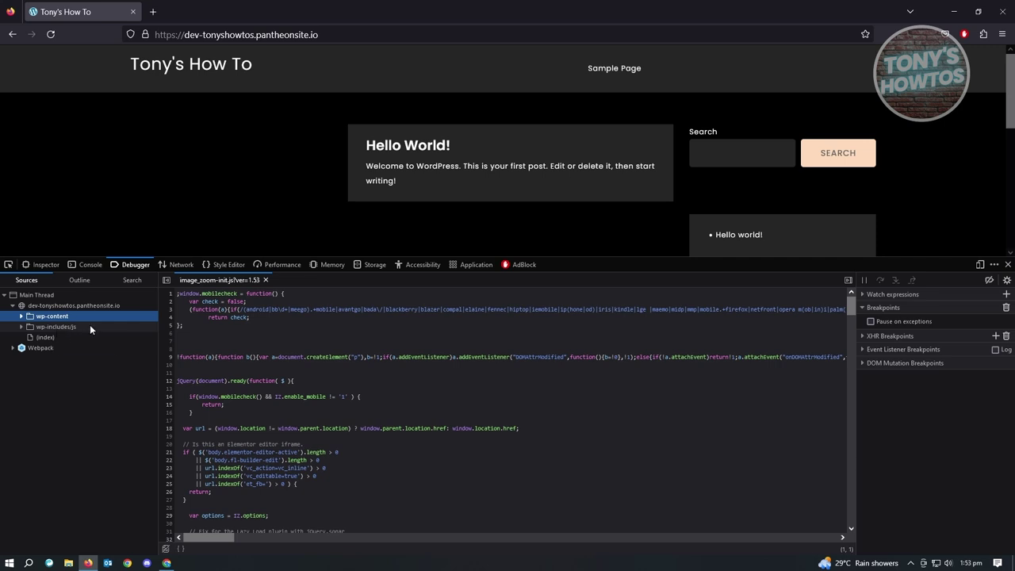
click(50, 348)
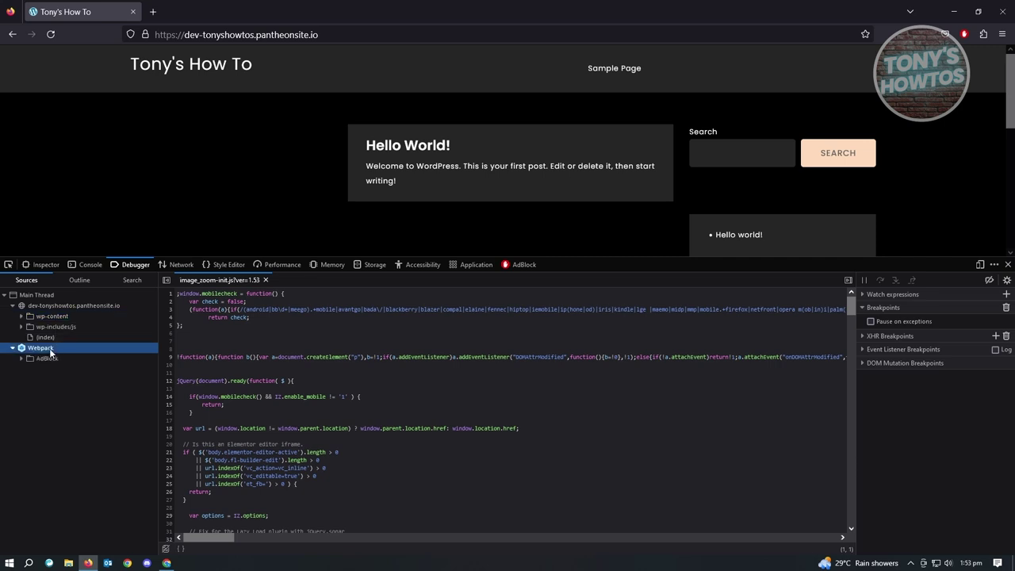